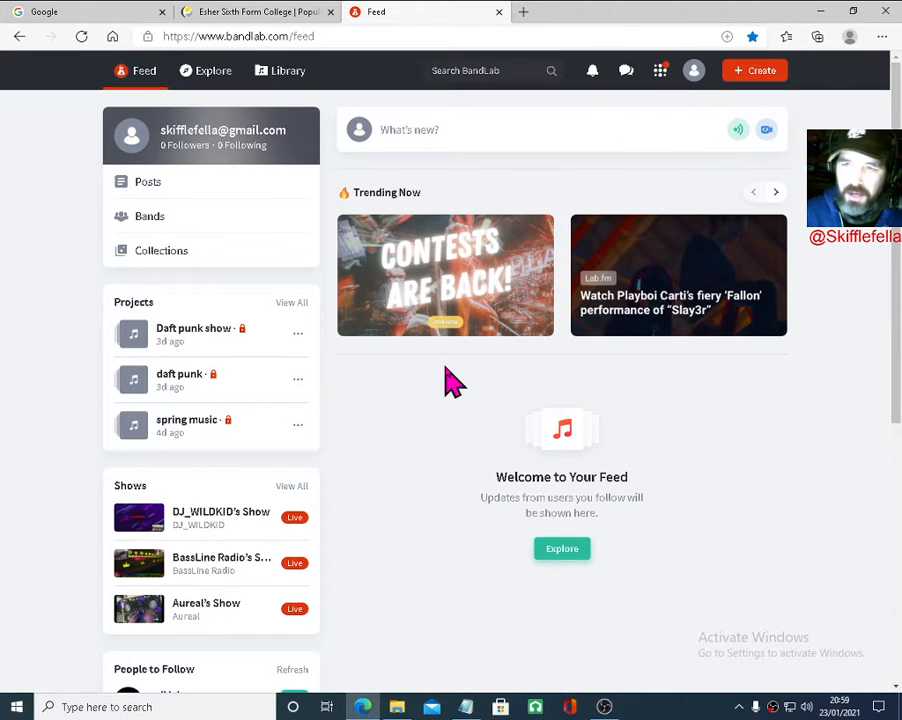
# Create a new project with a virtual Instruments track and close the instrument keyboard
pyautogui.click(746, 74)
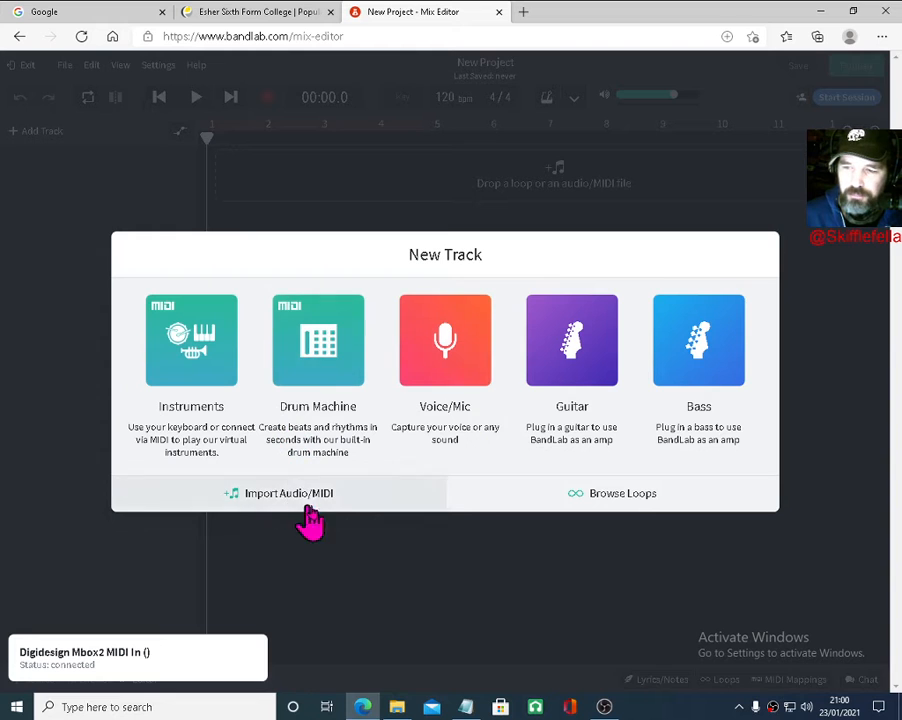
pyautogui.click(212, 368)
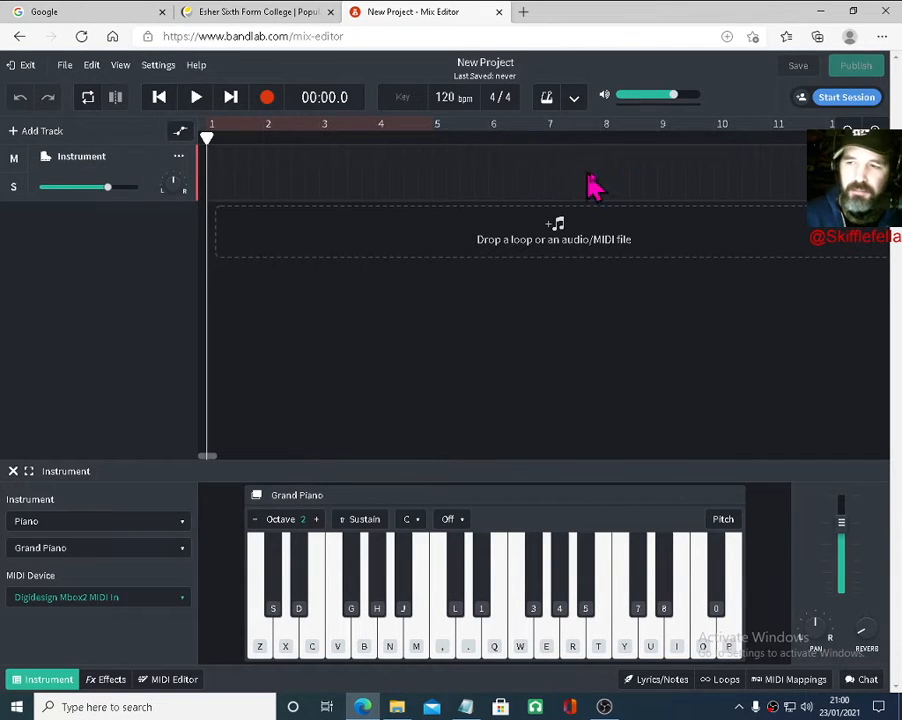
pyautogui.click(13, 471)
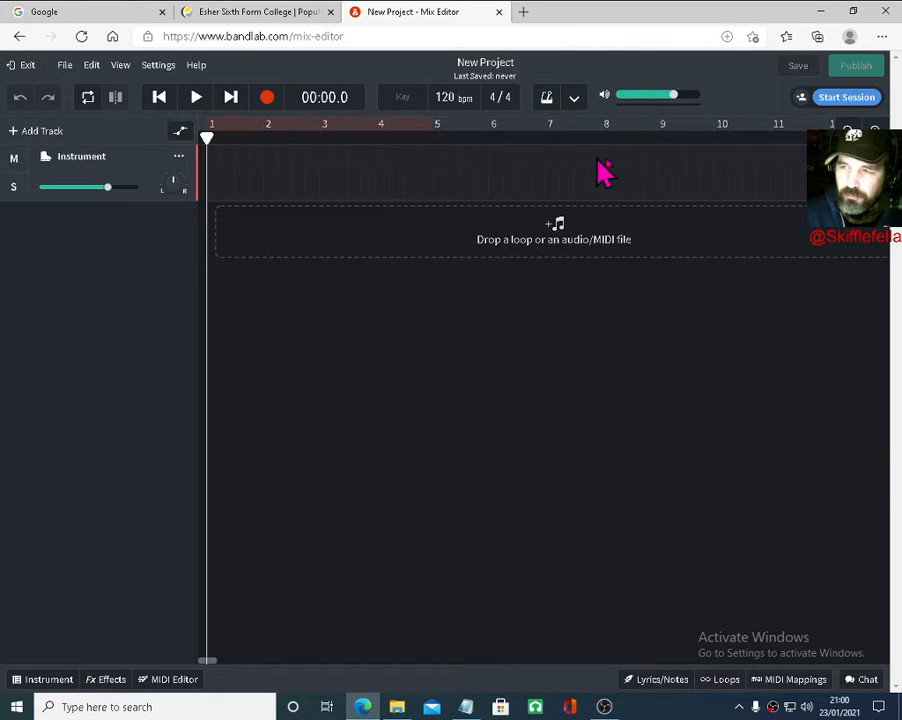
# Keep the timeline ruler in beats and measures and set the project tempo to 131 bpm
pyautogui.rightClick(533, 137)
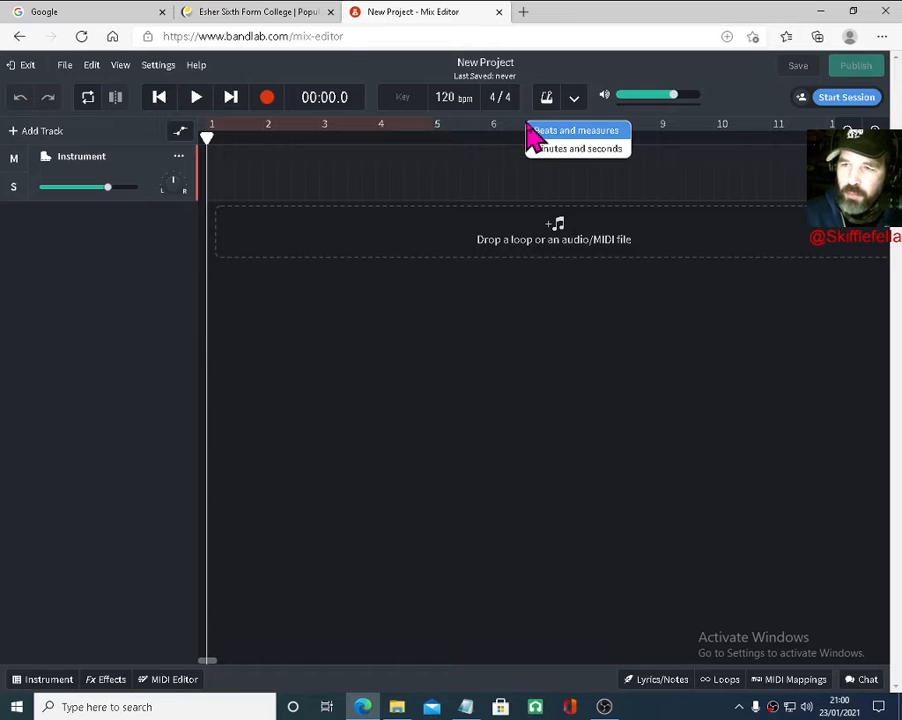
pyautogui.click(505, 131)
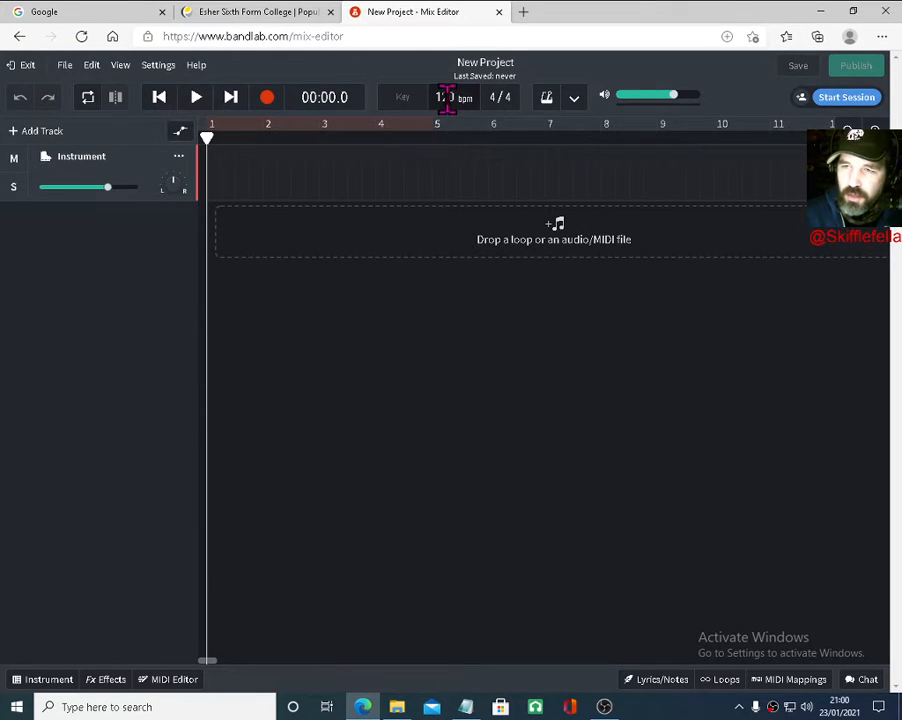
pyautogui.moveTo(449, 105)
pyautogui.mouseDown()
pyautogui.moveTo(450, 116)
pyautogui.moveTo(453, 89)
pyautogui.mouseUp()
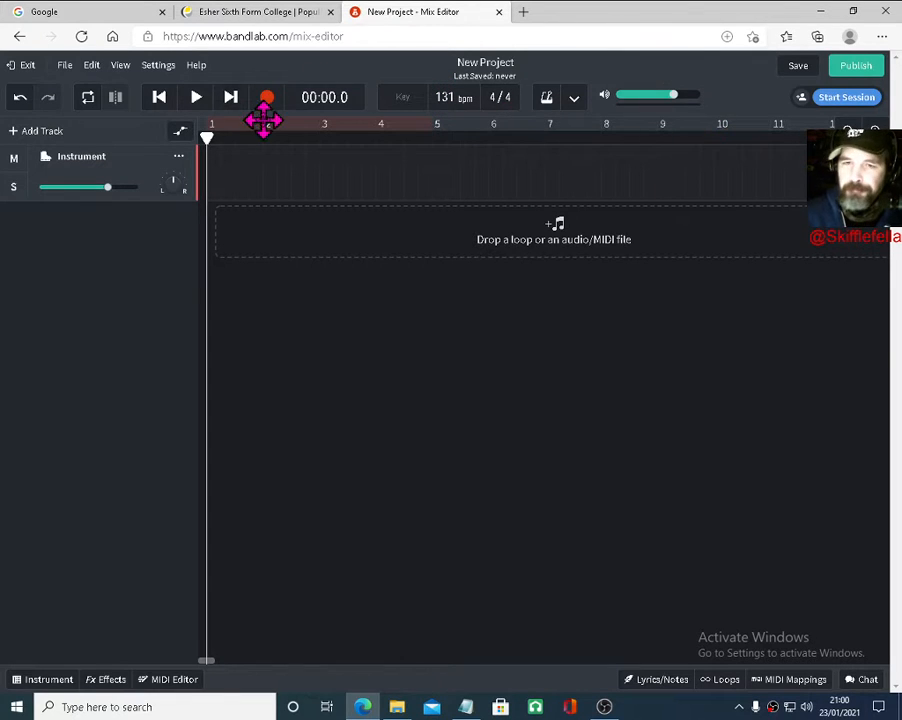
# Turn off Snap to Grid for the timeline
pyautogui.click(122, 70)
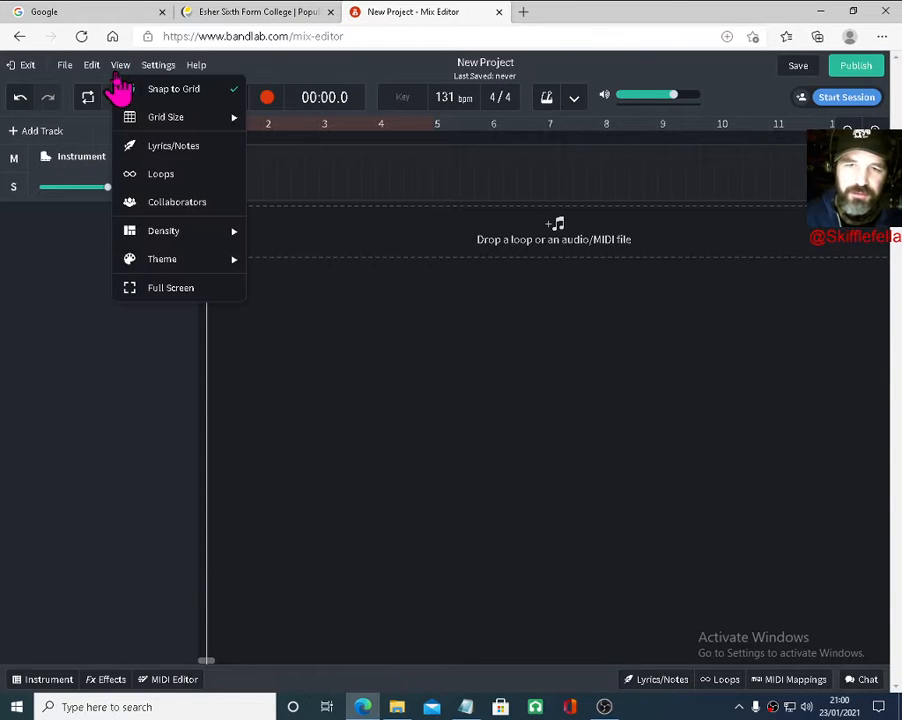
pyautogui.click(174, 92)
pyautogui.click(118, 69)
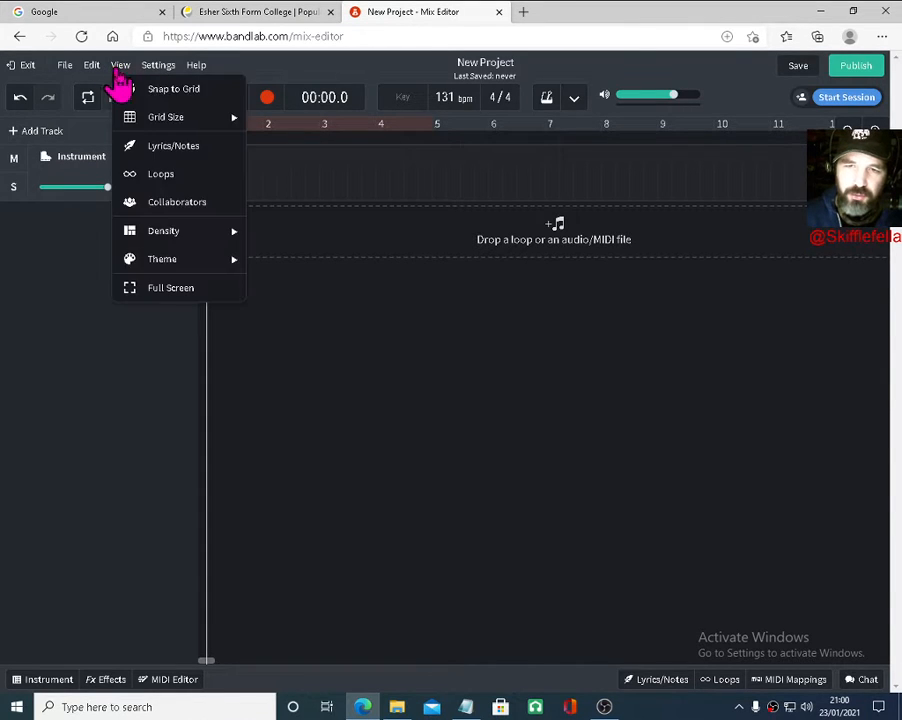
pyautogui.click(163, 90)
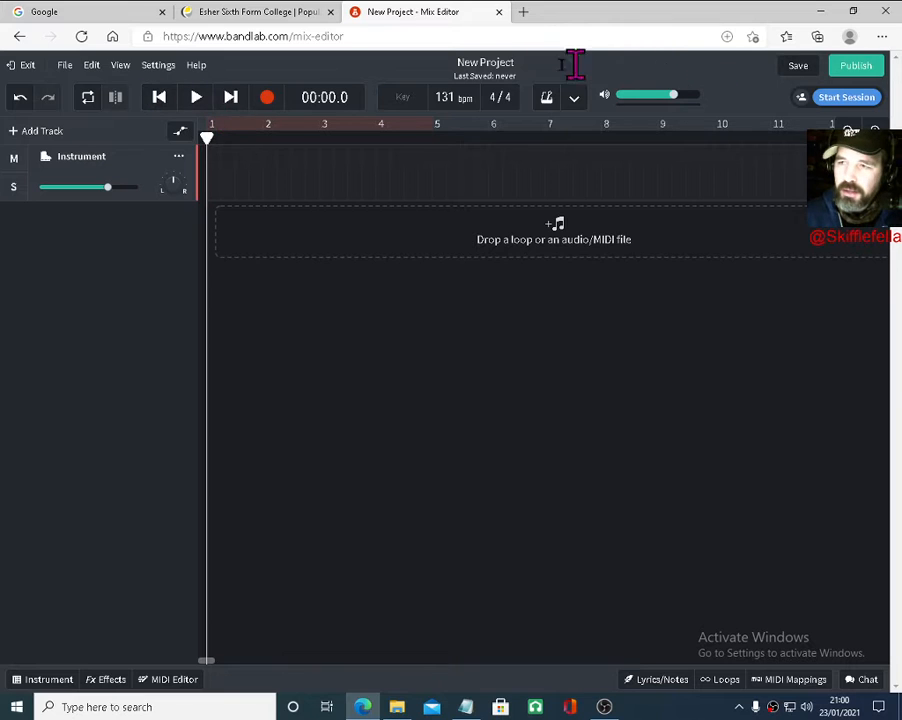
# Rename the project as "Surname firstname 1917" and try to save it
pyautogui.moveTo(564, 58); pyautogui.dragTo(433, 54)
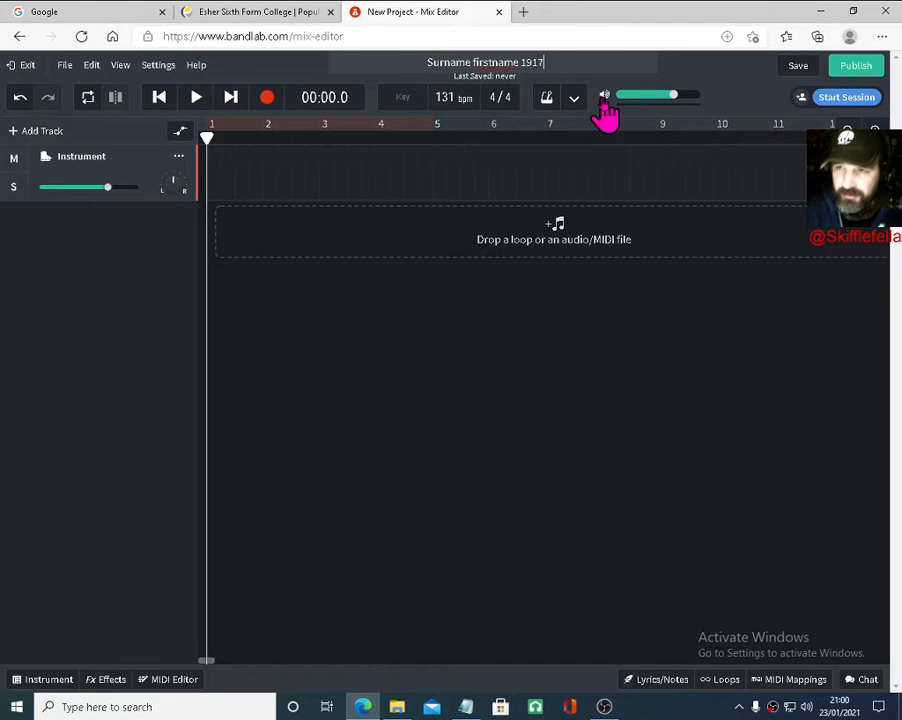
pyautogui.click(798, 66)
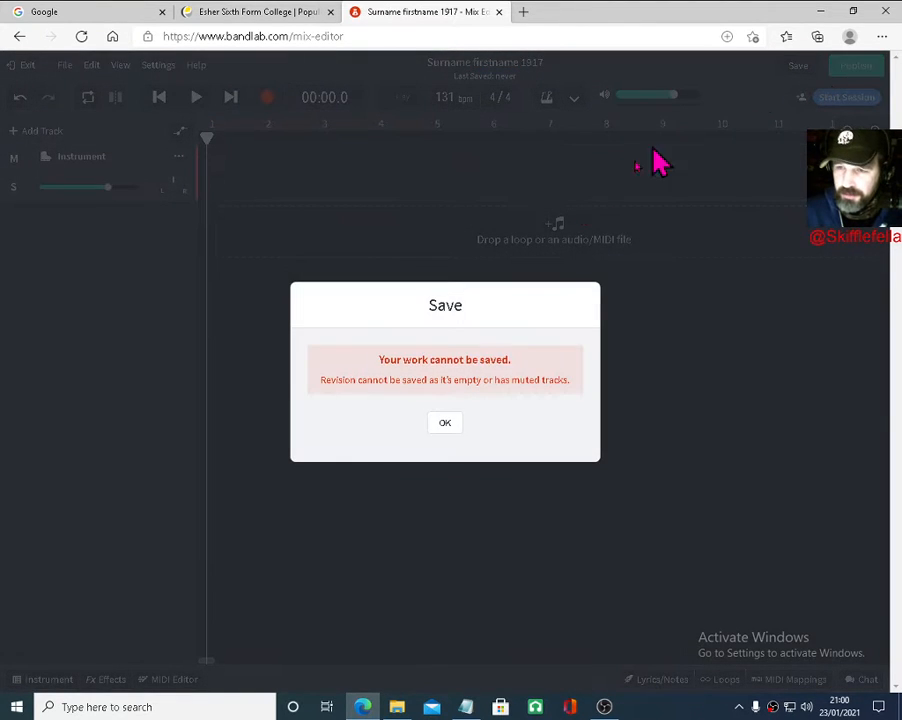
pyautogui.click(446, 425)
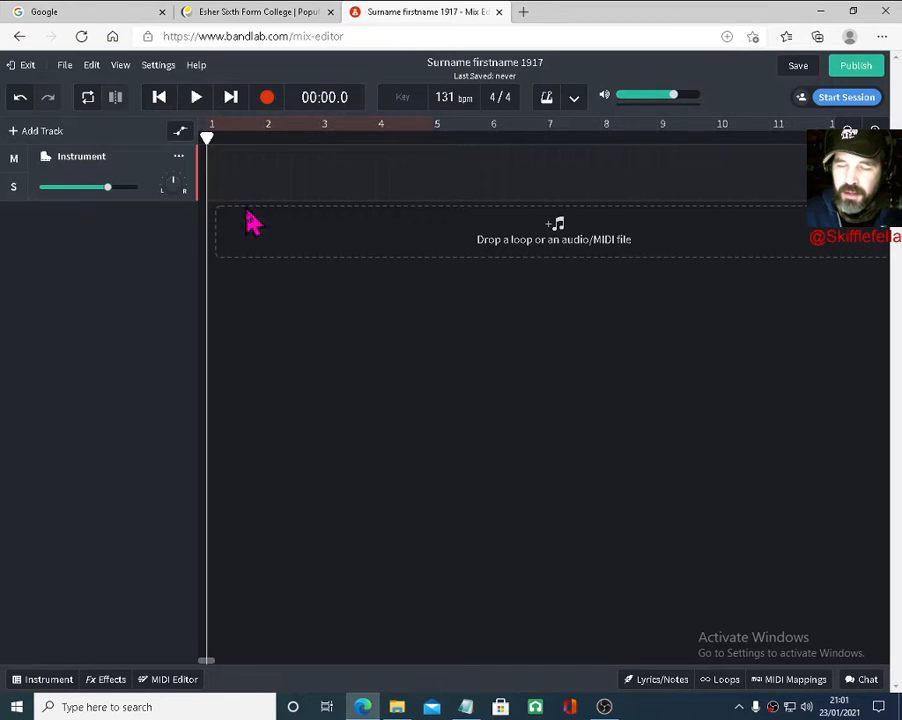
# Add an empty MIDI region starting at bar 6 on the Instrument track and try to save the project again
pyautogui.doubleClick(580, 178)
pyautogui.click(797, 68)
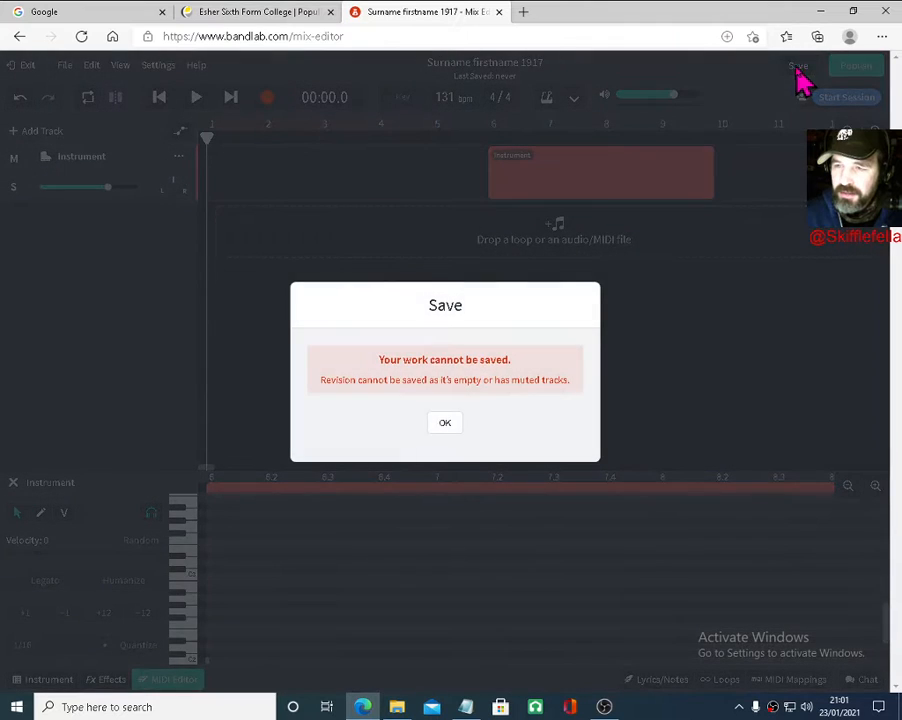
pyautogui.click(442, 421)
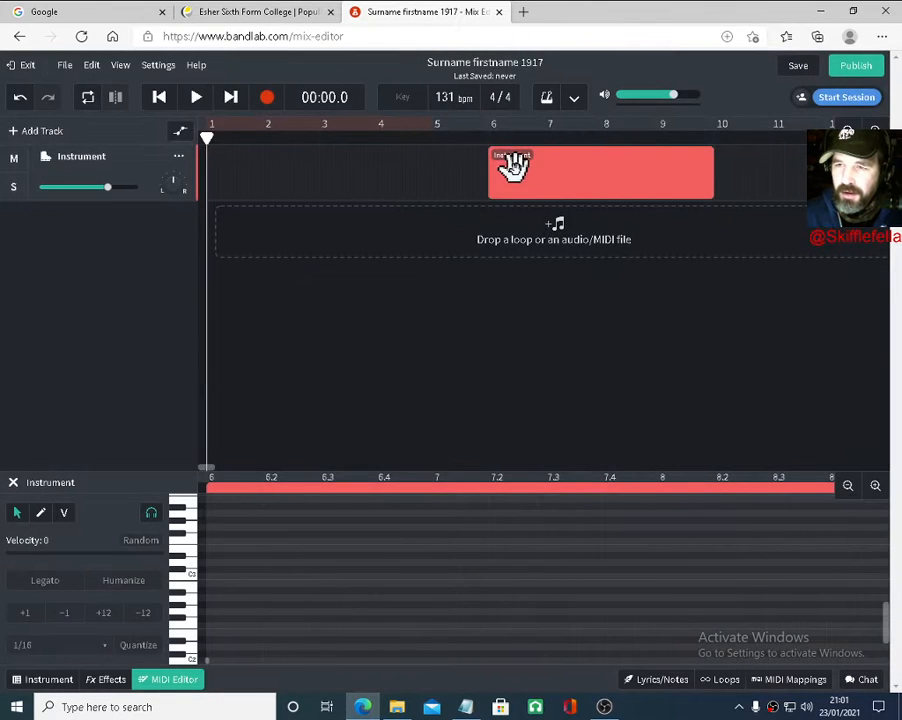
# Rename the empty region on the Instrument track as "titles"
pyautogui.click(511, 166)
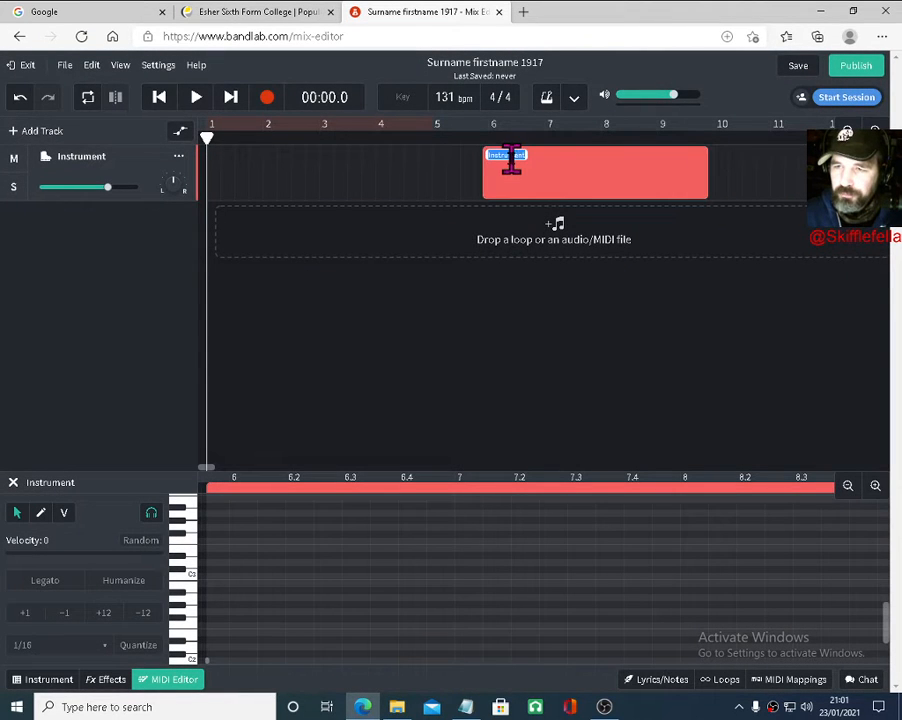
pyautogui.doubleClick(513, 157)
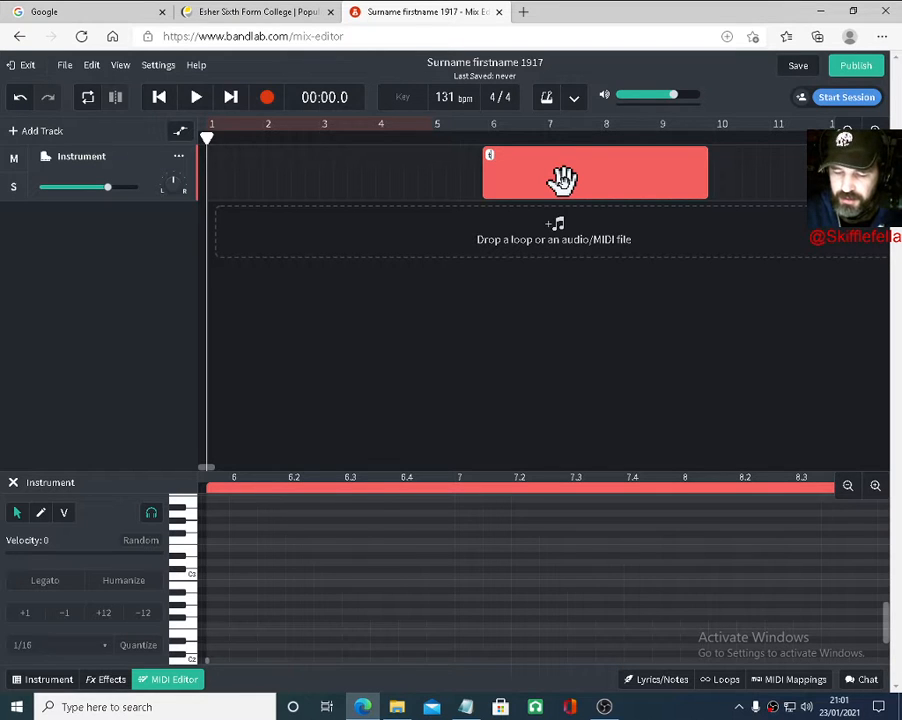
# Shorten the titles region to slightly under one bar, move it to just before bar 8, and close the MIDI editor
pyautogui.click(700, 180)
pyautogui.moveTo(700, 191); pyautogui.dragTo(527, 227)
pyautogui.moveTo(499, 173); pyautogui.dragTo(594, 172)
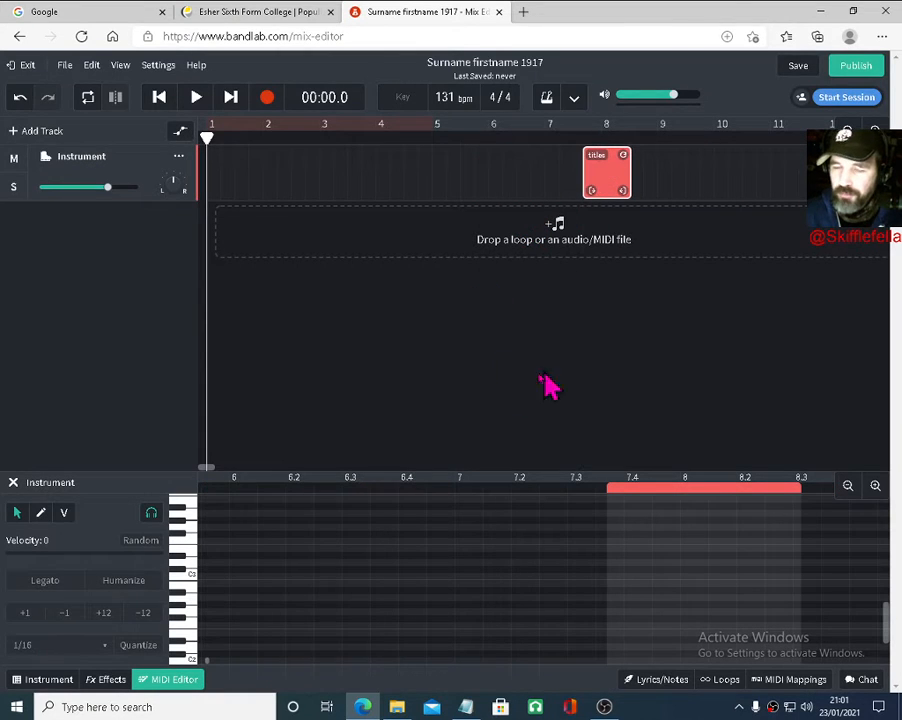
pyautogui.click(14, 483)
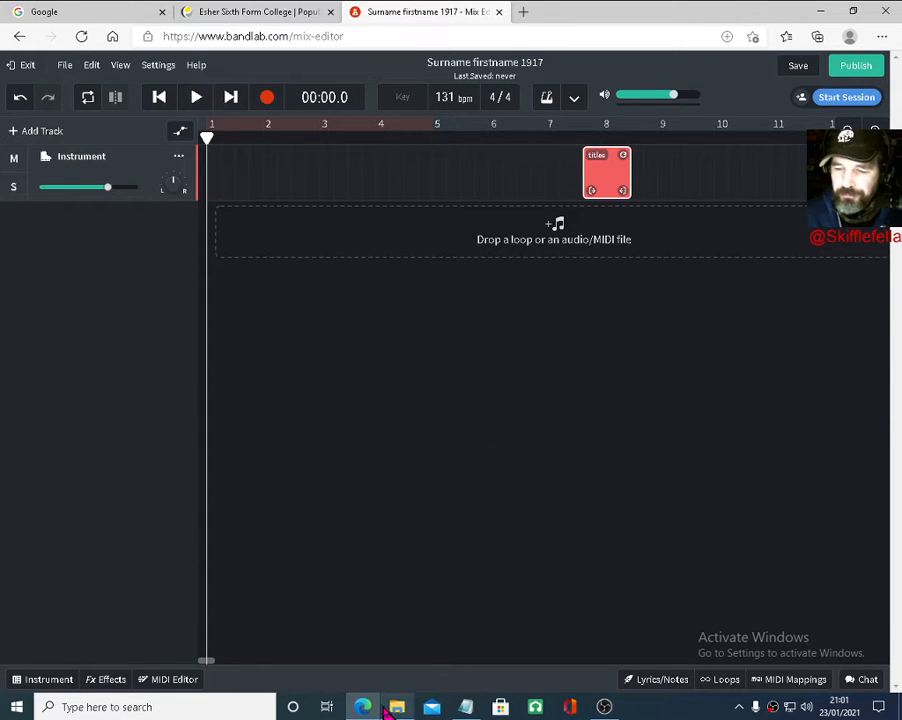
# Open the 1917_notes file from the 1917 resources folder and review its timings list
pyautogui.click(397, 708)
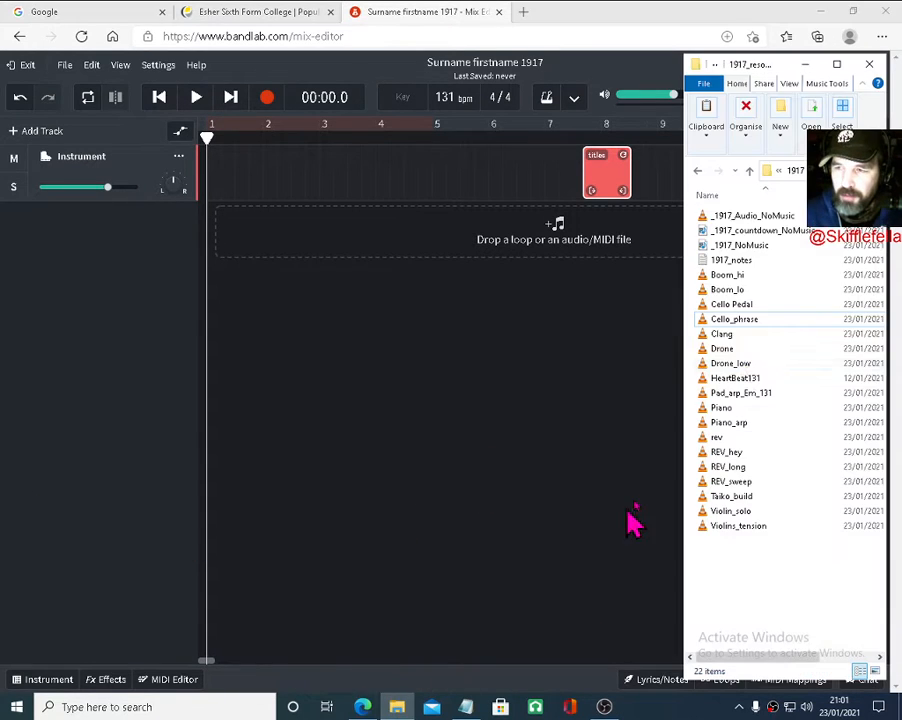
pyautogui.doubleClick(737, 262)
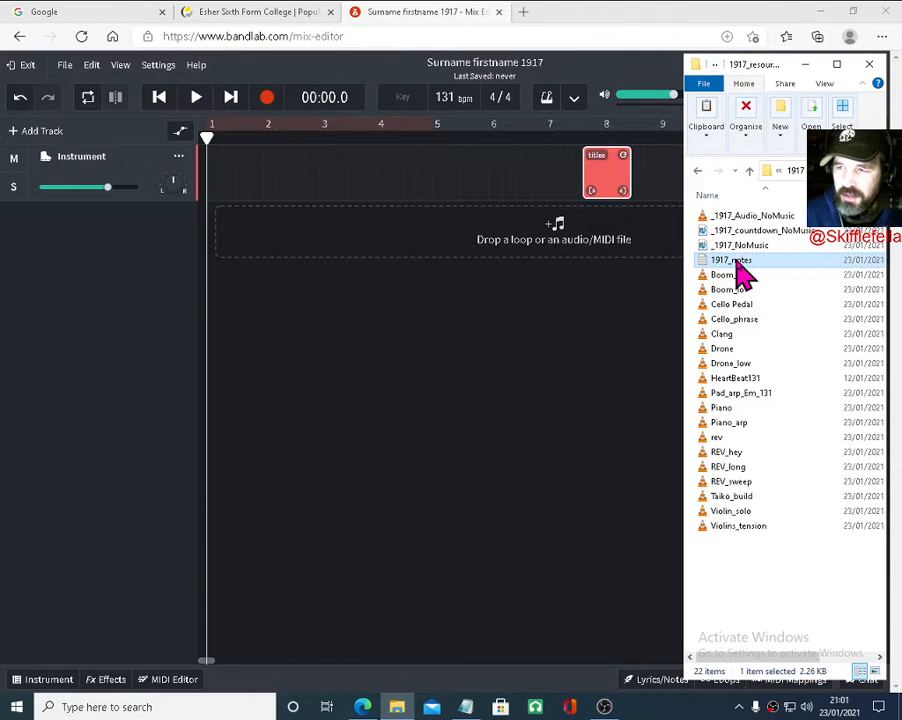
pyautogui.moveTo(640, 412); pyautogui.dragTo(622, 186)
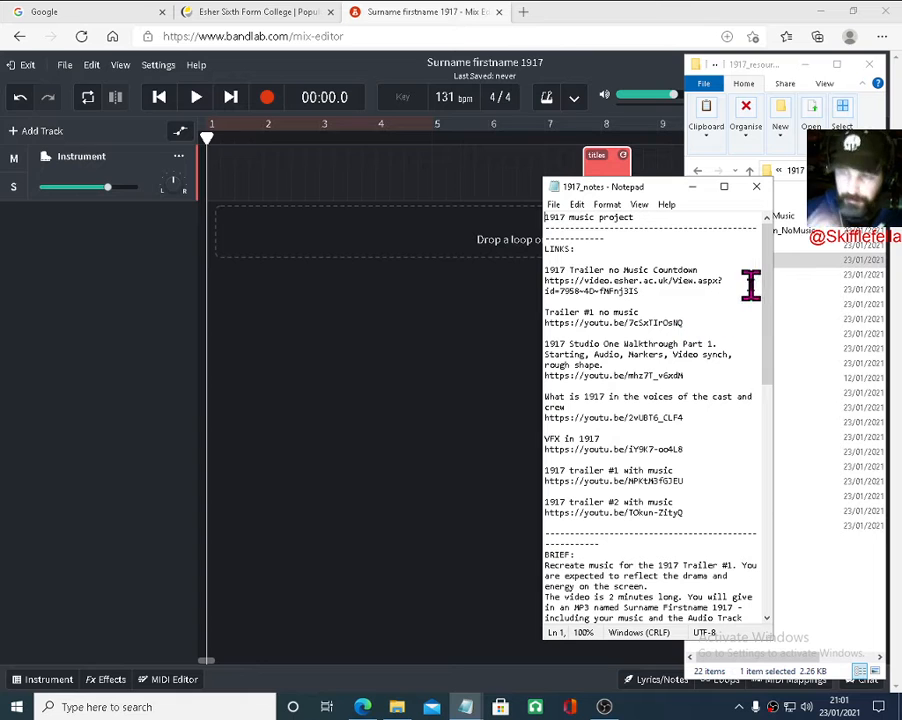
pyautogui.moveTo(768, 283); pyautogui.dragTo(777, 472)
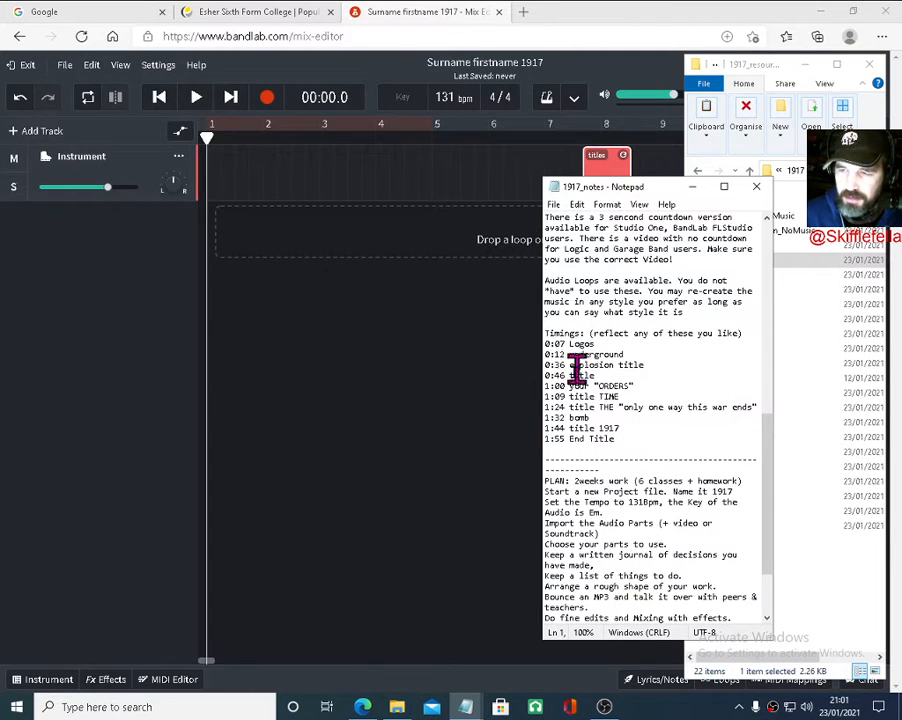
pyautogui.click(694, 189)
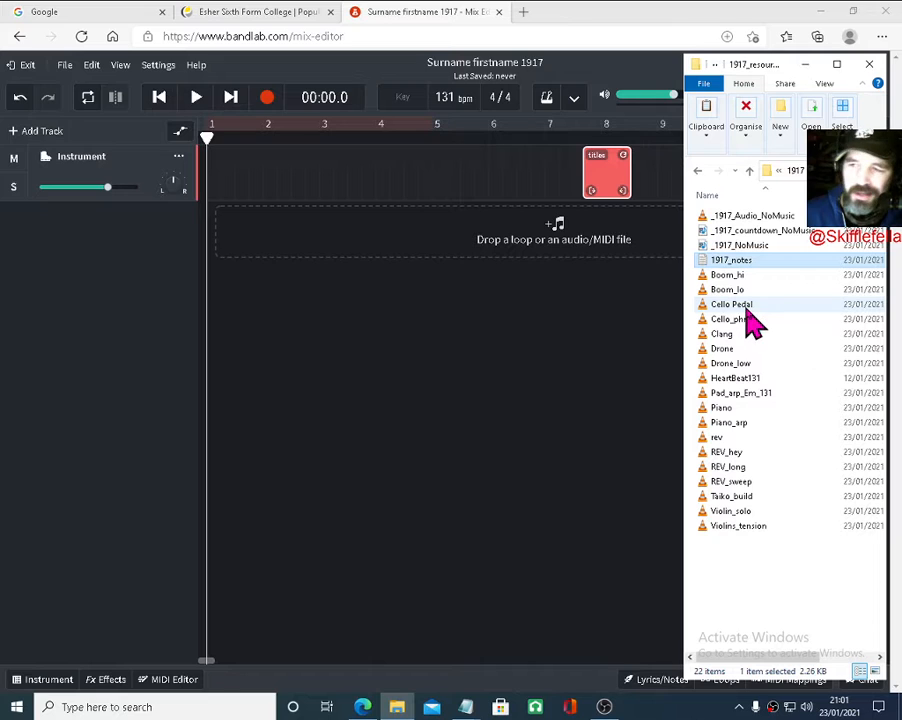
# Import the Cello Pedal audio file from the resources folder onto a new track at the project start
pyautogui.moveTo(732, 308); pyautogui.dragTo(255, 235)
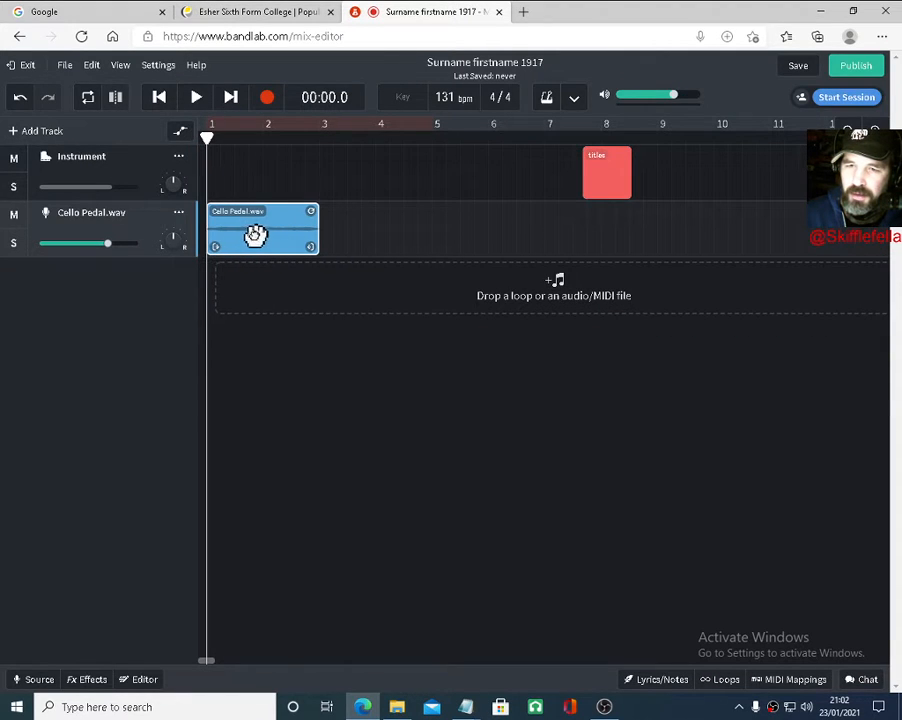
# Return to the 1917 resources folder and preview the Piano_arp audio file
pyautogui.click(397, 707)
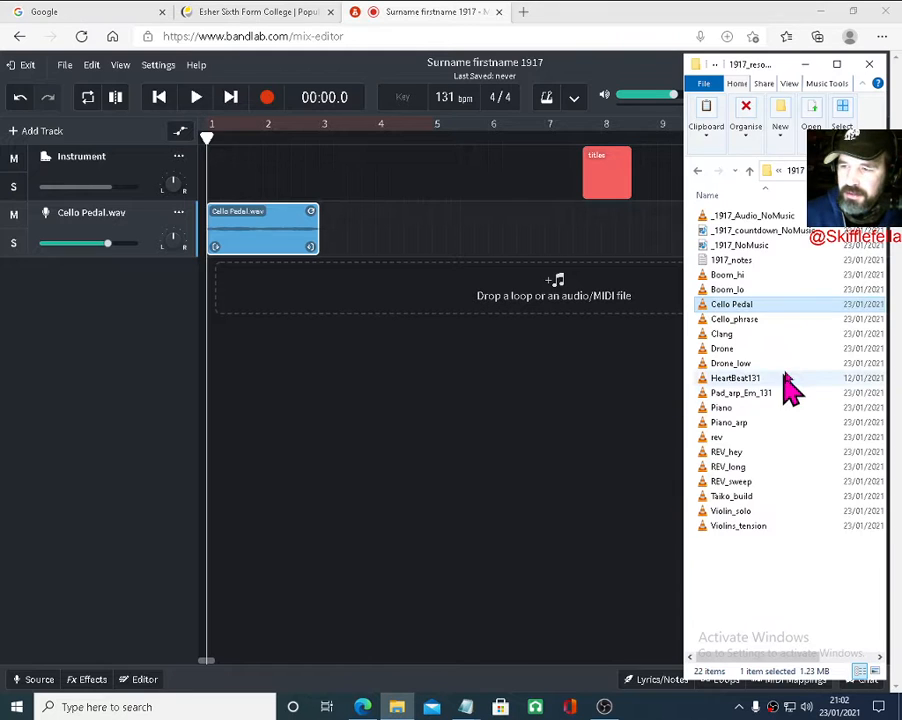
pyautogui.click(738, 363)
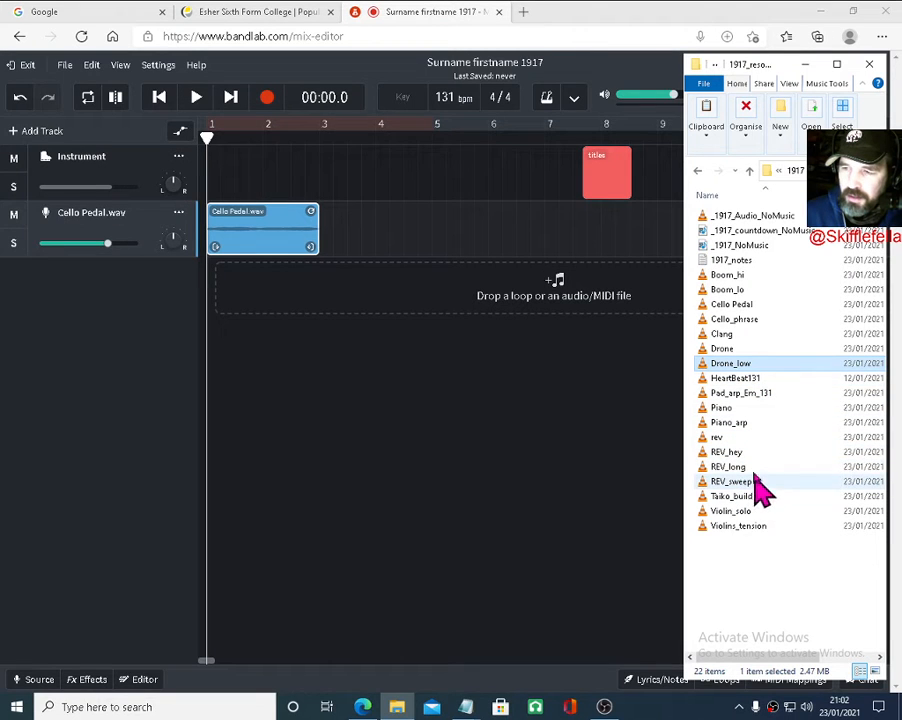
pyautogui.doubleClick(731, 424)
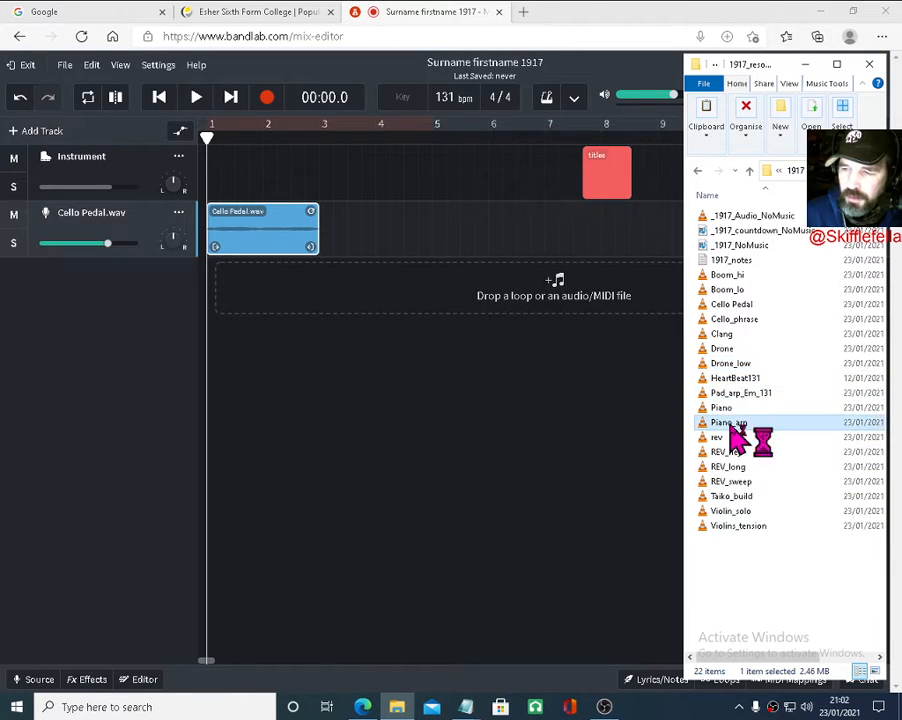
pyautogui.click(791, 12)
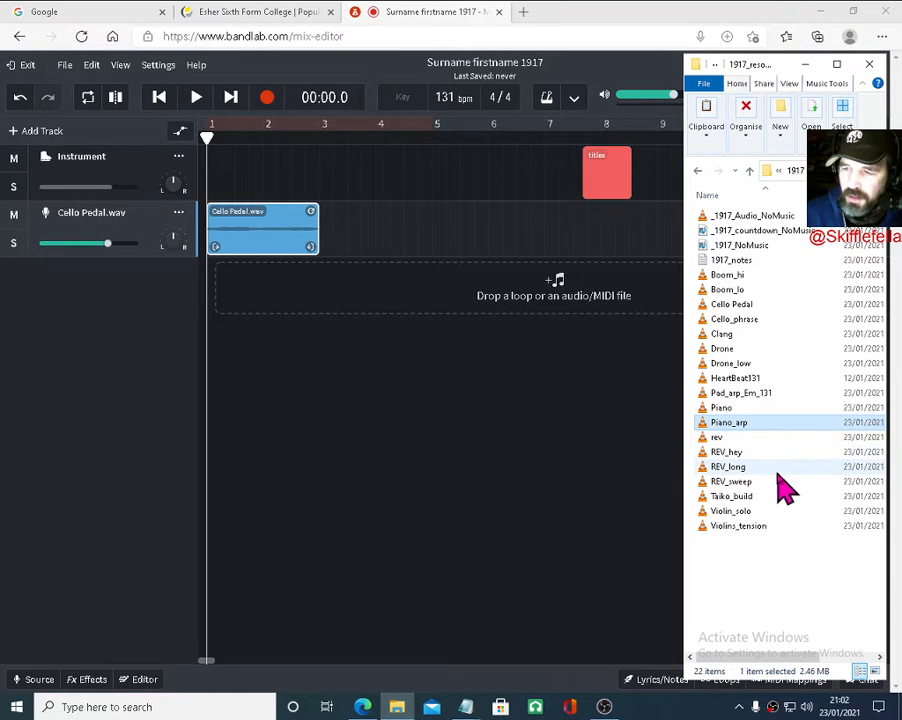
# Import Boom_lo, HeartBeat131, Piano_arp, Piano, Taiko_build, REV_sweep, _1917_Audio_NoMusic and Violins_tension onto separate tracks and align their clips at the project start
pyautogui.keyDown('ctrl'); pyautogui.click(728, 482); pyautogui.keyUp('ctrl')
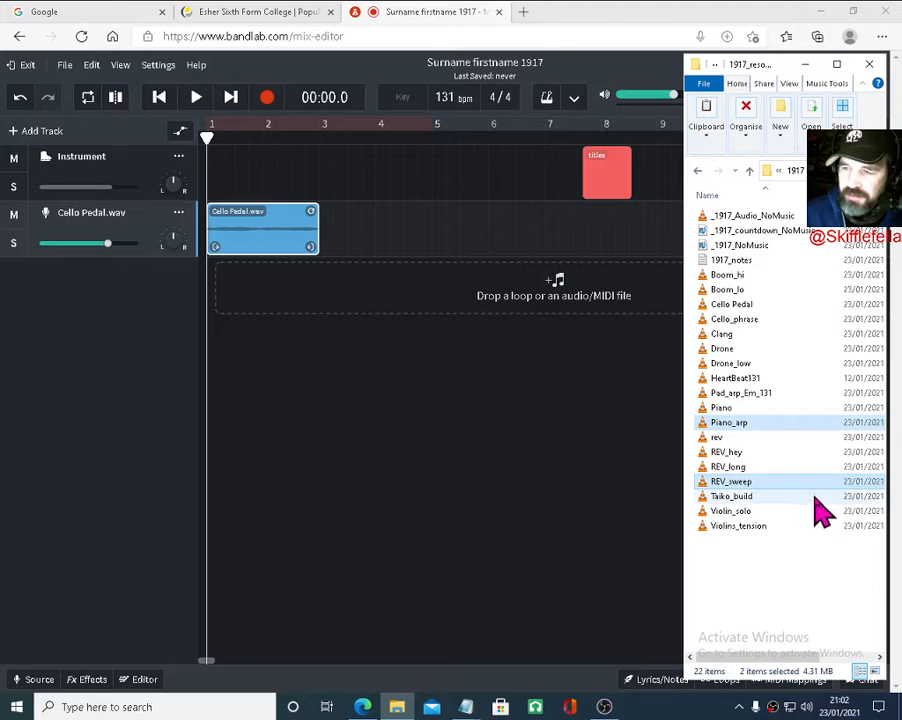
pyautogui.keyDown('ctrl'); pyautogui.click(745, 497); pyautogui.keyUp('ctrl')
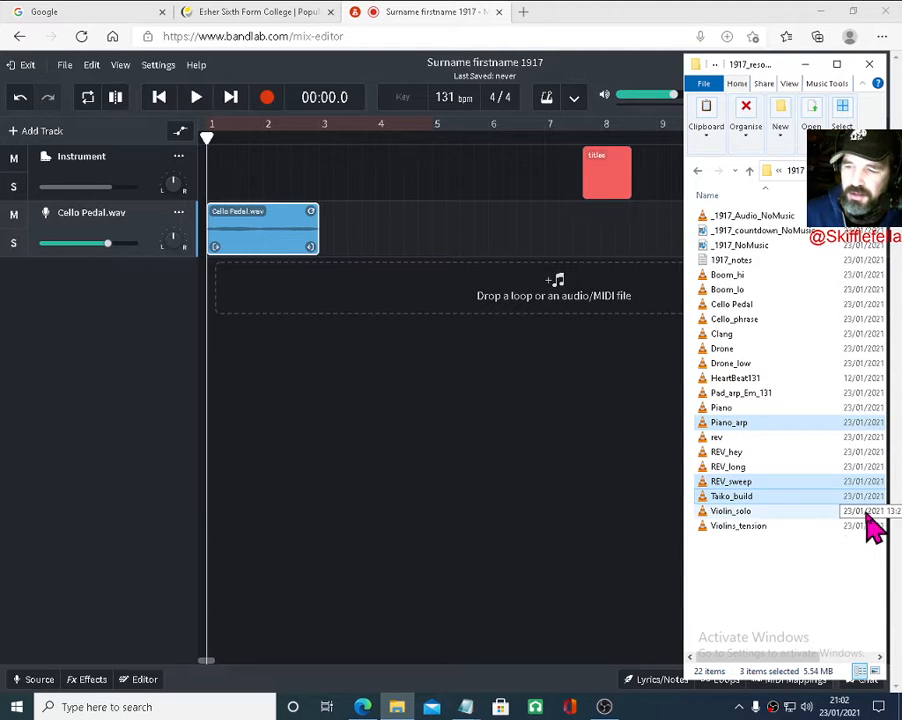
pyautogui.keyDown('ctrl'); pyautogui.click(740, 527); pyautogui.keyUp('ctrl')
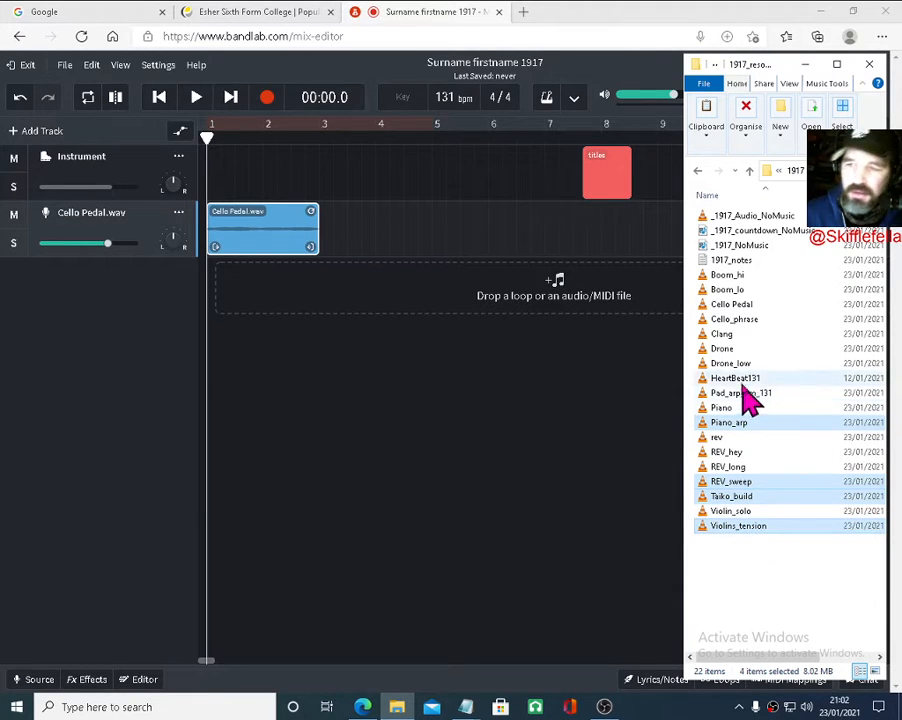
pyautogui.keyDown('ctrl'); pyautogui.click(740, 290); pyautogui.keyUp('ctrl')
pyautogui.keyDown('ctrl'); pyautogui.click(735, 217); pyautogui.keyUp('ctrl')
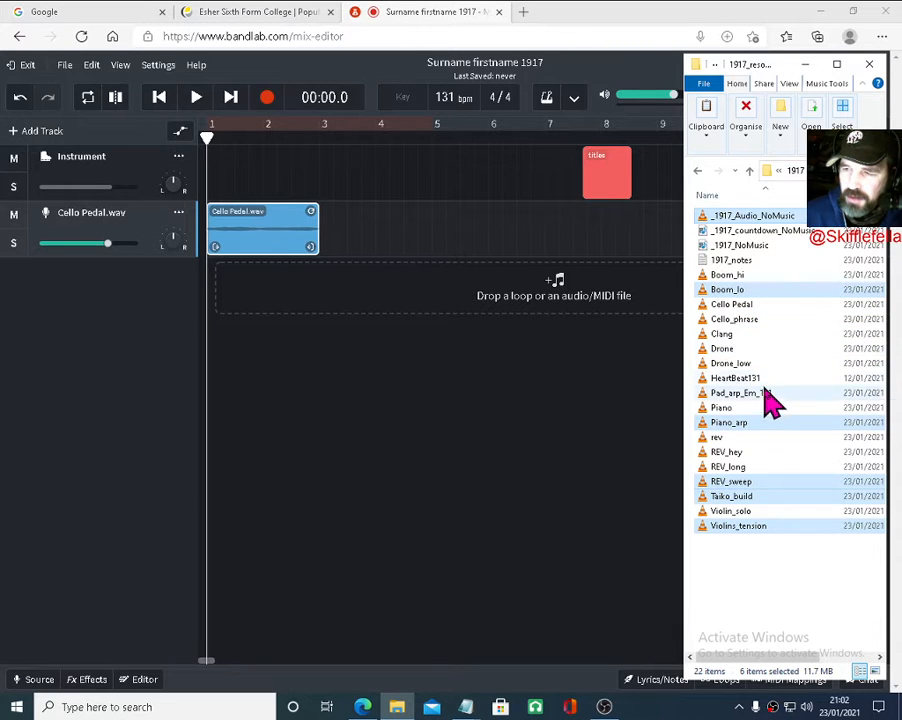
pyautogui.keyDown('ctrl'); pyautogui.click(728, 408); pyautogui.keyUp('ctrl')
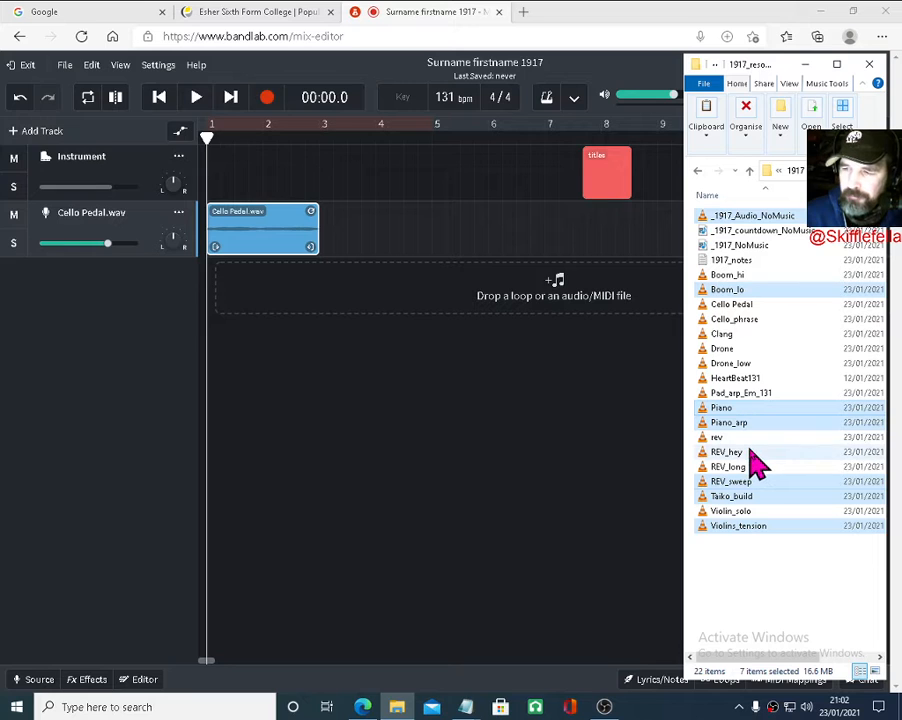
pyautogui.keyDown('ctrl'); pyautogui.click(741, 382); pyautogui.keyUp('ctrl')
pyautogui.moveTo(734, 291); pyautogui.dragTo(242, 316)
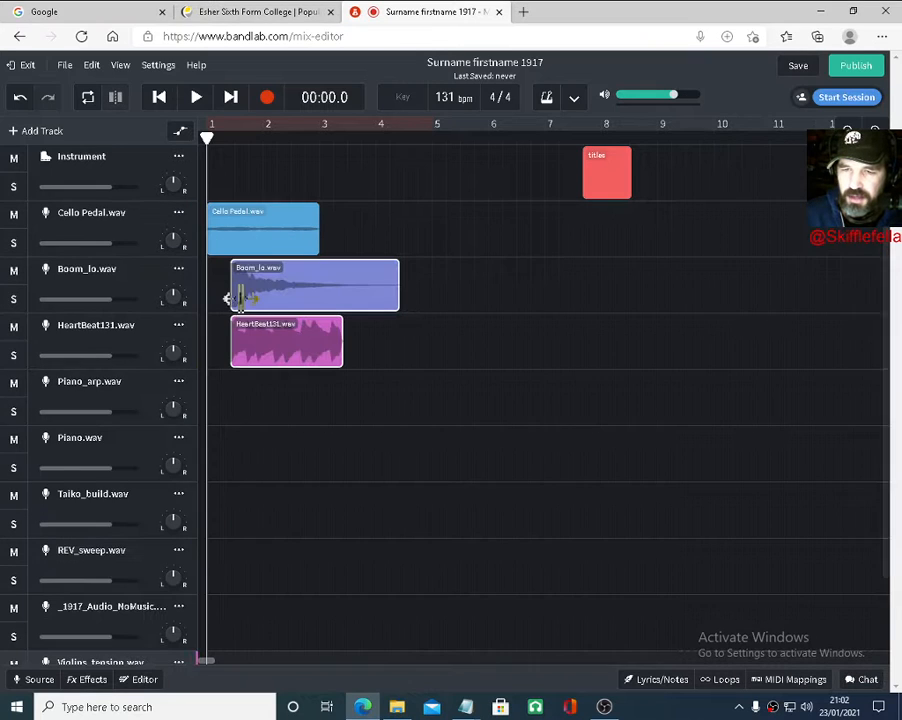
pyautogui.moveTo(304, 300); pyautogui.dragTo(273, 304)
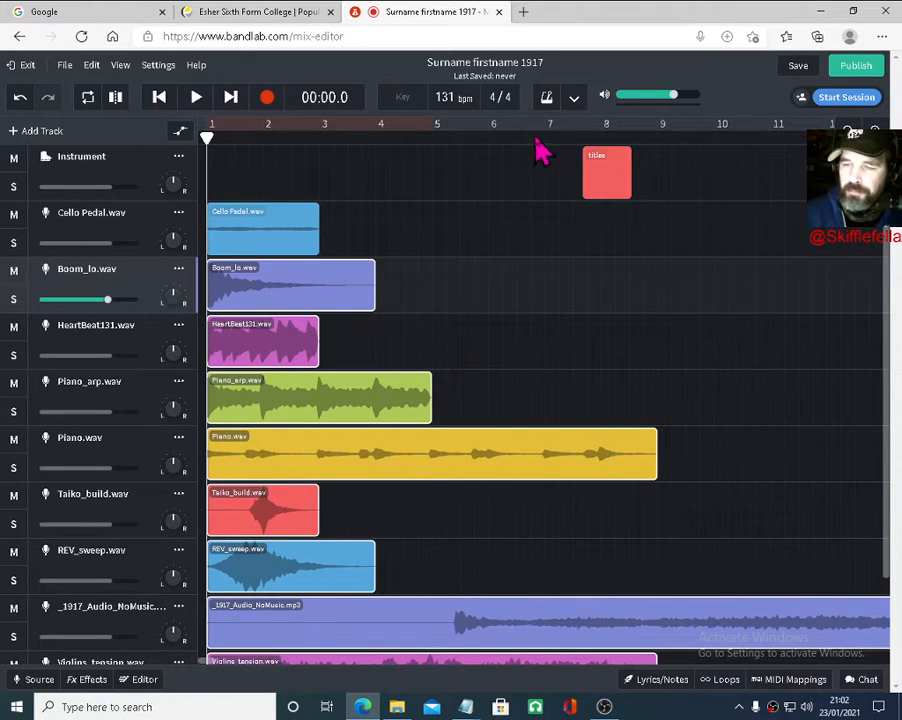
# Move the _1917_Audio_NoMusic track directly below the Instrument track
pyautogui.click(129, 622)
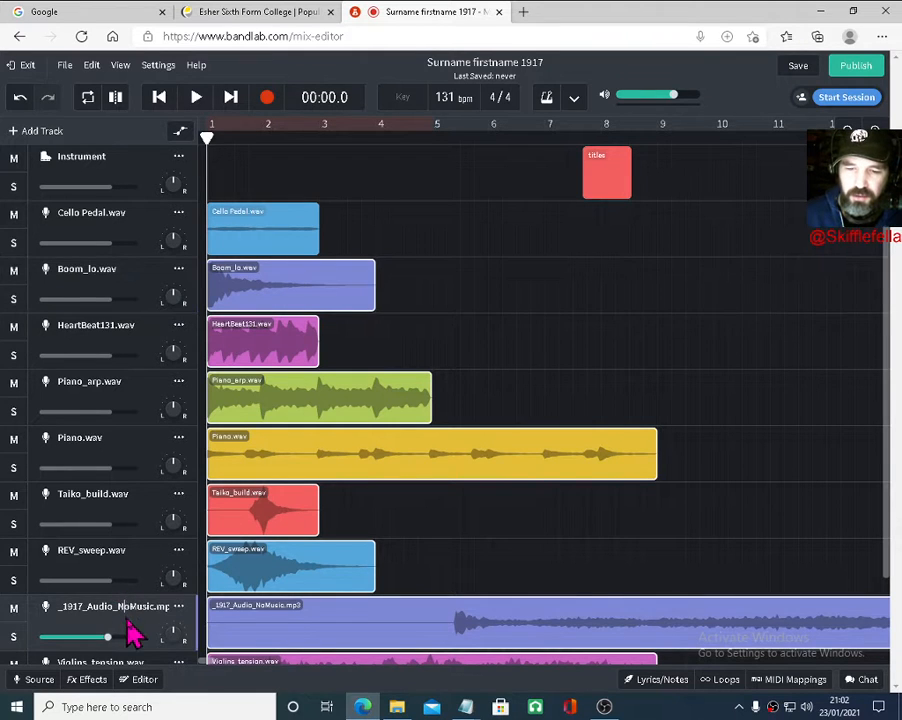
pyautogui.moveTo(143, 630); pyautogui.dragTo(145, 206)
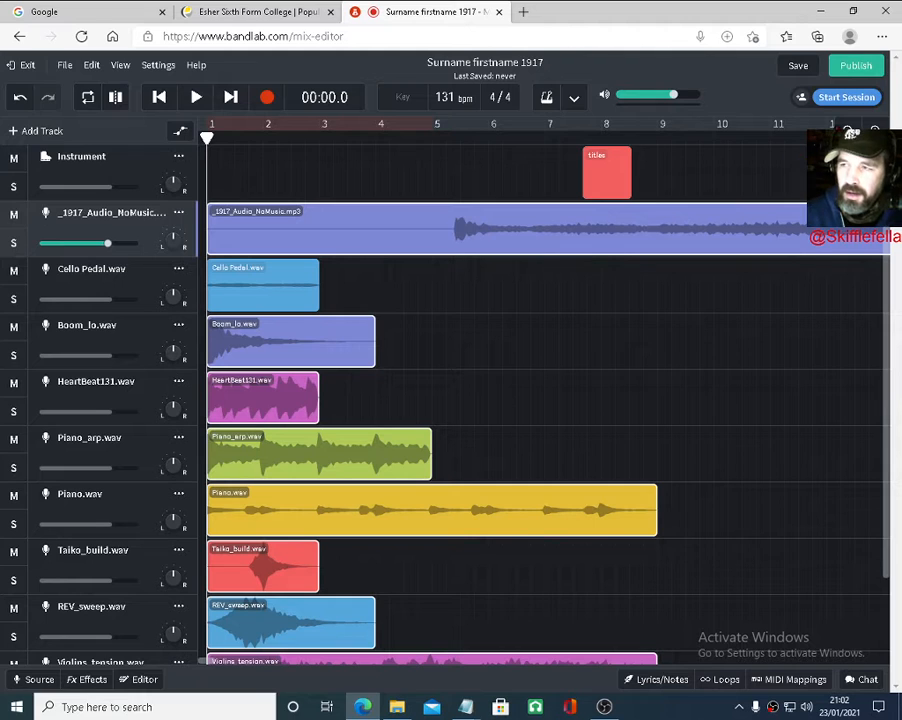
# Audition the _1917_Audio_NoMusic soundtrack from about 0:45 and again from about 1:12
pyautogui.click(848, 130)
pyautogui.click(848, 130)
pyautogui.click(848, 130)
pyautogui.click(848, 130)
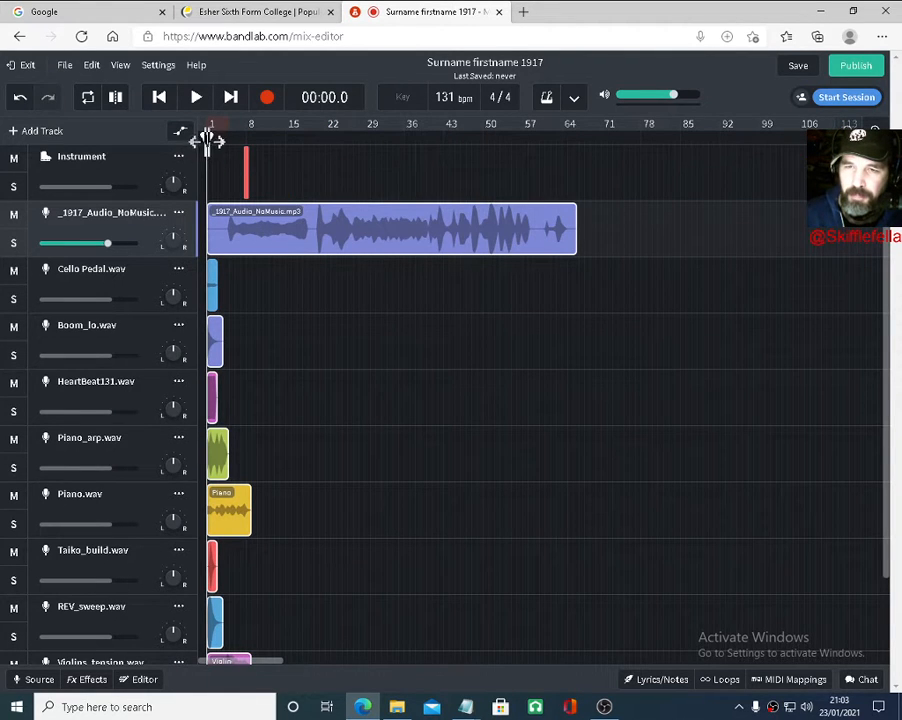
pyautogui.moveTo(208, 138); pyautogui.dragTo(344, 138)
pyautogui.press('space')
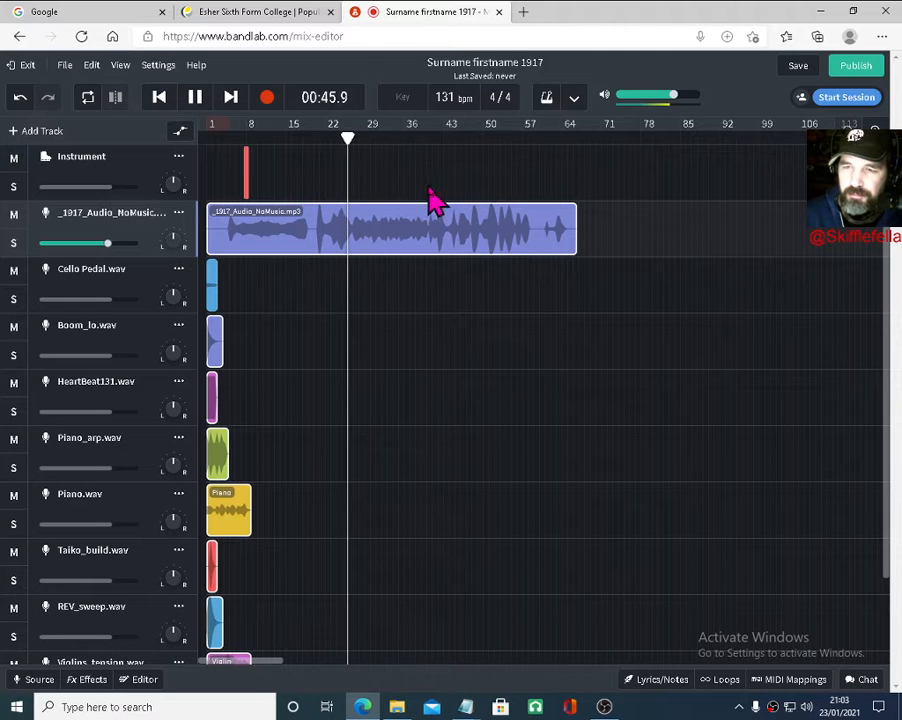
pyautogui.moveTo(352, 140); pyautogui.dragTo(422, 142)
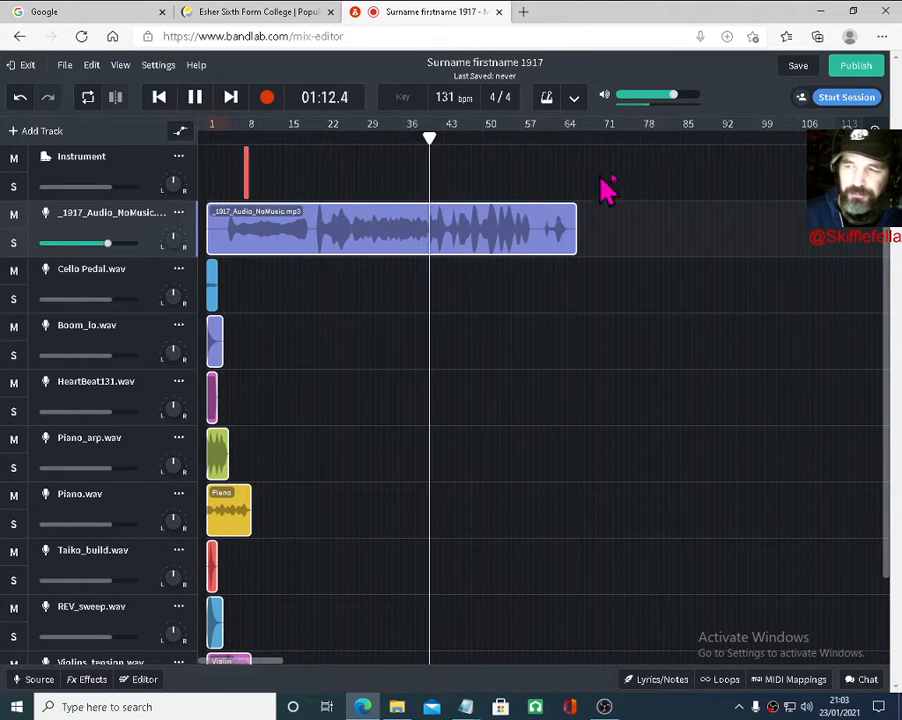
pyautogui.press('space')
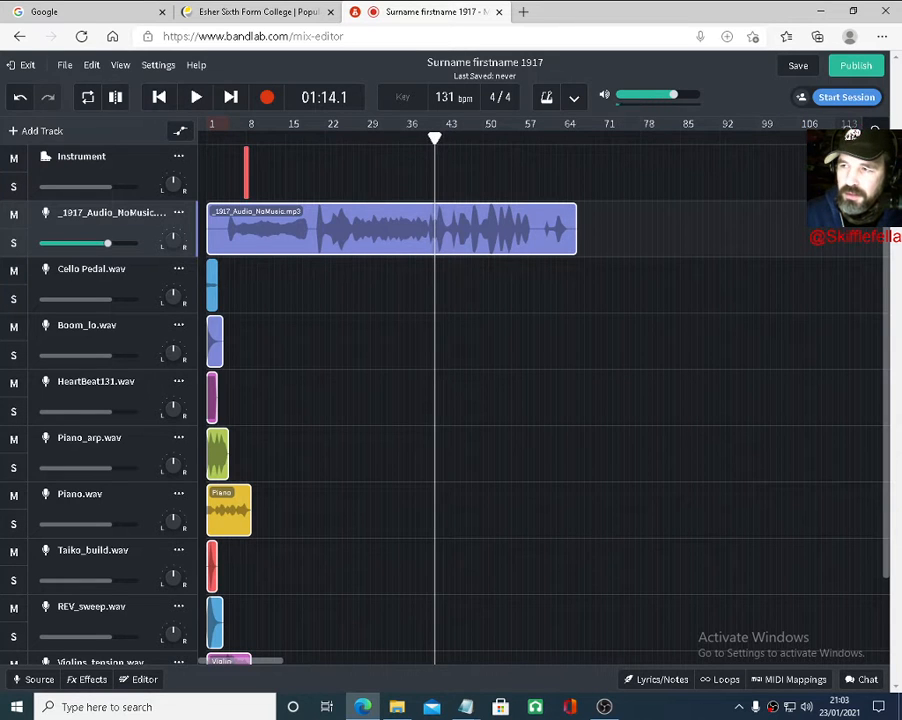
# Place the playhead at 00:10.2 and switch the timeline ruler from bars to minutes and seconds
pyautogui.click(874, 130)
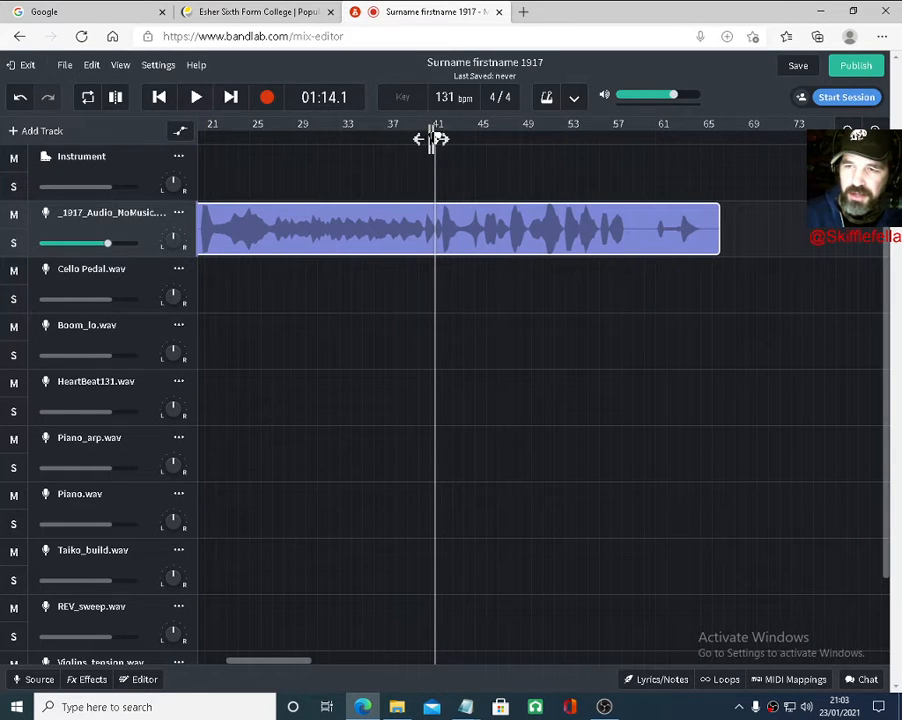
pyautogui.moveTo(433, 139); pyautogui.dragTo(101, 163)
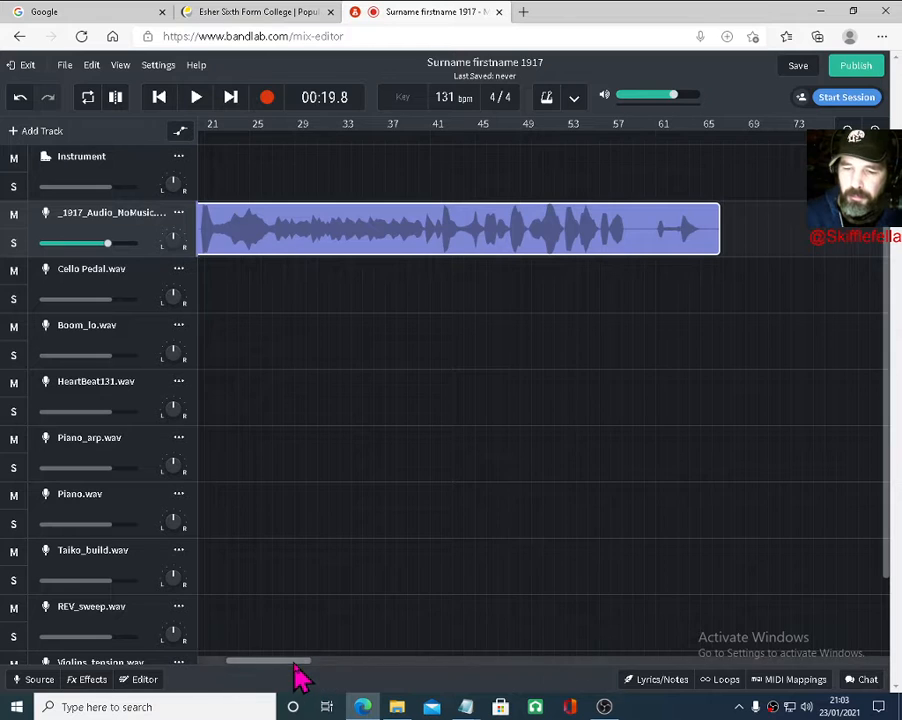
pyautogui.moveTo(293, 664); pyautogui.dragTo(214, 642)
pyautogui.moveTo(322, 137); pyautogui.dragTo(264, 137)
pyautogui.click(875, 132)
pyautogui.click(875, 132)
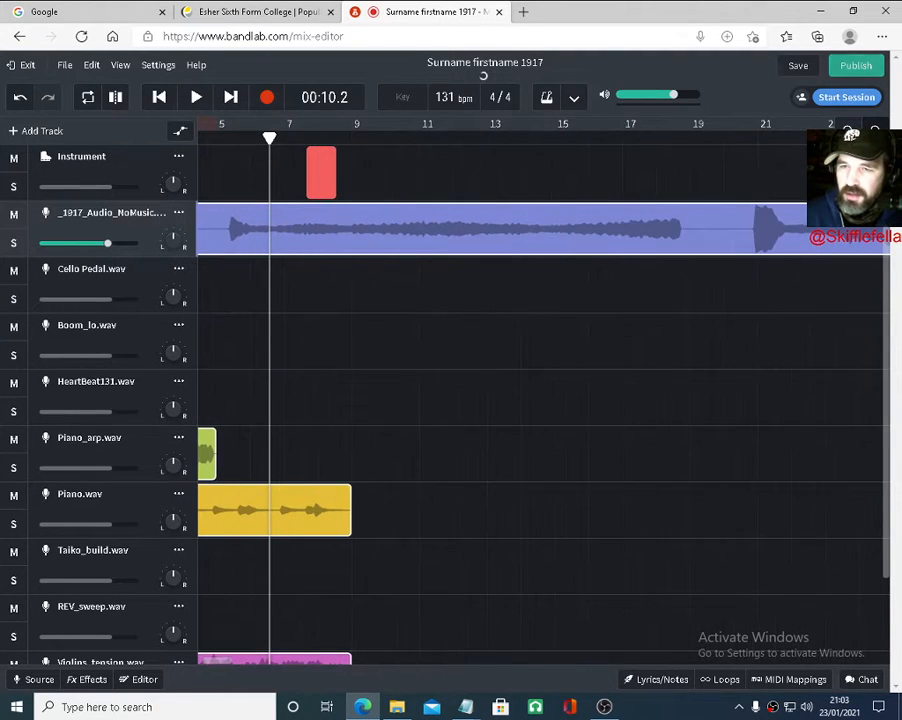
pyautogui.click(875, 132)
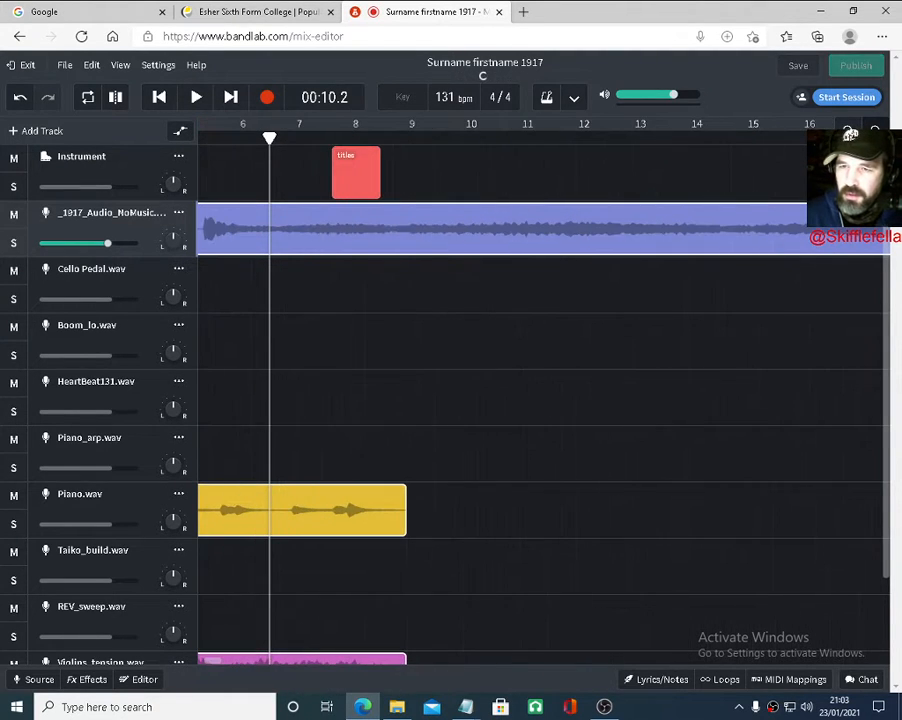
pyautogui.click(574, 97)
pyautogui.click(602, 148)
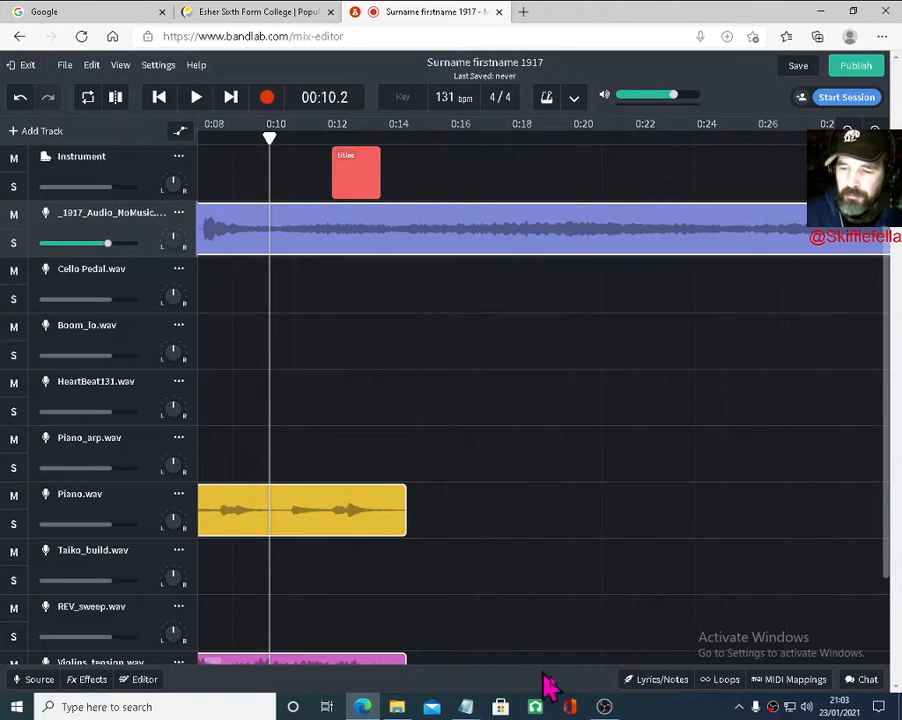
# Review the timings list in the 1917_notes file with the shorter Timings and PLAN sections
pyautogui.moveTo(466, 705)
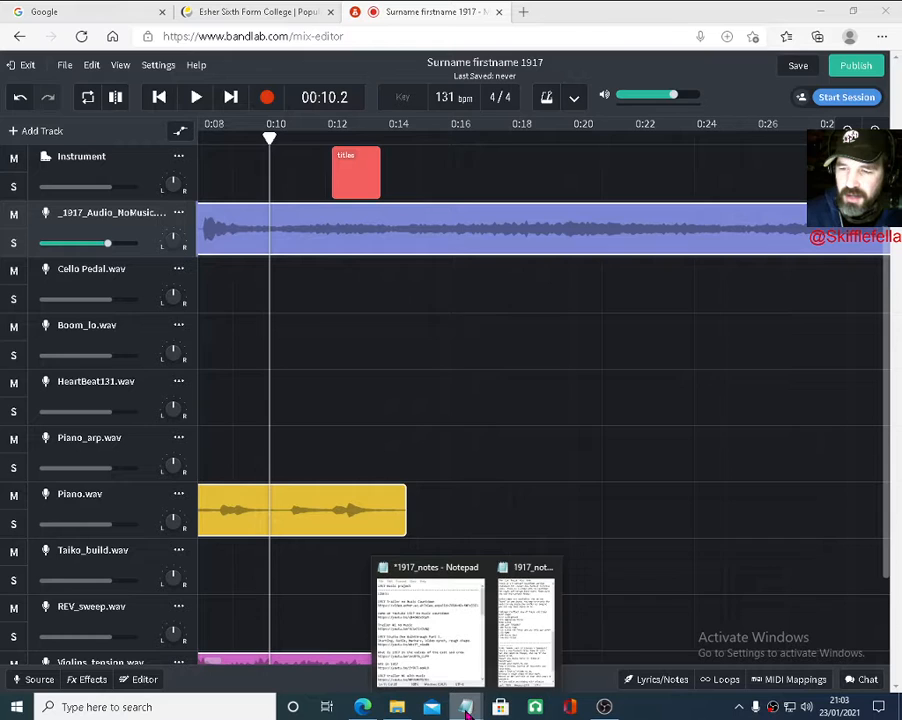
pyautogui.click(553, 668)
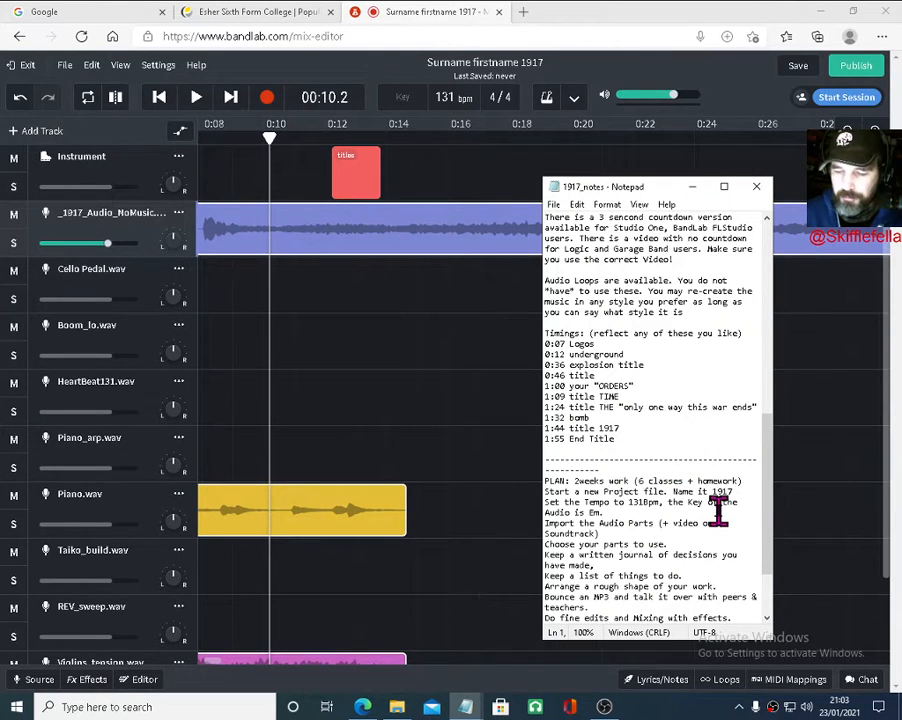
pyautogui.hotkey('ctrl', 'f')
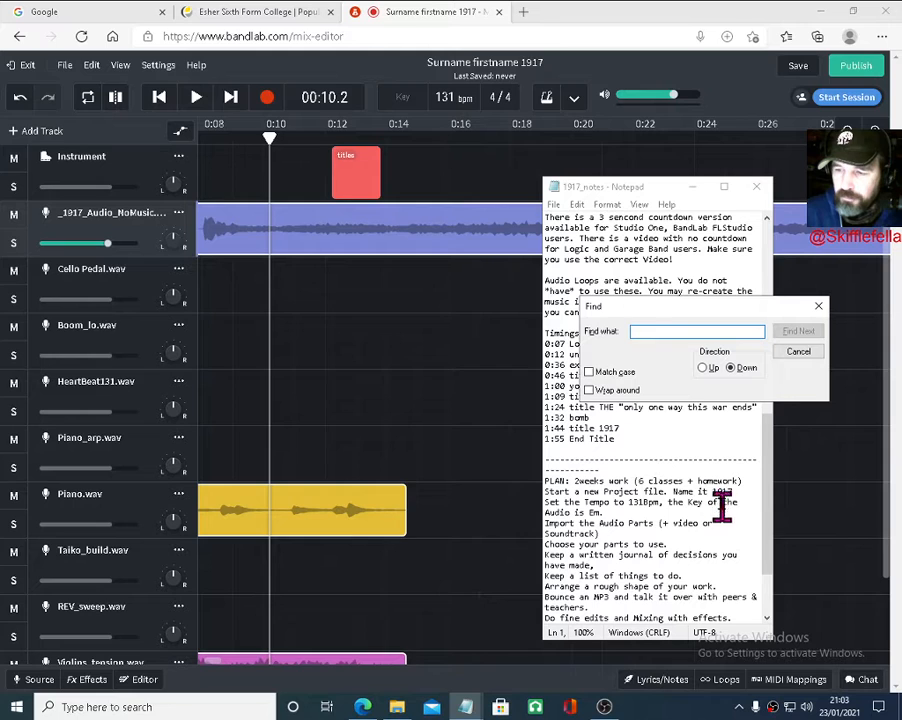
pyautogui.click(819, 306)
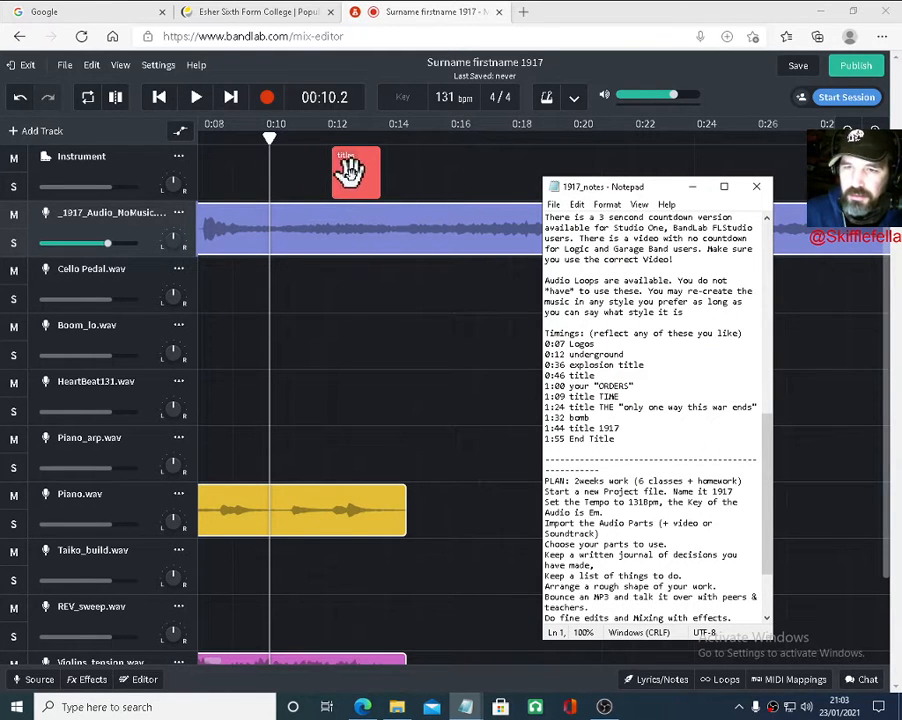
# Move the titles region to start at about 7.5 seconds and play the soundtrack from there
pyautogui.moveTo(344, 174); pyautogui.dragTo(292, 160)
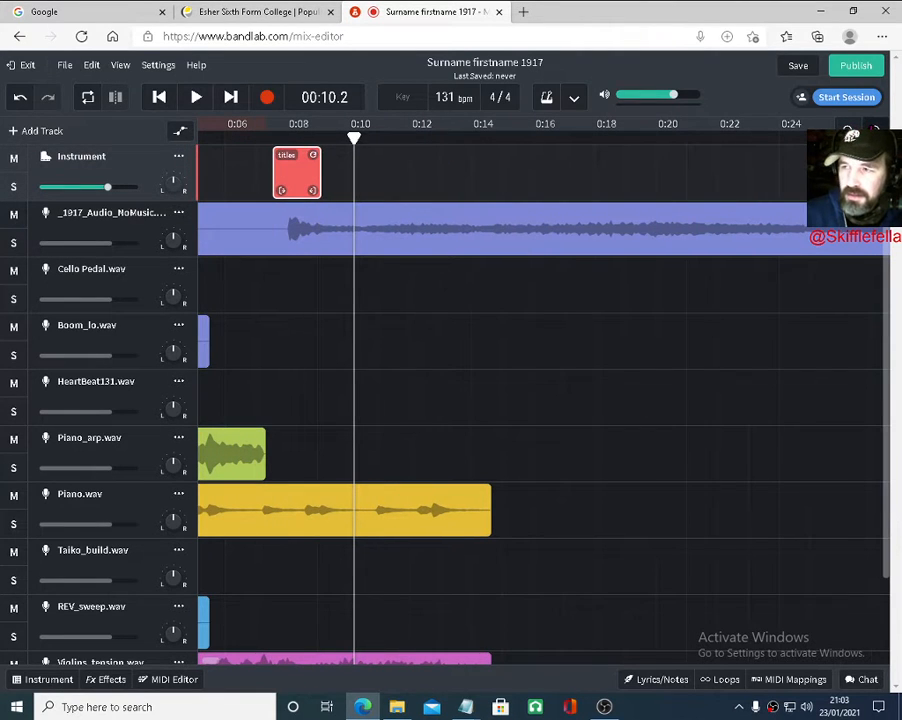
pyautogui.click(874, 131)
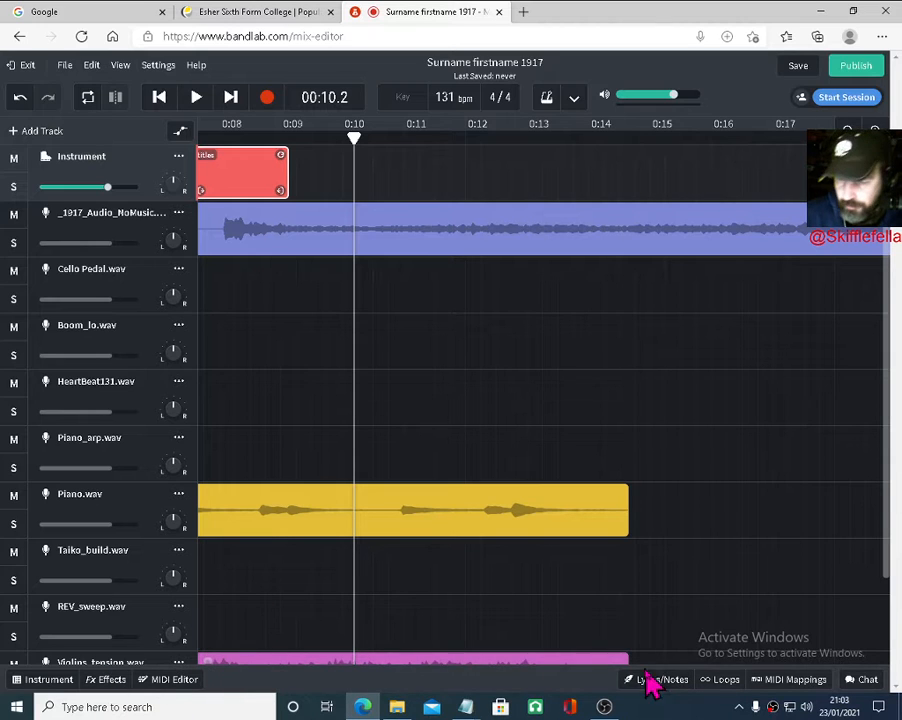
pyautogui.moveTo(354, 137); pyautogui.dragTo(201, 165)
pyautogui.press('space')
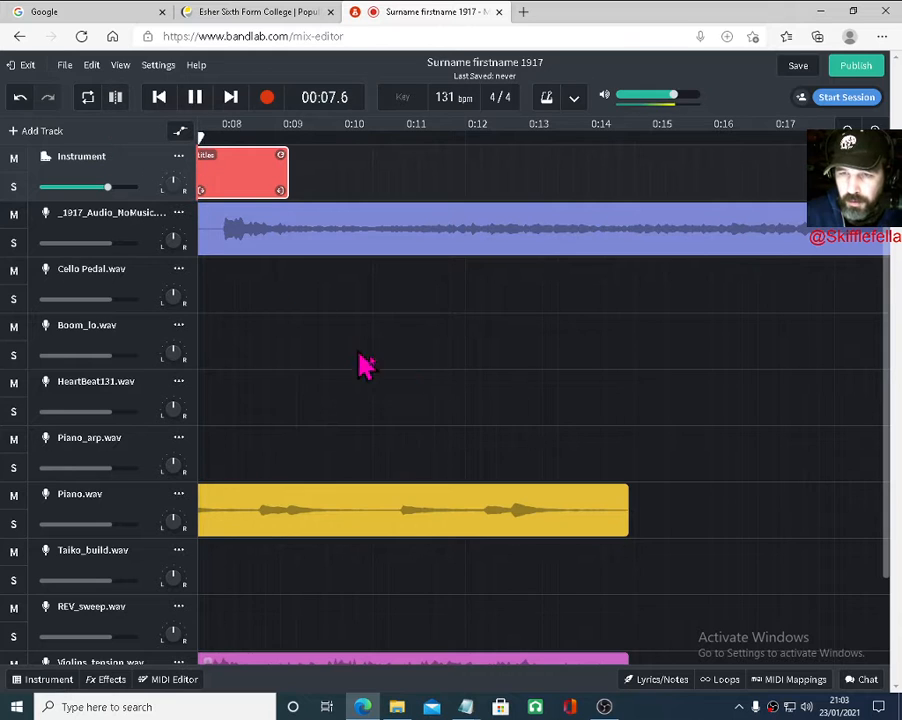
pyautogui.press('space')
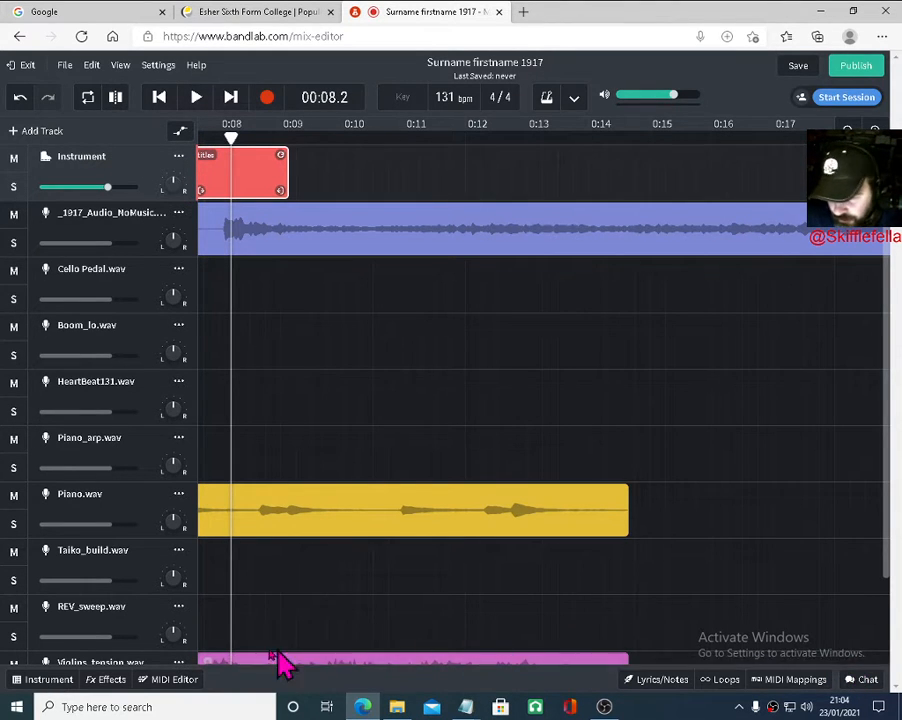
# Align the titles region's start with the soundtrack's first sound at about 0:08 and play it back
pyautogui.moveTo(208, 663); pyautogui.dragTo(204, 662)
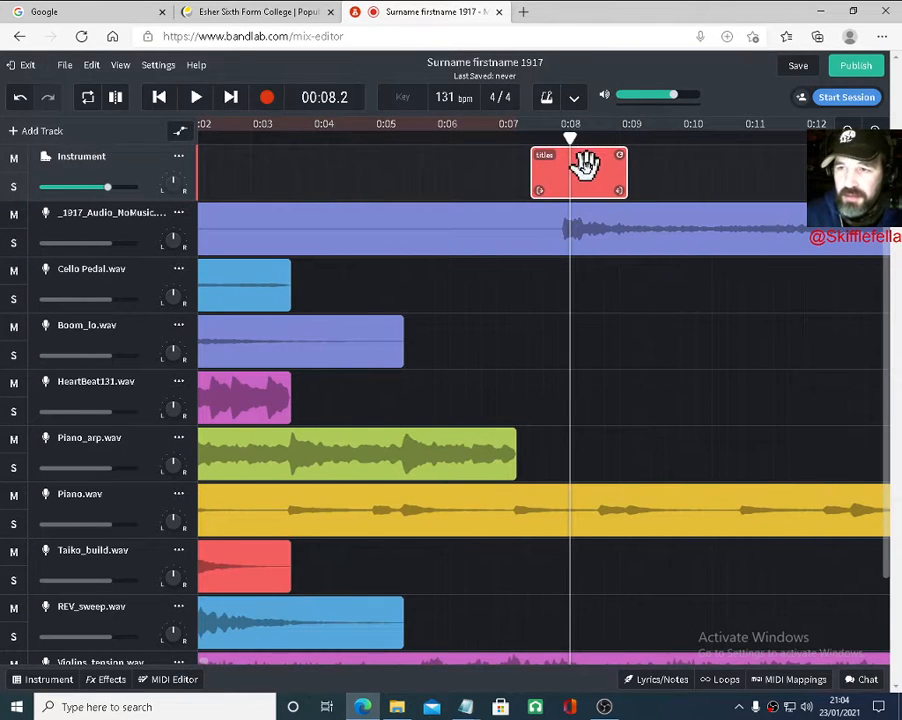
pyautogui.moveTo(582, 160); pyautogui.dragTo(622, 164)
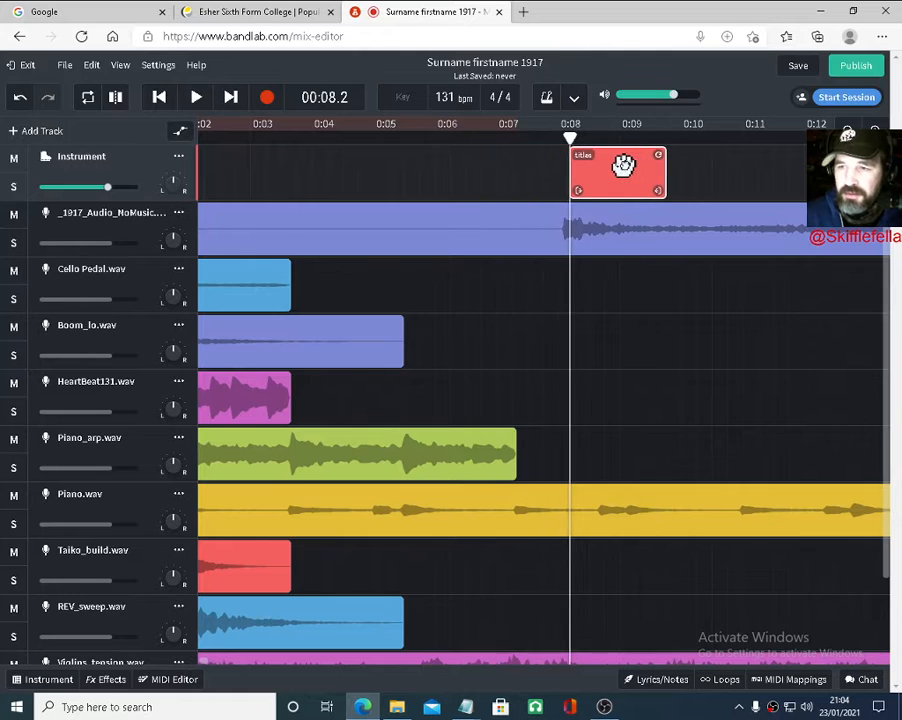
pyautogui.press('space')
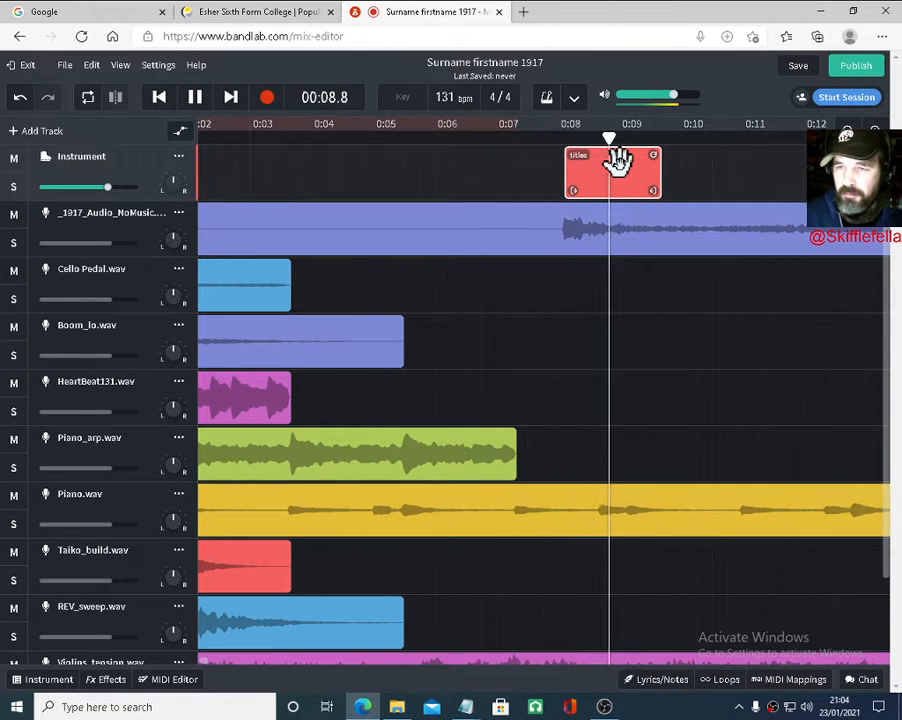
pyautogui.click(847, 131)
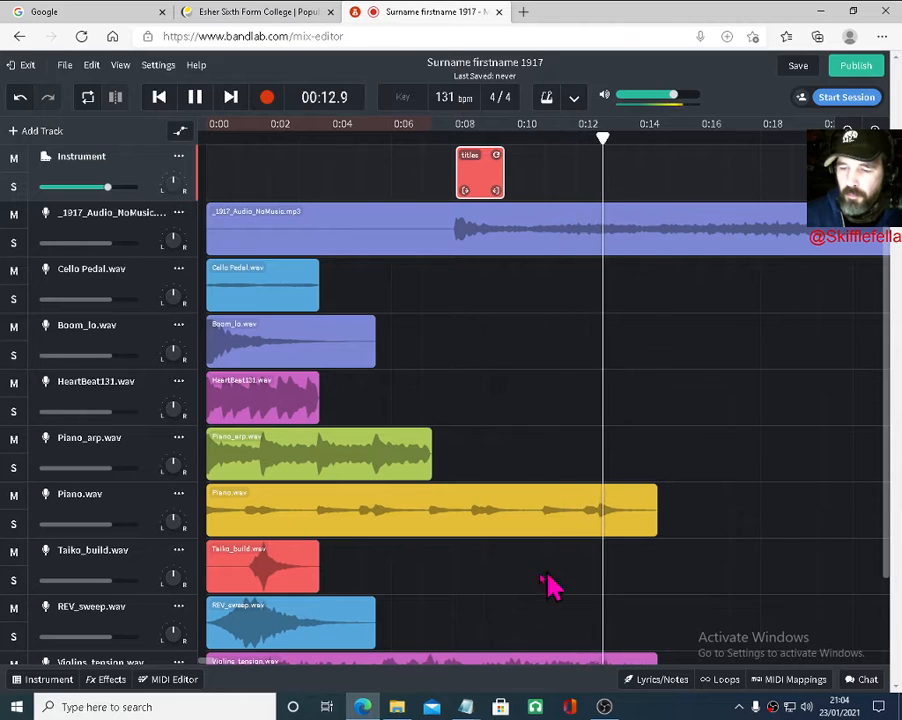
pyautogui.click(465, 707)
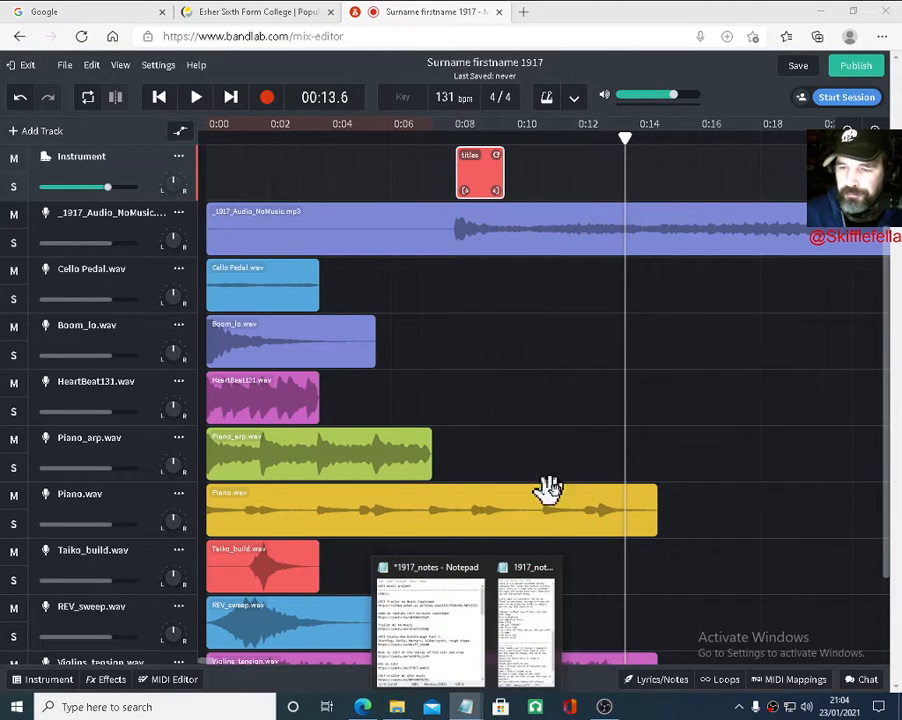
# Mute the Cello Pedal, Boom_lo, HeartBeat131, Piano_arp, Piano, Taiko_build, REV_sweep and Violins_tension tracks
pyautogui.click(13, 270)
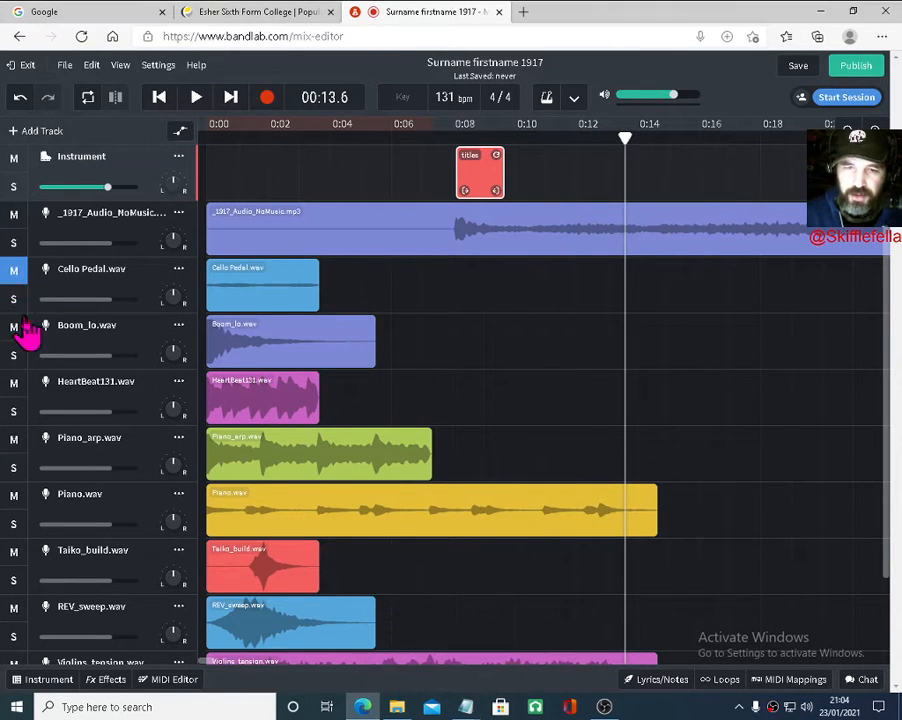
pyautogui.click(13, 326)
pyautogui.click(13, 382)
pyautogui.click(13, 439)
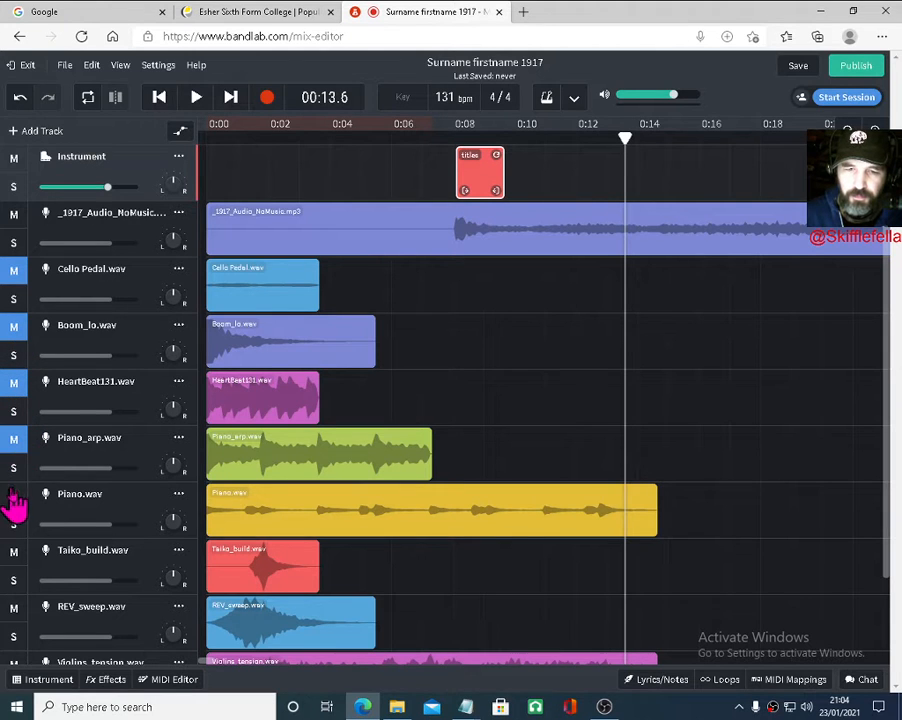
pyautogui.click(13, 495)
pyautogui.click(13, 551)
pyautogui.click(14, 607)
pyautogui.scroll(-1, 104, 536)
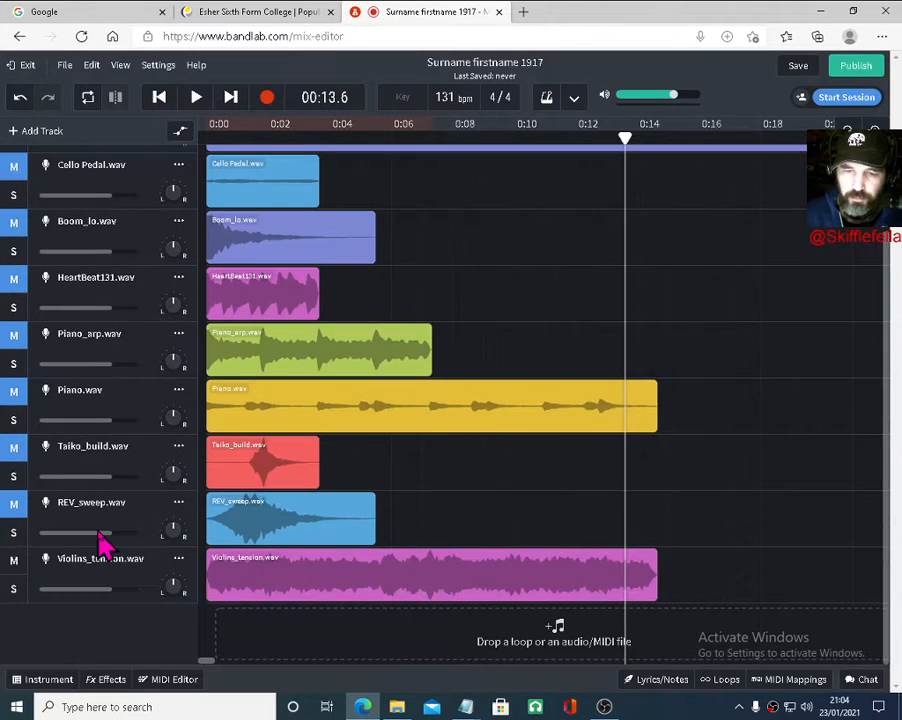
pyautogui.click(14, 561)
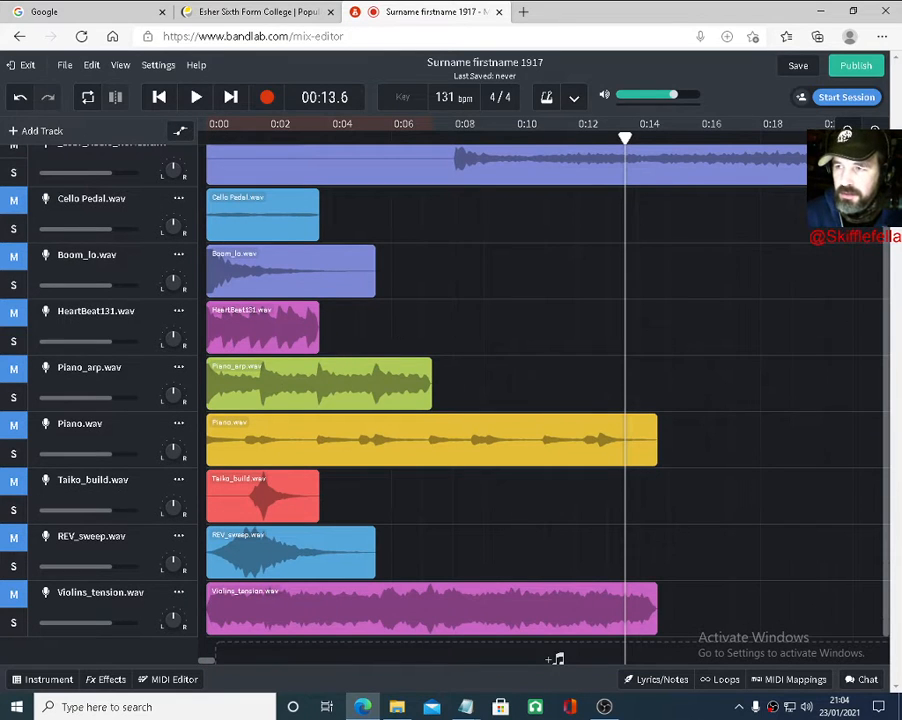
# Move all the clips on the muted tracks together to about 2:05, just past the soundtrack's end
pyautogui.click(847, 130)
pyautogui.click(847, 130)
pyautogui.click(847, 130)
pyautogui.click(847, 130)
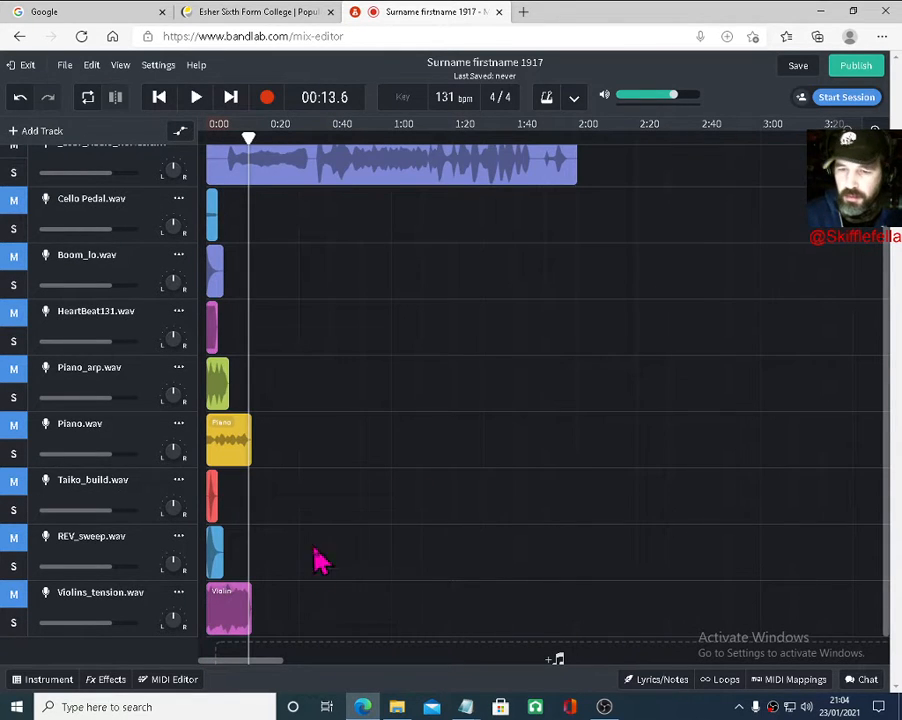
pyautogui.click(298, 628)
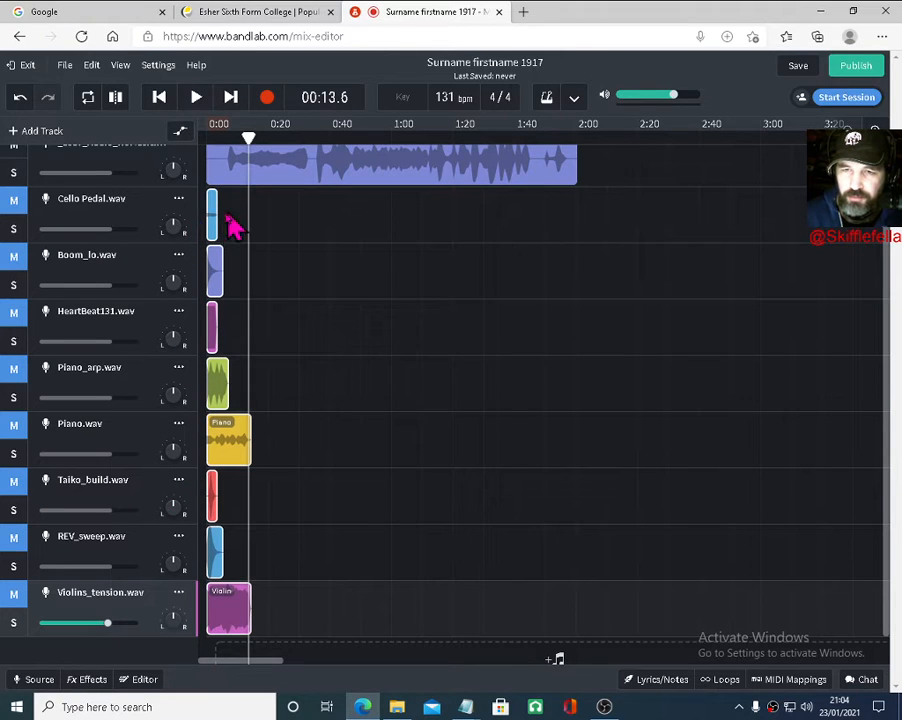
pyautogui.moveTo(212, 212); pyautogui.dragTo(597, 218)
pyautogui.scroll(-1, 443, 440)
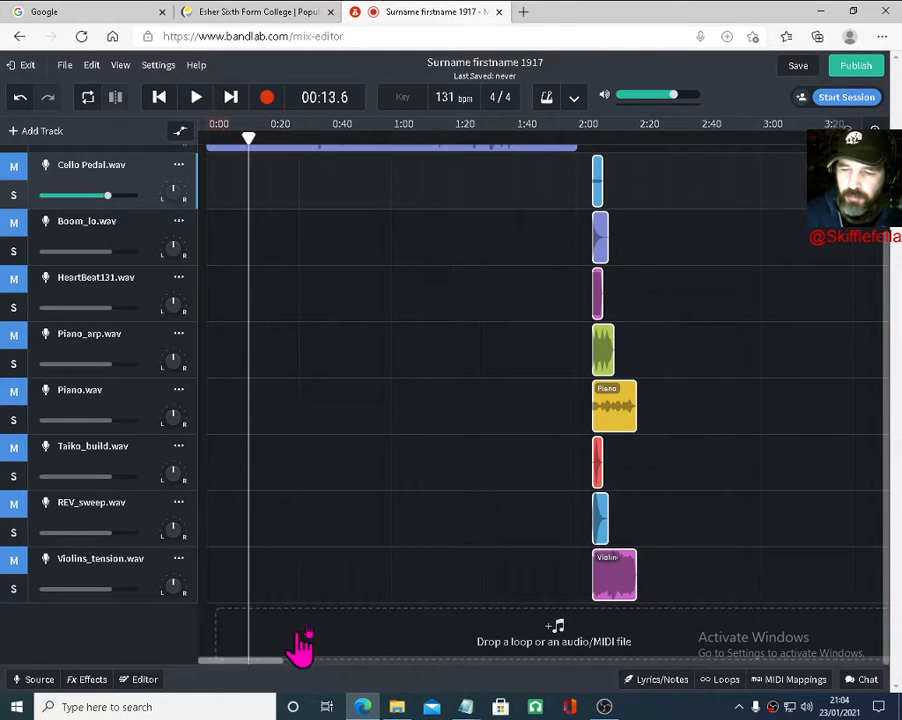
pyautogui.scroll(3, 690, 240)
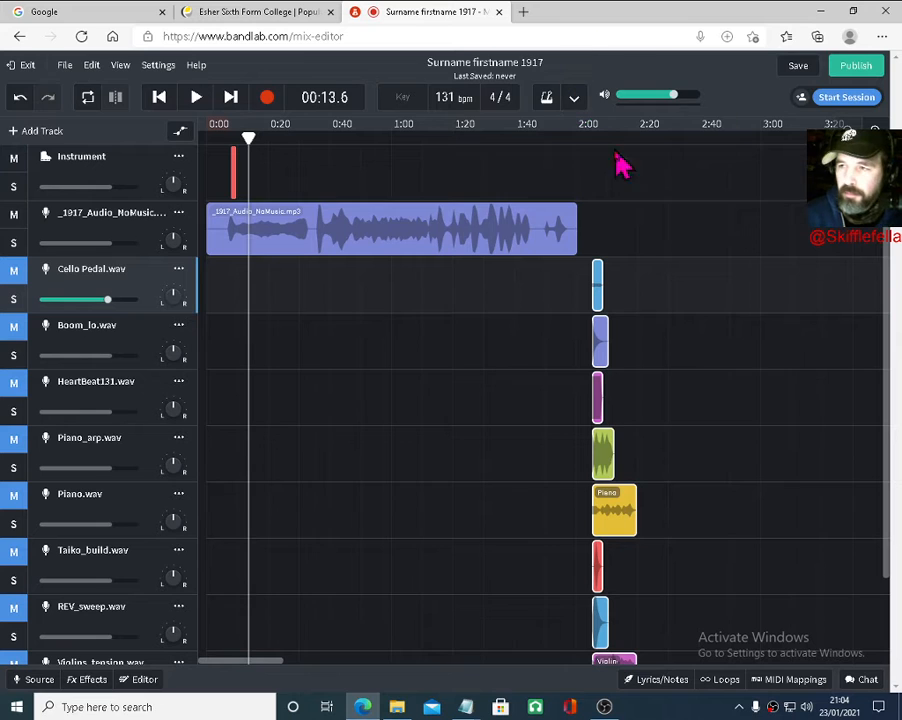
# Read the trailer timings listed in the 1917_notes file in Notepad, with the start of the soundtrack in view
pyautogui.click(875, 131)
pyautogui.click(875, 131)
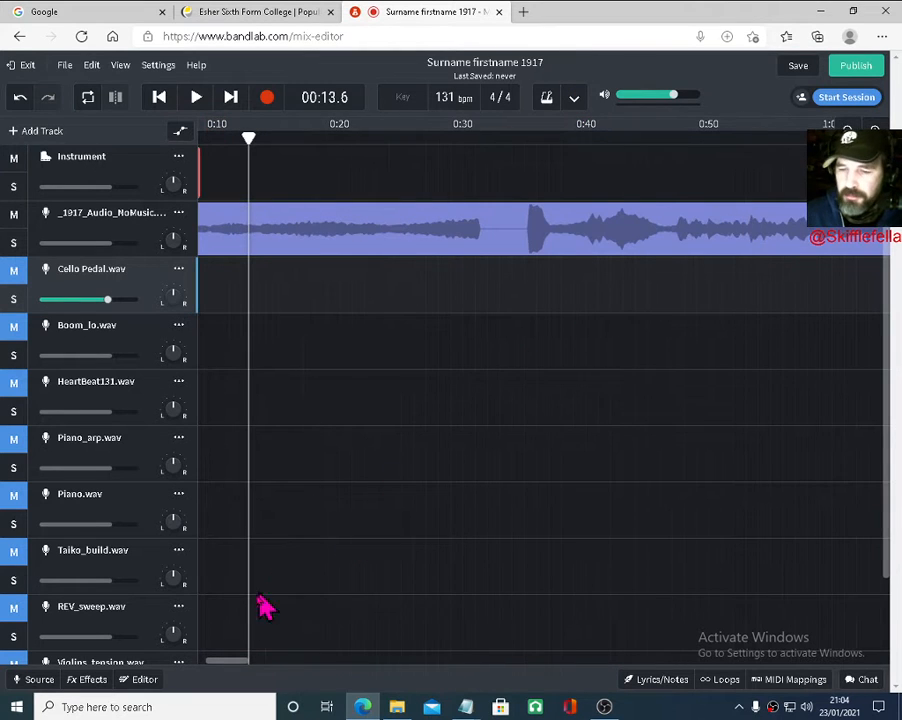
pyautogui.moveTo(236, 661); pyautogui.dragTo(221, 660)
pyautogui.click(875, 131)
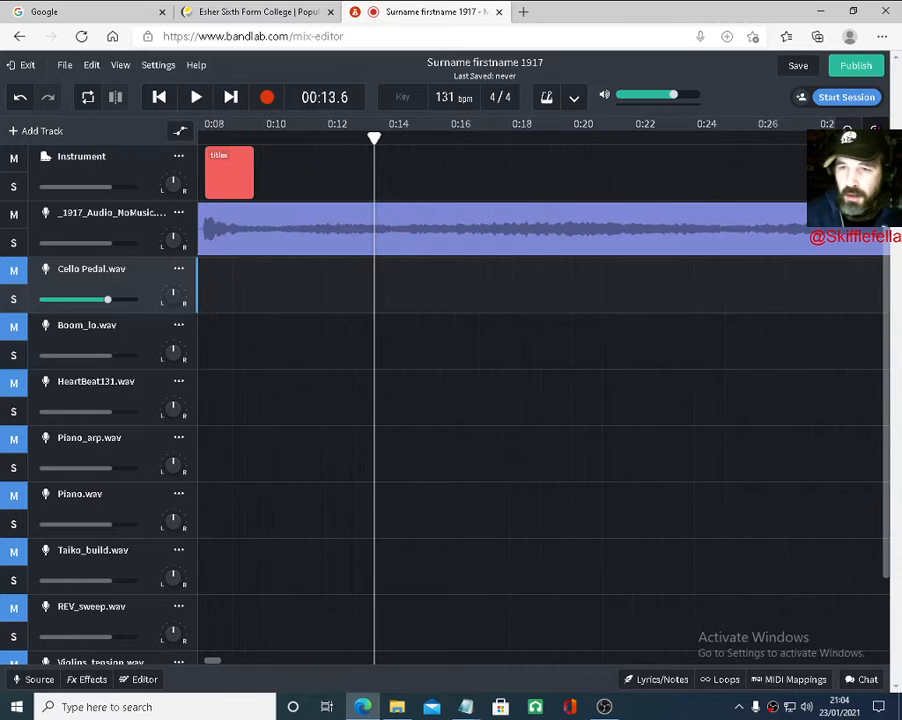
pyautogui.moveTo(214, 663); pyautogui.dragTo(206, 662)
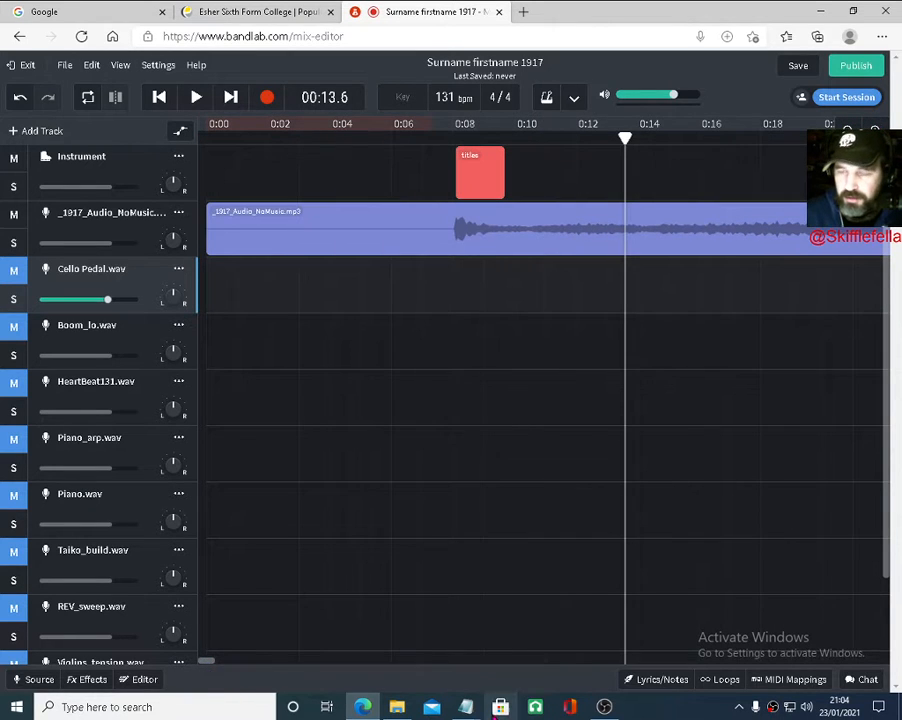
pyautogui.moveTo(466, 706)
pyautogui.click(517, 666)
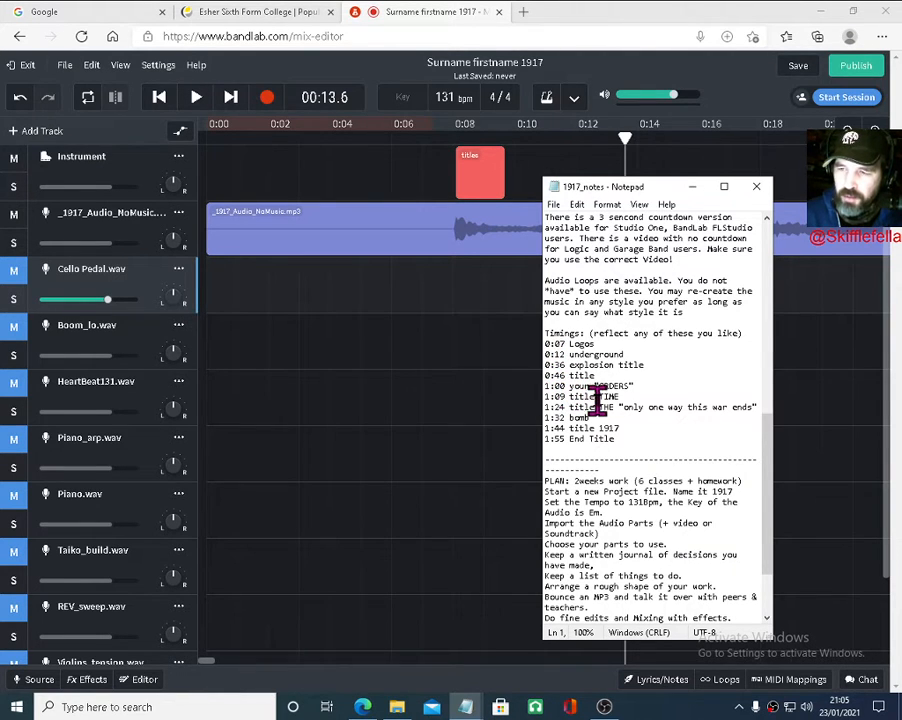
pyautogui.click(756, 188)
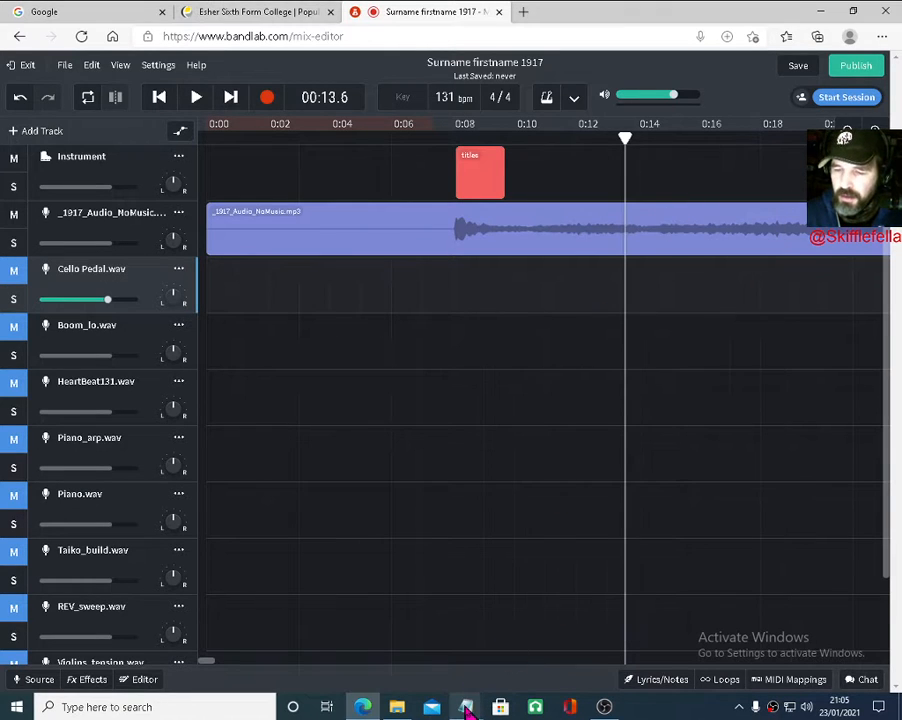
pyautogui.hotkey('ctrl', 'f')
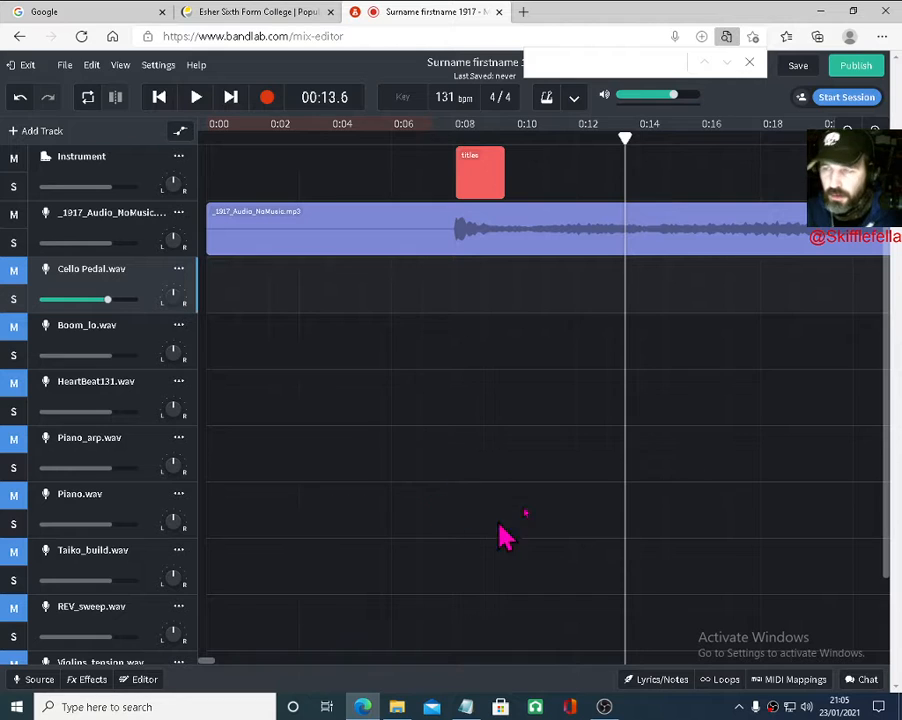
pyautogui.click(749, 63)
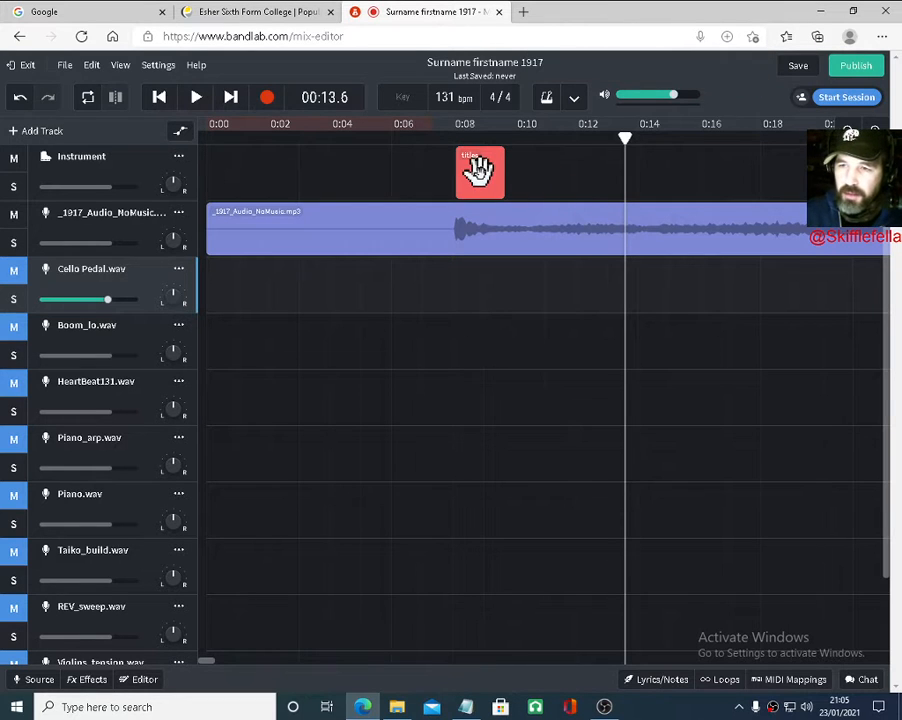
# Copy the titles region to about 0:12, rename the copy underground and lengthen it to end at about 0:15
pyautogui.moveTo(480, 175); pyautogui.dragTo(603, 172)
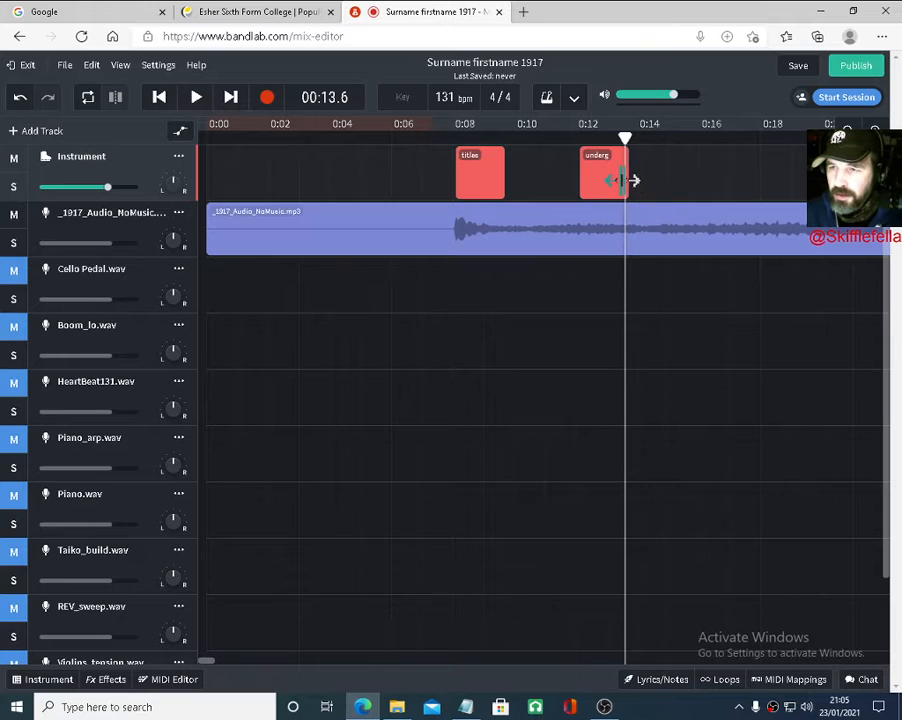
pyautogui.click(647, 185)
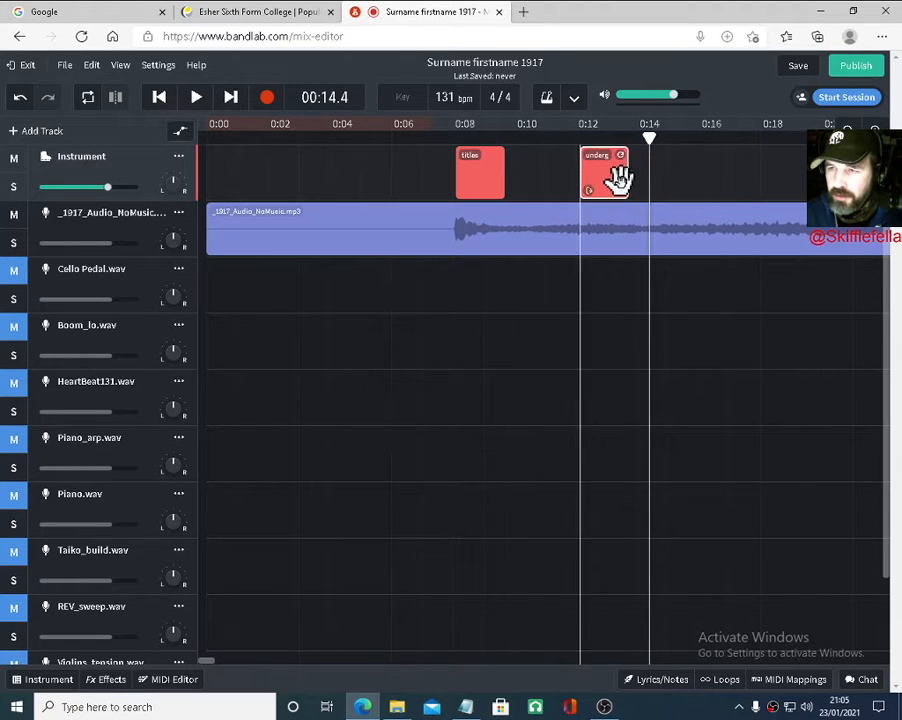
pyautogui.click(620, 178)
pyautogui.moveTo(621, 190); pyautogui.dragTo(659, 187)
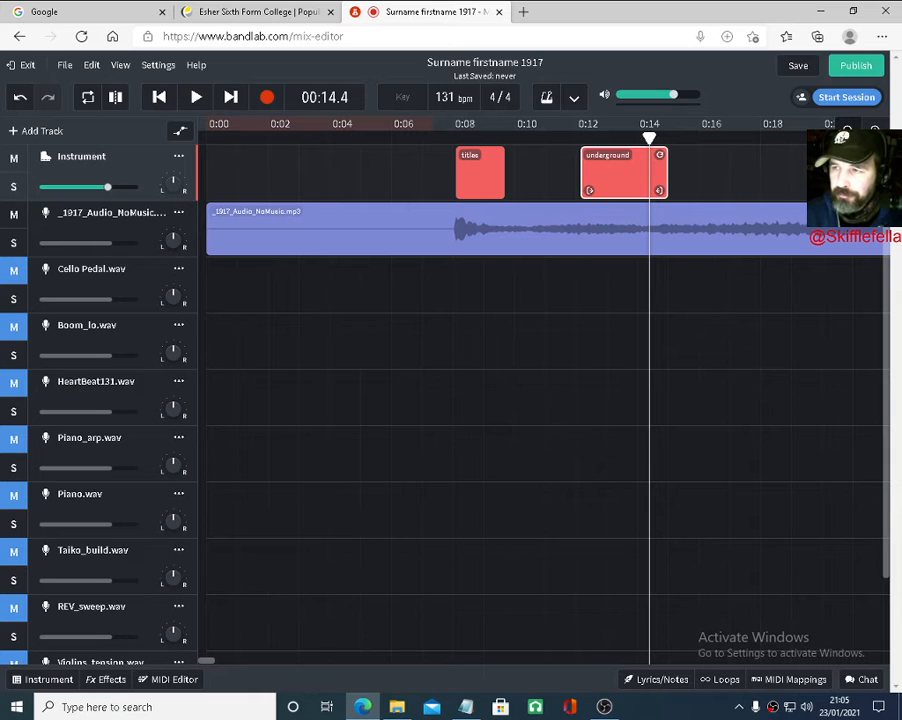
# Lengthen the titles region on the Instrument track so it ends at about 0:10
pyautogui.click(847, 130)
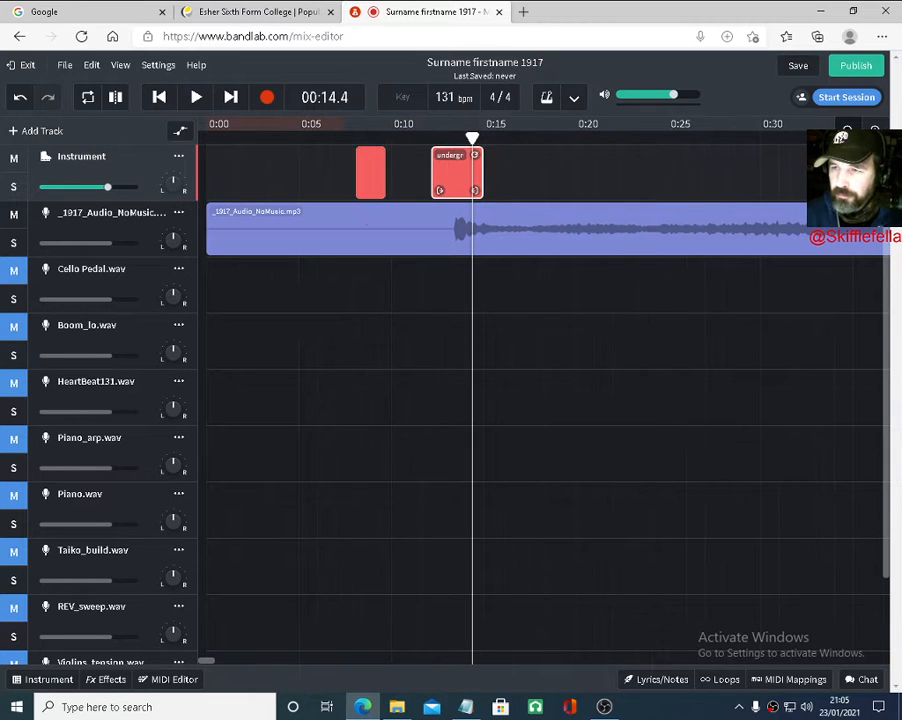
pyautogui.click(368, 175)
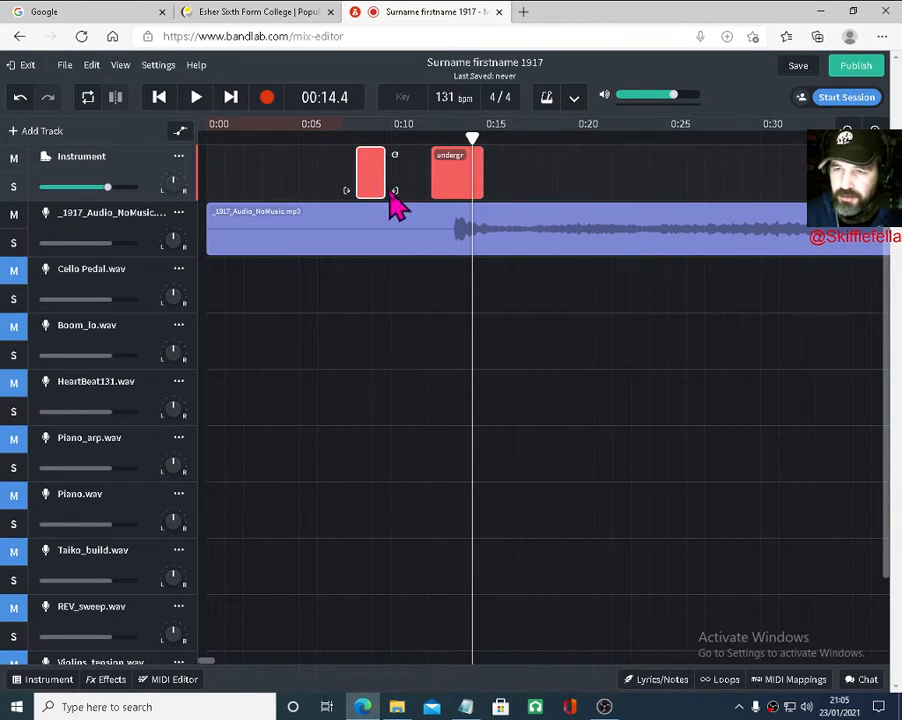
pyautogui.moveTo(394, 190); pyautogui.dragTo(403, 194)
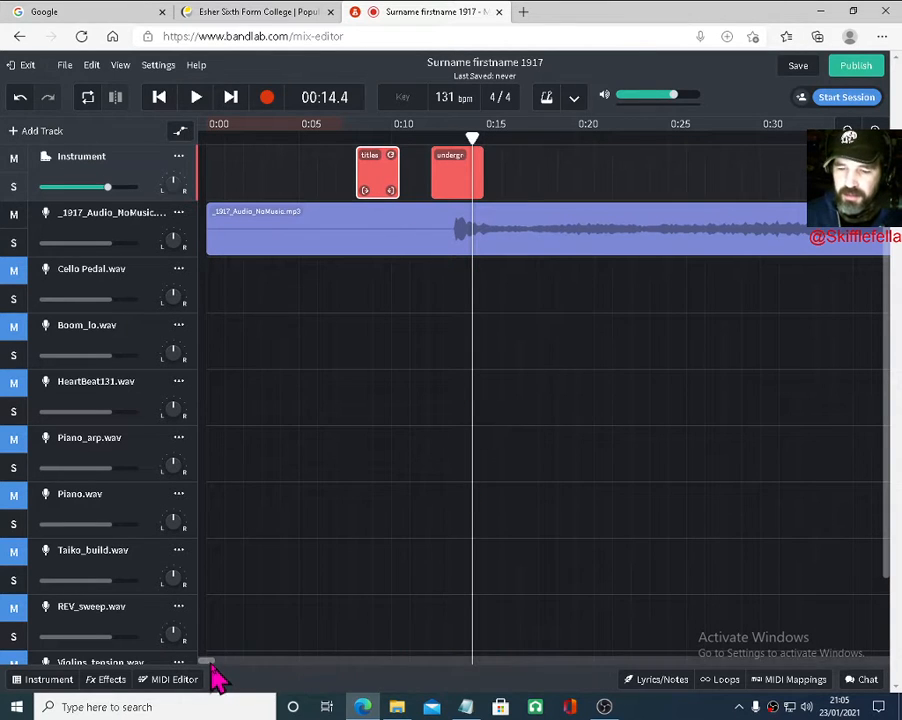
# Check the timings in 1917_notes, place a copy of the underground region at about 1:00 and rename it orders
pyautogui.moveTo(208, 664); pyautogui.dragTo(226, 664)
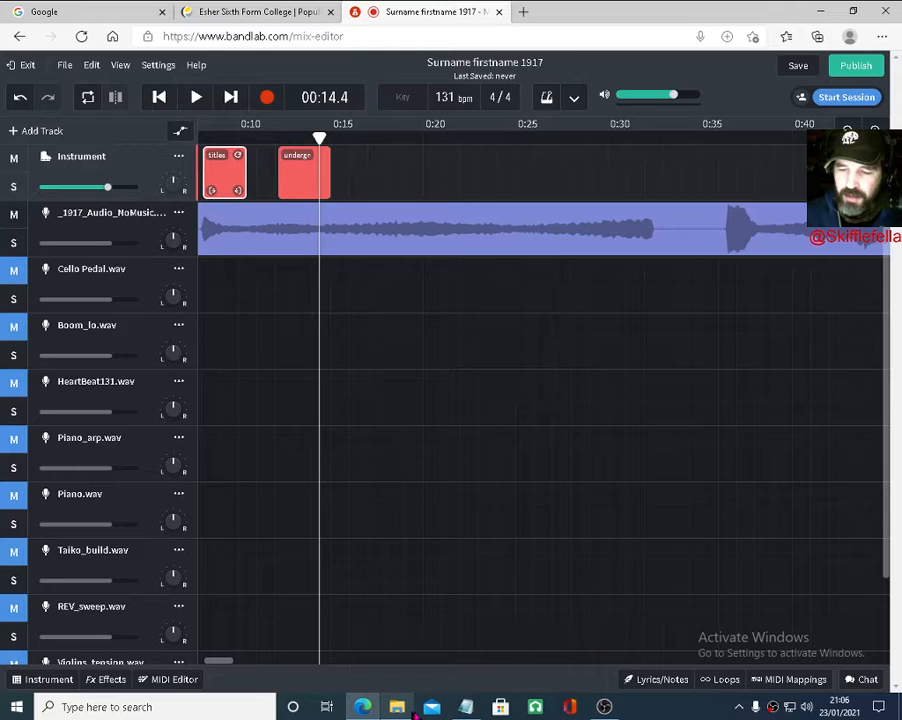
pyautogui.click(466, 707)
pyautogui.scroll(-4, 734, 500)
pyautogui.scroll(-7, 732, 499)
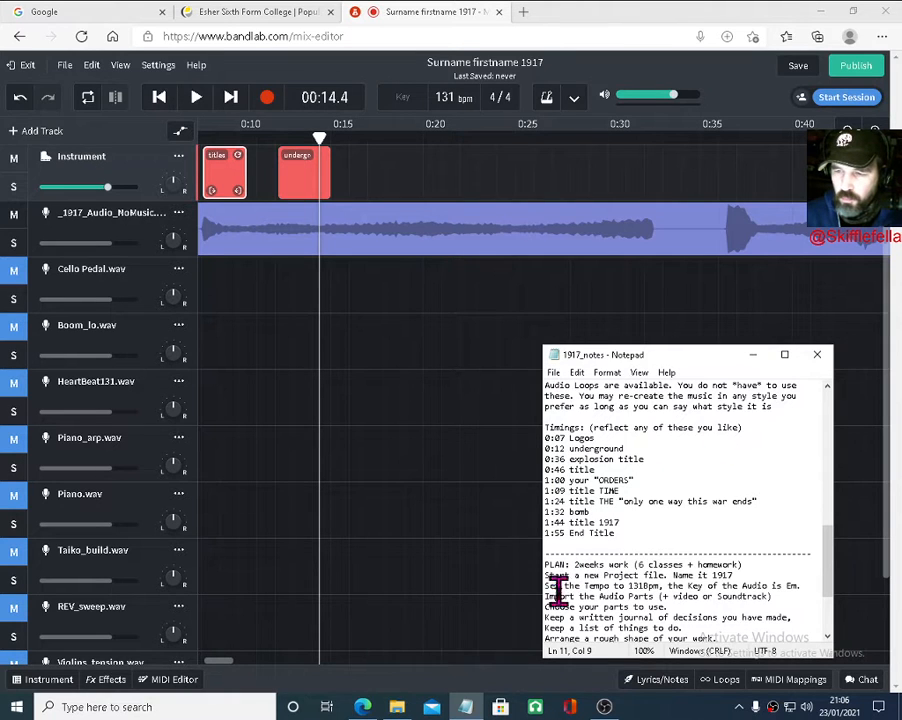
pyautogui.click(754, 355)
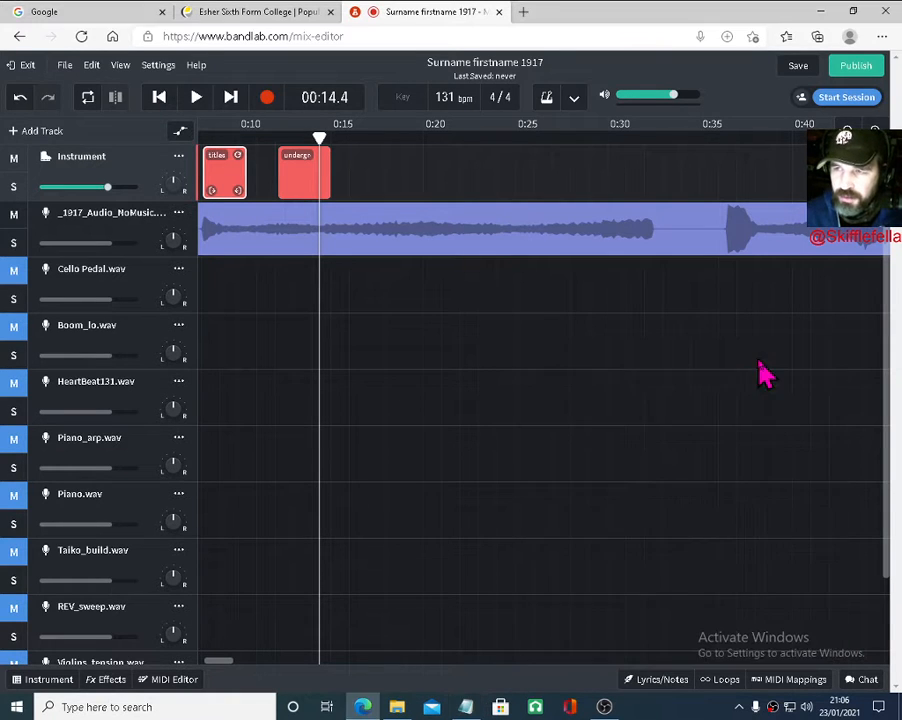
pyautogui.click(302, 175)
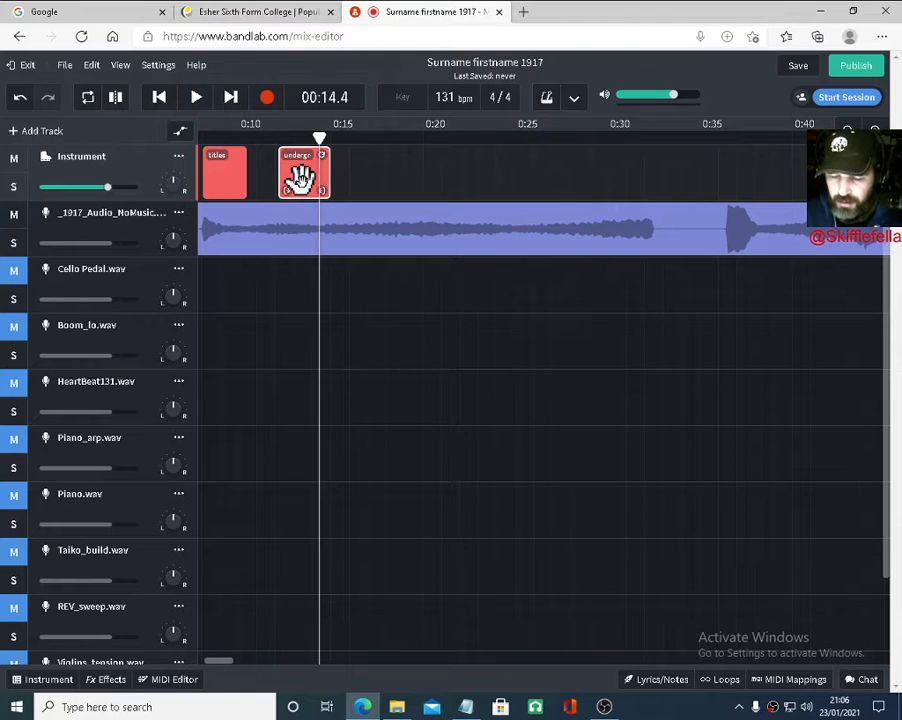
pyautogui.moveTo(301, 178); pyautogui.dragTo(840, 184)
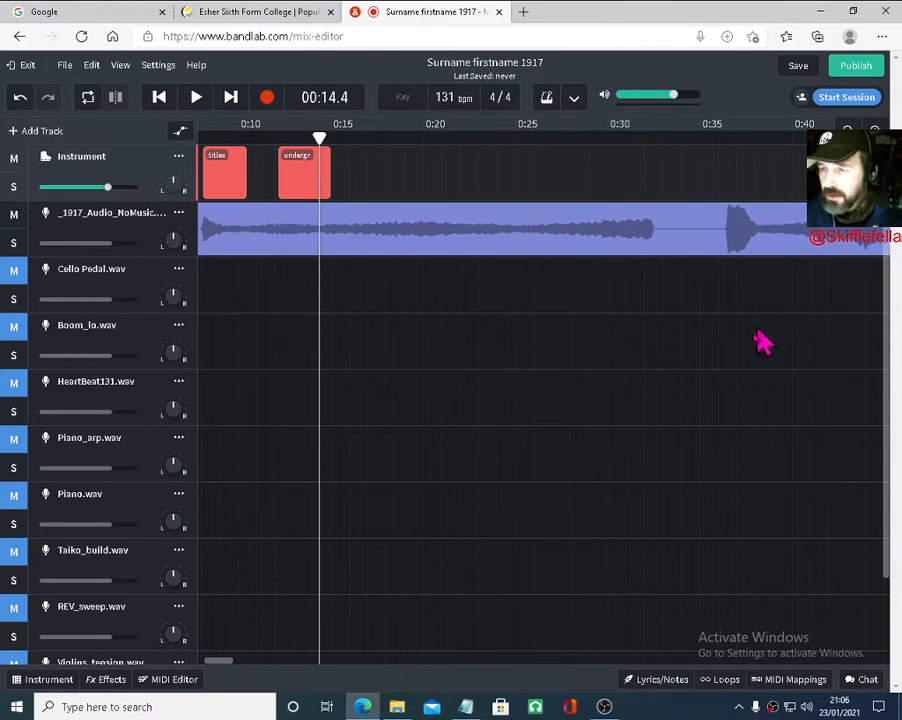
pyautogui.moveTo(226, 661); pyautogui.dragTo(254, 660)
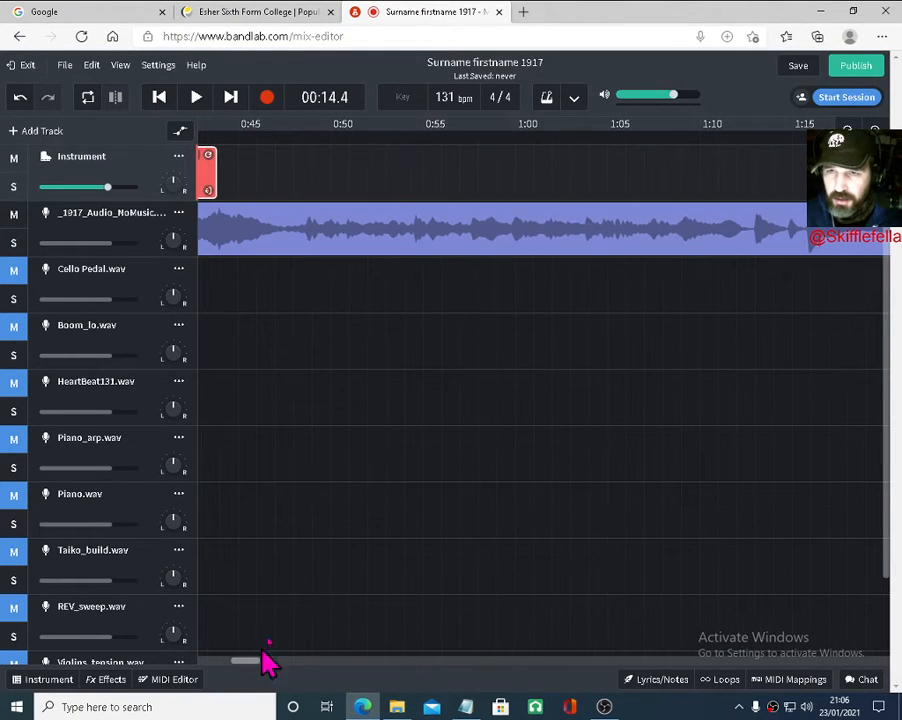
pyautogui.moveTo(203, 170); pyautogui.dragTo(545, 158)
pyautogui.doubleClick(543, 160)
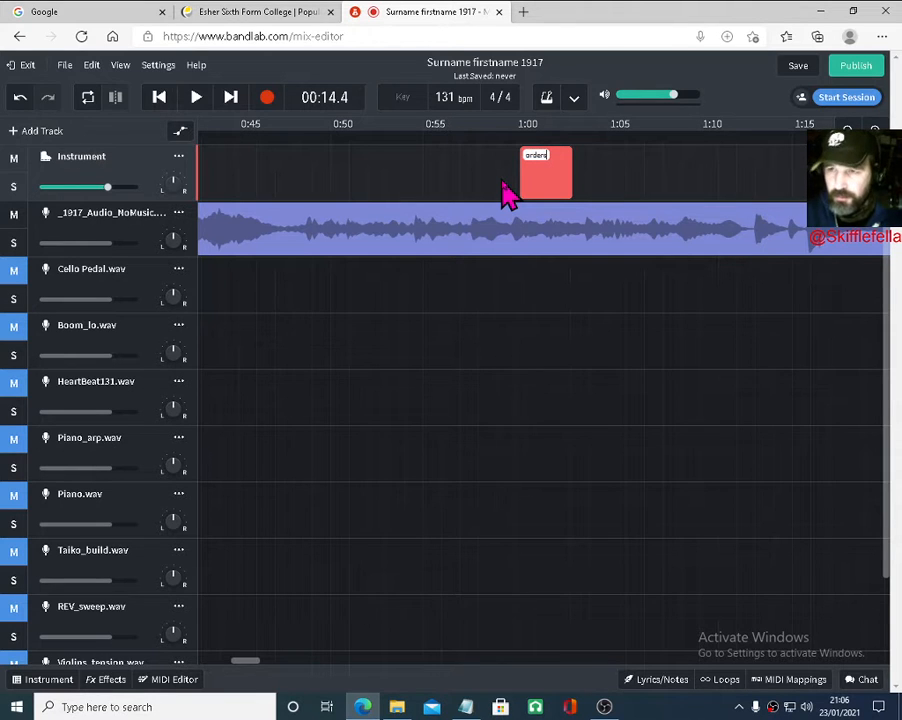
pyautogui.click(632, 180)
# Check the next timing in the notes, place a copy of the orders region at about 1:09 and rename it title time
pyautogui.click(547, 181)
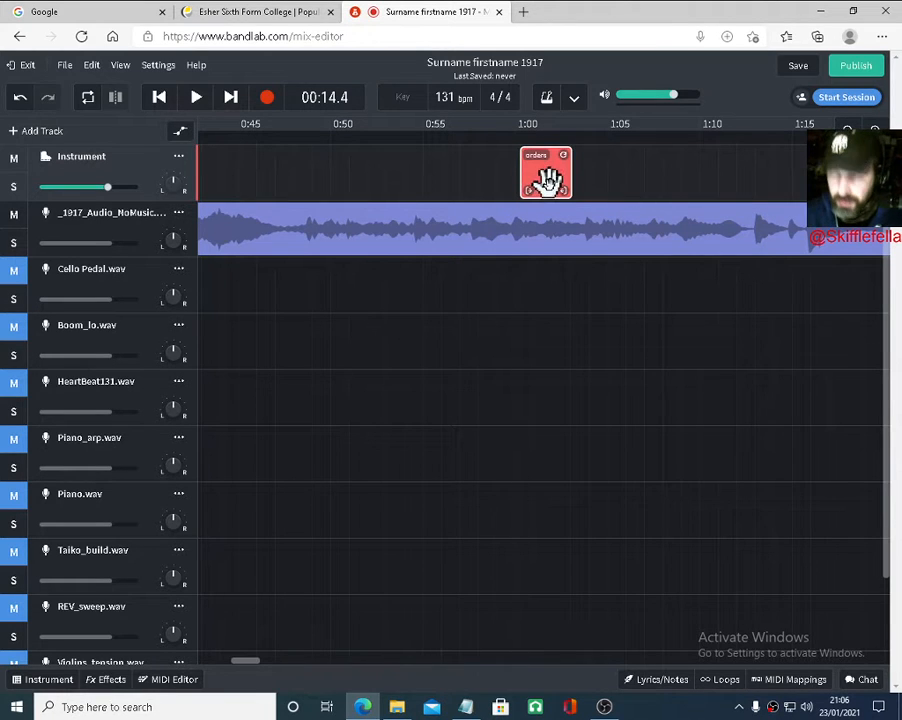
pyautogui.click(466, 707)
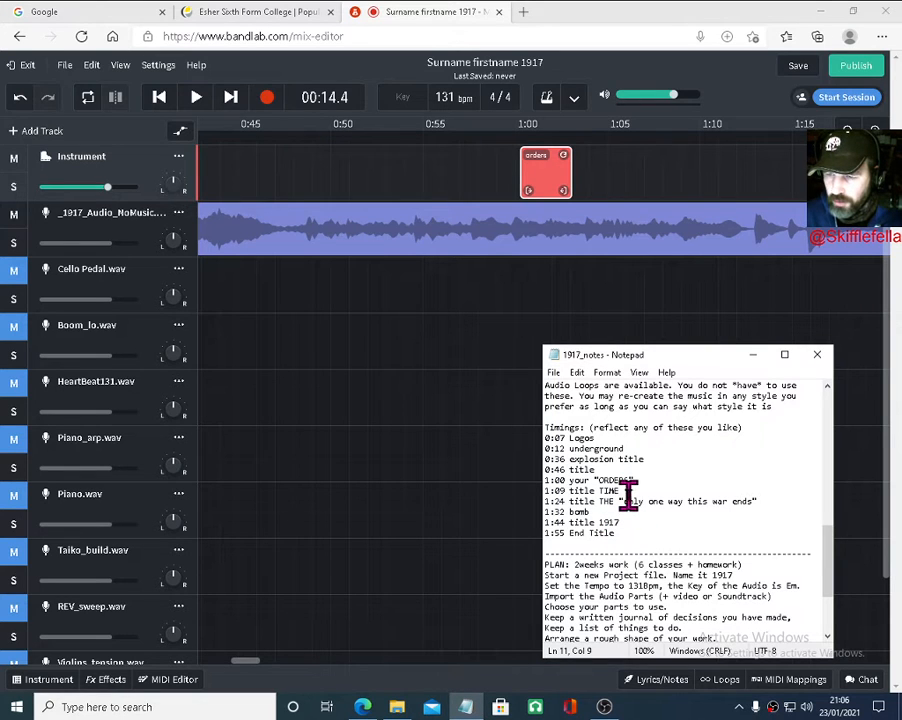
pyautogui.click(756, 358)
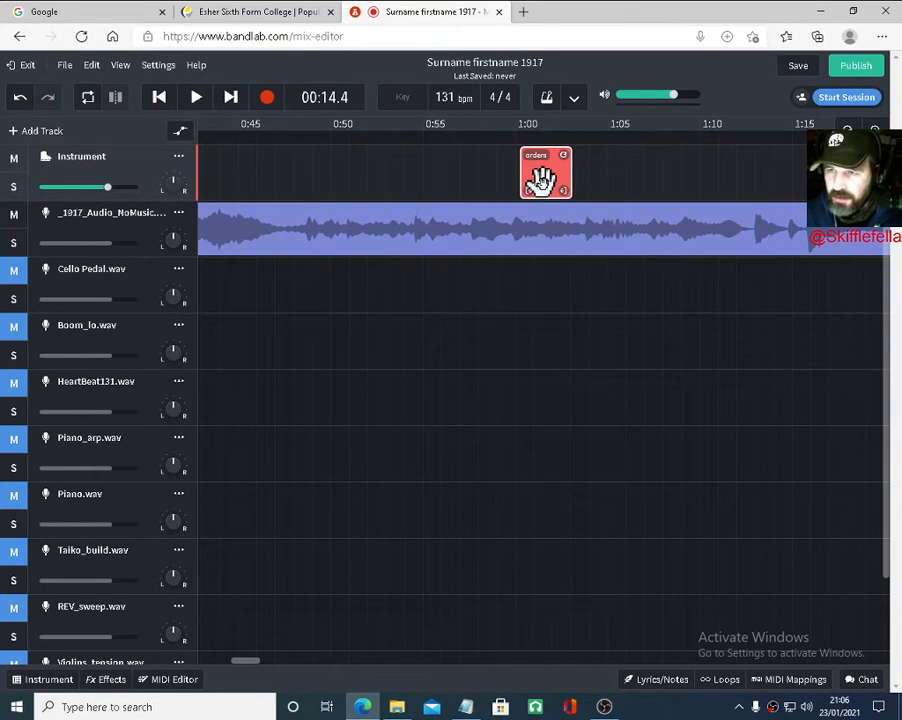
pyautogui.moveTo(542, 180); pyautogui.dragTo(706, 184)
pyautogui.click(875, 131)
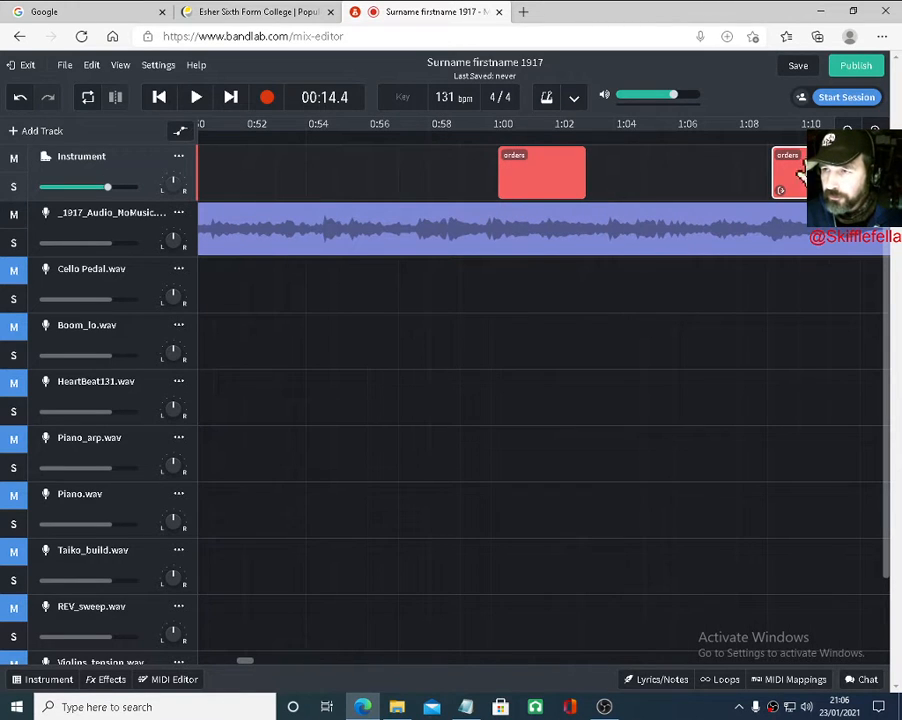
pyautogui.click(875, 131)
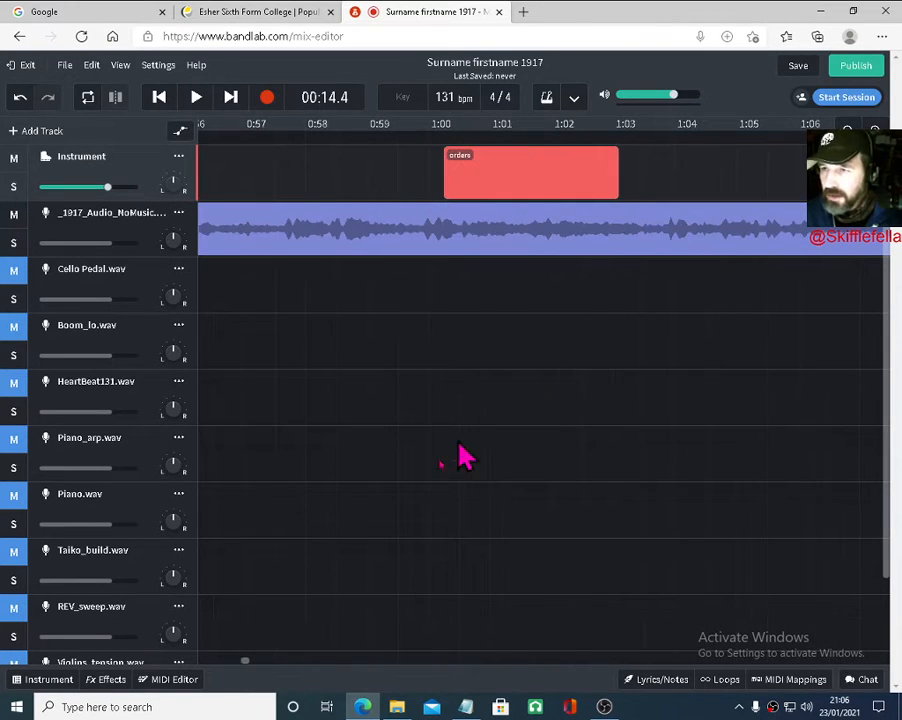
pyautogui.moveTo(243, 661); pyautogui.dragTo(250, 662)
pyautogui.moveTo(591, 177); pyautogui.dragTo(586, 175)
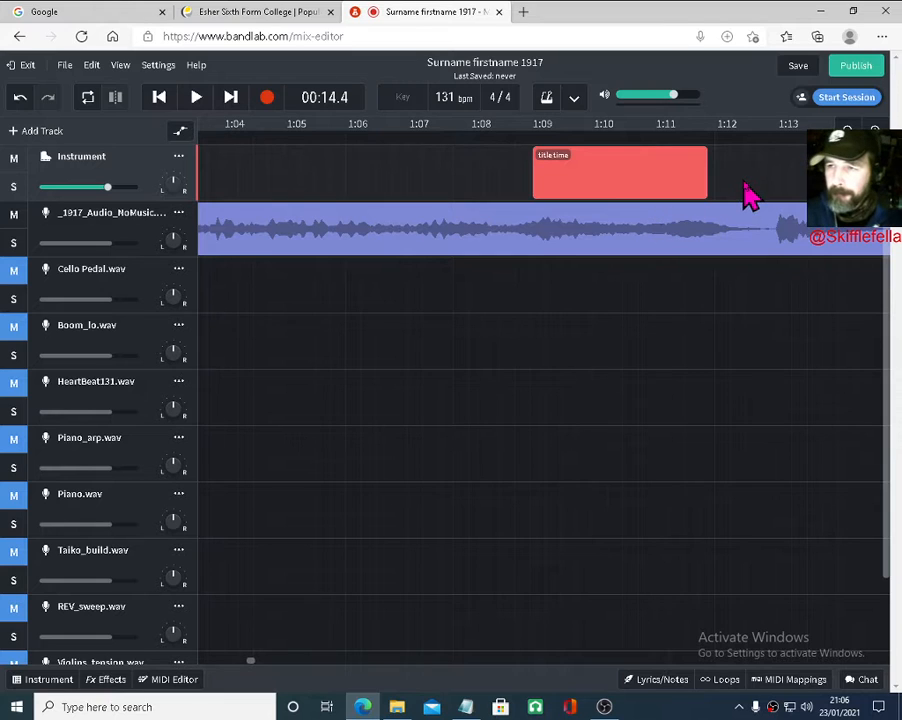
# Play the soundtrack from about 0:57 to check the orders marker against the audio
pyautogui.scroll(-4, 553, 178)
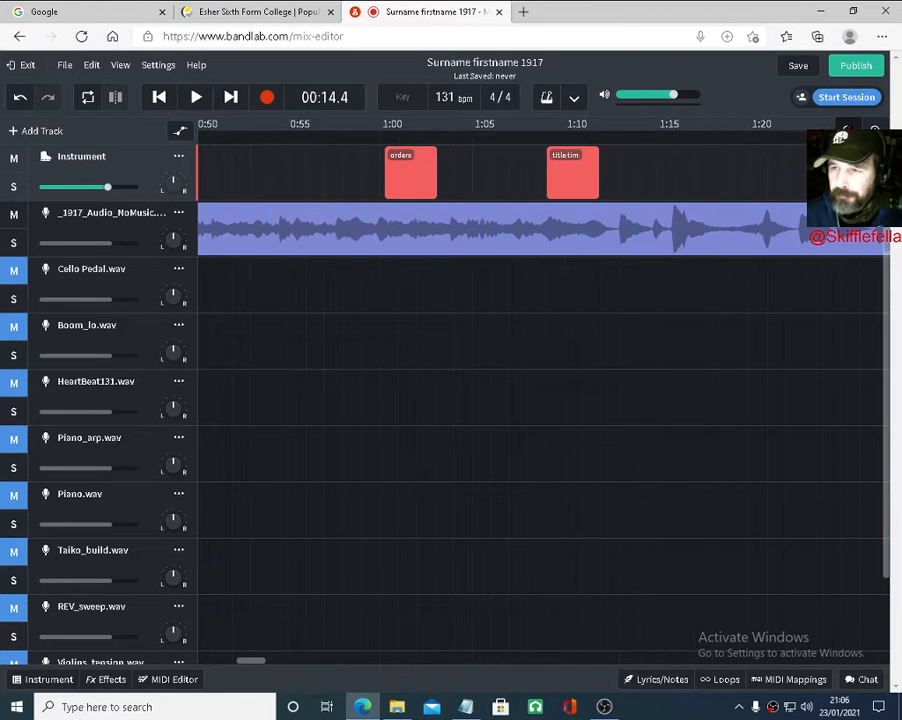
pyautogui.scroll(-3, 567, 193)
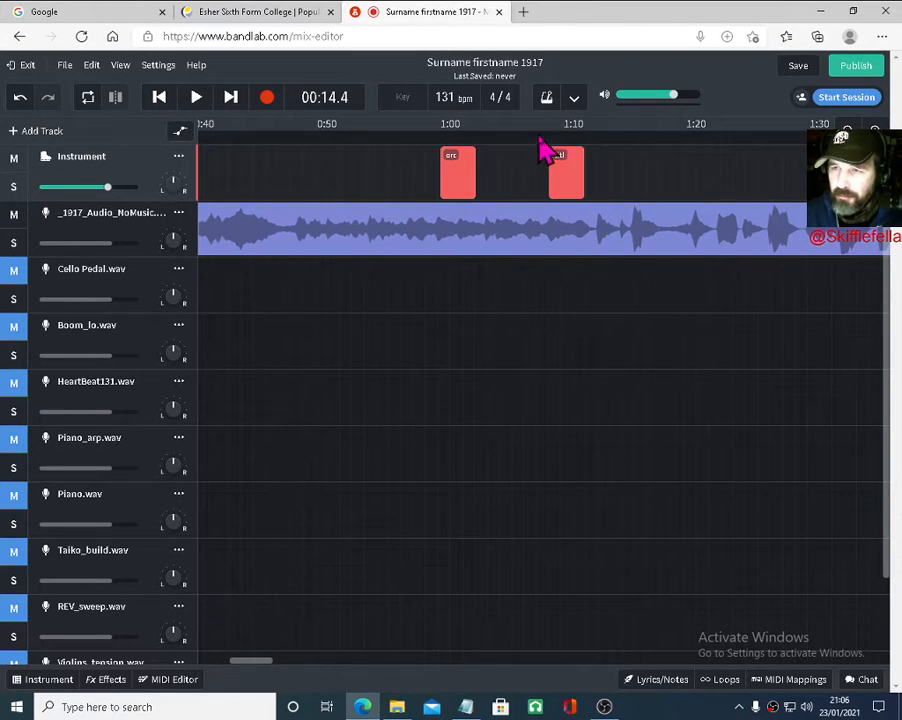
pyautogui.click(418, 152)
pyautogui.press('space')
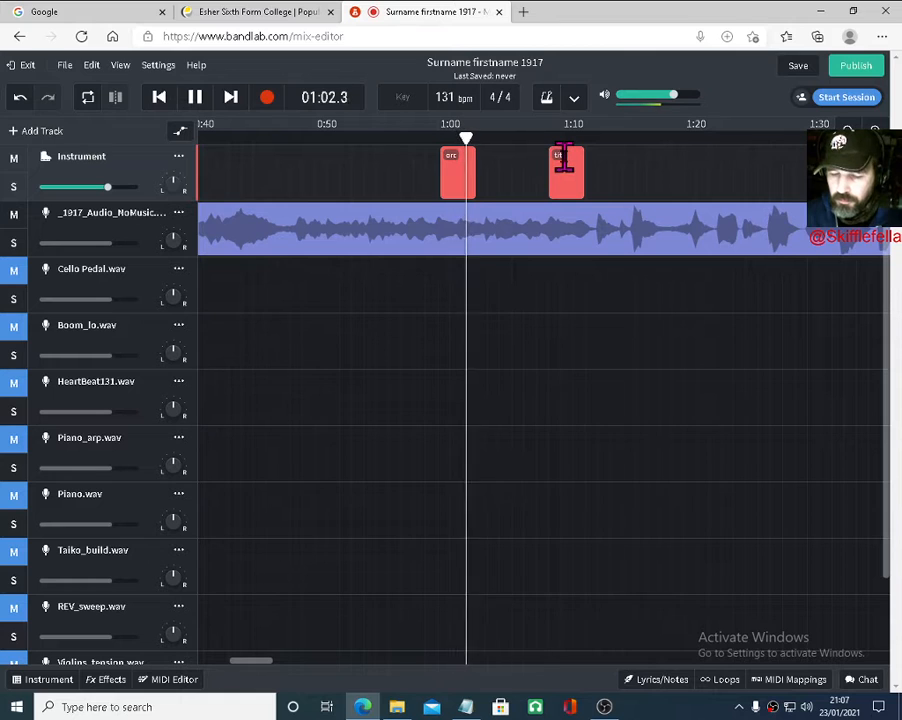
pyautogui.press('space')
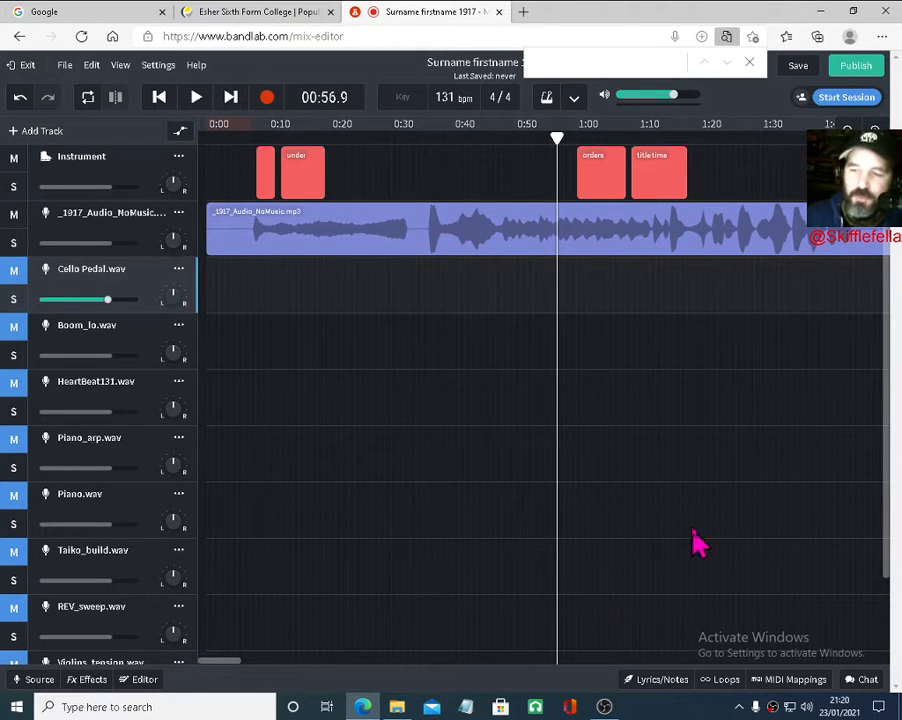
# Move the Cello Pedal clip from after the soundtrack to the start of its track at 0:00
pyautogui.click(749, 63)
pyautogui.click(847, 131)
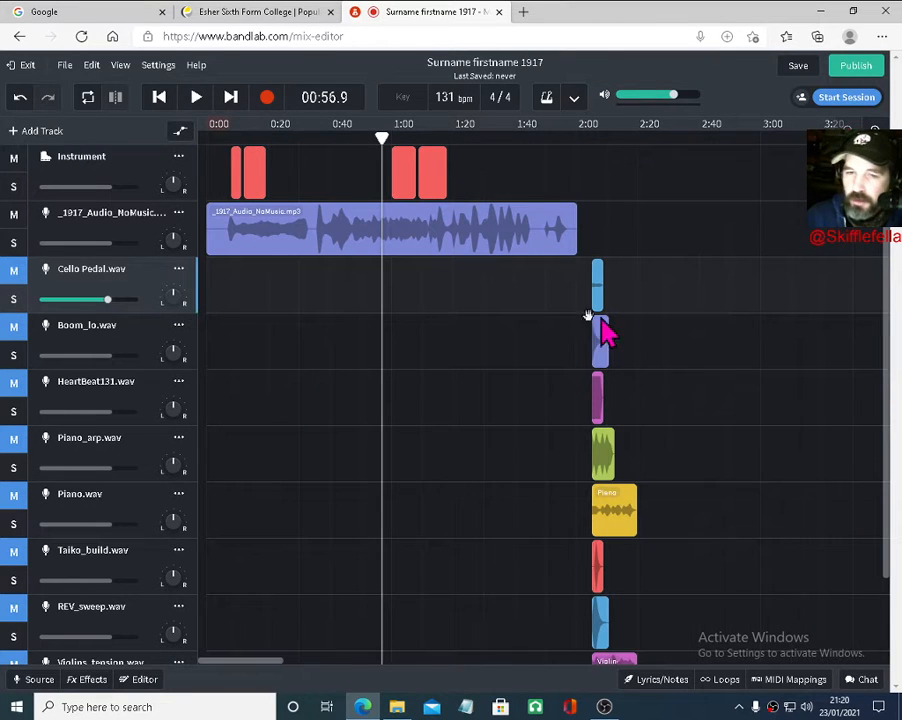
pyautogui.moveTo(596, 290); pyautogui.dragTo(205, 288)
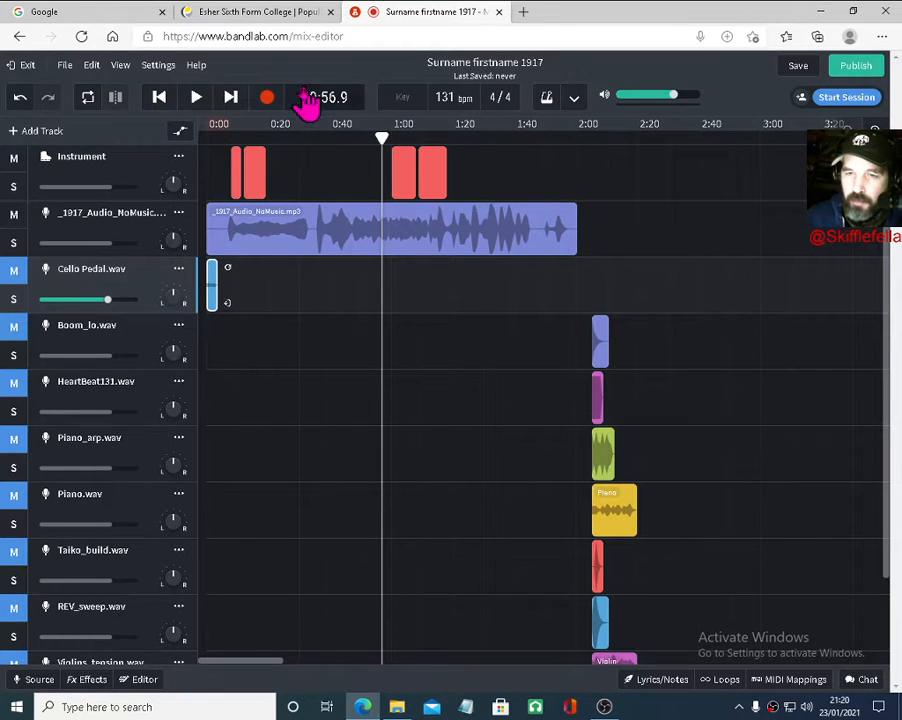
# Return the playhead to 0:00 and play the opening to listen to the Cello Pedal clip
pyautogui.click(875, 131)
pyautogui.click(875, 131)
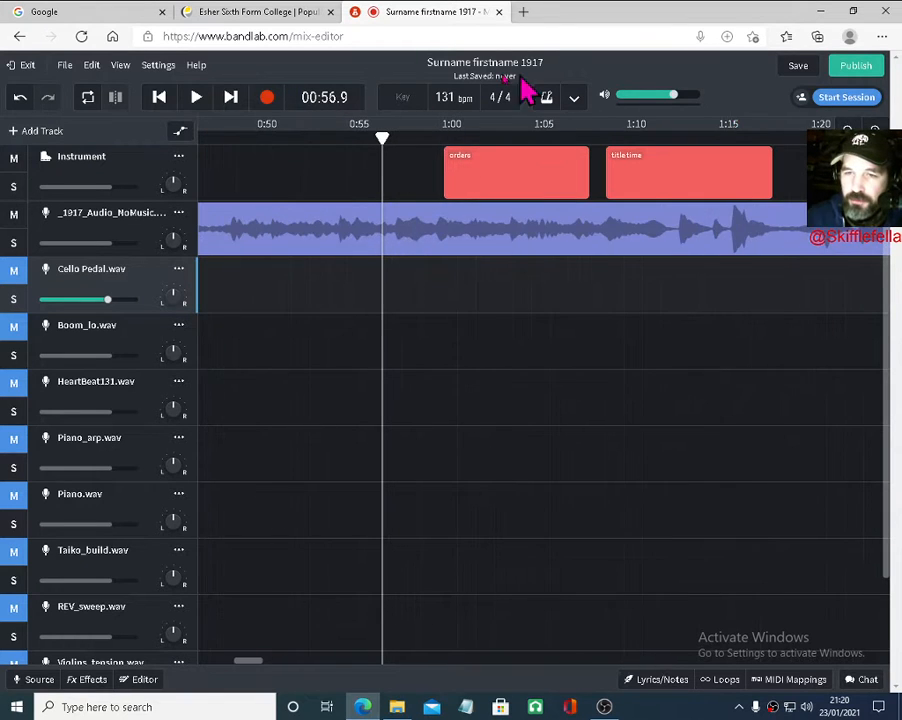
pyautogui.moveTo(380, 137); pyautogui.dragTo(125, 155)
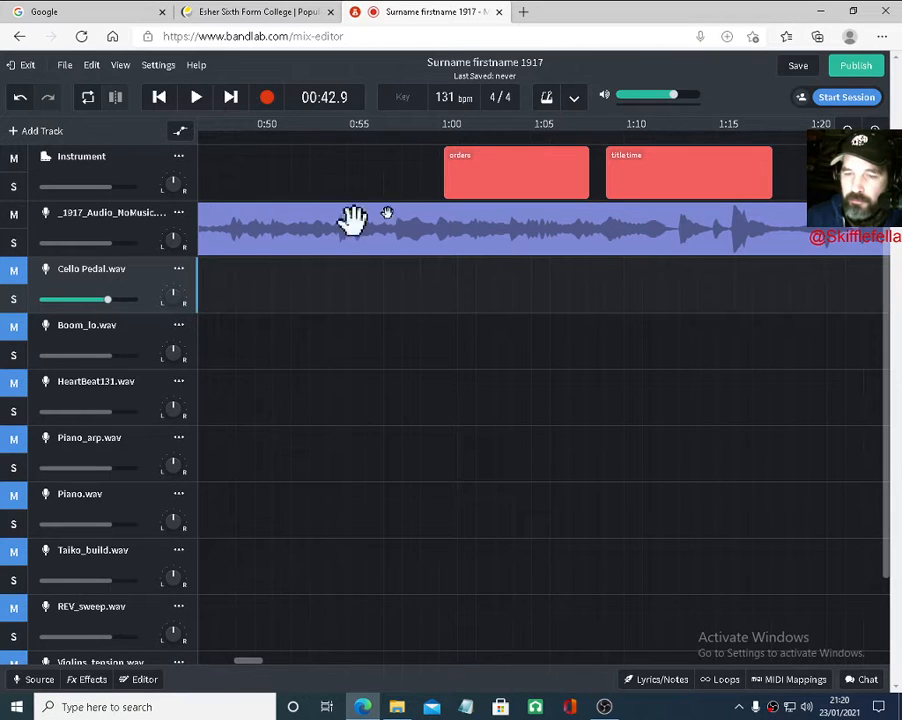
pyautogui.click(160, 98)
pyautogui.moveTo(492, 131); pyautogui.dragTo(187, 128)
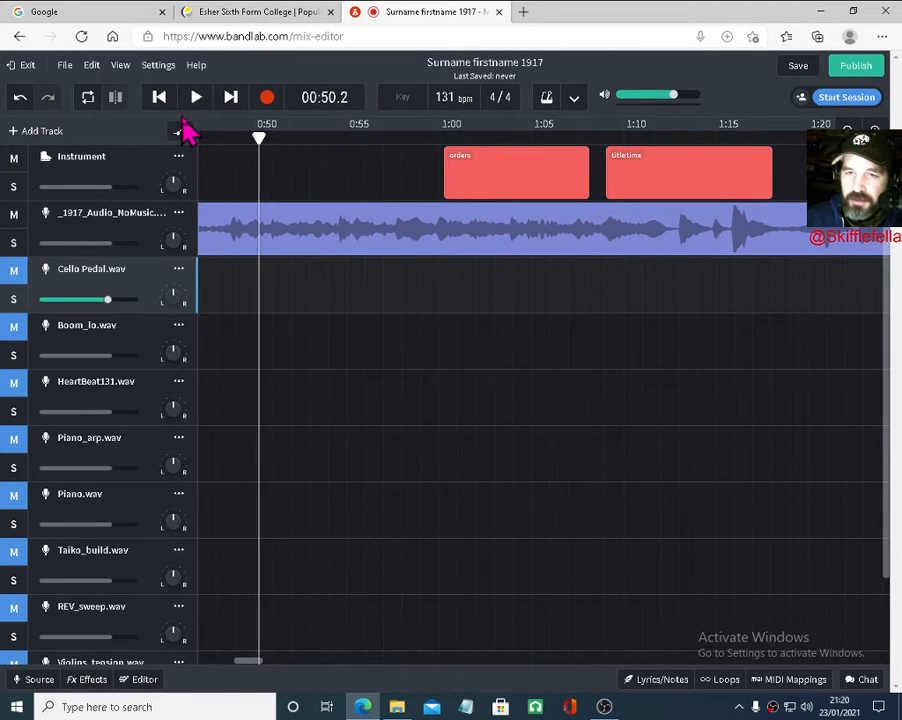
pyautogui.click(159, 97)
pyautogui.press('space')
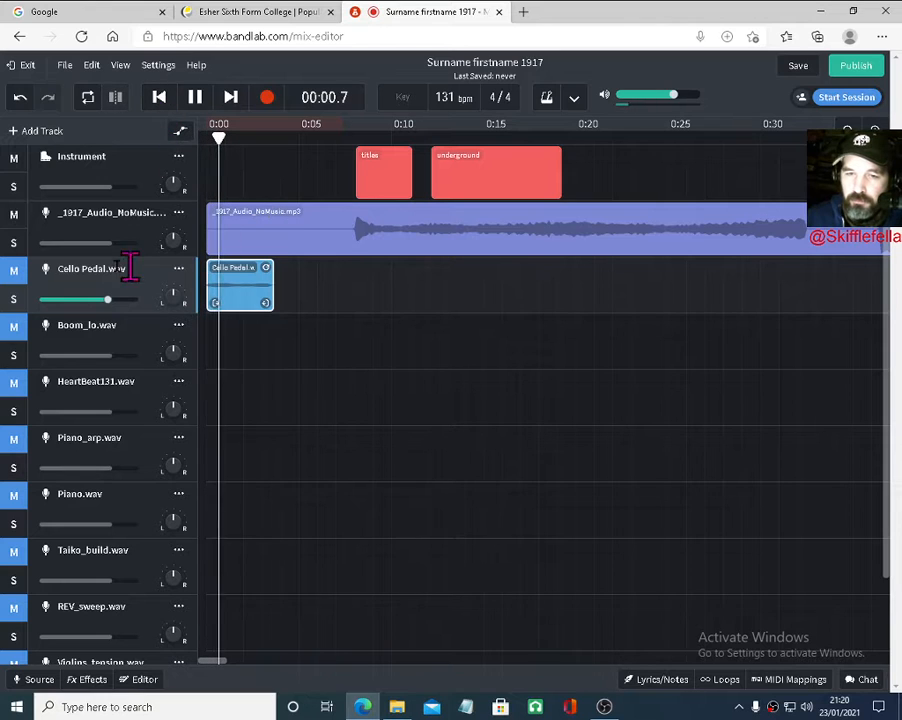
pyautogui.press('space')
# Unmute every imported part, from Cello Pedal and Boom_lo down to REV_sweep and Violins_tension, with the playhead returned to 0:00
pyautogui.click(15, 272)
pyautogui.click(159, 97)
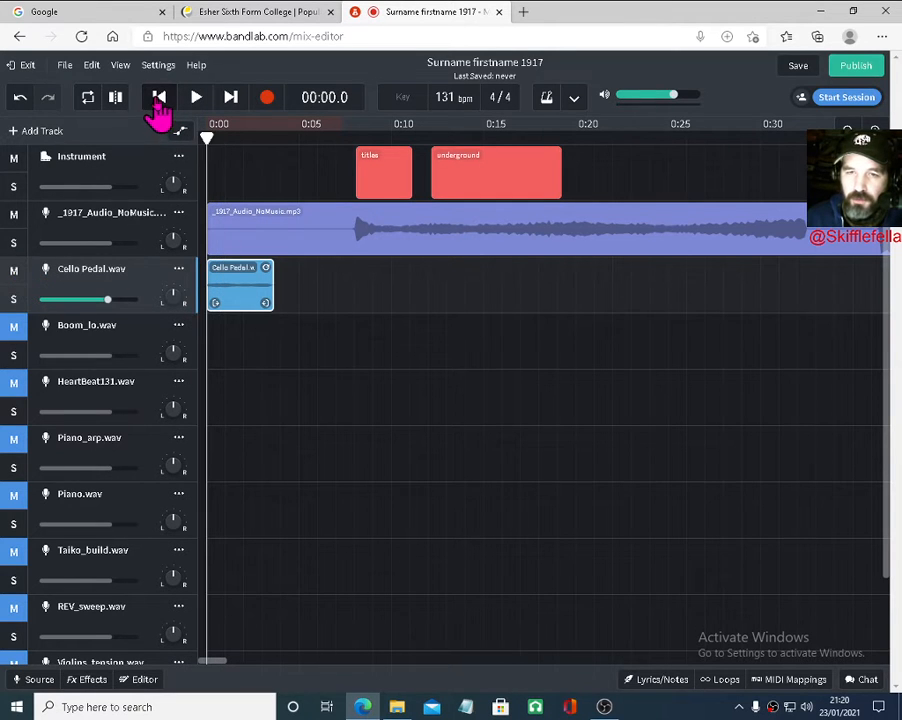
pyautogui.click(14, 328)
pyautogui.click(14, 383)
pyautogui.click(14, 439)
pyautogui.click(14, 495)
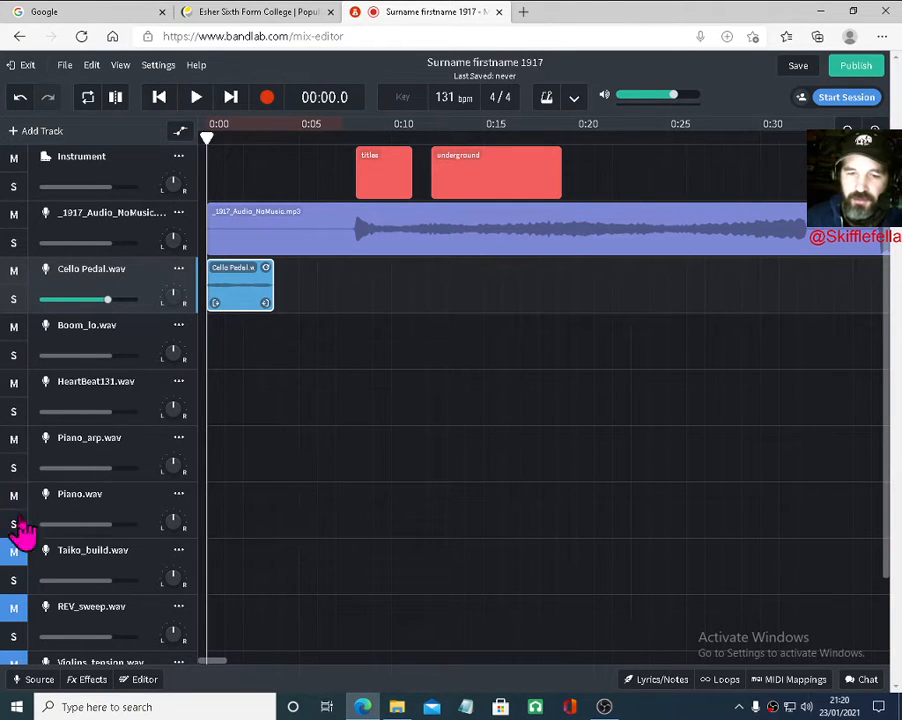
pyautogui.click(14, 552)
pyautogui.click(14, 608)
pyautogui.click(13, 660)
pyautogui.scroll(-2, 131, 563)
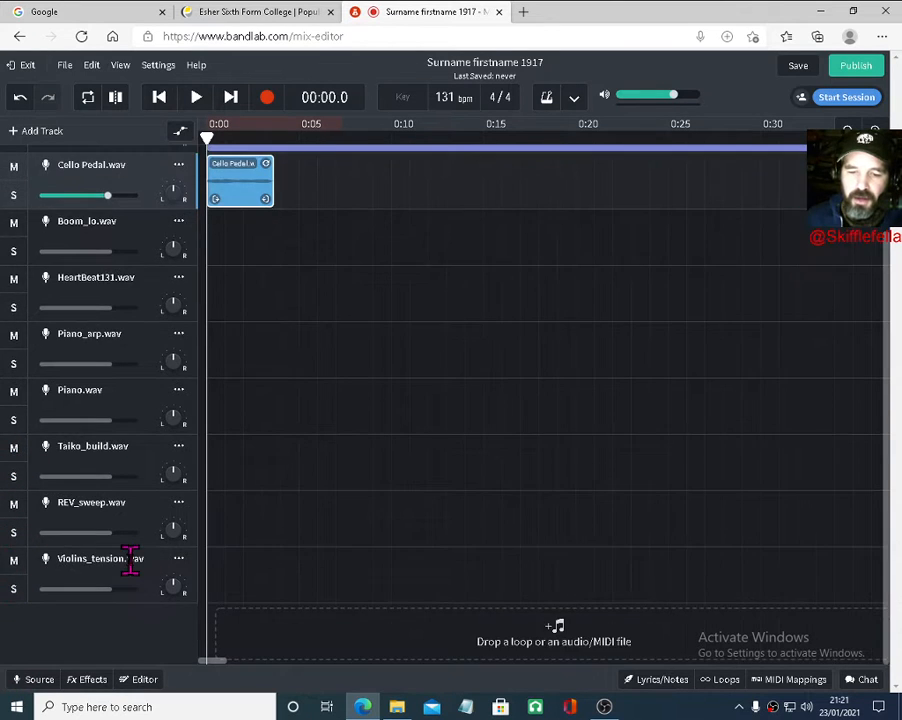
pyautogui.scroll(2, 132, 564)
# Enlarge the view of the Cello Pedal clip and switch the timeline ruler from time to bars
pyautogui.click(249, 288)
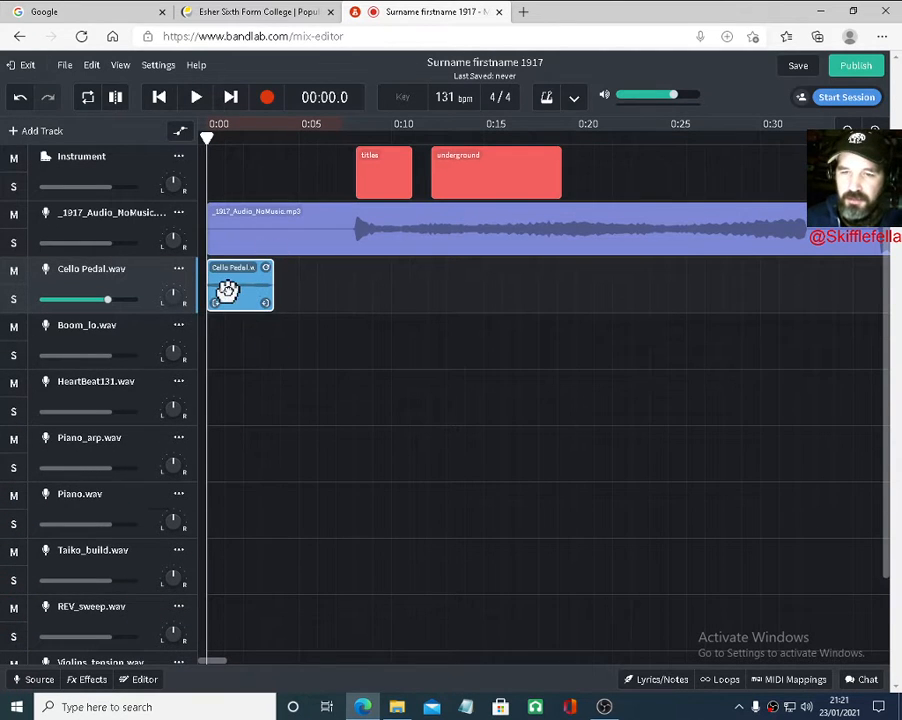
pyautogui.click(875, 130)
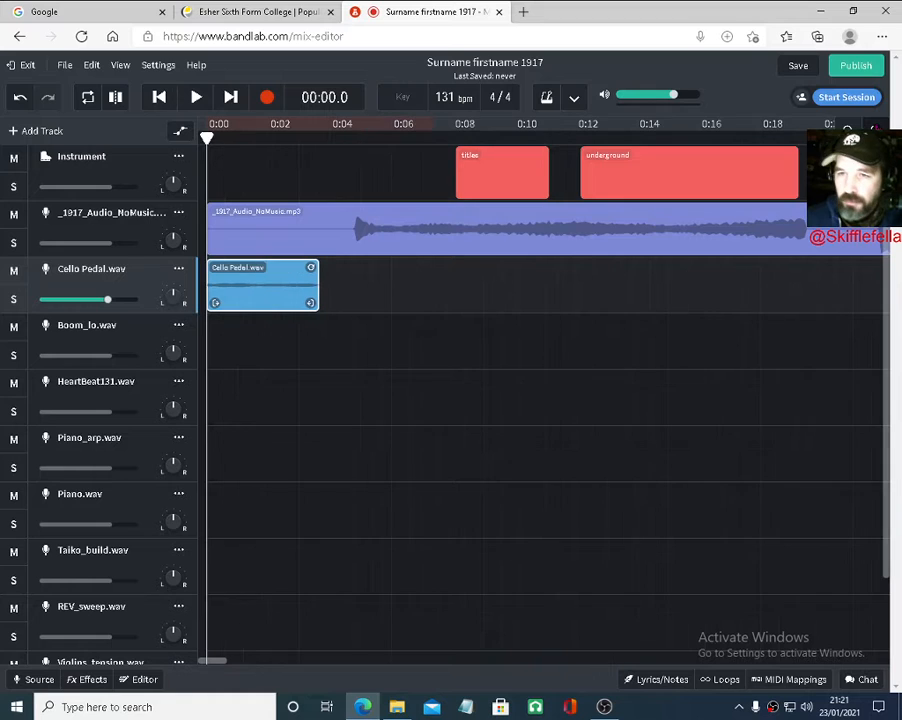
pyautogui.click(875, 130)
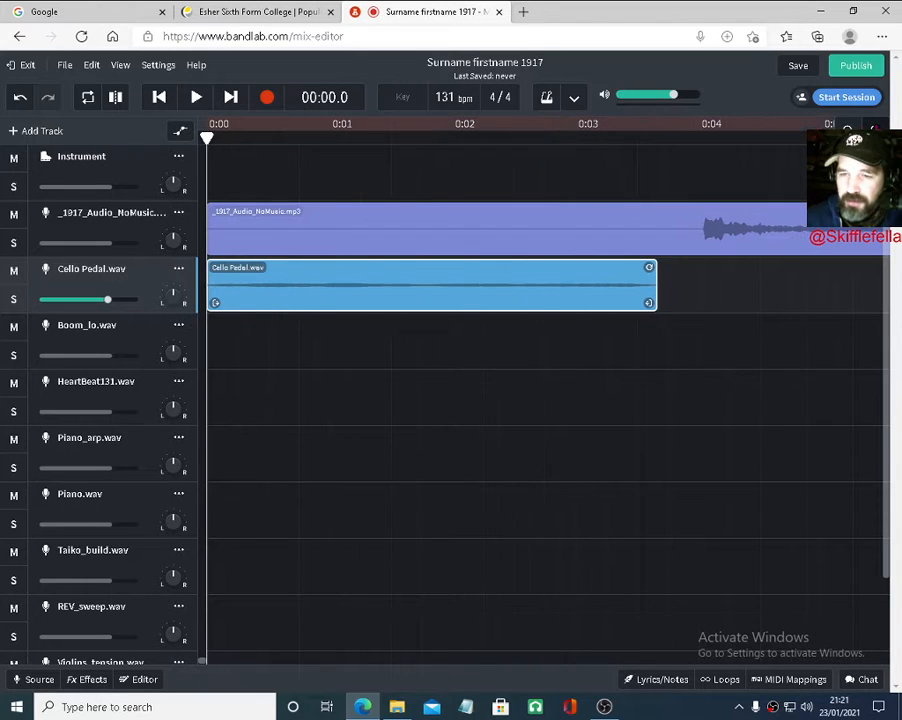
pyautogui.click(847, 130)
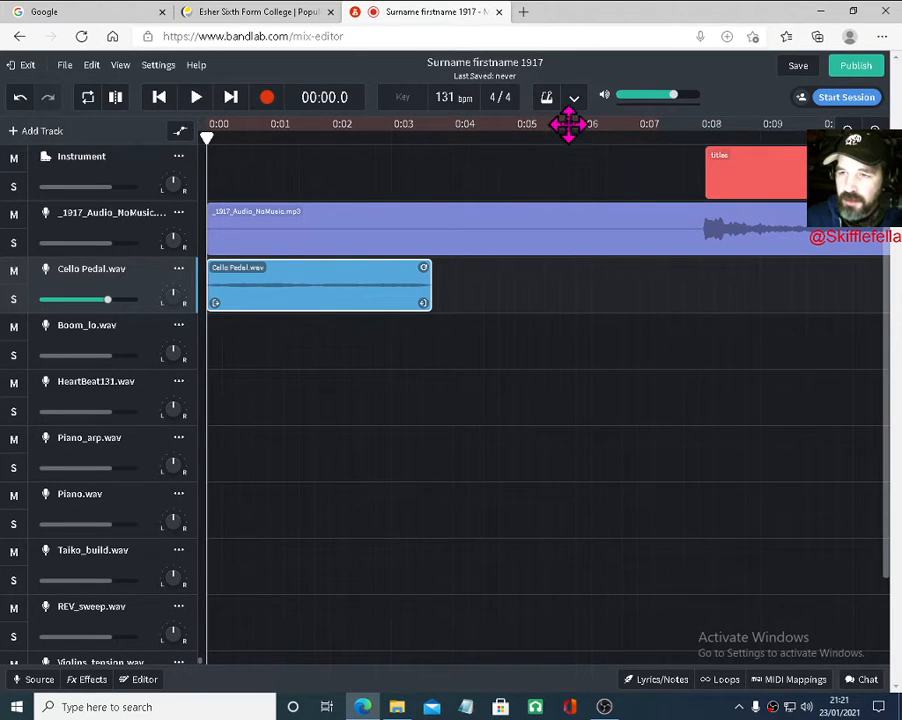
pyautogui.click(574, 97)
pyautogui.click(626, 138)
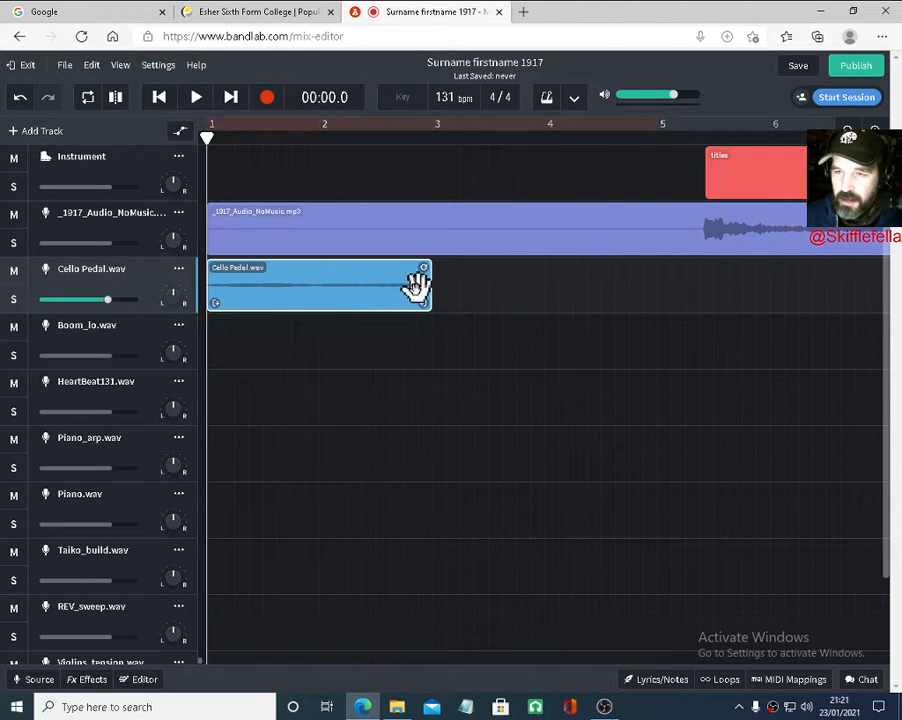
# Copy the Cello Pedal clip to bars 3 and 5 so three clips run end to end from bar 1
pyautogui.moveTo(369, 288); pyautogui.dragTo(595, 282)
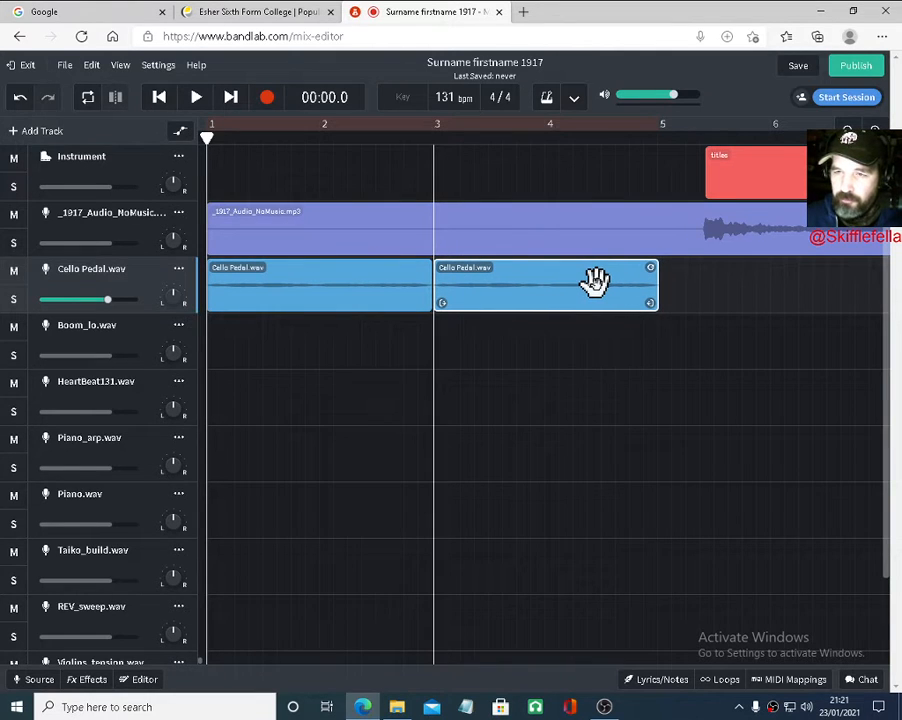
pyautogui.click(121, 65)
pyautogui.click(183, 94)
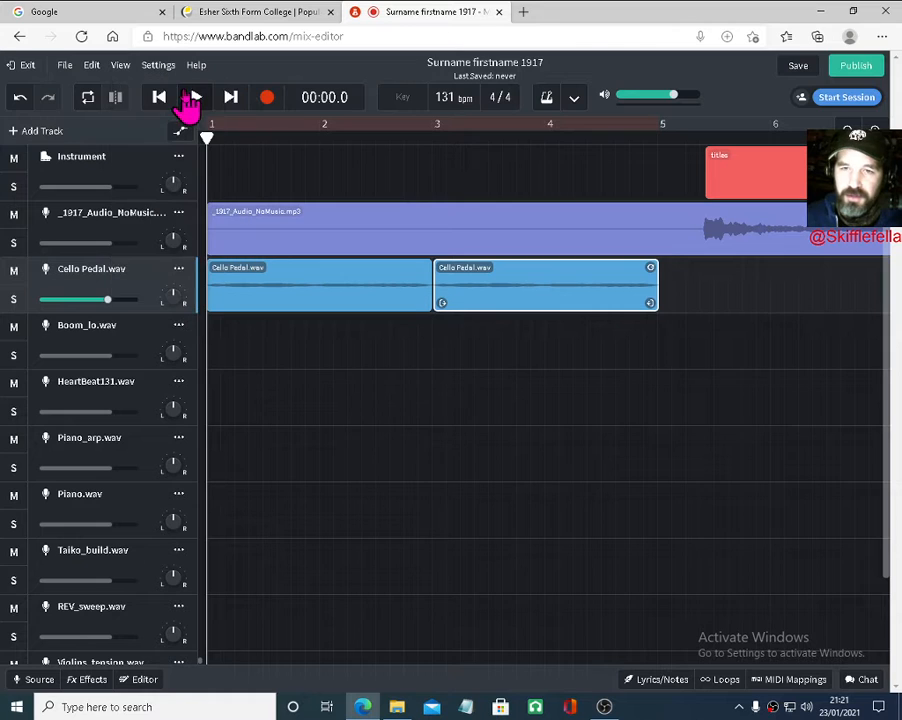
pyautogui.click(121, 66)
pyautogui.click(297, 88)
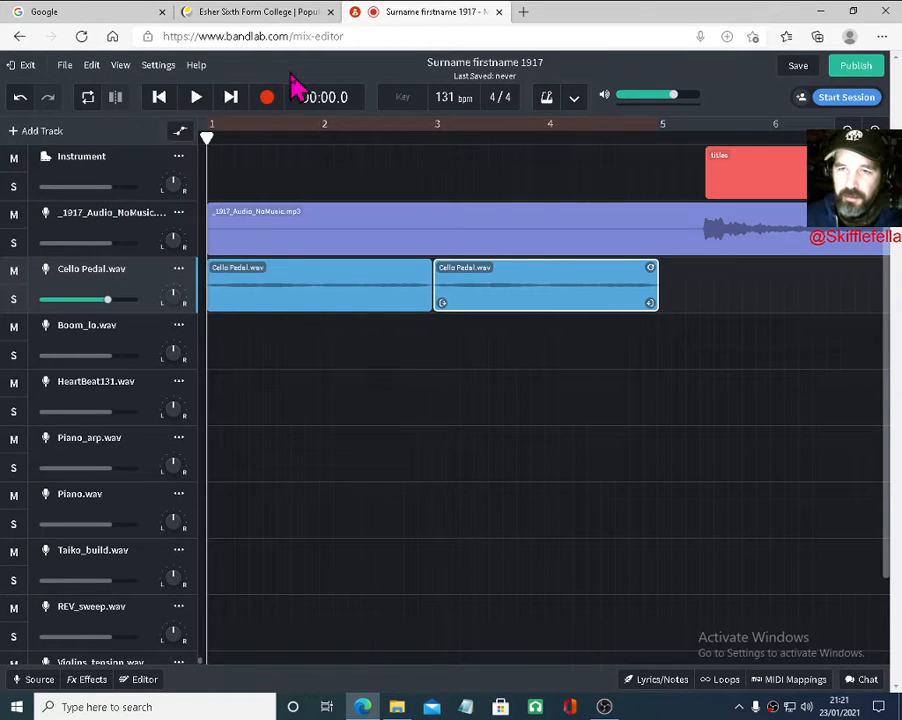
pyautogui.moveTo(475, 273); pyautogui.dragTo(725, 284)
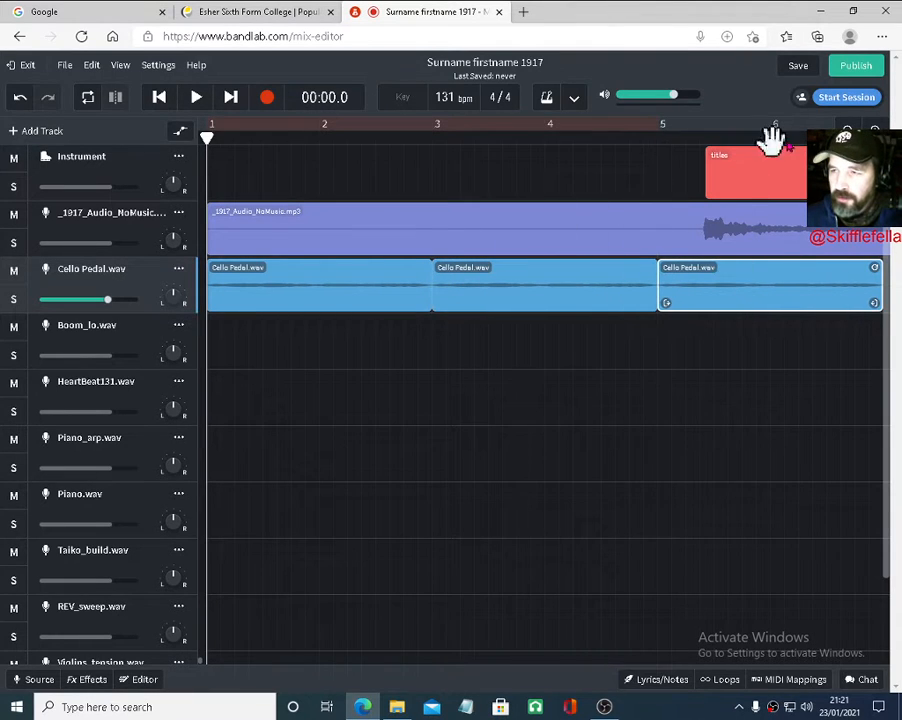
# Select the three Cello Pedal clips and place a copy of them directly after, starting at bar 7
pyautogui.click(847, 130)
pyautogui.keyDown('shift'); pyautogui.click(412, 304); pyautogui.keyUp('shift')
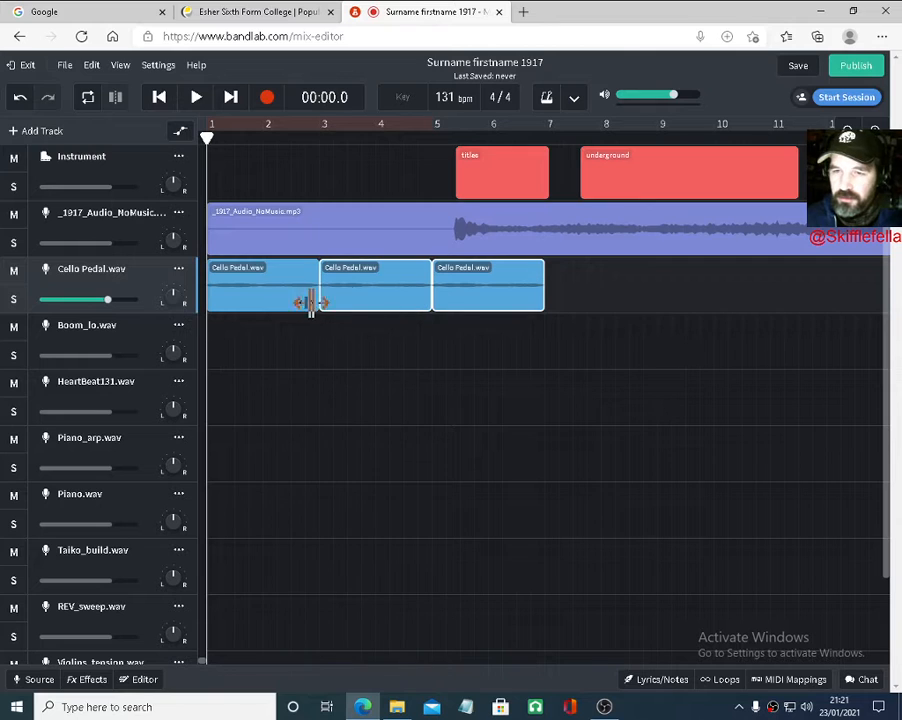
pyautogui.keyDown('shift'); pyautogui.click(294, 300); pyautogui.keyUp('shift')
pyautogui.moveTo(272, 291); pyautogui.dragTo(608, 289)
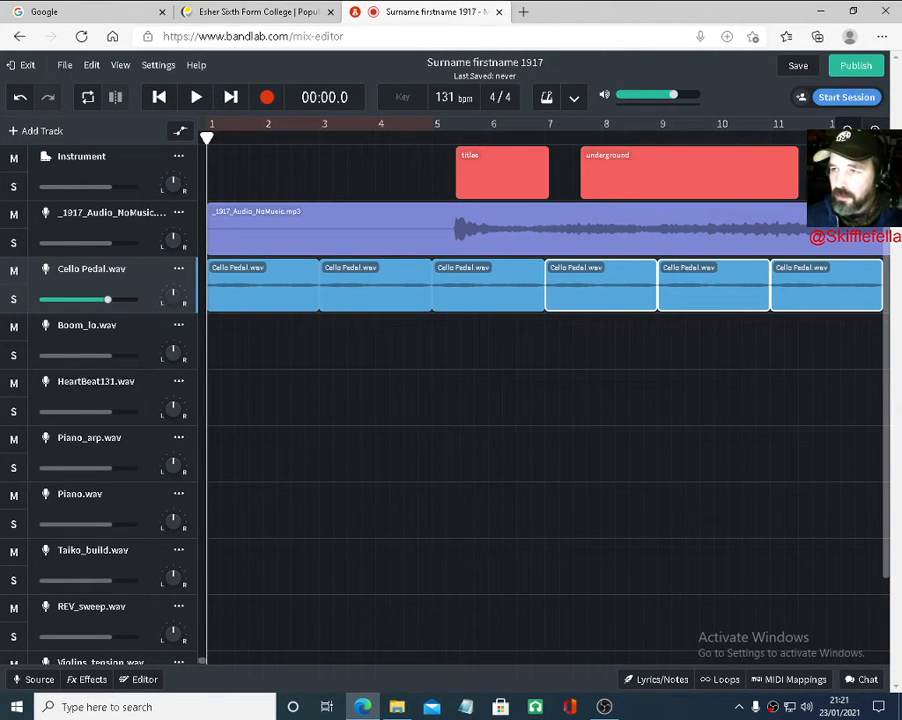
# Select all six Cello Pedal clips and place a copy of them directly after, starting at bar 13
pyautogui.click(847, 130)
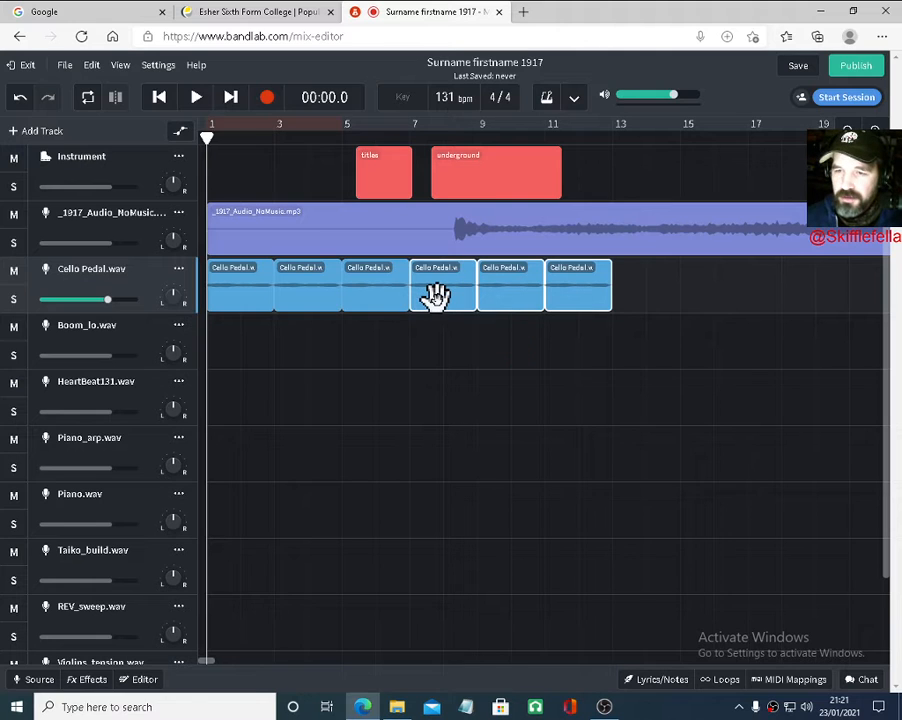
pyautogui.keyDown('shift'); pyautogui.click(376, 299); pyautogui.keyUp('shift')
pyautogui.keyDown('shift'); pyautogui.click(312, 299); pyautogui.keyUp('shift')
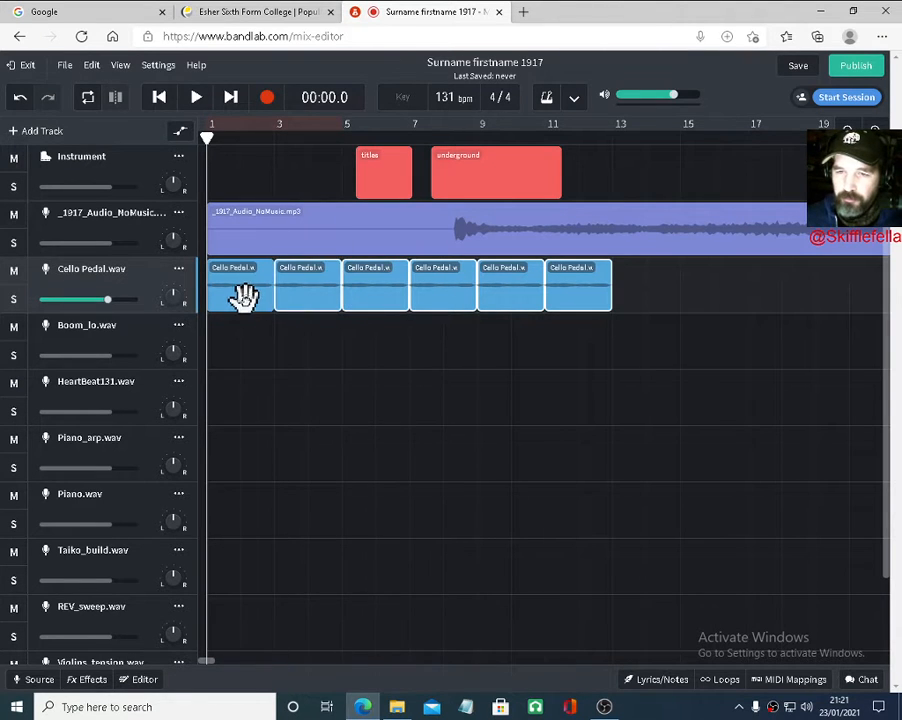
pyautogui.keyDown('shift'); pyautogui.click(242, 297); pyautogui.keyUp('shift')
pyautogui.moveTo(235, 292); pyautogui.dragTo(641, 289)
# Select all twelve Cello Pedal clips and place a copy of them directly after, starting at bar 25
pyautogui.click(847, 131)
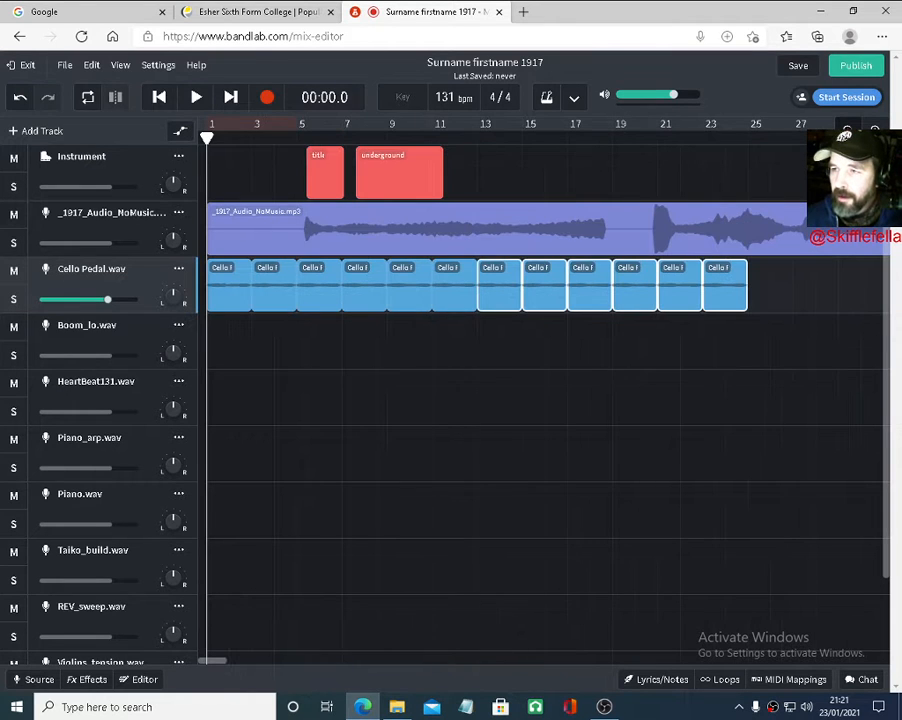
pyautogui.click(405, 292)
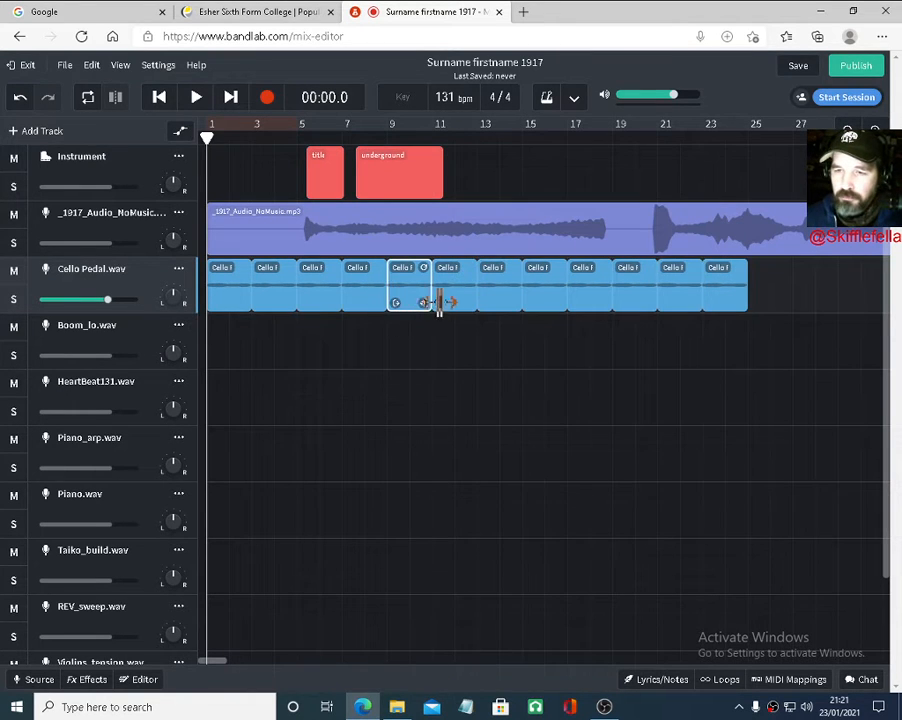
pyautogui.click(716, 293)
pyautogui.moveTo(669, 288); pyautogui.dragTo(765, 282)
pyautogui.keyDown('shift'); pyautogui.click(234, 295); pyautogui.keyUp('shift')
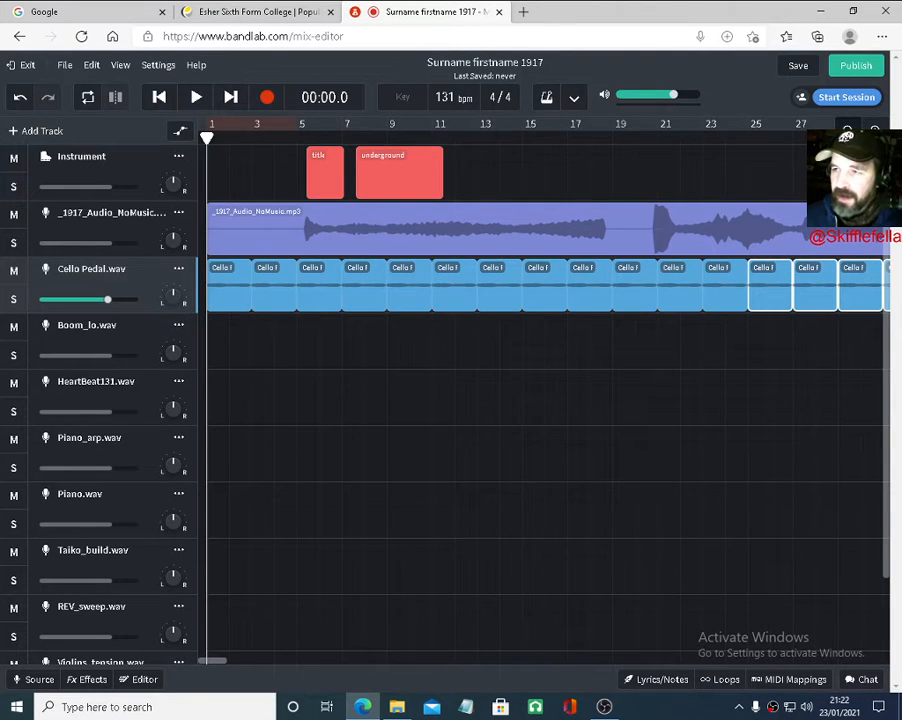
# Play the arrangement from the start and look over the unplaced part clips beyond the end of the soundtrack
pyautogui.click(847, 131)
pyautogui.press('space')
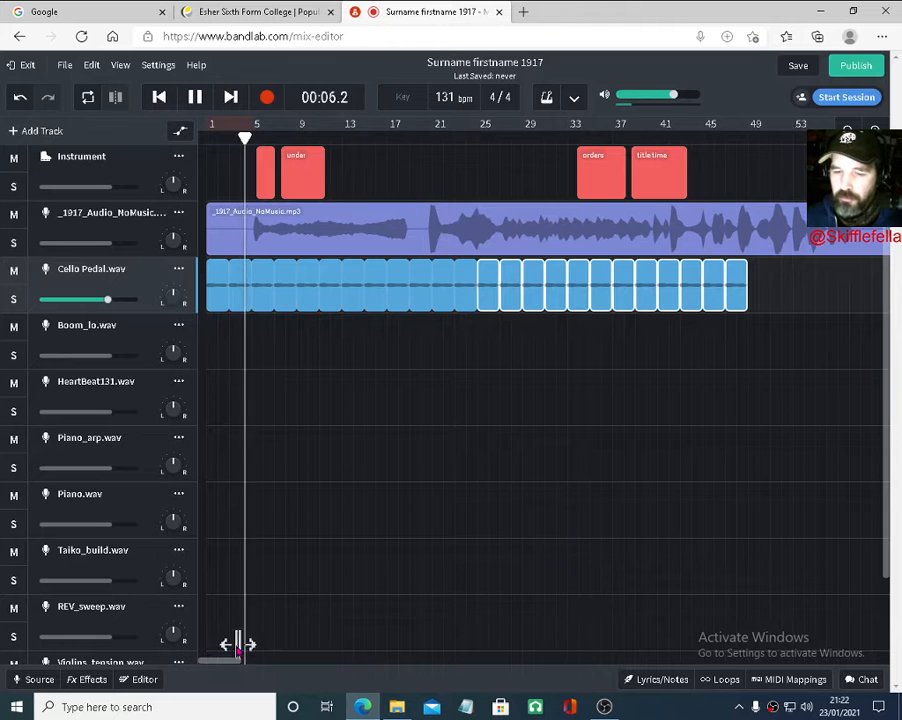
pyautogui.moveTo(230, 662); pyautogui.dragTo(298, 664)
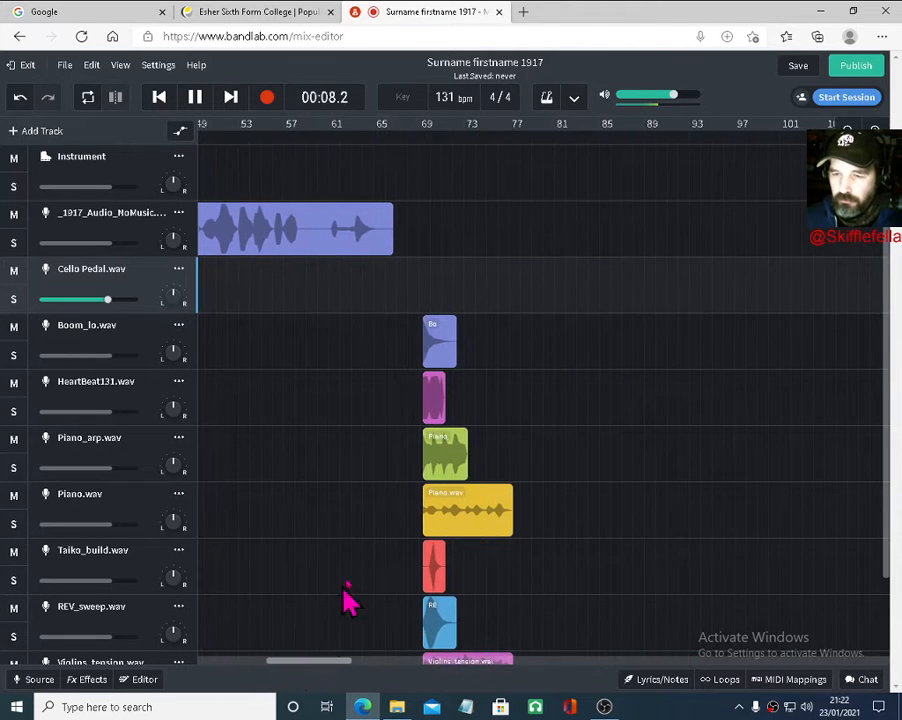
pyautogui.scroll(-2, 360, 575)
pyautogui.scroll(2, 370, 540)
pyautogui.scroll(-2, 370, 540)
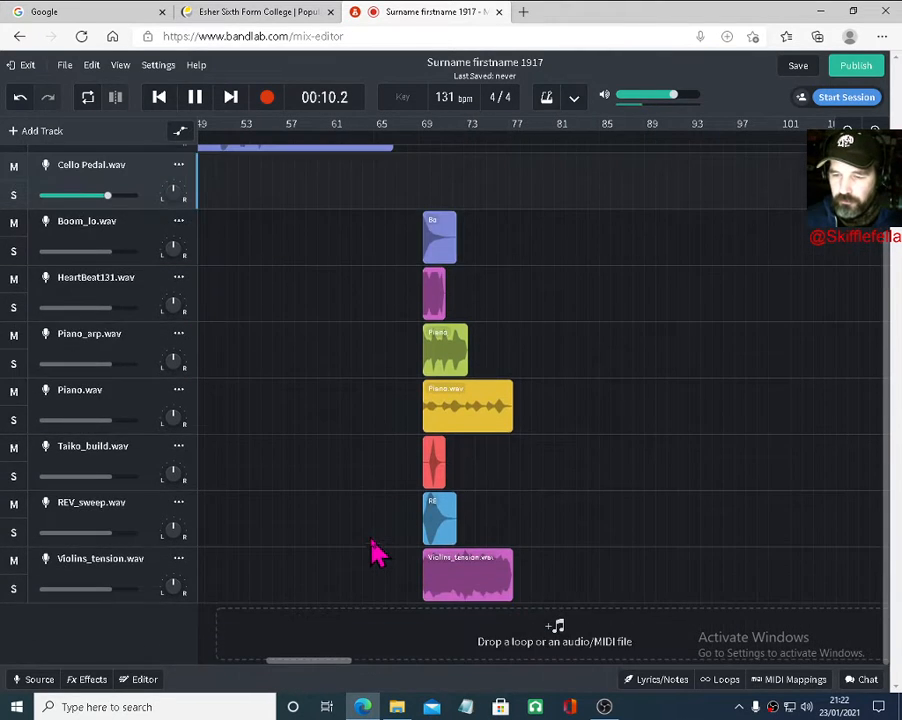
pyautogui.press('space')
# Move the Violins_tension track directly below Cello Pedal and bring its clip back to bar 1
pyautogui.moveTo(137, 583); pyautogui.dragTo(130, 250)
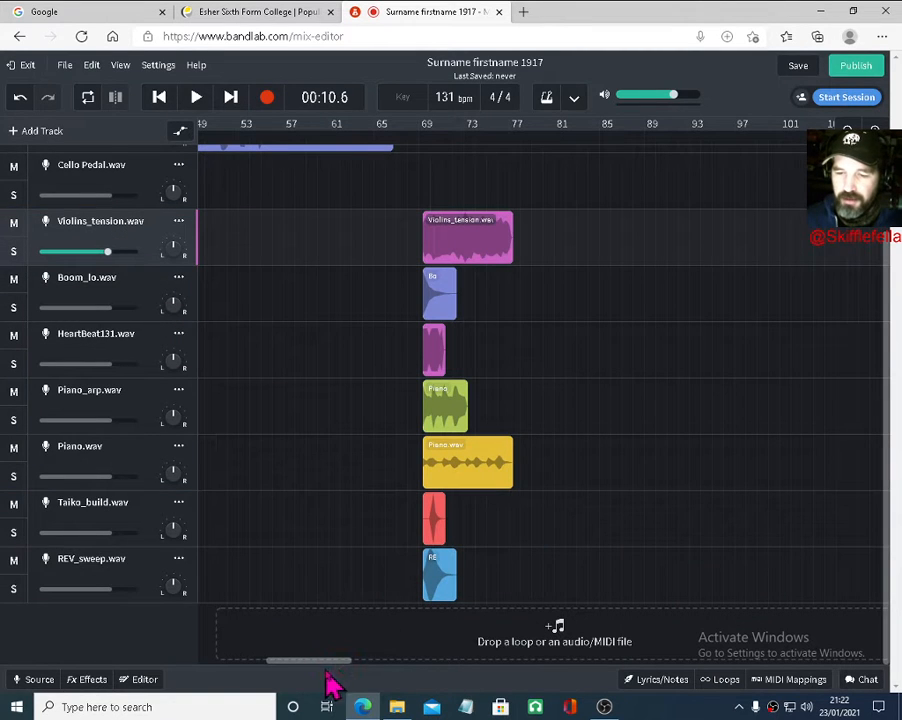
pyautogui.moveTo(327, 666); pyautogui.dragTo(282, 662)
pyautogui.moveTo(838, 243); pyautogui.dragTo(199, 237)
pyautogui.moveTo(246, 672); pyautogui.dragTo(236, 645)
pyautogui.moveTo(392, 236); pyautogui.dragTo(248, 238)
# Try to extend the start edge of the Violins_tension clip at bar 1
pyautogui.click(875, 131)
pyautogui.click(875, 131)
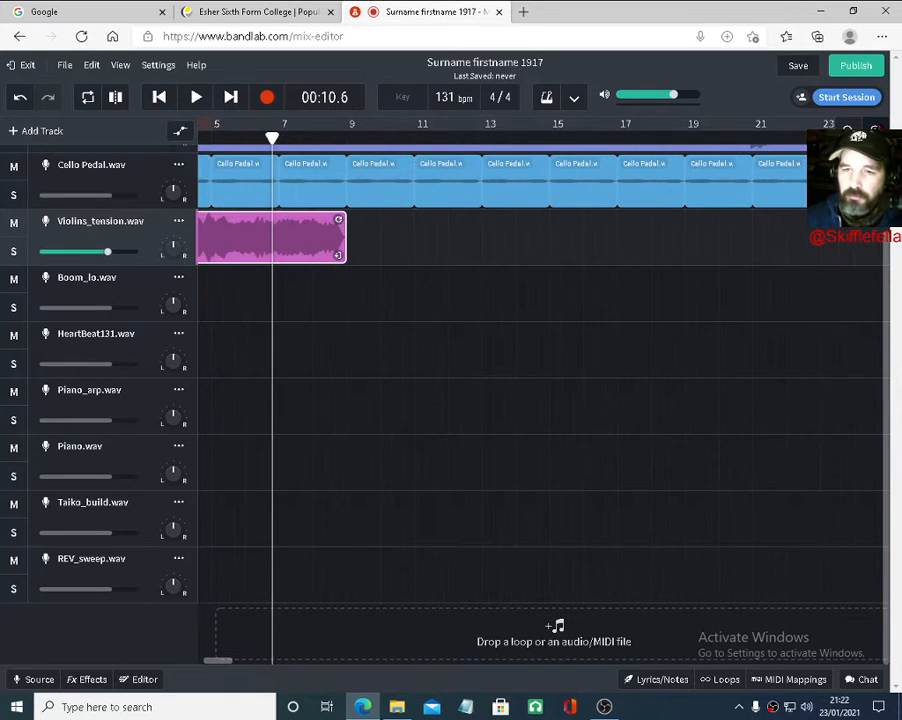
pyautogui.click(875, 131)
pyautogui.click(875, 131)
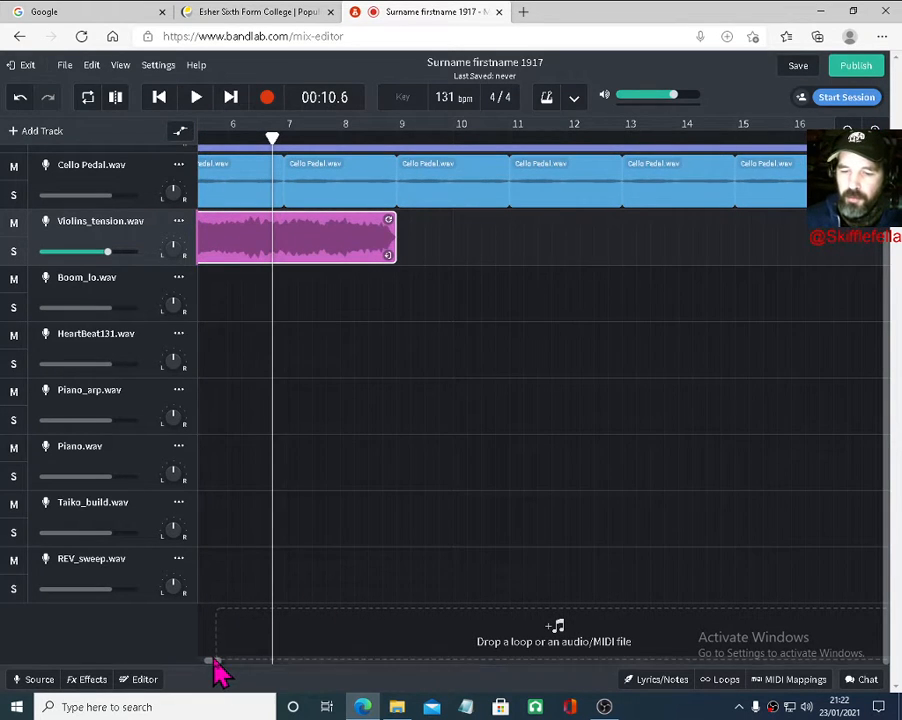
pyautogui.moveTo(214, 667); pyautogui.dragTo(204, 664)
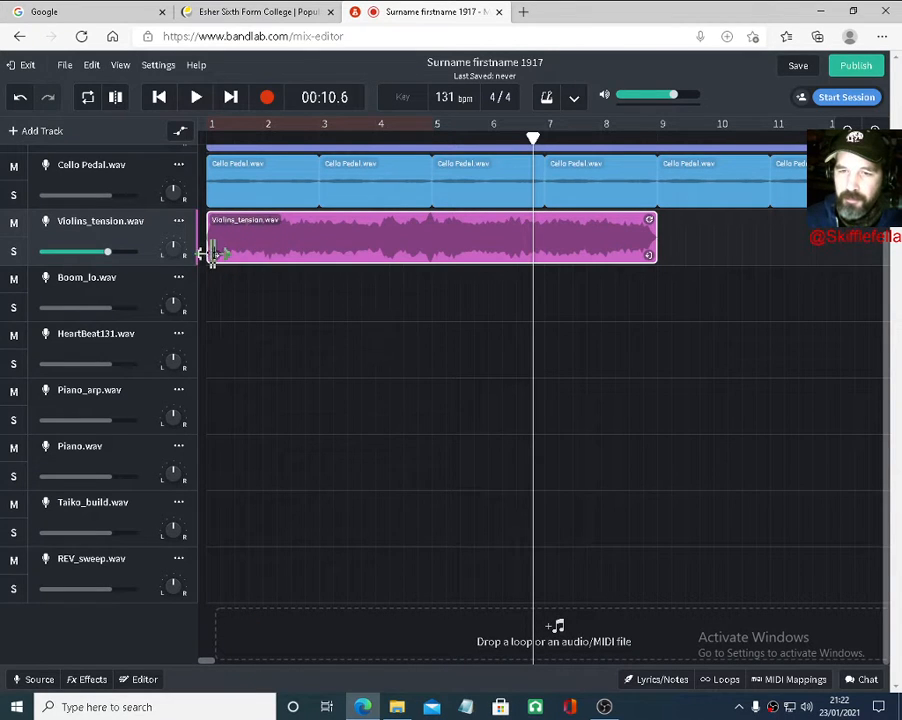
pyautogui.moveTo(212, 254)
pyautogui.mouseDown()
pyautogui.moveTo(316, 251)
pyautogui.moveTo(200, 268)
pyautogui.mouseUp()
# Mute the Violins_tension track and move it back to the end of the track list, below REV_sweep
pyautogui.click(157, 66)
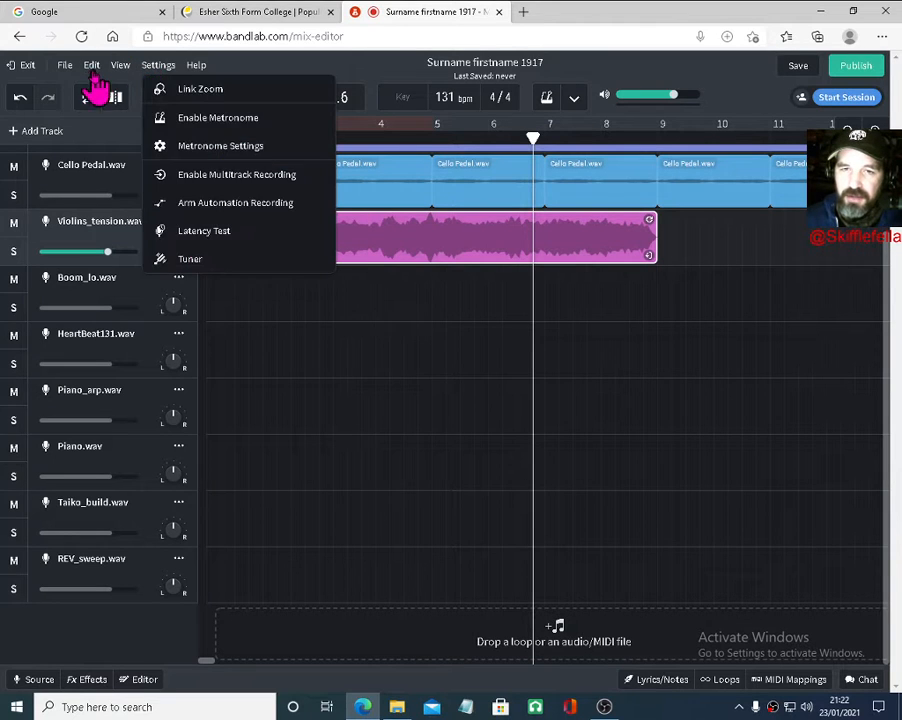
pyautogui.click(93, 74)
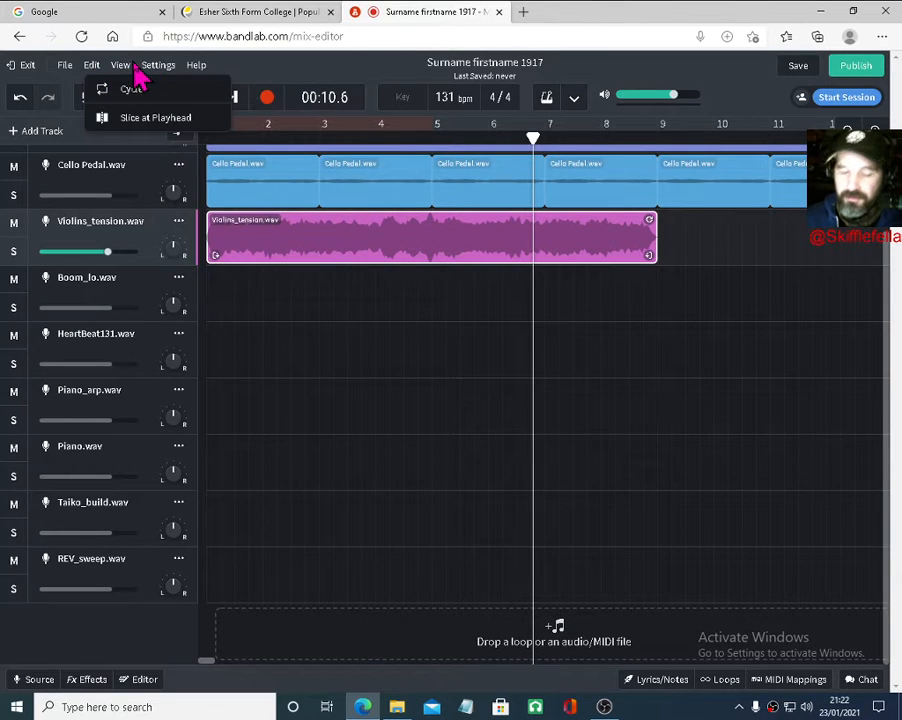
pyautogui.hotkey('ctrl', 'f')
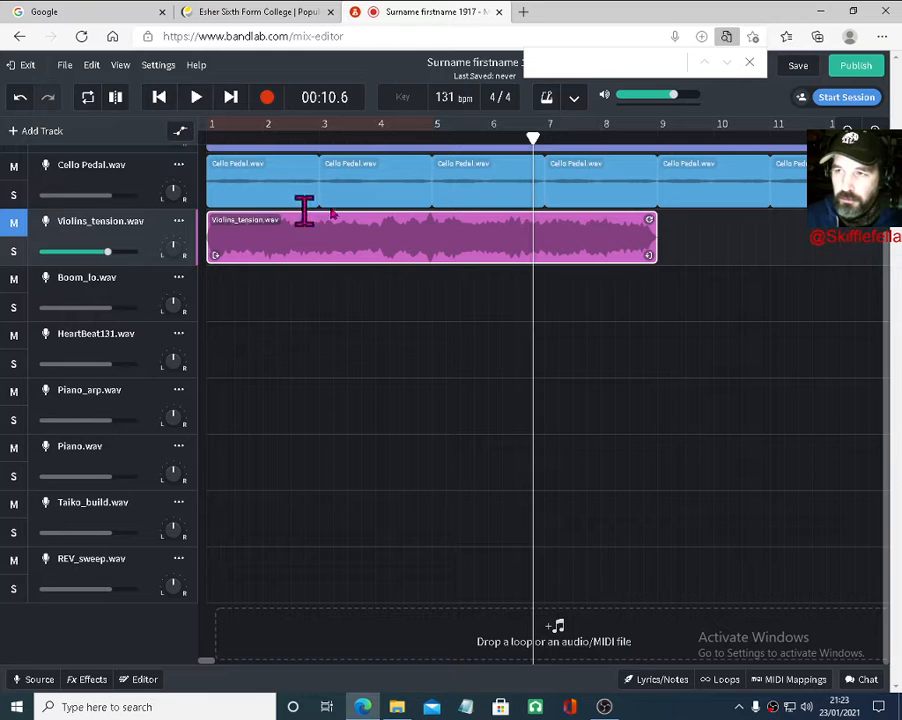
pyautogui.click(749, 63)
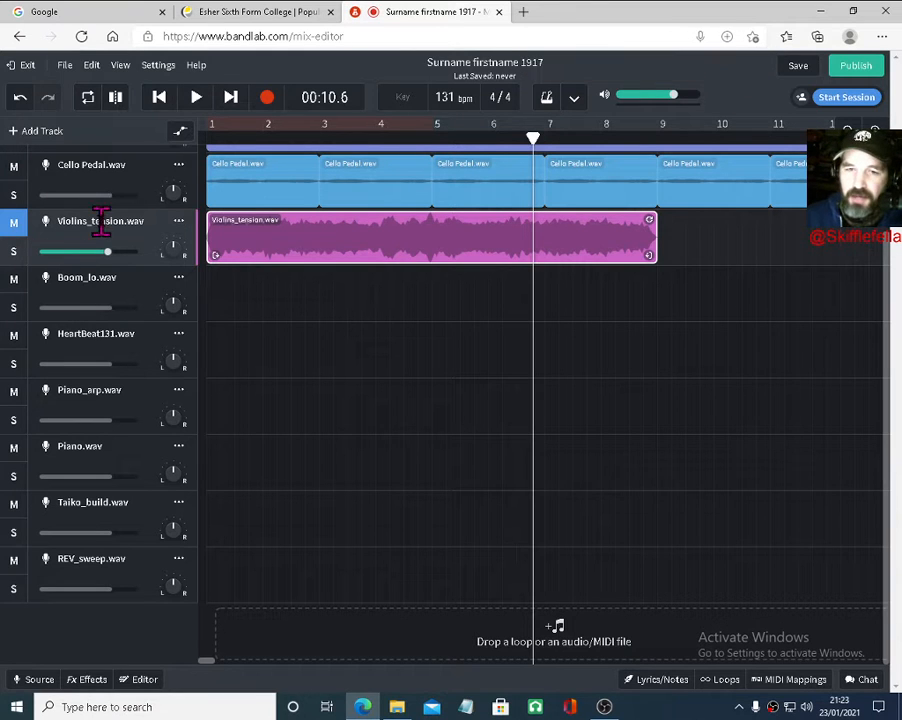
pyautogui.moveTo(100, 222); pyautogui.dragTo(106, 596)
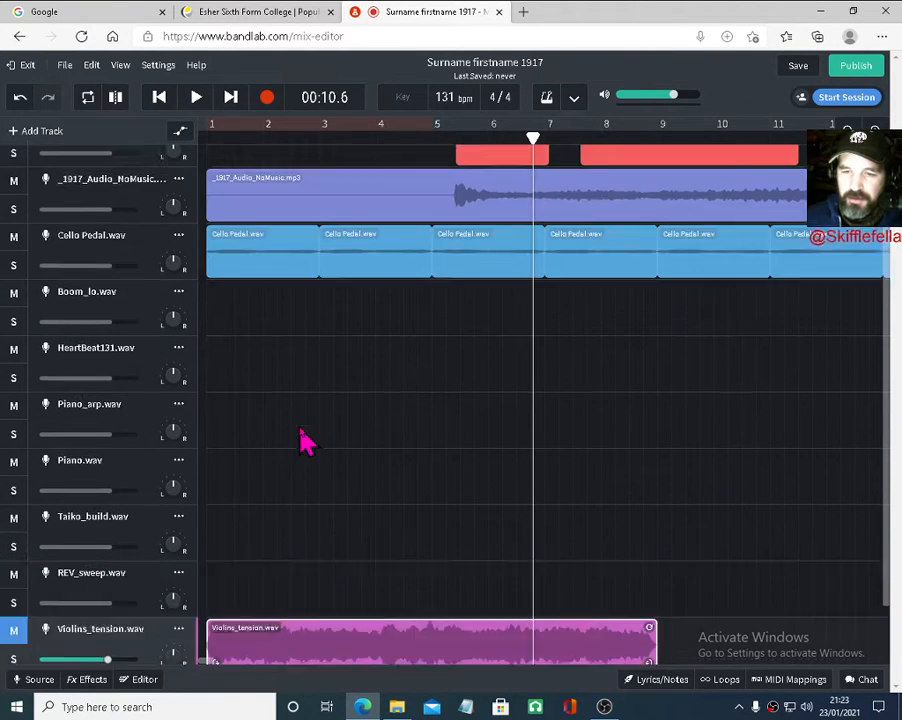
# Move the REV_sweep track directly below Cello Pedal and place a copy of its clip at bar 1
pyautogui.scroll(1, 300, 447)
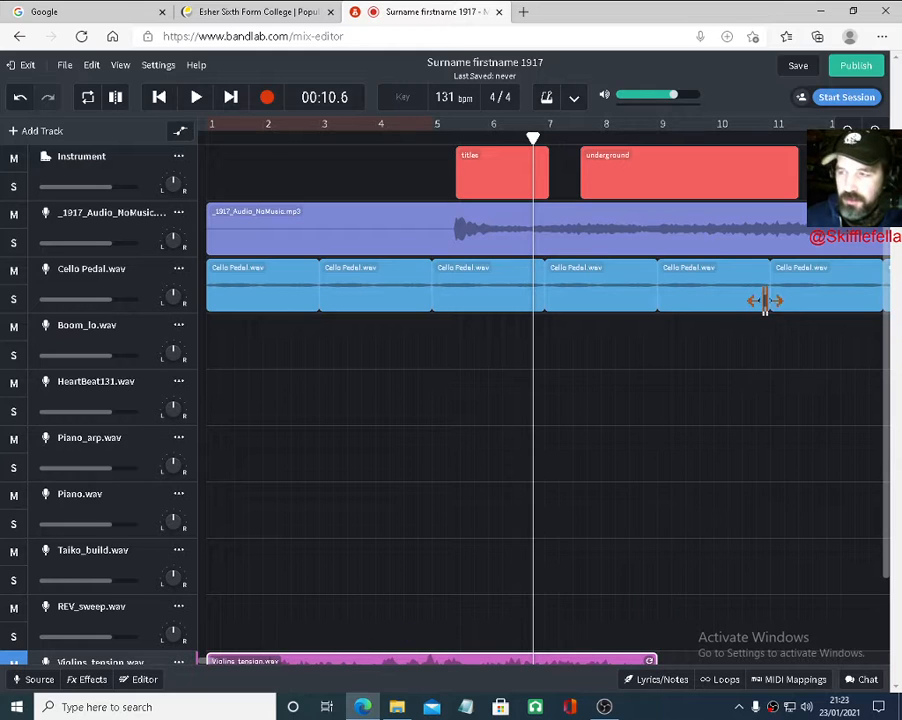
pyautogui.click(847, 131)
pyautogui.click(847, 131)
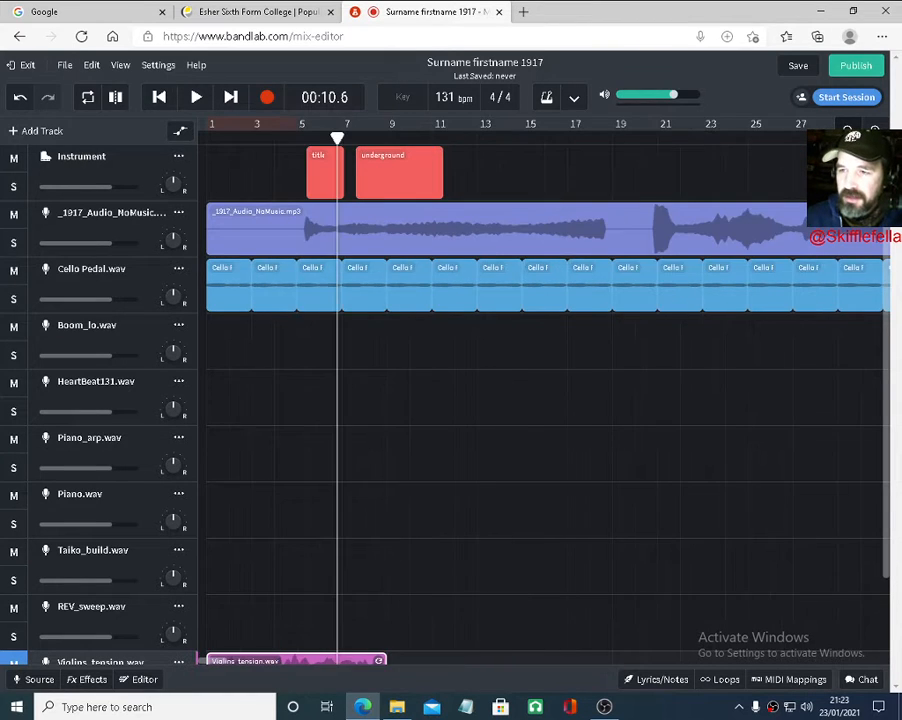
pyautogui.click(847, 131)
pyautogui.click(847, 131)
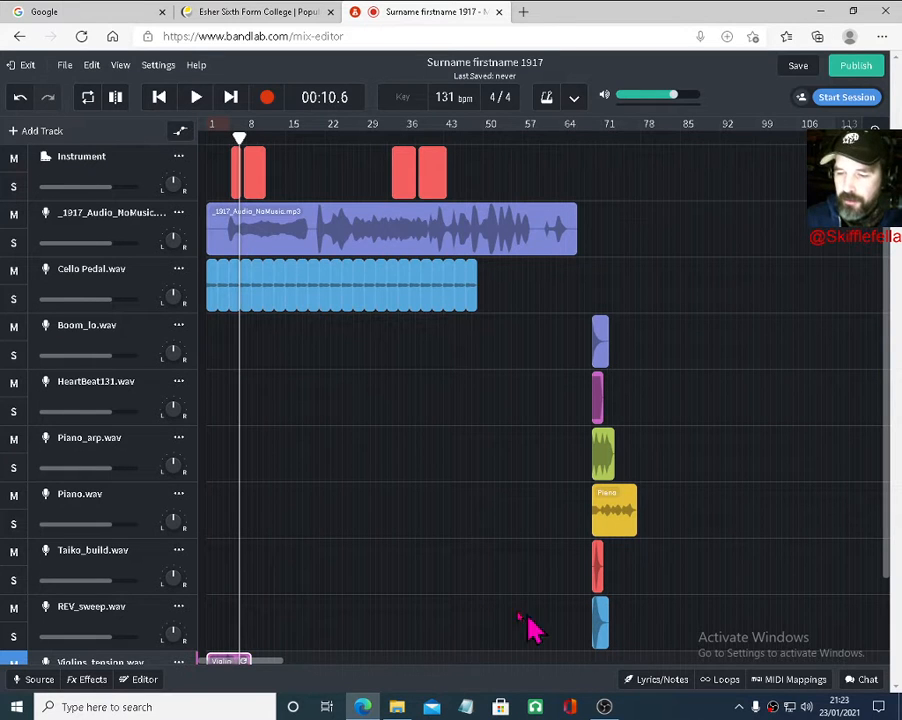
pyautogui.moveTo(117, 632); pyautogui.dragTo(114, 352)
pyautogui.click(596, 344)
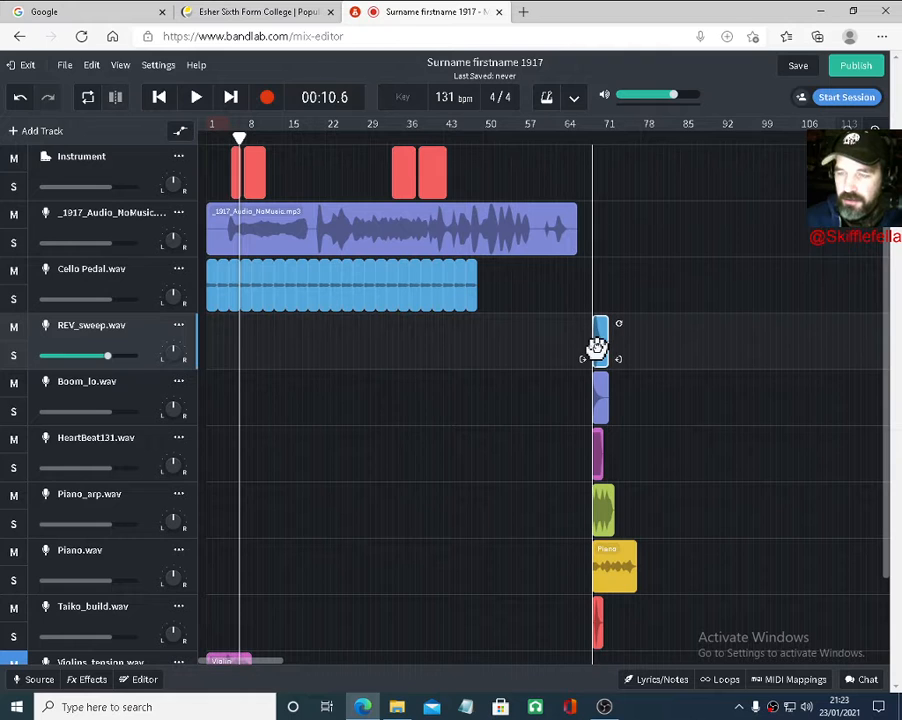
pyautogui.moveTo(596, 347); pyautogui.dragTo(208, 316)
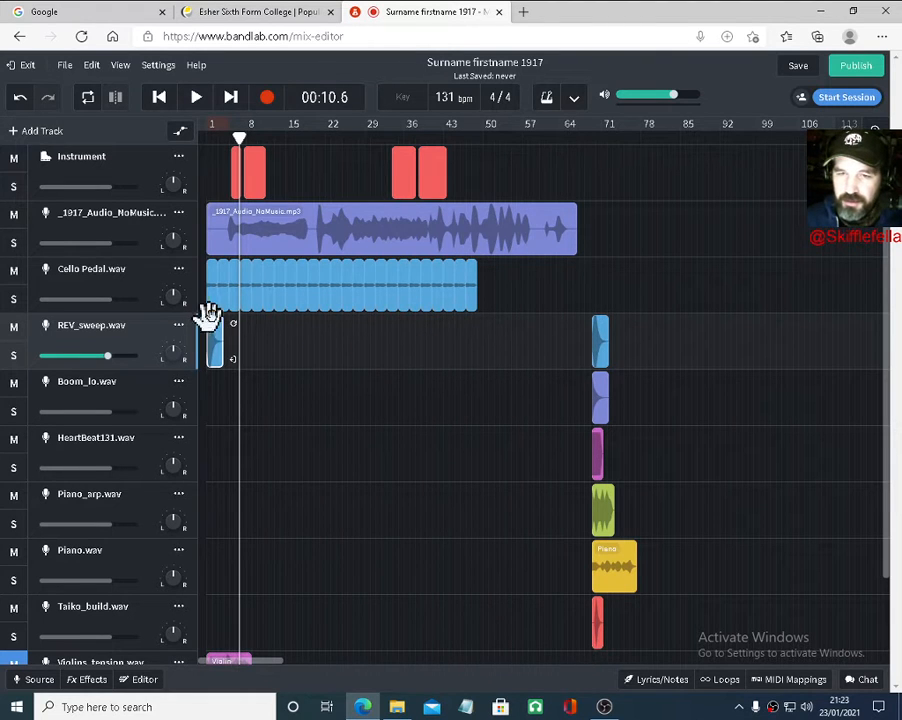
# Play the opening from the start to hear the REV_sweep clip against the Cello Pedal
pyautogui.click(159, 97)
pyautogui.press('space')
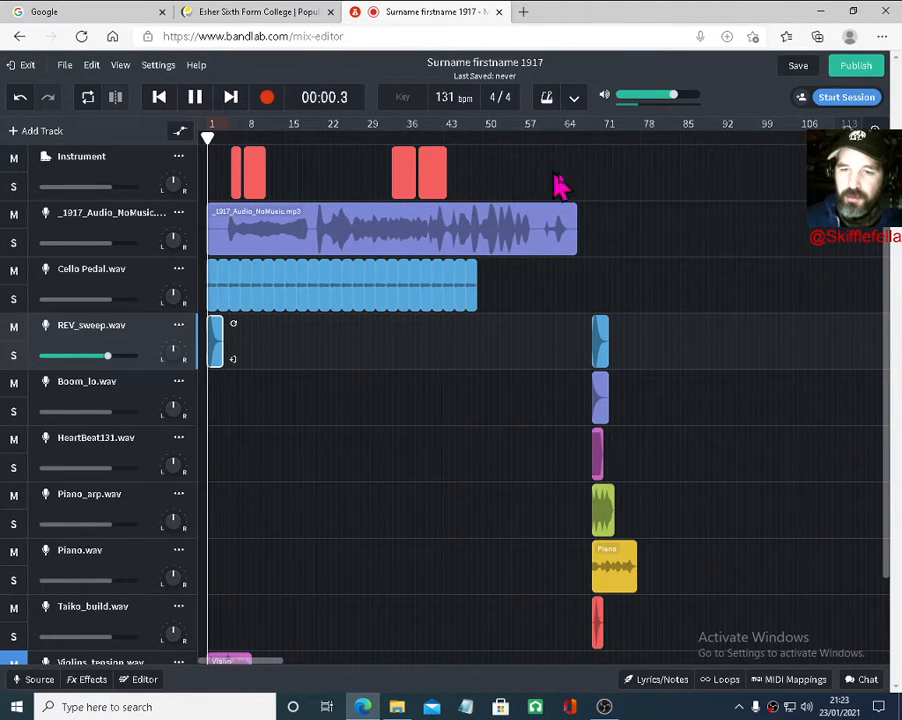
pyautogui.click(875, 131)
pyautogui.click(875, 131)
pyautogui.click(875, 131)
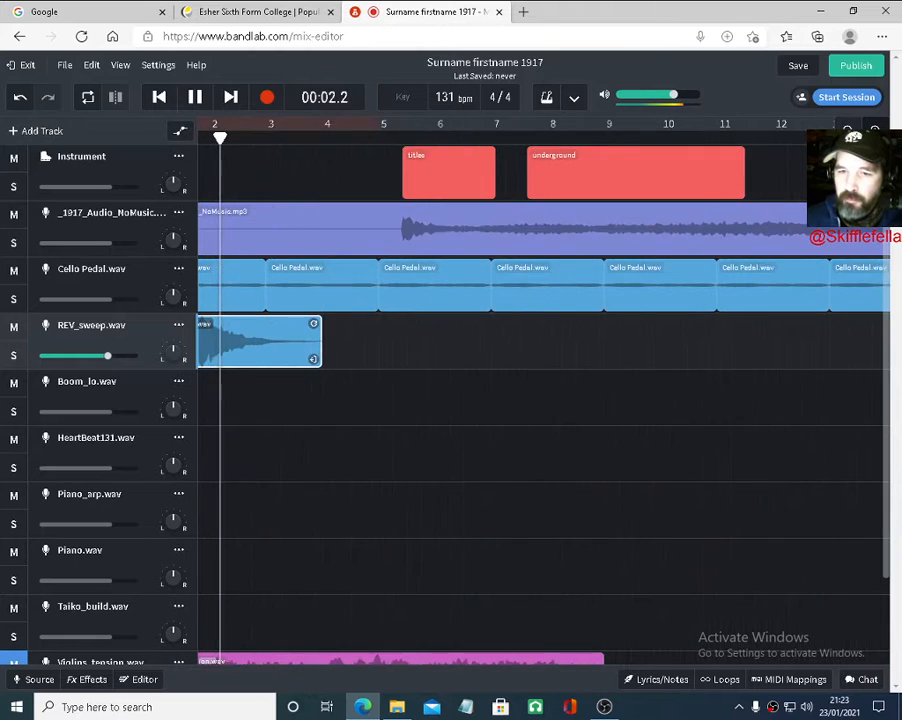
pyautogui.click(875, 131)
pyautogui.press('space')
pyautogui.click(159, 97)
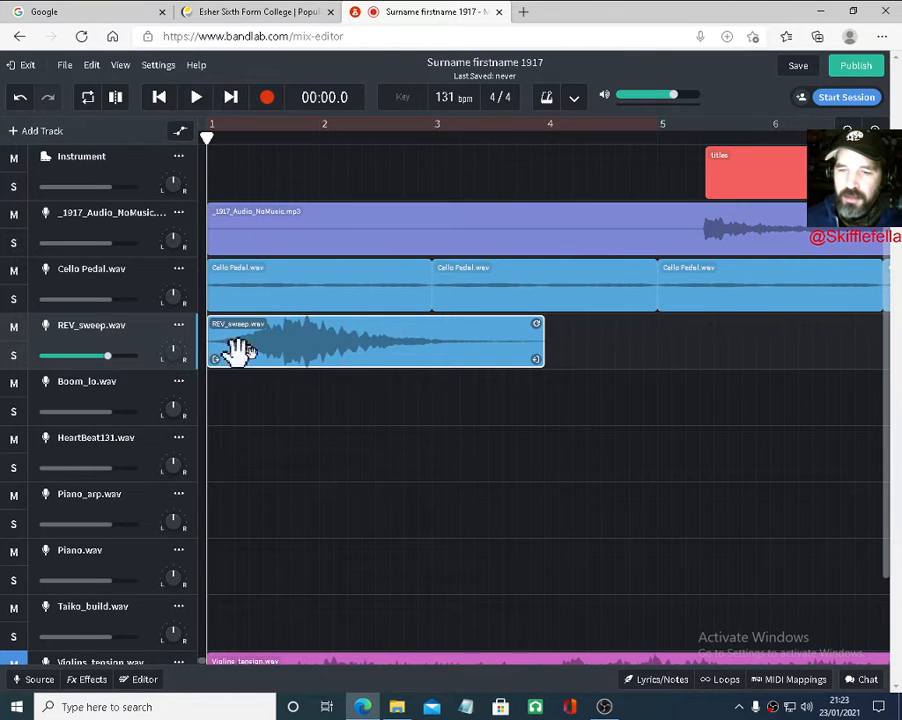
# Move the REV_sweep clip from bar 1 to just before bar 5, aligning its peak with the titles region's start, and play it back
pyautogui.moveTo(362, 348); pyautogui.dragTo(783, 340)
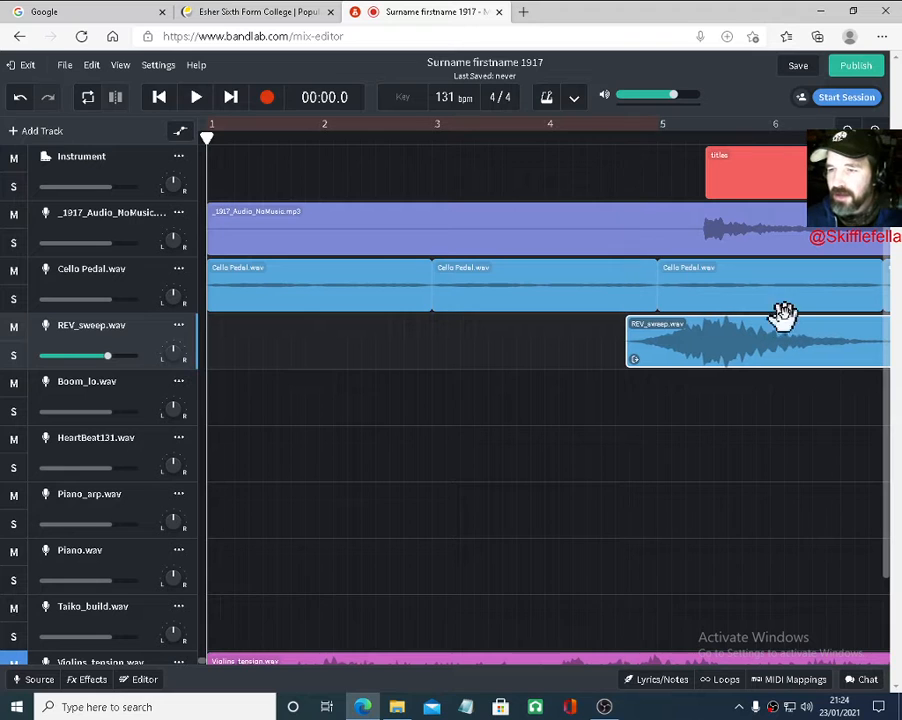
pyautogui.click(576, 146)
pyautogui.press('space')
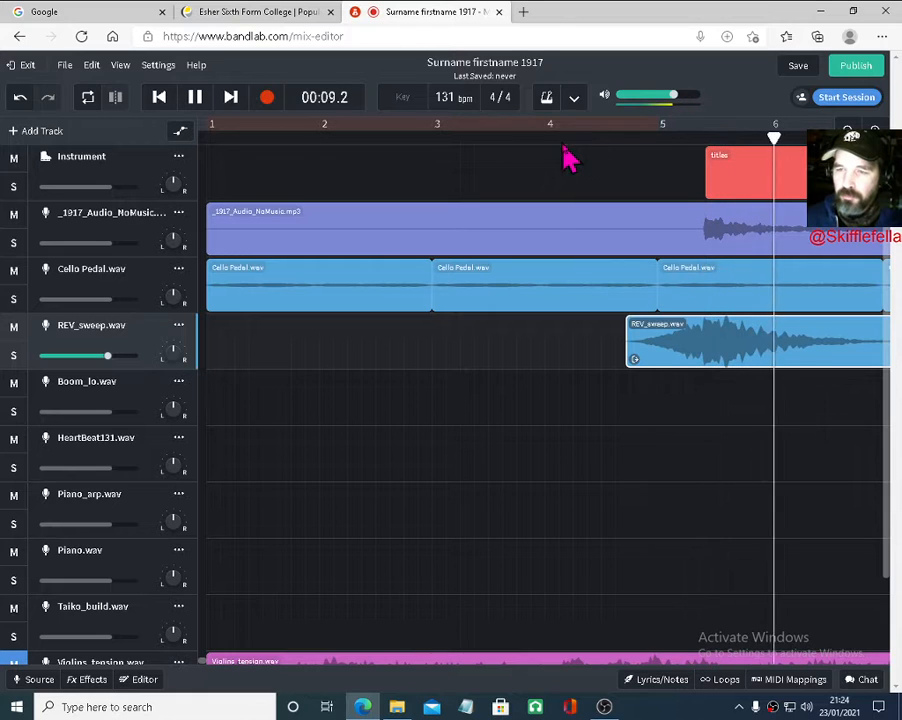
pyautogui.press('space')
pyautogui.click(847, 131)
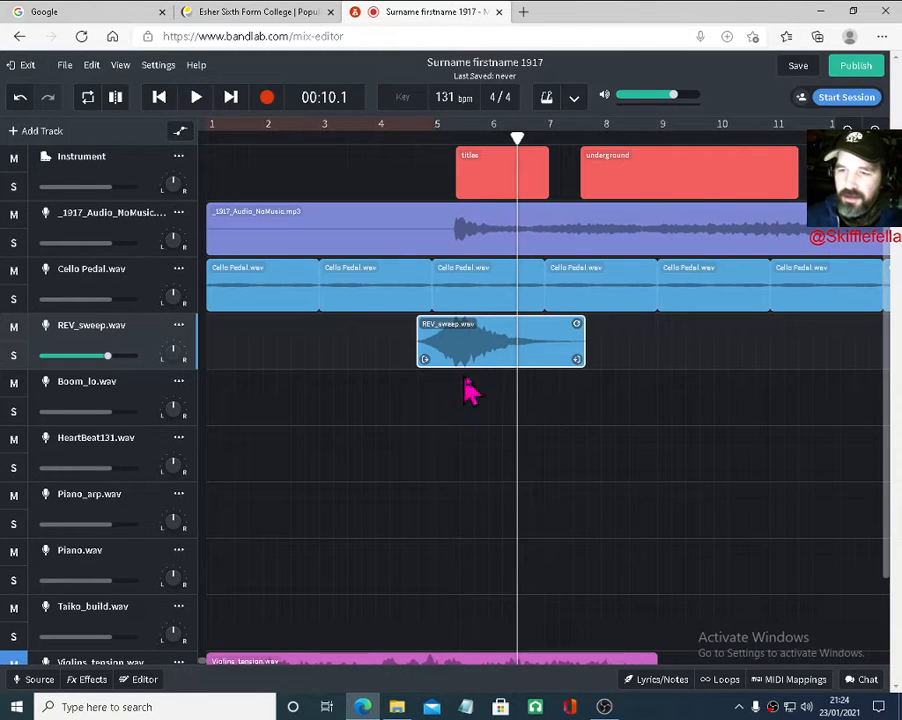
# Place a second REV_sweep clip at bar 1 with its fade-in cut off, and play the opening from the start
pyautogui.moveTo(472, 358); pyautogui.dragTo(260, 340)
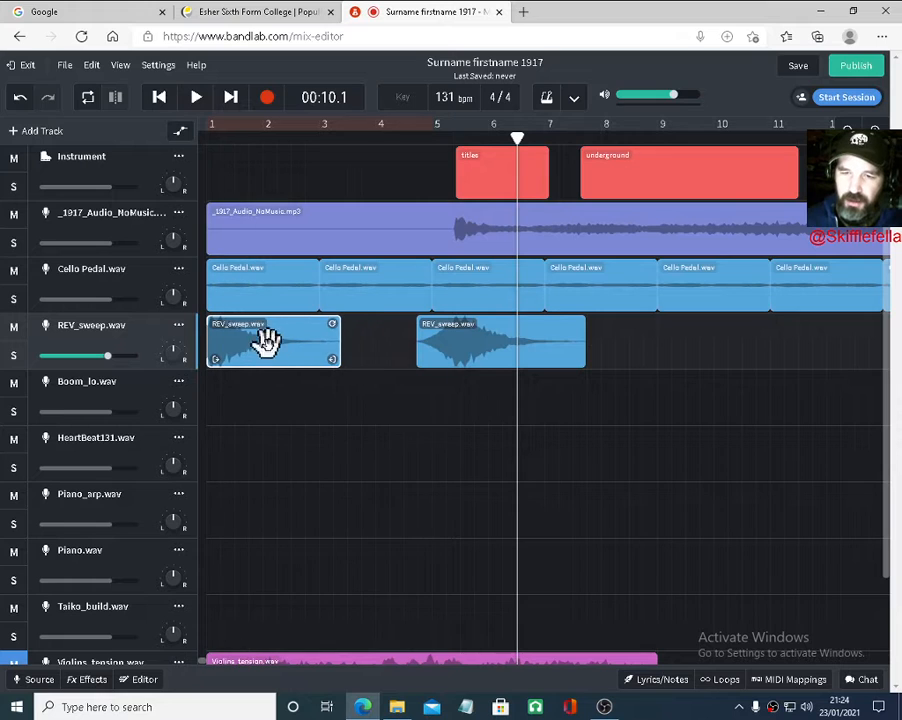
pyautogui.press('space')
pyautogui.press('space')
pyautogui.click(166, 100)
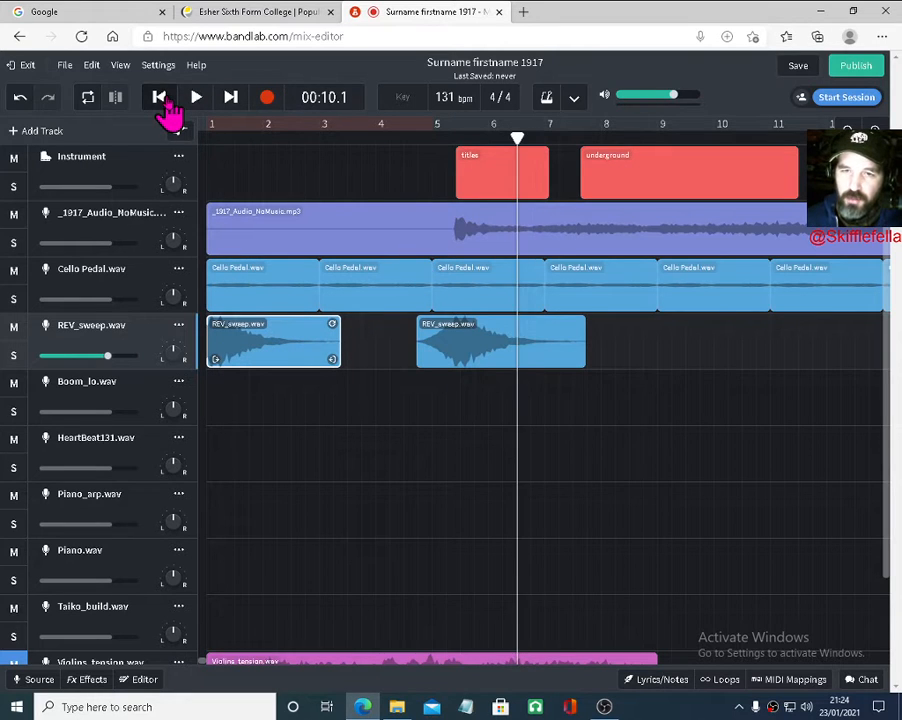
pyautogui.press('space')
pyautogui.press('space')
pyautogui.click(166, 100)
pyautogui.click(166, 100)
pyautogui.press('space')
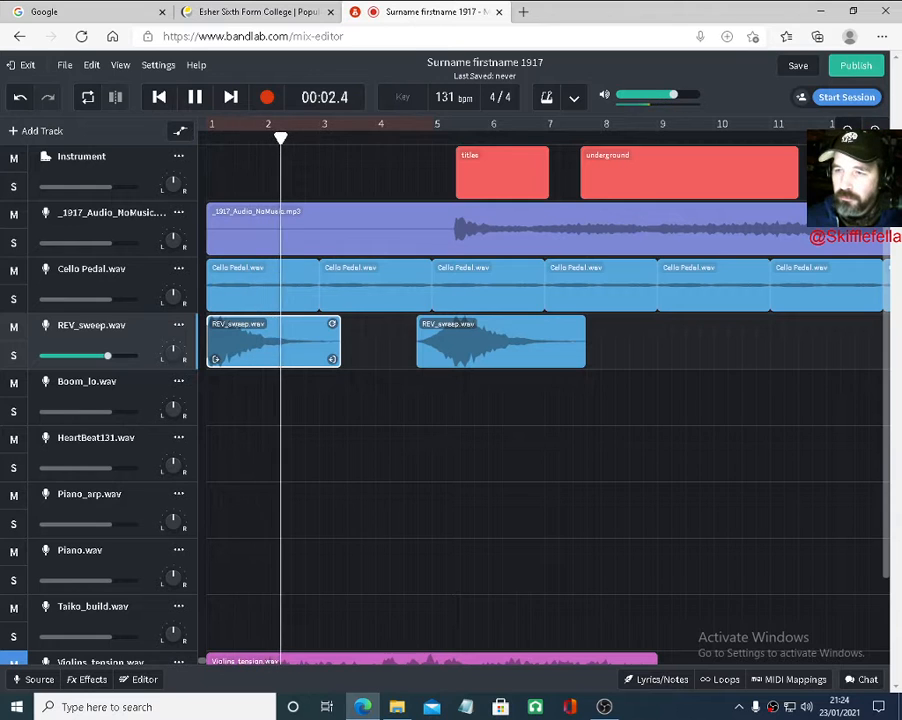
pyautogui.click(847, 131)
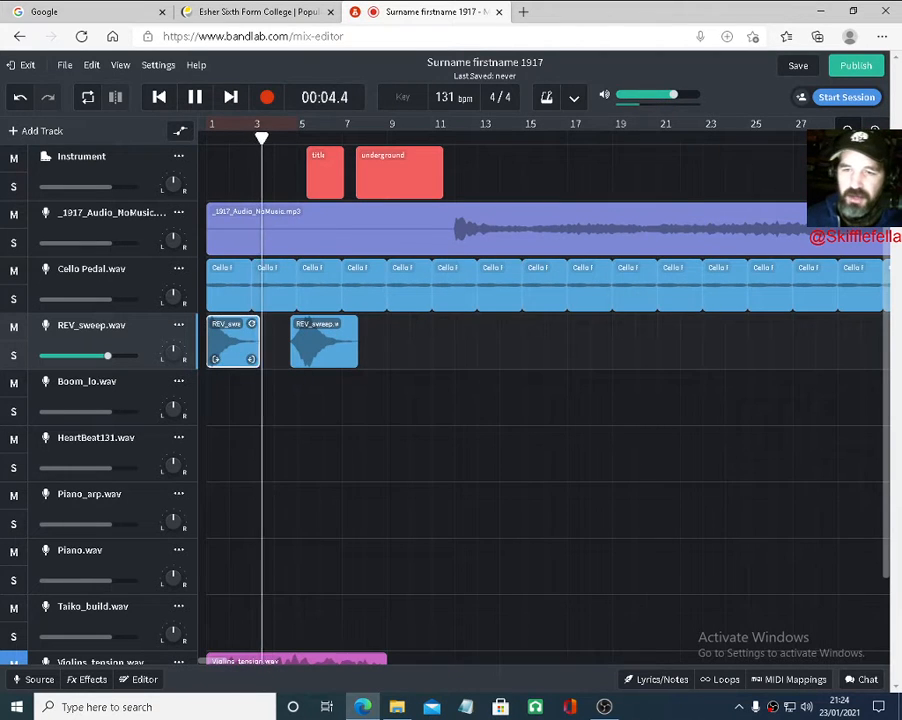
pyautogui.scroll(-2, 440, 352)
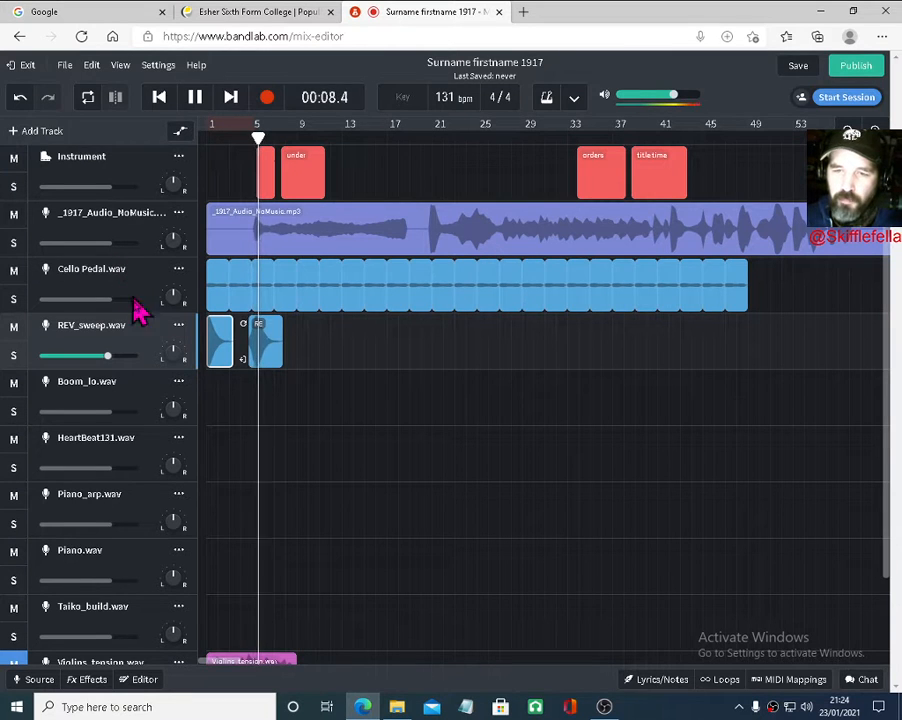
# Lower the volumes of the REV_sweep, _1917_Audio_NoMusic and Cello Pedal tracks, and play from the start to check the balance
pyautogui.moveTo(107, 356); pyautogui.dragTo(88, 362)
pyautogui.press('space')
pyautogui.click(108, 244)
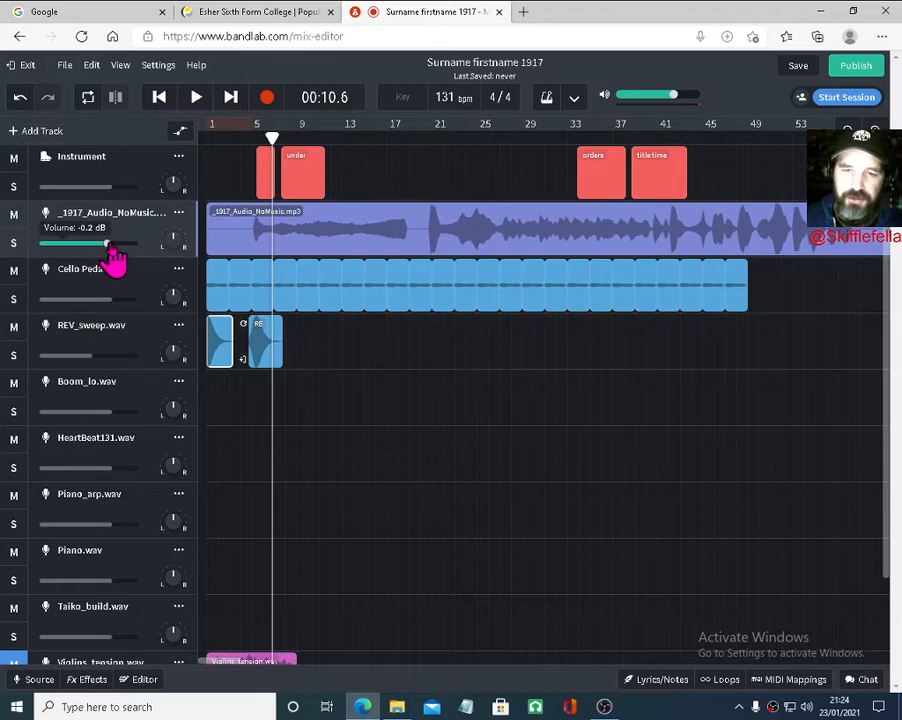
pyautogui.click(106, 300)
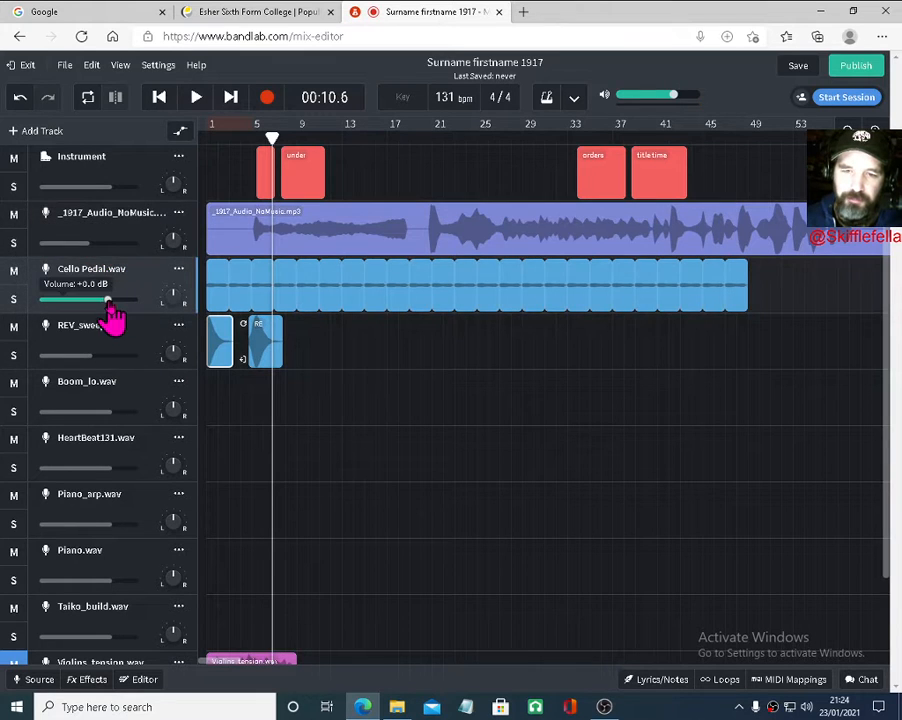
pyautogui.click(89, 357)
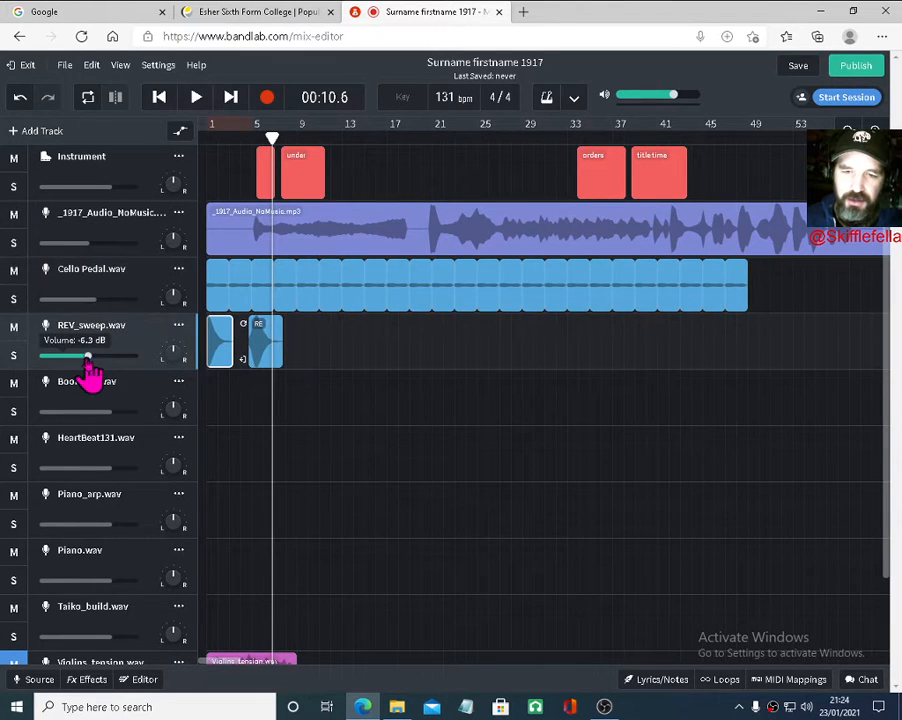
pyautogui.press('Return')
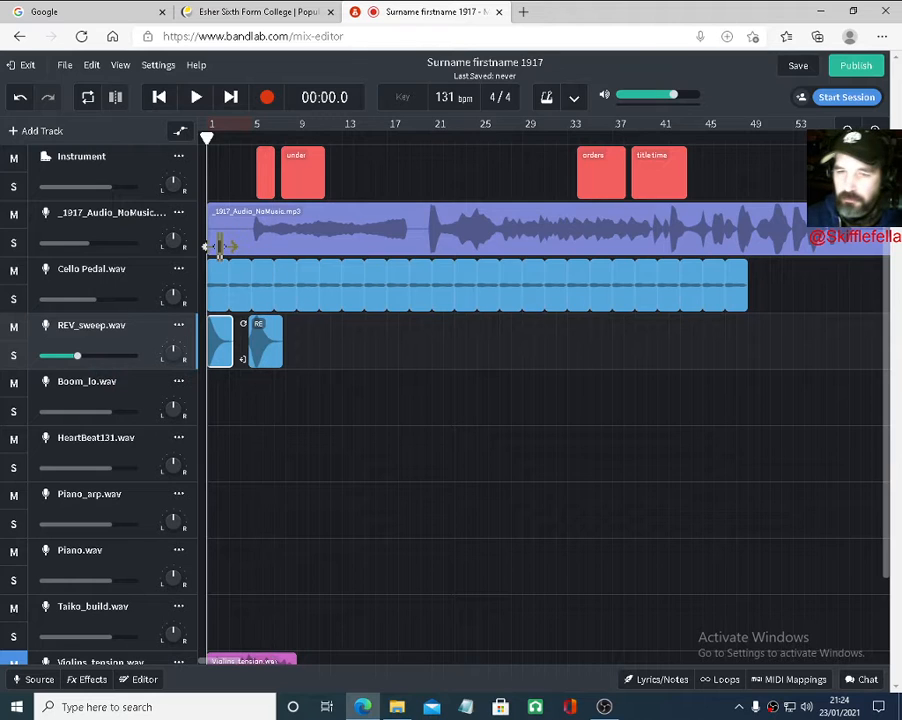
pyautogui.press('space')
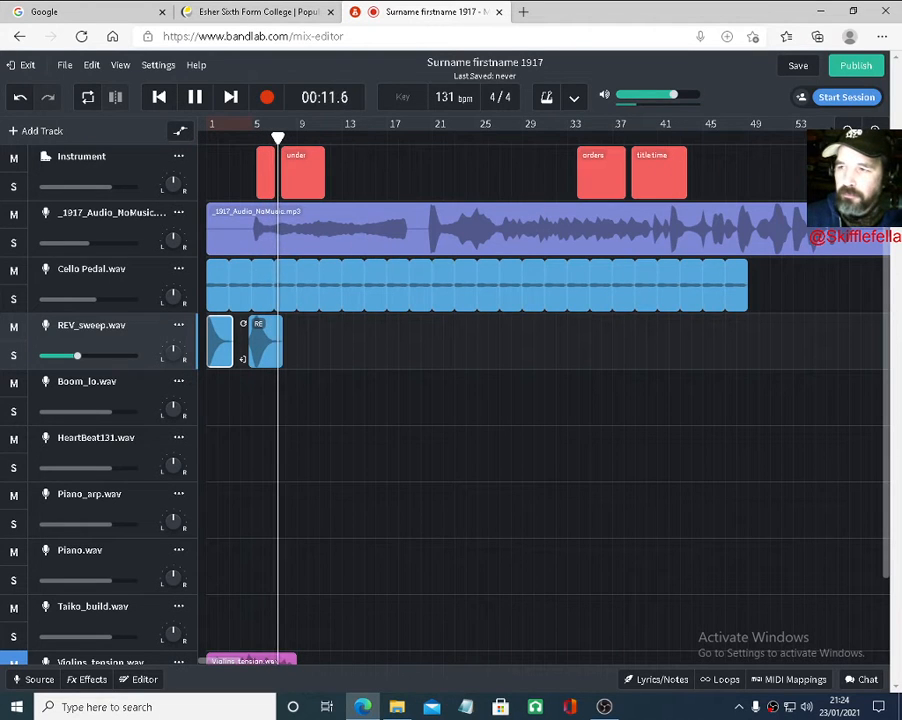
# Move the Piano track directly below REV_sweep and bring its clip to bar 1
pyautogui.click(848, 130)
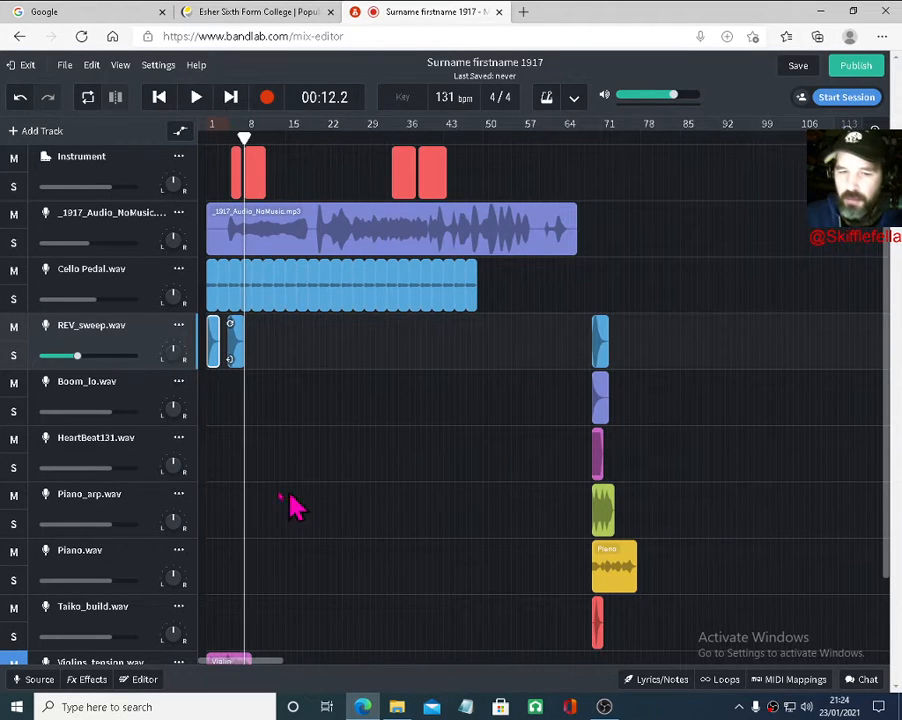
pyautogui.scroll(-3, 265, 490)
pyautogui.scroll(2, 266, 486)
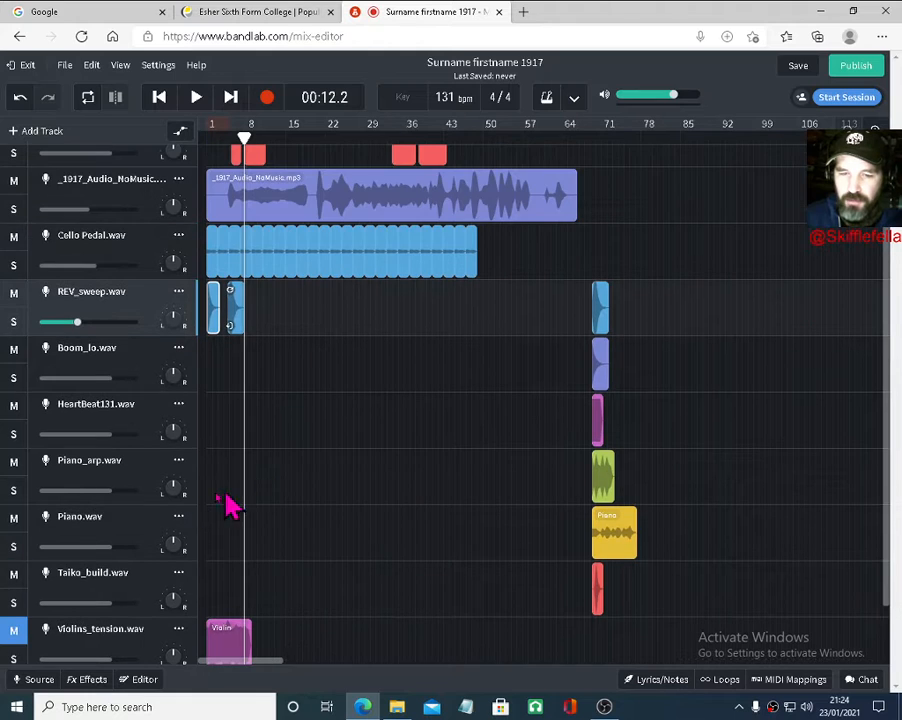
pyautogui.click(110, 541)
pyautogui.moveTo(138, 541); pyautogui.dragTo(150, 383)
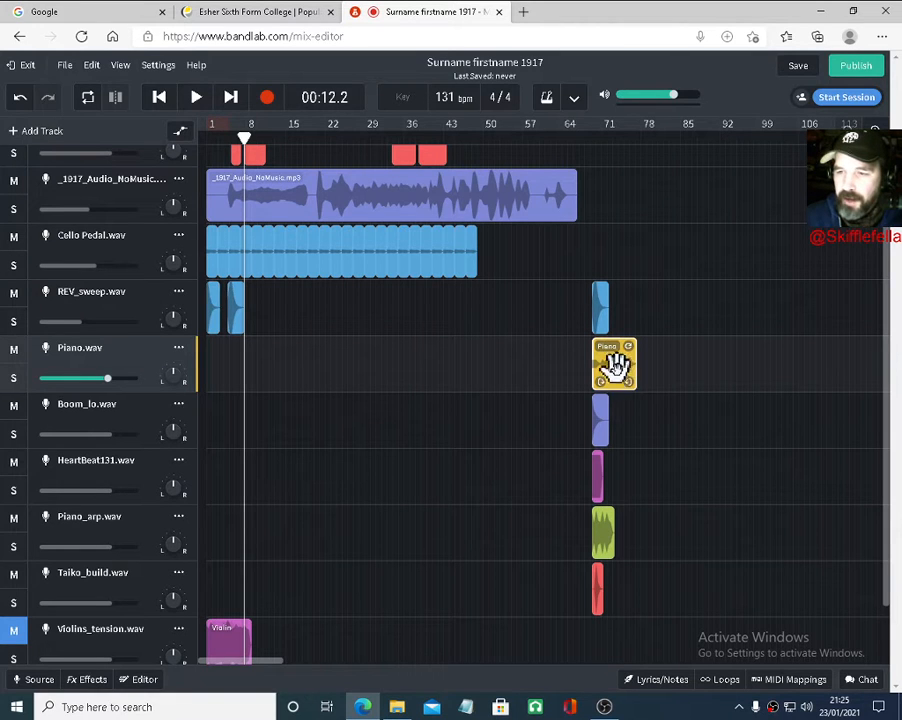
pyautogui.moveTo(620, 372); pyautogui.dragTo(222, 382)
# Move the Piano clip from bar 1 so that it starts at bar 5
pyautogui.click(875, 130)
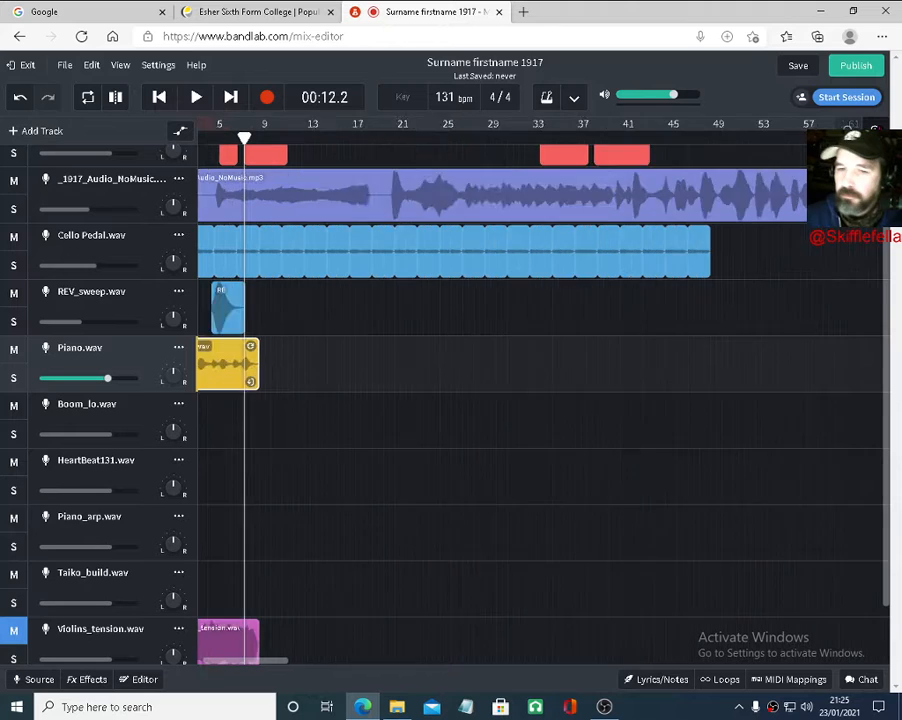
pyautogui.click(875, 130)
pyautogui.click(875, 130)
pyautogui.click(875, 130)
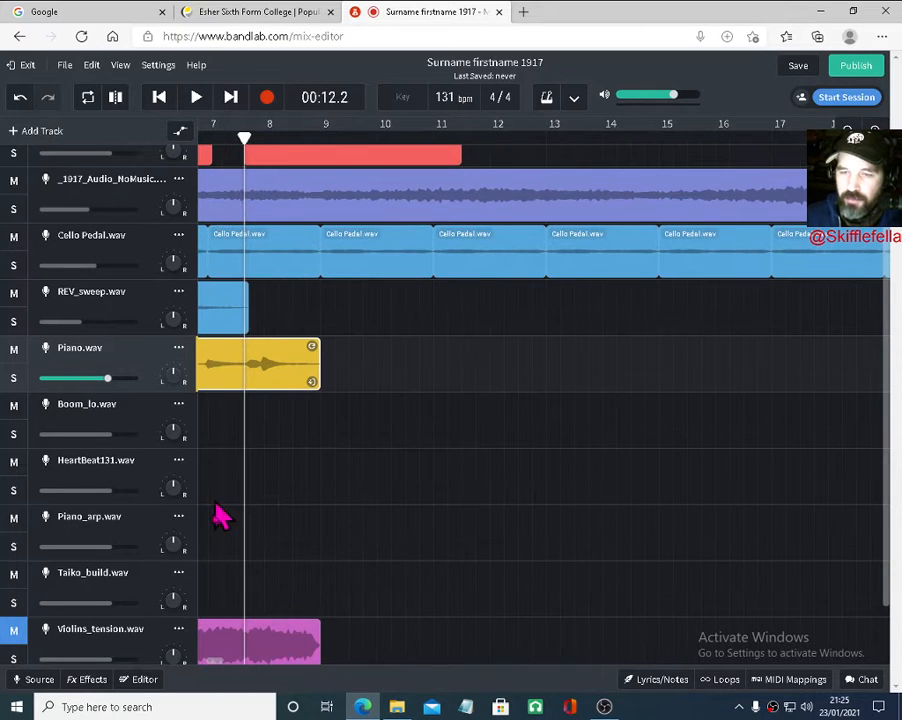
pyautogui.moveTo(222, 668); pyautogui.dragTo(206, 664)
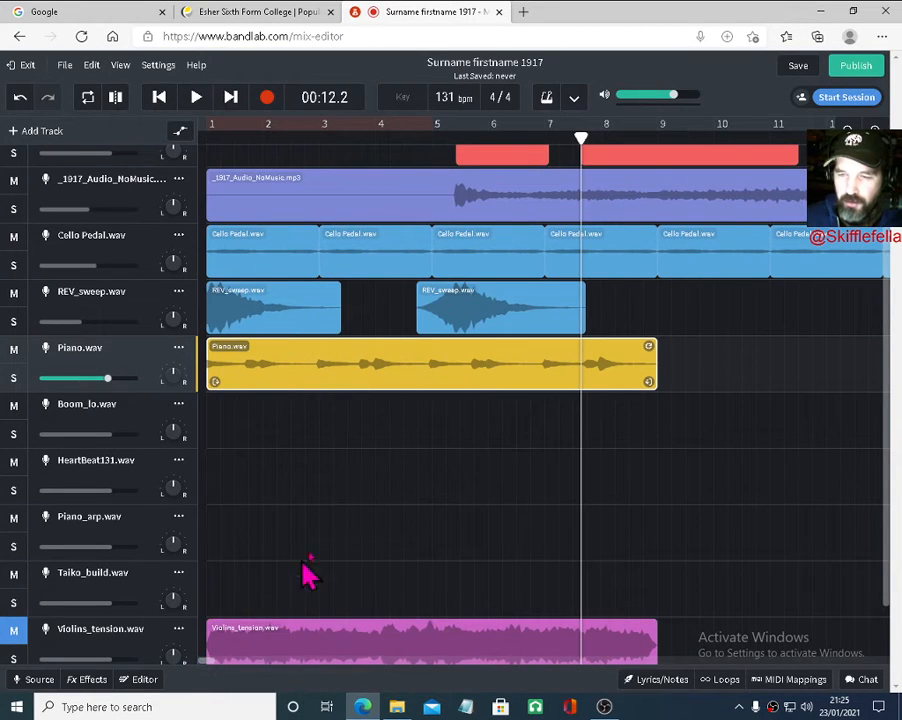
pyautogui.click(848, 130)
pyautogui.click(848, 130)
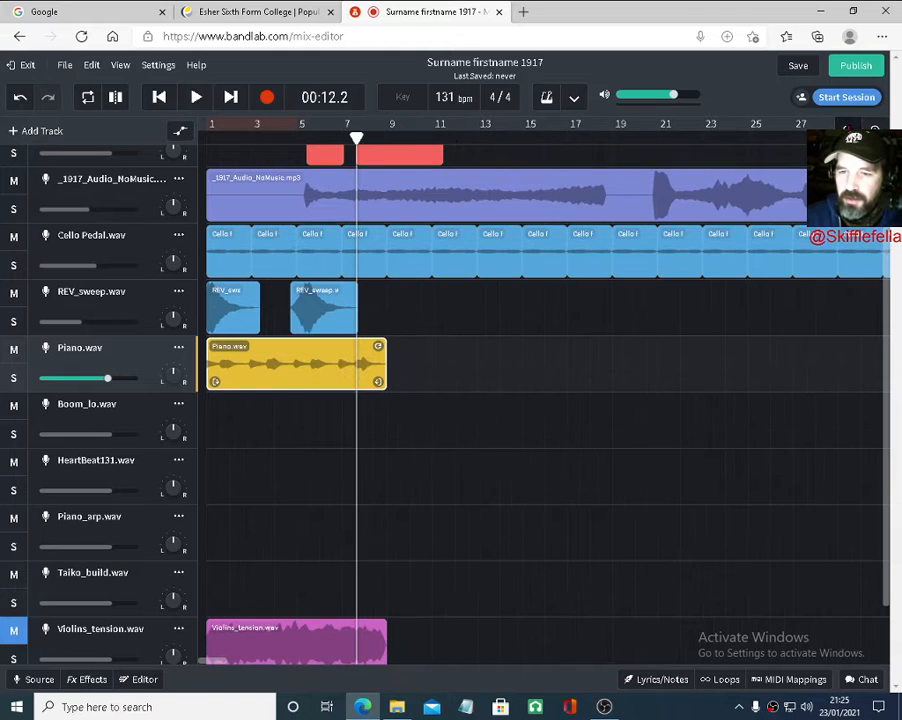
pyautogui.moveTo(268, 367); pyautogui.dragTo(382, 356)
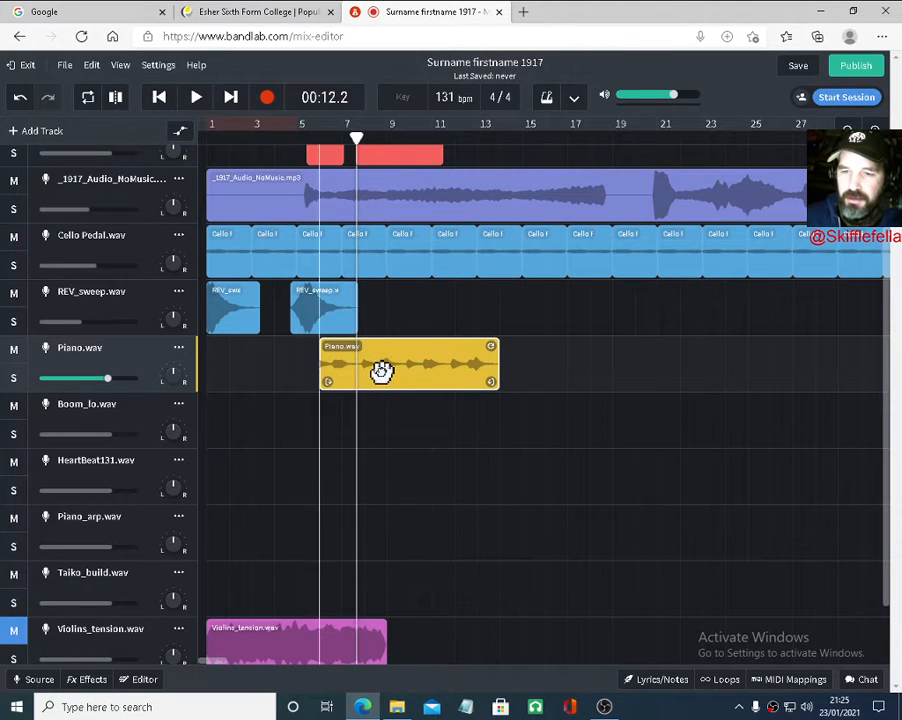
pyautogui.moveTo(382, 372); pyautogui.dragTo(363, 371)
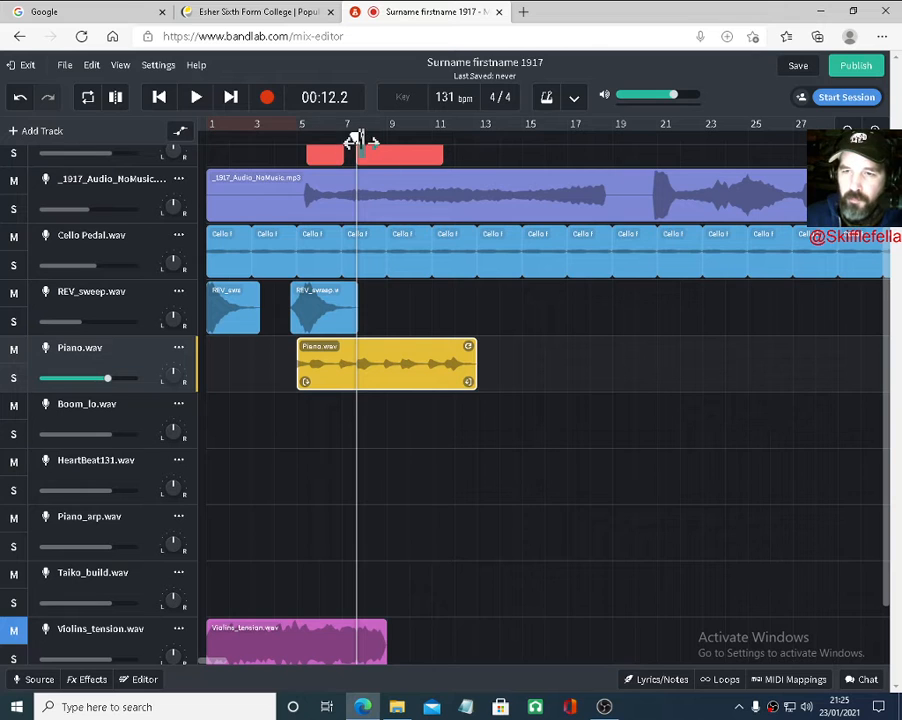
# Play from just before bar 5 and lower the Piano track's volume while listening to its clip
pyautogui.moveTo(357, 143); pyautogui.dragTo(288, 140)
pyautogui.press('space')
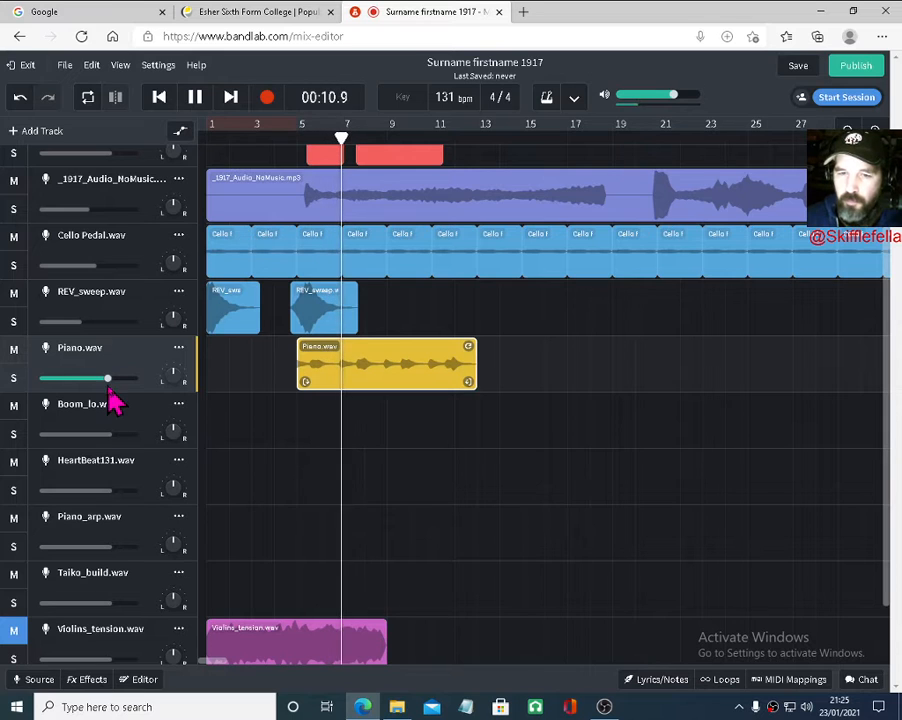
pyautogui.moveTo(106, 385); pyautogui.dragTo(90, 398)
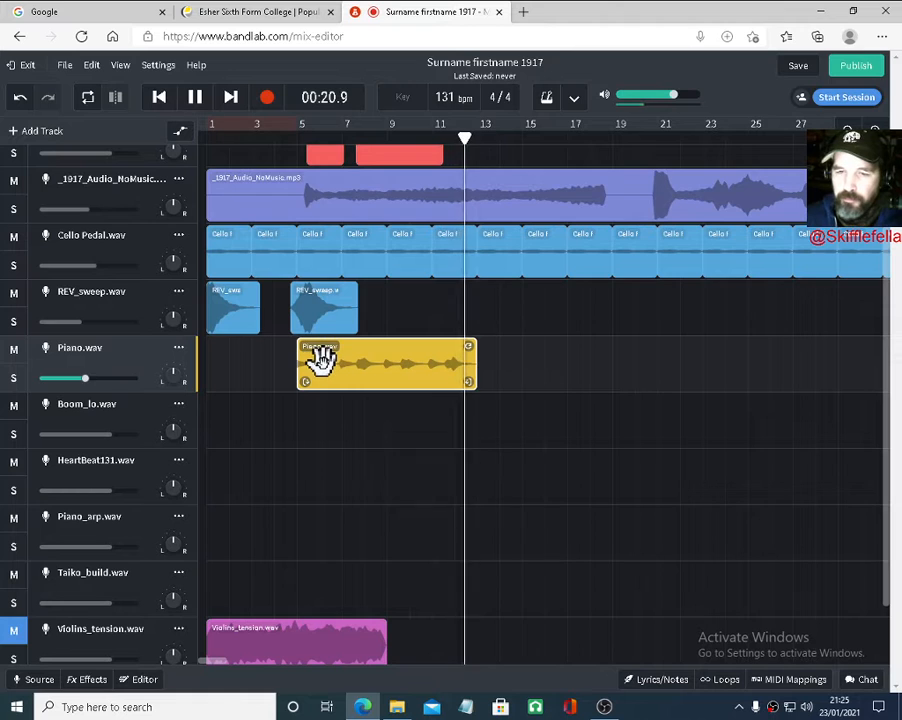
pyautogui.press('space')
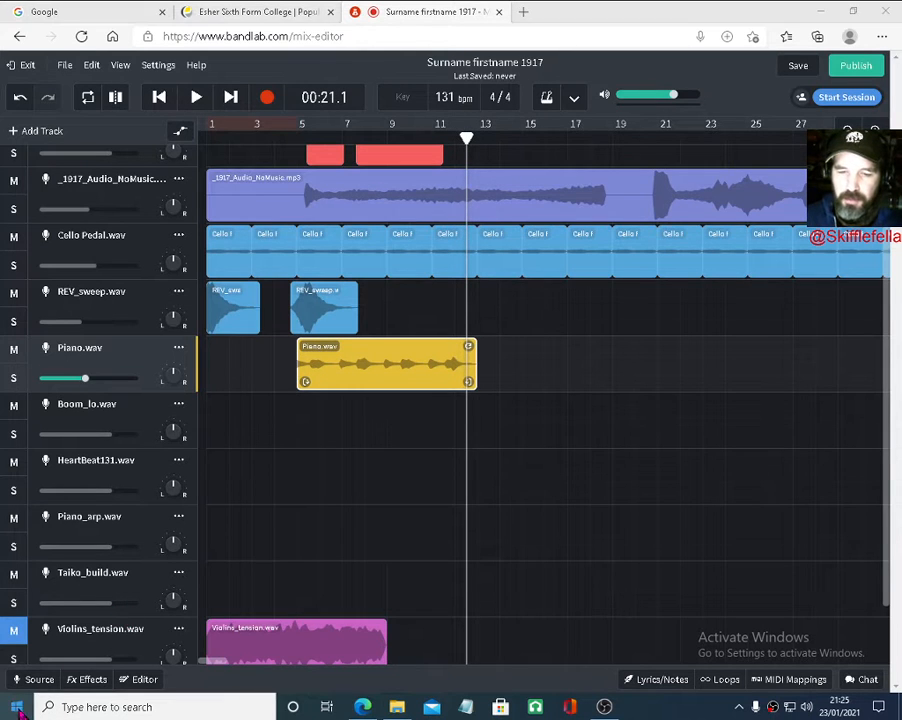
# Open the Windows Calculator
pyautogui.press('super')
pyautogui.scroll(-3, 138, 535)
pyautogui.scroll(1, 126, 480)
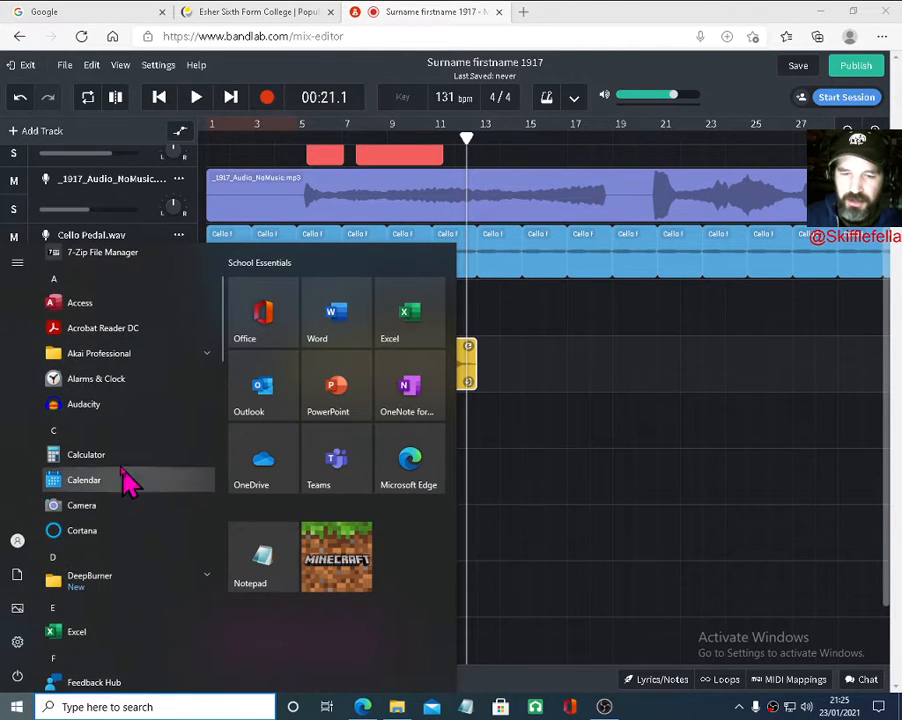
pyautogui.click(112, 456)
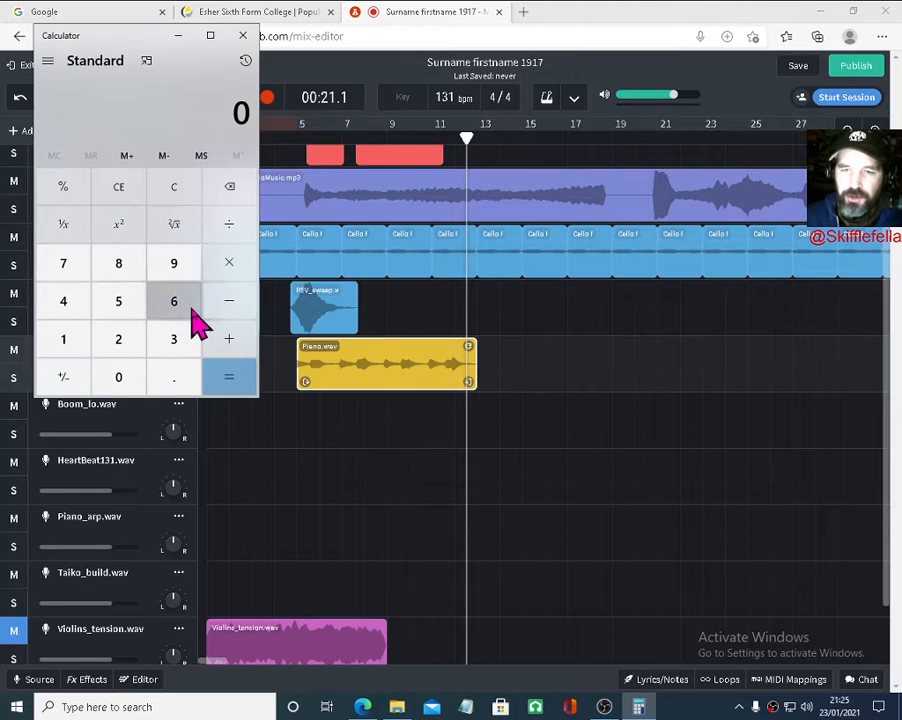
# Calculate 60000 ÷ 131 to work out the beat length in milliseconds, and close the calculator
pyautogui.click(168, 305)
pyautogui.click(127, 372)
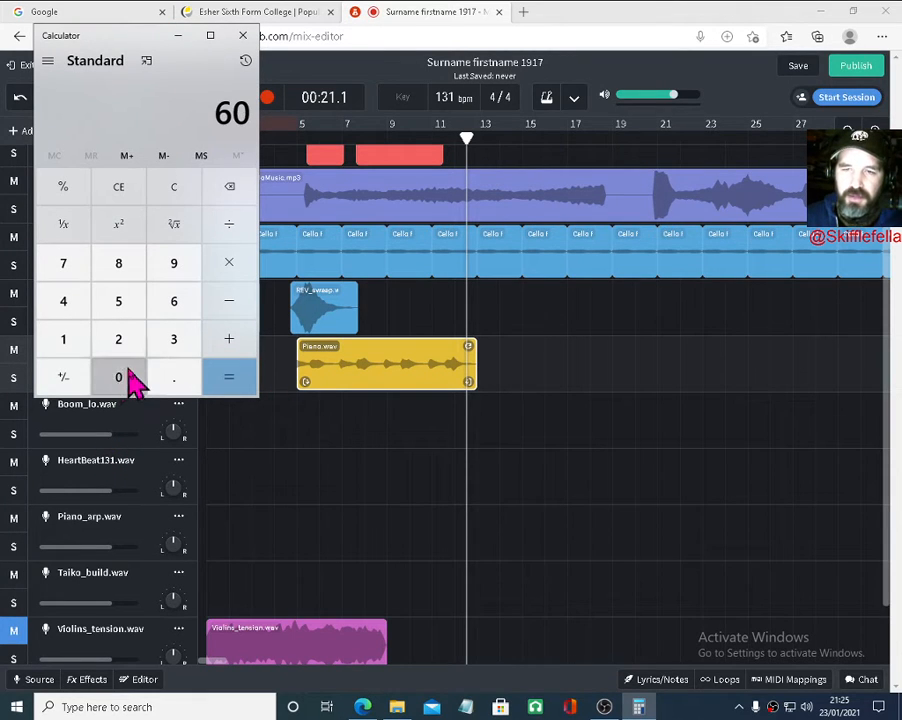
pyautogui.click(230, 228)
pyautogui.click(72, 350)
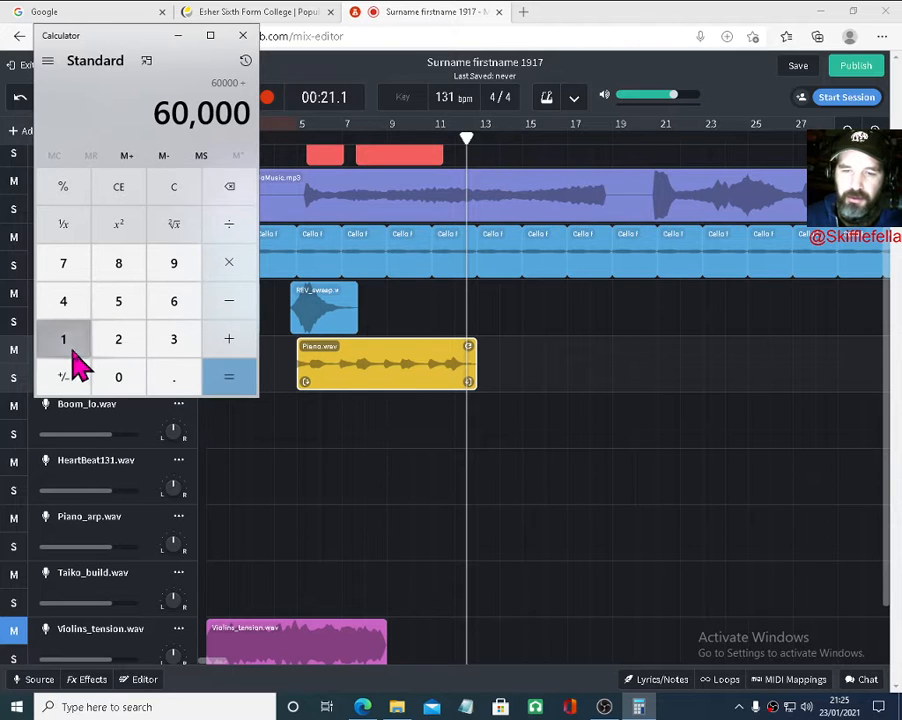
pyautogui.click(160, 352)
pyautogui.click(86, 350)
pyautogui.click(230, 378)
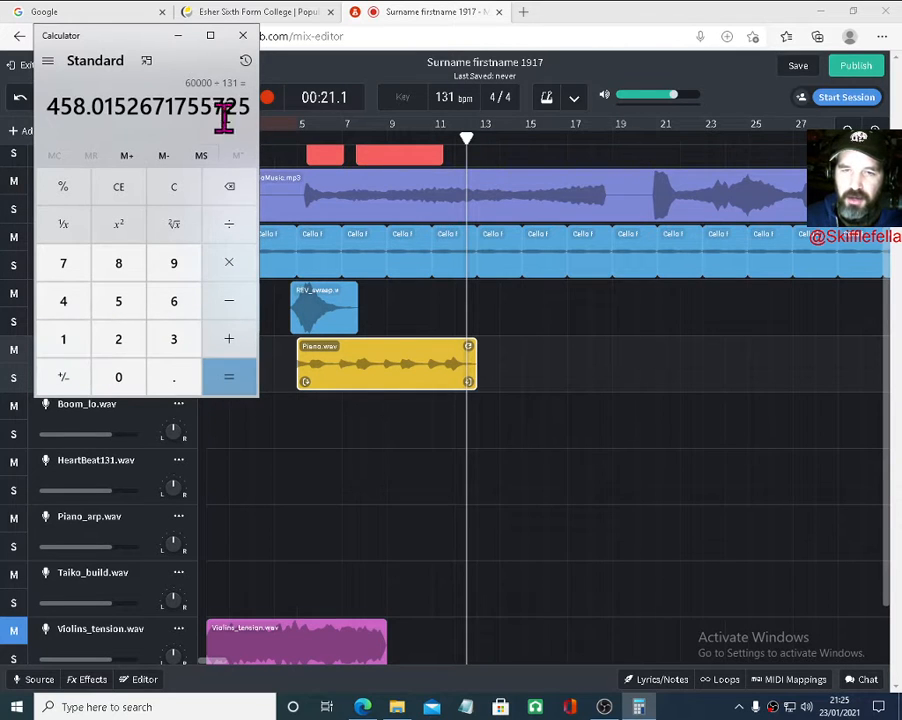
pyautogui.click(243, 37)
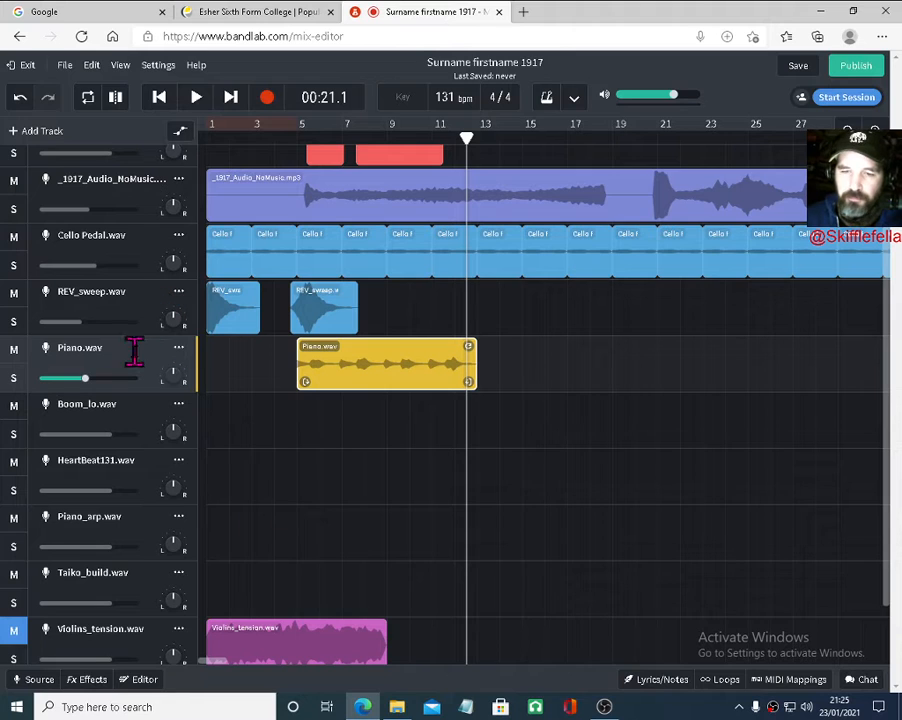
# Add the Filter Echo delay effect to the Piano track
pyautogui.click(90, 682)
pyautogui.click(270, 582)
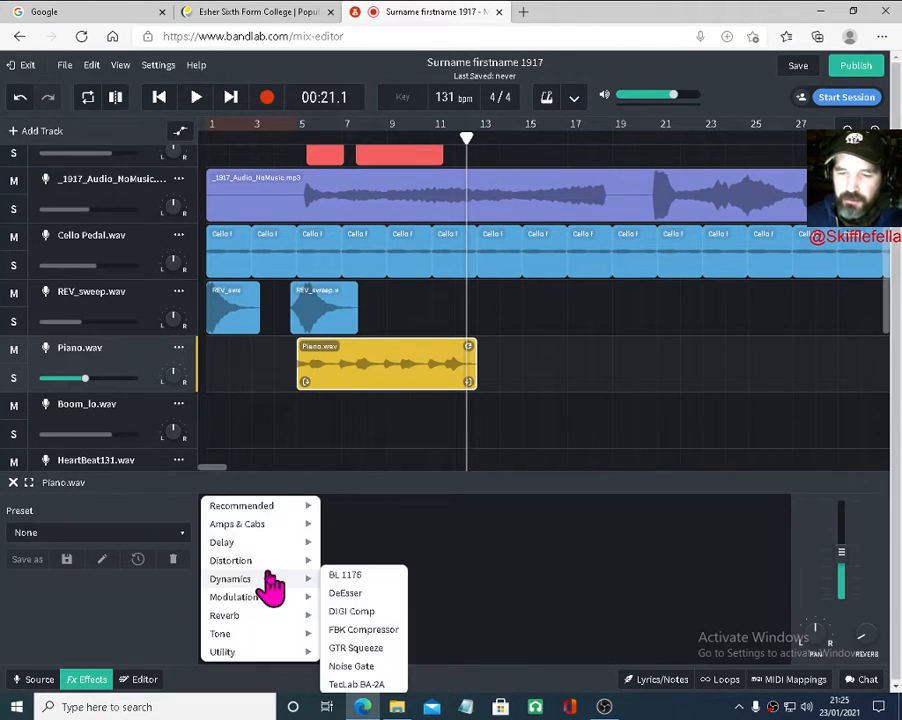
pyautogui.moveTo(298, 546)
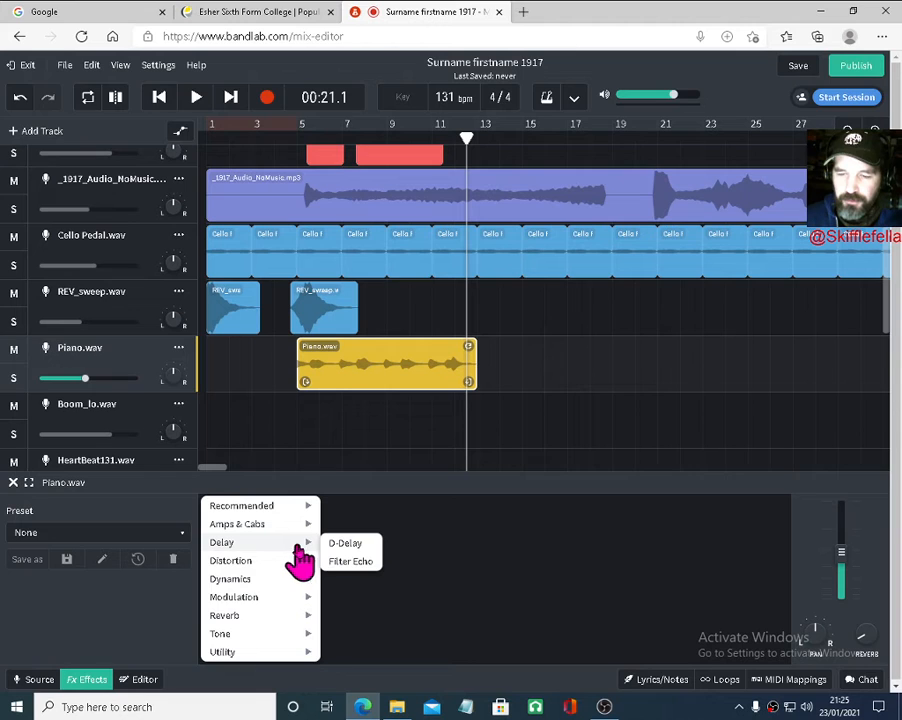
pyautogui.click(352, 562)
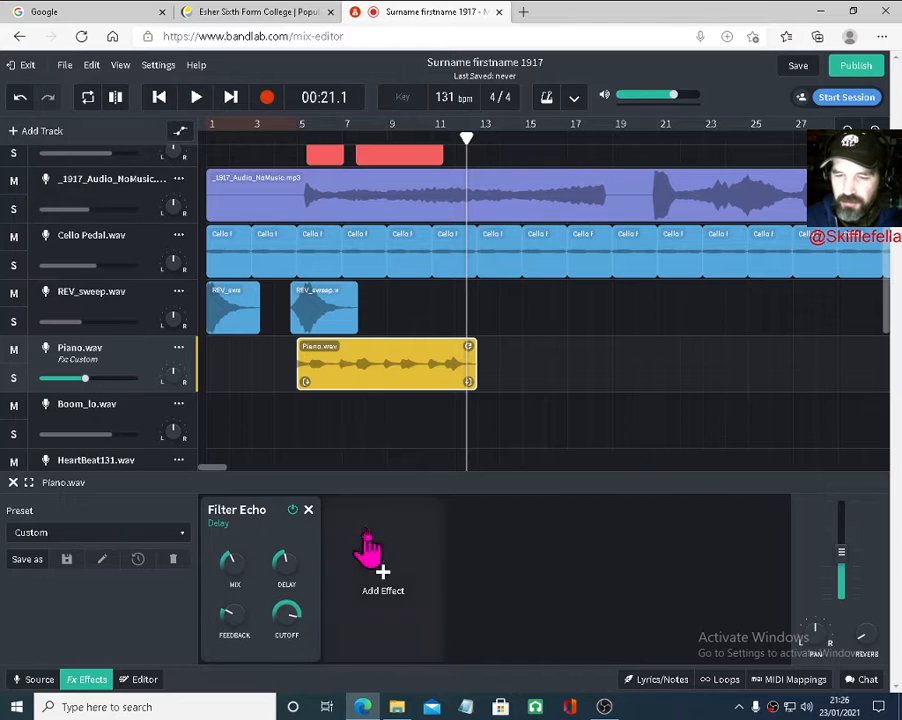
# Duplicate the Piano clip so that the copy follows directly after the first, starting at bar 13
pyautogui.moveTo(468, 140); pyautogui.dragTo(309, 158)
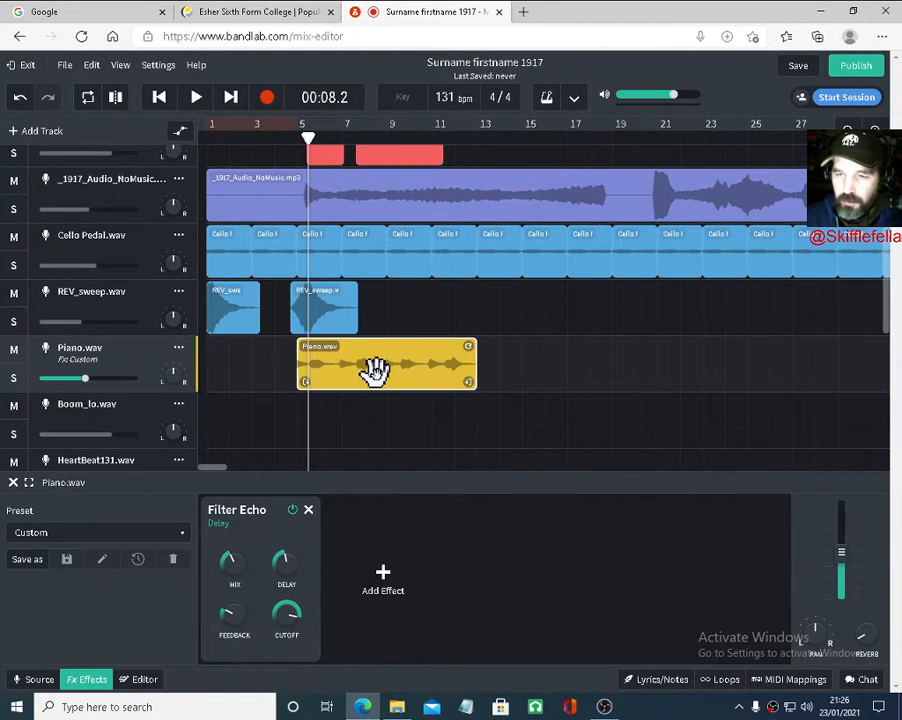
pyautogui.moveTo(375, 370); pyautogui.dragTo(557, 357)
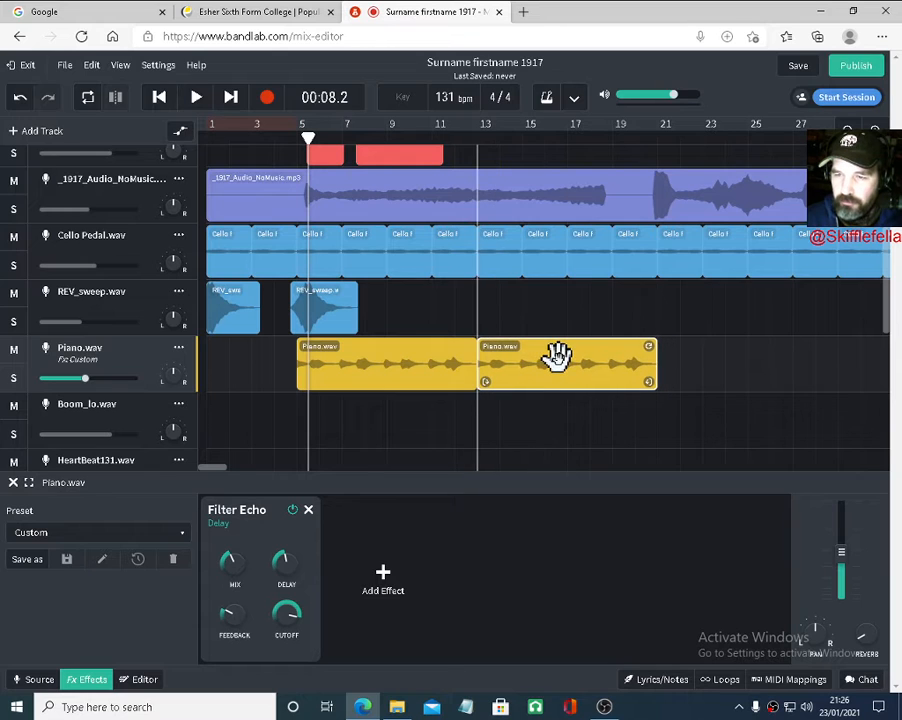
# Play from bar 5, raise the Filter Echo's mix and feedback, and lower the Piano track's volume slightly
pyautogui.press('space')
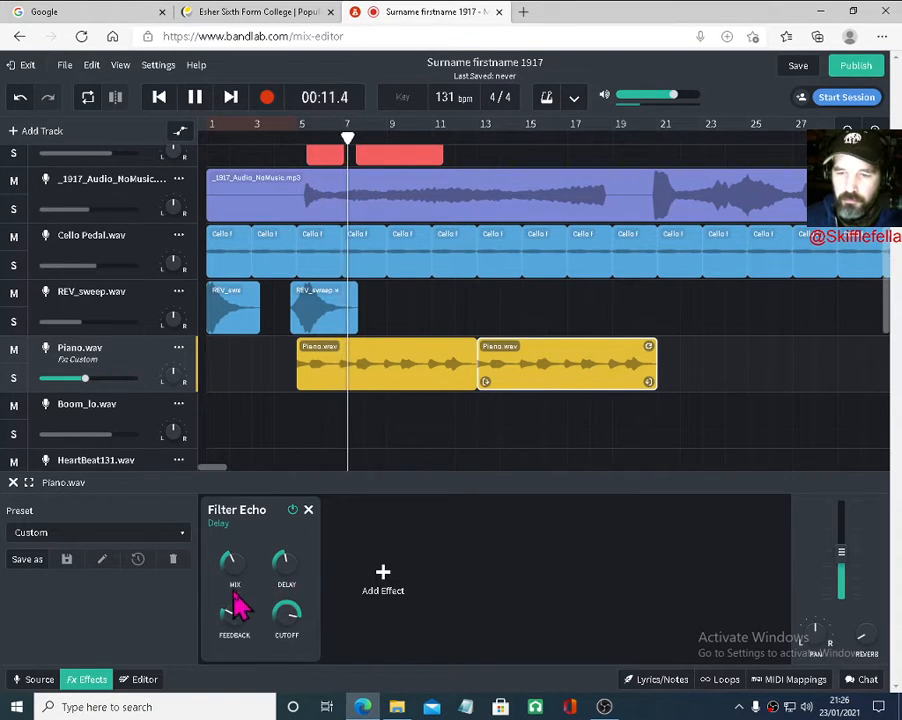
pyautogui.moveTo(233, 612); pyautogui.dragTo(240, 545)
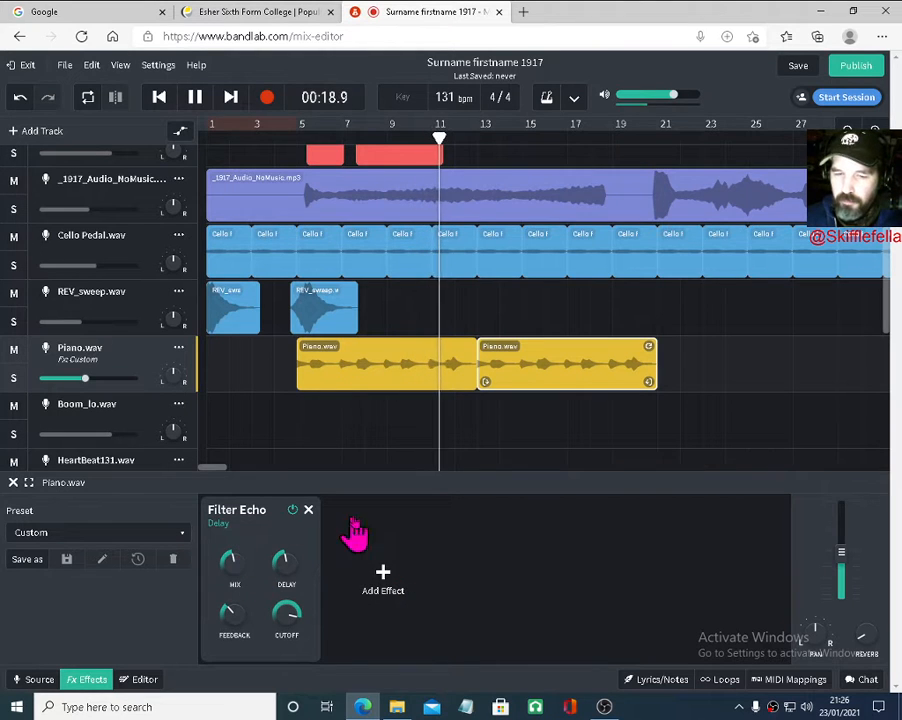
pyautogui.click(14, 483)
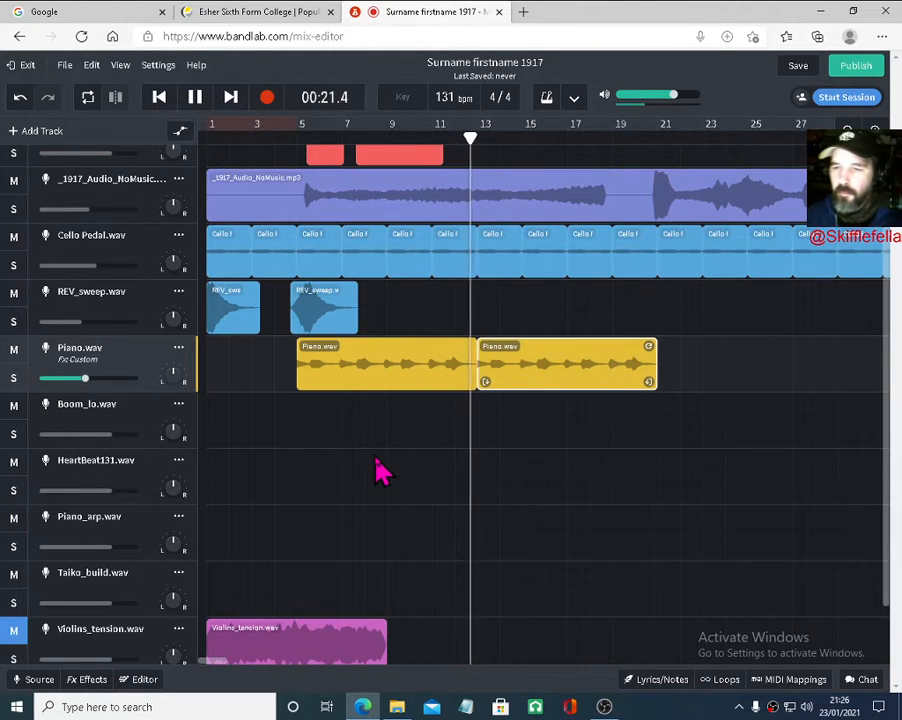
pyautogui.moveTo(86, 379); pyautogui.dragTo(76, 380)
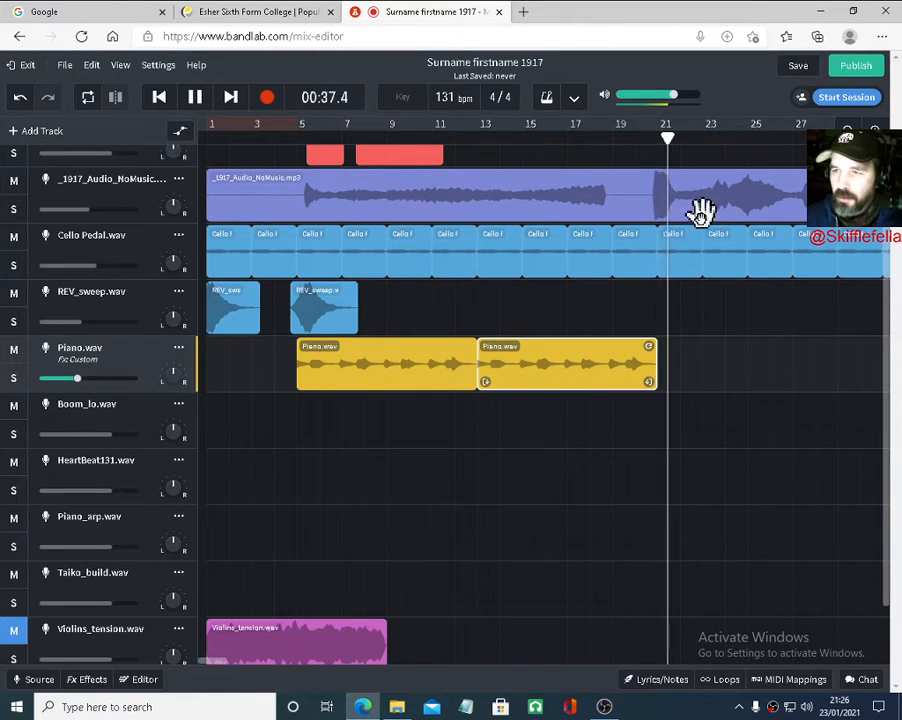
pyautogui.press('space')
# Copy the second REV_sweep clip to about bar 19.5 and reverse the copy
pyautogui.click(328, 313)
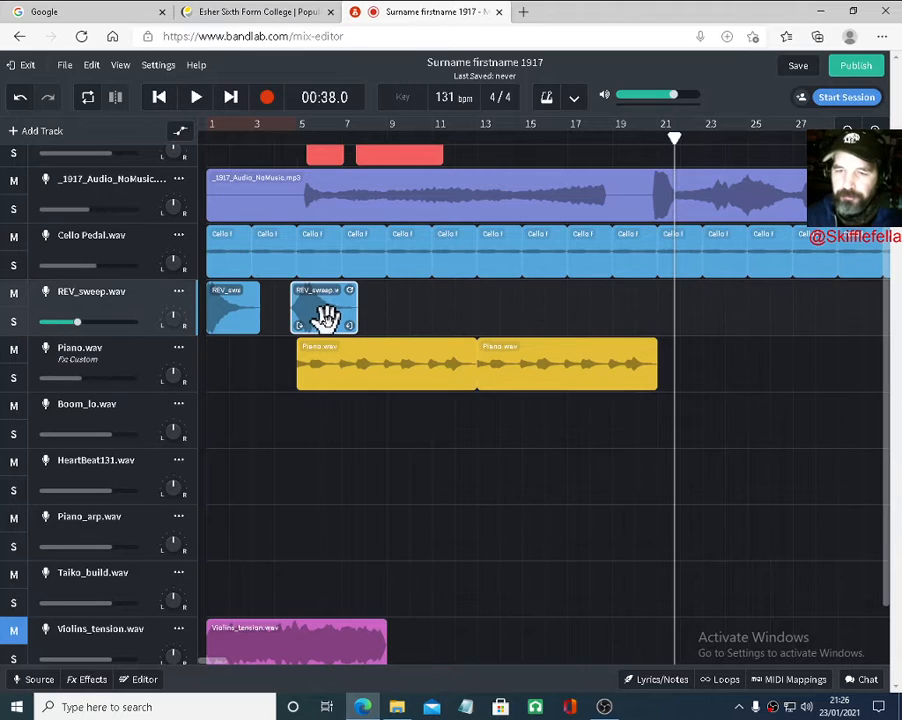
pyautogui.moveTo(328, 313); pyautogui.dragTo(657, 305)
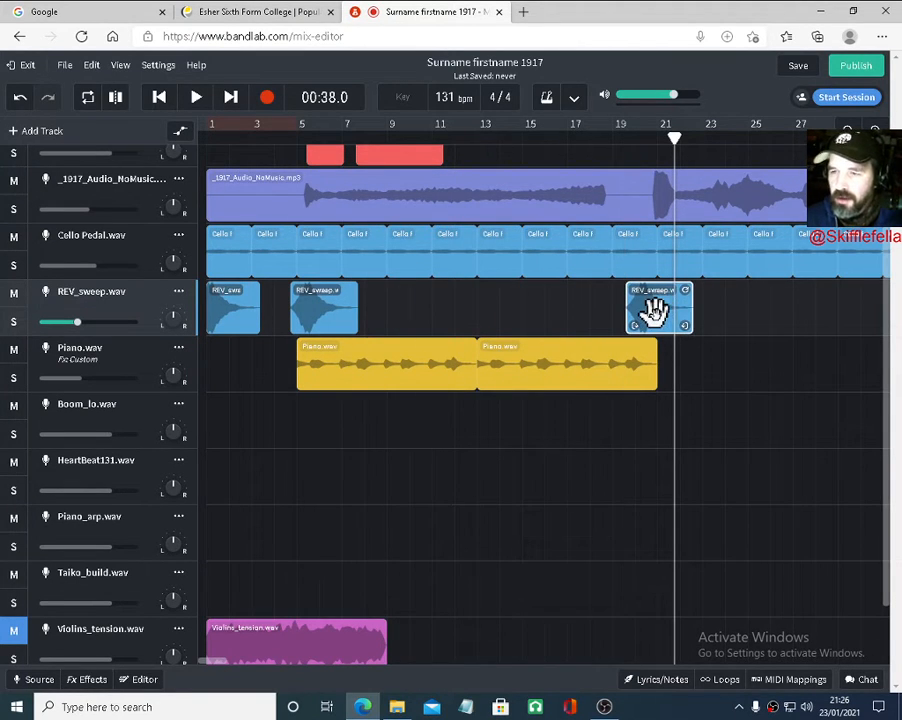
pyautogui.click(143, 683)
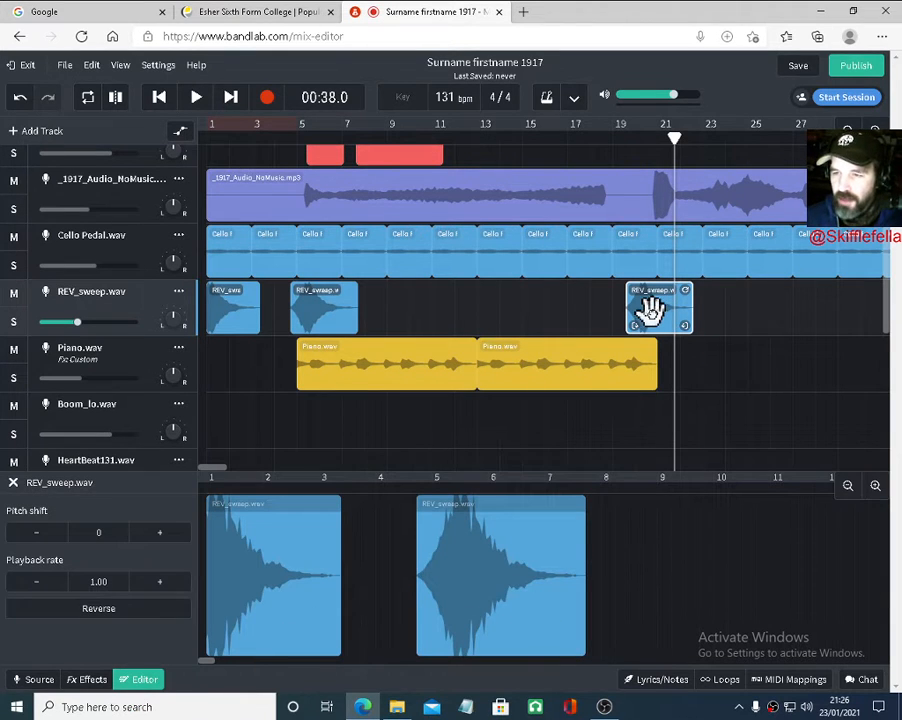
pyautogui.moveTo(214, 664); pyautogui.dragTo(240, 668)
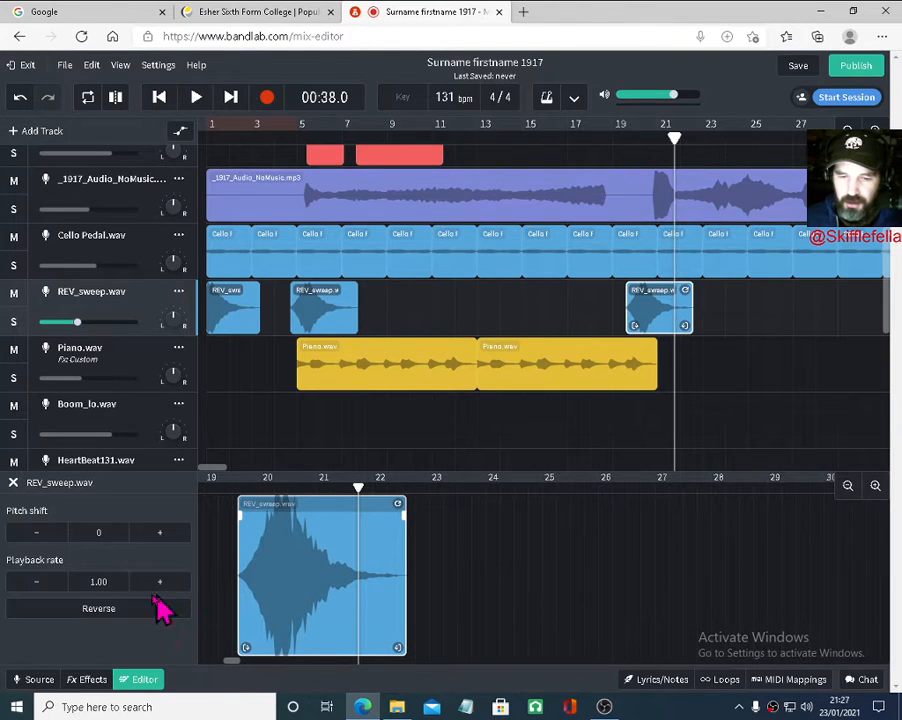
pyautogui.click(116, 610)
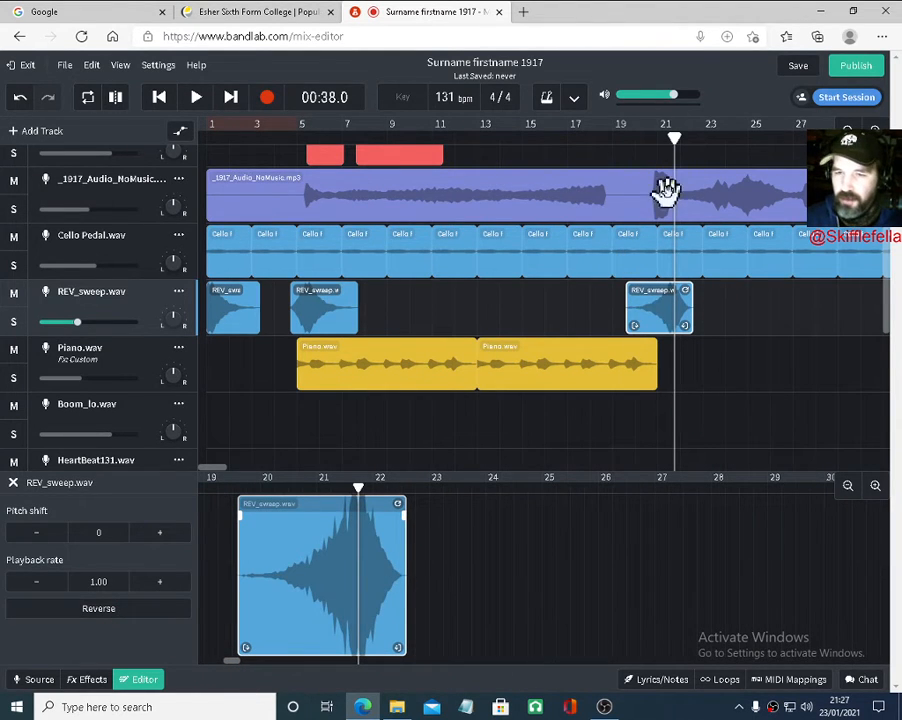
# Move the reversed REV_sweep clip to start at bar 19 and lower its track volume to about -12.2 dB during playback
pyautogui.moveTo(673, 138); pyautogui.dragTo(649, 138)
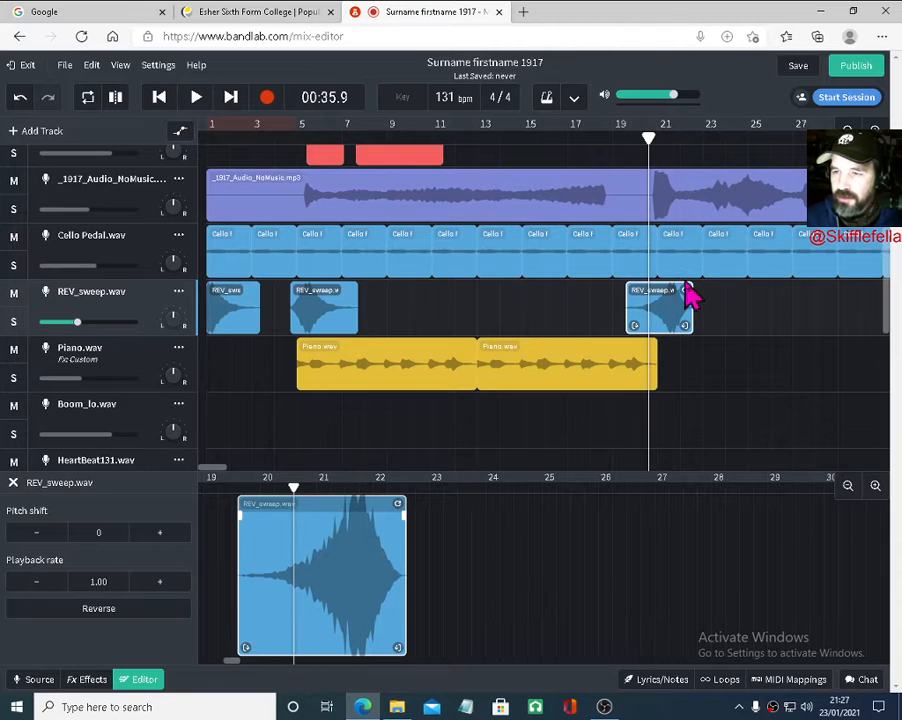
pyautogui.moveTo(668, 312); pyautogui.dragTo(654, 314)
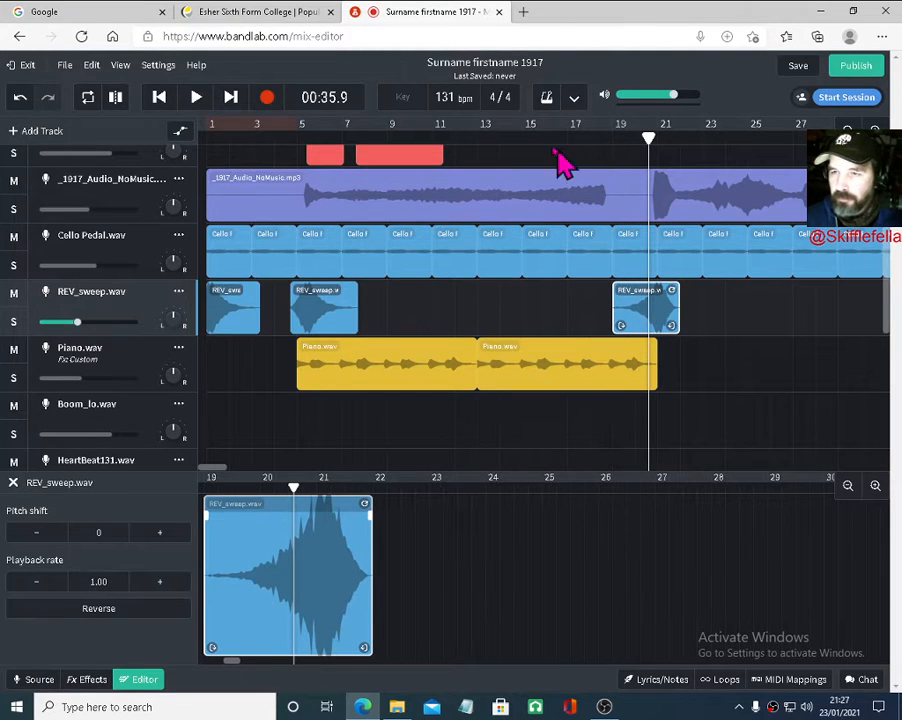
pyautogui.moveTo(649, 138); pyautogui.dragTo(574, 138)
pyautogui.press('space')
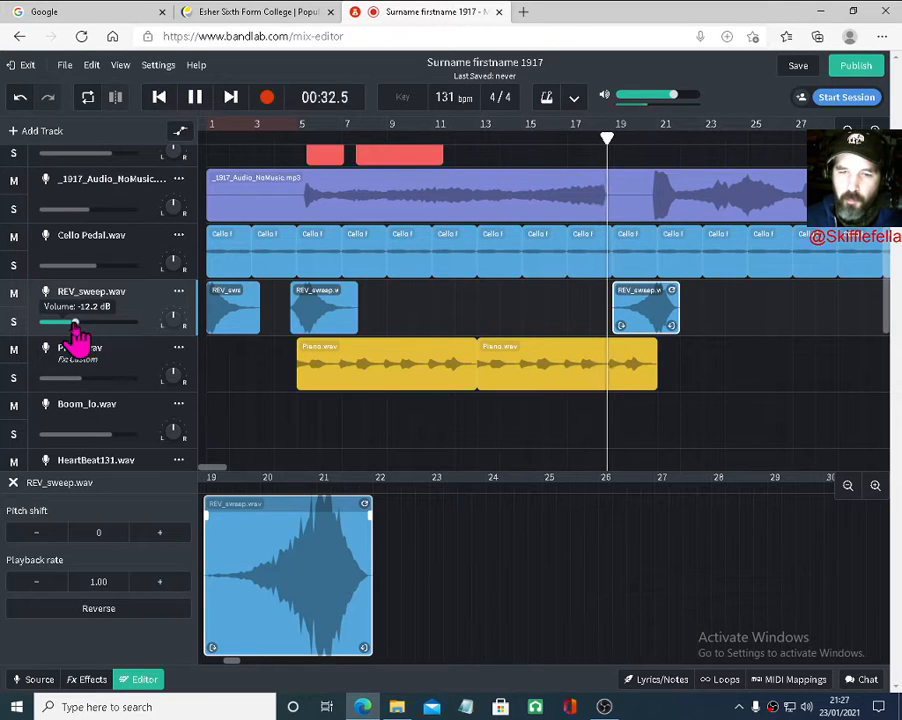
pyautogui.moveTo(74, 325); pyautogui.dragTo(73, 325)
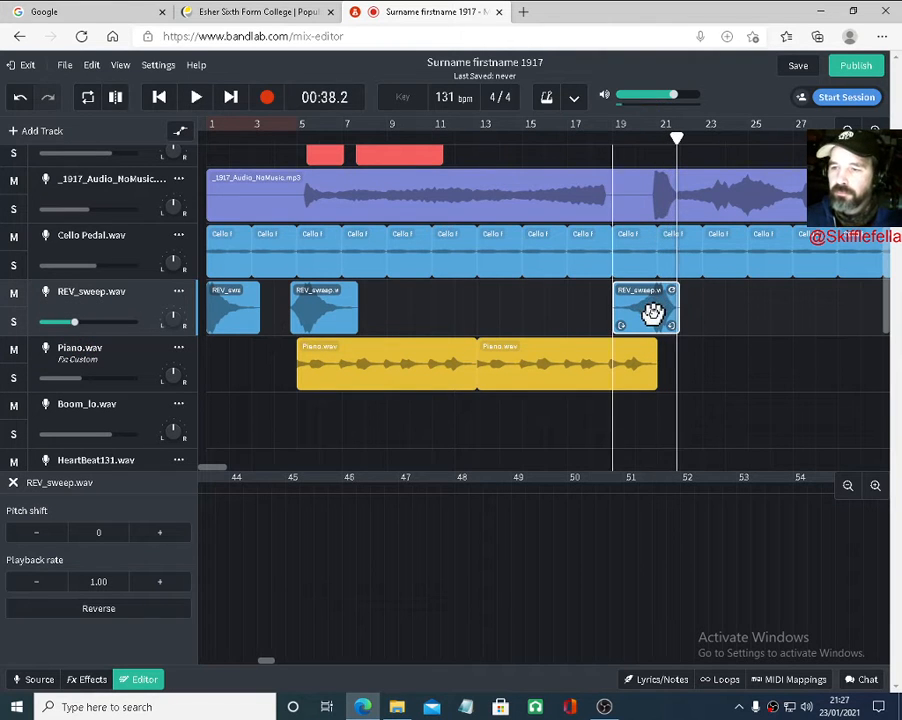
# Nudge the reversed REV_sweep clip slightly earlier so its swell peaks with the trailer audio's hit just before bar 21, checking by playback
pyautogui.moveTo(652, 314); pyautogui.dragTo(644, 310)
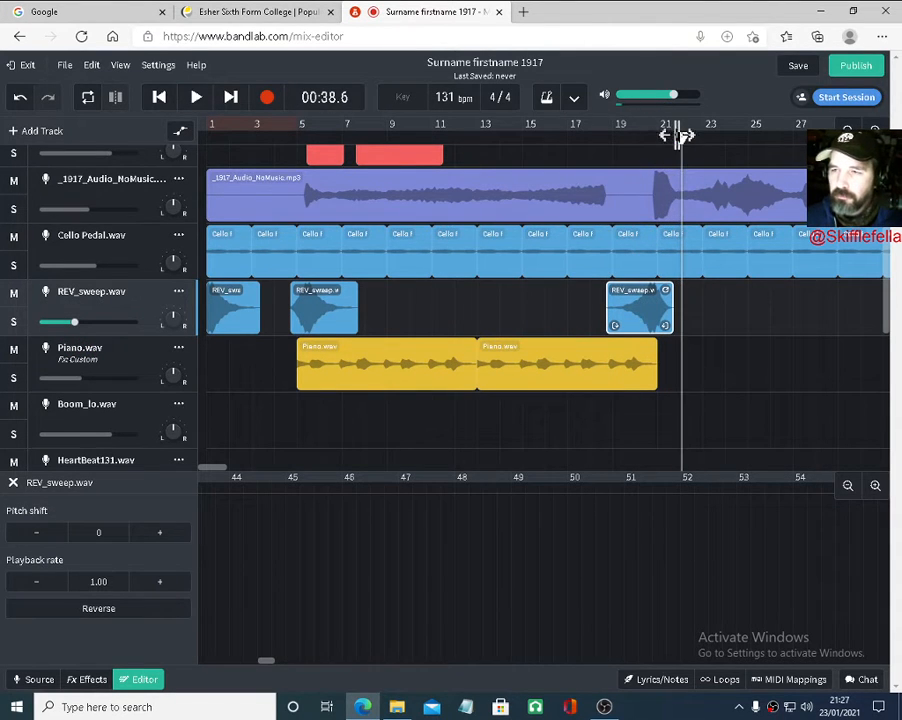
pyautogui.moveTo(677, 136); pyautogui.dragTo(602, 144)
pyautogui.press('space')
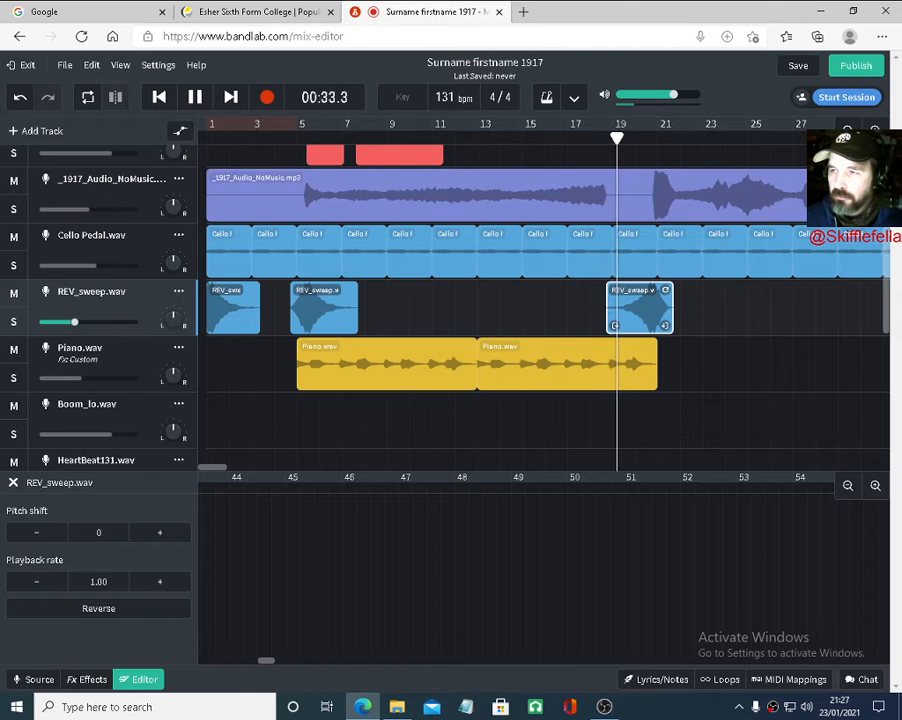
pyautogui.click(875, 131)
pyautogui.click(875, 131)
pyautogui.click(875, 131)
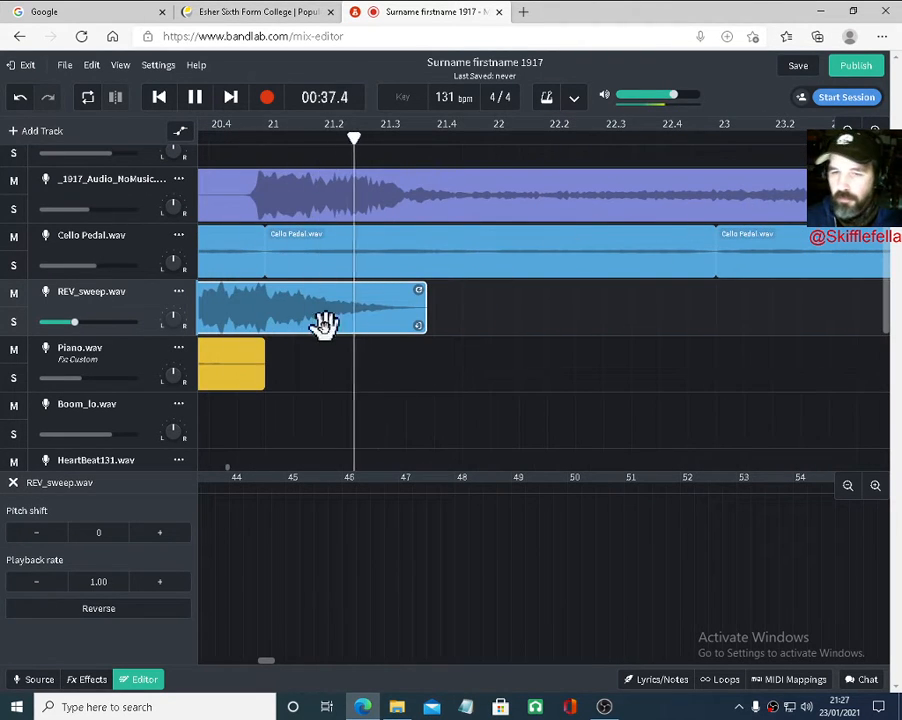
pyautogui.press('space')
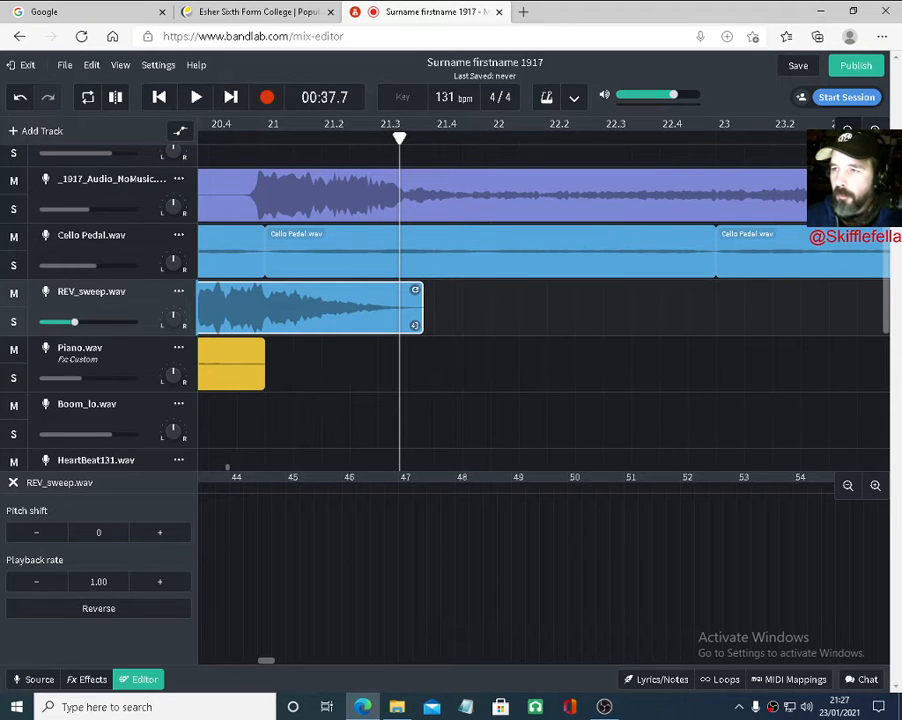
# Play from about bar 18 to bar 24 to check how the reversed sweep leads into the following section
pyautogui.click(848, 131)
pyautogui.click(848, 131)
pyautogui.click(848, 131)
pyautogui.click(848, 131)
pyautogui.click(848, 131)
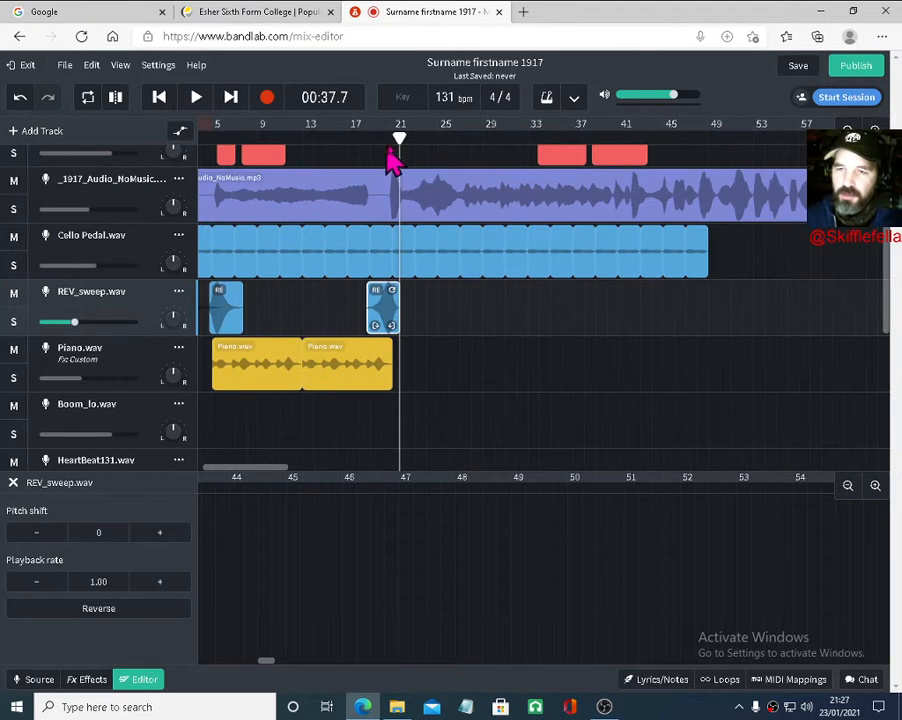
pyautogui.moveTo(398, 136); pyautogui.dragTo(366, 136)
pyautogui.press('space')
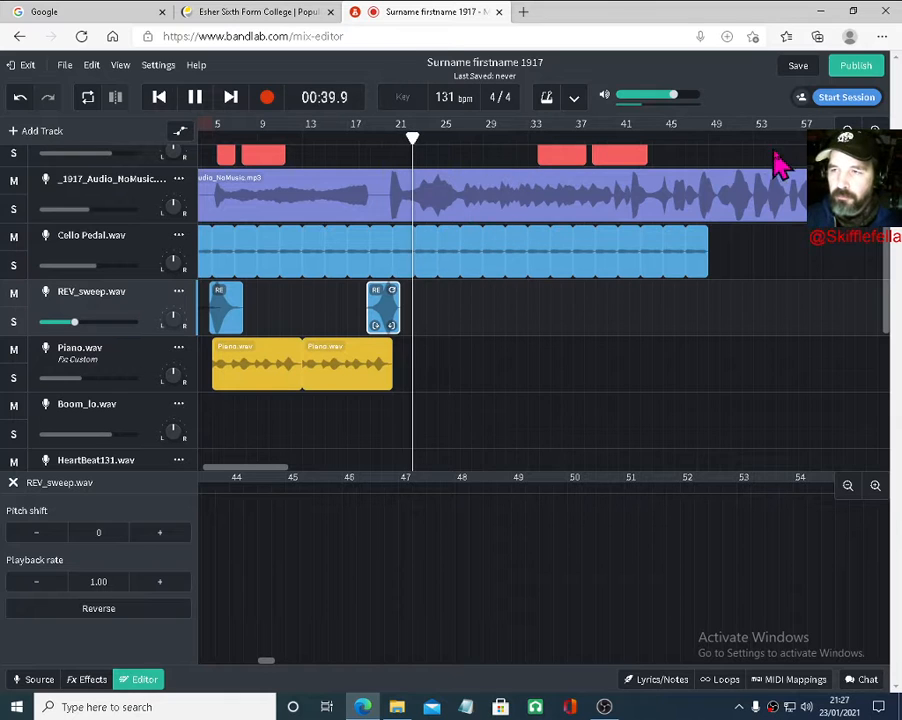
pyautogui.click(875, 131)
pyautogui.click(875, 131)
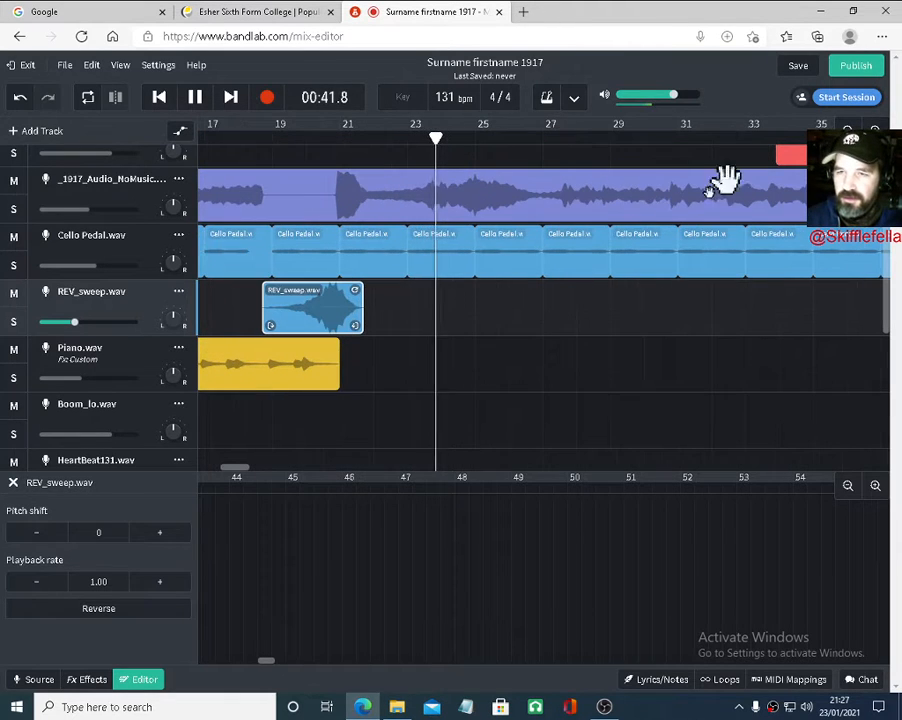
pyautogui.press('space')
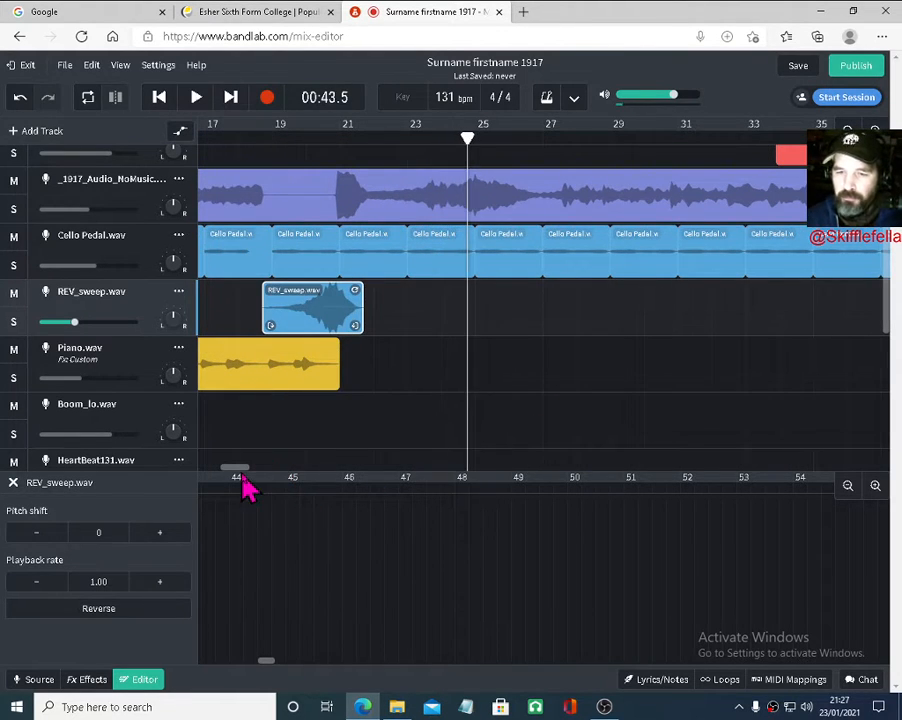
# Close the clip editor and move the Piano_arp track directly below the Piano track
pyautogui.moveTo(241, 469); pyautogui.dragTo(235, 475)
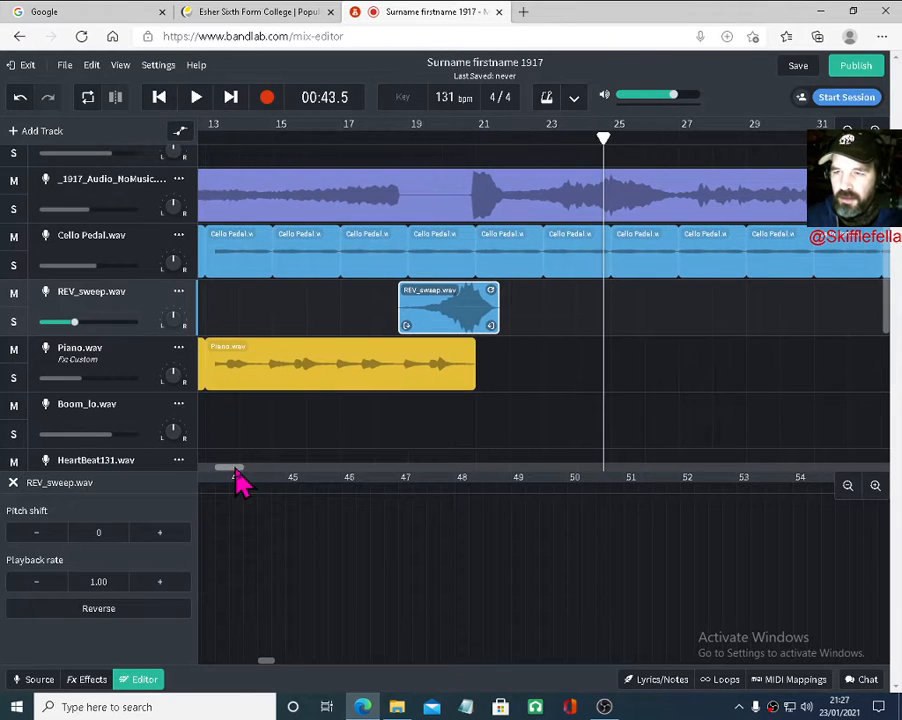
pyautogui.click(305, 376)
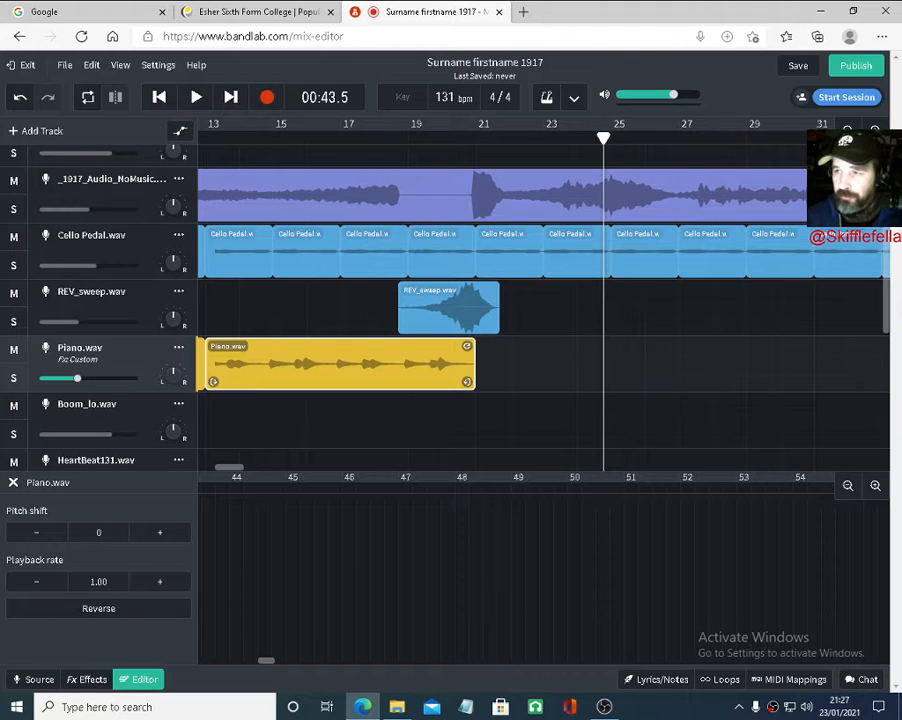
pyautogui.click(13, 483)
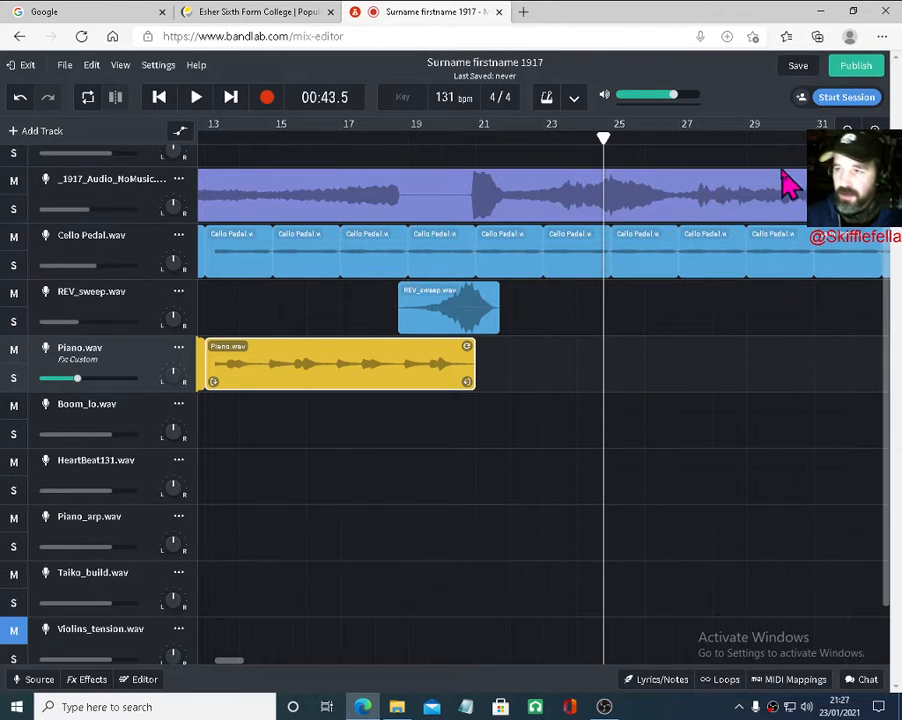
pyautogui.click(847, 131)
pyautogui.click(847, 131)
pyautogui.click(847, 131)
pyautogui.click(847, 131)
pyautogui.click(847, 131)
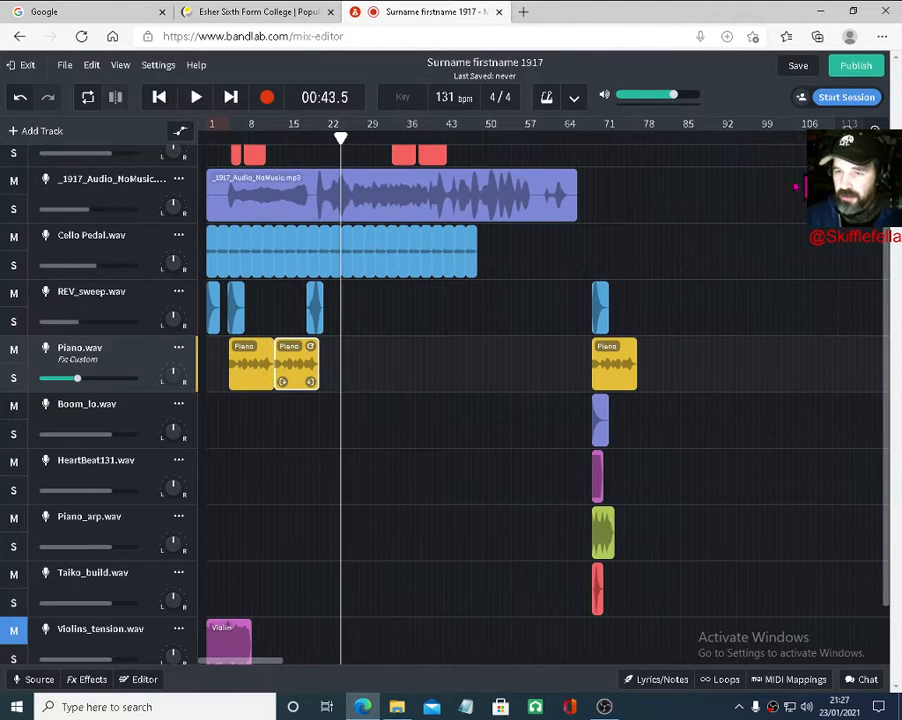
pyautogui.moveTo(103, 540); pyautogui.dragTo(298, 430)
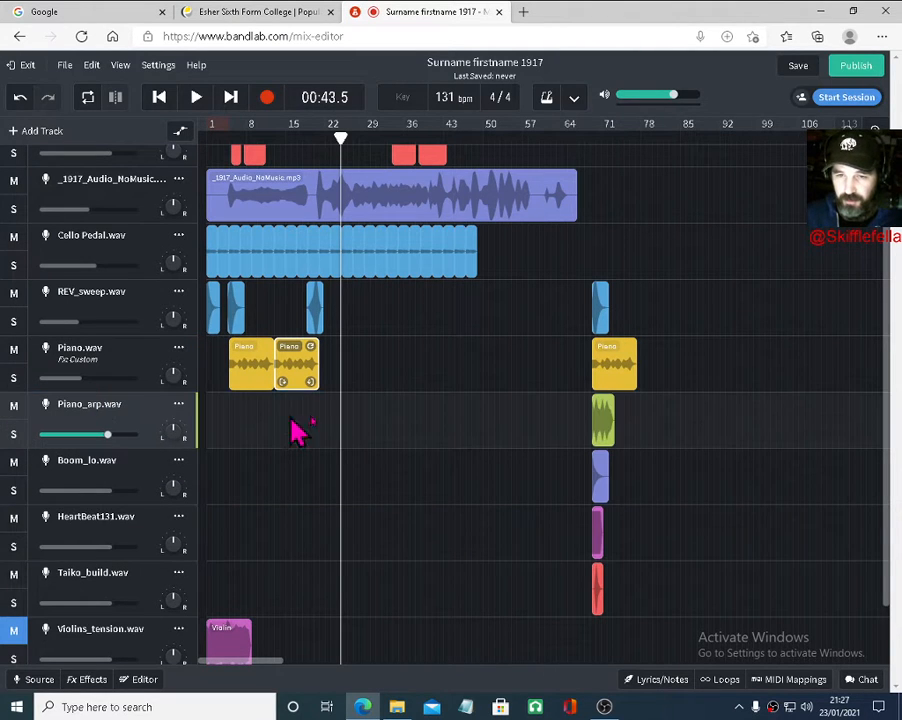
# Place four back-to-back Piano_arp copies starting between bars 24 and 25, and clear the Cello Pedal clips from there to about bar 35
pyautogui.moveTo(598, 426); pyautogui.dragTo(418, 424)
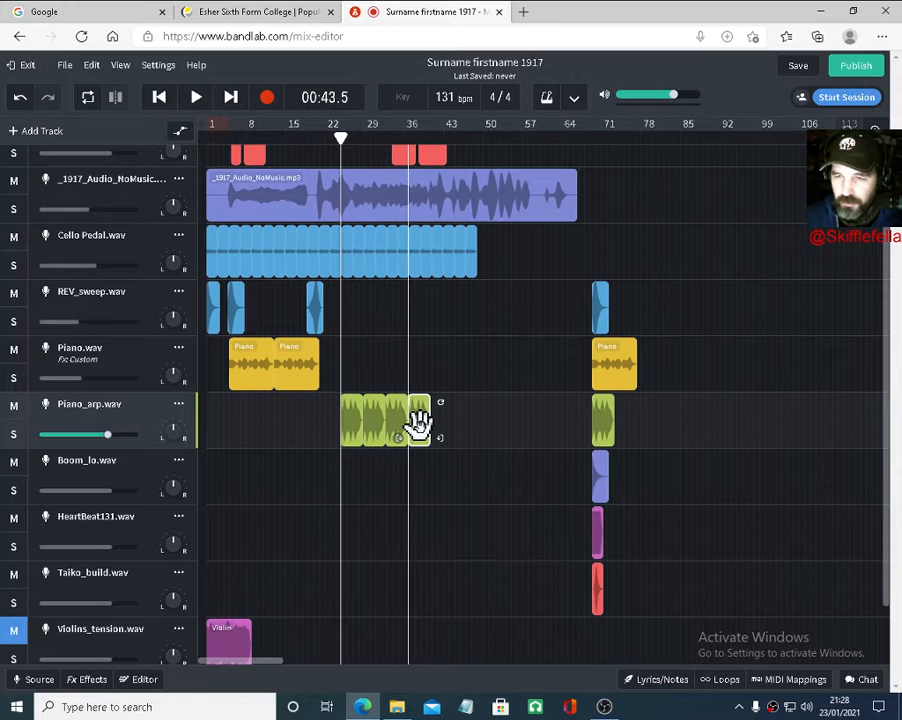
pyautogui.click(350, 257)
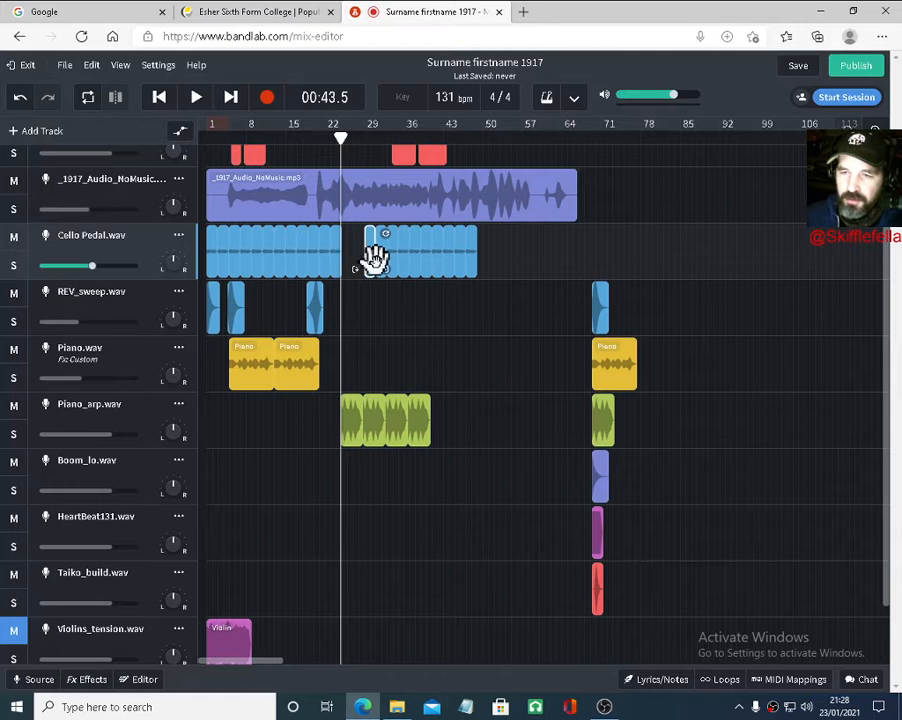
pyautogui.moveTo(373, 258); pyautogui.dragTo(379, 262)
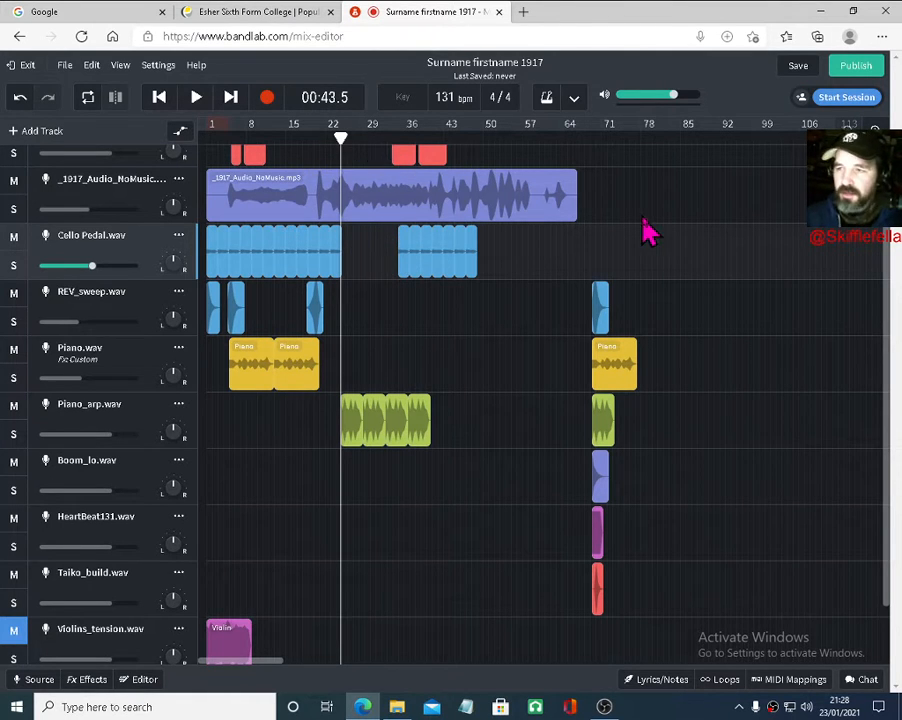
# Play the transition from about bar 18 and delete the two Cello Pedal clips remaining between about bars 21 and 25
pyautogui.moveTo(340, 132); pyautogui.dragTo(308, 134)
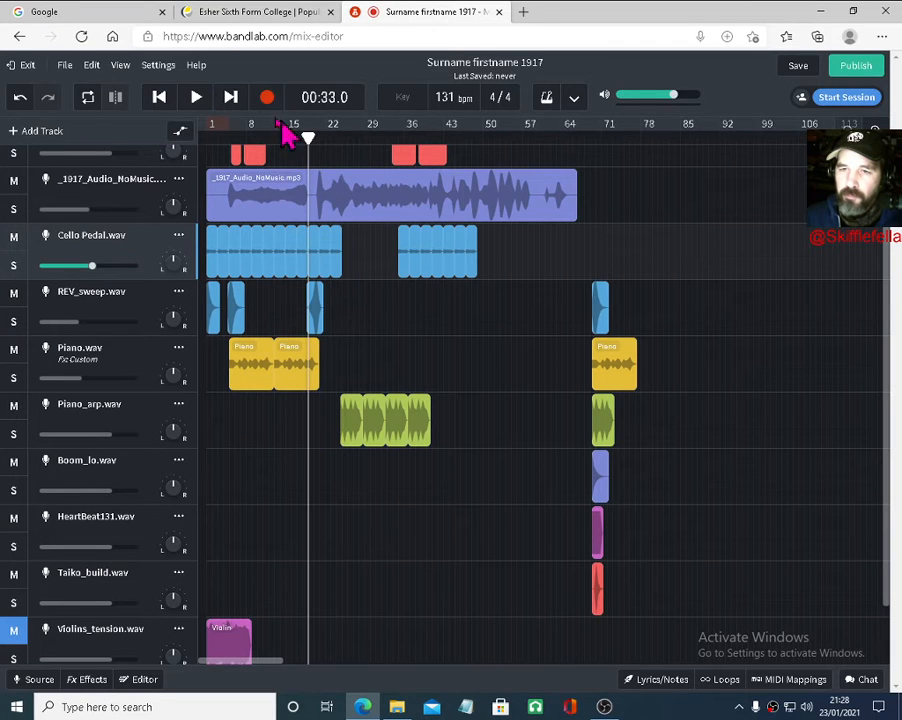
pyautogui.click(196, 98)
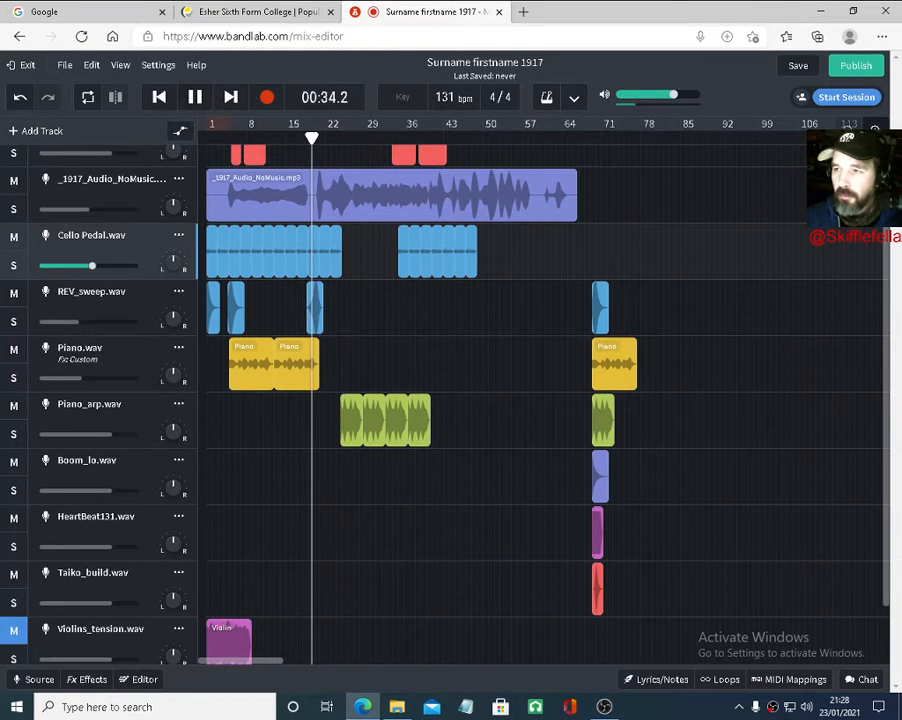
pyautogui.click(875, 130)
pyautogui.click(875, 130)
pyautogui.click(875, 130)
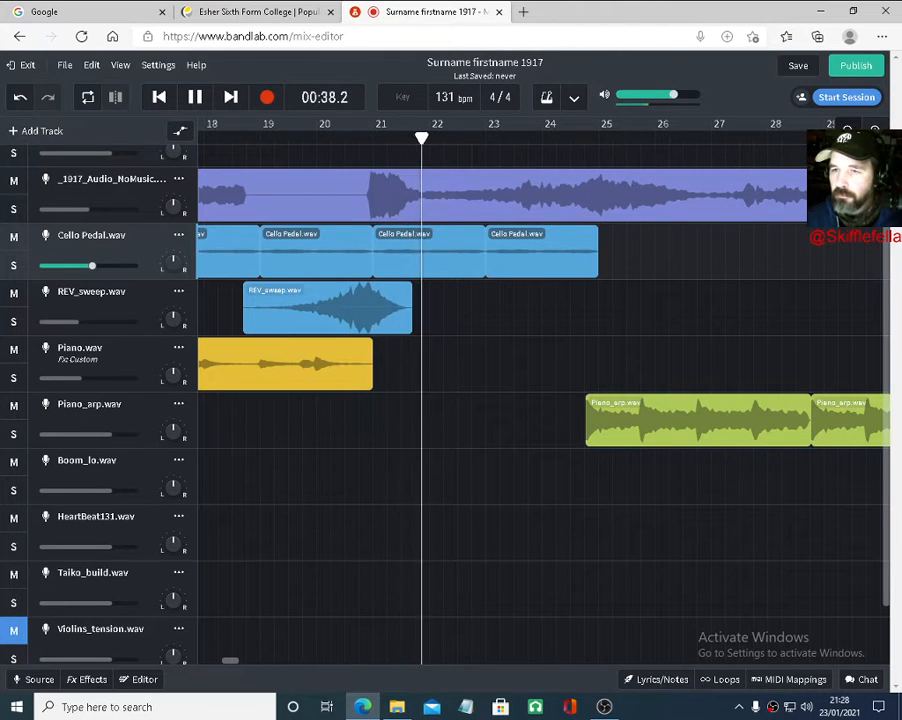
pyautogui.click(848, 130)
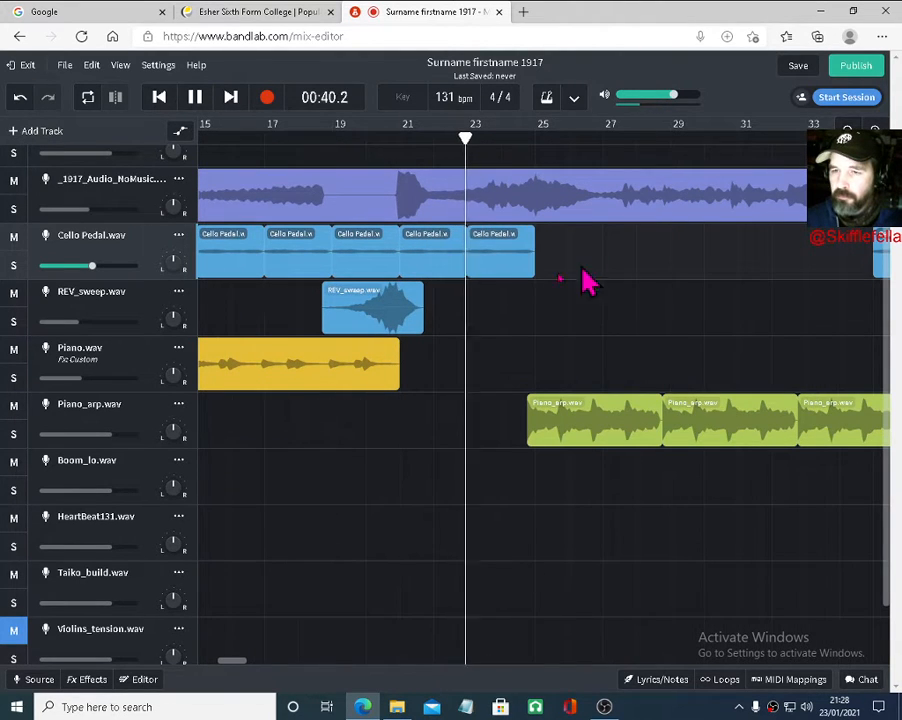
pyautogui.press('space')
pyautogui.moveTo(490, 256); pyautogui.dragTo(443, 265)
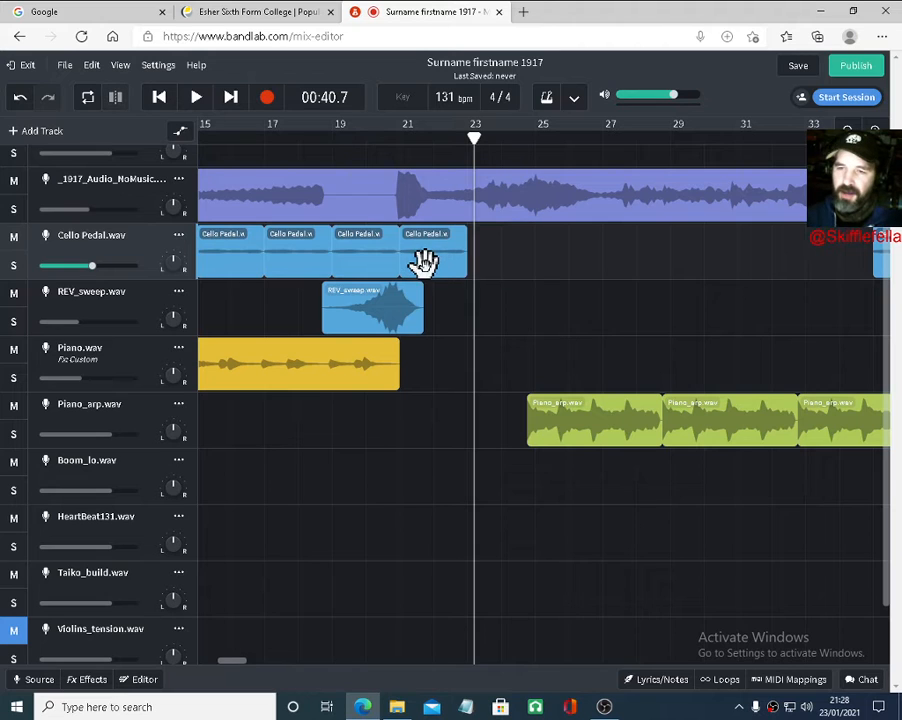
pyautogui.press('Delete')
# Replay from about bar 19 and lower the Piano_arp track volume to balance it with the trailer audio
pyautogui.moveTo(475, 133); pyautogui.dragTo(333, 142)
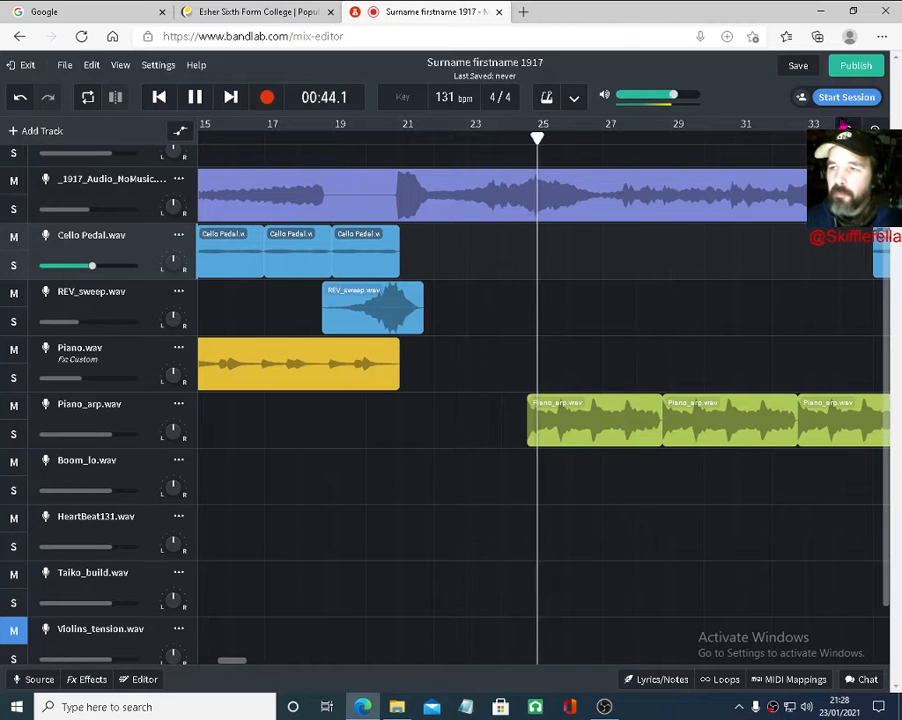
pyautogui.click(847, 130)
pyautogui.click(847, 130)
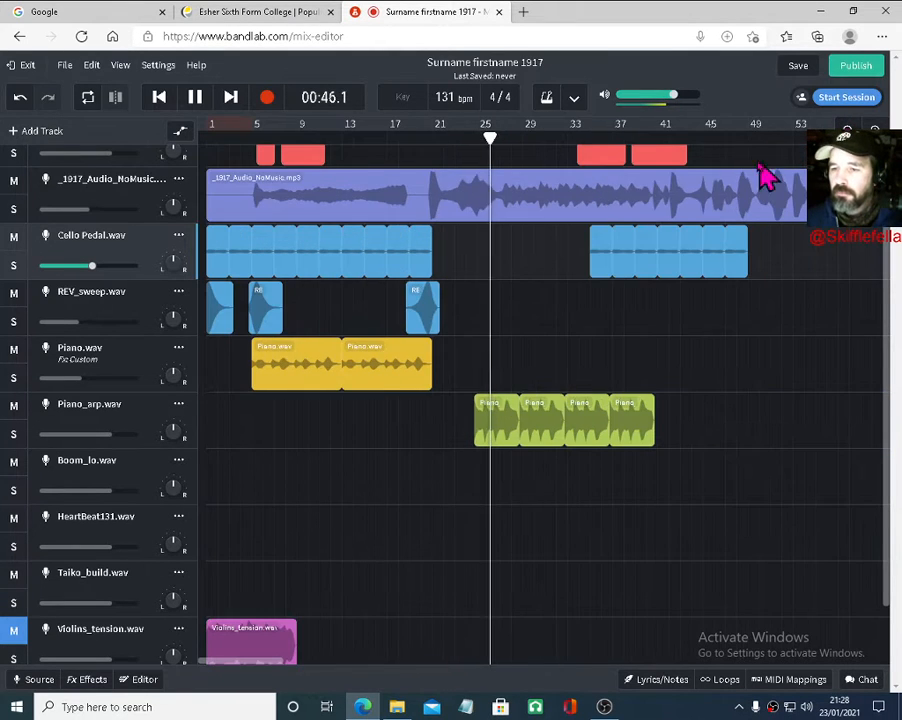
pyautogui.moveTo(112, 450); pyautogui.dragTo(85, 452)
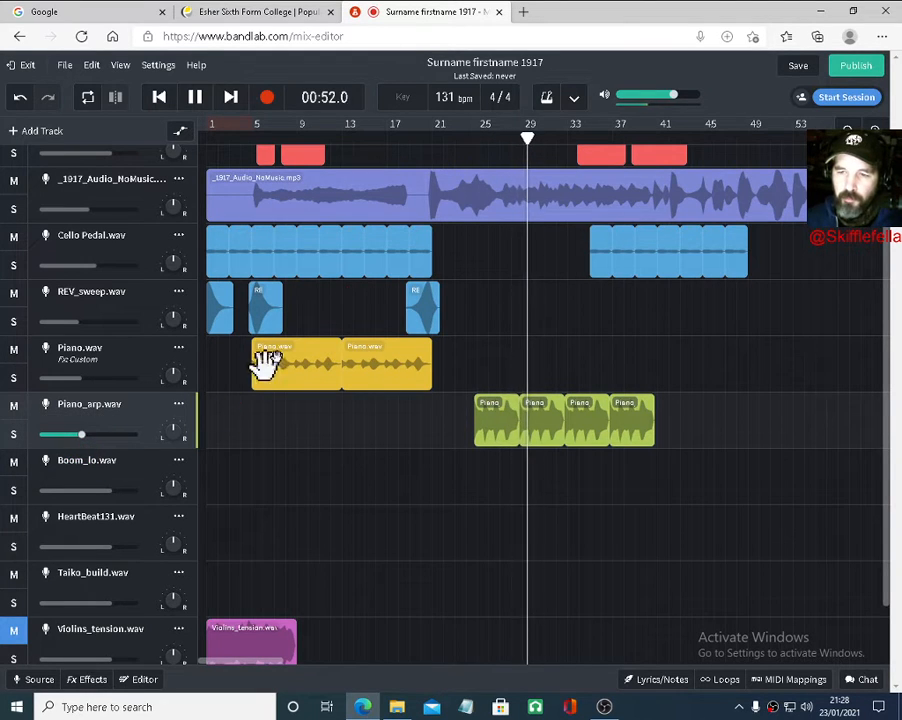
pyautogui.press('space')
# Copy the REV_sweep clip near bar 5 to just before bar 24, lining its swell up with the first Piano_arp clip
pyautogui.click(267, 310)
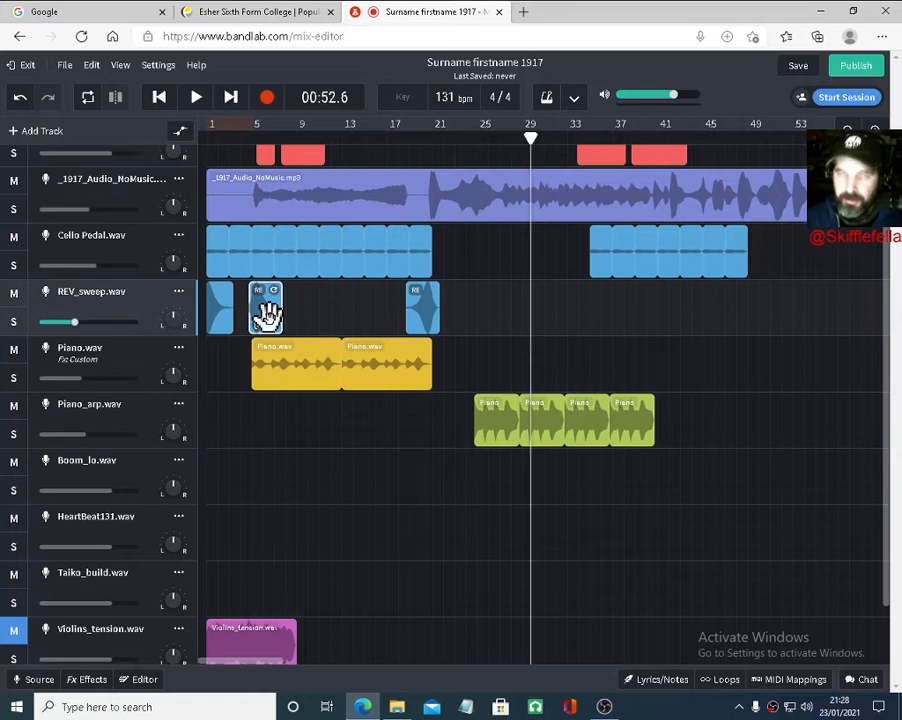
pyautogui.moveTo(265, 310); pyautogui.dragTo(482, 302)
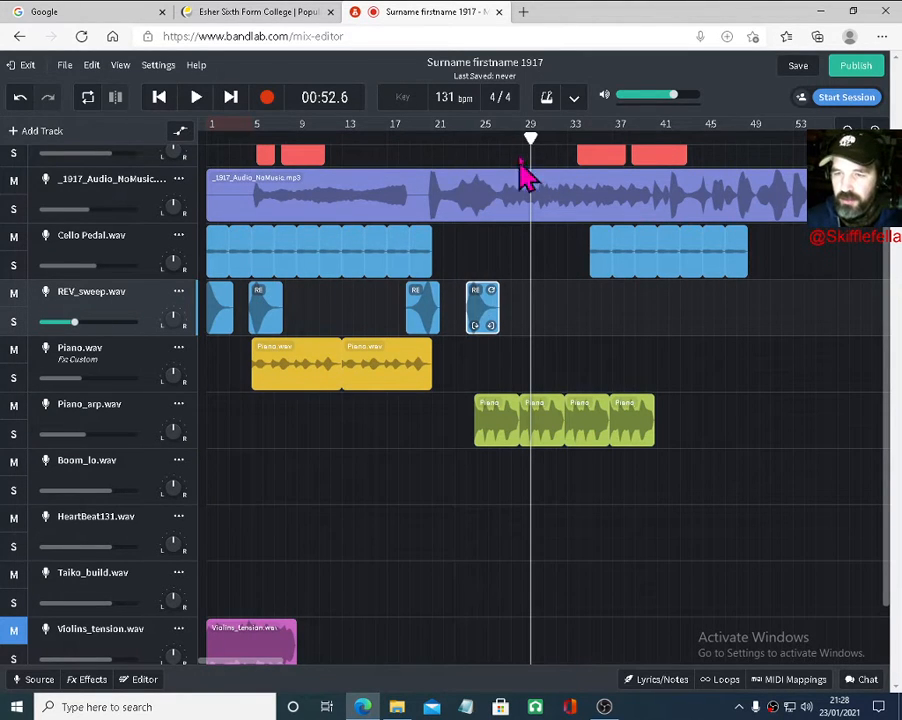
pyautogui.moveTo(530, 140); pyautogui.dragTo(473, 153)
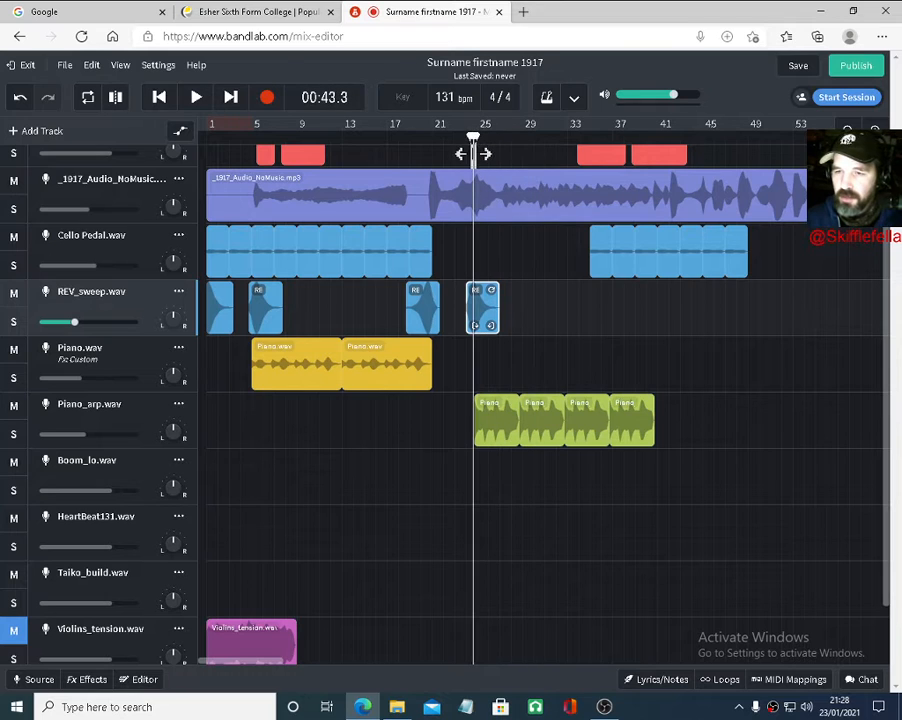
pyautogui.click(875, 129)
pyautogui.click(875, 129)
pyautogui.click(875, 129)
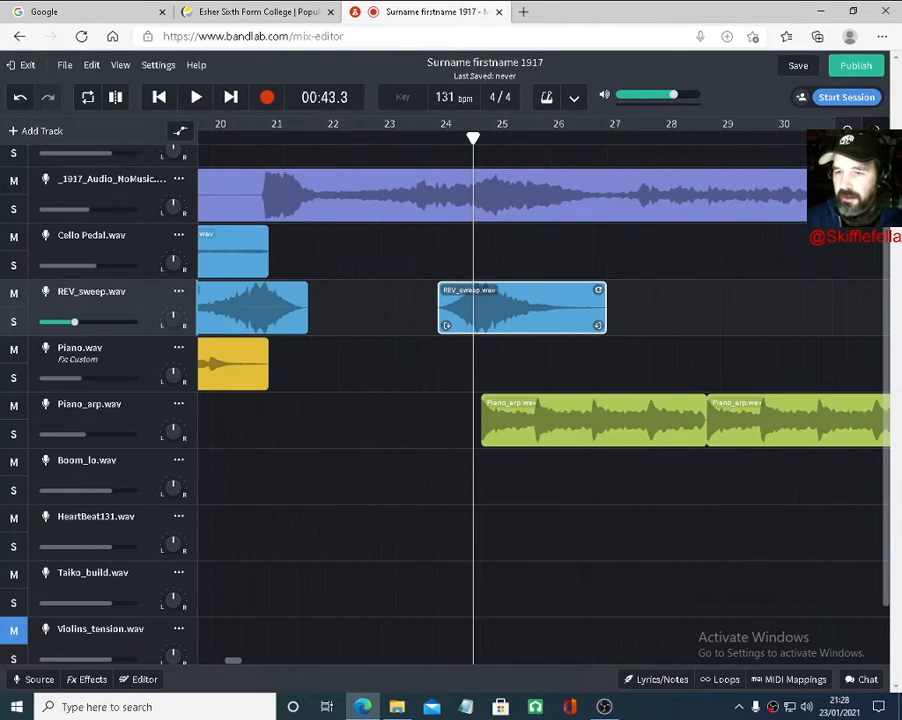
pyautogui.click(875, 129)
pyautogui.moveTo(504, 312)
pyautogui.mouseDown()
pyautogui.moveTo(482, 314)
pyautogui.moveTo(518, 314)
pyautogui.moveTo(507, 318)
pyautogui.mouseUp()
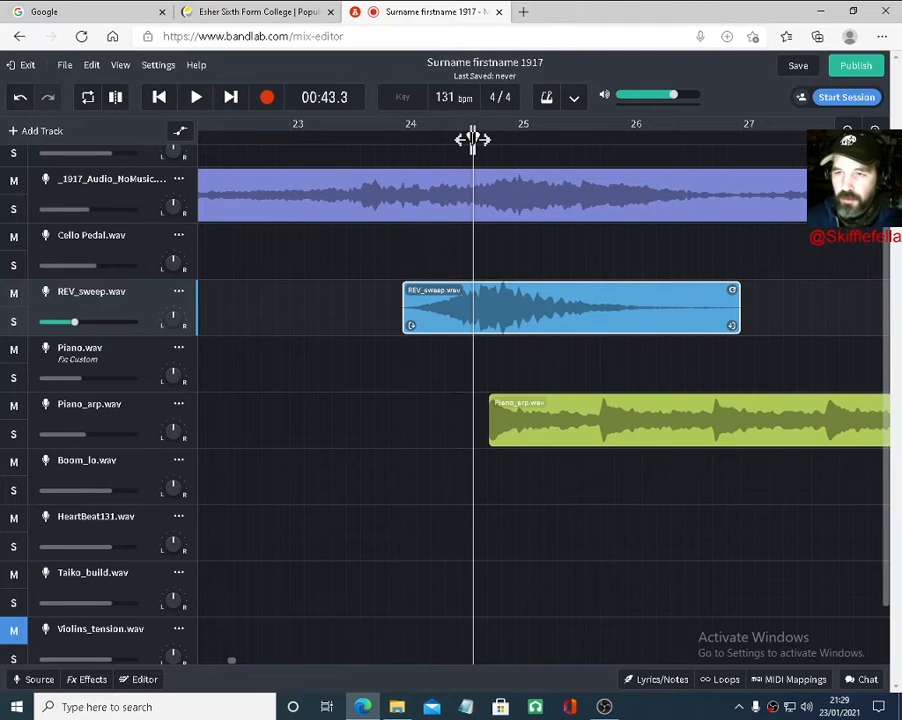
# Nudge the copied REV_sweep clip slightly later to start at bar 24, checking its swell against the Piano_arp entry by playback
pyautogui.moveTo(473, 140); pyautogui.dragTo(304, 175)
pyautogui.press('space')
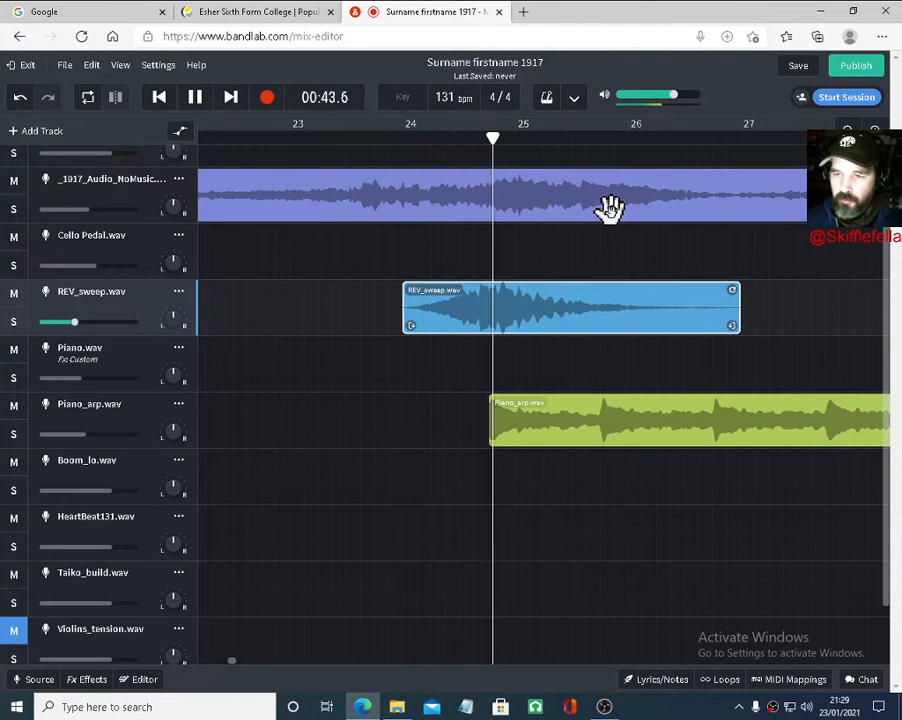
pyautogui.press('space')
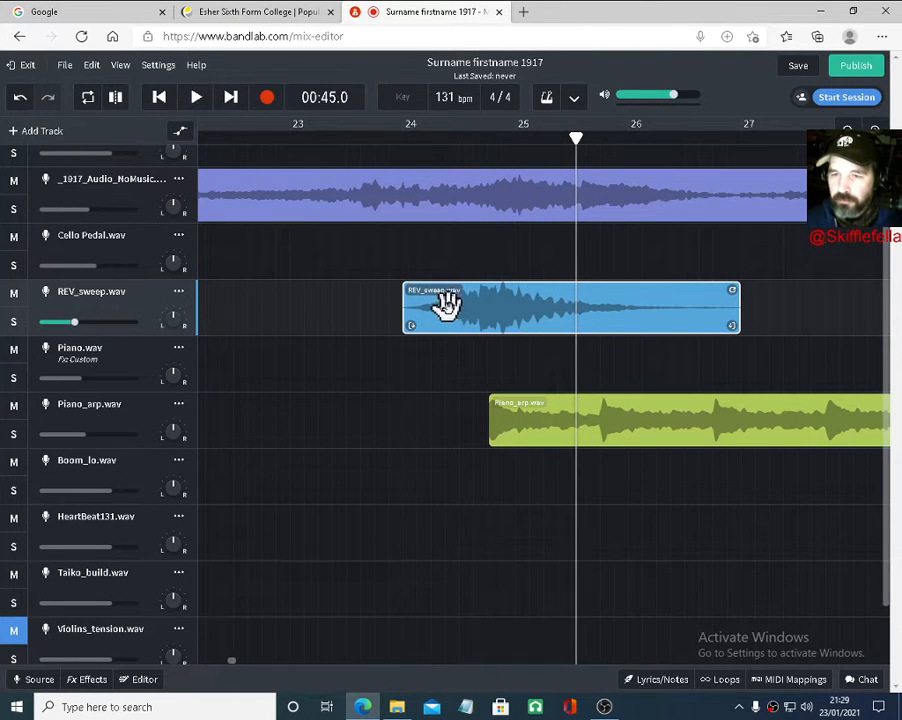
pyautogui.moveTo(447, 310); pyautogui.dragTo(453, 308)
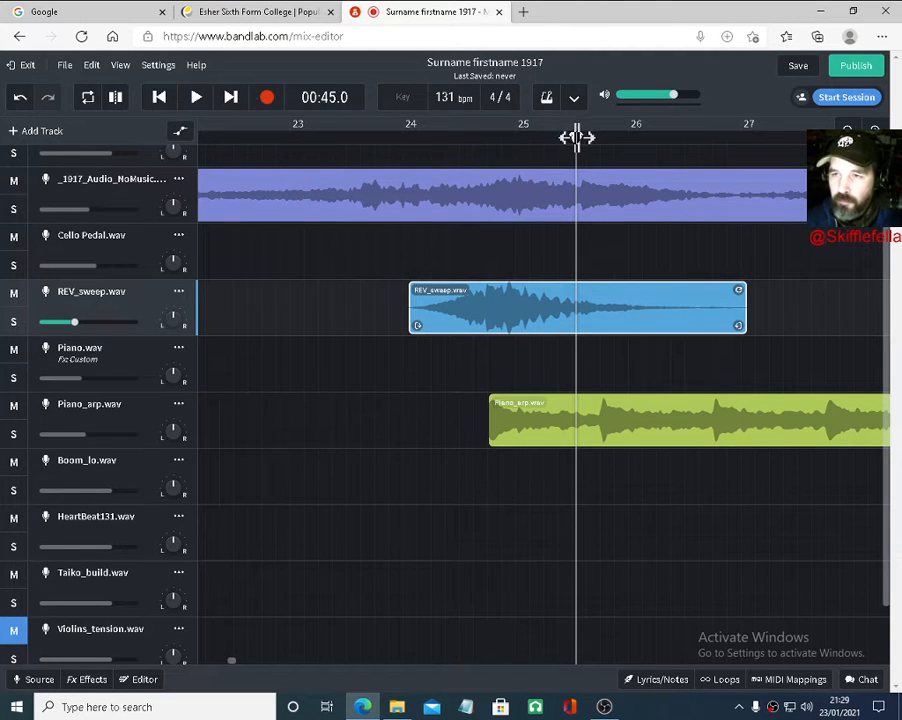
pyautogui.moveTo(576, 138); pyautogui.dragTo(429, 138)
pyautogui.press('space')
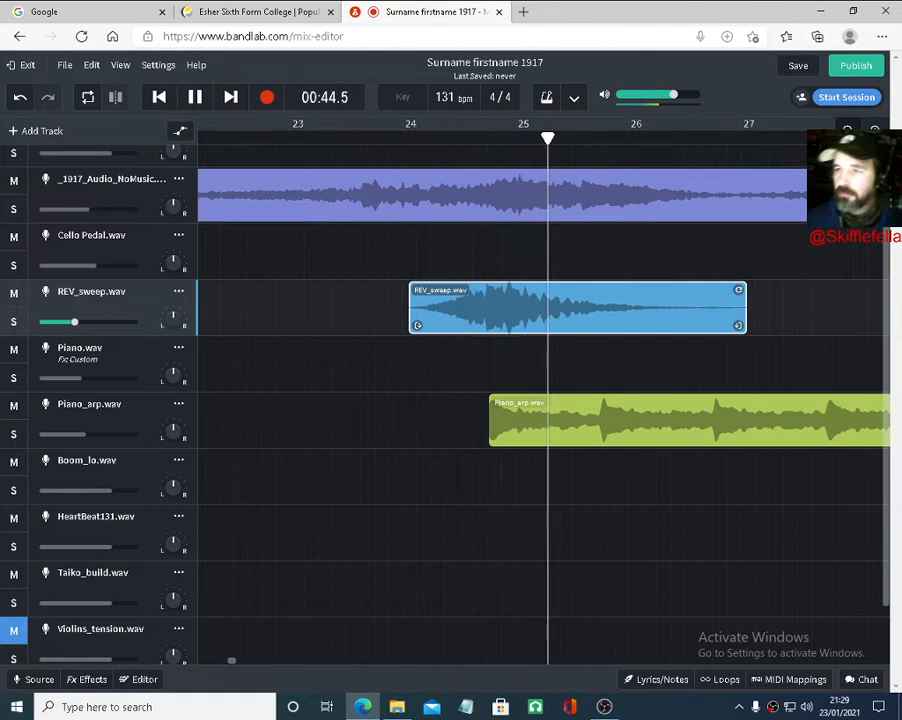
# Play on through the Piano_arp section to about bar 37 and check it against the orders and title time regions
pyautogui.click(847, 130)
pyautogui.click(847, 130)
pyautogui.click(847, 130)
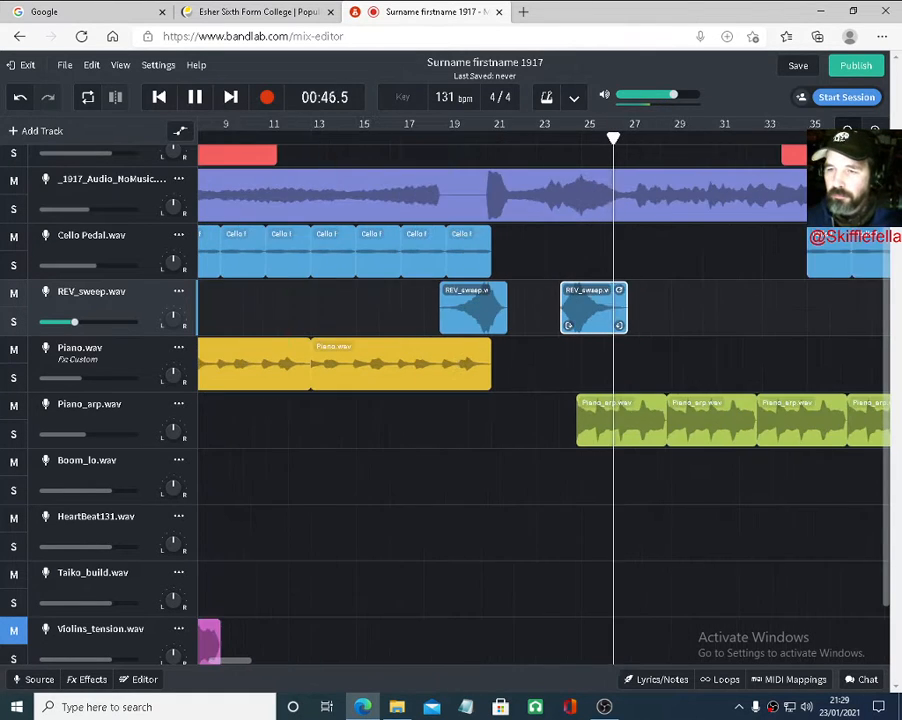
pyautogui.click(847, 130)
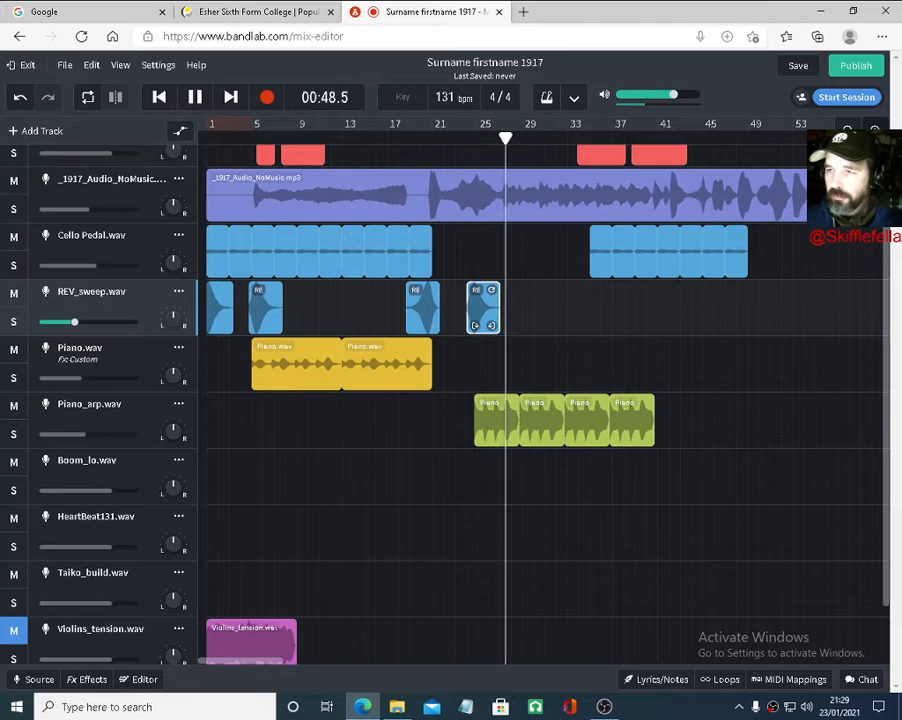
pyautogui.click(875, 130)
pyautogui.click(875, 130)
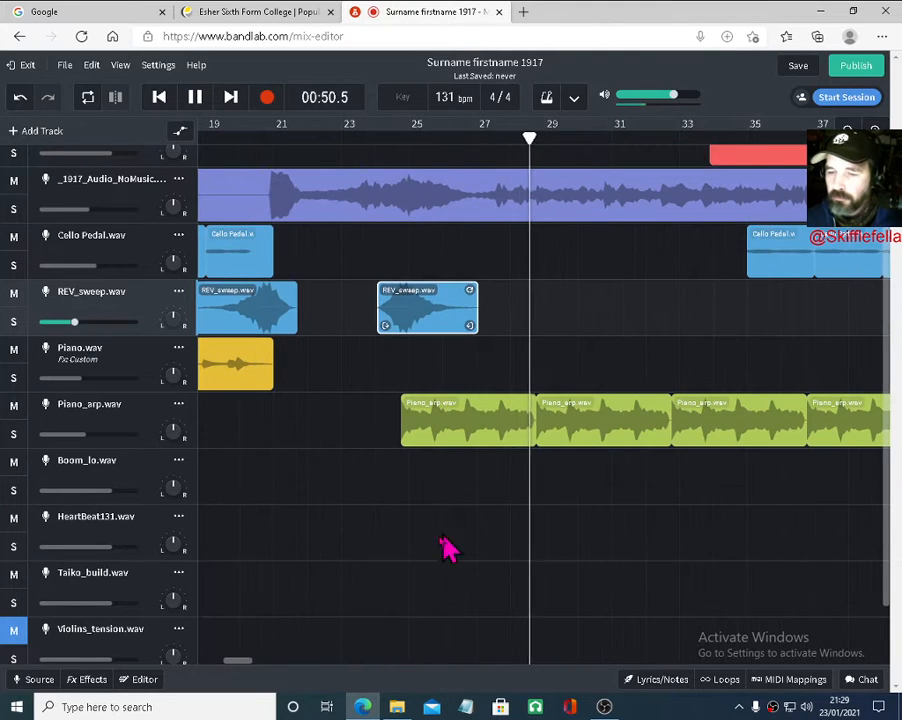
pyautogui.moveTo(240, 668); pyautogui.dragTo(249, 670)
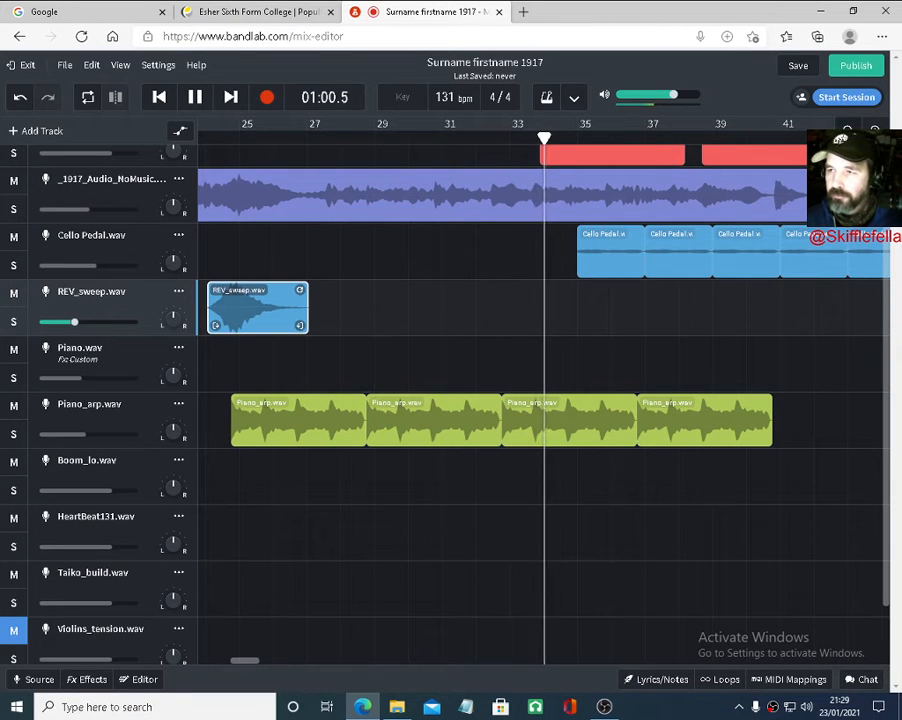
pyautogui.click(847, 129)
pyautogui.scroll(1, 667, 257)
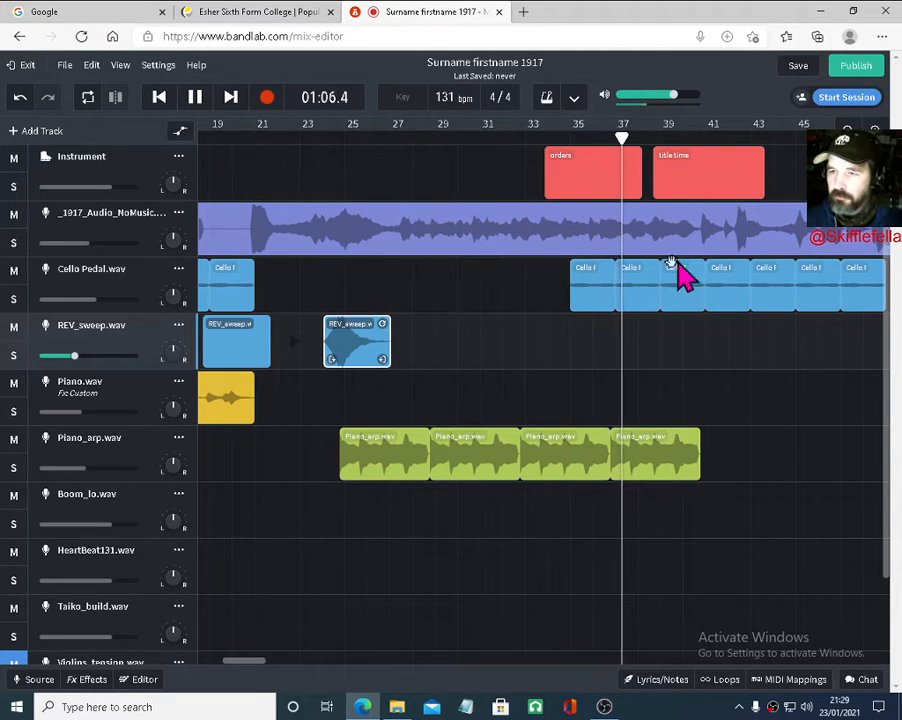
# Move the HeartBeat131 track directly below Piano_arp and copy its clip to the start of the orders region
pyautogui.moveTo(630, 145); pyautogui.dragTo(547, 166)
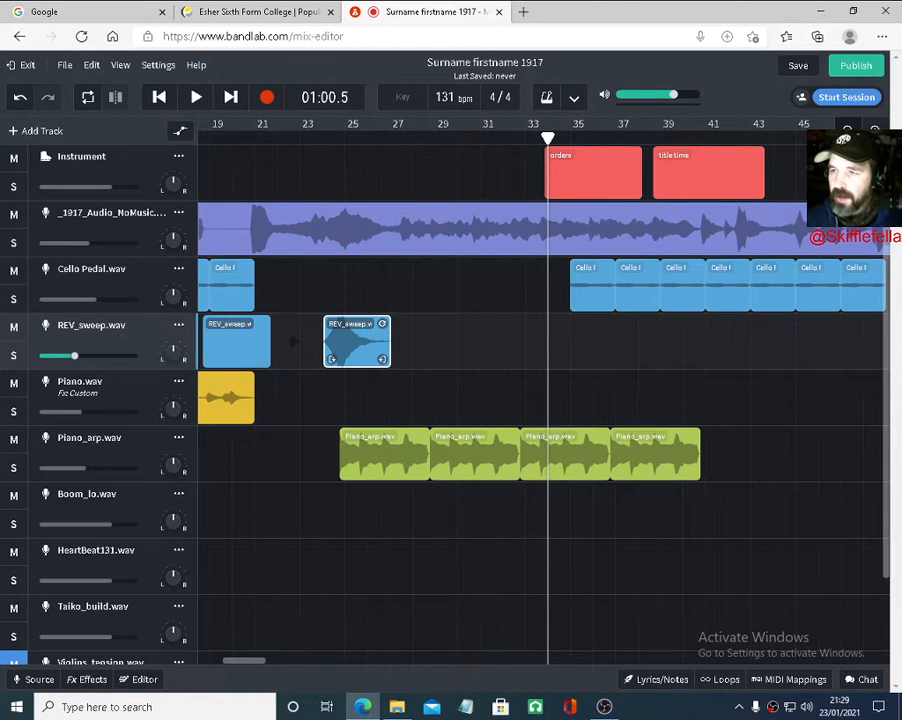
pyautogui.click(847, 132)
pyautogui.click(847, 132)
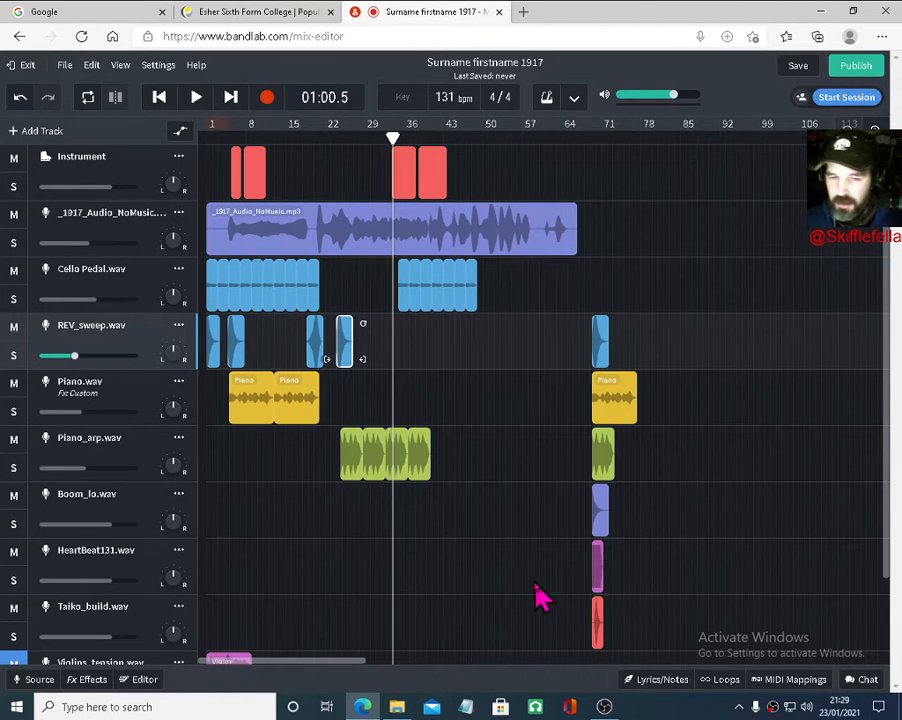
pyautogui.moveTo(113, 575); pyautogui.dragTo(140, 520)
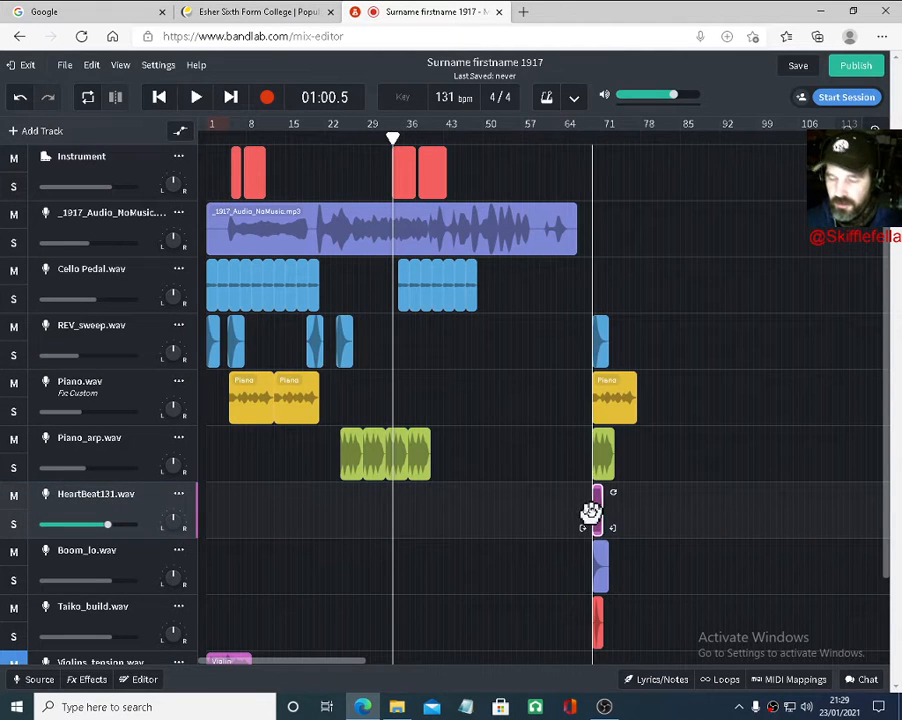
pyautogui.moveTo(591, 512); pyautogui.dragTo(398, 511)
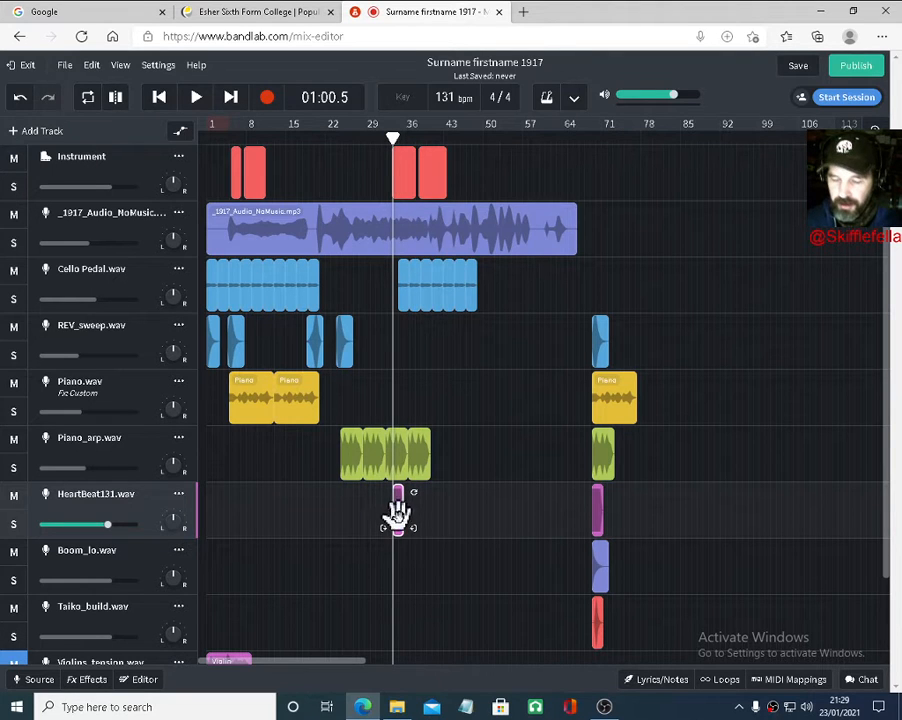
# Repeat the HeartBeat131 clip back to back, making five clips from the start of orders to the end of title time
pyautogui.moveTo(398, 519); pyautogui.dragTo(432, 524)
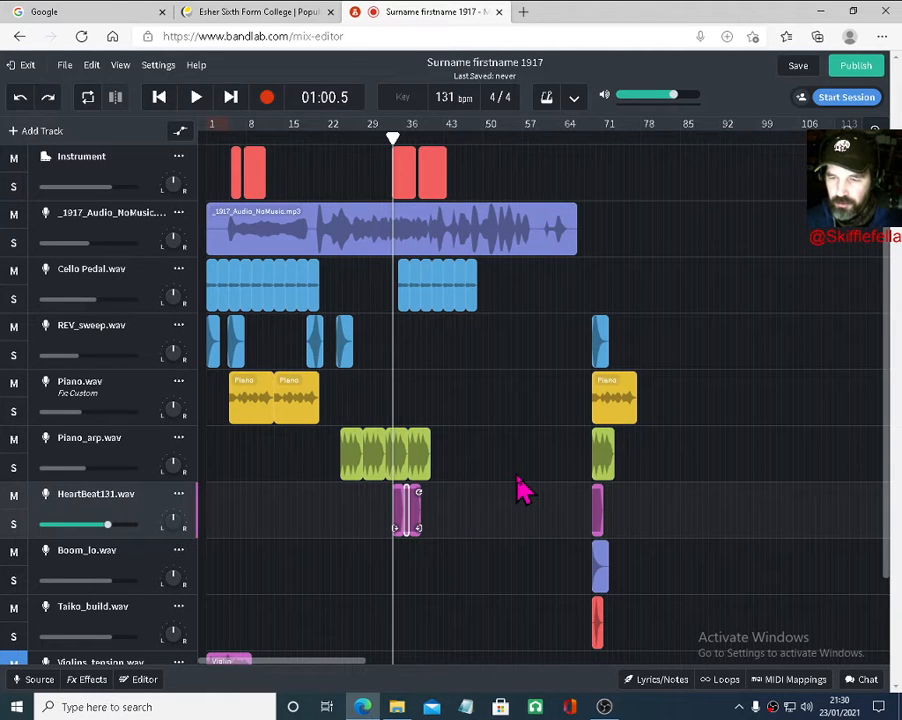
pyautogui.click(874, 131)
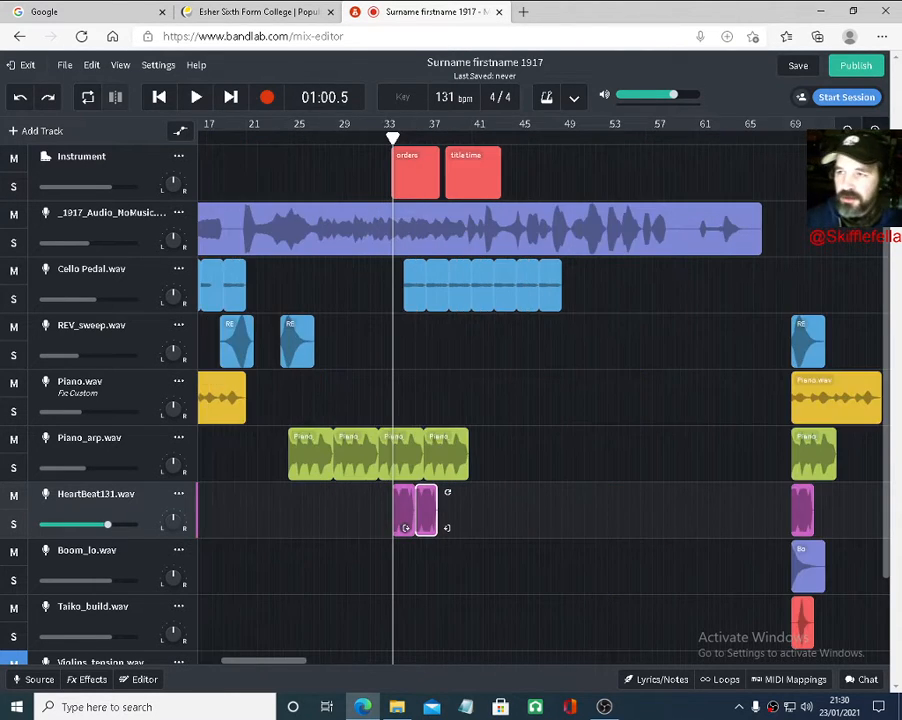
pyautogui.click(874, 131)
pyautogui.moveTo(459, 508); pyautogui.dragTo(598, 514)
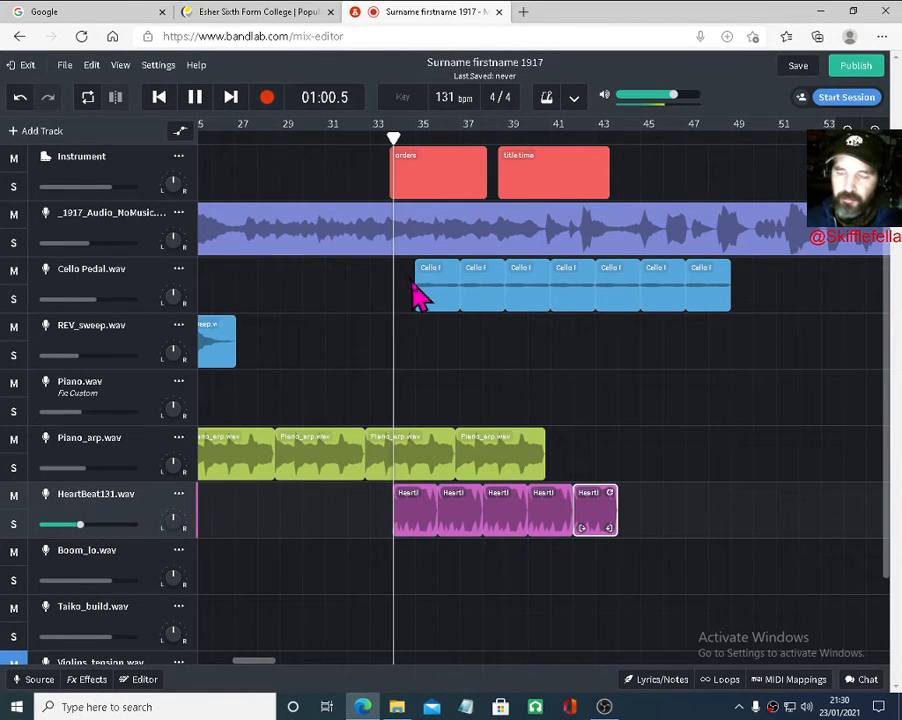
# Lower the HeartBeat131 track volume gradually during playback from the start of the orders region
pyautogui.moveTo(86, 529)
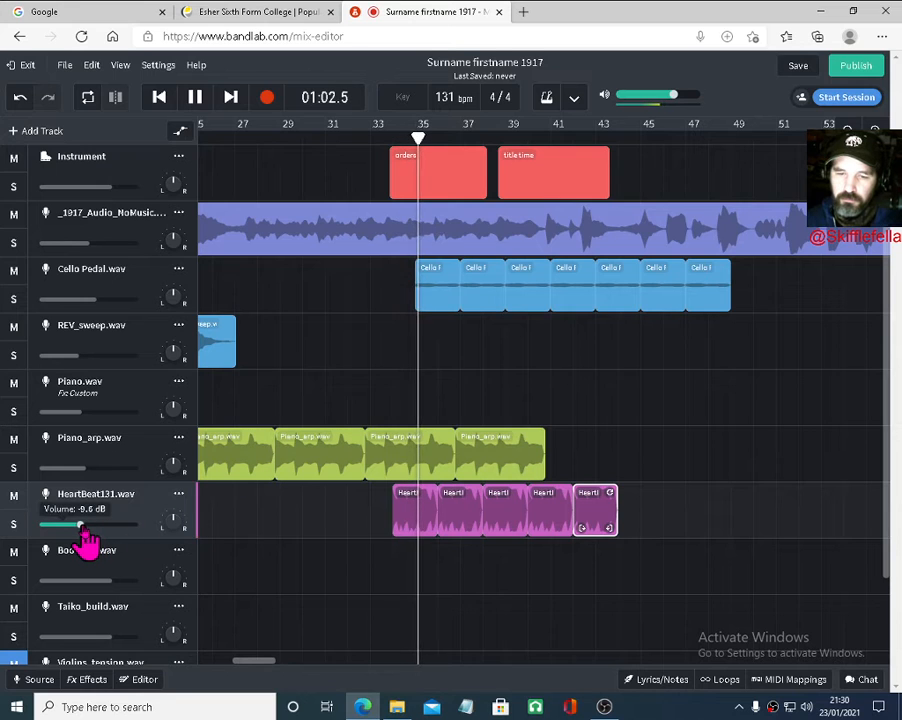
pyautogui.moveTo(84, 530); pyautogui.dragTo(78, 528)
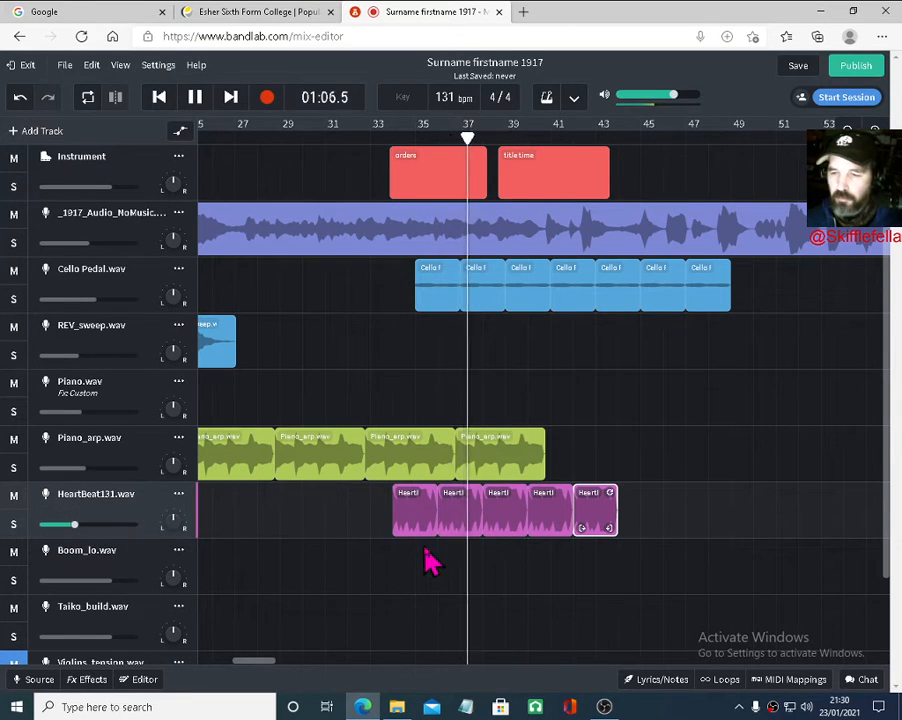
pyautogui.moveTo(78, 526); pyautogui.dragTo(72, 529)
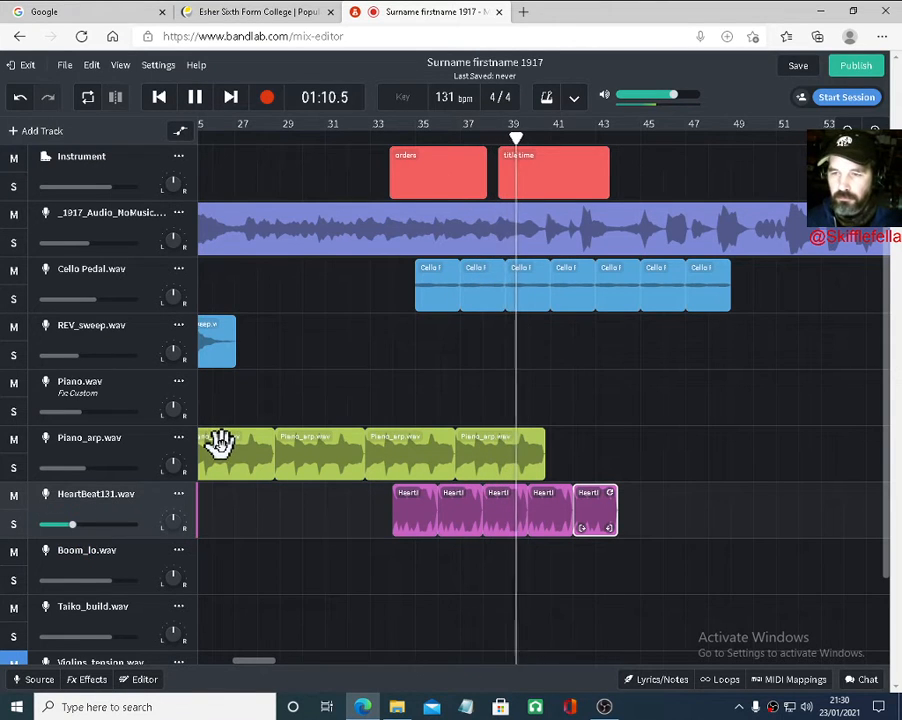
# Lower the _1917_Audio_NoMusic track volume slightly during playback and stop just past the title time region
pyautogui.moveTo(94, 248); pyautogui.dragTo(74, 248)
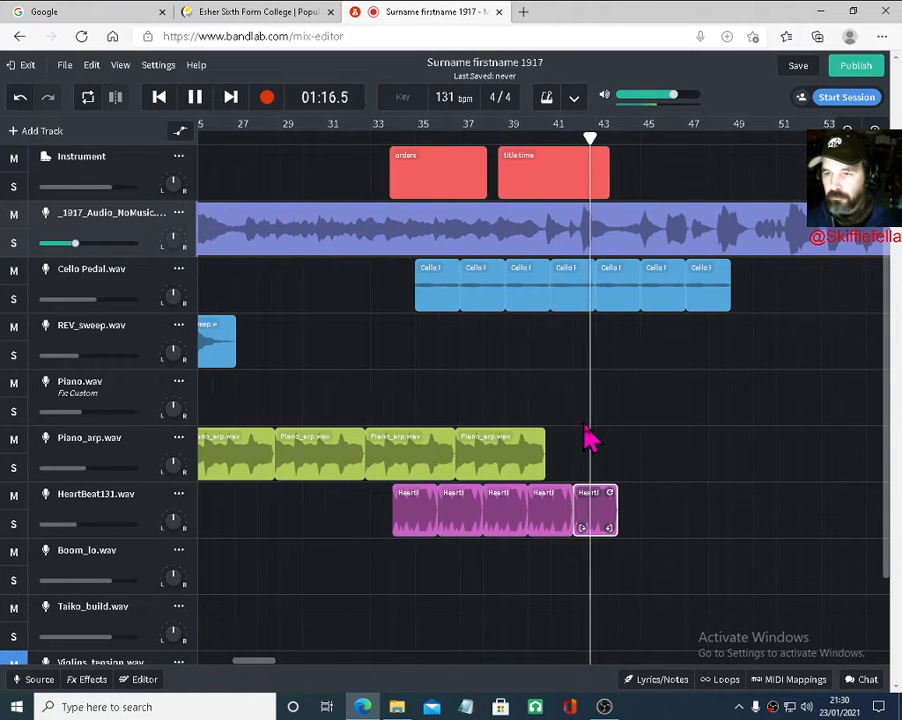
pyautogui.press('space')
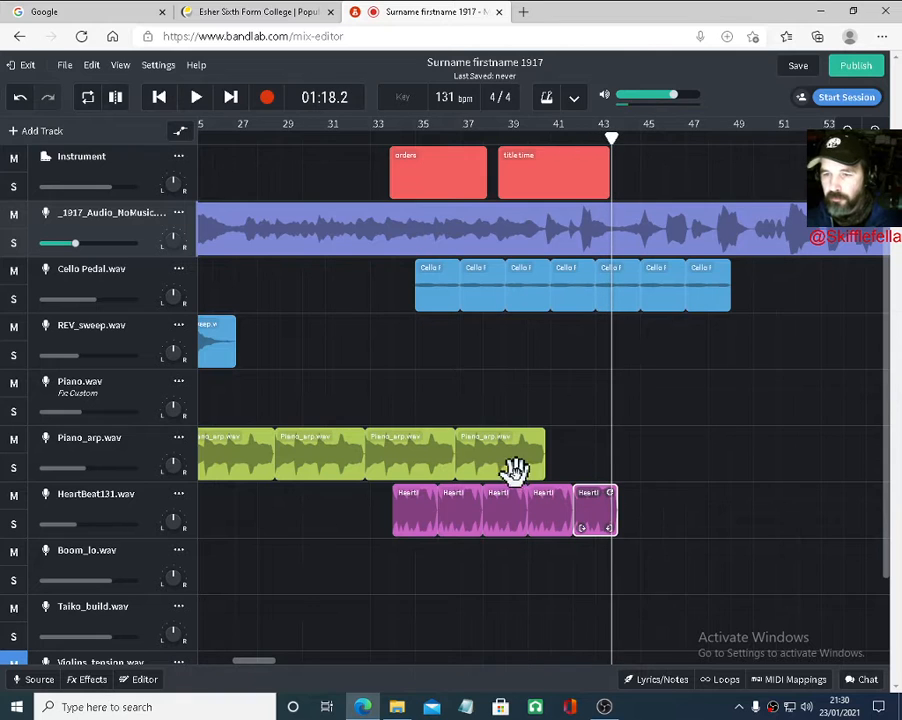
# Delete the first clip of the second Cello Pedal group, near bar 35
pyautogui.click(507, 459)
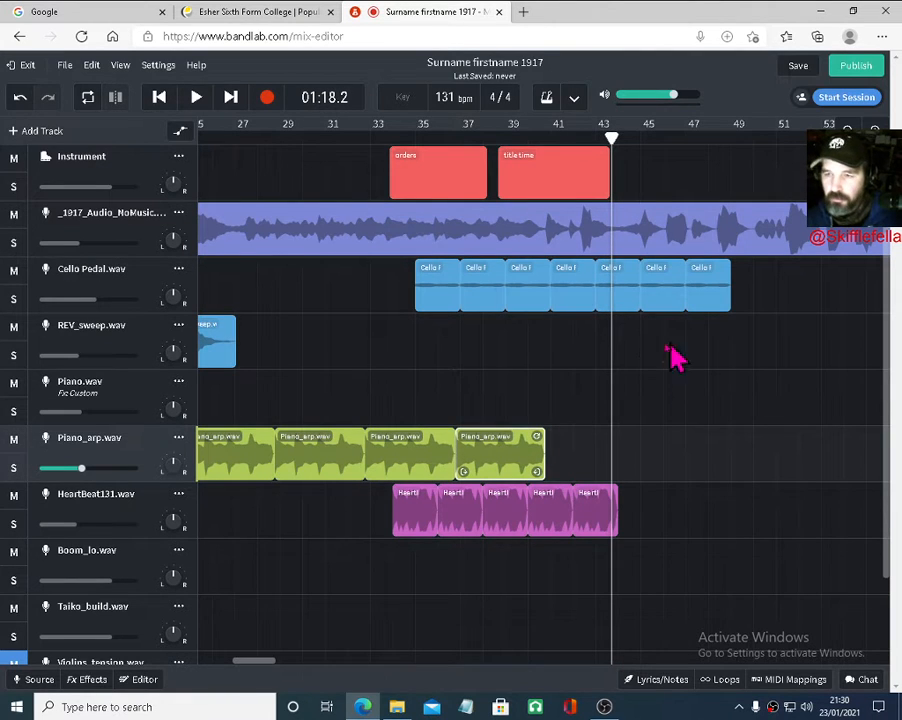
pyautogui.click(436, 291)
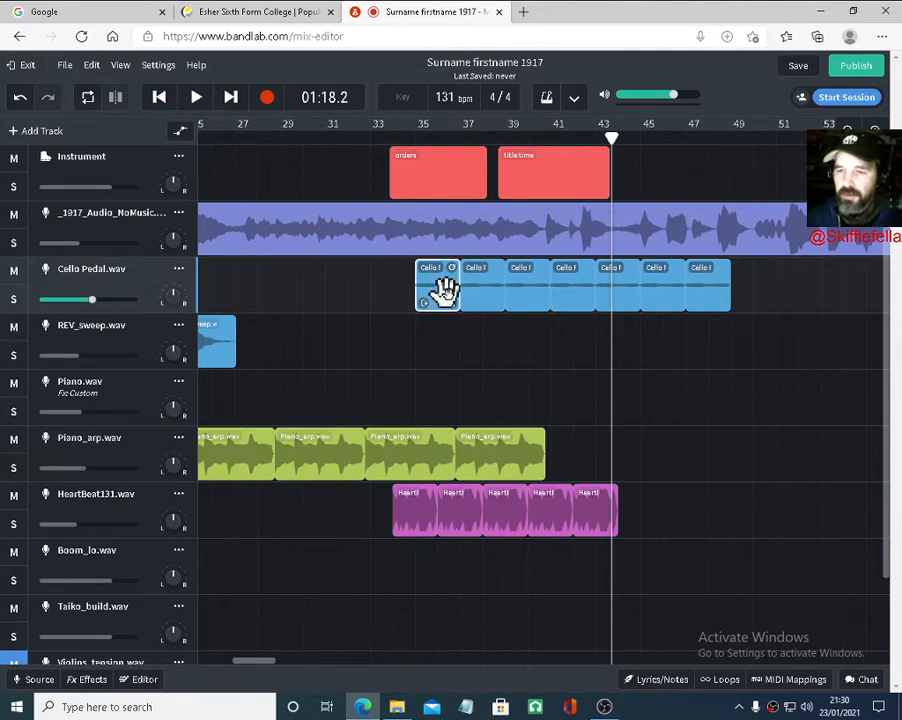
pyautogui.press('Delete')
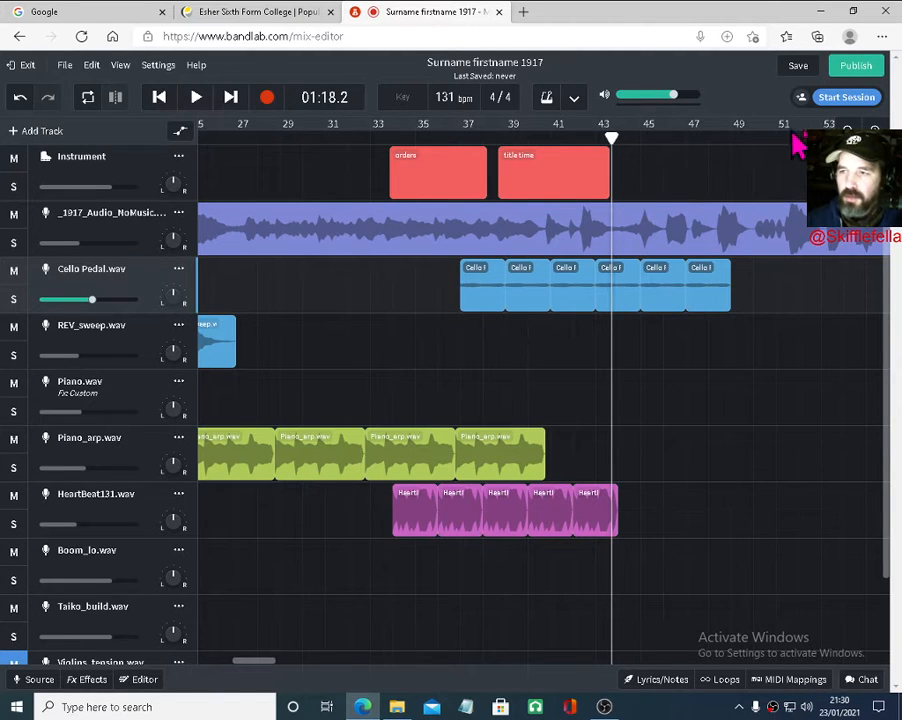
# Show the whole arrangement and return the playhead to the start of the project
pyautogui.click(847, 131)
pyautogui.moveTo(617, 140); pyautogui.dragTo(118, 180)
pyautogui.click(192, 99)
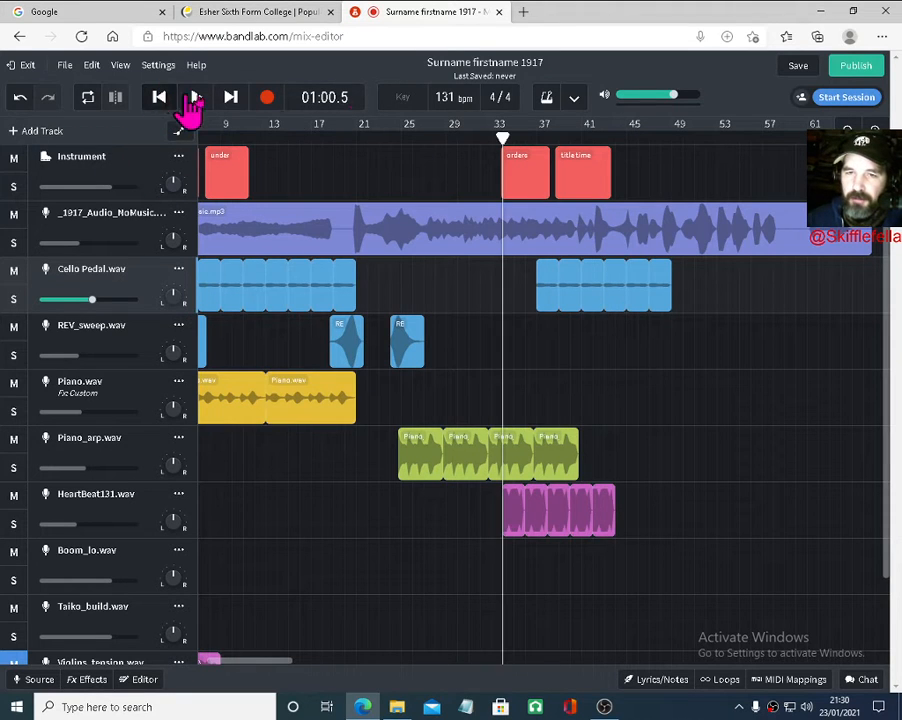
pyautogui.click(847, 131)
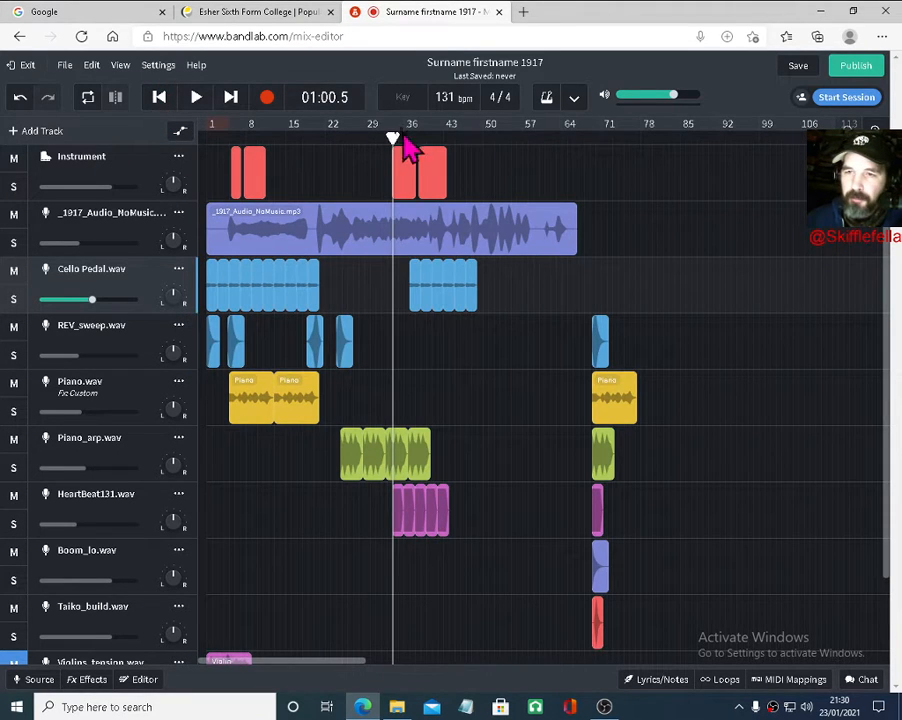
pyautogui.moveTo(395, 140); pyautogui.dragTo(165, 160)
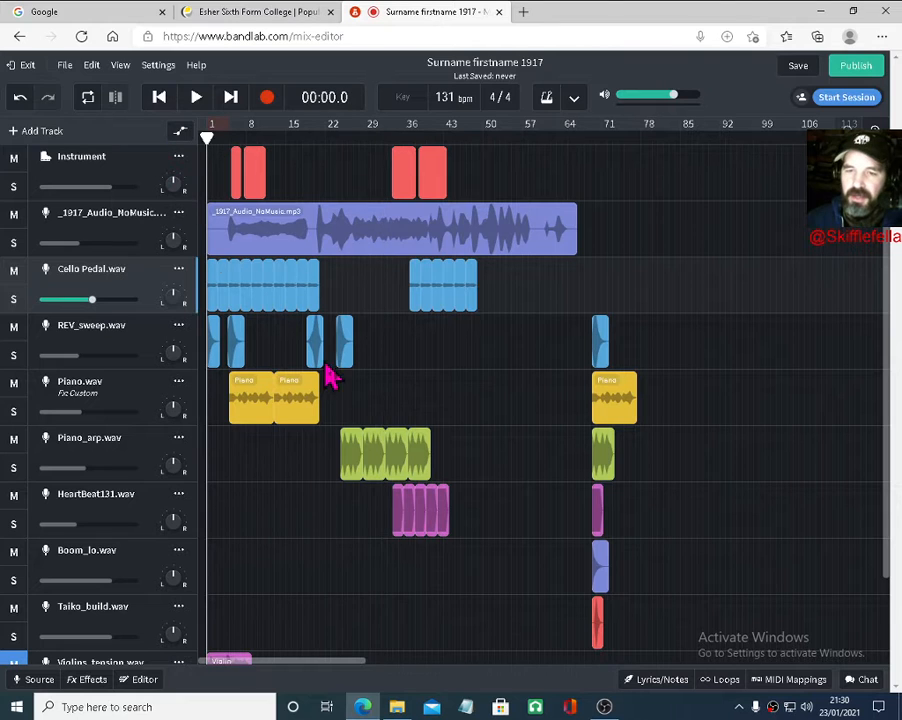
# Move the Violins_tension clip from the start of the project to the start of the orders region, aligned with the first HeartBeat131 clip
pyautogui.scroll(-2, 379, 558)
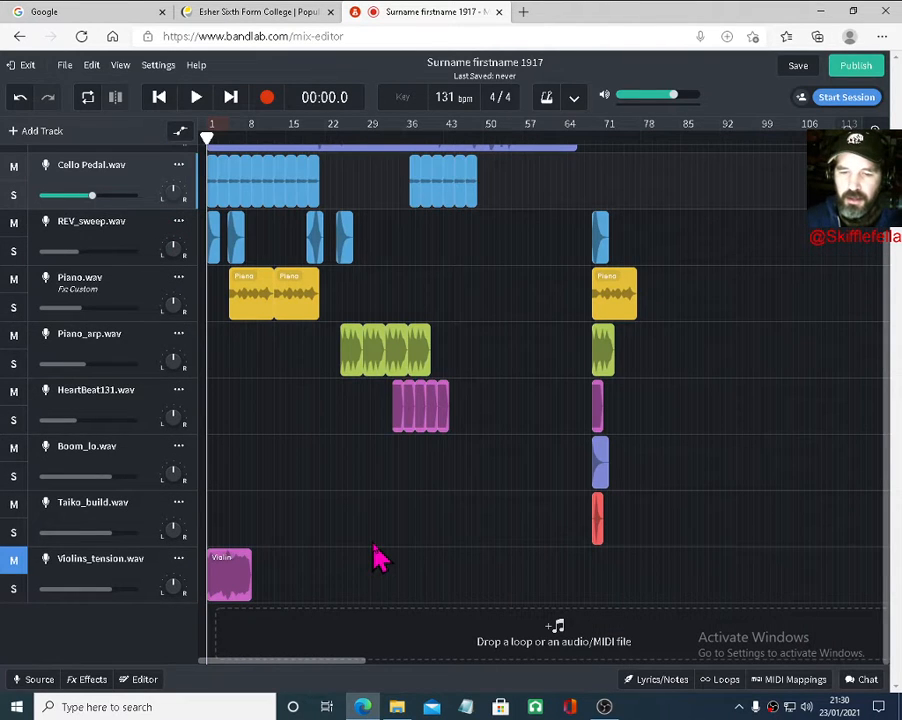
pyautogui.moveTo(231, 577); pyautogui.dragTo(615, 560)
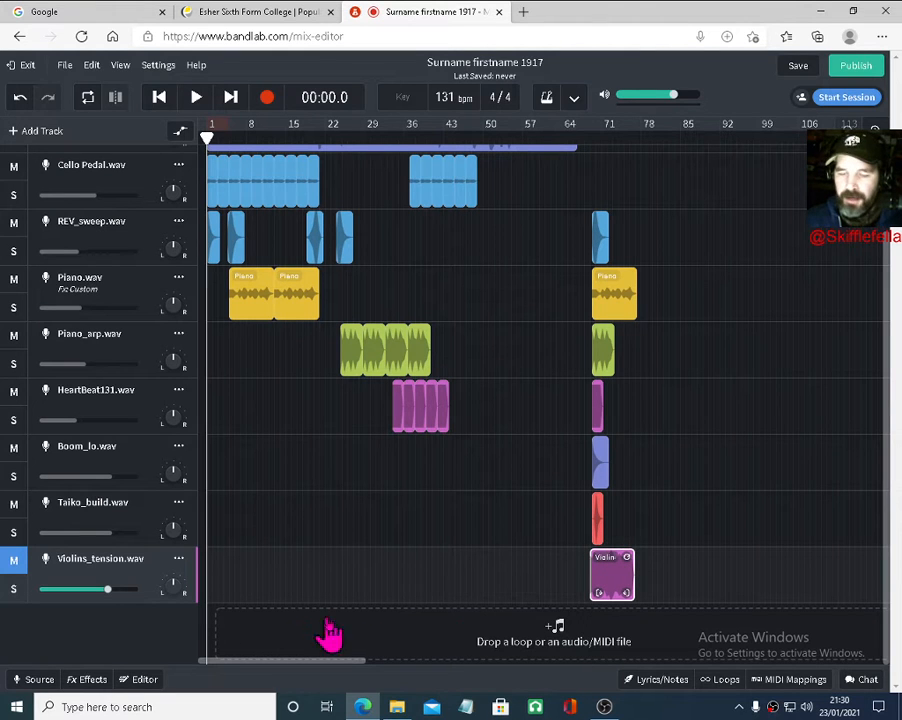
pyautogui.moveTo(614, 580); pyautogui.dragTo(436, 586)
pyautogui.scroll(2, 497, 502)
pyautogui.scroll(-2, 497, 502)
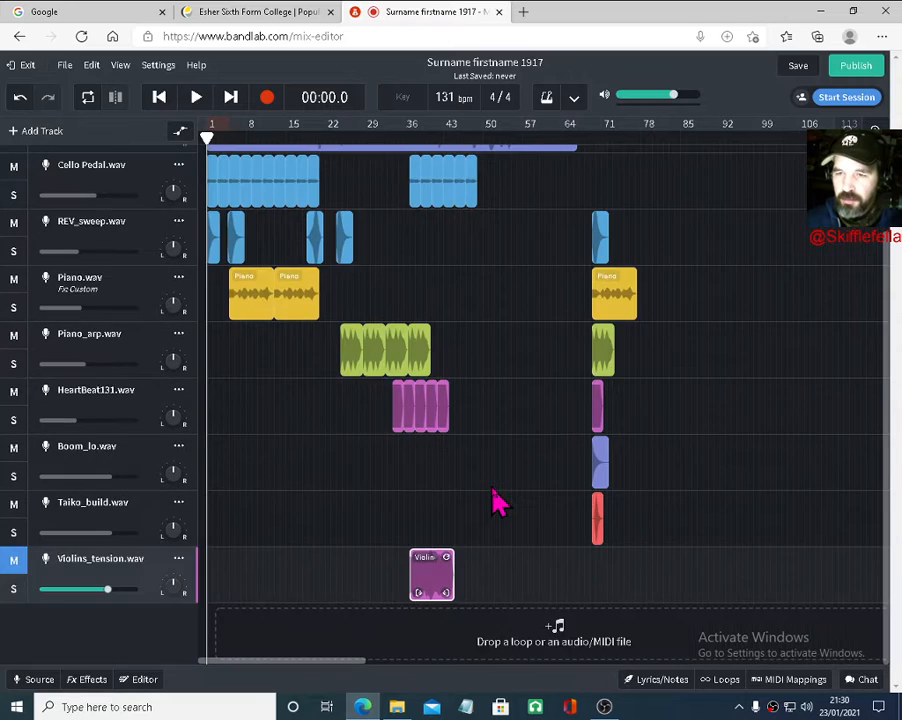
pyautogui.scroll(2, 497, 502)
pyautogui.scroll(-2, 497, 502)
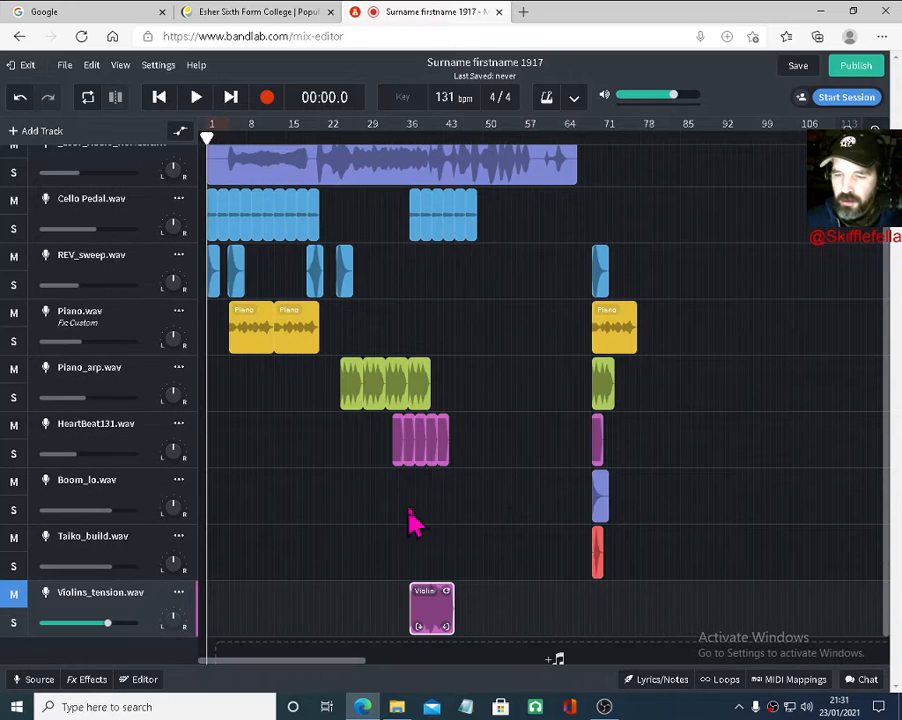
pyautogui.moveTo(206, 137); pyautogui.dragTo(393, 137)
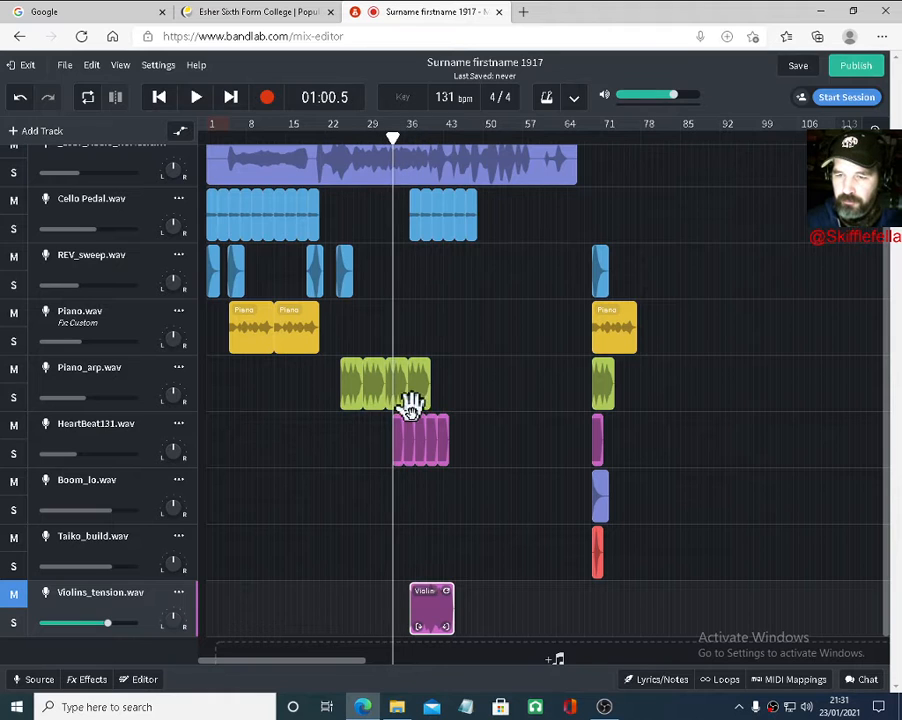
pyautogui.moveTo(436, 612); pyautogui.dragTo(421, 615)
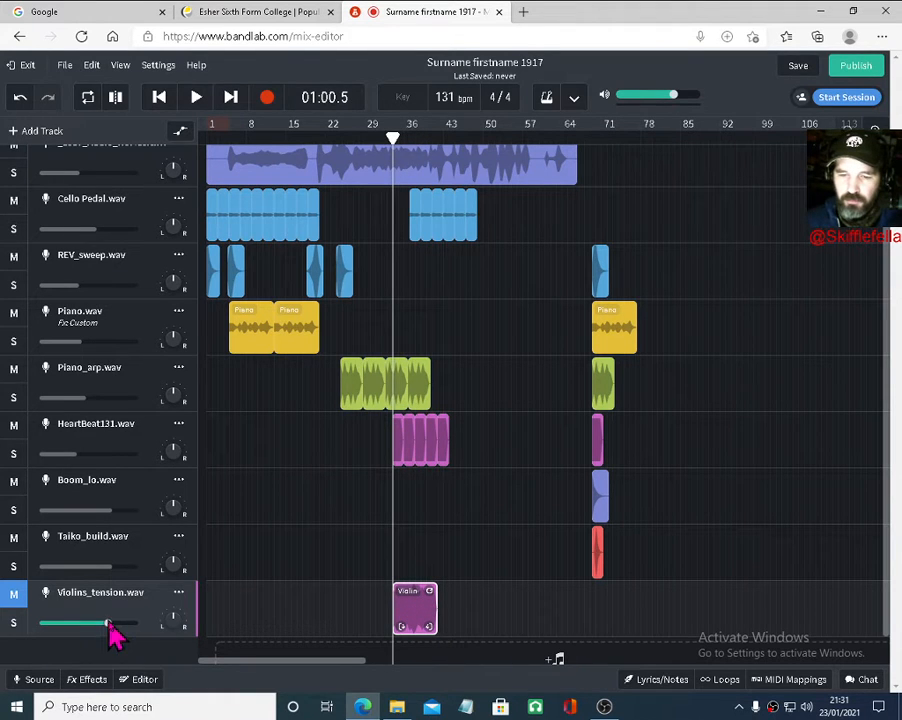
# Unmute the Violins_tension track and reduce its volume to a very low level while playing from the orders region
pyautogui.press('space')
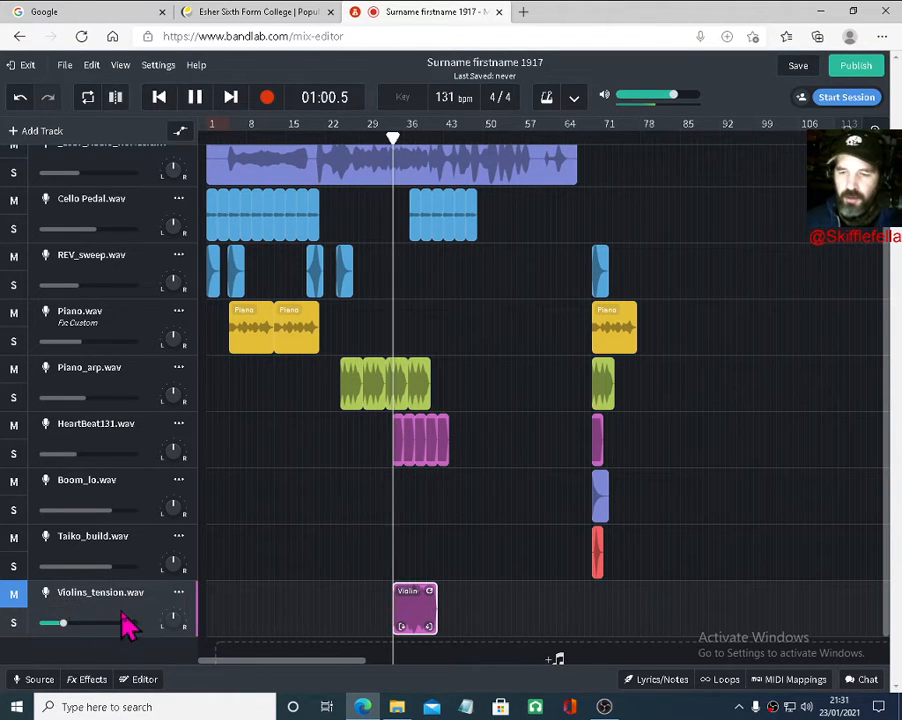
pyautogui.press('space')
pyautogui.press('space')
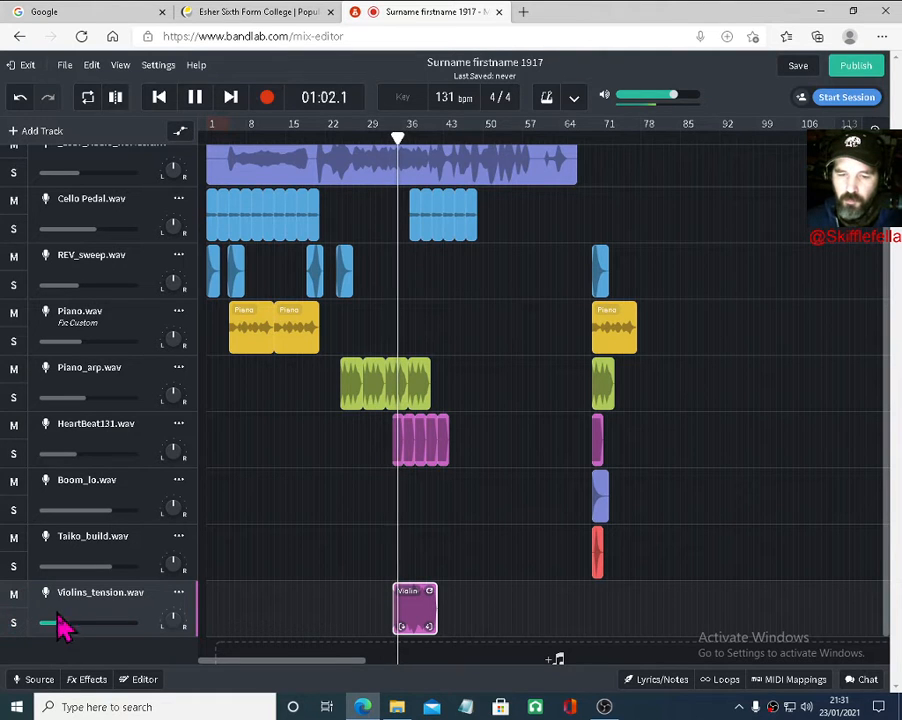
pyautogui.moveTo(62, 623); pyautogui.dragTo(47, 624)
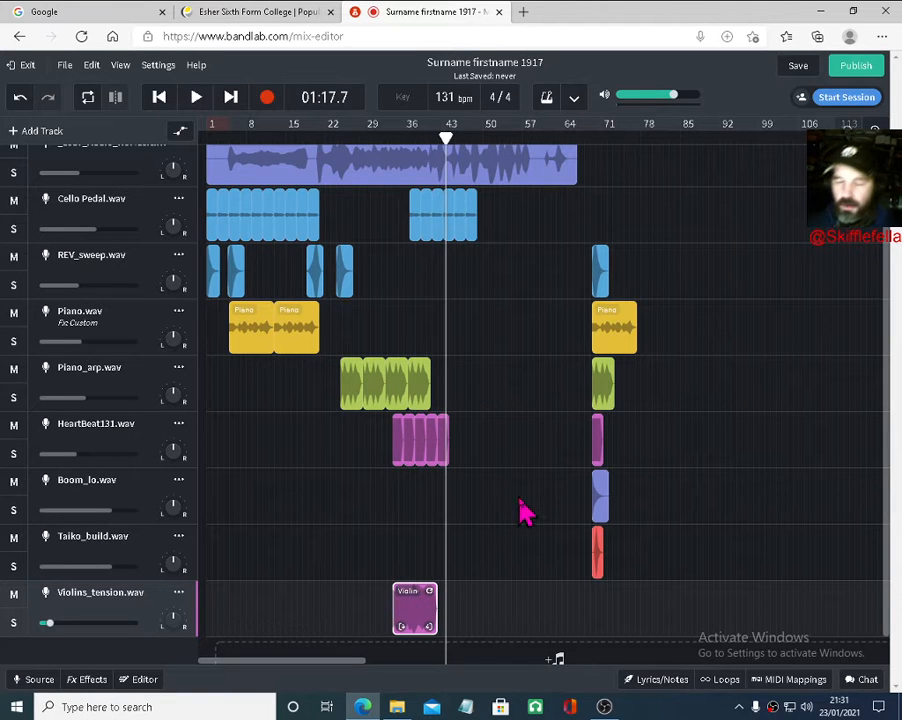
# Return the playhead to the start of the project
pyautogui.click(162, 100)
pyautogui.scroll(1, 287, 263)
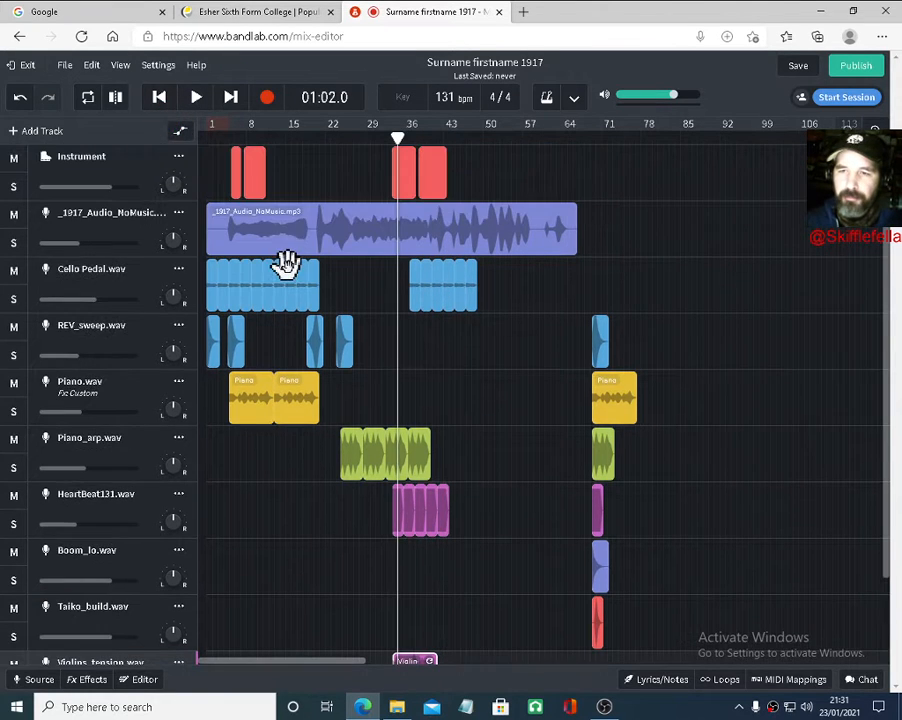
pyautogui.click(162, 100)
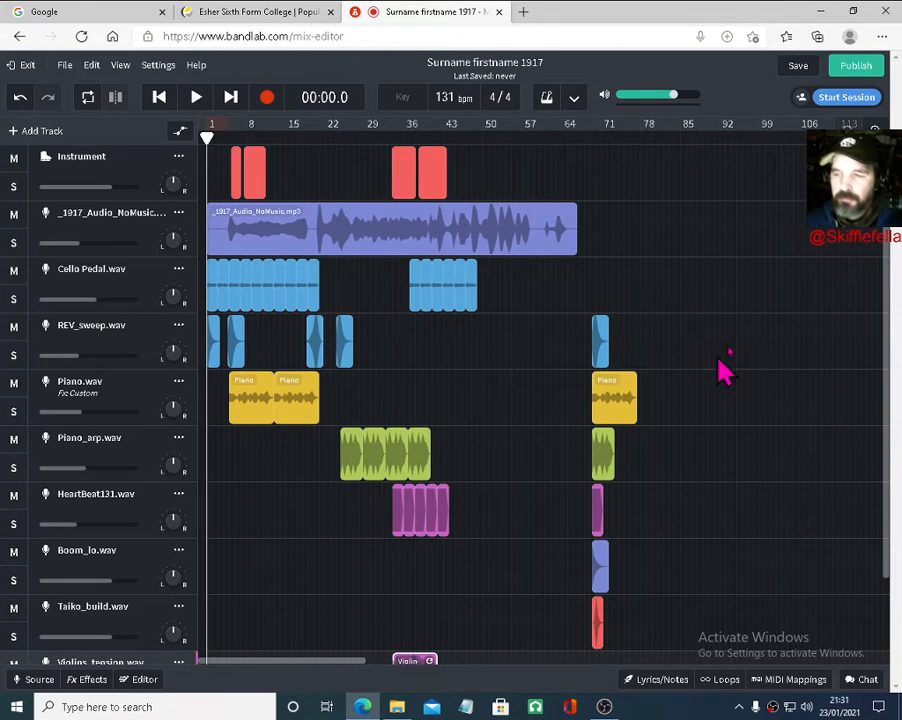
# Move the Violins_tension track directly below HeartBeat131 and copy its clip beside the spare clips after the end of the trailer audio
pyautogui.scroll(-2, 265, 617)
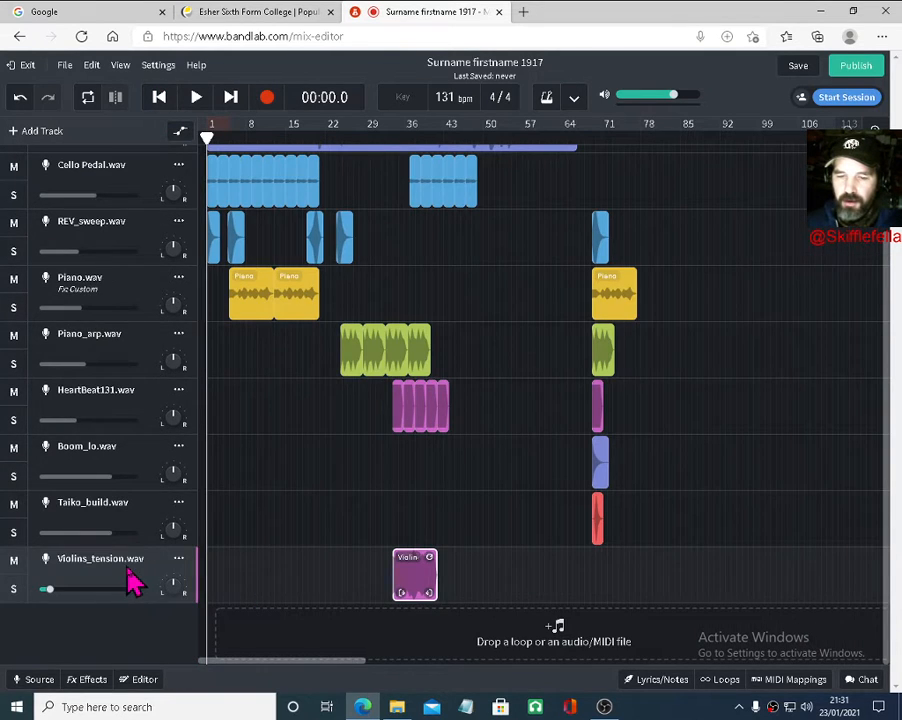
pyautogui.moveTo(130, 580); pyautogui.dragTo(121, 455)
pyautogui.scroll(2, 502, 495)
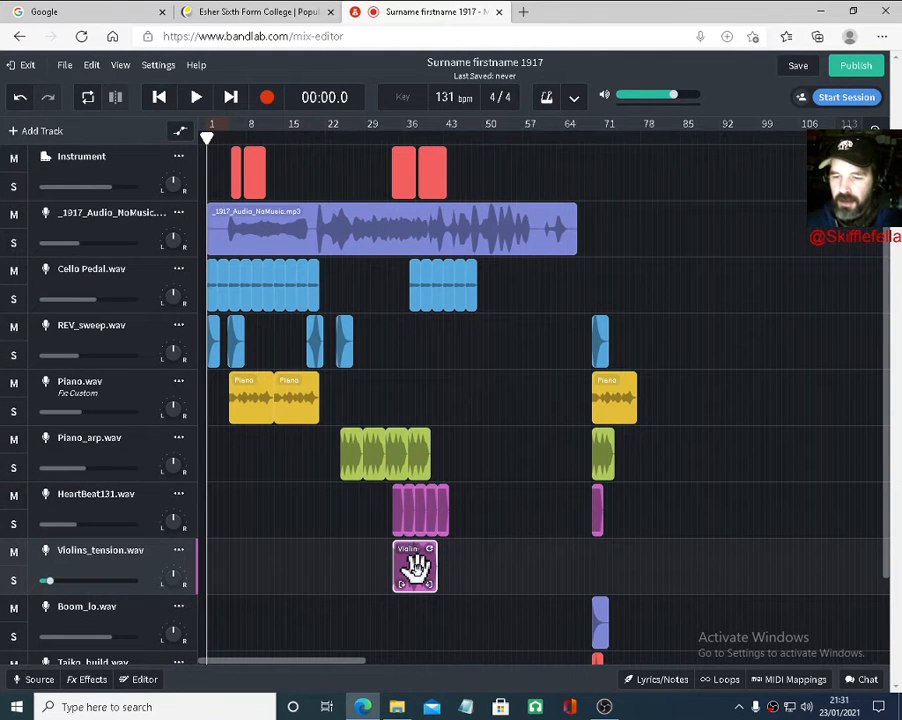
pyautogui.moveTo(415, 567); pyautogui.dragTo(610, 560)
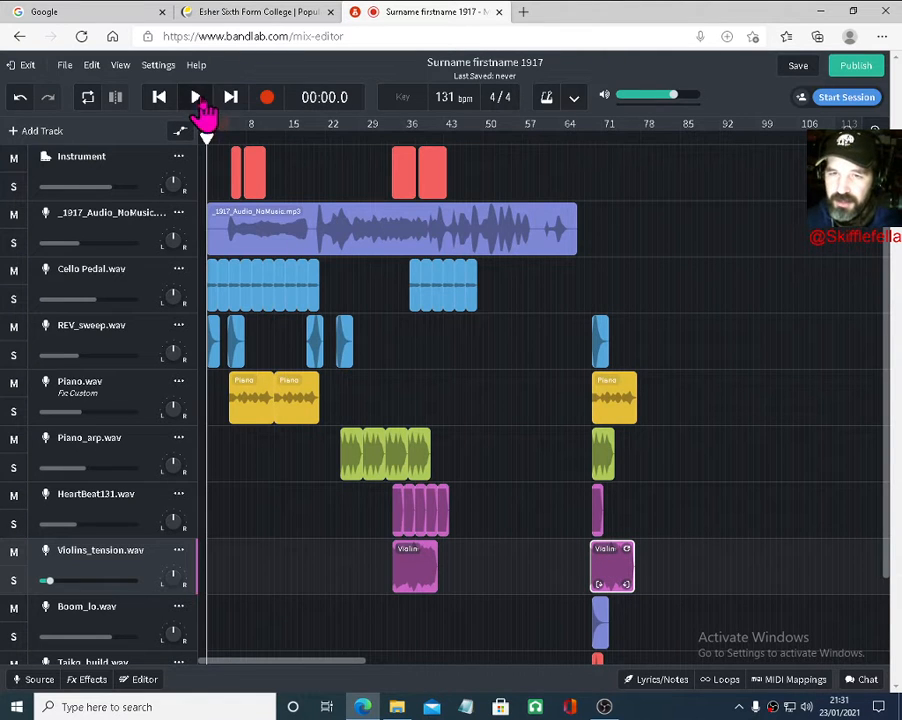
# Open the _1917_countdown_NoMusic video from the resources folder, place it beside the arrangement and start project playback alongside it
pyautogui.click(398, 706)
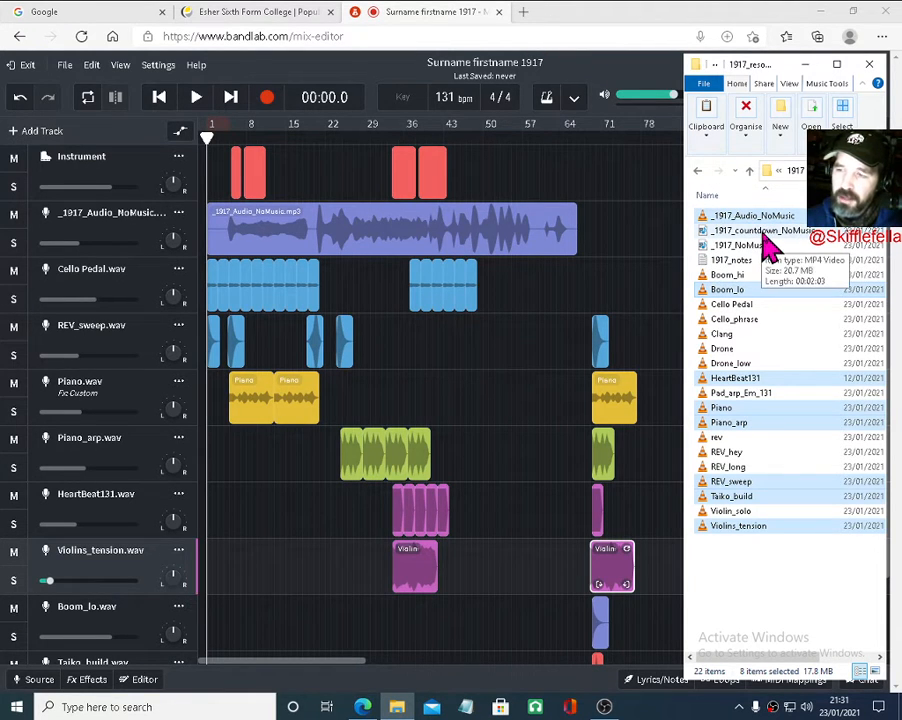
pyautogui.doubleClick(710, 232)
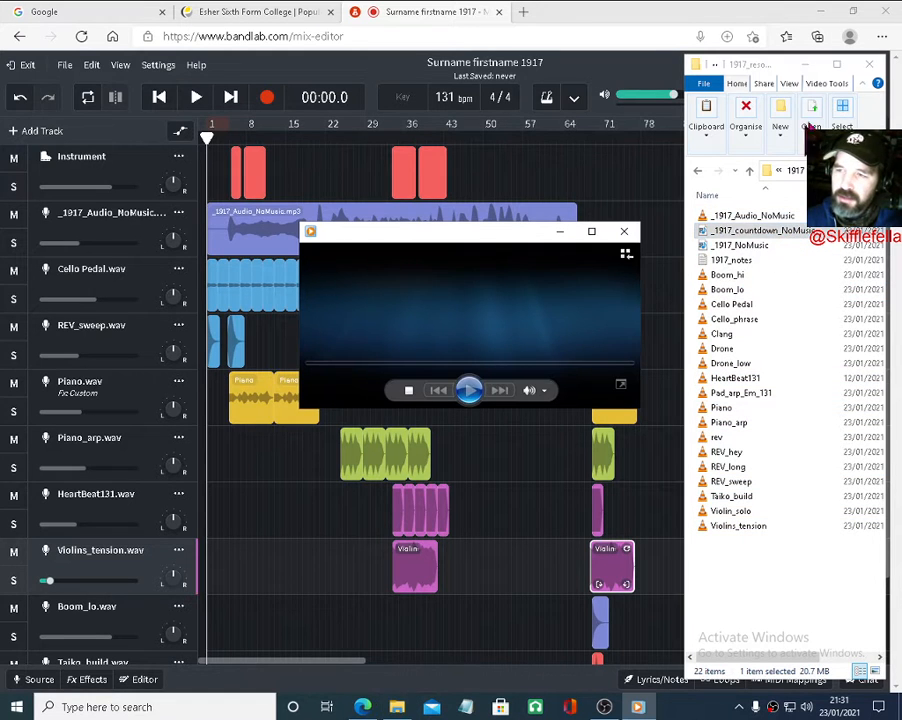
pyautogui.click(866, 65)
pyautogui.moveTo(500, 248); pyautogui.dragTo(572, 177)
pyautogui.click(197, 97)
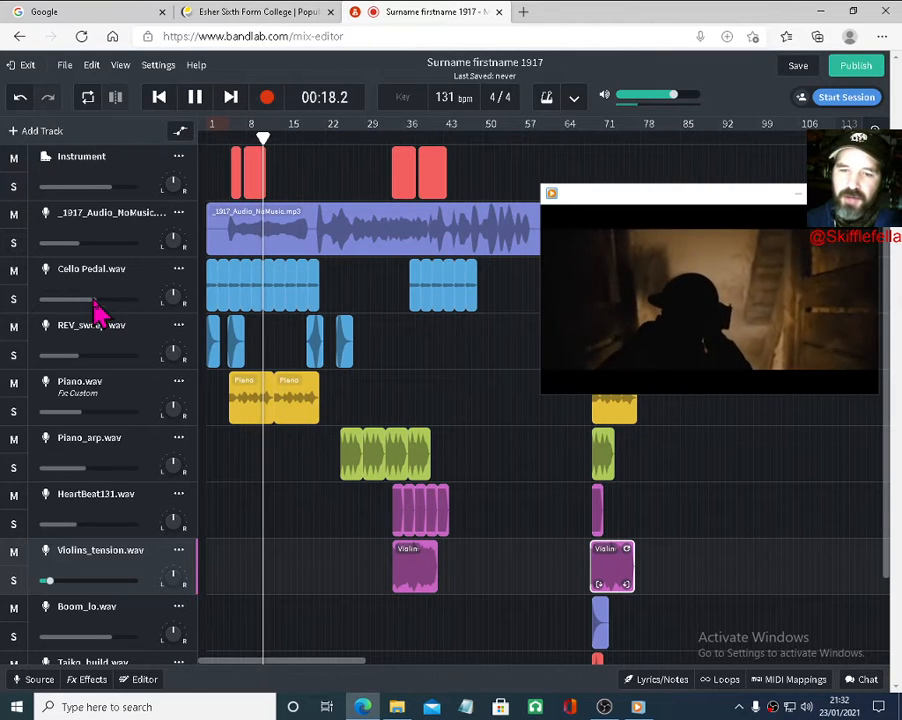
# Lower the Cello Pedal track volume and raise the REV_sweep track volume slightly while playing along with the video
pyautogui.moveTo(93, 299); pyautogui.dragTo(80, 300)
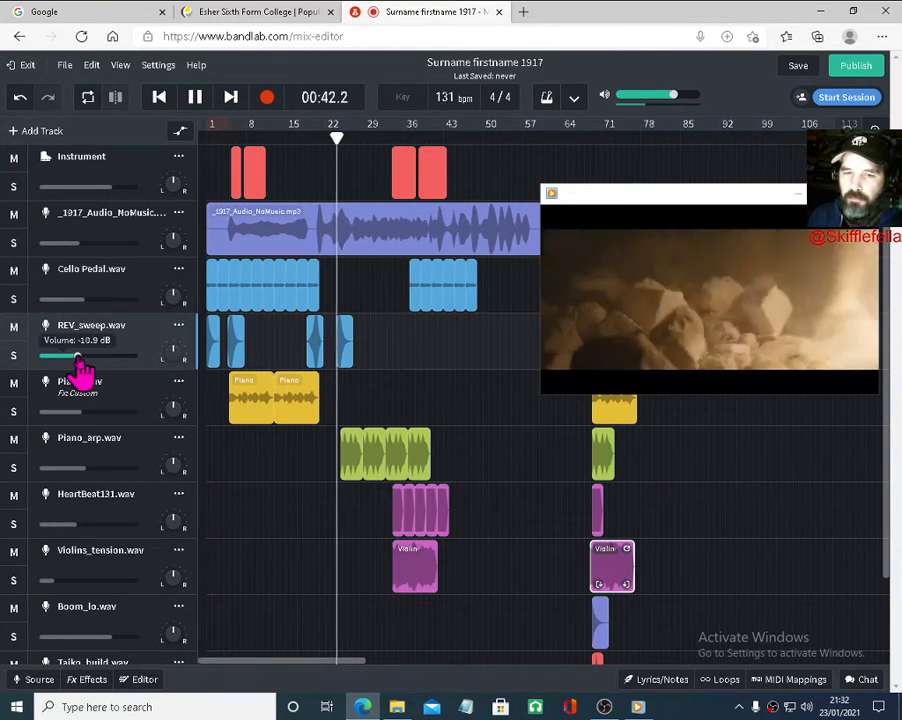
pyautogui.moveTo(79, 358); pyautogui.dragTo(85, 358)
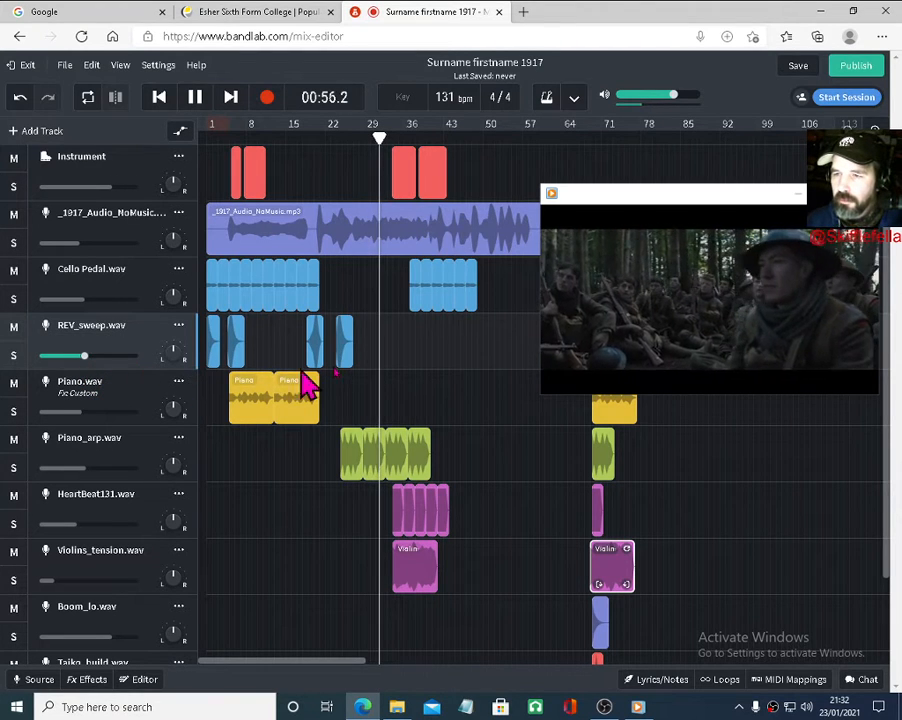
pyautogui.moveTo(709, 316)
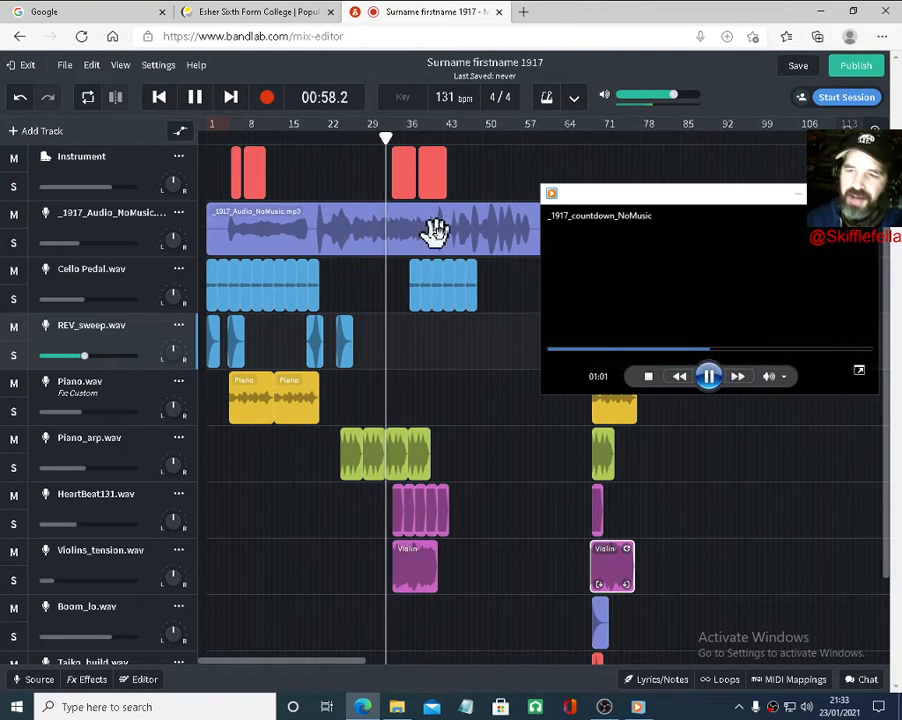
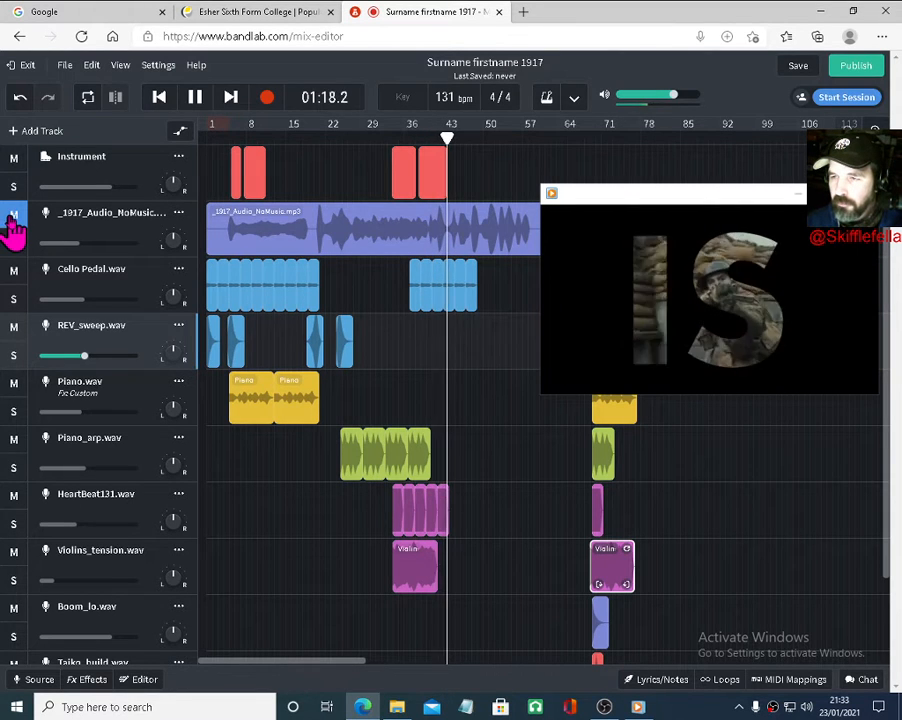
# Mute the _1917_Audio_NoMusic track, watch on to about 1:35 and pause both the video and the project
pyautogui.click(13, 216)
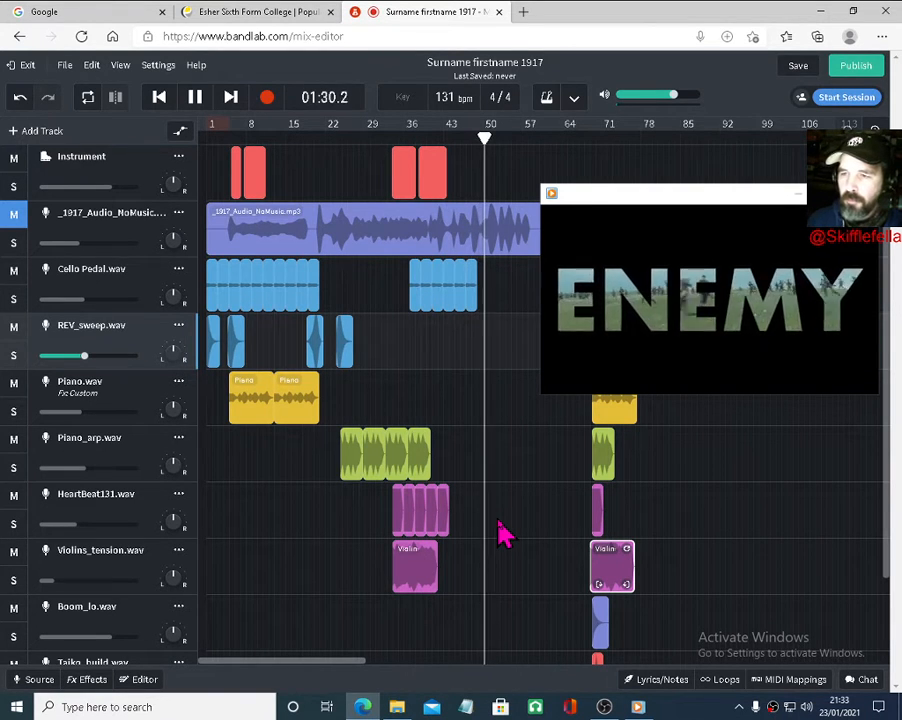
pyautogui.moveTo(616, 306)
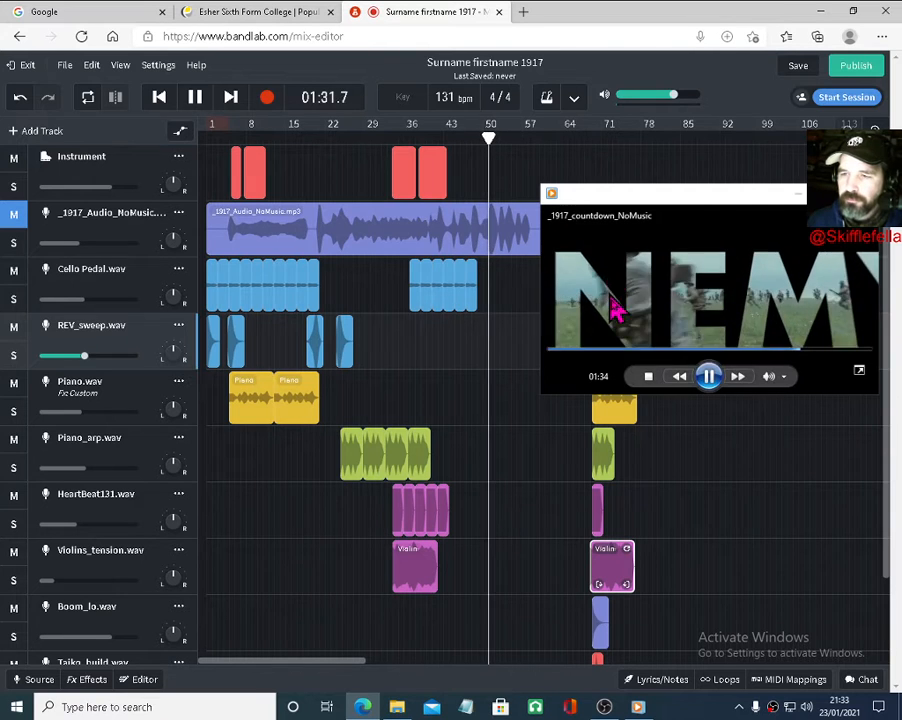
pyautogui.click(709, 376)
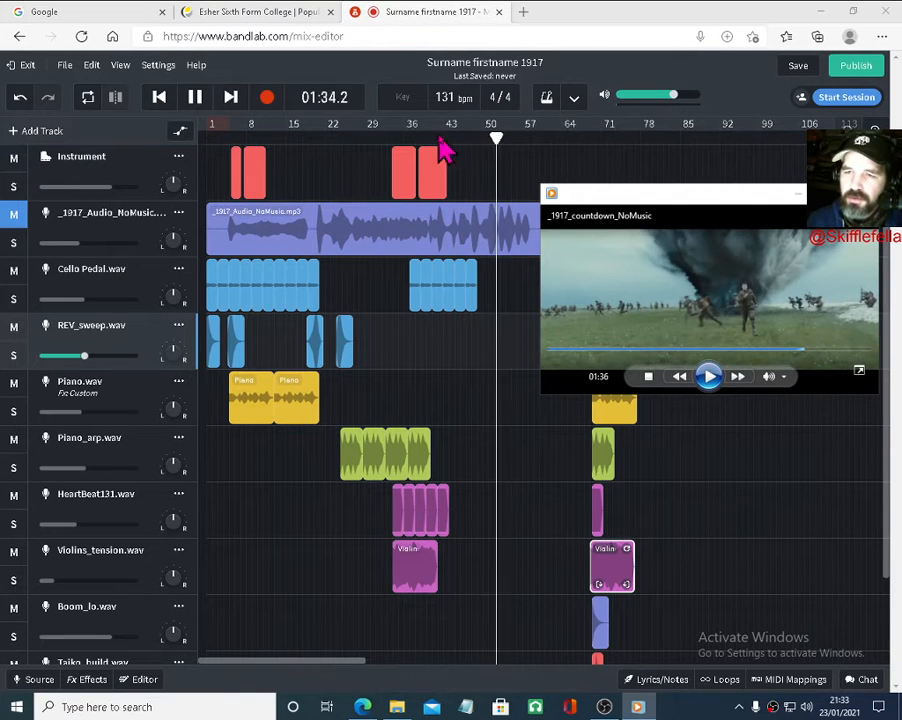
pyautogui.click(196, 97)
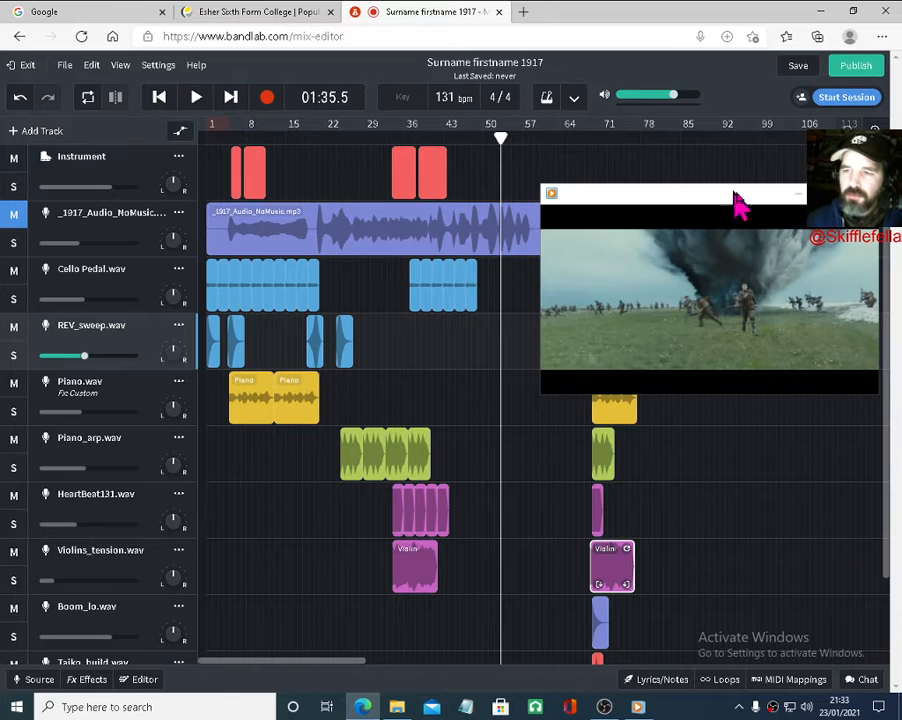
# Minimise the video player and move the playhead back to near the end of the title time region
pyautogui.click(797, 195)
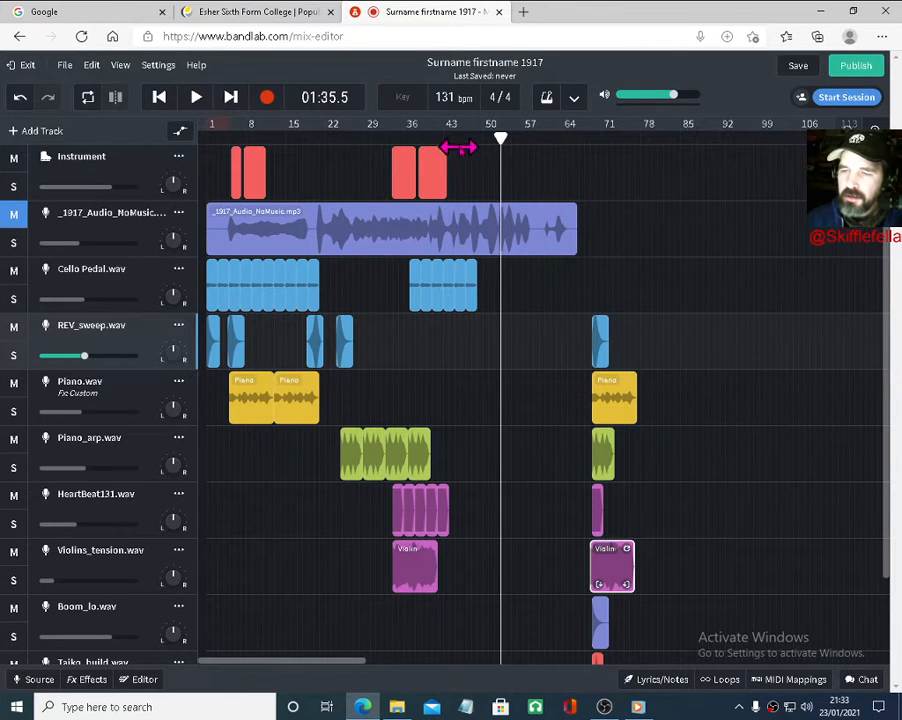
pyautogui.moveTo(497, 140); pyautogui.dragTo(443, 145)
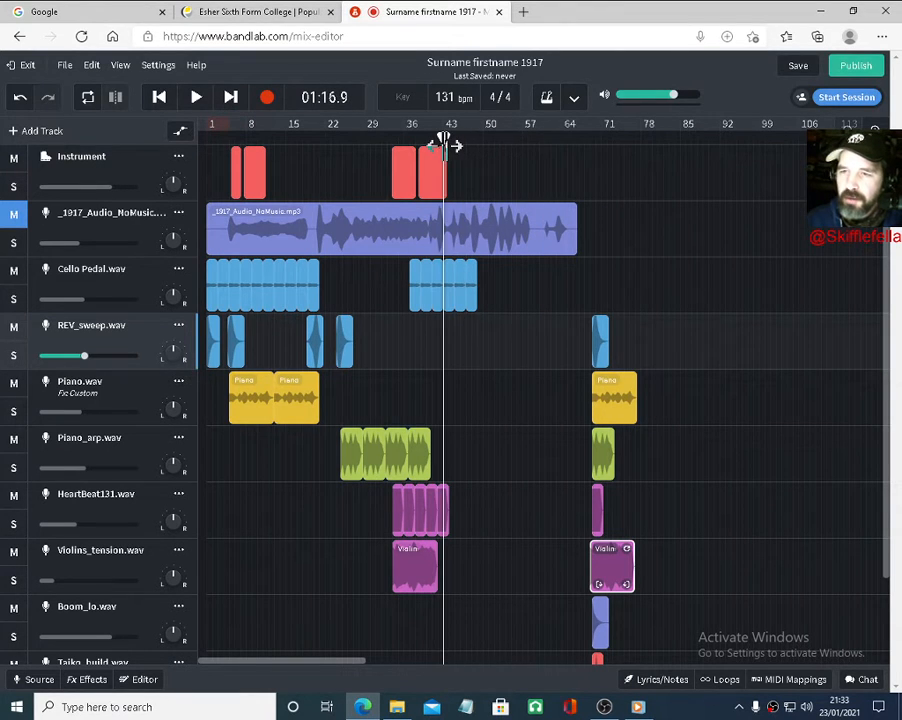
# Move the playhead to 1:20.6 and shorten the title time region so it ends just before bar 41
pyautogui.click(872, 127)
pyautogui.click(872, 127)
pyautogui.click(872, 127)
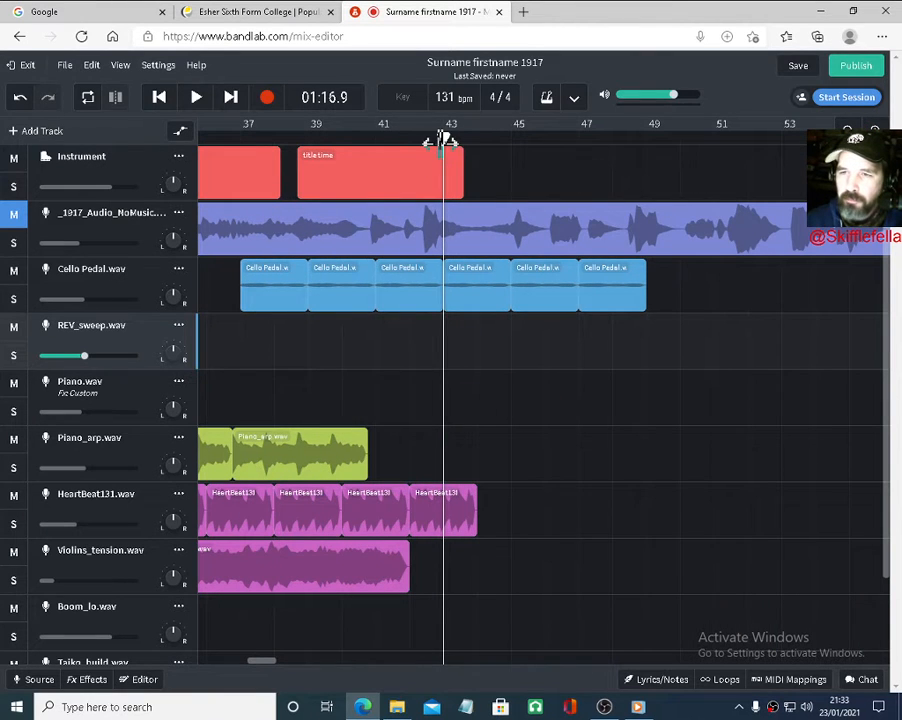
pyautogui.moveTo(443, 143); pyautogui.dragTo(517, 177)
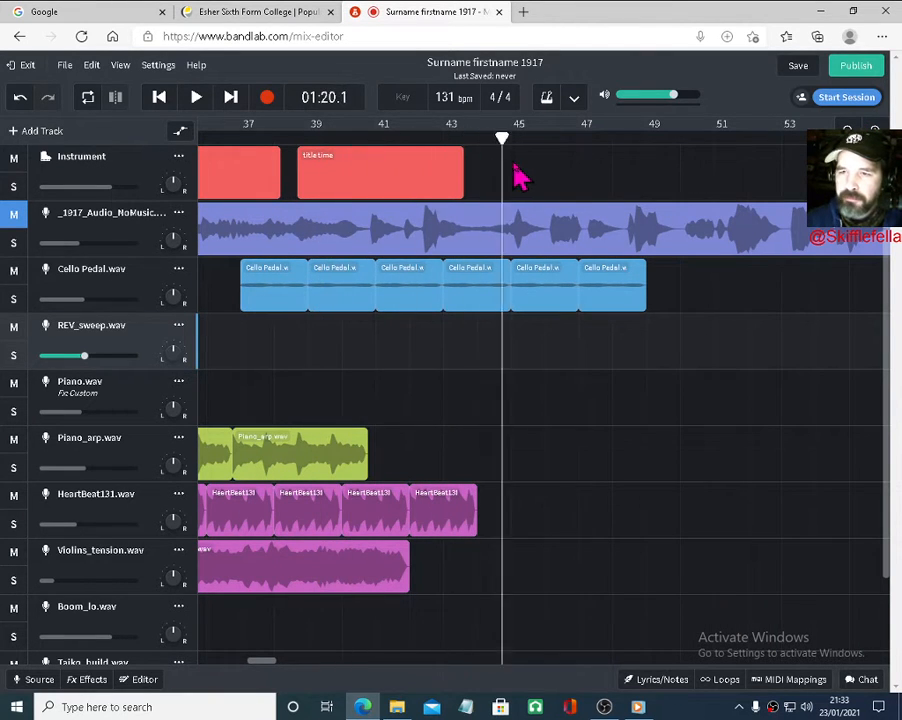
pyautogui.click(447, 180)
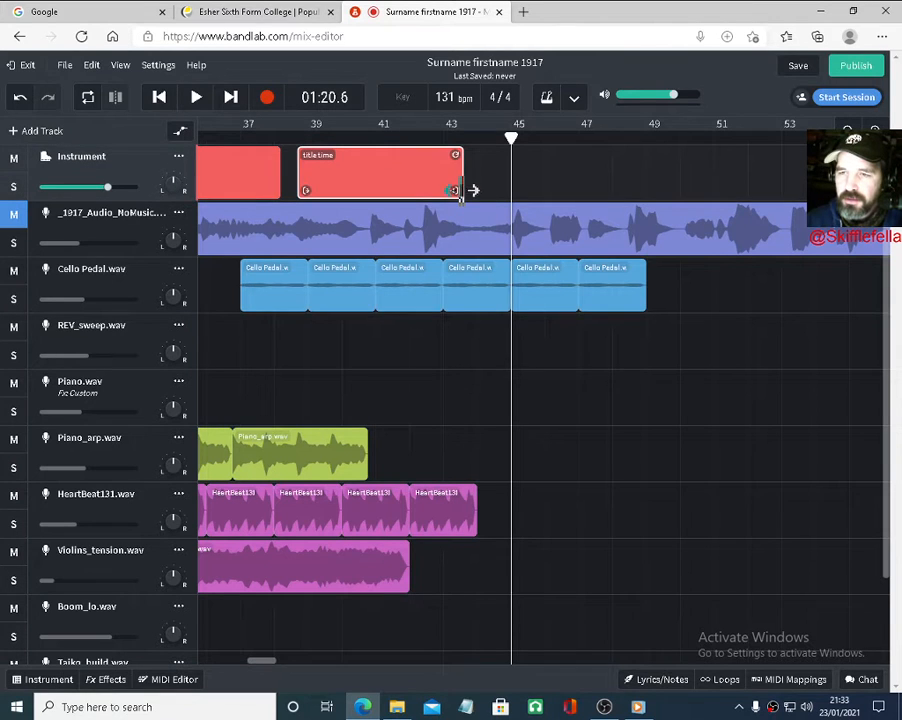
pyautogui.moveTo(456, 191); pyautogui.dragTo(375, 192)
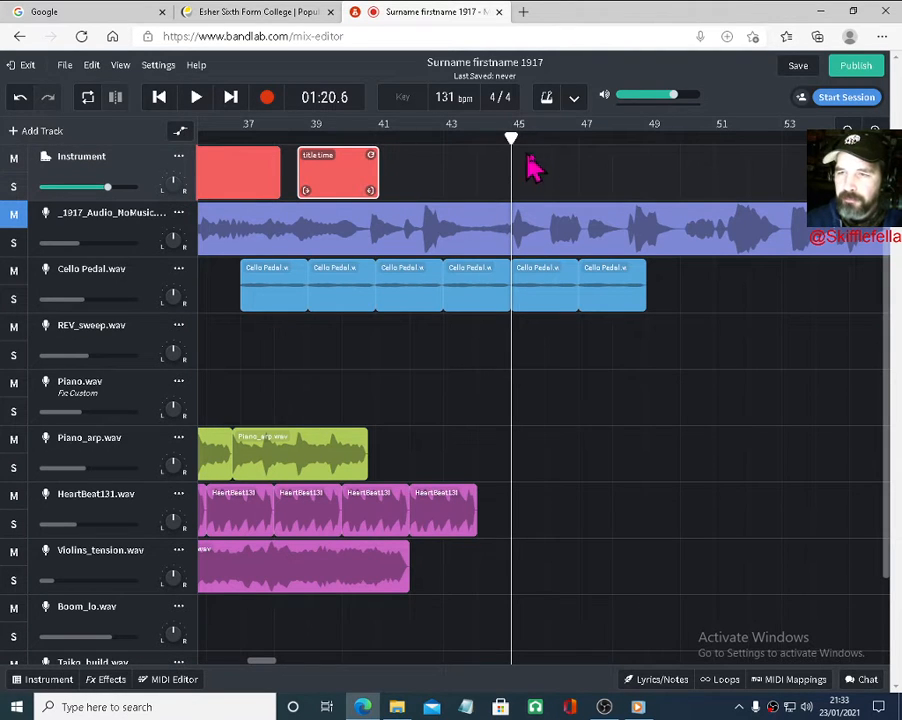
# Open 1917_notes from the resources folder, place it below the marker track and show its Timings list
pyautogui.click(847, 131)
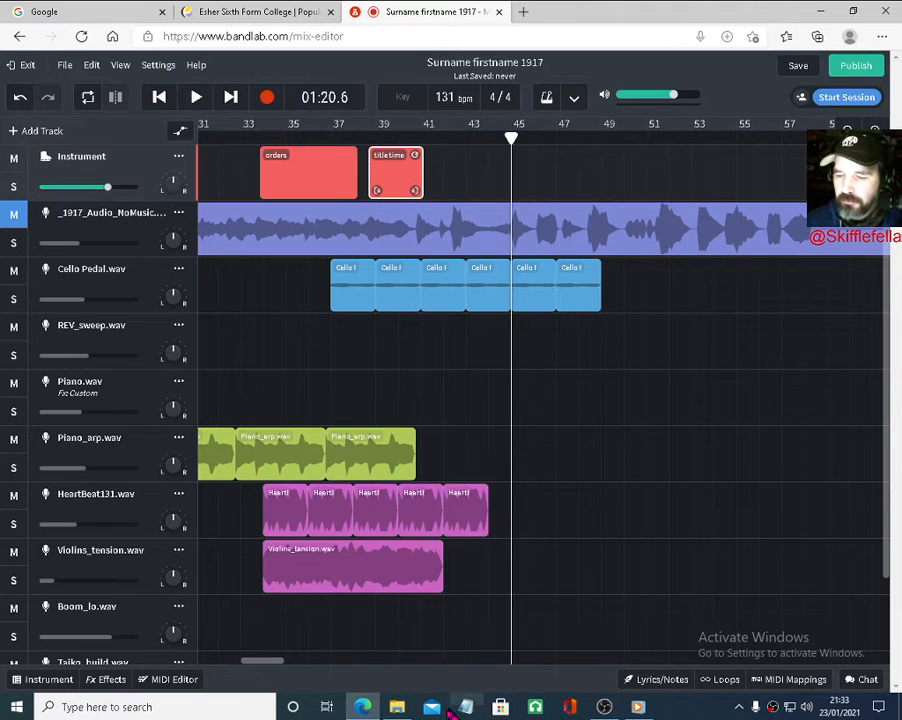
pyautogui.click(400, 708)
pyautogui.doubleClick(708, 260)
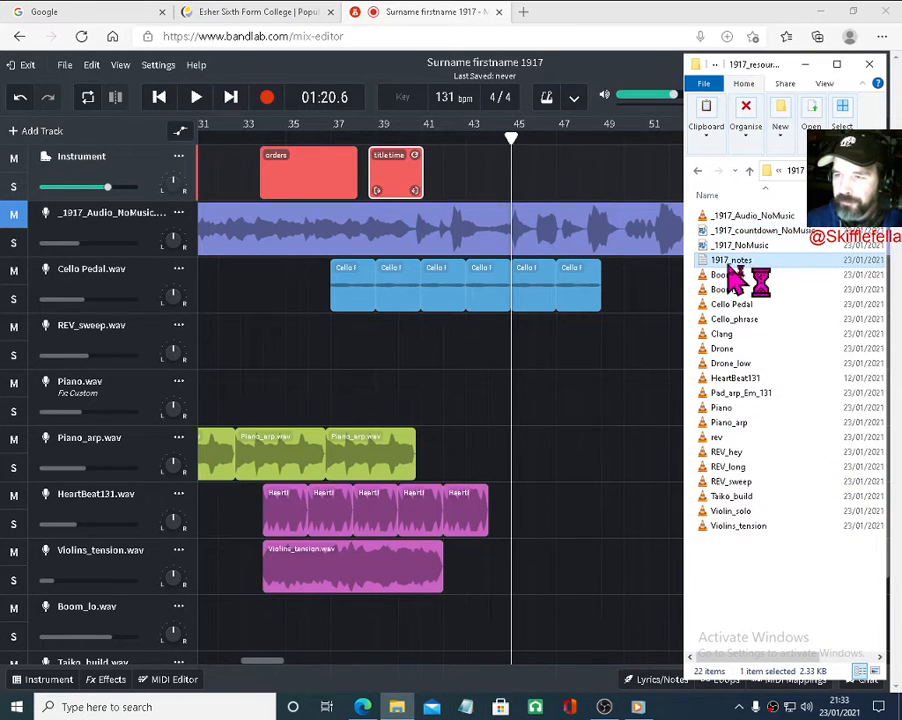
pyautogui.click(806, 65)
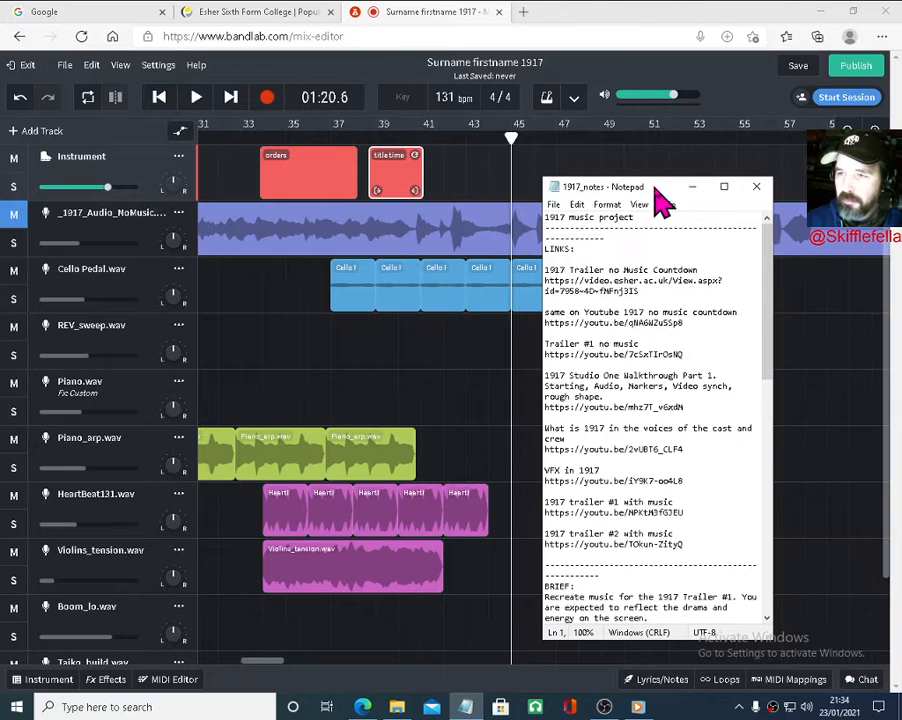
pyautogui.moveTo(660, 196); pyautogui.dragTo(641, 196)
pyautogui.scroll(-12, 614, 348)
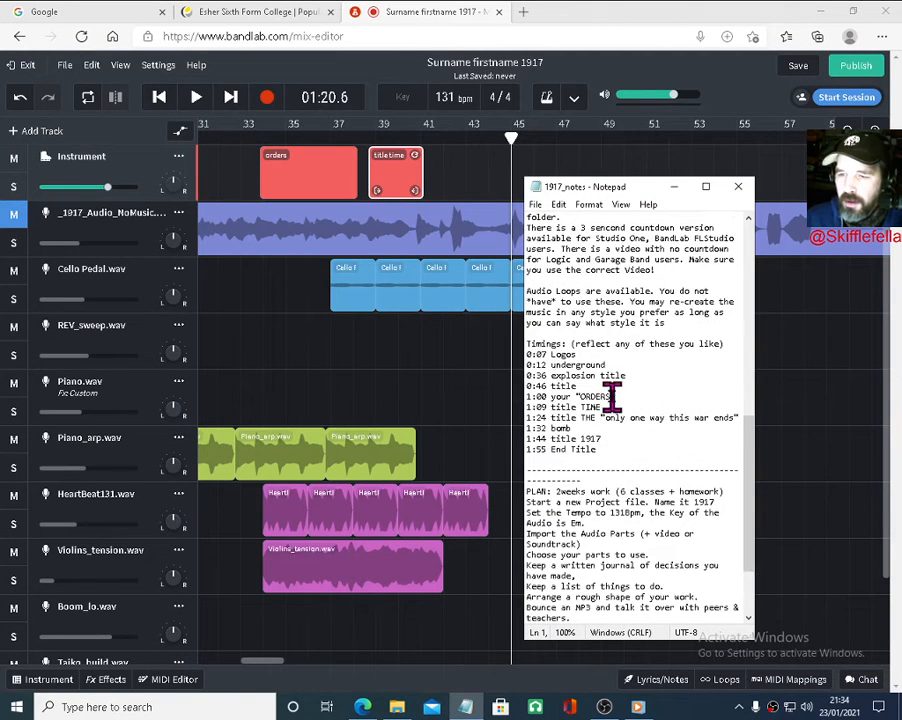
pyautogui.moveTo(632, 178); pyautogui.dragTo(634, 262)
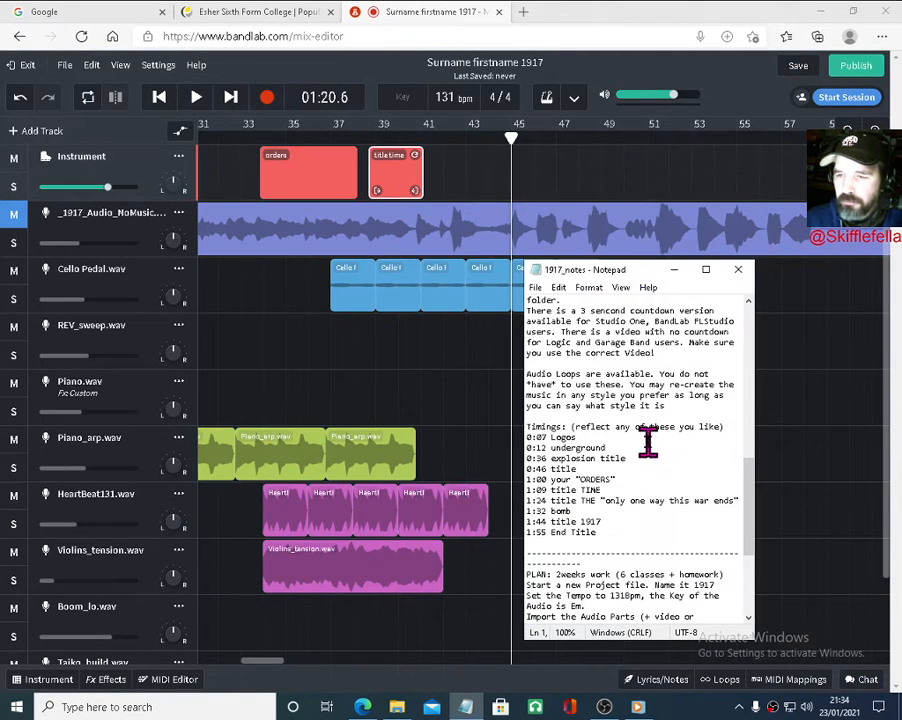
pyautogui.scroll(-1, 648, 437)
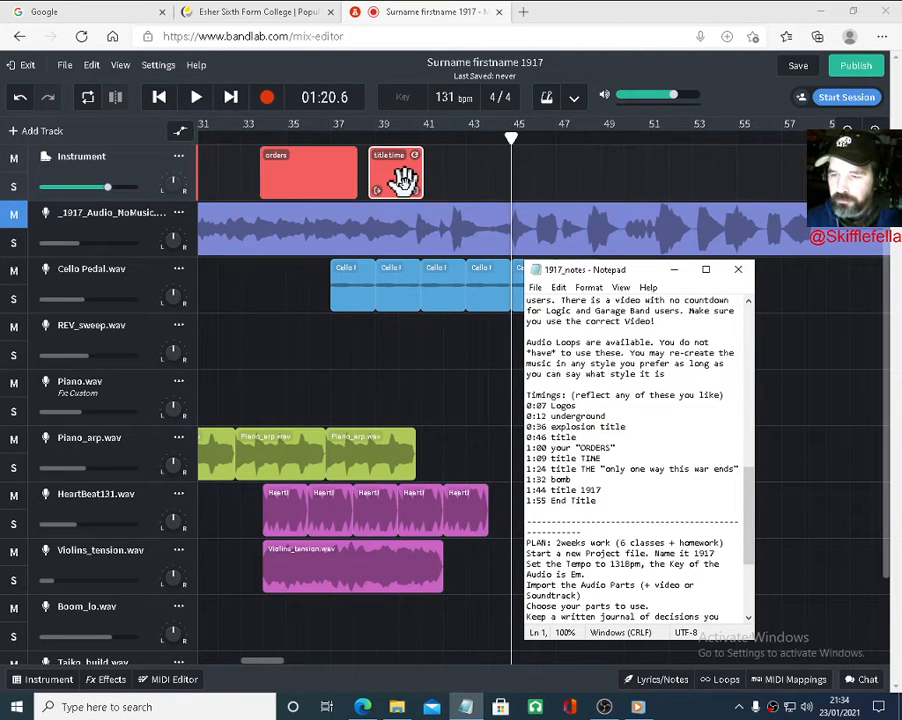
# Move the playhead to 1:10.1 within the title time region and bring the 1917_notes timings back up
pyautogui.click(511, 136)
pyautogui.moveTo(511, 136); pyautogui.dragTo(383, 140)
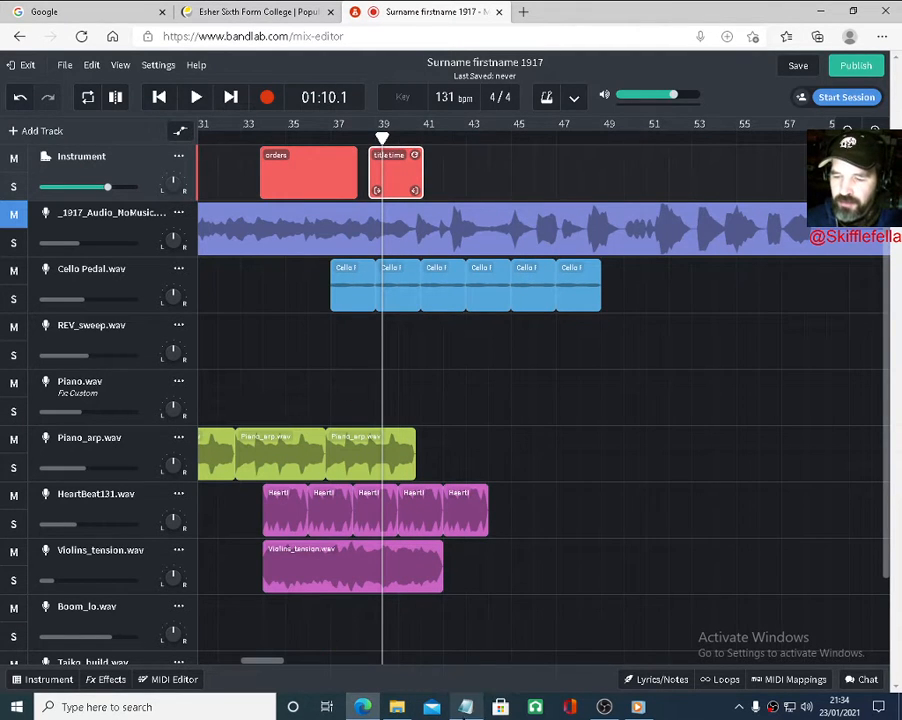
pyautogui.click(466, 707)
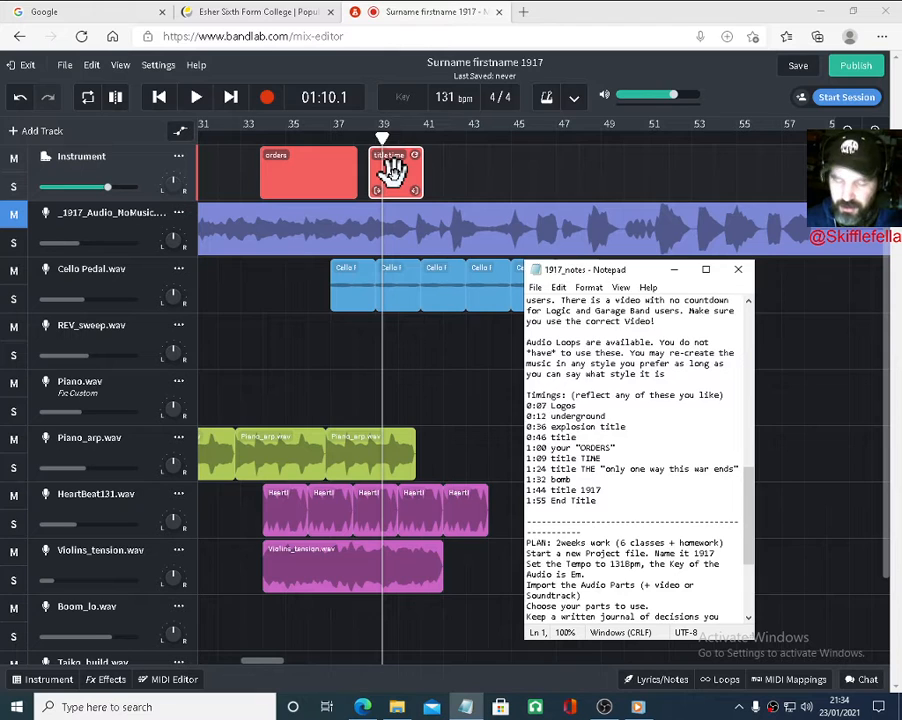
# Copy the title time region to just after bar 43 and switch the timeline ruler to minutes and seconds
pyautogui.moveTo(393, 172); pyautogui.dragTo(503, 172)
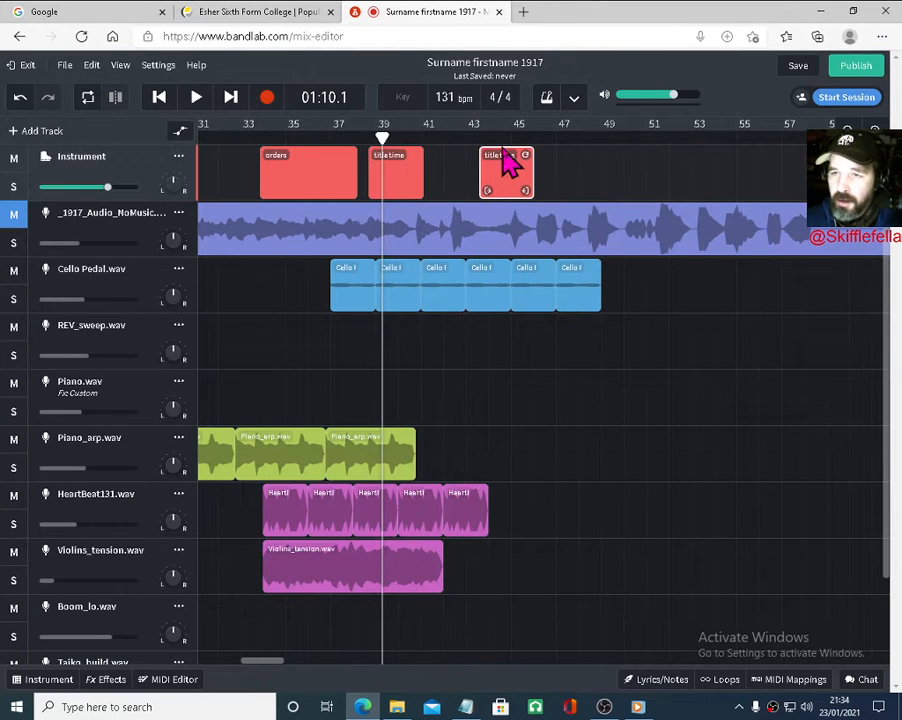
pyautogui.rightClick(506, 130)
pyautogui.click(533, 151)
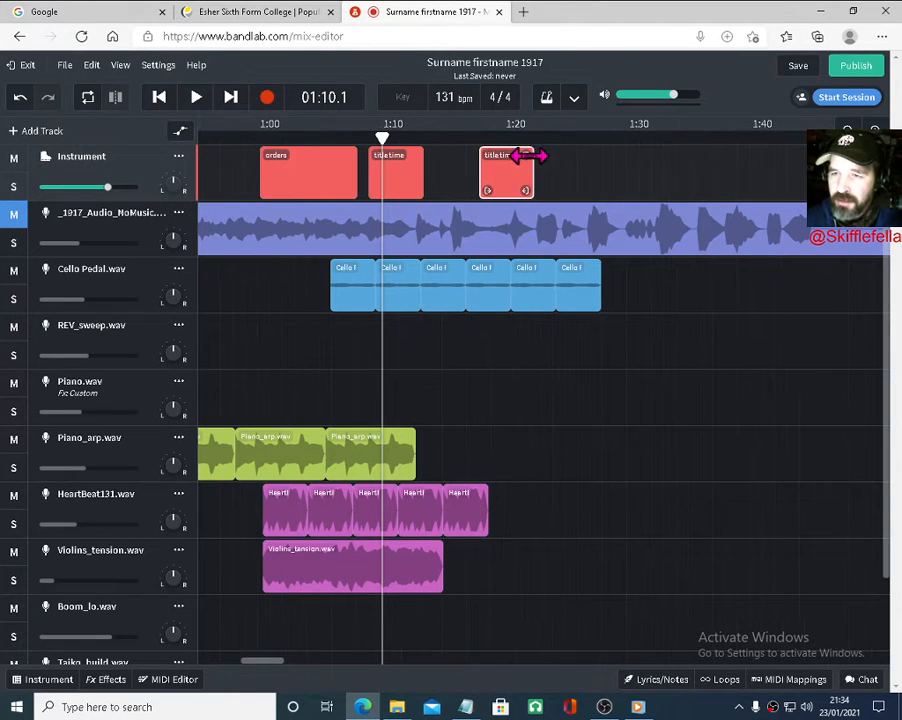
# Move the second title time region to about 1:24, matching the timing notes, and place a copy of it at about 1:32
pyautogui.moveTo(519, 178); pyautogui.dragTo(563, 173)
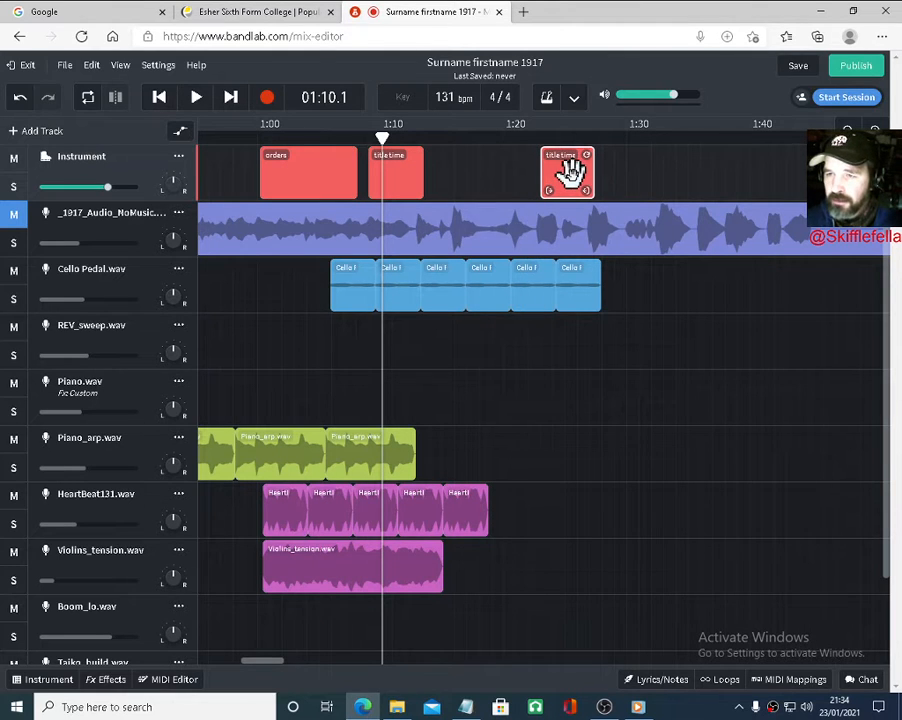
pyautogui.click(465, 707)
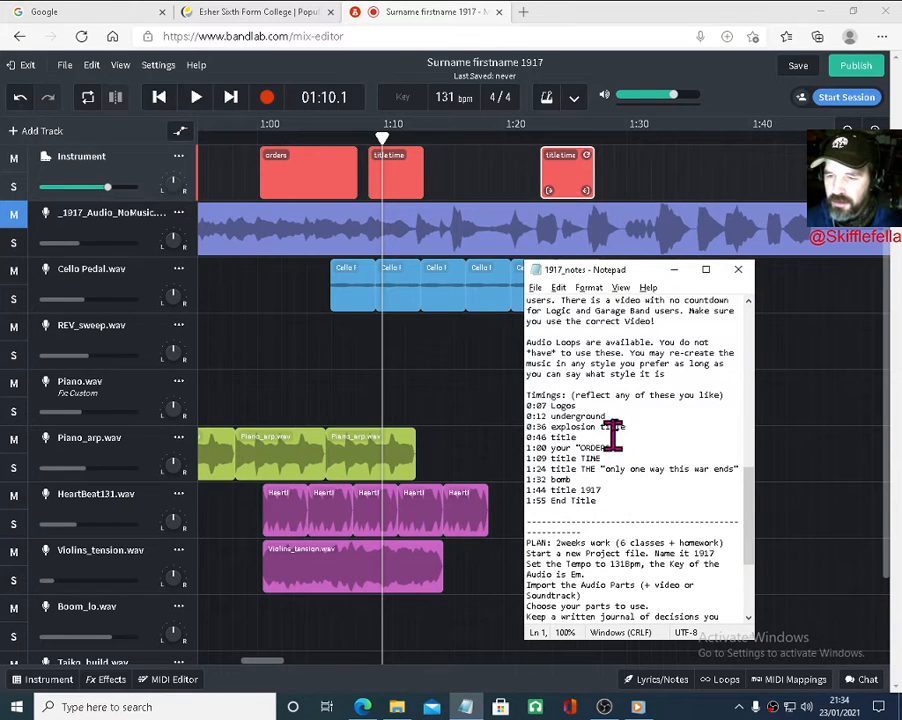
pyautogui.click(564, 173)
pyautogui.moveTo(567, 176); pyautogui.dragTo(832, 189)
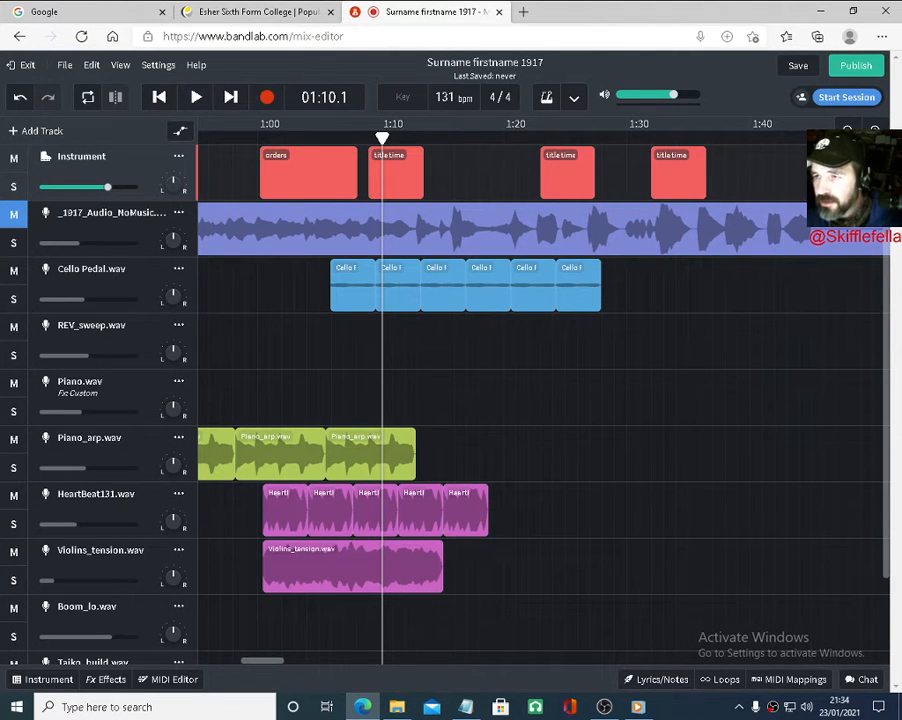
# Play the passage around the 1:24 title time region to check its placement against the music
pyautogui.click(874, 130)
pyautogui.click(874, 130)
pyautogui.click(874, 130)
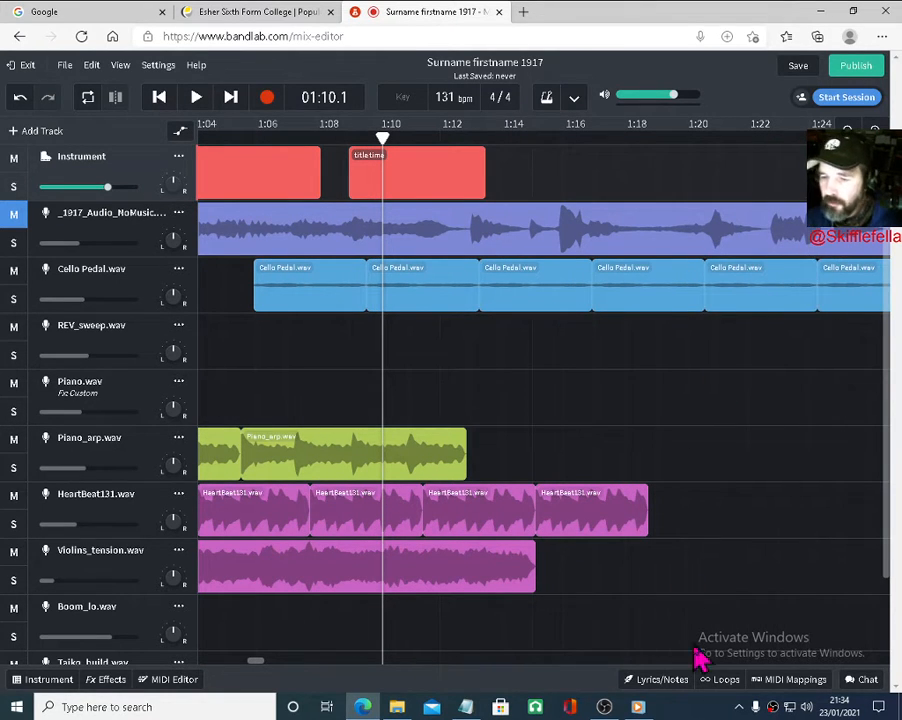
pyautogui.moveTo(253, 666); pyautogui.dragTo(266, 663)
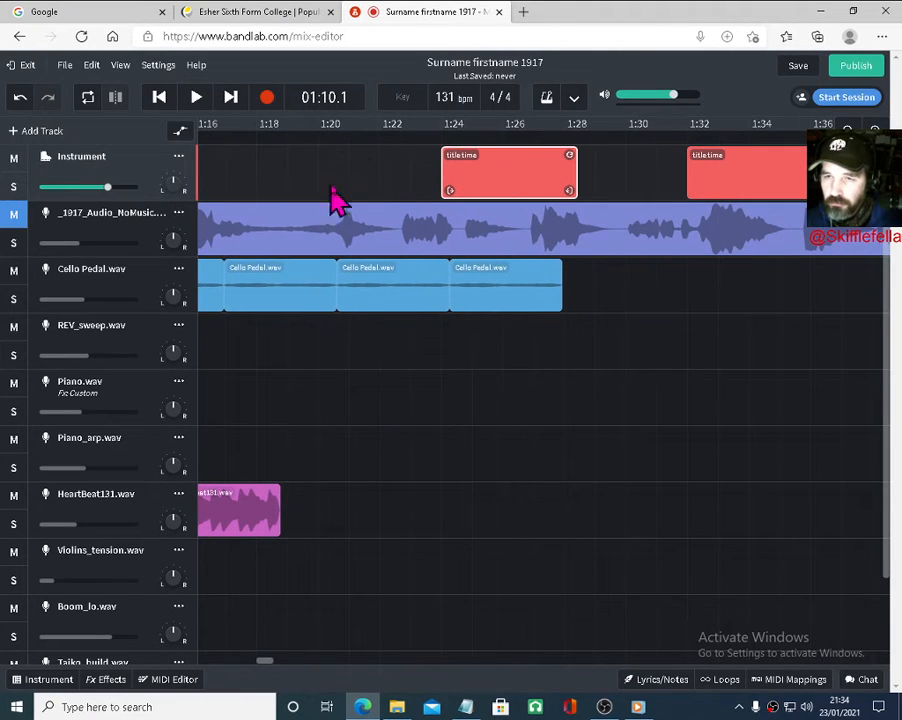
pyautogui.click(386, 148)
pyautogui.press('space')
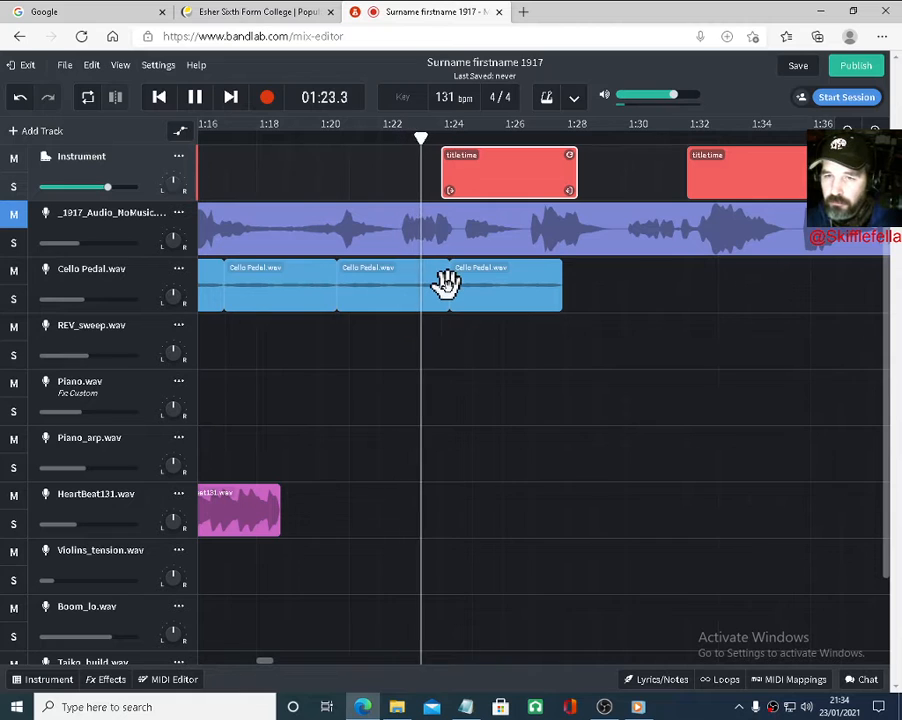
pyautogui.press('space')
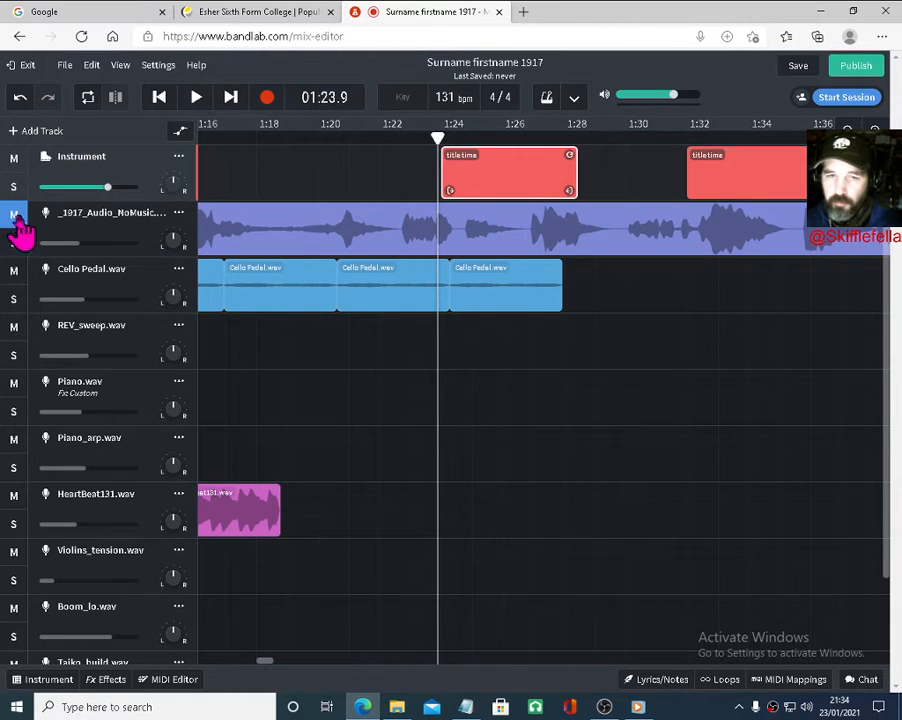
pyautogui.click(322, 150)
pyautogui.press('space')
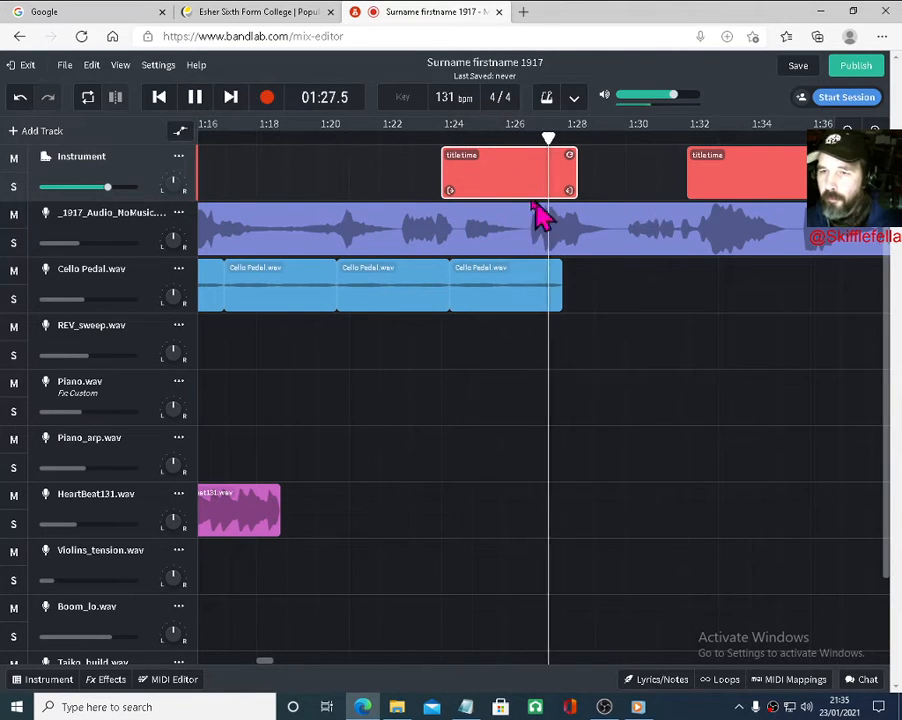
pyautogui.press('space')
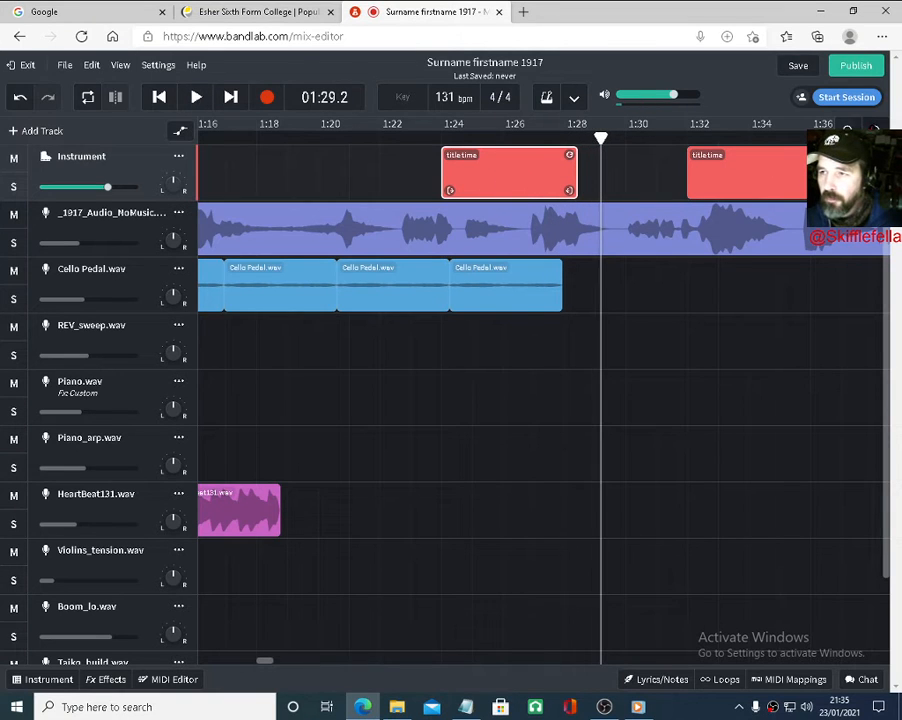
# Play from about 1:29 into the 1:32 title time region to check its timing
pyautogui.click(874, 131)
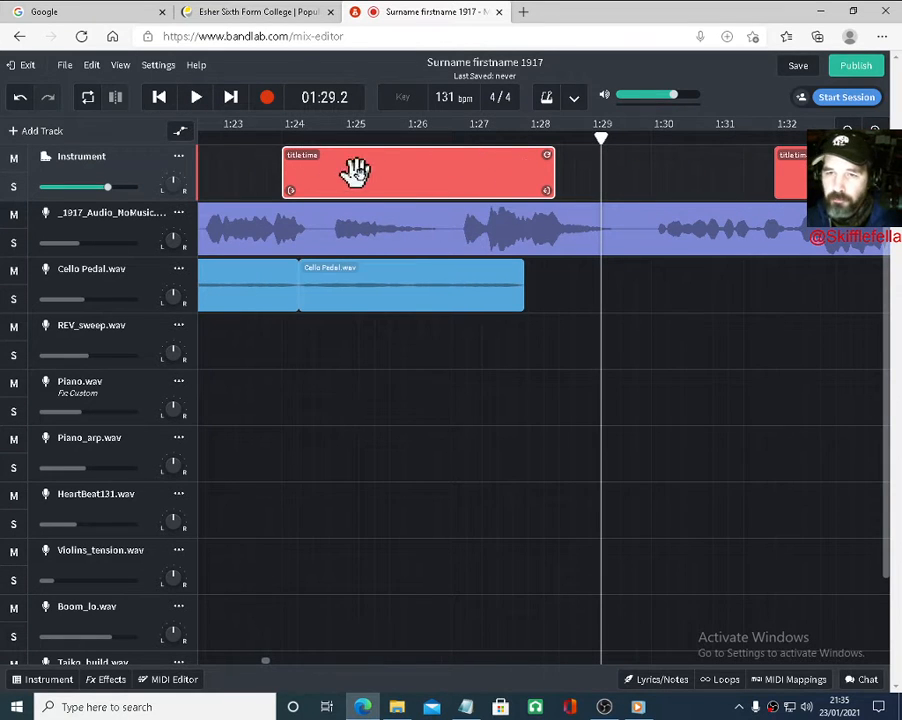
pyautogui.click(797, 181)
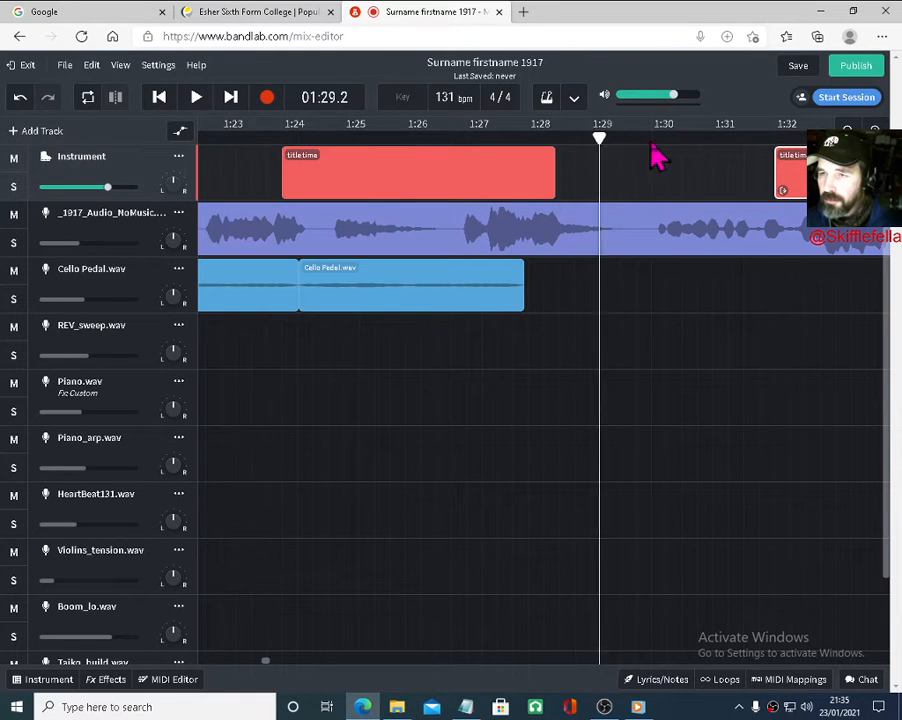
pyautogui.press('space')
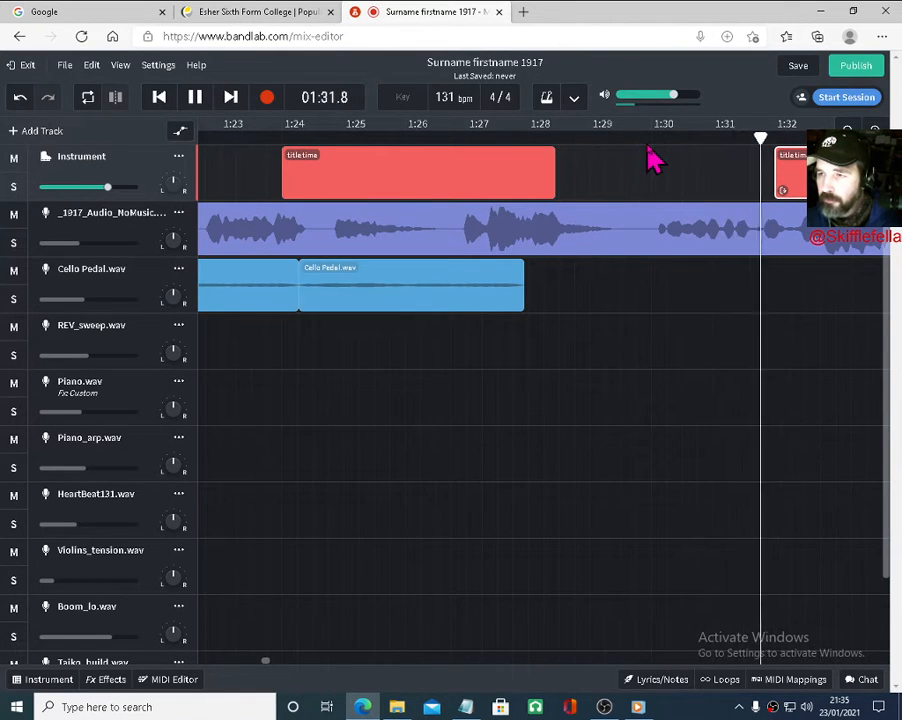
pyautogui.press('space')
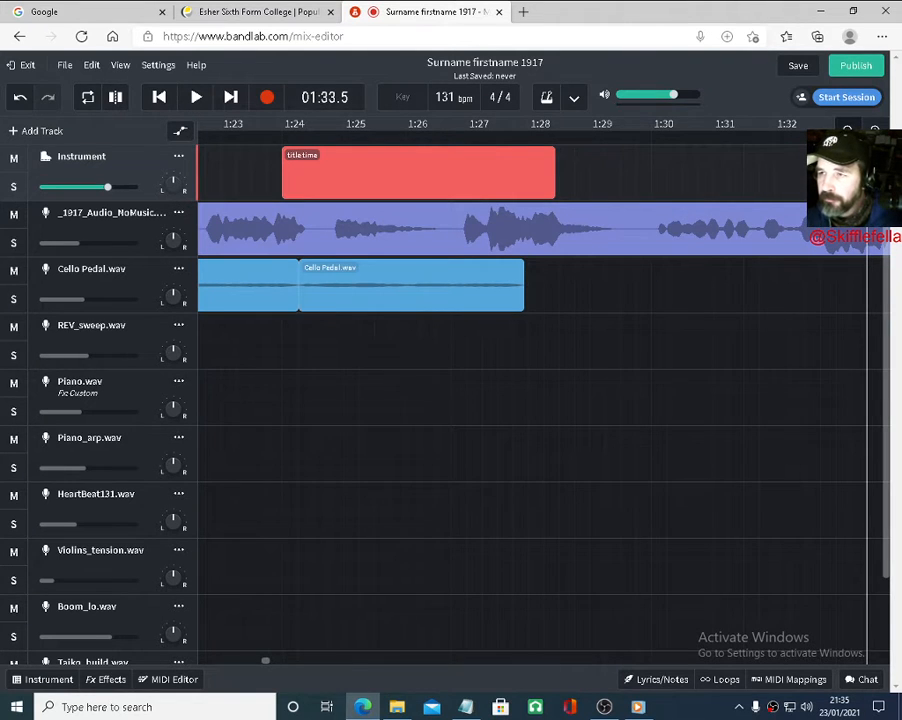
# Play the orders section from about 0:59 to review how the layered parts sound
pyautogui.click(847, 130)
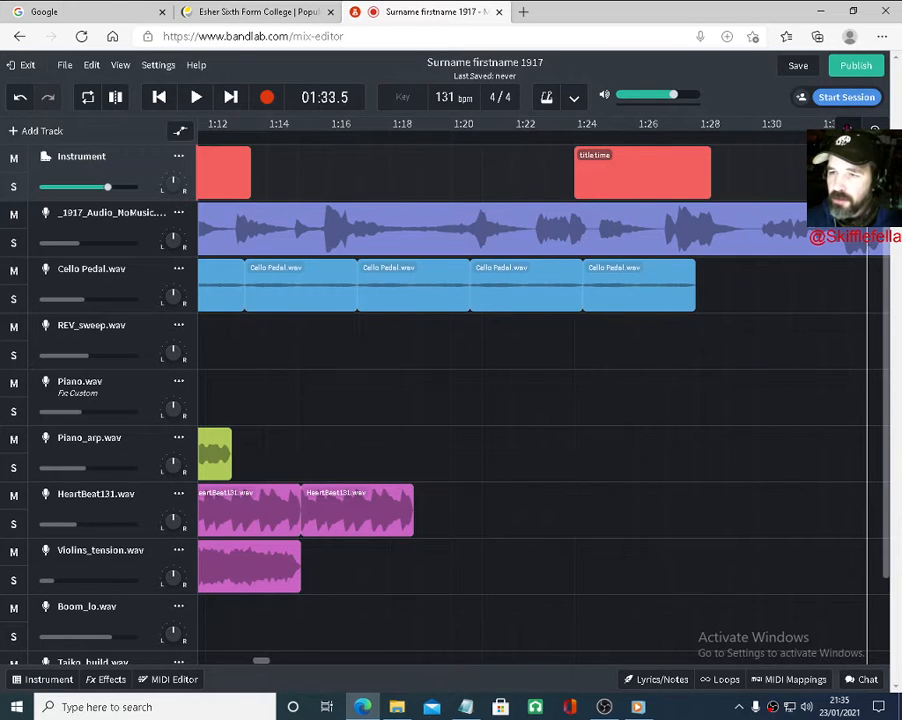
pyautogui.click(847, 130)
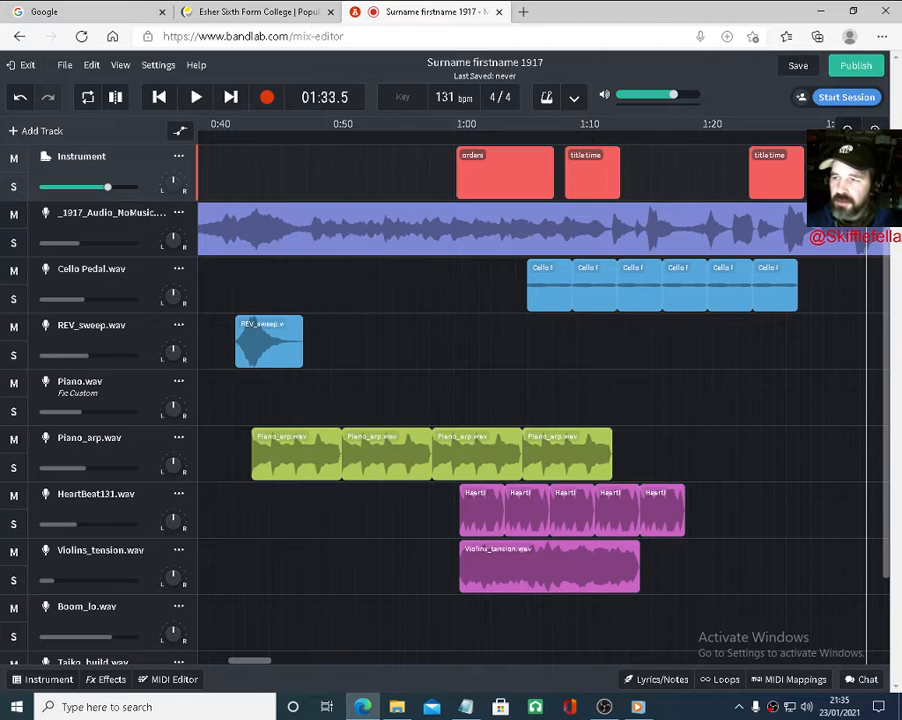
pyautogui.moveTo(261, 661); pyautogui.dragTo(265, 661)
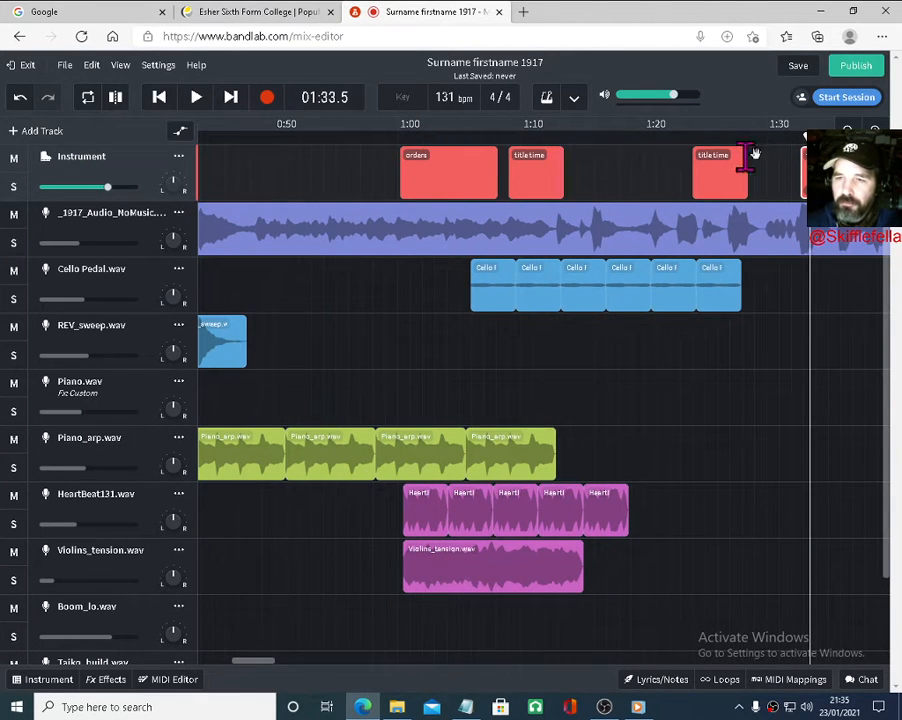
pyautogui.moveTo(800, 136); pyautogui.dragTo(388, 136)
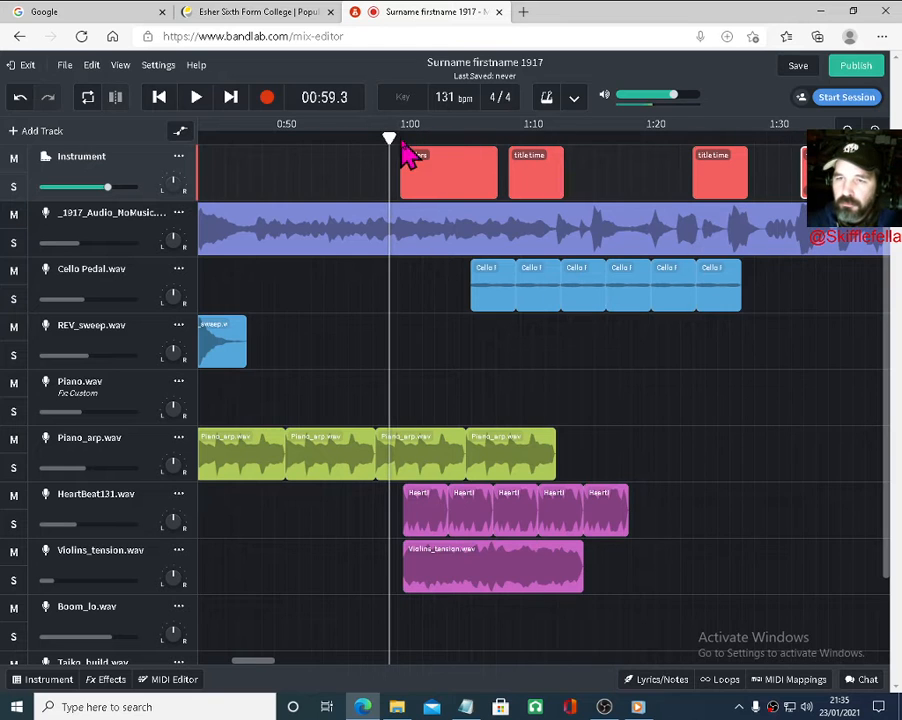
pyautogui.press('space')
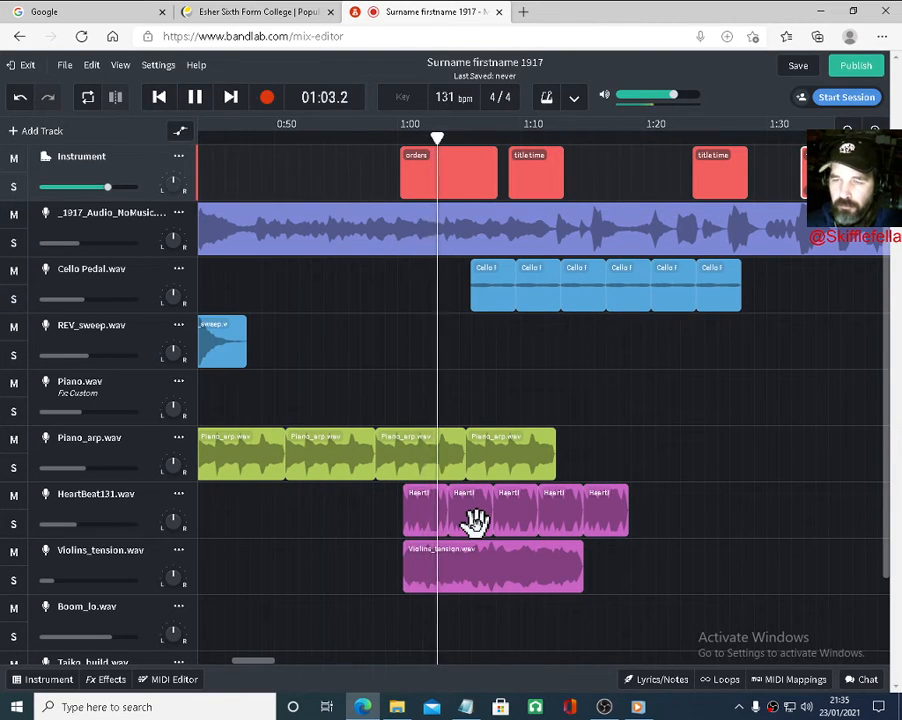
pyautogui.moveTo(270, 668); pyautogui.dragTo(234, 667)
pyautogui.press('space')
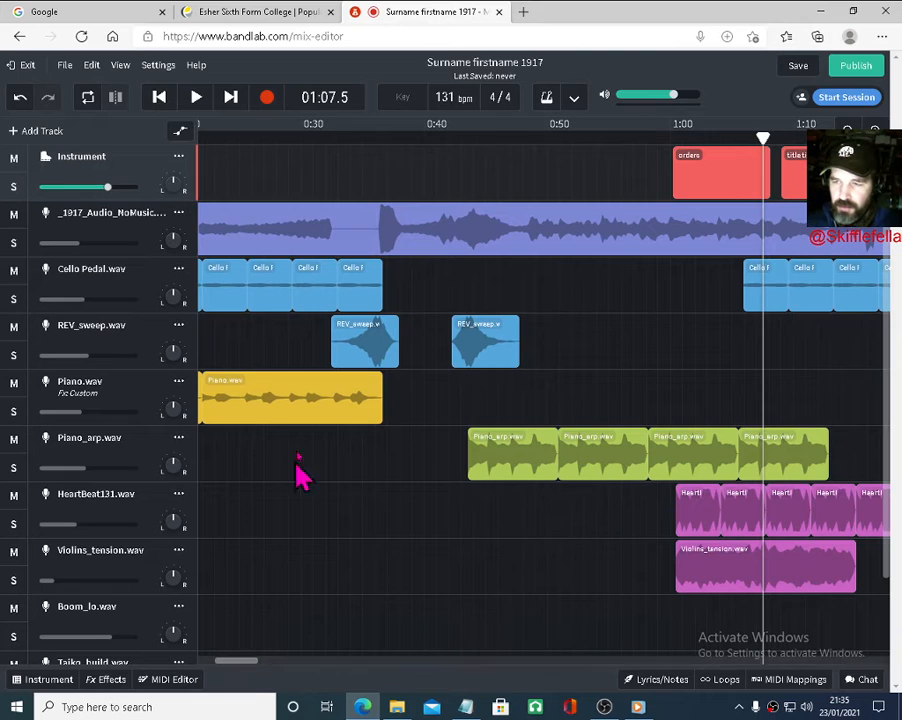
# Copy the first REV_sweep.wav region to about 0:56, leading into the orders region, and play it back from there
pyautogui.click(374, 354)
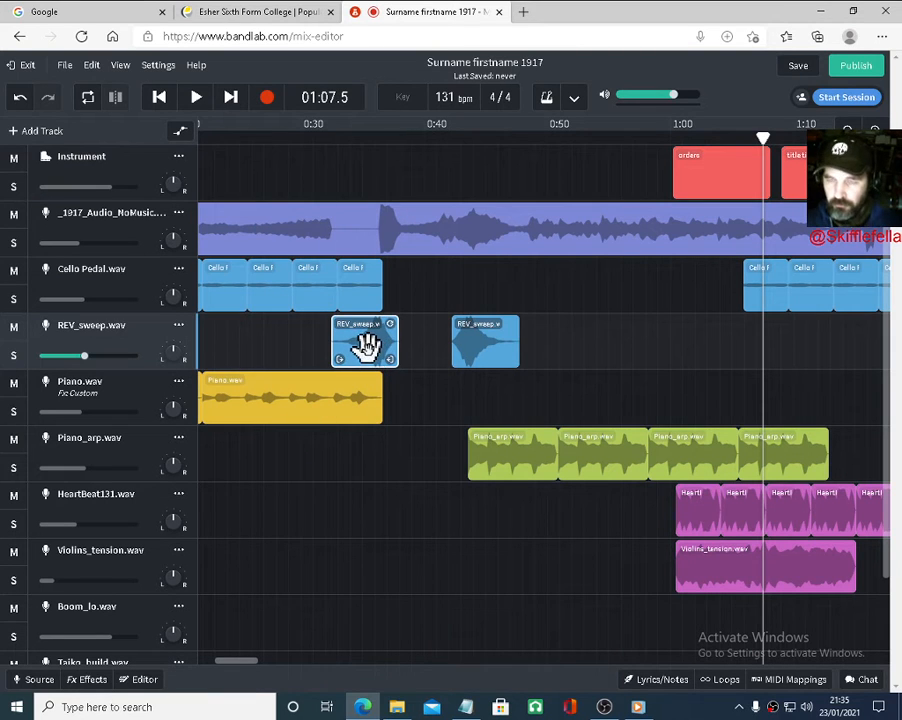
pyautogui.moveTo(367, 345); pyautogui.dragTo(662, 345)
pyautogui.press('space')
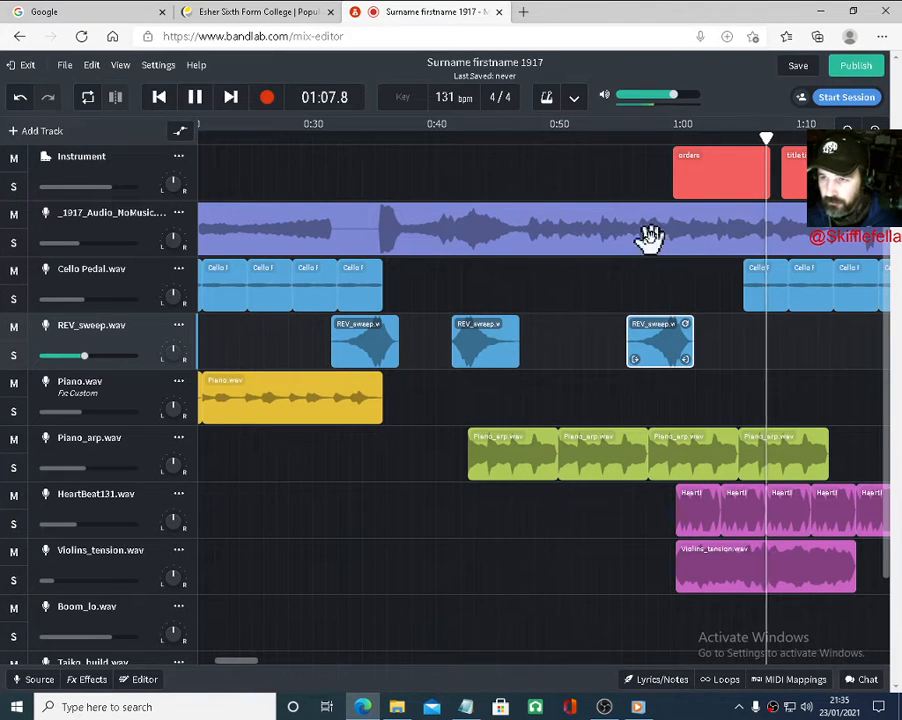
pyautogui.press('space')
pyautogui.moveTo(768, 142); pyautogui.dragTo(616, 152)
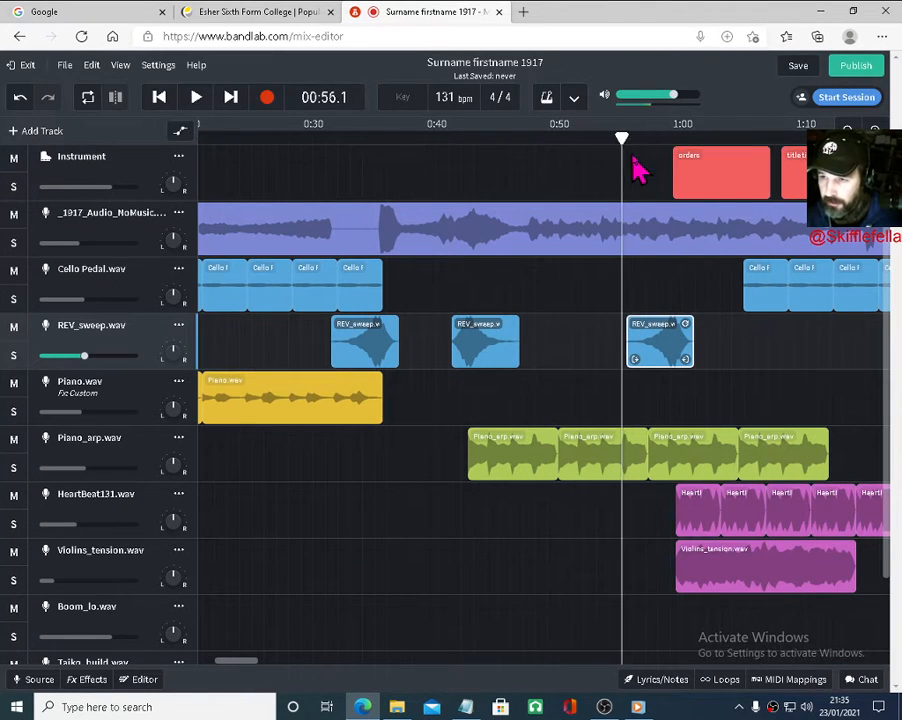
pyautogui.press('space')
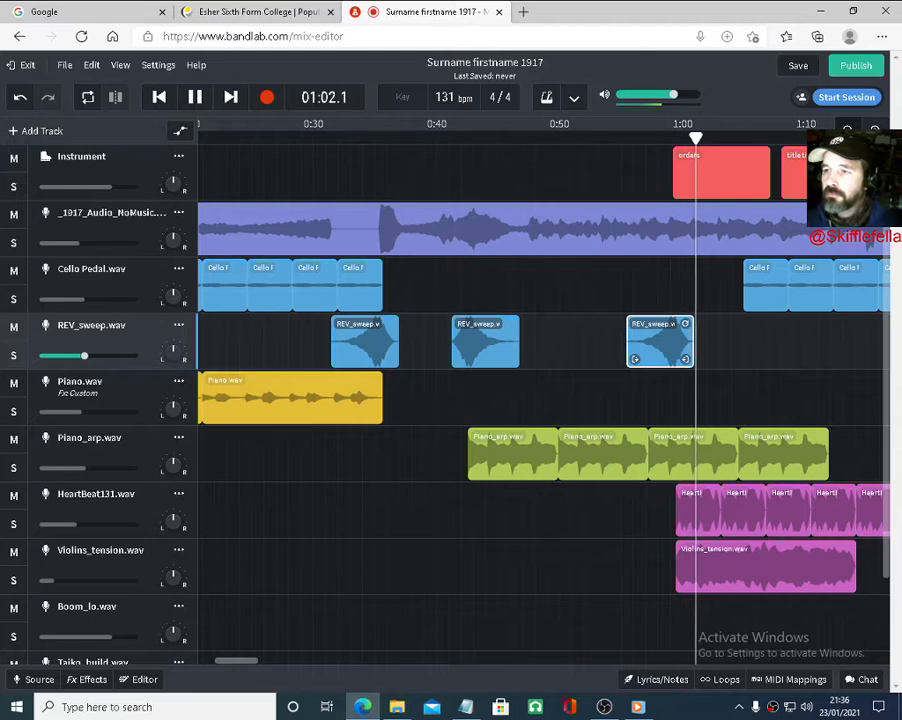
# Raise the HeartBeat131.wav track's volume slightly and lower the Piano_arp.wav track's volume
pyautogui.click(82, 524)
pyautogui.click(84, 470)
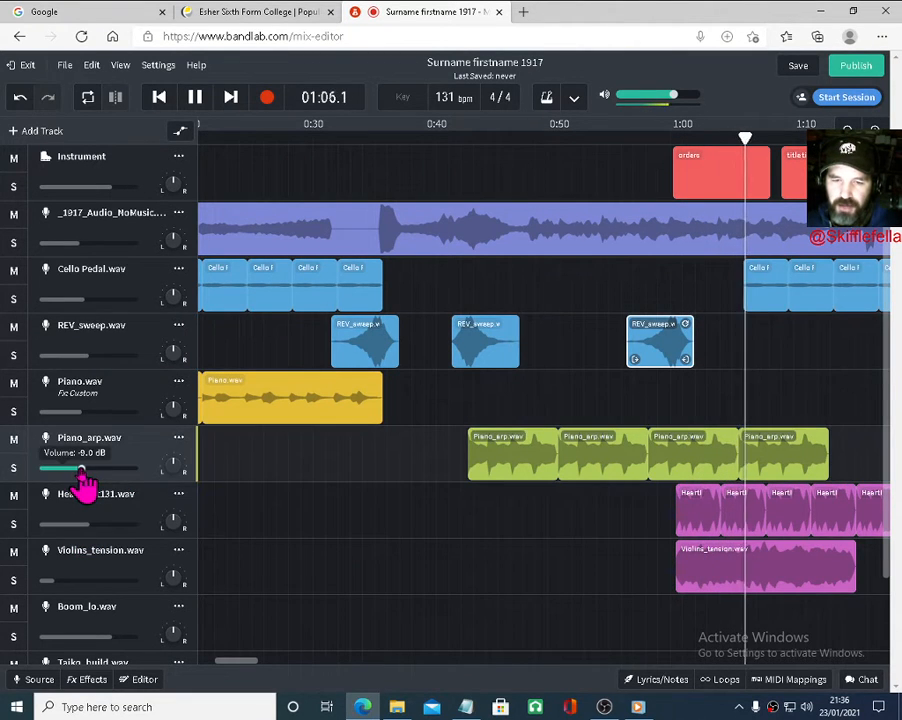
pyautogui.moveTo(84, 480); pyautogui.dragTo(76, 474)
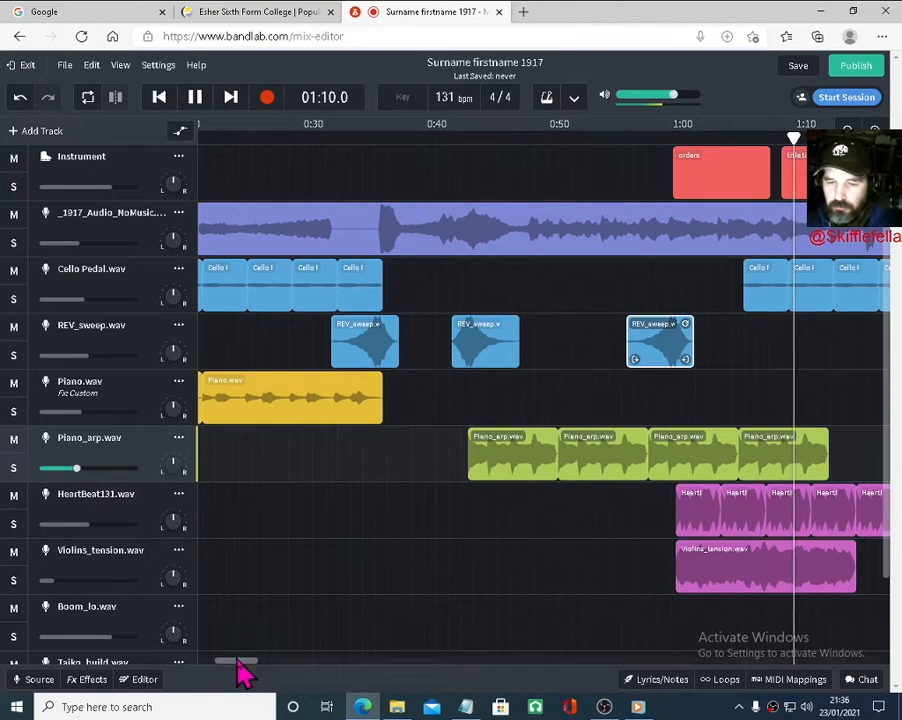
# Duplicate the Violins_tension.wav region directly after the original, starting at about 1:15
pyautogui.moveTo(237, 660); pyautogui.dragTo(255, 662)
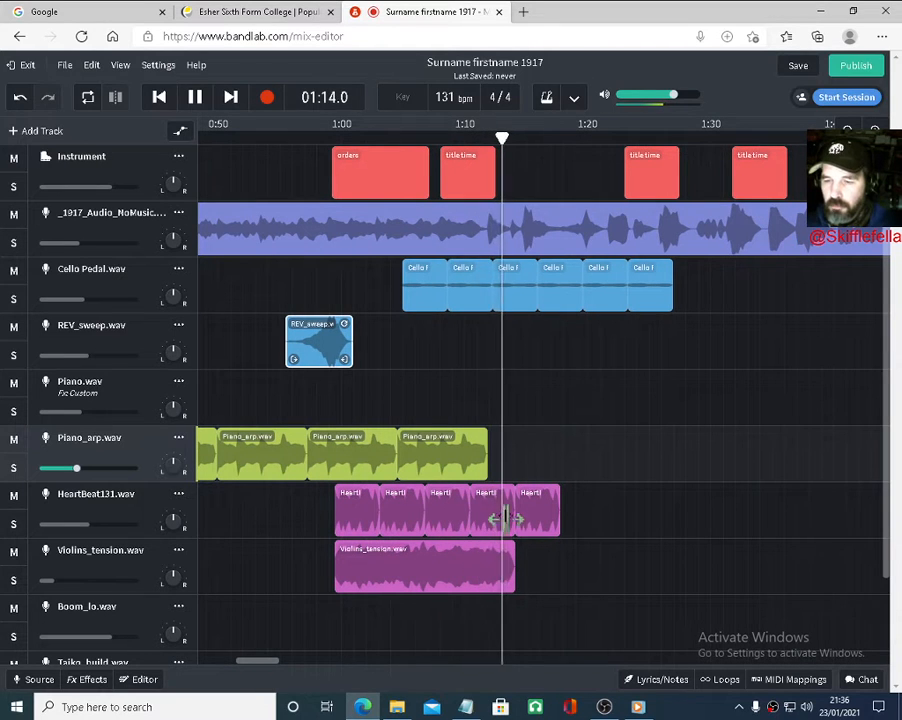
pyautogui.click(440, 570)
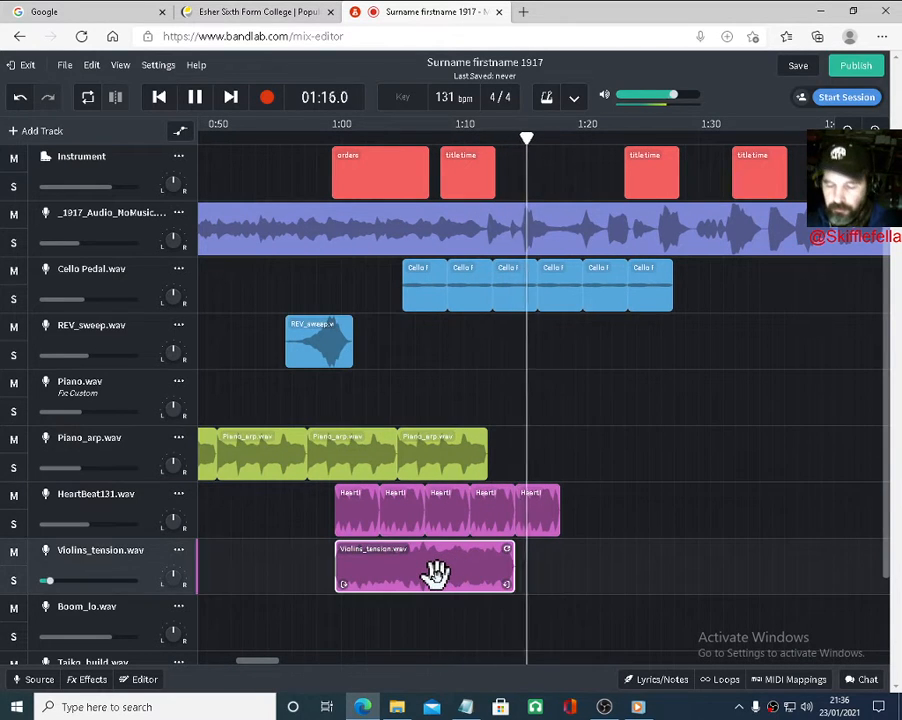
pyautogui.moveTo(464, 578); pyautogui.dragTo(616, 573)
# Add three more HeartBeat131.wav copies after the last one, up to the end of the second Violins_tension.wav region
pyautogui.click(535, 511)
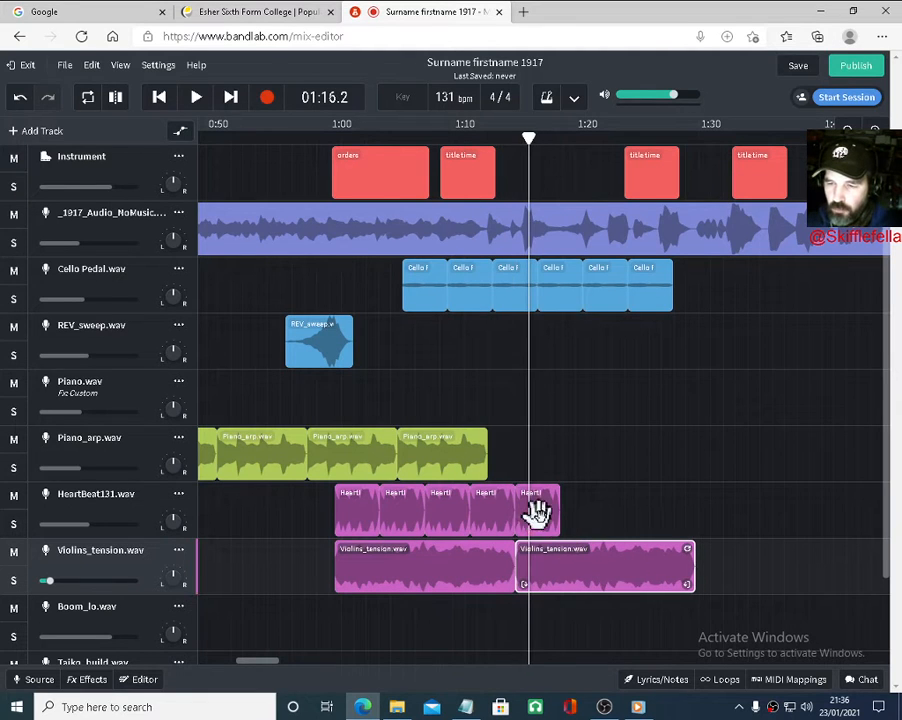
pyautogui.click(540, 515)
pyautogui.moveTo(536, 512); pyautogui.dragTo(680, 514)
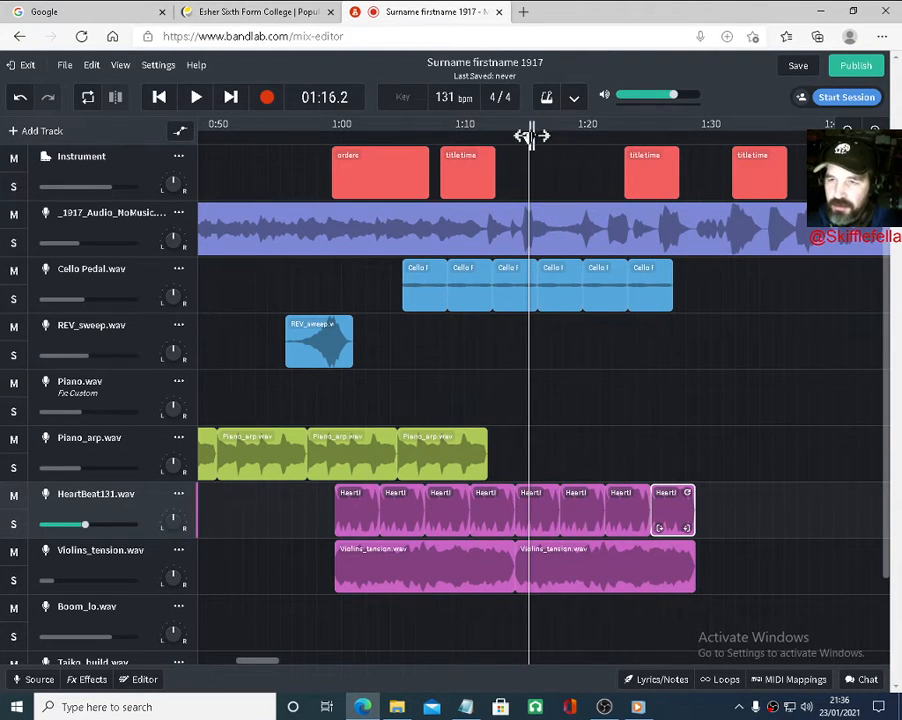
# Set the playhead to 1:23.9 and shorten the Violins_tension.wav and HeartBeat131.wav parts to end there, deleting the last heartbeat region
pyautogui.moveTo(531, 136); pyautogui.dragTo(511, 137)
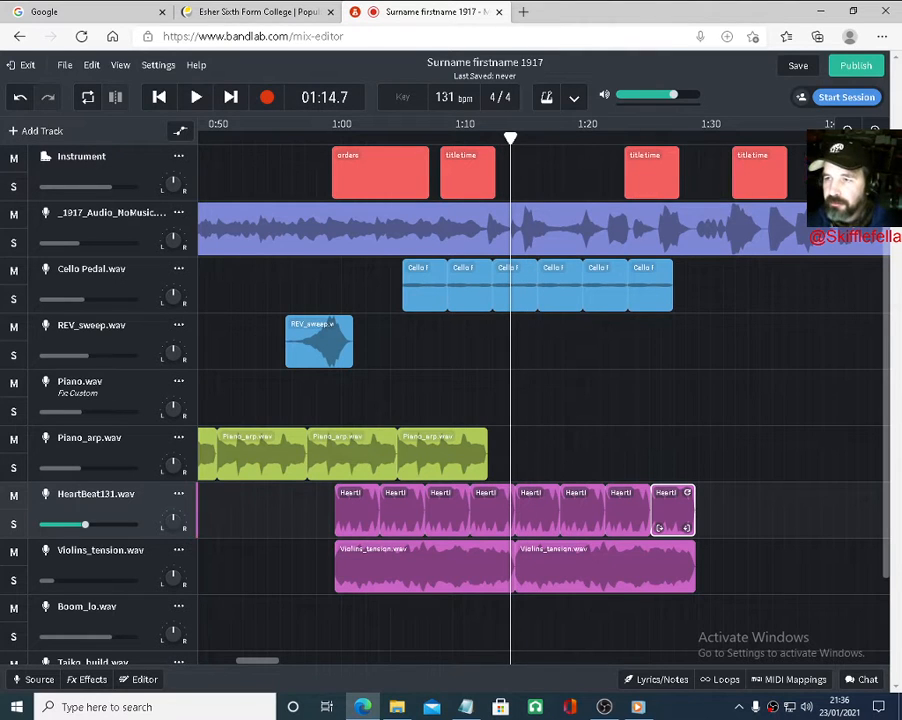
pyautogui.moveTo(513, 141); pyautogui.dragTo(624, 153)
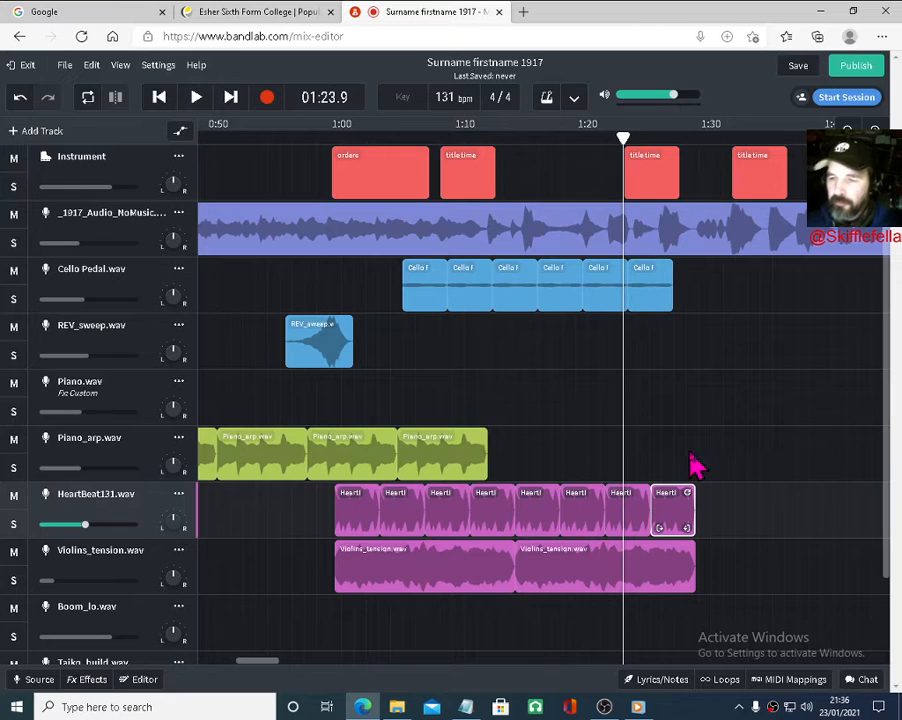
pyautogui.click(688, 584)
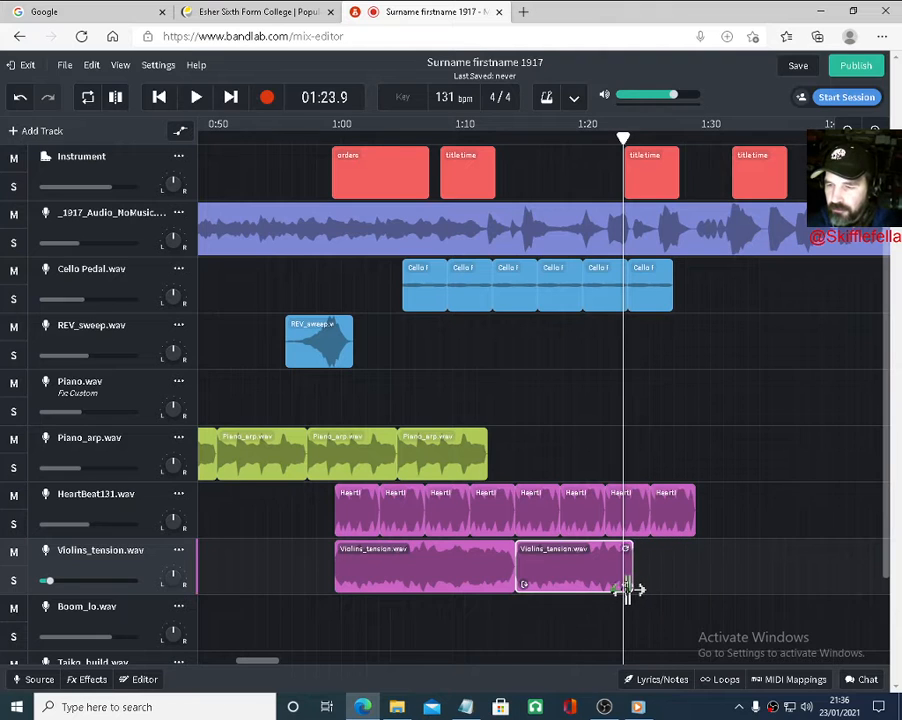
pyautogui.click(671, 516)
pyautogui.press('Delete')
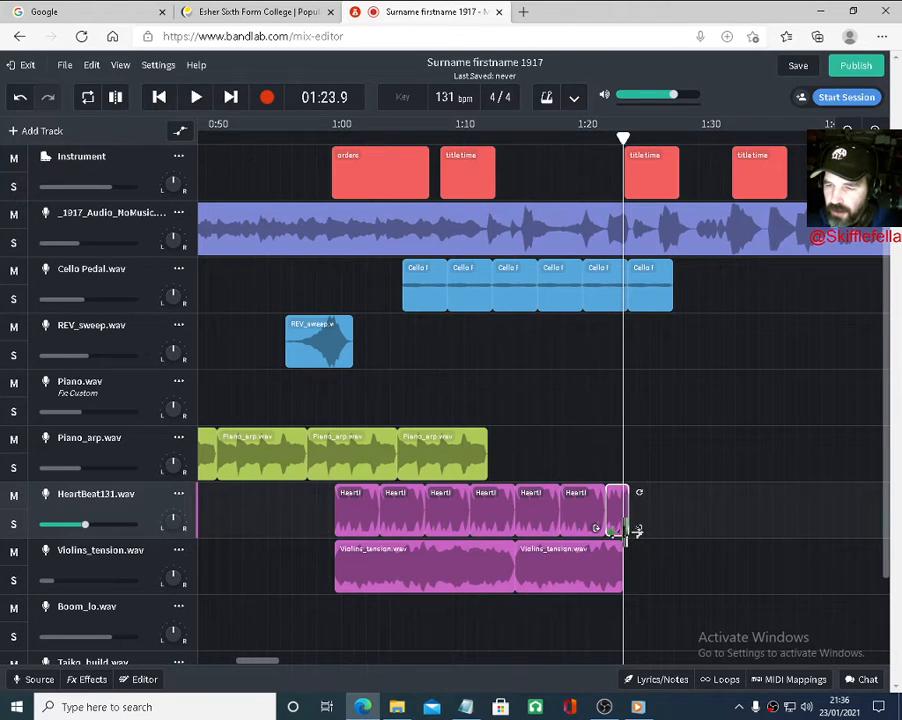
# Copy the REV_sweep.wav region to about 1:20 so it peaks at the playhead, and delete the last Cello Pedal.wav region
pyautogui.click(322, 344)
pyautogui.moveTo(348, 347); pyautogui.dragTo(612, 346)
pyautogui.click(650, 288)
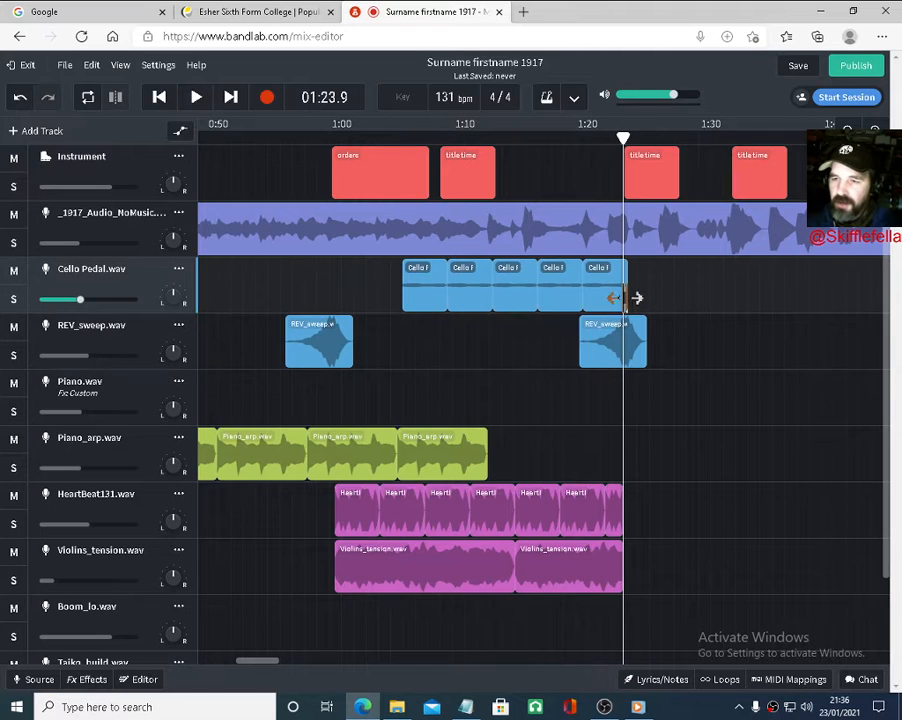
pyautogui.moveTo(625, 291); pyautogui.dragTo(624, 291)
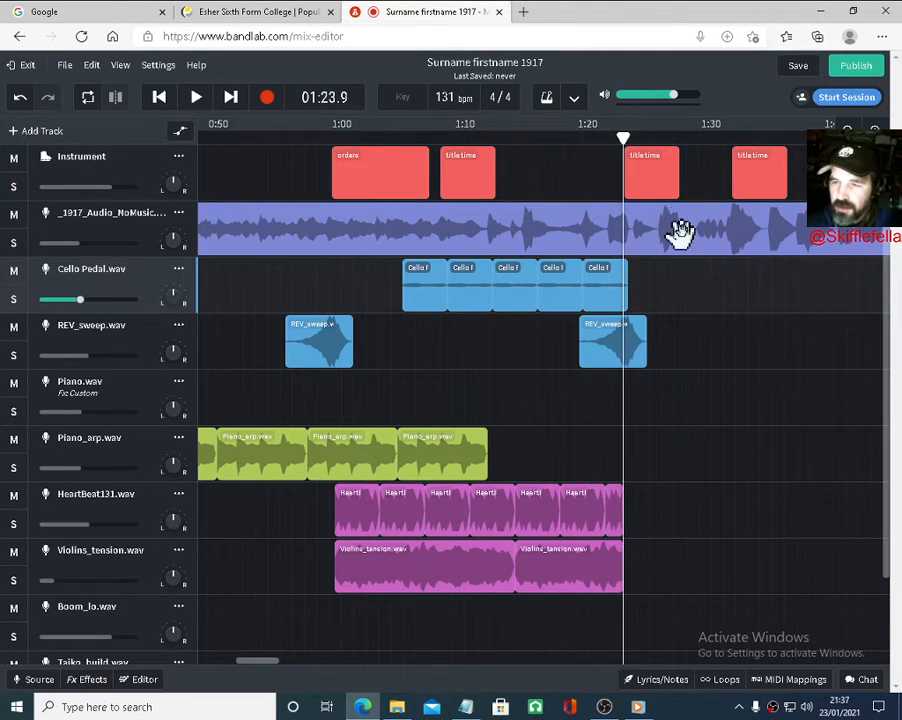
# Play from about 1:09 and slightly raise the volumes of the 1917 audio and Cello Pedal.wav tracks
pyautogui.moveTo(620, 133); pyautogui.dragTo(440, 140)
pyautogui.press('space')
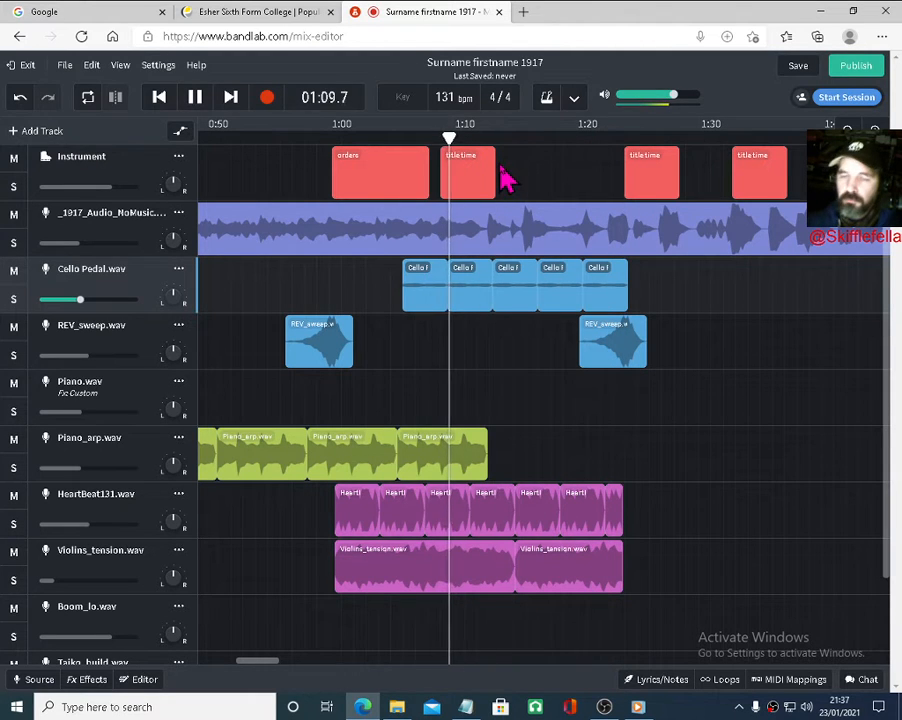
pyautogui.click(84, 244)
pyautogui.moveTo(83, 246)
pyautogui.mouseDown()
pyautogui.moveTo(72, 246)
pyautogui.moveTo(84, 246)
pyautogui.mouseUp()
pyautogui.click(88, 302)
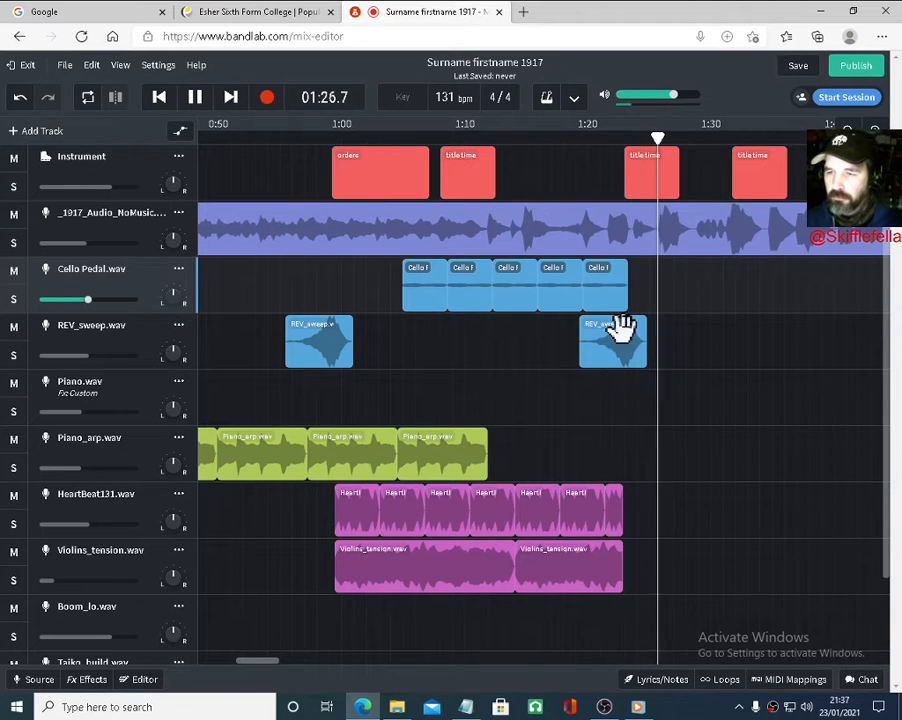
# Stop playback, set the playhead to 1:24.2 and raise the REV_sweep.wav track's volume slightly
pyautogui.press('space')
pyautogui.moveTo(658, 135); pyautogui.dragTo(627, 137)
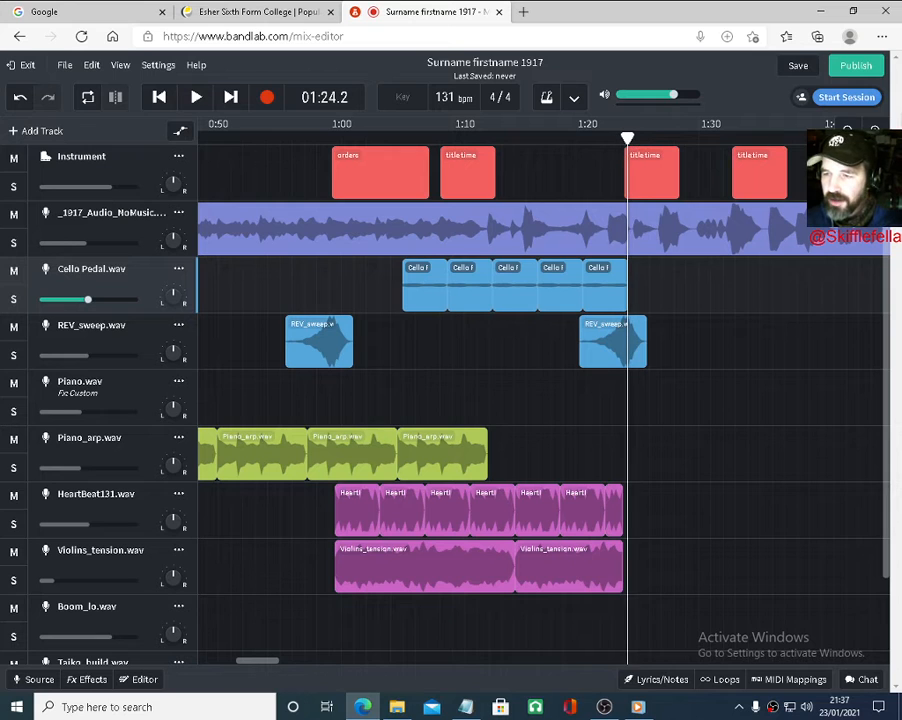
pyautogui.scroll(5, 663, 254)
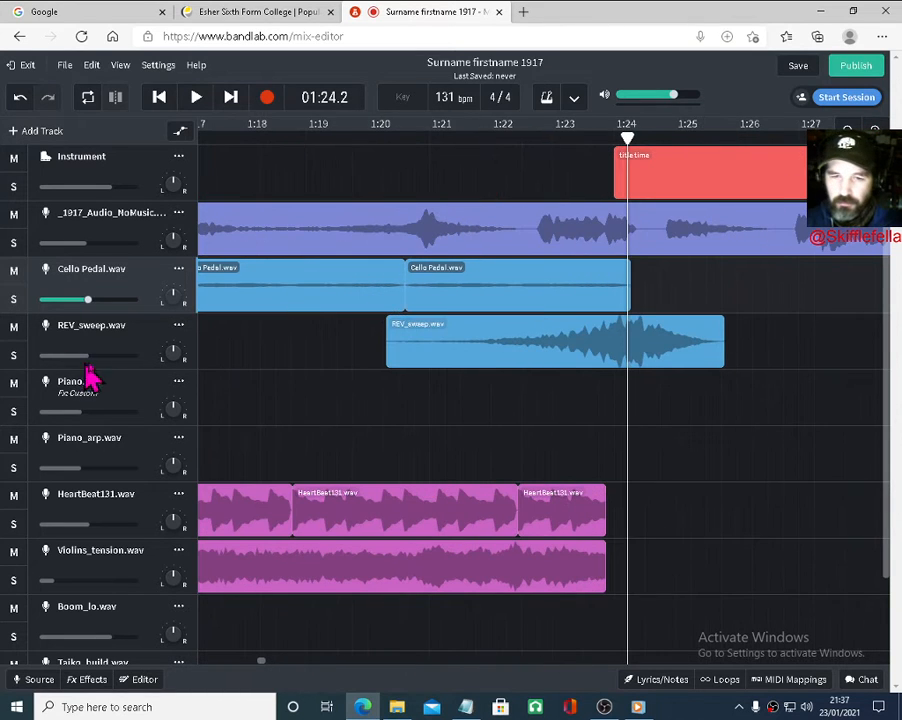
pyautogui.moveTo(88, 356); pyautogui.dragTo(99, 356)
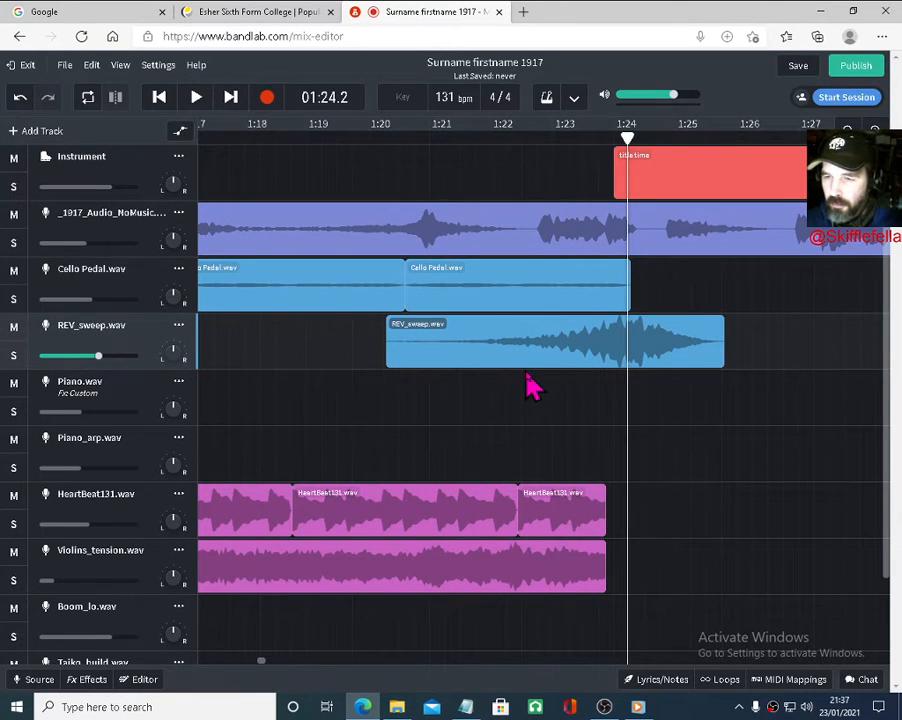
# Shift the REV_sweep.wav region slightly earlier to peak at 1:24.0, and shorten the last Cello Pedal.wav region to end level with the heartbeat and violins
pyautogui.moveTo(528, 353); pyautogui.dragTo(511, 356)
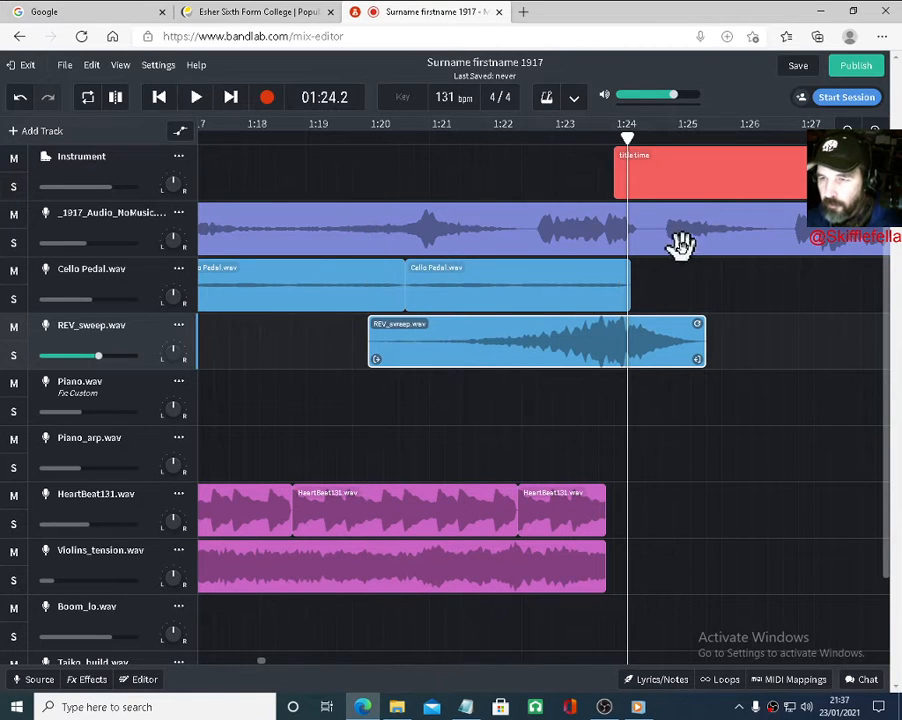
pyautogui.moveTo(625, 283); pyautogui.dragTo(610, 286)
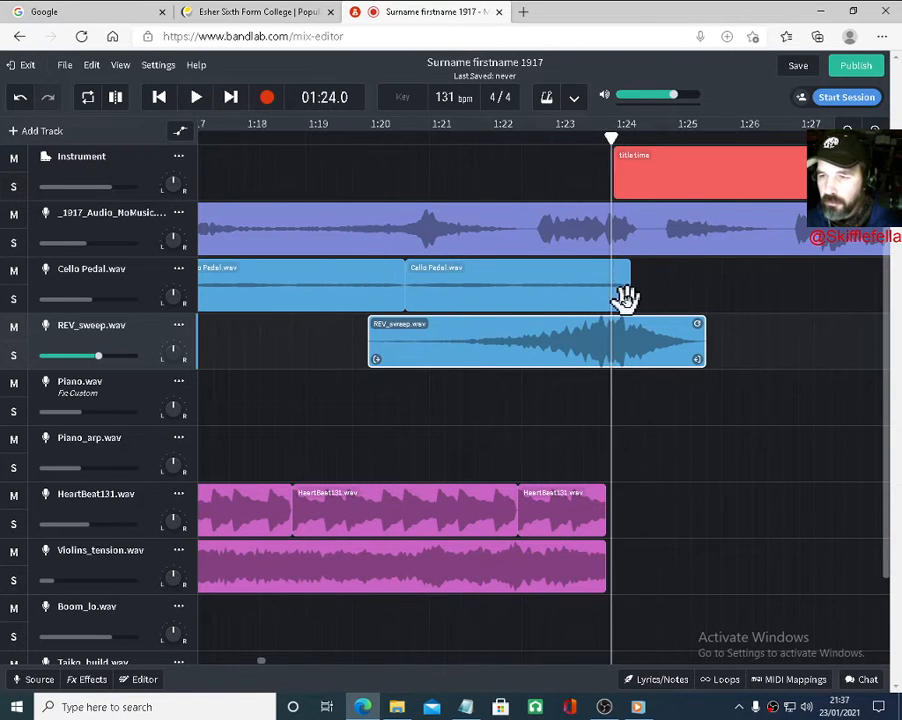
pyautogui.click(590, 293)
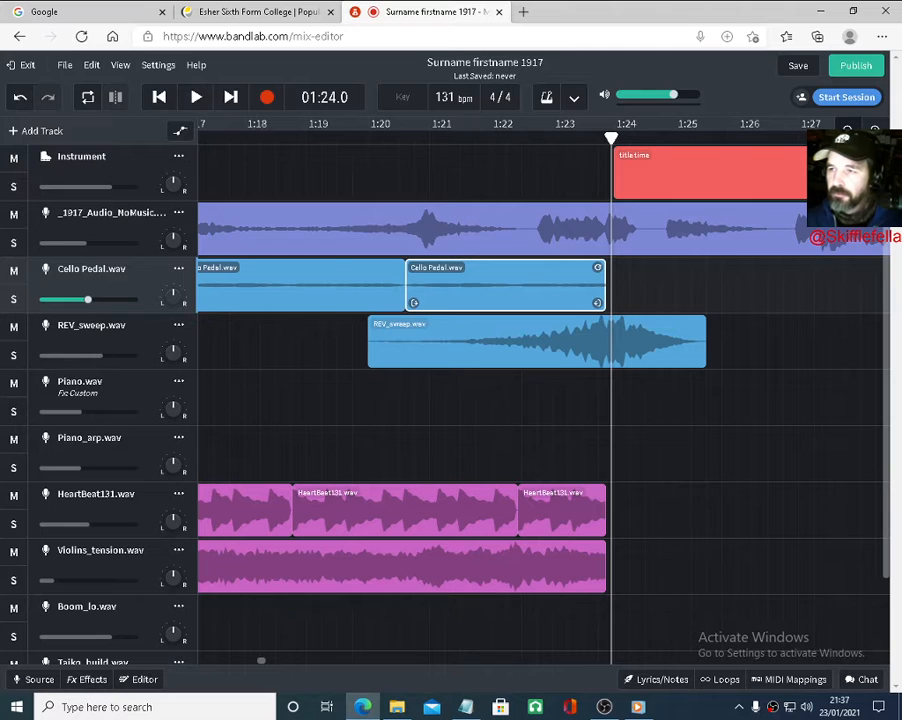
# Play from about 1:19 through the title at 1:24 to check the sweep and the cut-off of the loops
pyautogui.click(847, 130)
pyautogui.click(847, 130)
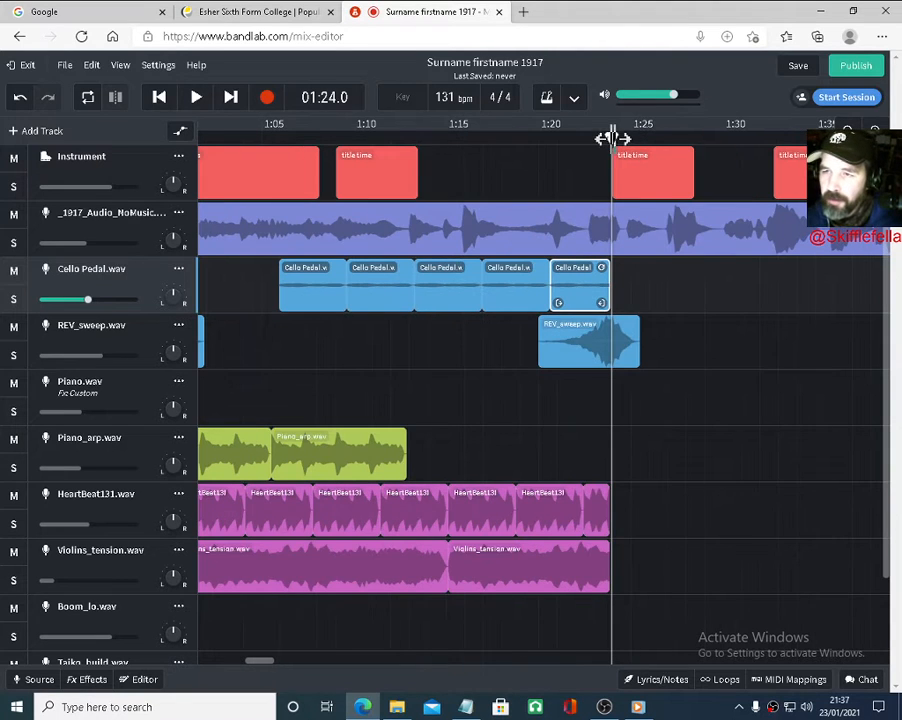
pyautogui.moveTo(612, 138); pyautogui.dragTo(521, 141)
pyautogui.press('space')
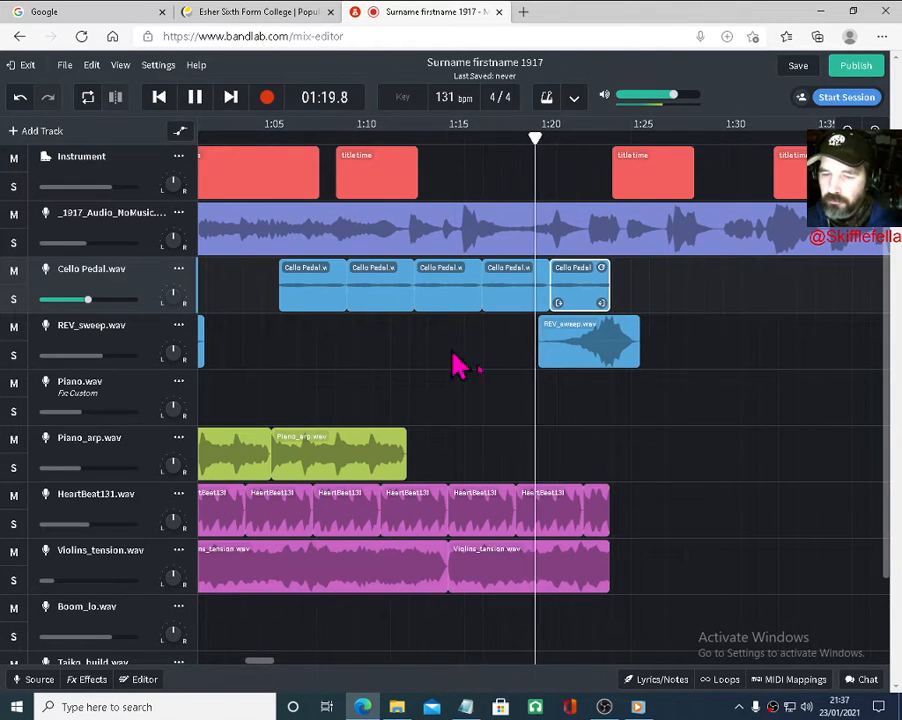
pyautogui.click(847, 130)
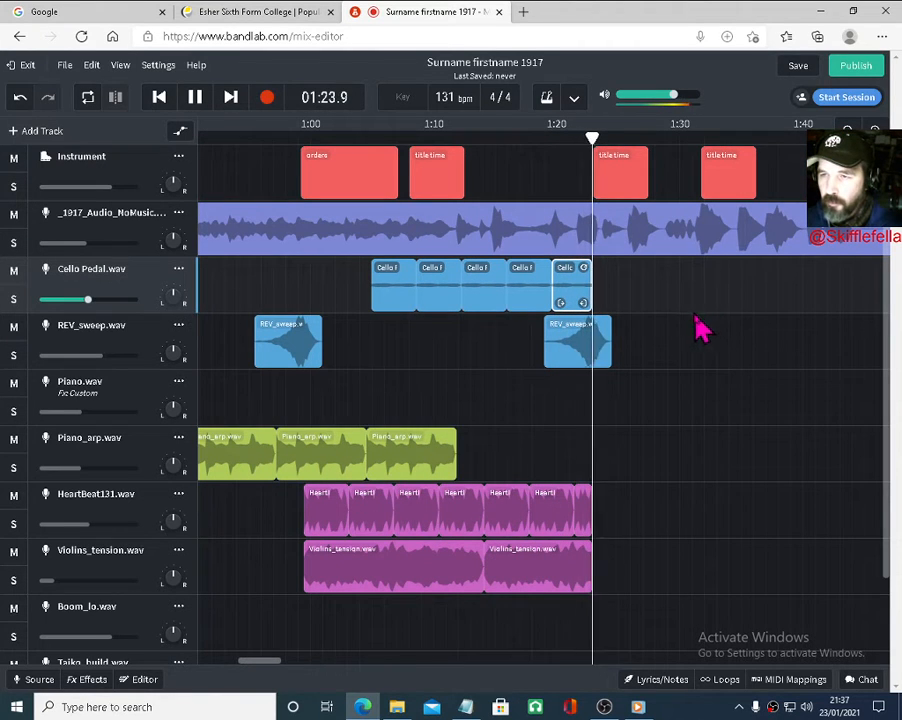
pyautogui.click(847, 130)
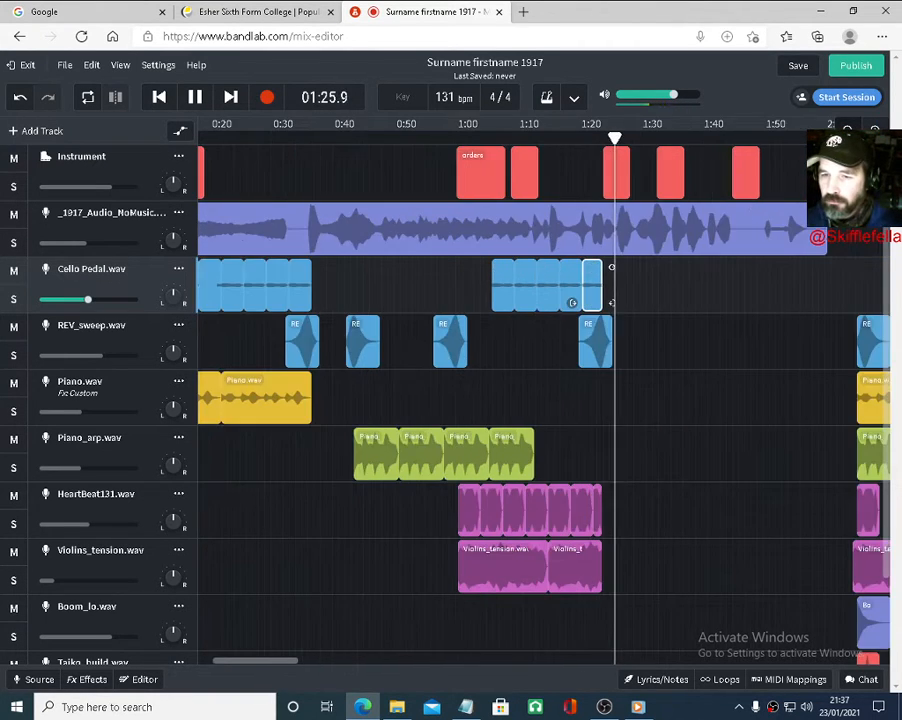
# Copy the Taiko_build.wav region from about 2:02 to about 1:03 and move its track directly above Violins_tension.wav
pyautogui.click(847, 130)
pyautogui.scroll(-2, 676, 547)
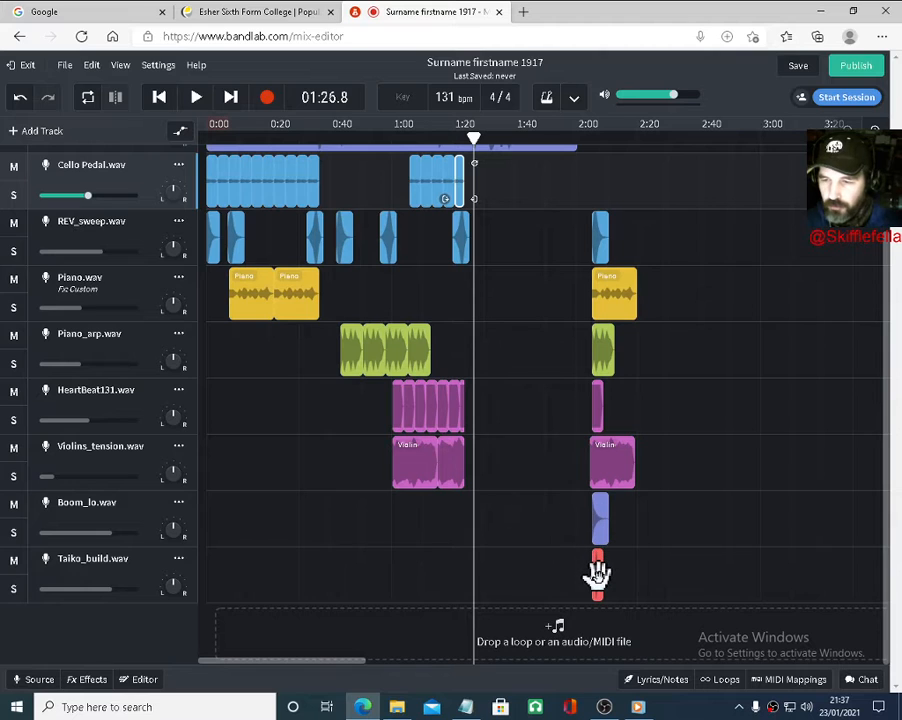
pyautogui.moveTo(596, 578); pyautogui.dragTo(490, 588)
pyautogui.moveTo(558, 588); pyautogui.dragTo(405, 570)
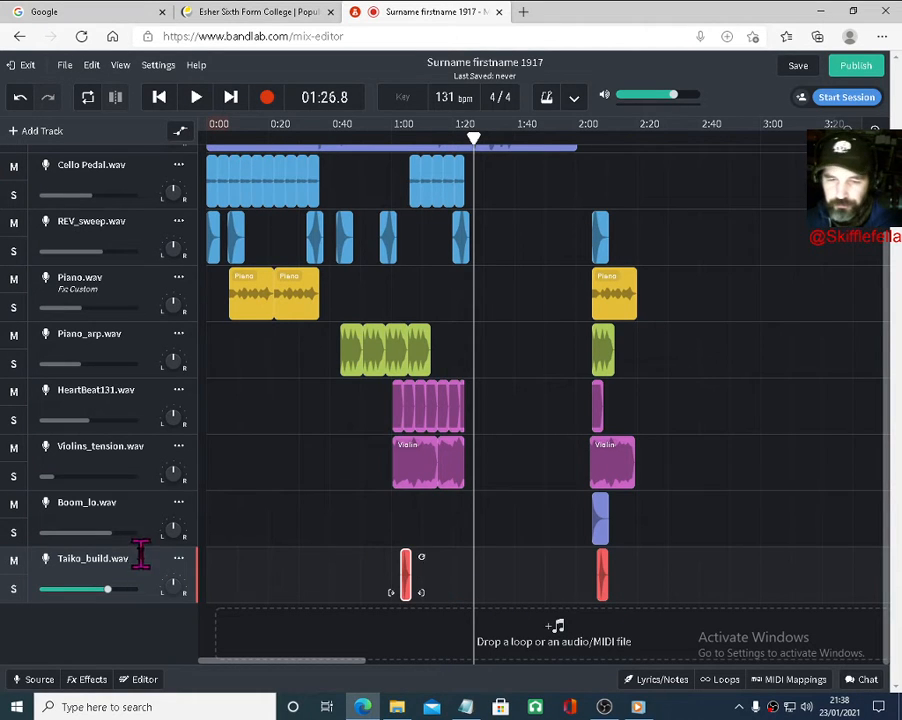
pyautogui.moveTo(140, 585); pyautogui.dragTo(166, 452)
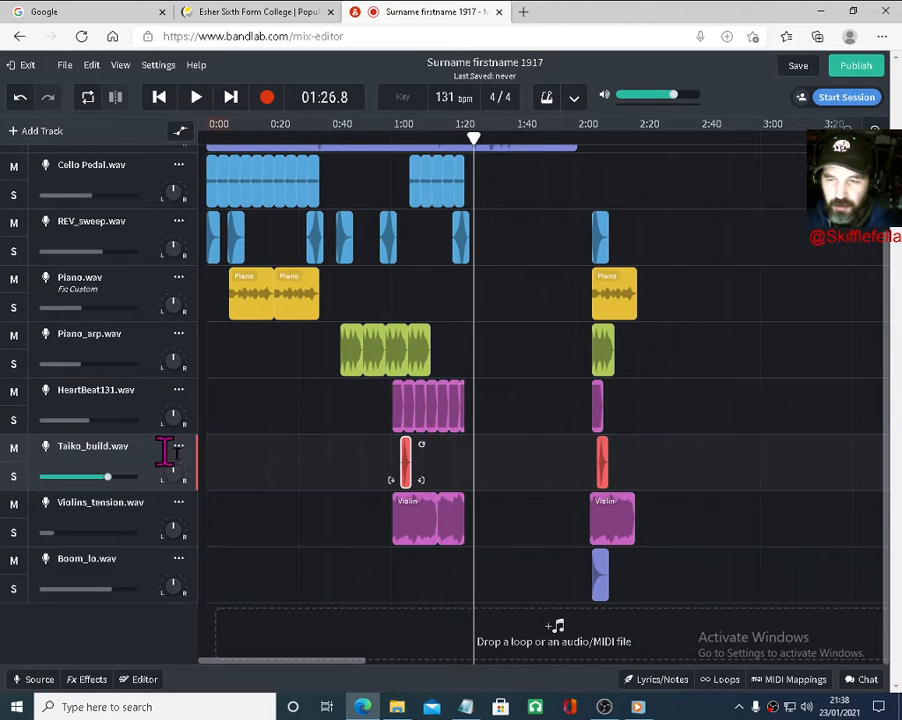
# Move the copied Taiko_build.wav region to start at about 1:08, so its hit falls near the second title
pyautogui.moveTo(474, 140); pyautogui.dragTo(442, 143)
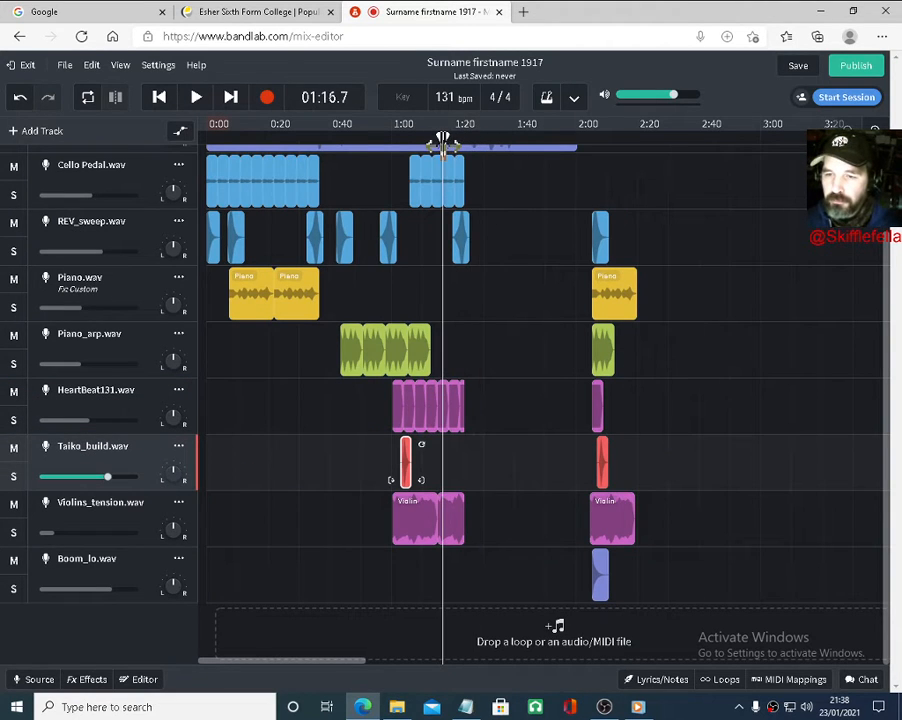
pyautogui.click(875, 131)
pyautogui.click(875, 131)
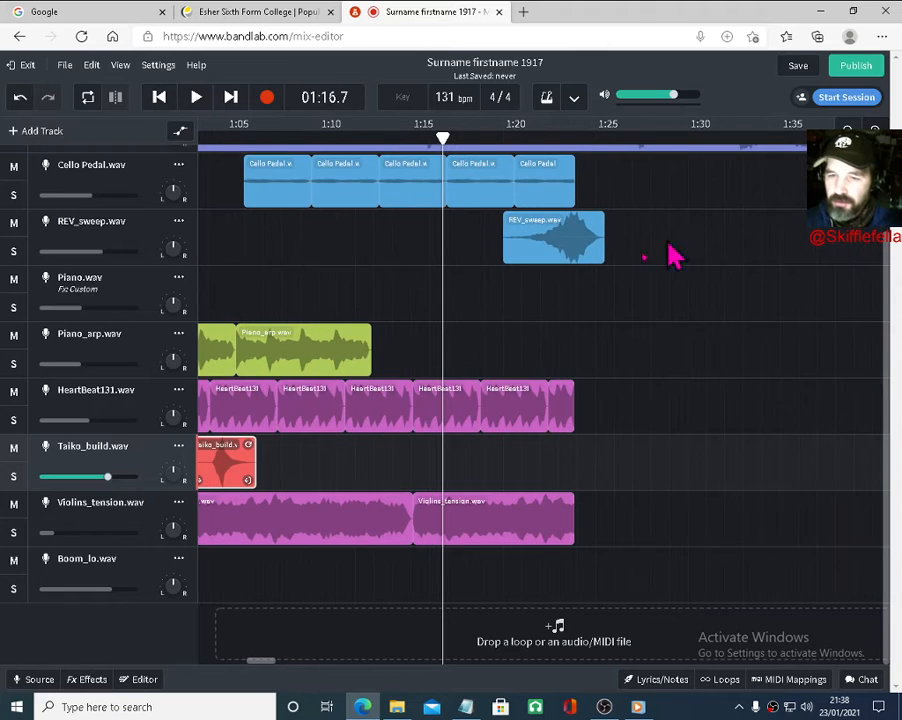
pyautogui.moveTo(250, 474); pyautogui.dragTo(298, 474)
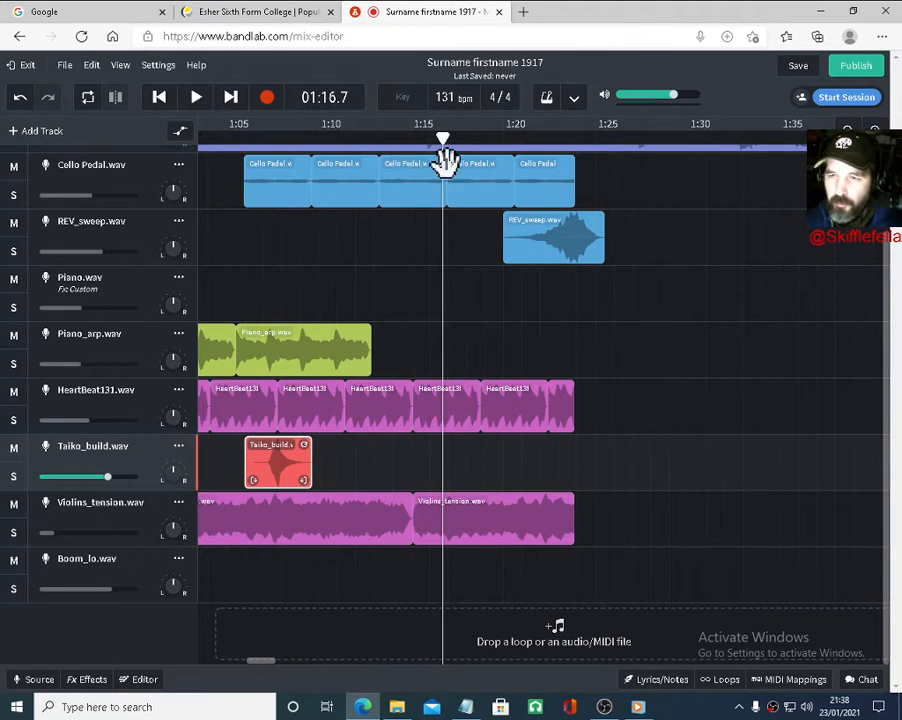
pyautogui.moveTo(443, 160); pyautogui.dragTo(216, 170)
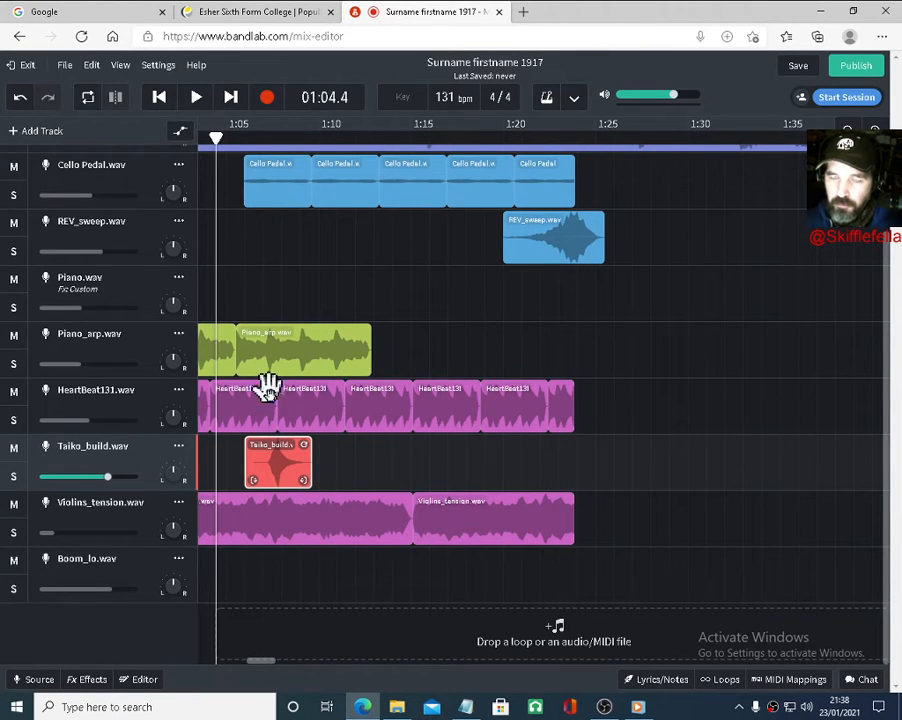
pyautogui.moveTo(283, 674); pyautogui.dragTo(268, 663)
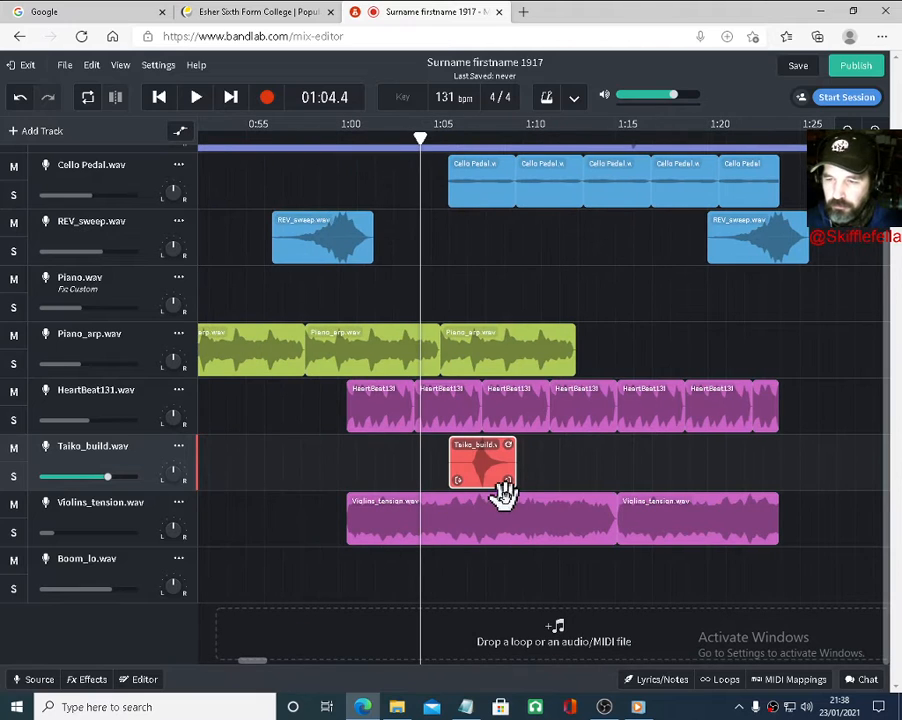
pyautogui.moveTo(493, 470); pyautogui.dragTo(527, 467)
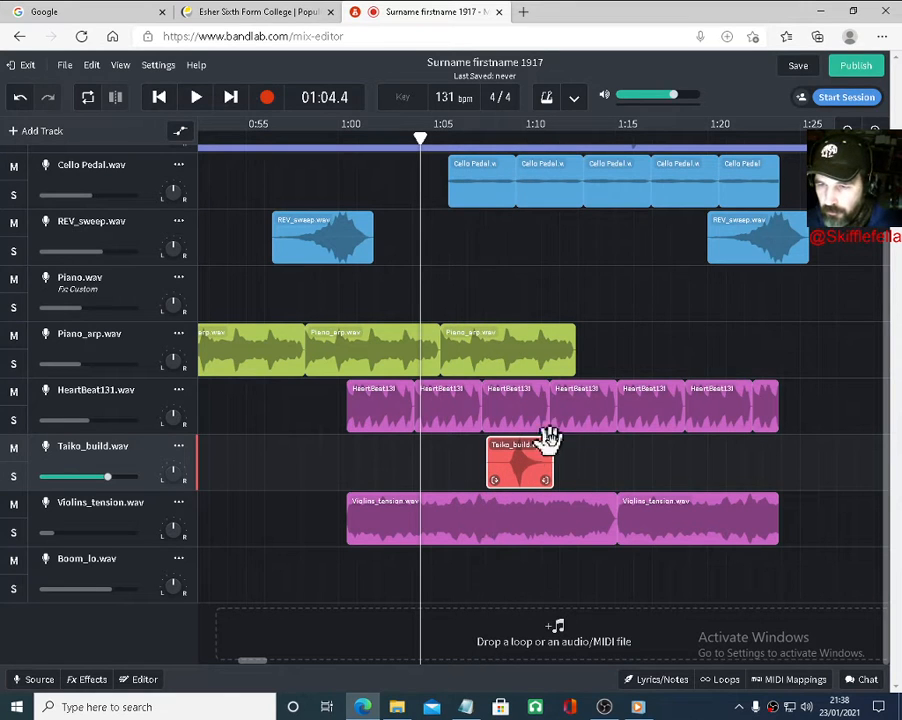
# Play from 1:00.4 to about 1:10 to check the Taiko_build.wav hit against the heartbeat
pyautogui.click(875, 130)
pyautogui.click(875, 130)
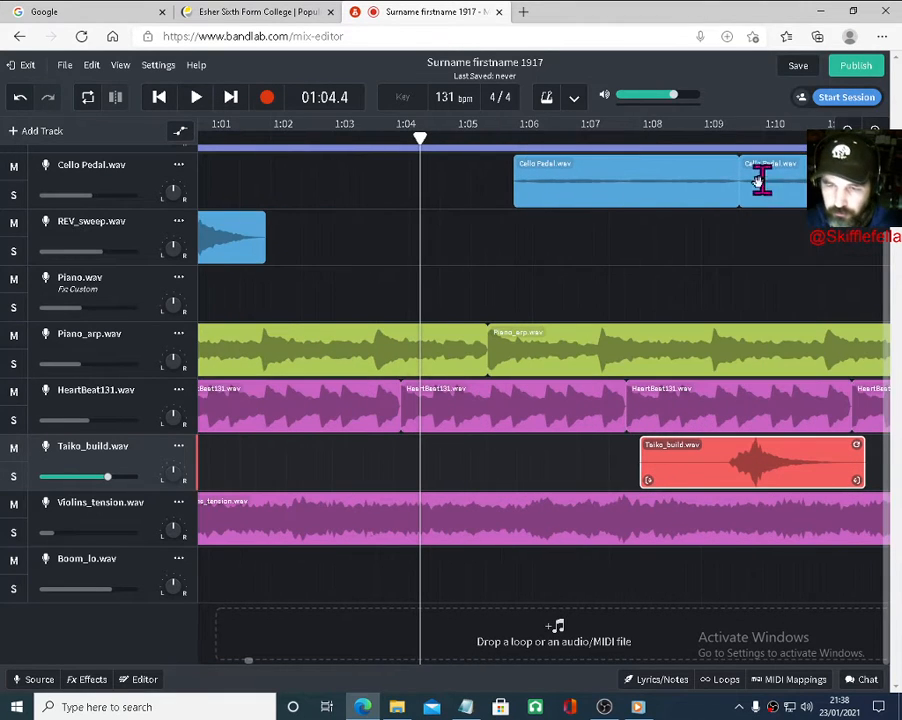
pyautogui.moveTo(250, 662); pyautogui.dragTo(249, 666)
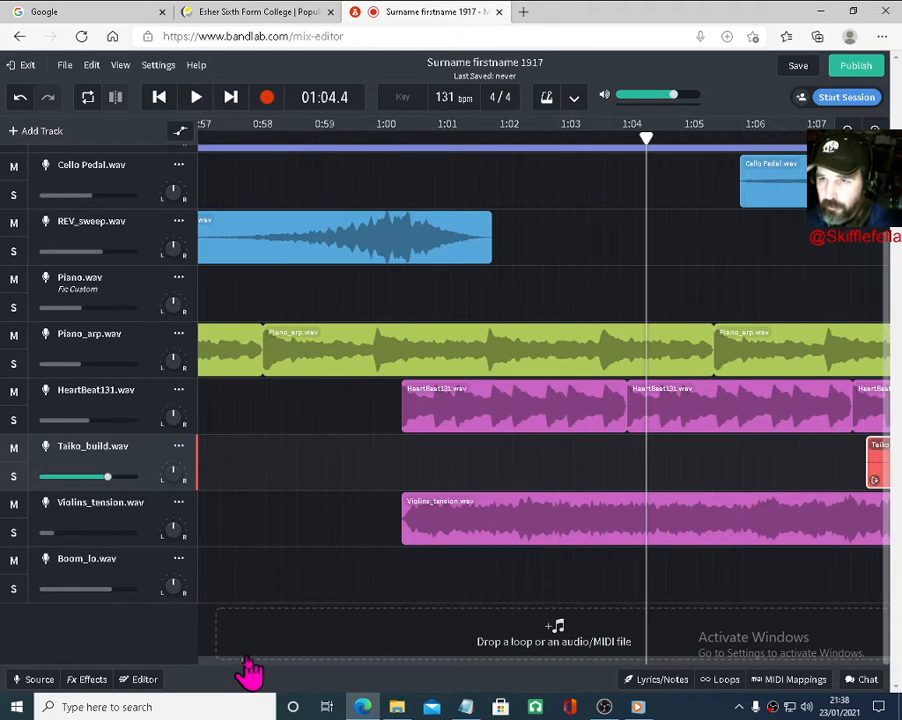
pyautogui.moveTo(645, 147); pyautogui.dragTo(401, 166)
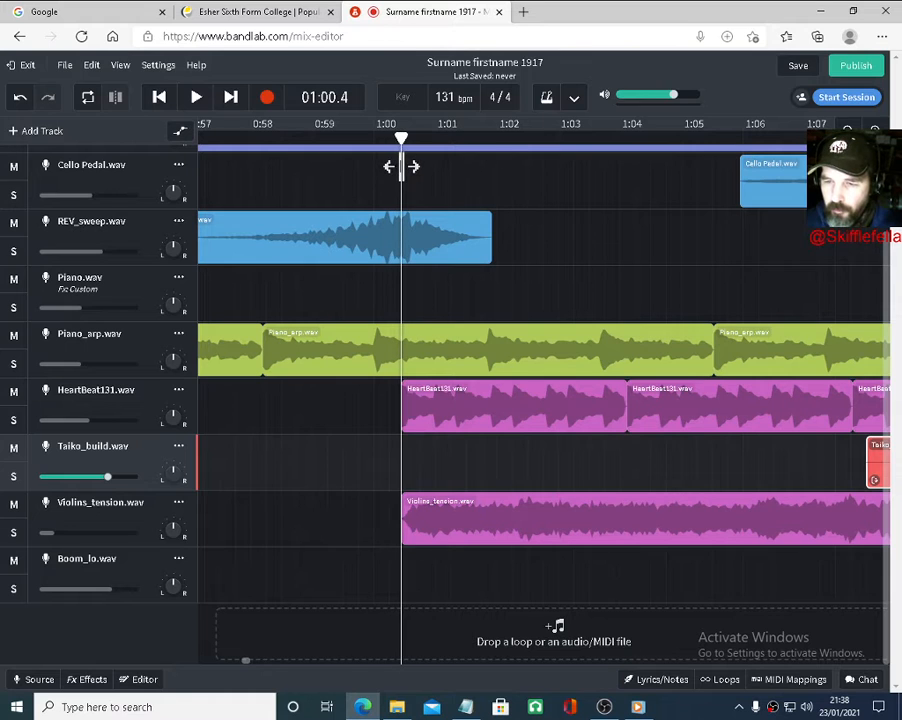
pyautogui.press('space')
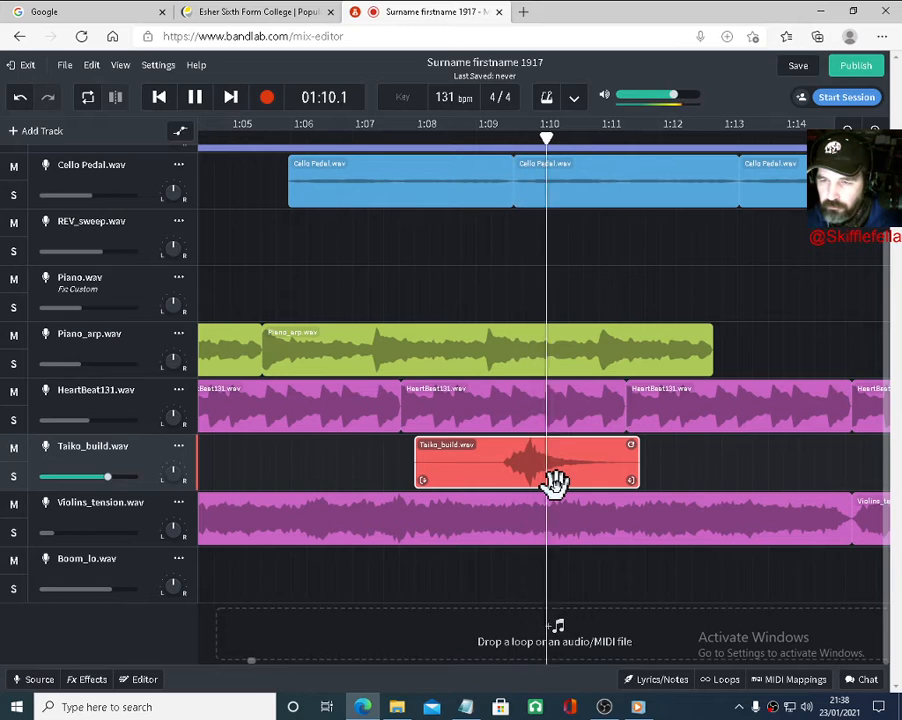
pyautogui.press('space')
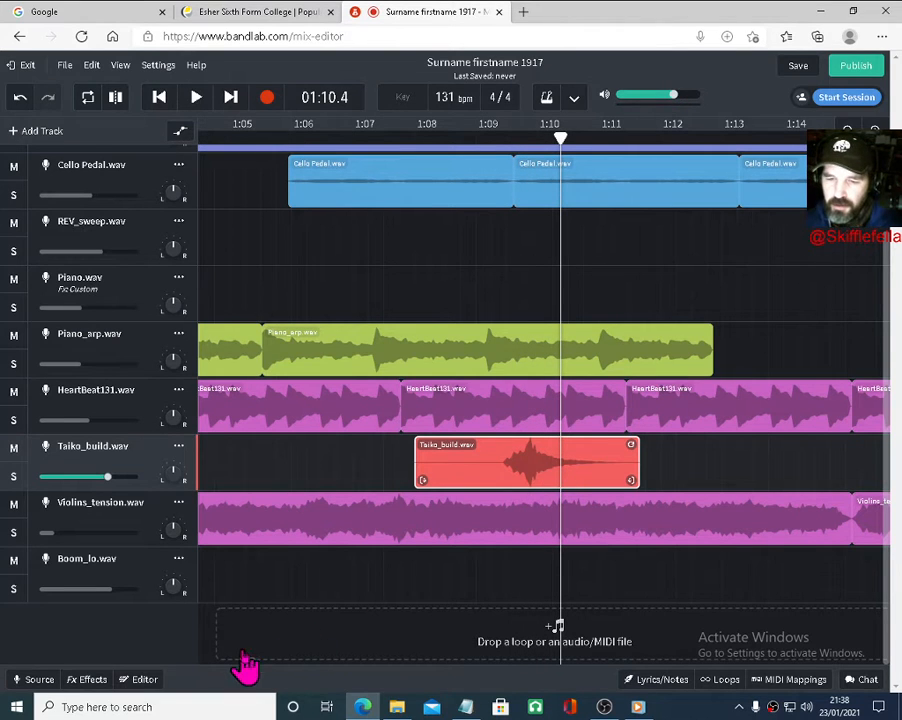
# Move the first HeartBeat131.wav region earlier to about 0:58 and set the snapping grid size to 1/2
pyautogui.hscroll(-5, 250, 666)
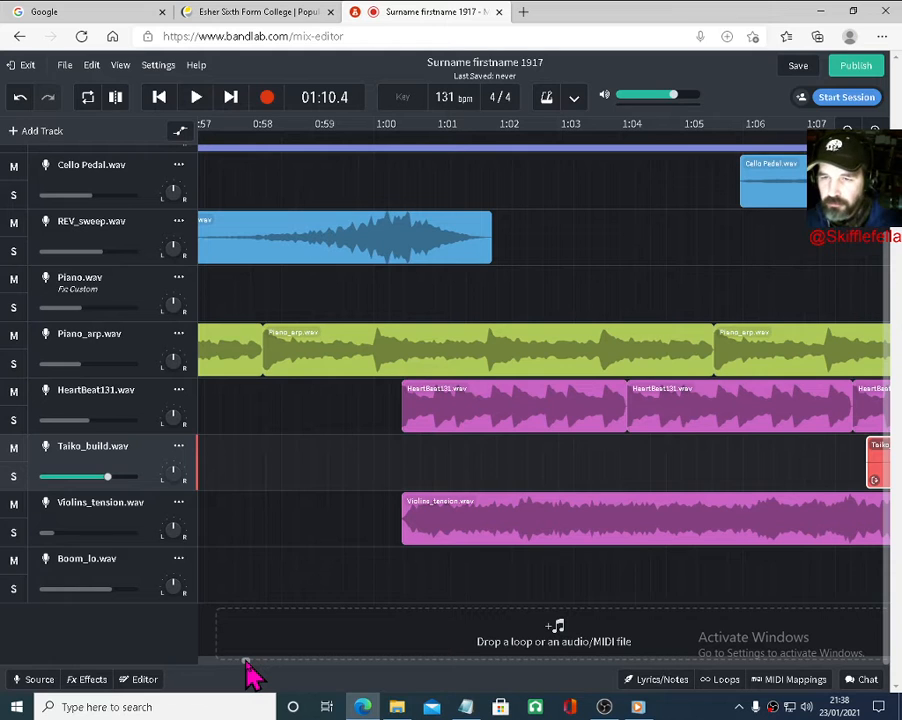
pyautogui.moveTo(509, 416); pyautogui.dragTo(388, 414)
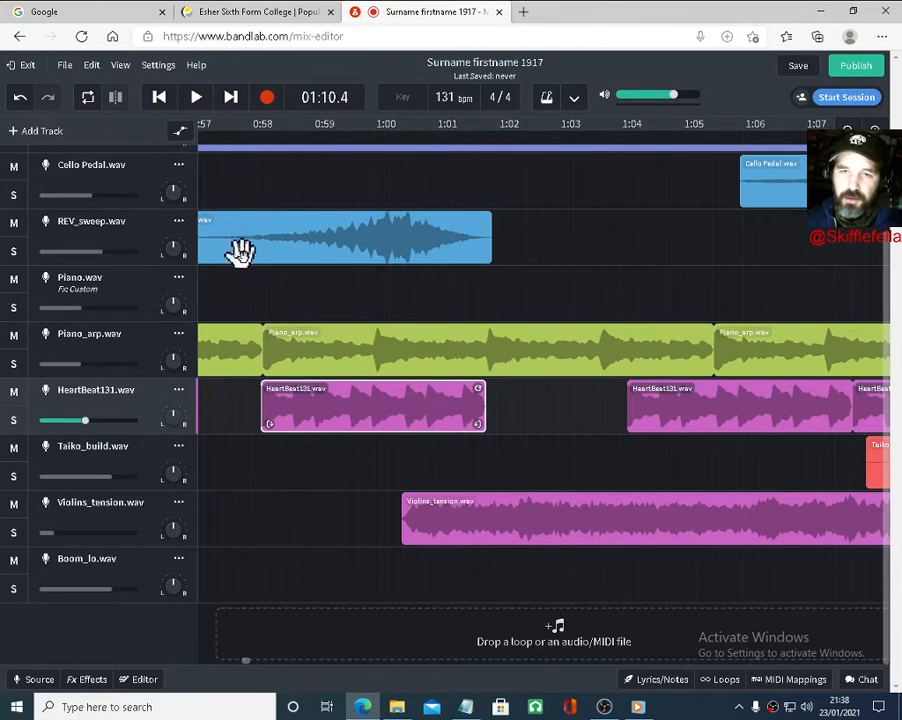
pyautogui.click(124, 66)
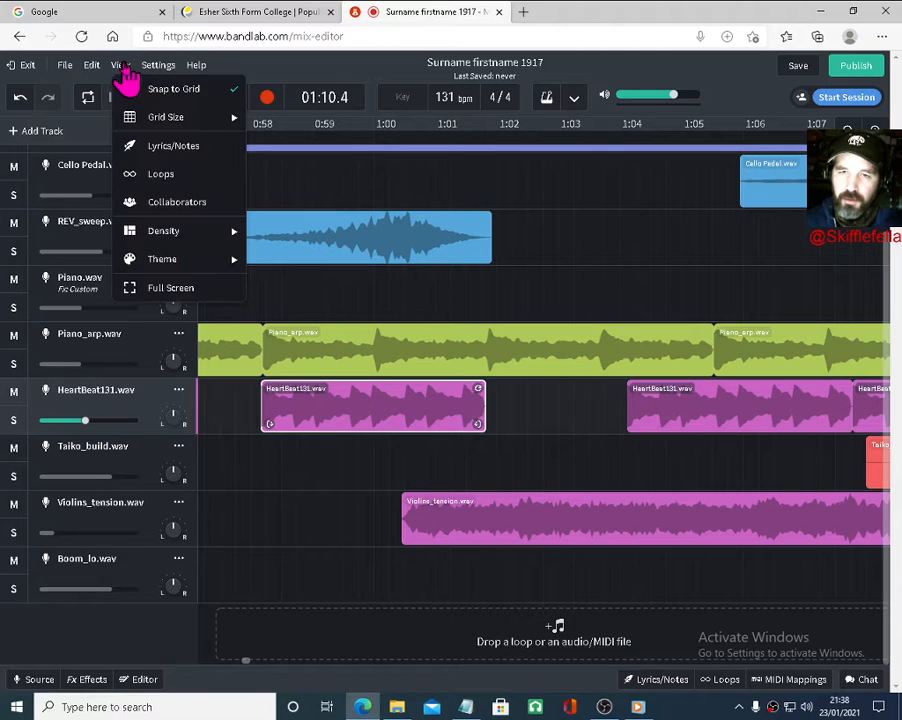
pyautogui.moveTo(242, 130)
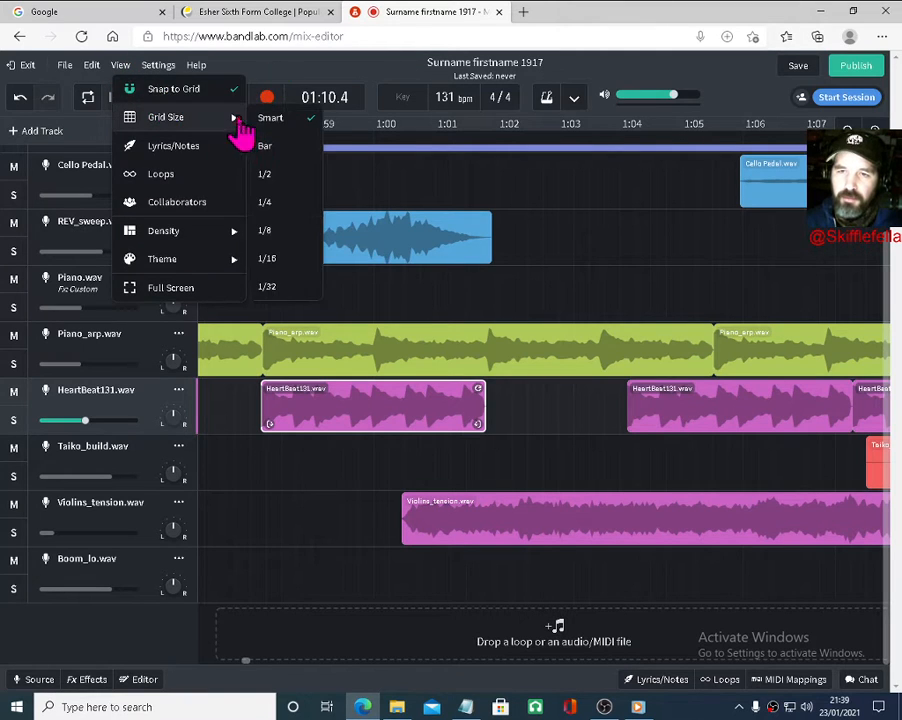
pyautogui.click(268, 175)
pyautogui.click(337, 73)
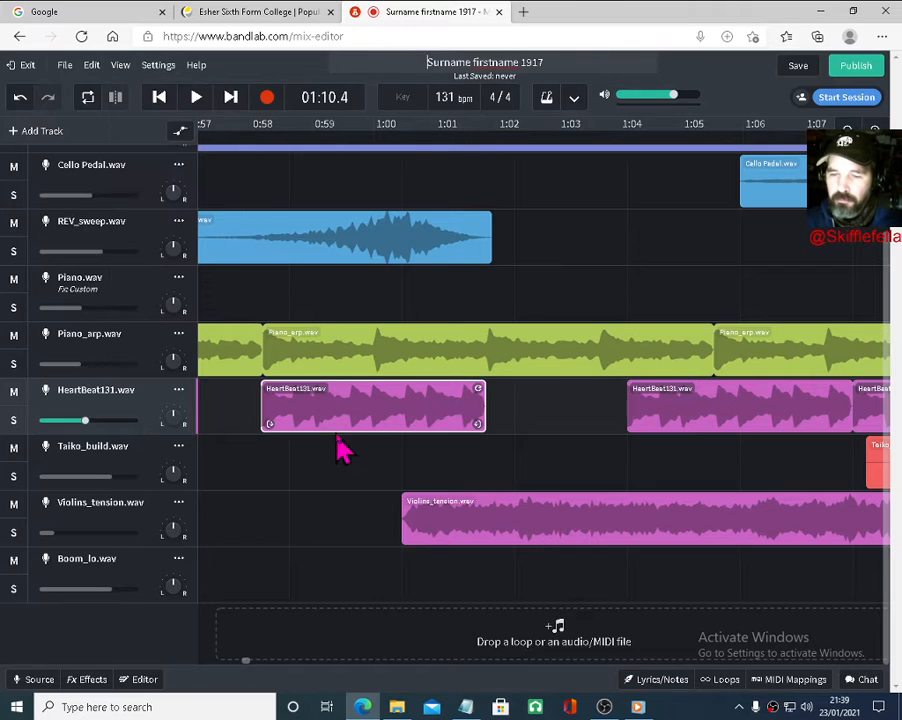
# Switch the timeline ruler to beats and measures and move the first HeartBeat131.wav region to start at bar 34
pyautogui.rightClick(362, 141)
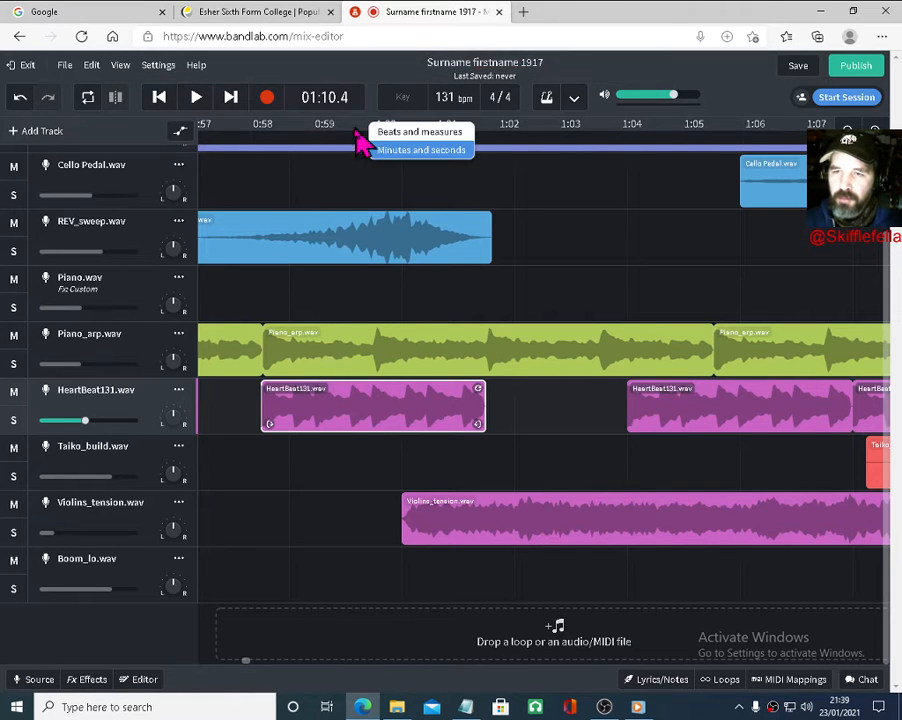
pyautogui.click(395, 134)
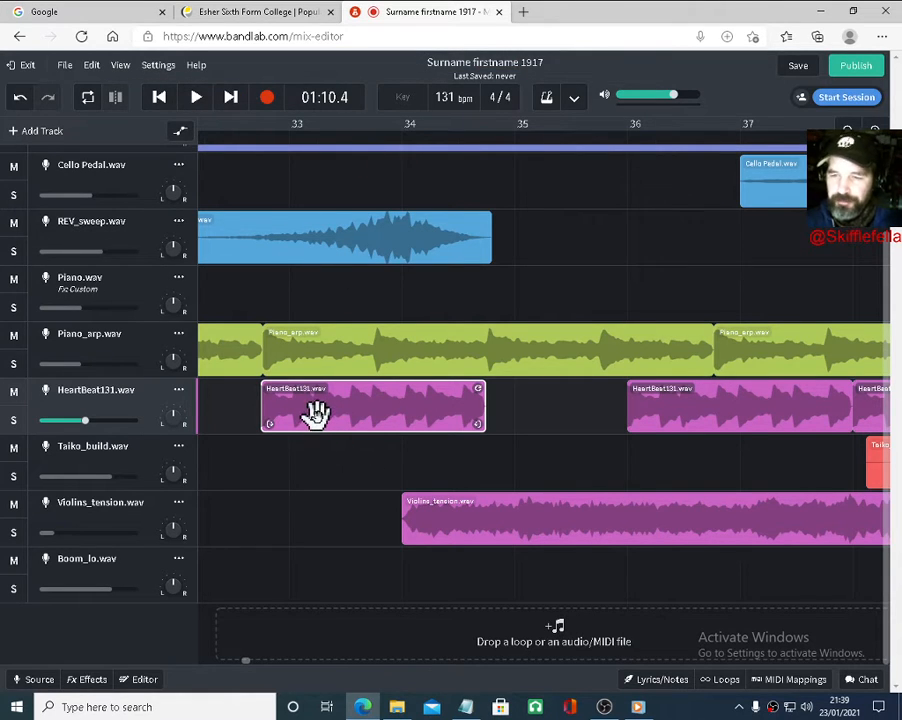
pyautogui.moveTo(332, 412); pyautogui.dragTo(463, 410)
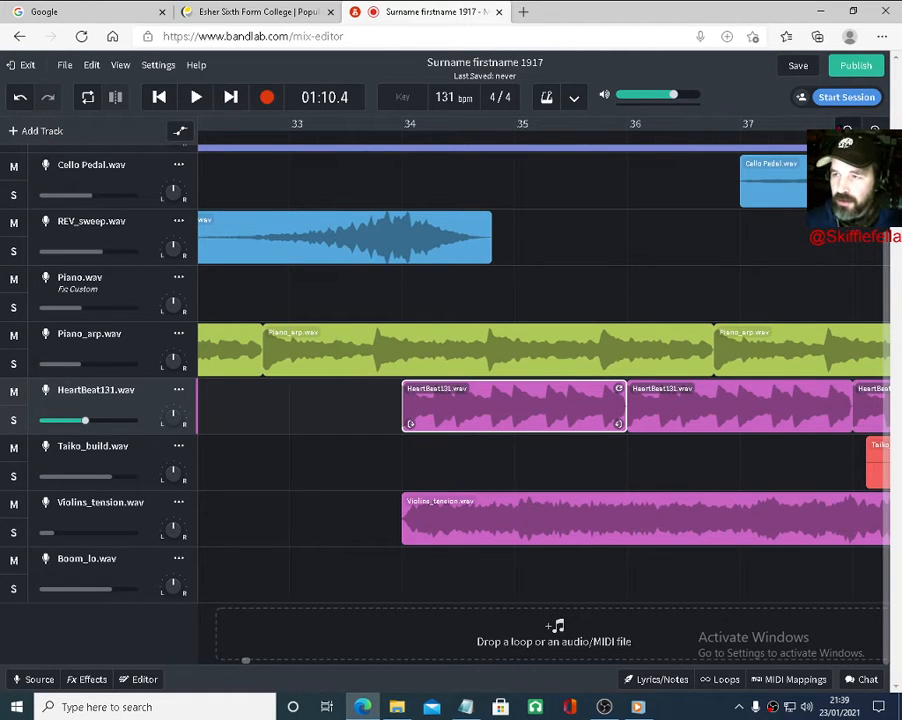
# Move the Taiko_build.wav region to start on bar 38, aligned with the start of a HeartBeat131.wav region
pyautogui.click(847, 130)
pyautogui.moveTo(741, 463)
pyautogui.mouseDown()
pyautogui.moveTo(761, 466)
pyautogui.moveTo(538, 475)
pyautogui.moveTo(756, 453)
pyautogui.mouseUp()
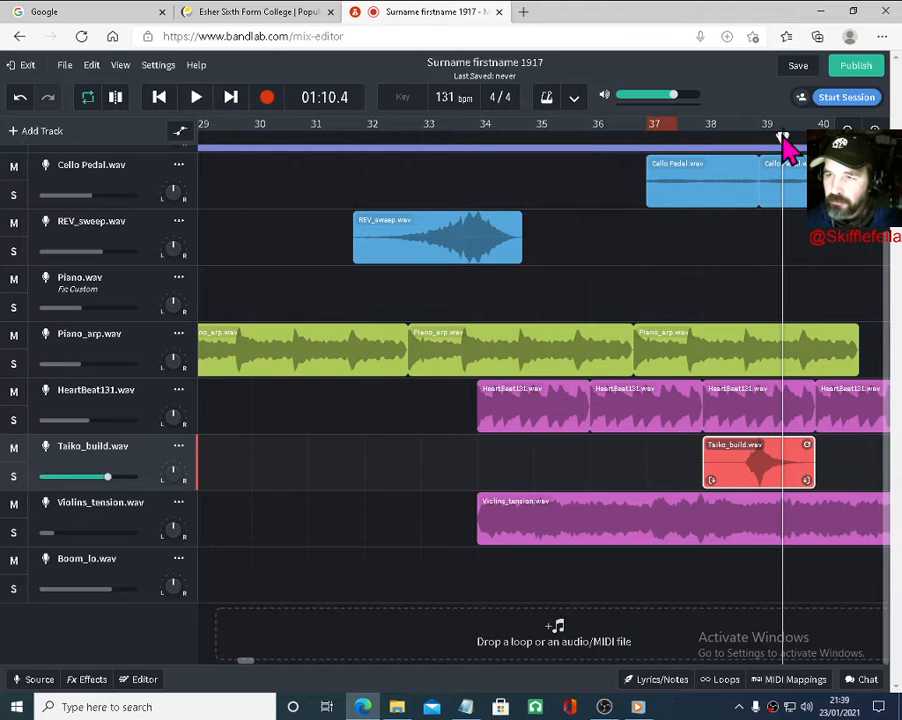
# Turn off looping, play the Taiko_build.wav hit from about bar 37 and lower that track's volume to roughly a third of its range
pyautogui.moveTo(783, 137); pyautogui.dragTo(636, 136)
pyautogui.press('space')
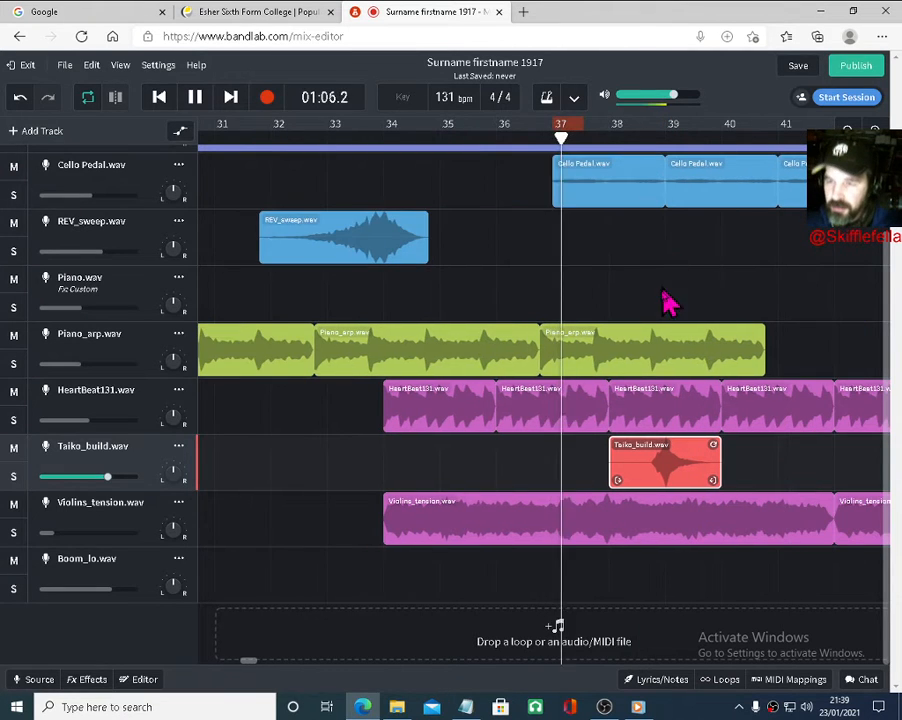
pyautogui.press('space')
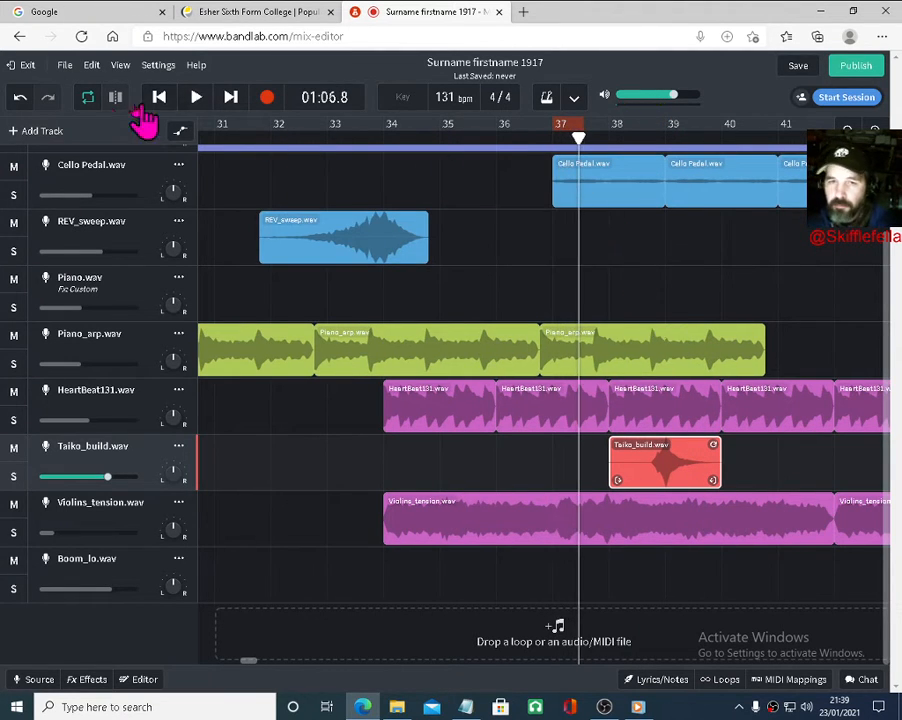
pyautogui.press('space')
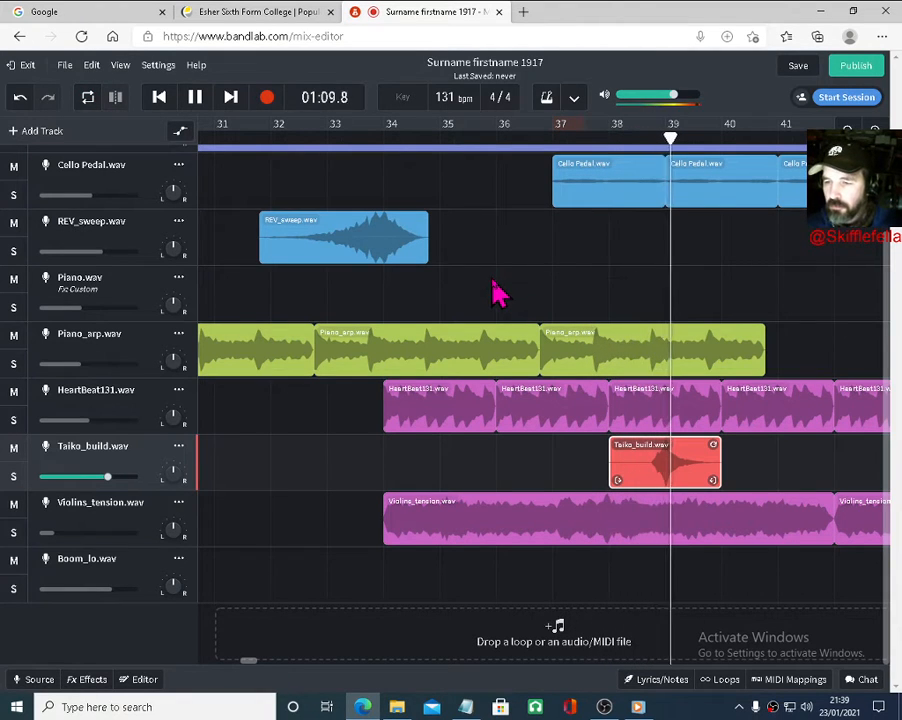
pyautogui.moveTo(107, 477); pyautogui.dragTo(68, 479)
pyautogui.press('space')
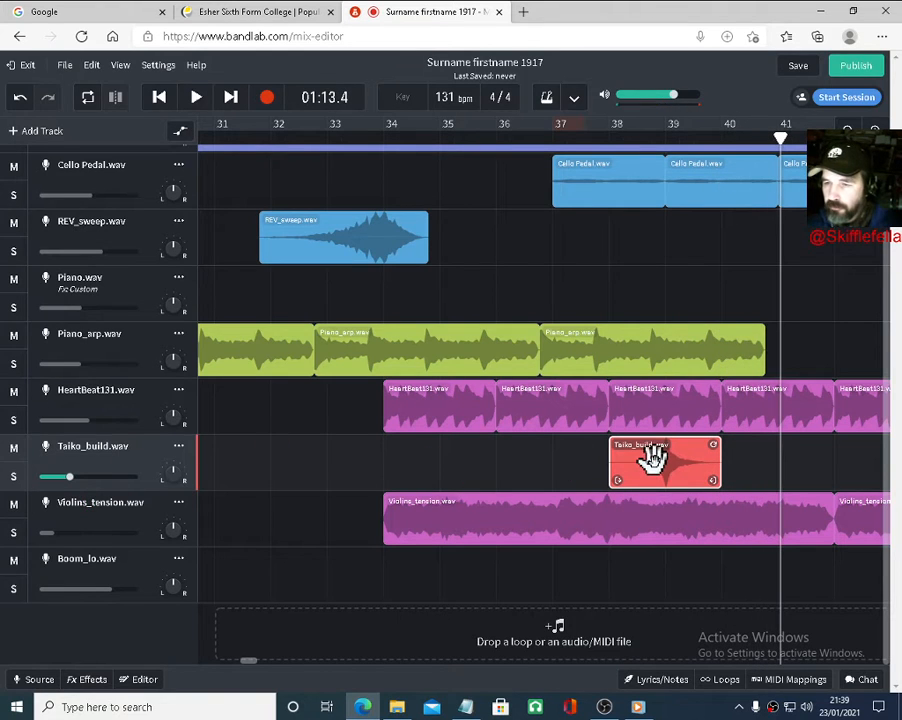
# Duplicate the Taiko_build.wav region twice end to end to fill bars 40 to 44 and play the result from about bar 37
pyautogui.moveTo(658, 467); pyautogui.dragTo(872, 463)
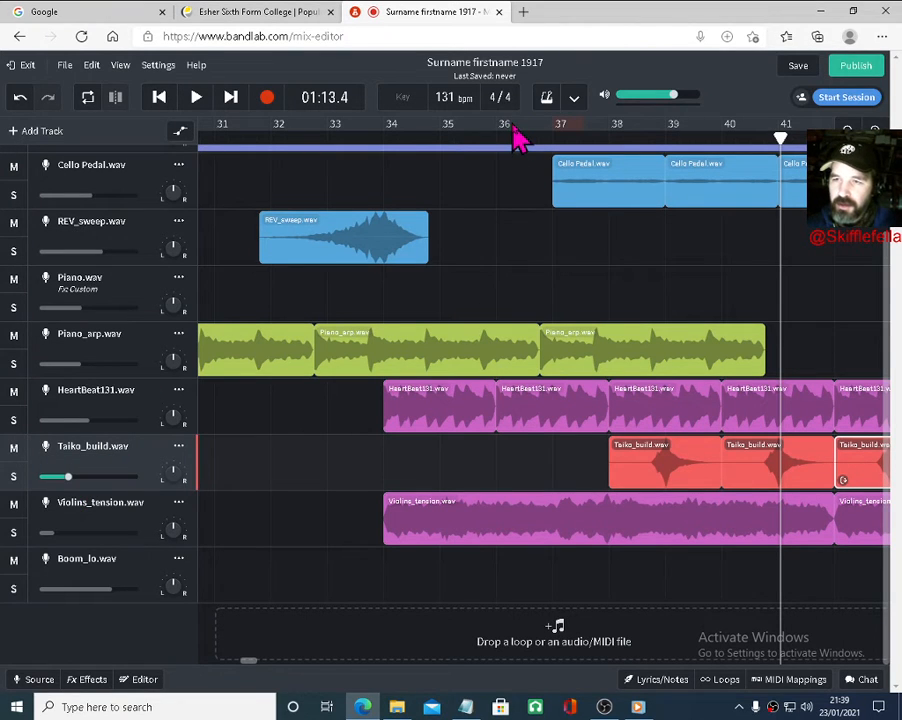
pyautogui.moveTo(780, 138); pyautogui.dragTo(580, 160)
pyautogui.press('space')
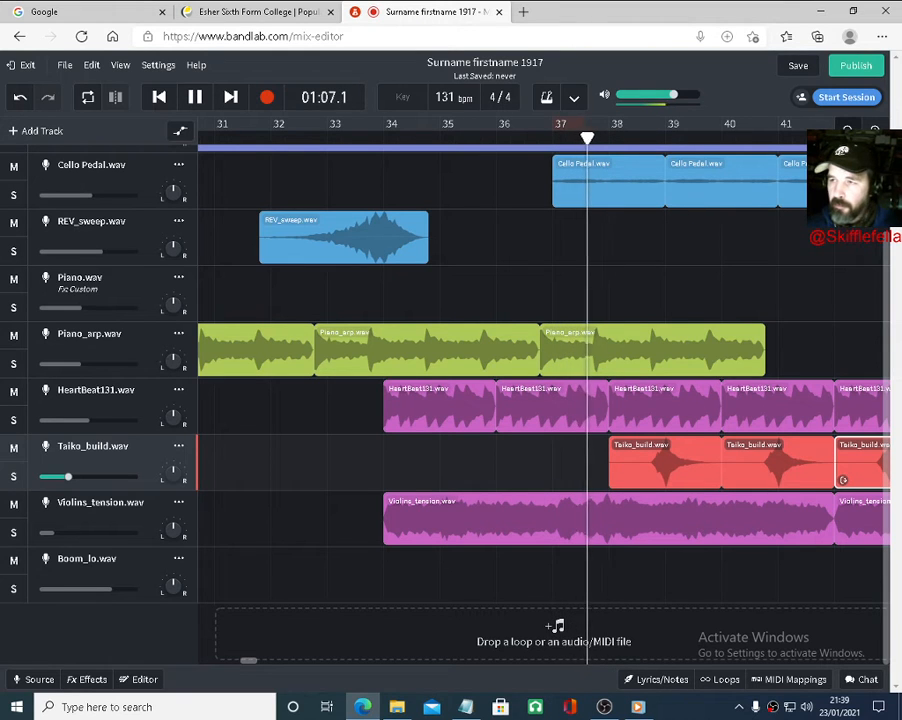
pyautogui.click(847, 131)
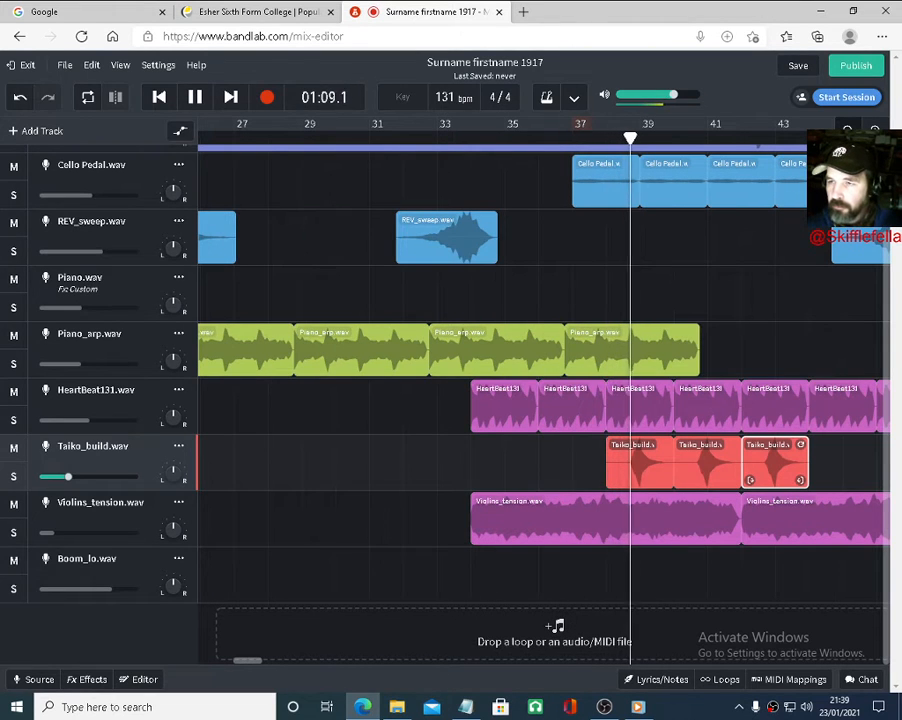
pyautogui.scroll(2, 783, 333)
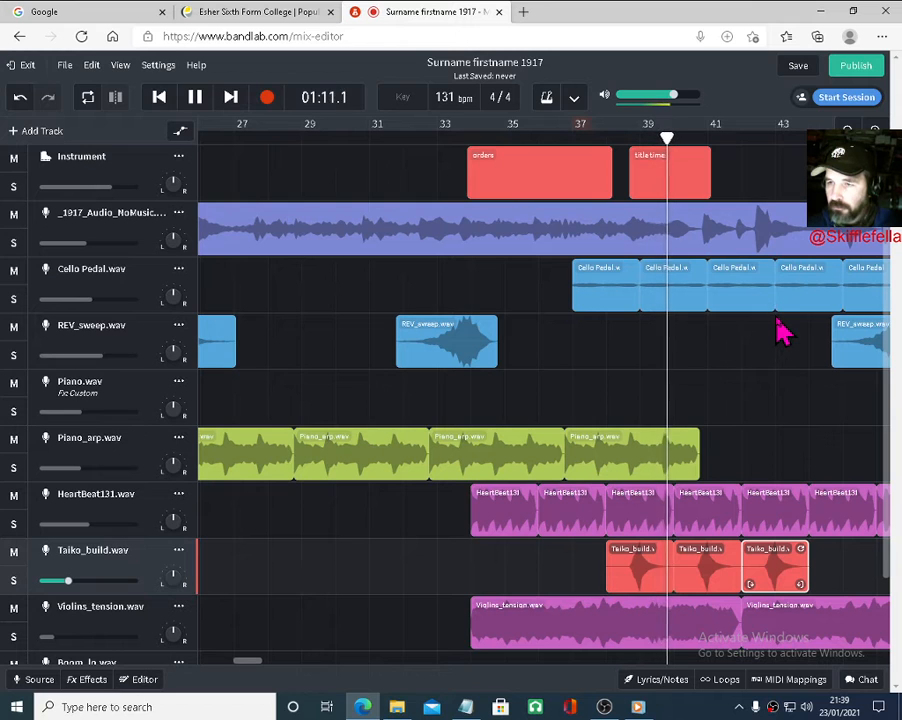
# Raise the Taiko_build.wav track volume to just under half of its range during playback, then stop
pyautogui.moveTo(68, 582)
pyautogui.moveTo(68, 585); pyautogui.dragTo(86, 590)
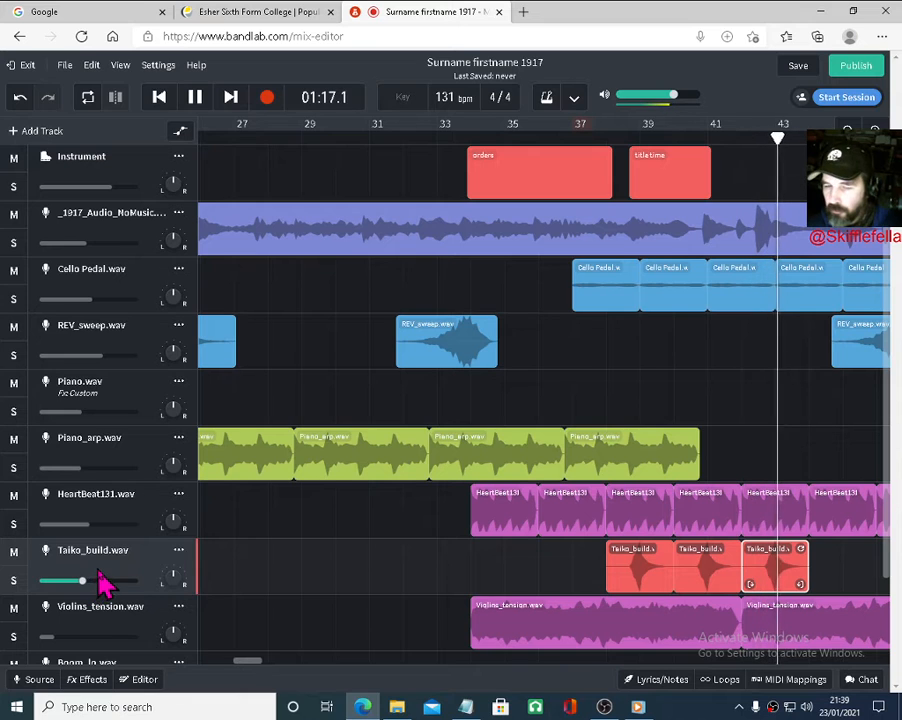
pyautogui.moveTo(83, 584); pyautogui.dragTo(85, 584)
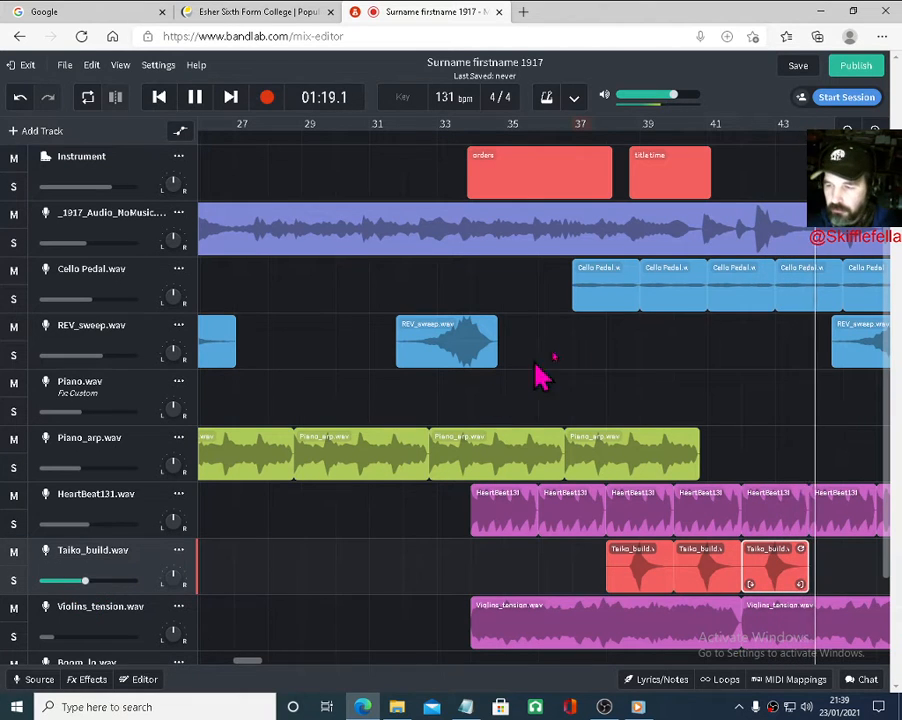
pyautogui.press('space')
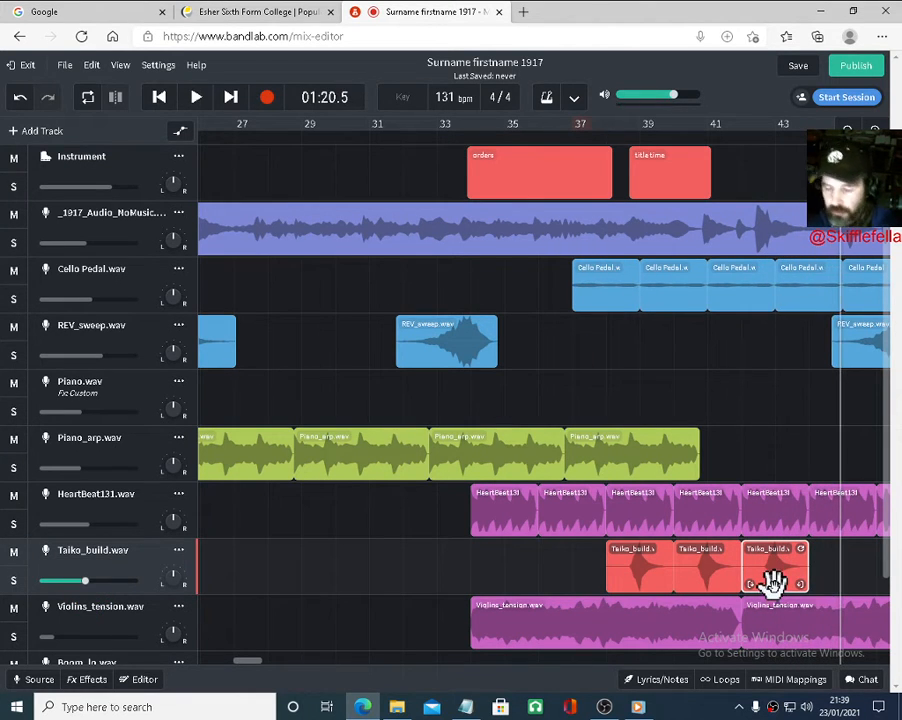
# Add a fourth Taiko_build.wav region starting at bar 44 and play on to about 1:29.9
pyautogui.moveTo(800, 580); pyautogui.dragTo(843, 580)
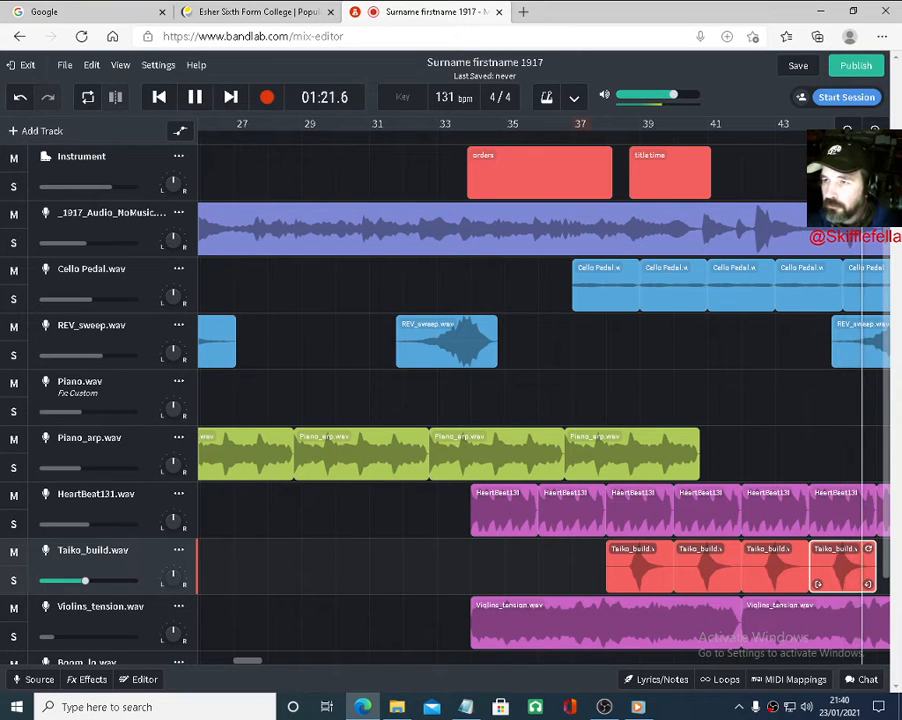
pyautogui.click(847, 131)
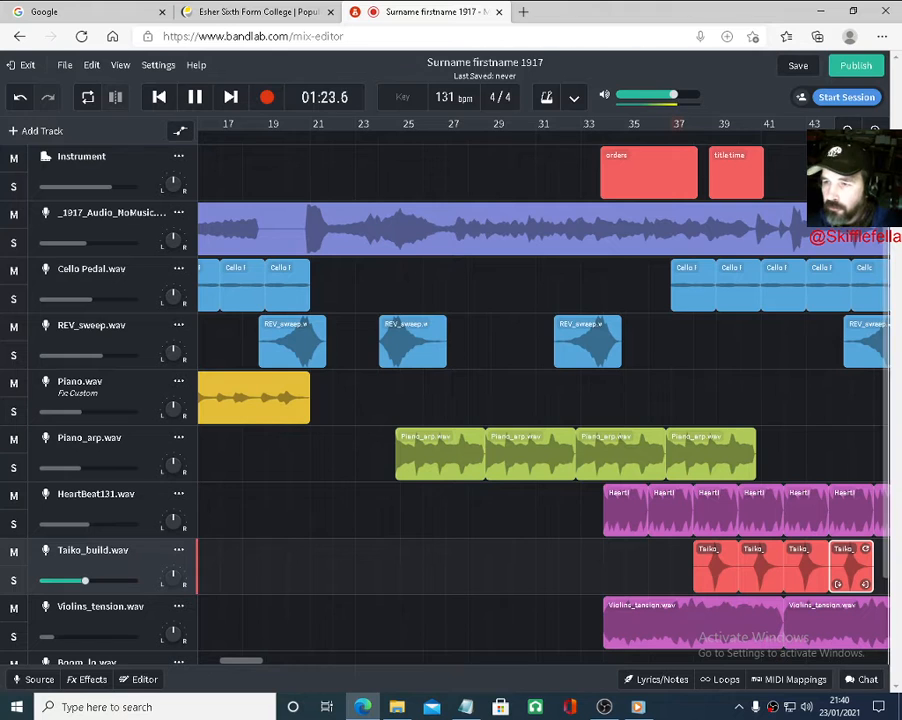
pyautogui.moveTo(291, 661); pyautogui.dragTo(276, 664)
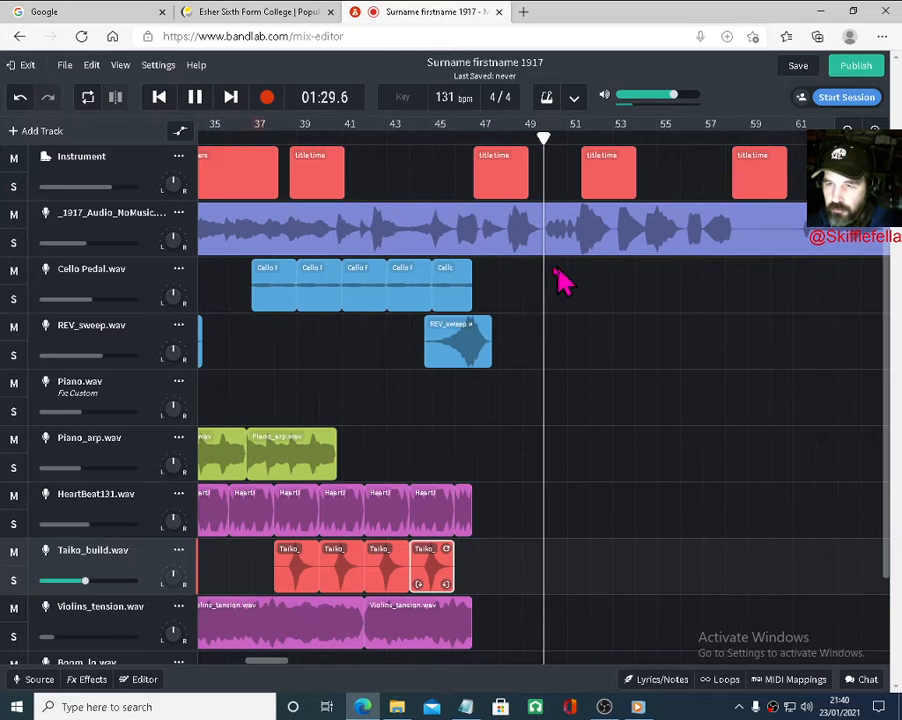
pyautogui.press('space')
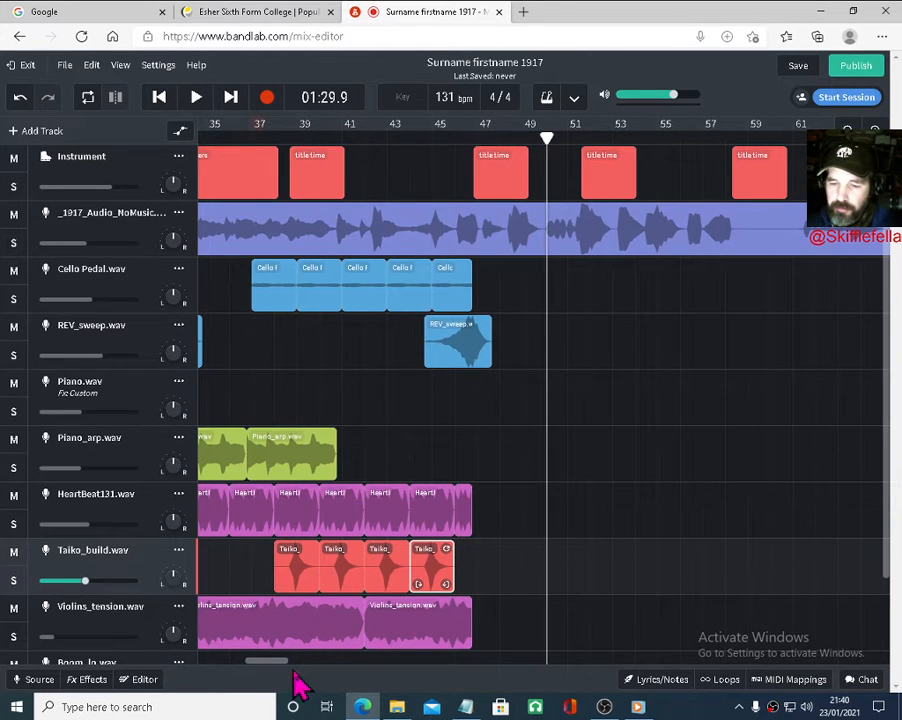
# Duplicate the Piano.wav region that ends at bar 21 so the copy starts at bar 47, after the heartbeat section
pyautogui.moveTo(277, 661); pyautogui.dragTo(257, 661)
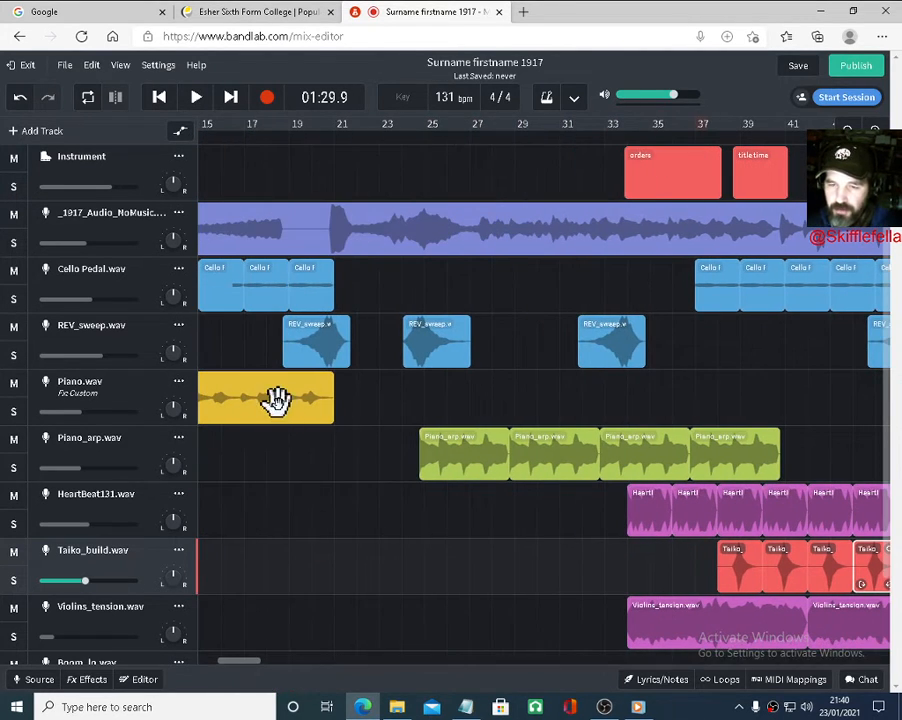
pyautogui.click(262, 407)
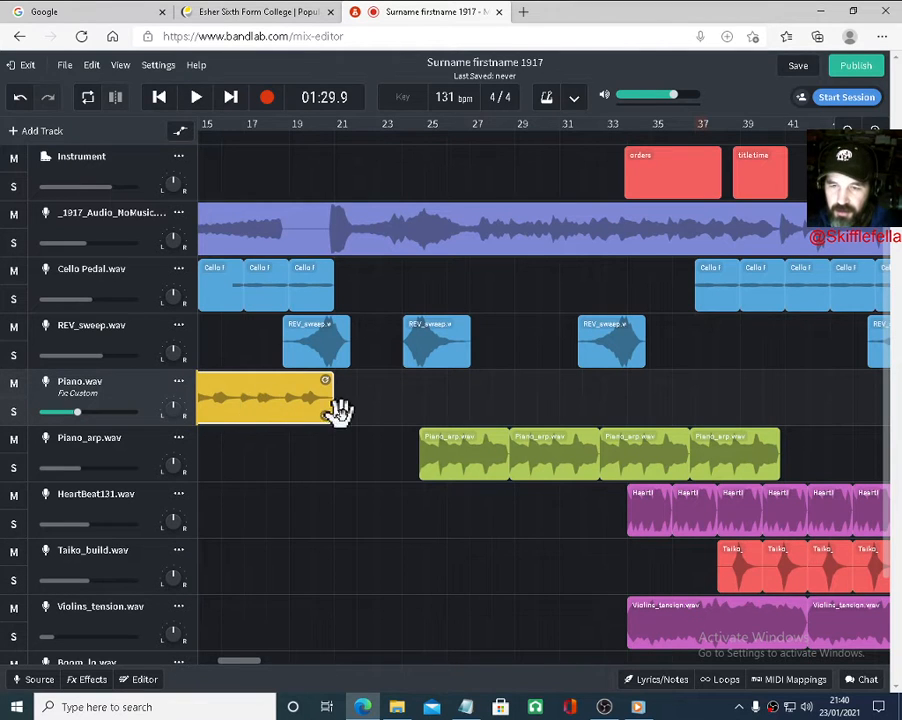
pyautogui.moveTo(340, 410); pyautogui.dragTo(792, 376)
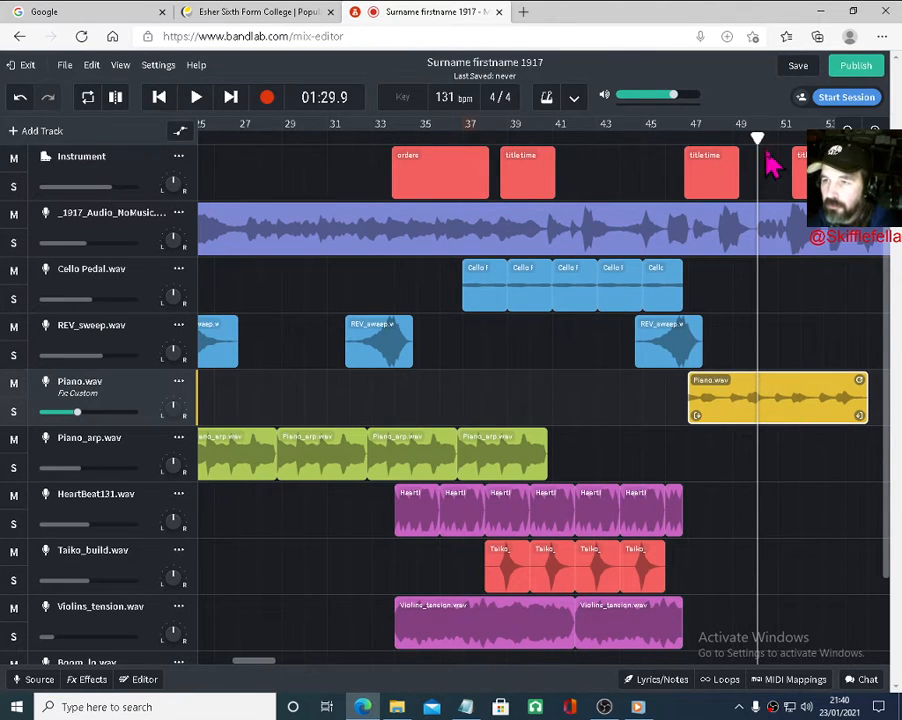
# Play from about bar 45 to 1:34.0 to check the piano entry against the title cues
pyautogui.moveTo(757, 138); pyautogui.dragTo(642, 140)
pyautogui.press('space')
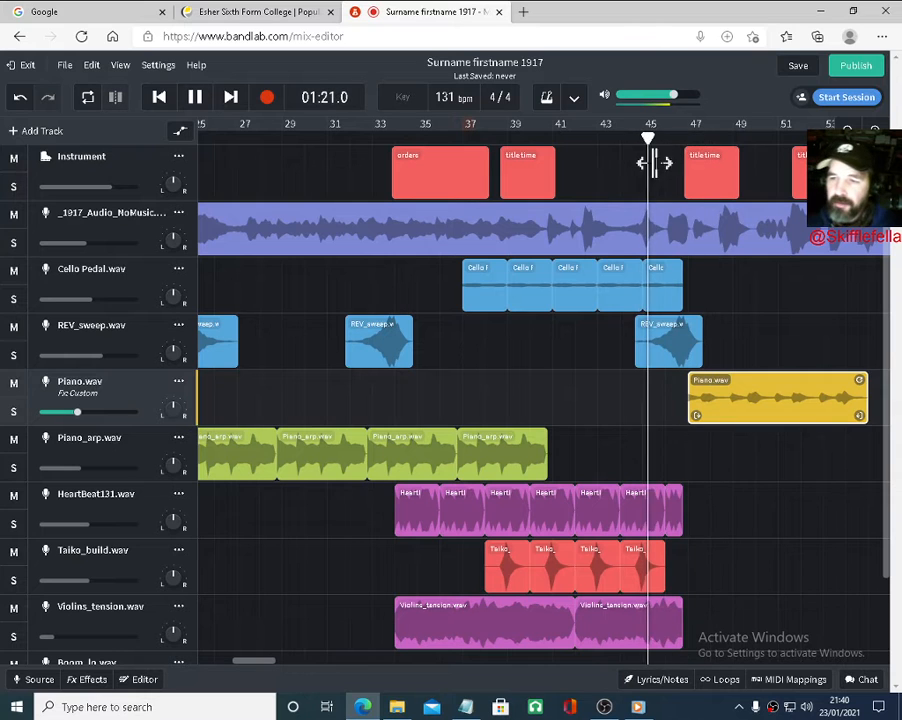
pyautogui.click(875, 131)
pyautogui.click(875, 131)
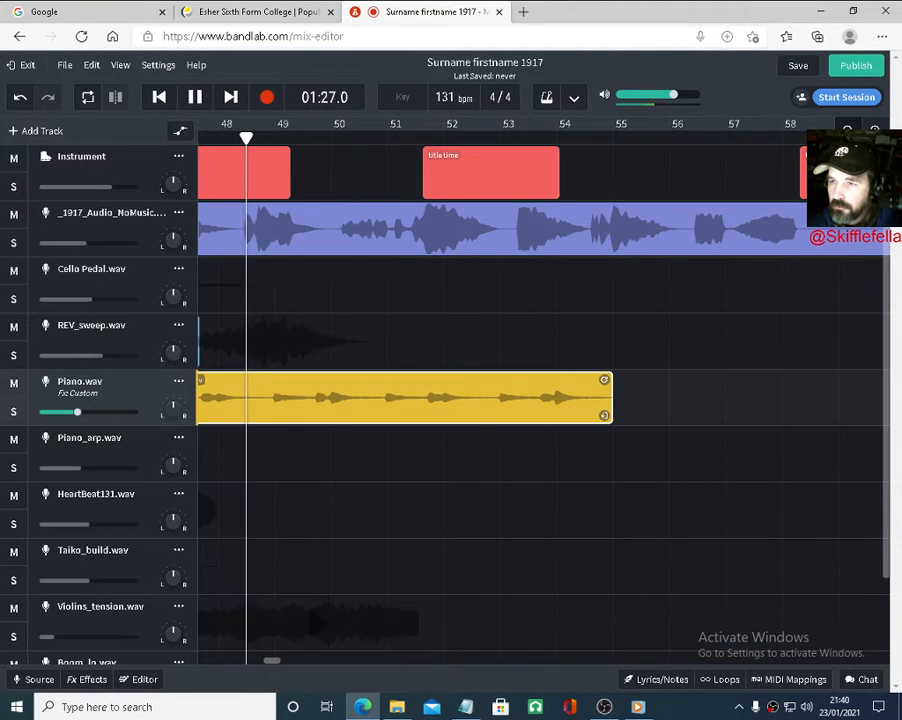
pyautogui.click(847, 131)
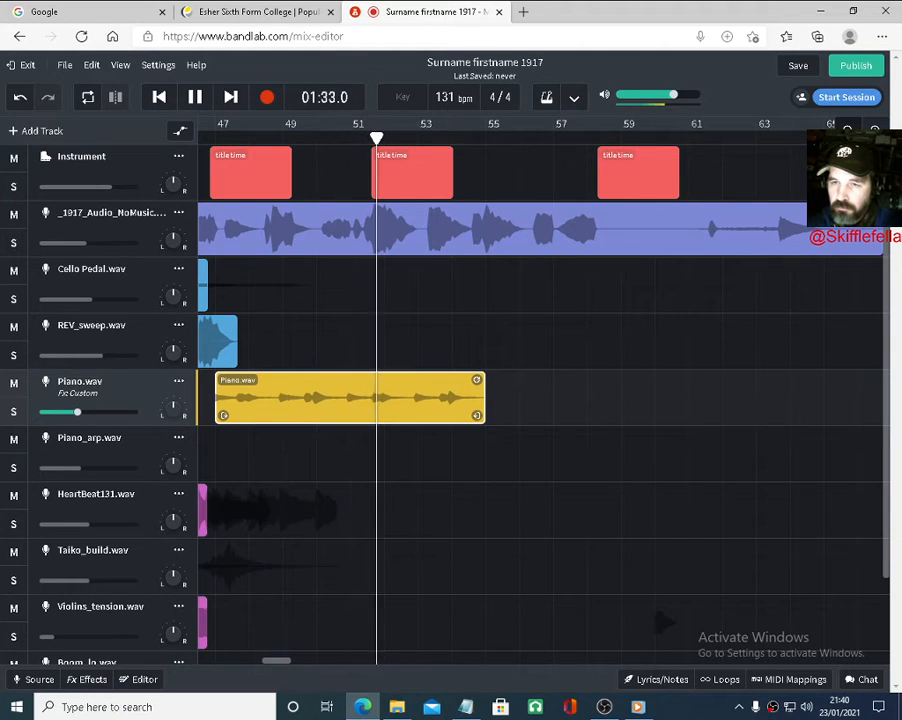
pyautogui.press('space')
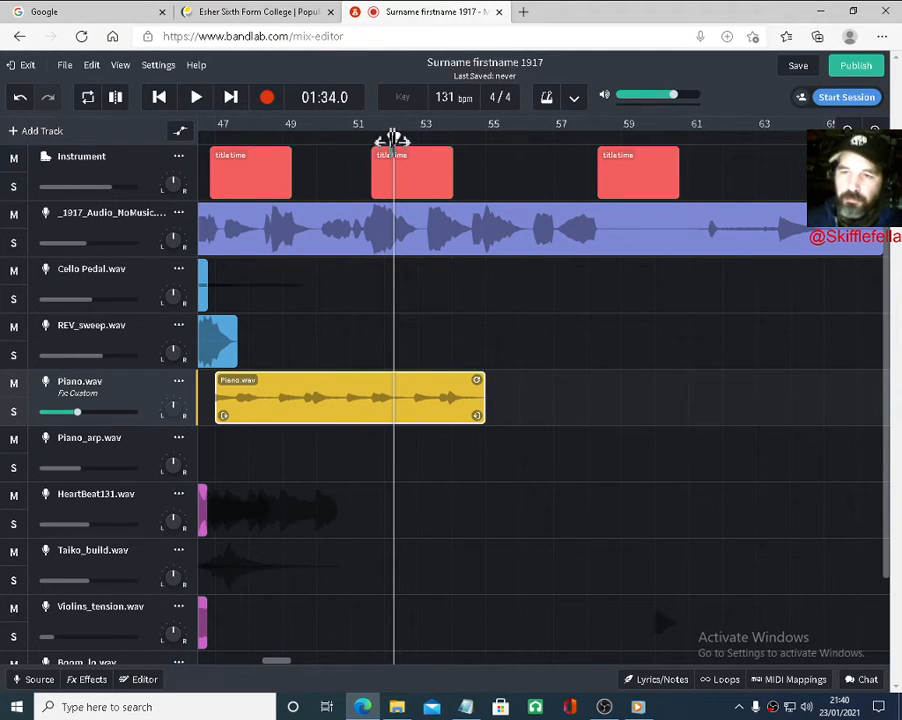
# Place the playhead at bar 51 and duplicate a HeartBeat131.wav and Taiko_build.wav region pair five times end to end from there to bar 61
pyautogui.moveTo(391, 139); pyautogui.dragTo(352, 142)
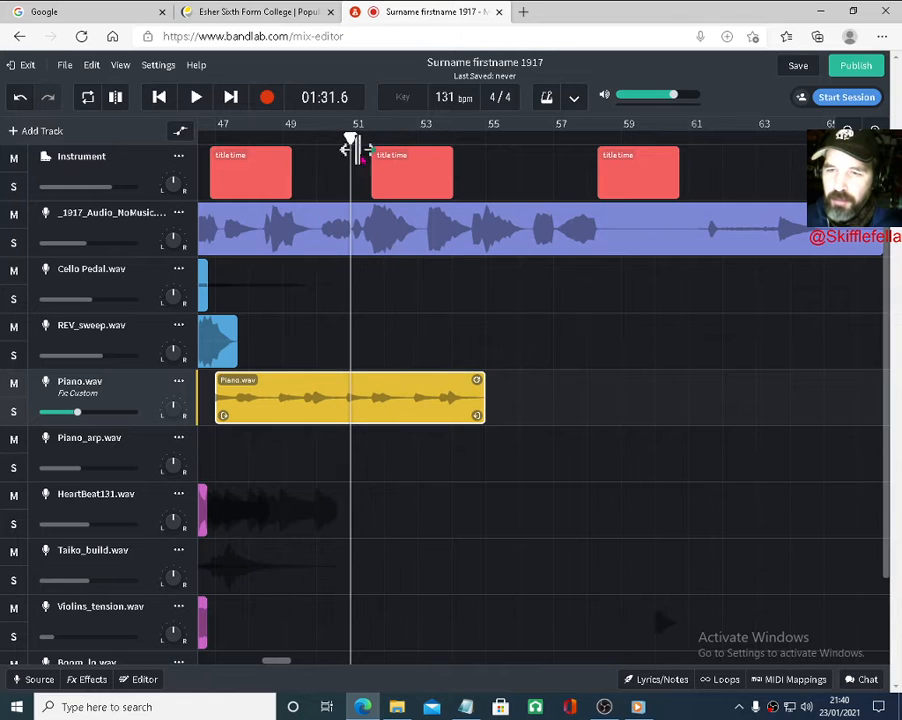
pyautogui.click(848, 130)
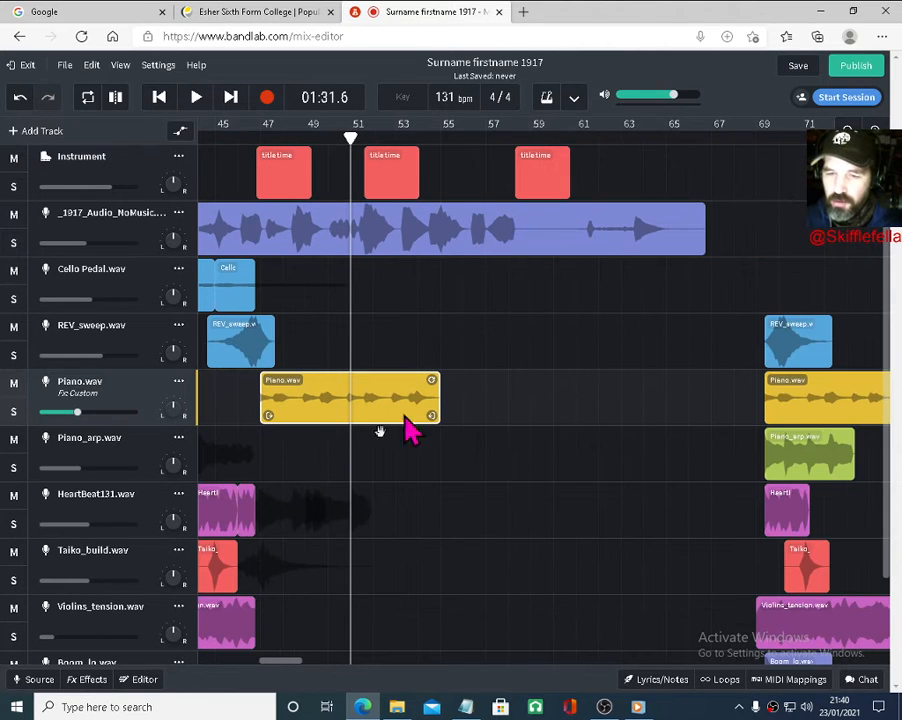
pyautogui.moveTo(298, 668)
pyautogui.mouseDown()
pyautogui.moveTo(282, 676)
pyautogui.moveTo(295, 679)
pyautogui.mouseUp()
pyautogui.click(278, 528)
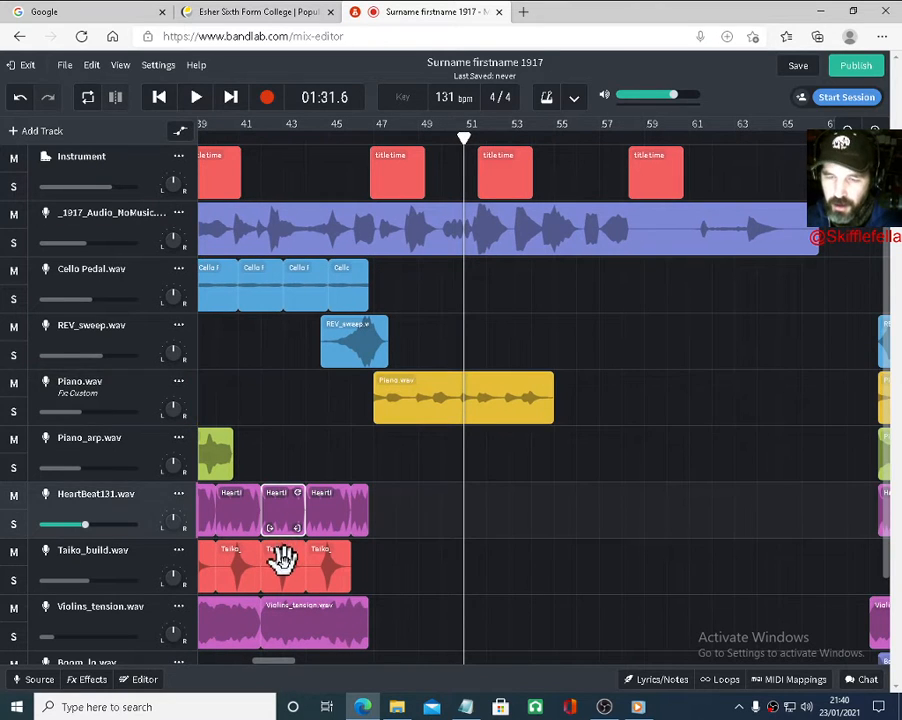
pyautogui.click(287, 570)
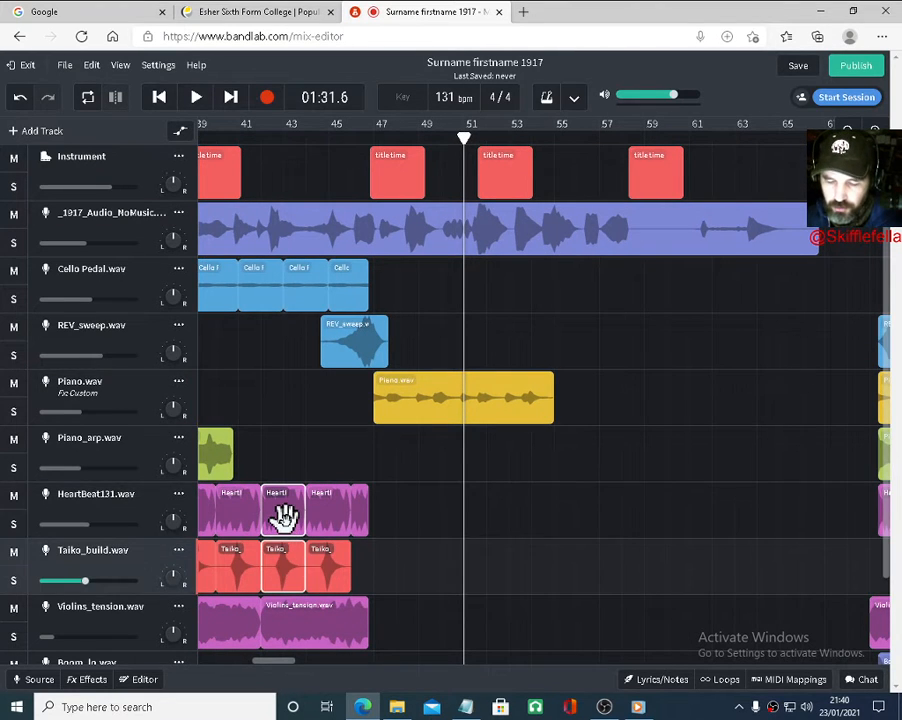
pyautogui.moveTo(285, 515); pyautogui.dragTo(677, 511)
# Duplicate the Piano.wav region twice end to end from bar 55 and trim the last copy to finish at bar 67
pyautogui.click(472, 400)
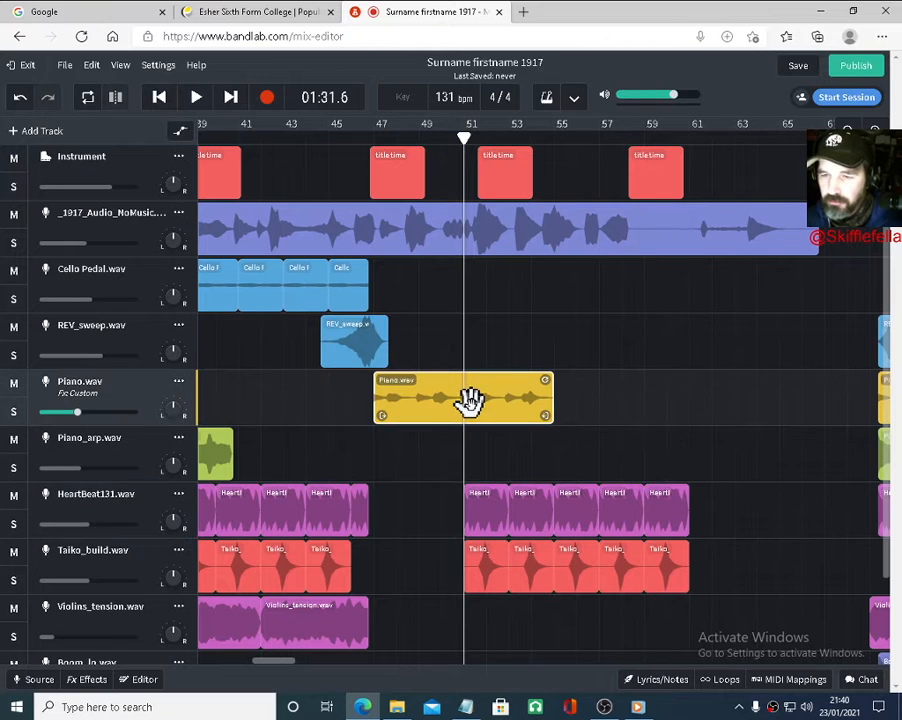
pyautogui.moveTo(450, 400); pyautogui.dragTo(812, 403)
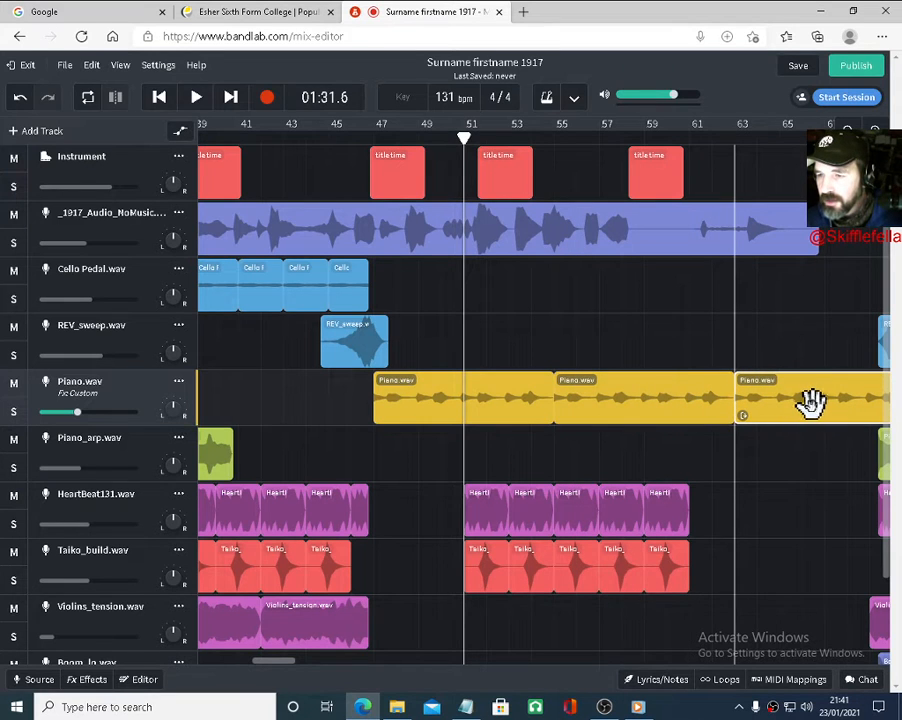
pyautogui.moveTo(282, 661); pyautogui.dragTo(297, 660)
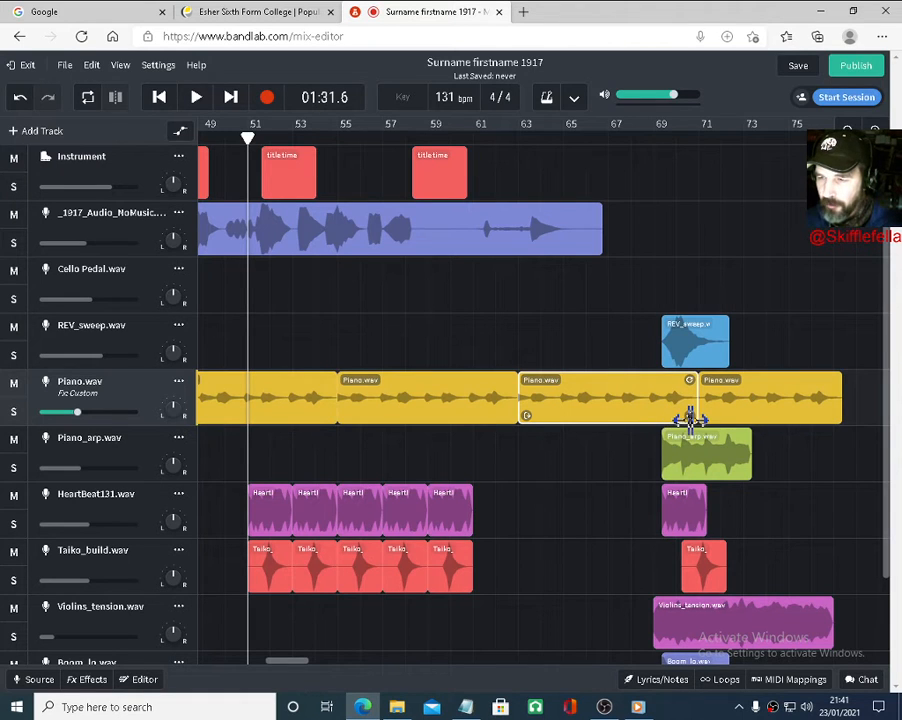
pyautogui.moveTo(690, 418); pyautogui.dragTo(583, 422)
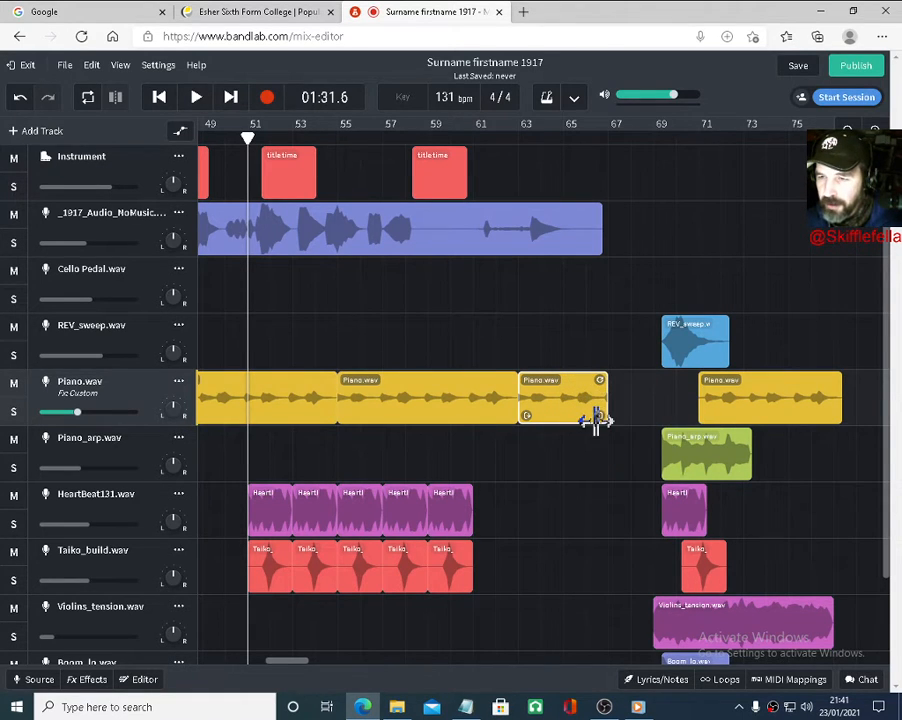
# Duplicate the last HeartBeat131.wav and Taiko_build.wav region pair two more times end to end, extending both tracks to bar 65
pyautogui.click(453, 520)
pyautogui.click(452, 552)
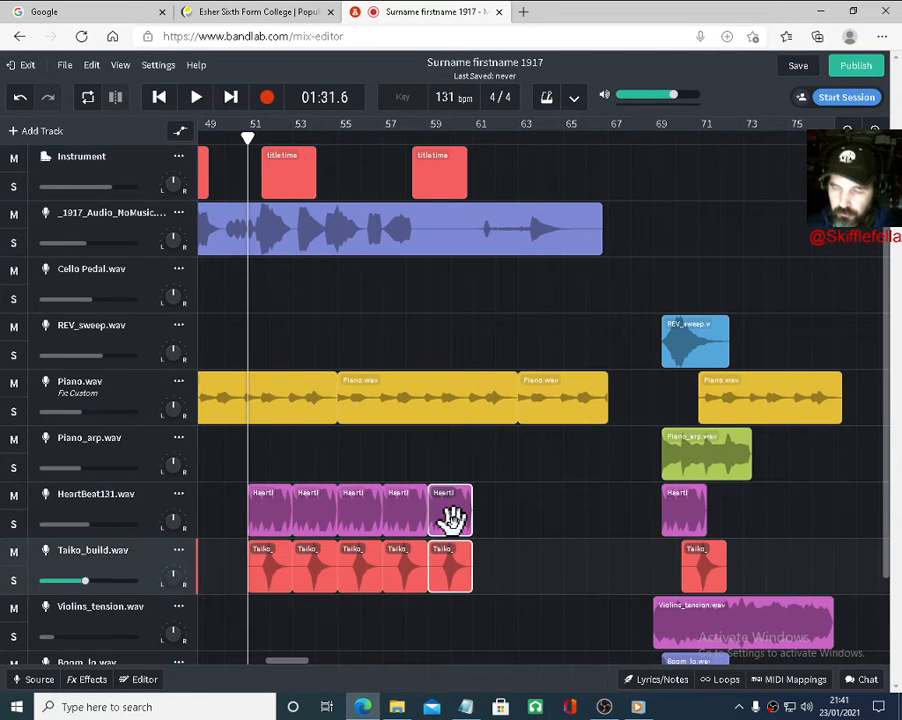
pyautogui.moveTo(450, 515); pyautogui.dragTo(545, 508)
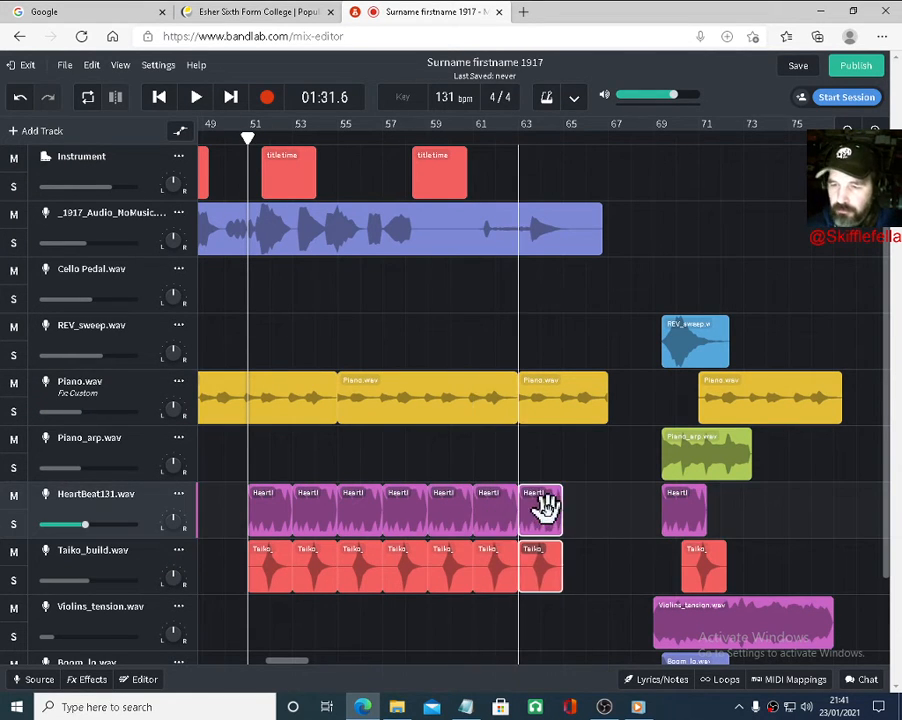
# Play the section from bar 51 to check the piano, heartbeat and taiko layers against the title cues
pyautogui.press('space')
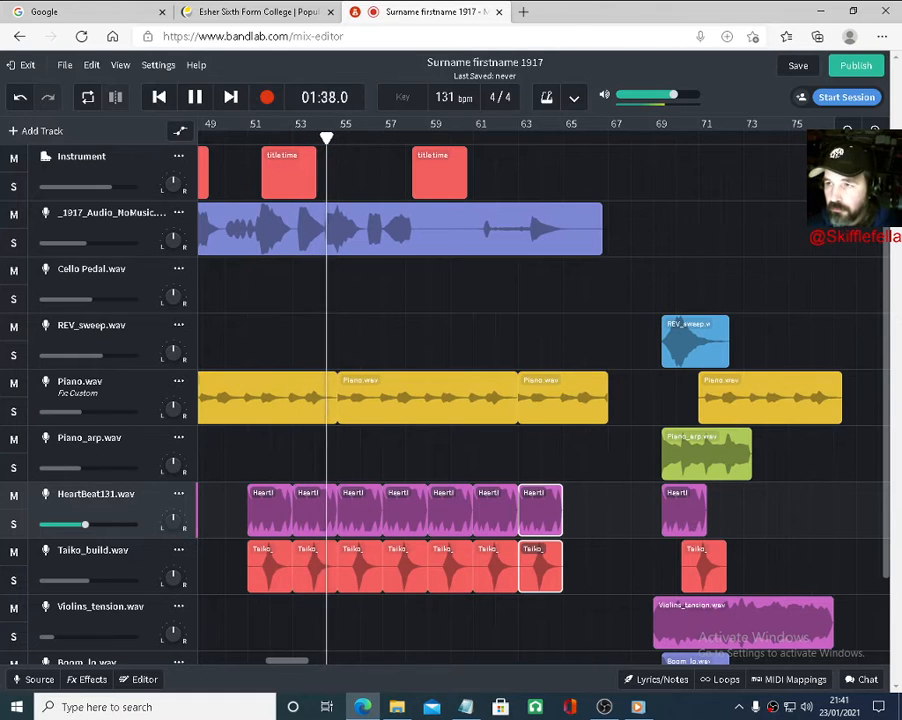
pyautogui.scroll(-2, 710, 197)
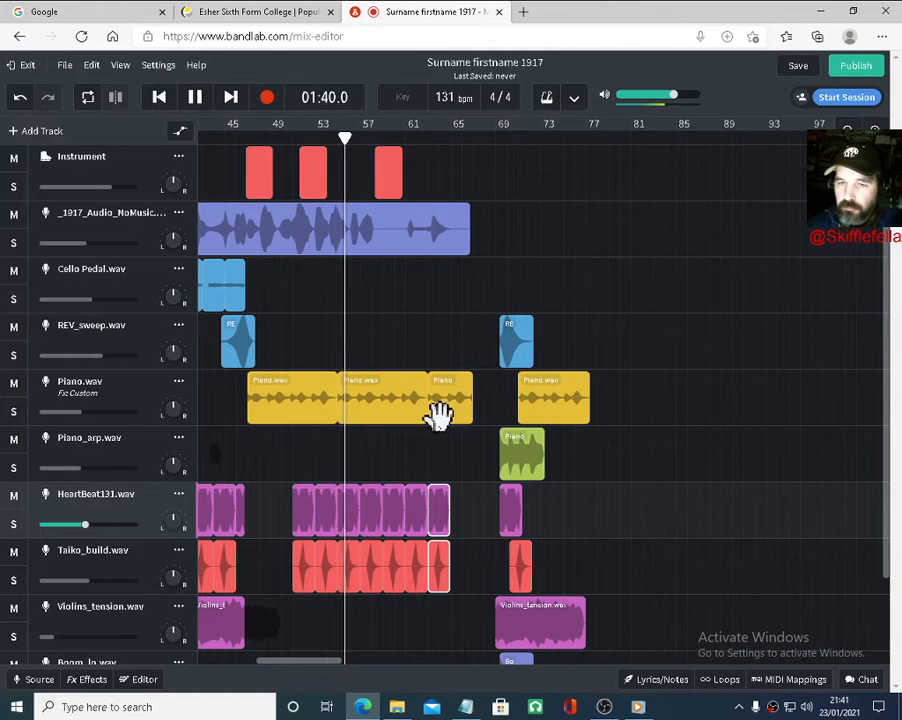
pyautogui.moveTo(326, 668); pyautogui.dragTo(316, 663)
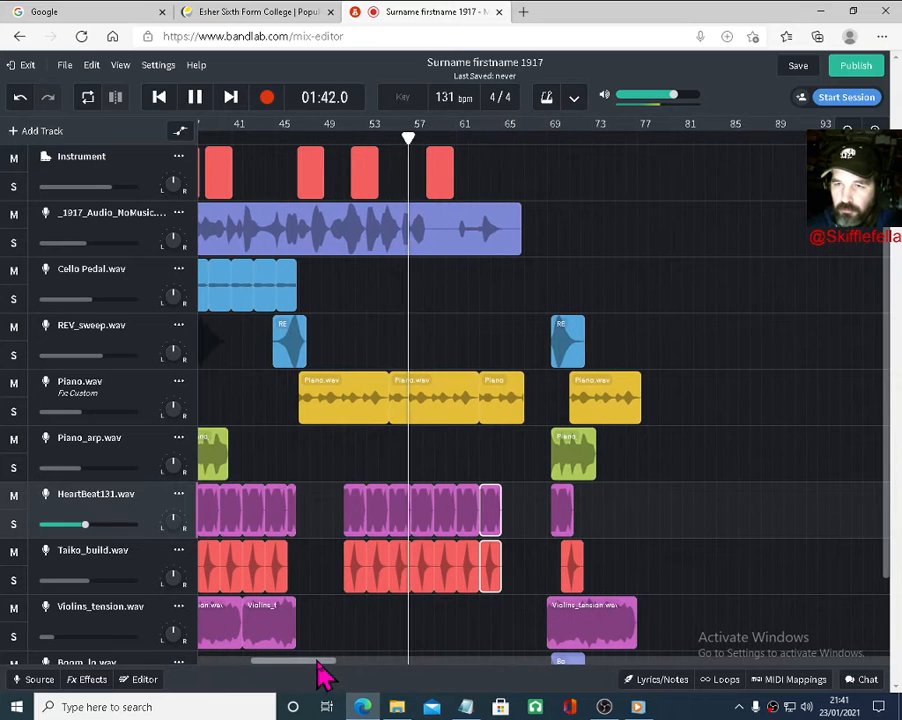
# Place a copy of the last Cello Pedal.wav region at bar 57 and paste another copy at bar 59
pyautogui.click(288, 292)
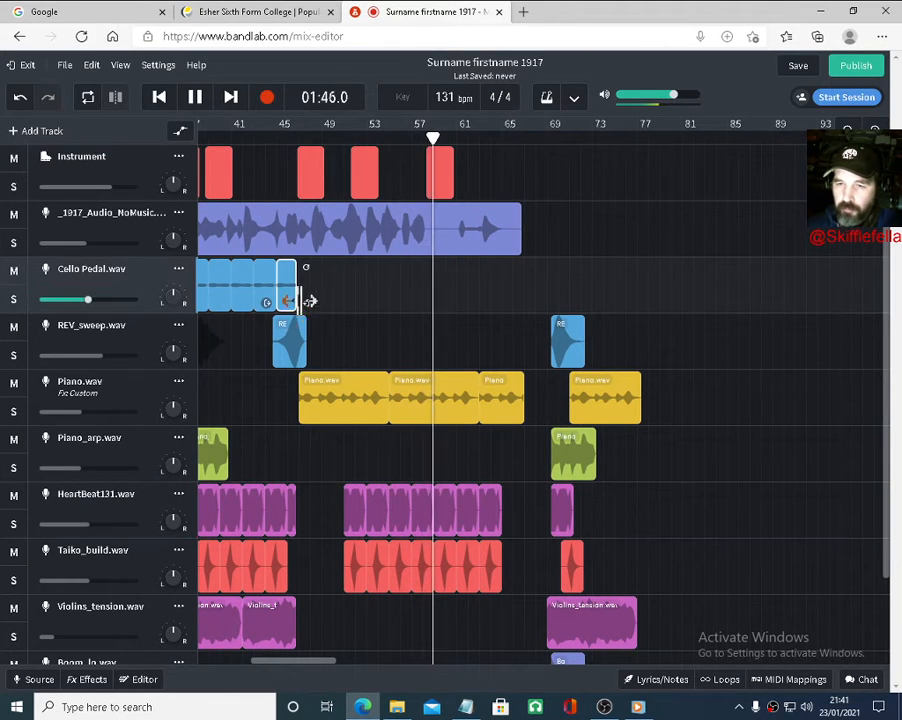
pyautogui.moveTo(286, 290); pyautogui.dragTo(433, 283)
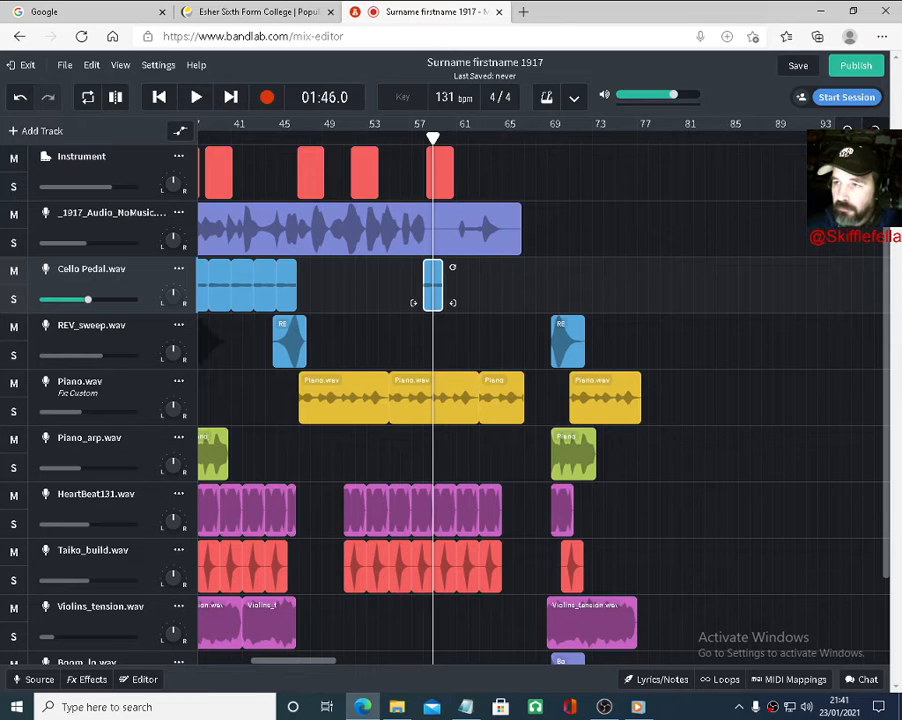
pyautogui.click(874, 130)
pyautogui.click(874, 130)
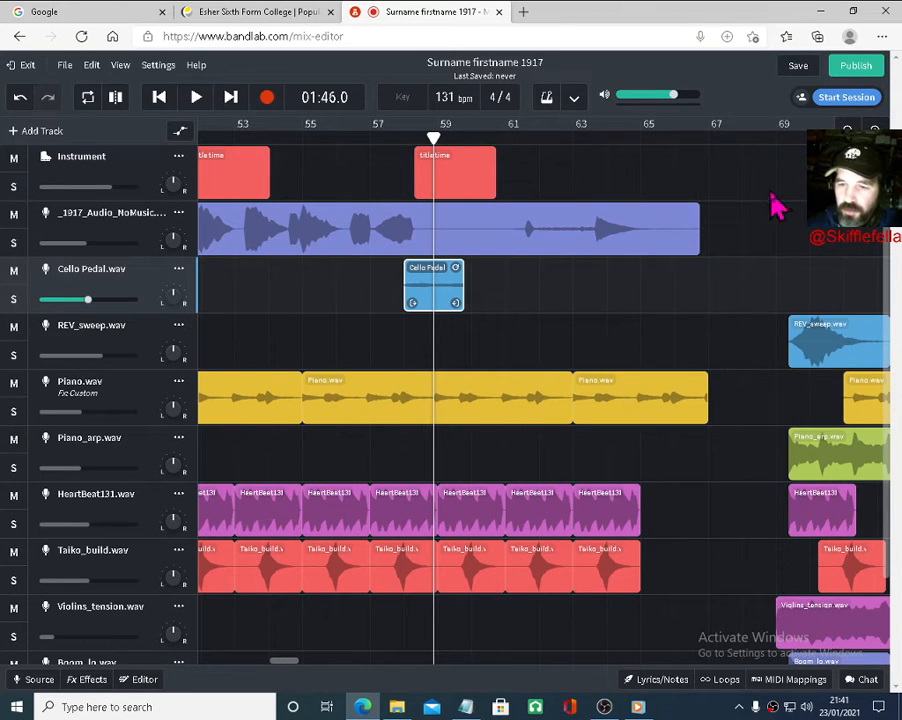
pyautogui.click(437, 290)
pyautogui.moveTo(416, 290)
pyautogui.mouseDown()
pyautogui.moveTo(402, 292)
pyautogui.moveTo(457, 291)
pyautogui.moveTo(405, 289)
pyautogui.mouseUp()
pyautogui.hotkey('ctrl', 'v')
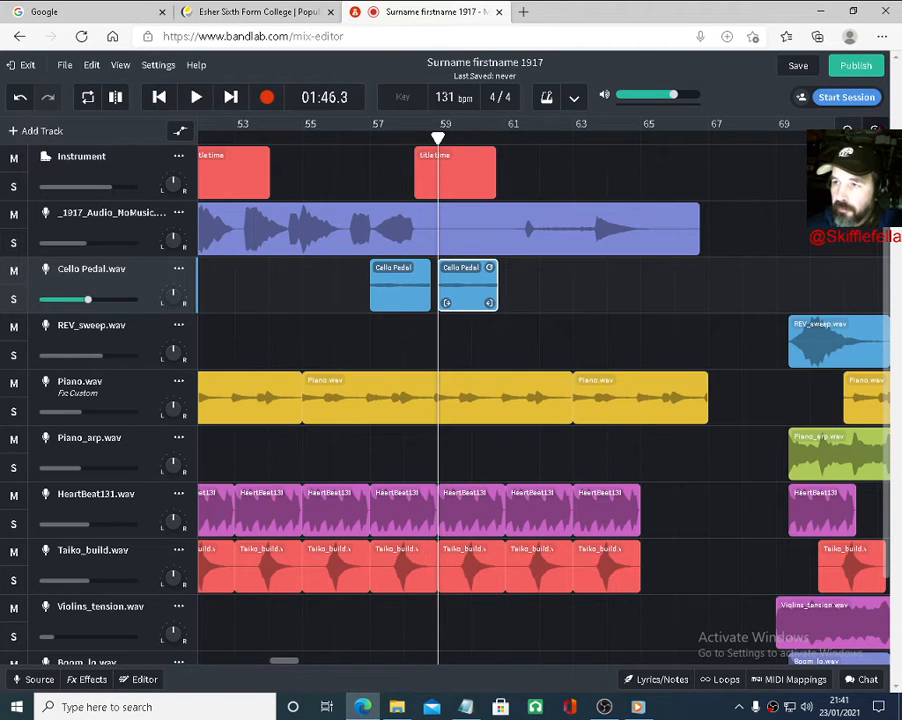
# Extend the Cello Pedal.wav region at bar 57 to finish at bar 59 and delete the shorter copy after it
pyautogui.click(875, 131)
pyautogui.click(875, 131)
pyautogui.moveTo(260, 289); pyautogui.dragTo(287, 293)
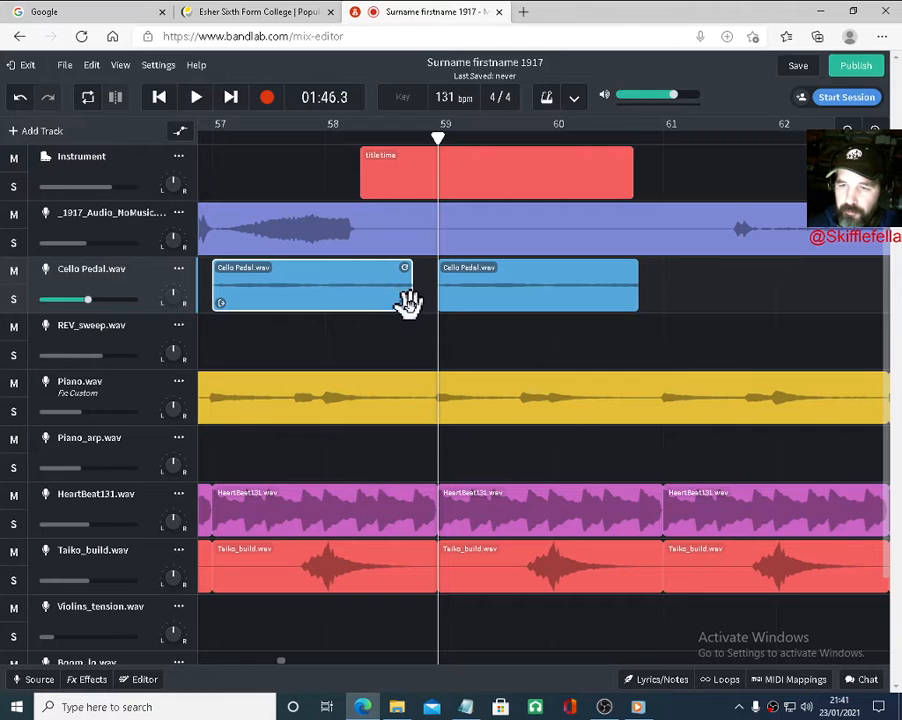
pyautogui.moveTo(405, 305); pyautogui.dragTo(418, 303)
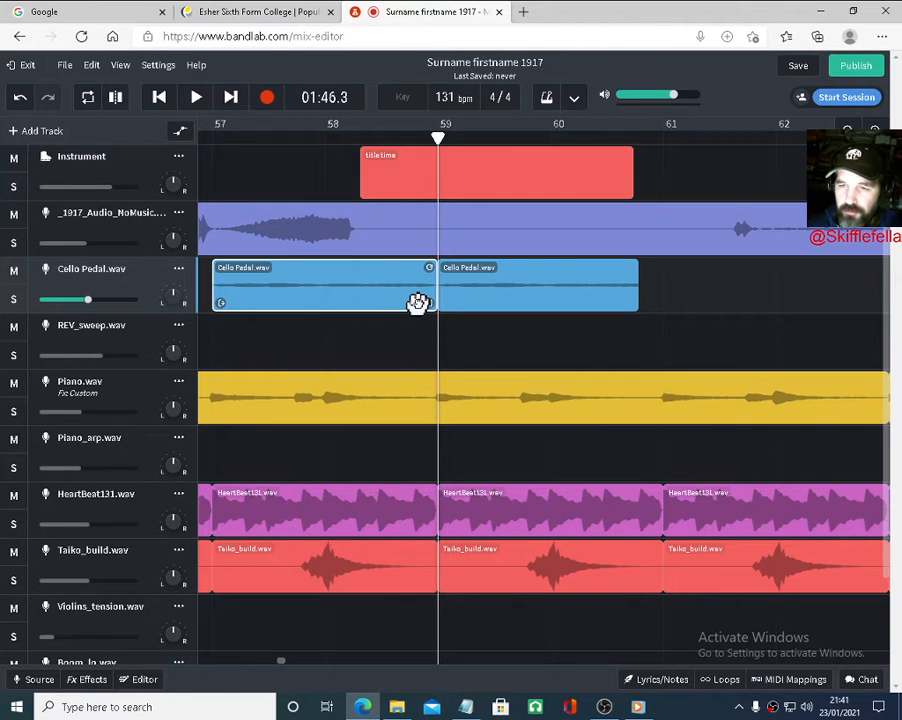
pyautogui.click(490, 285)
pyautogui.press('Delete')
# Duplicate the extended Cello Pedal.wav region three times end to end from bar 59 to bar 65
pyautogui.click(340, 293)
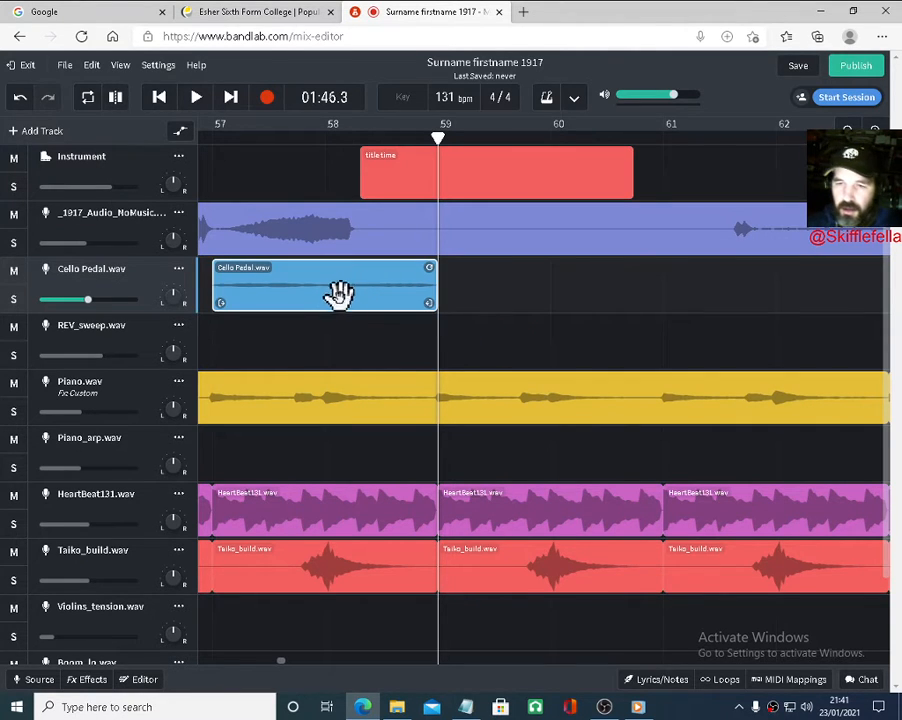
pyautogui.hotkey('ctrl', 'v')
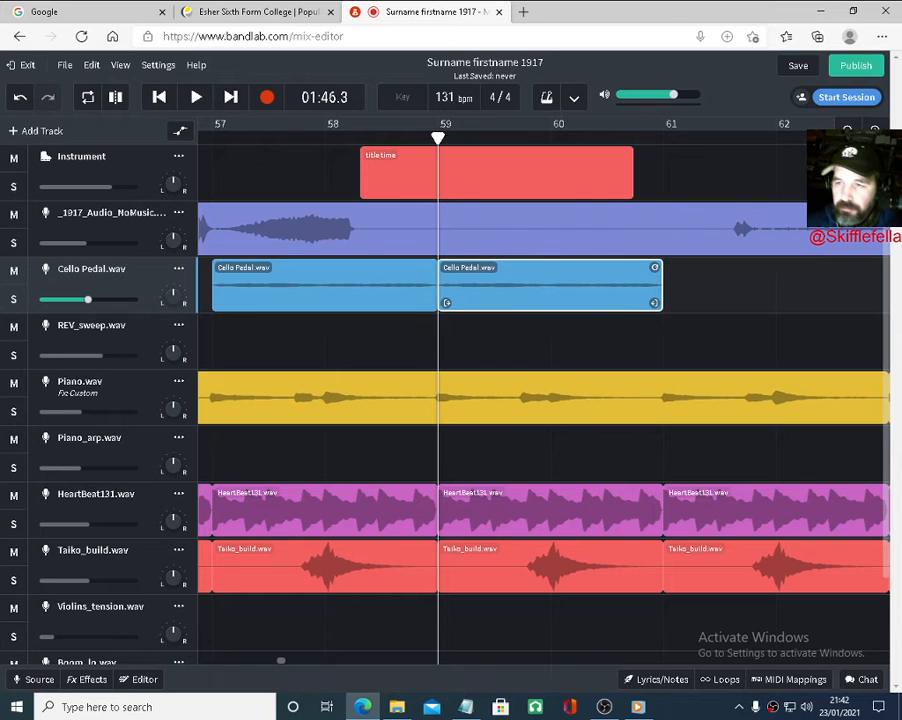
pyautogui.click(848, 130)
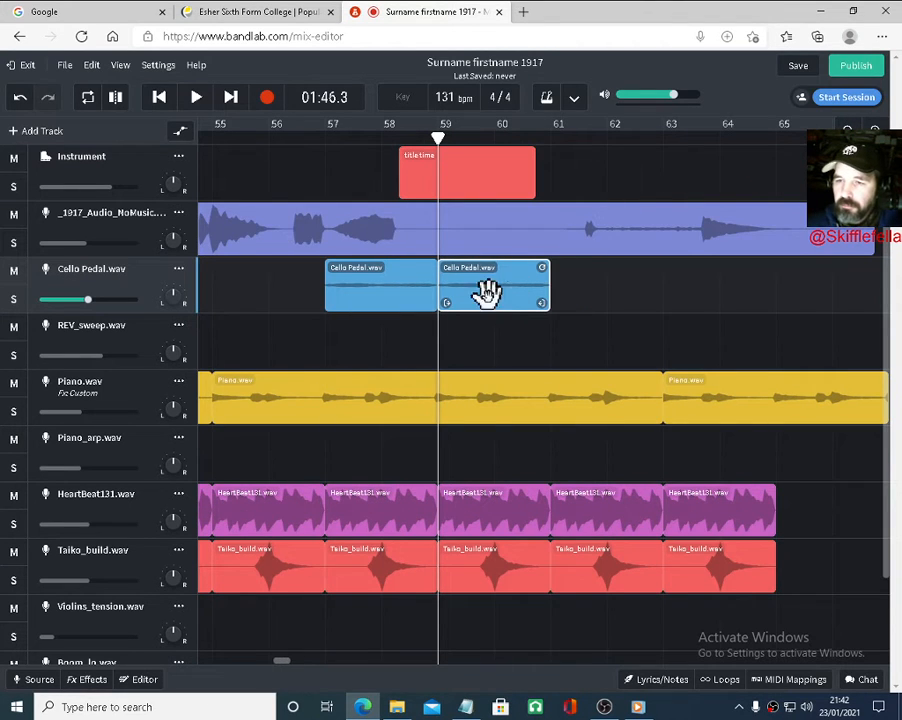
pyautogui.hotkey('ctrl', 'v')
pyautogui.hotkey('ctrl', 'v')
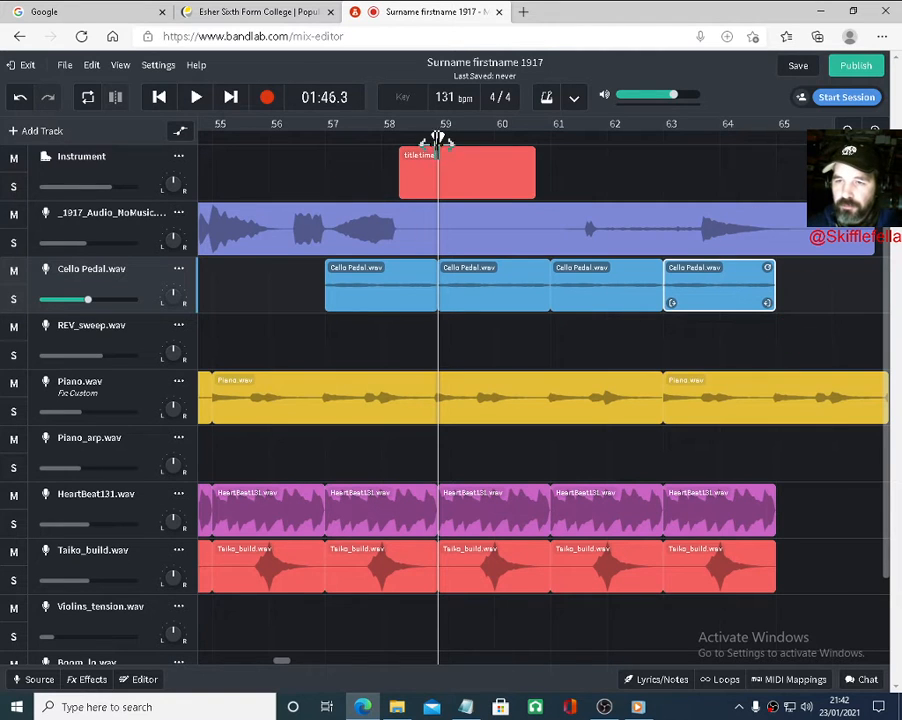
# Play from bar 56 to 1:57.6 to check the cello entry against the last title cue
pyautogui.press('Left')
pyautogui.press('Left')
pyautogui.press('Left')
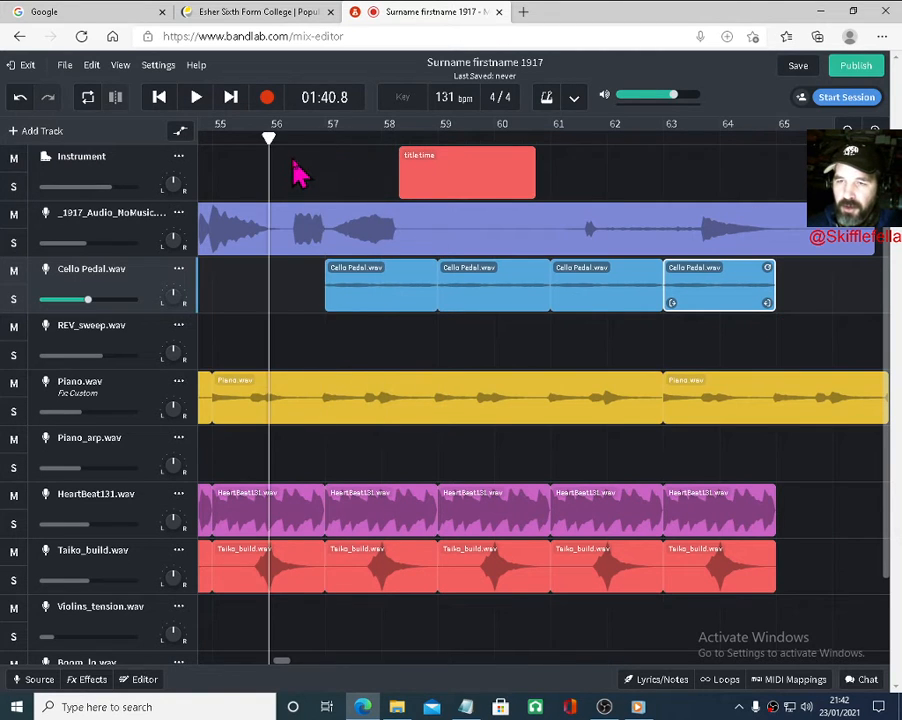
pyautogui.press('space')
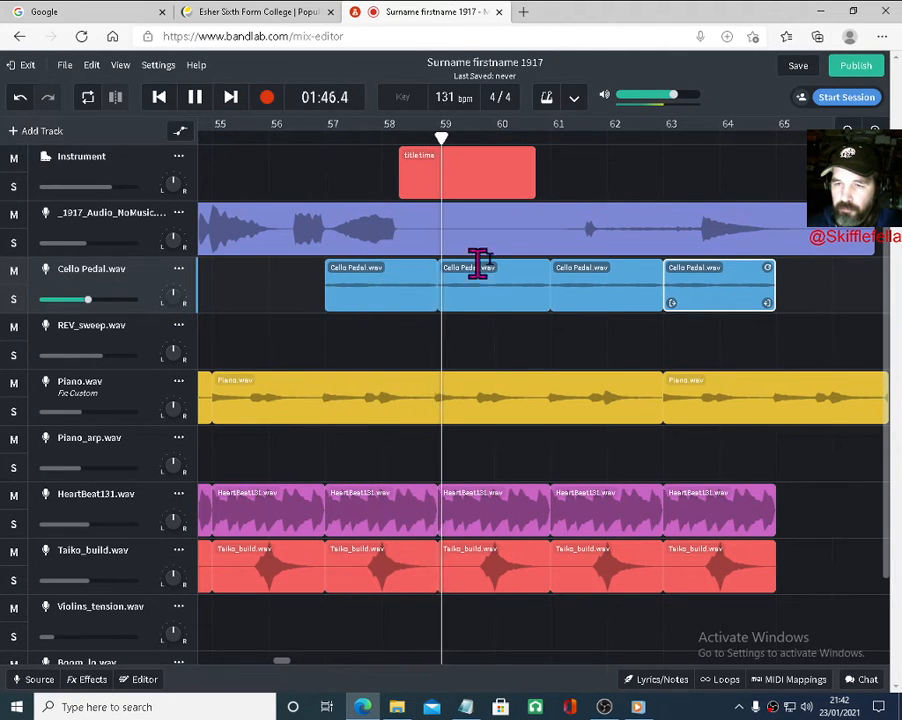
pyautogui.click(847, 130)
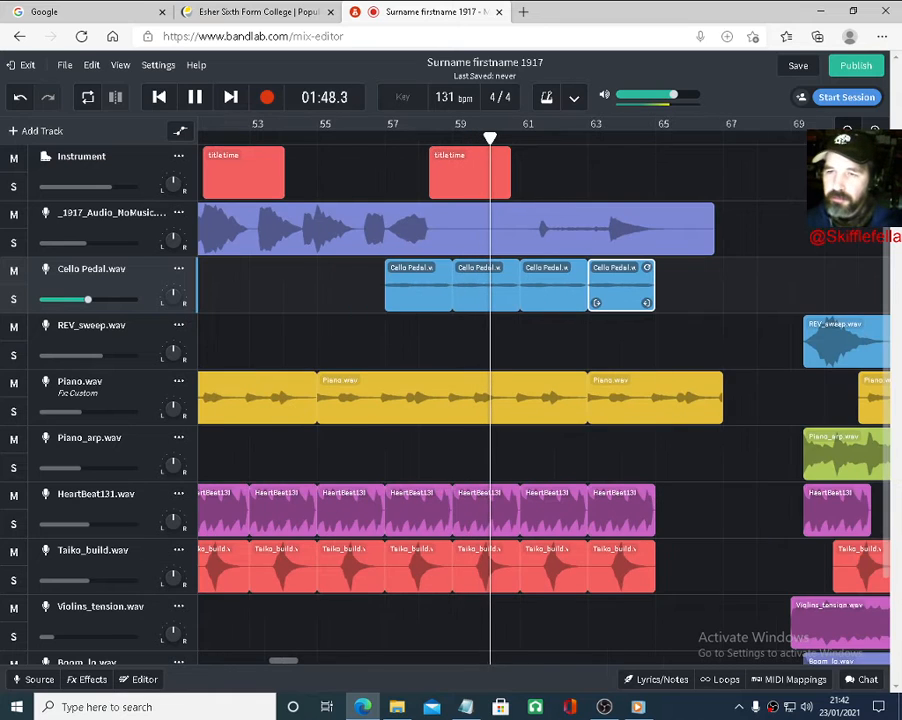
pyautogui.click(847, 130)
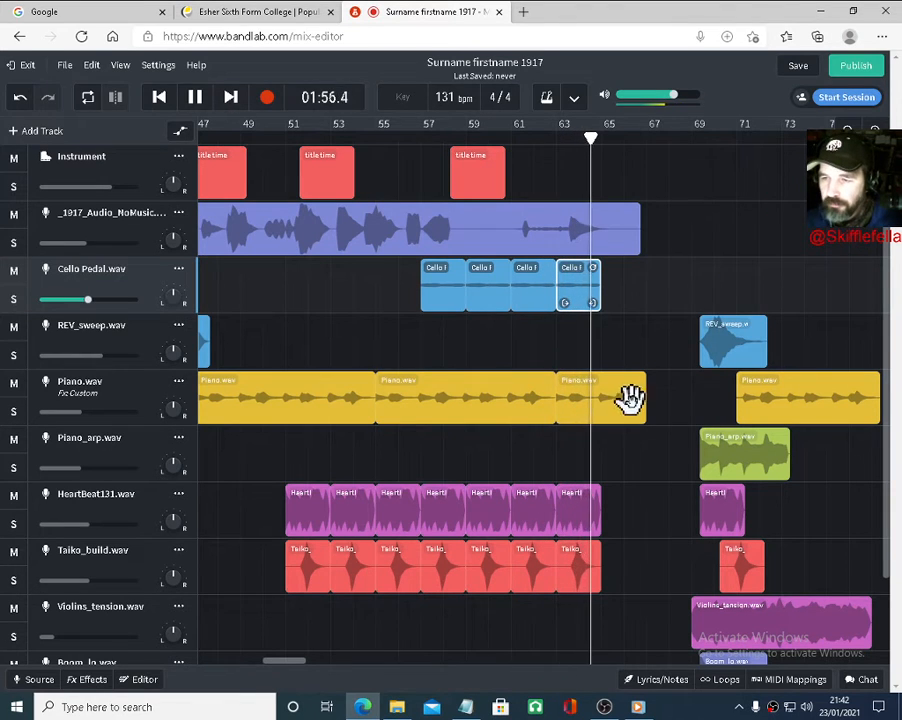
pyautogui.press('space')
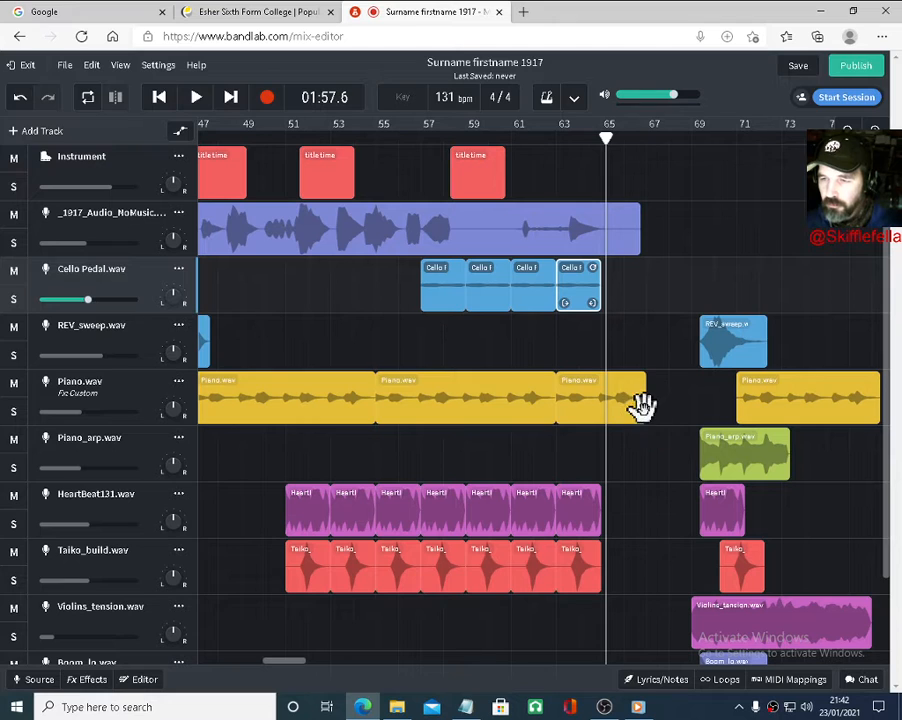
# Audition the end of the last Piano.wav region and trim it to finish at bar 65
pyautogui.click(650, 413)
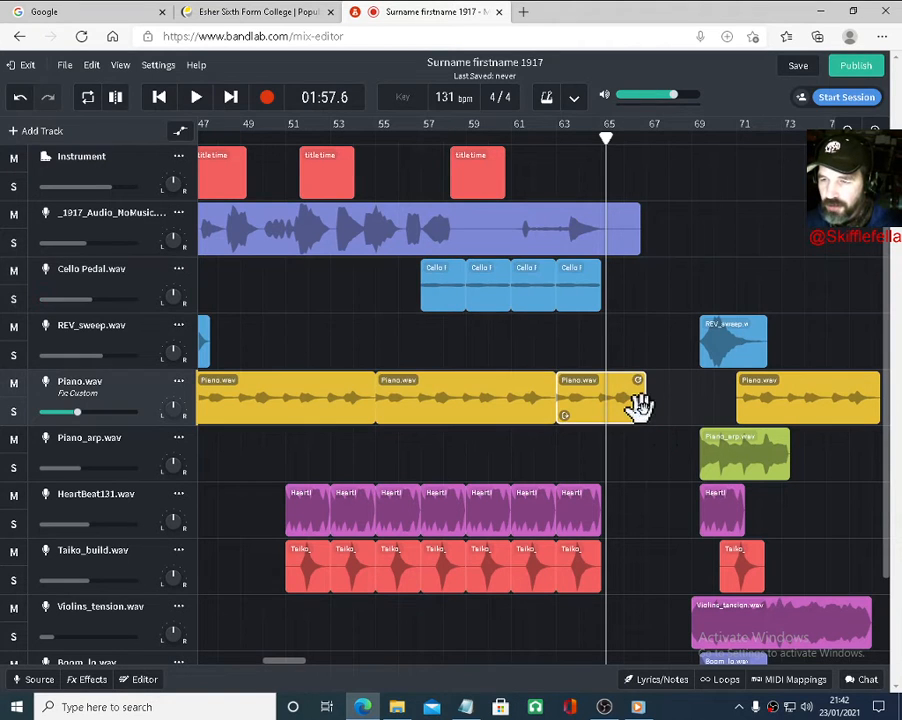
pyautogui.press('space')
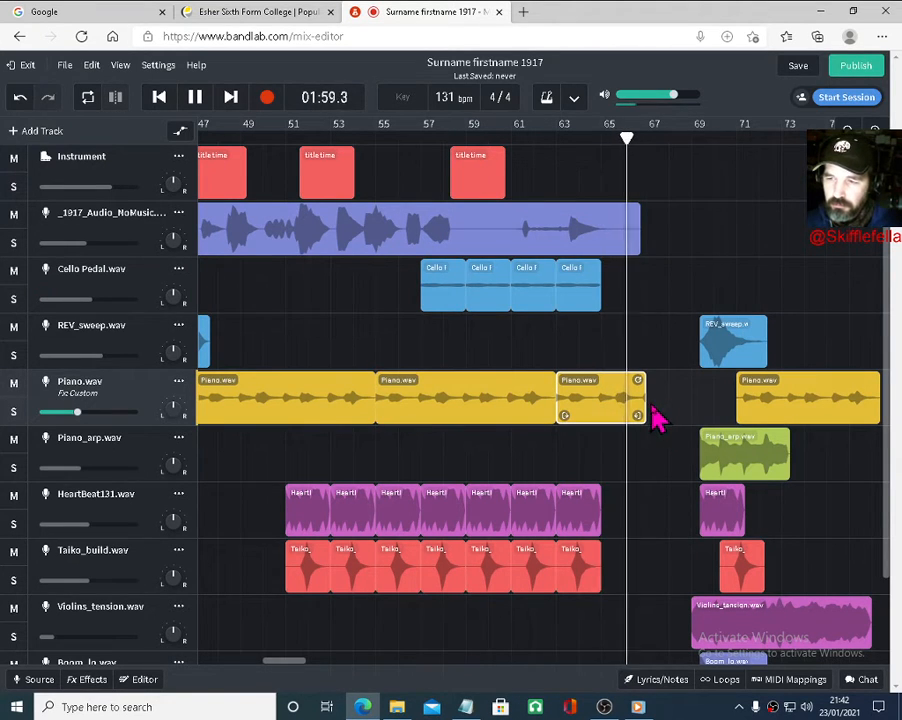
pyautogui.press('space')
pyautogui.scroll(2, 655, 420)
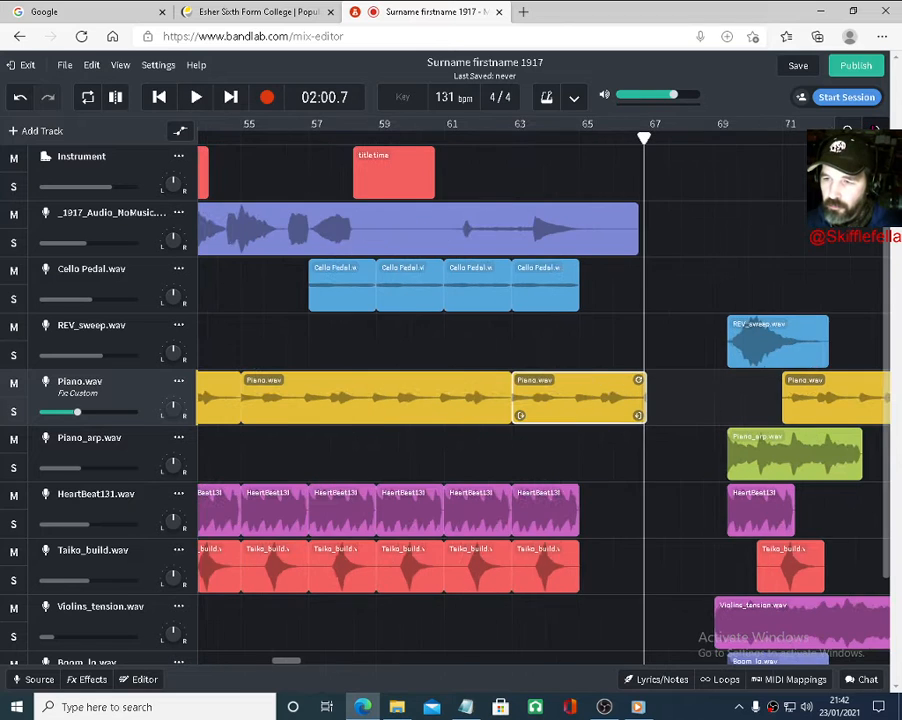
pyautogui.scroll(4, 672, 450)
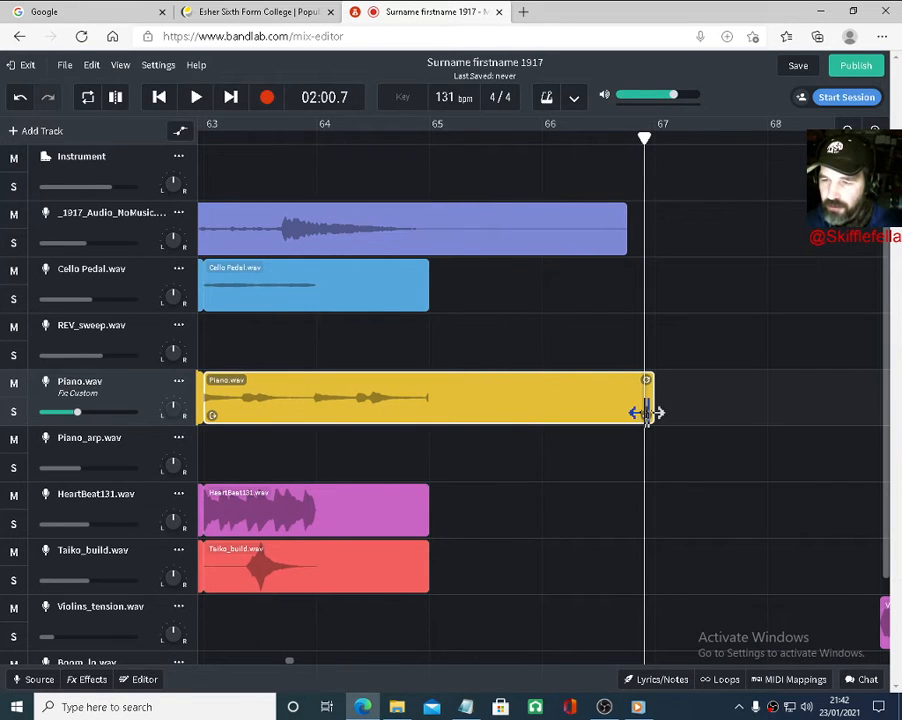
pyautogui.click(543, 406)
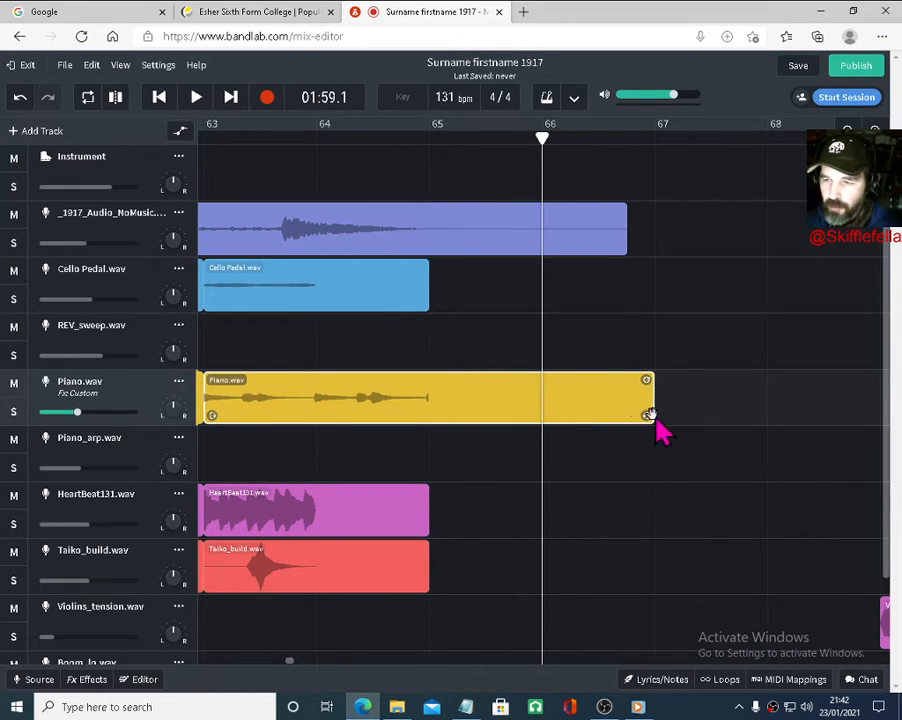
pyautogui.moveTo(587, 418); pyautogui.dragTo(465, 428)
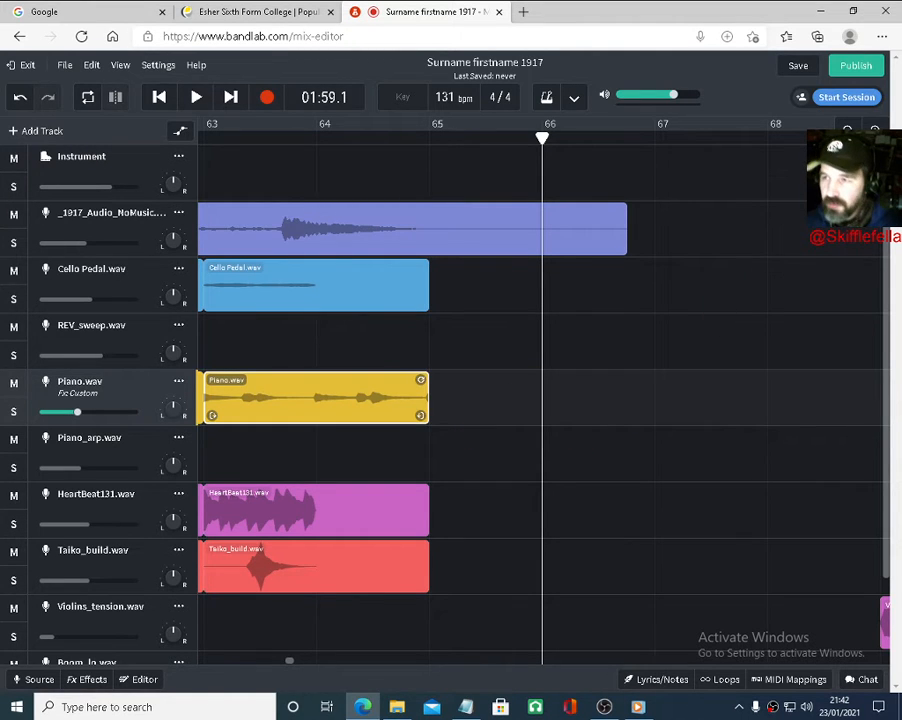
# Play from about bar 63 to 1:58.9 to check the new ending
pyautogui.click(847, 131)
pyautogui.click(847, 131)
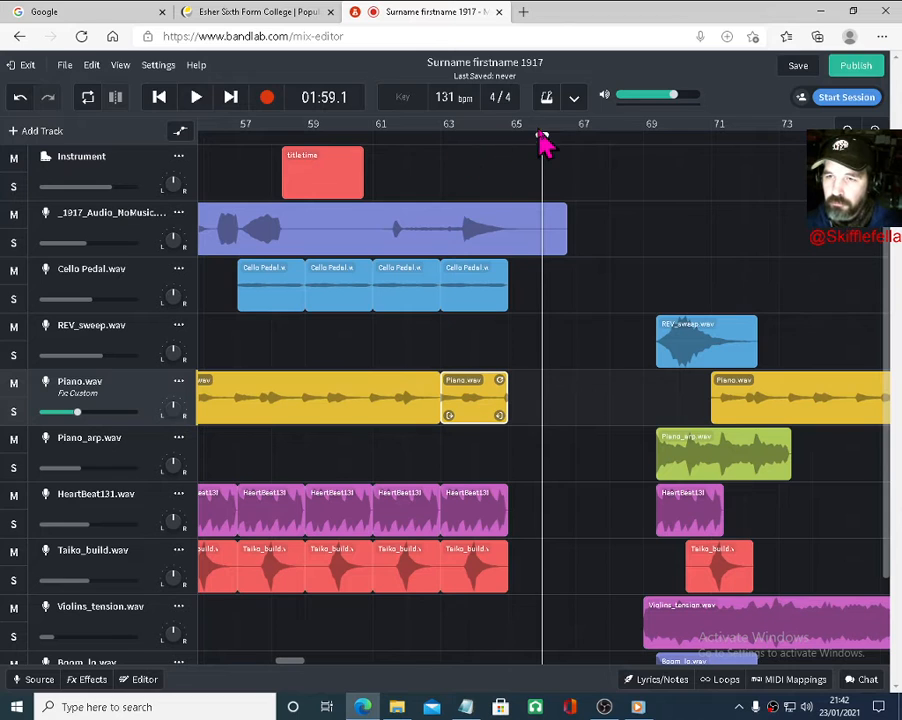
pyautogui.moveTo(540, 136); pyautogui.dragTo(436, 164)
pyautogui.press('space')
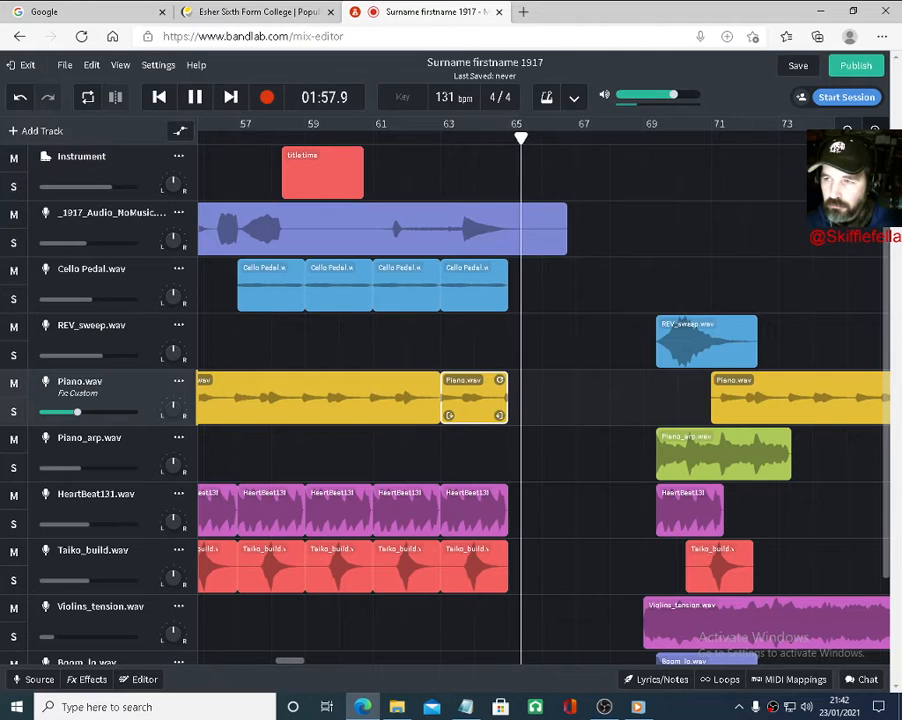
pyautogui.press('space')
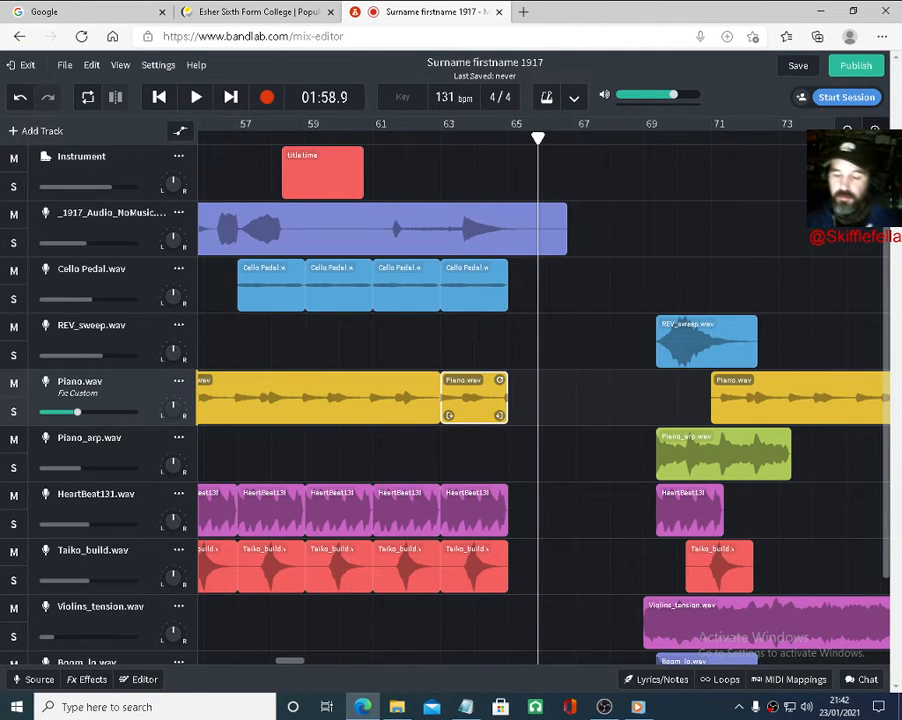
# Save the project and return the playhead to the start of the song
pyautogui.click(798, 68)
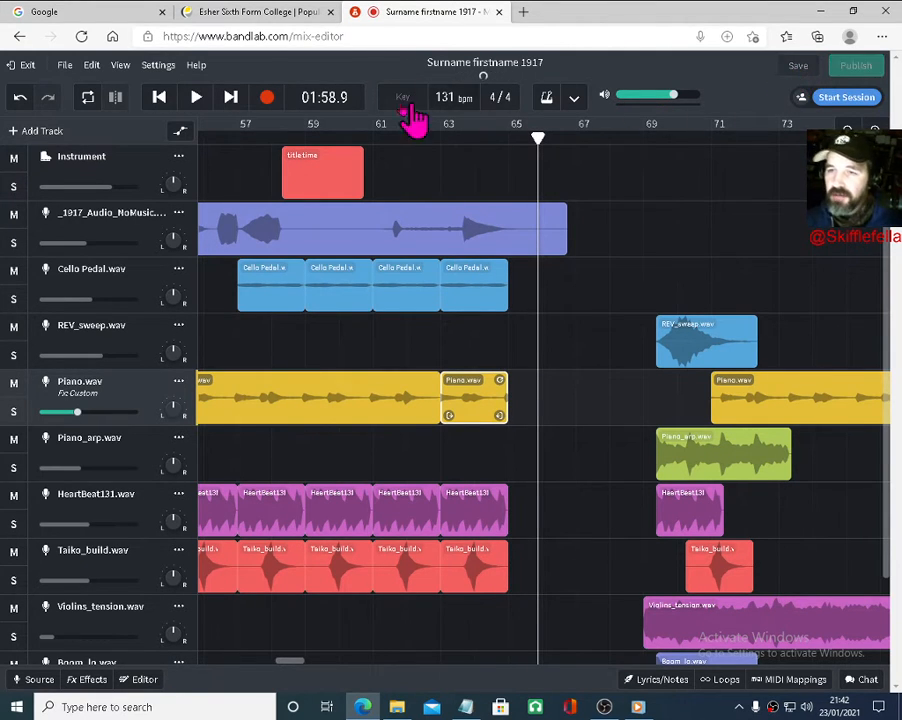
pyautogui.click(159, 100)
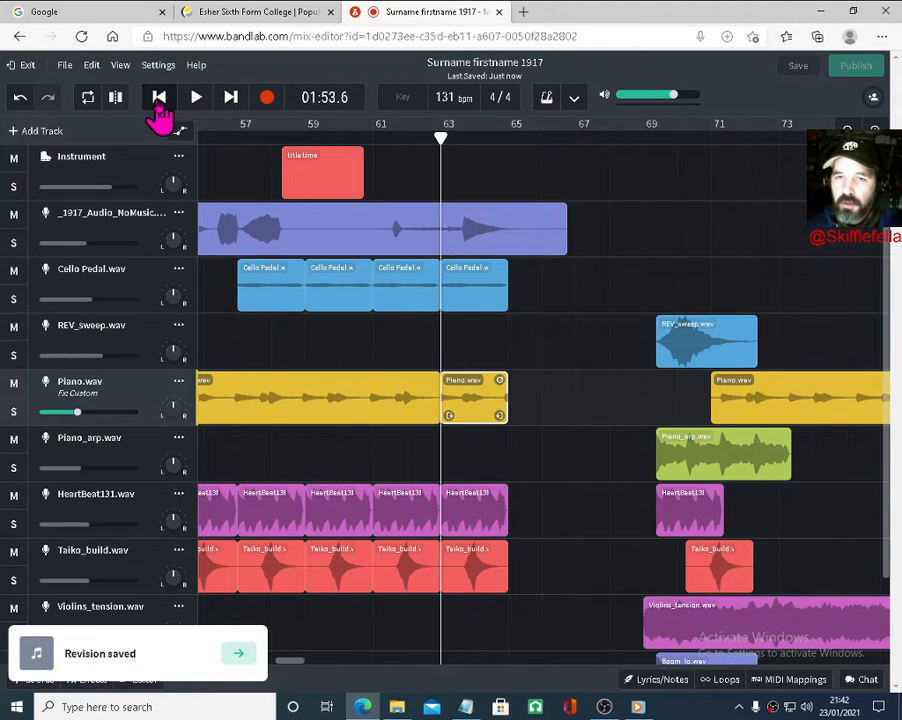
pyautogui.click(159, 97)
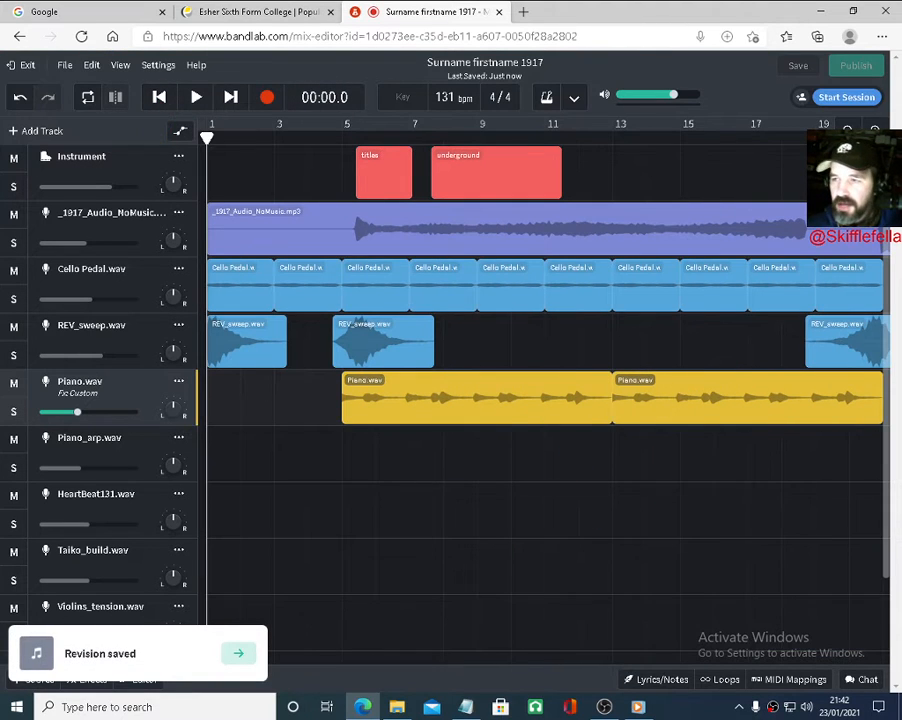
# Move all the spare loop regions from REV_sweep.wav to Boom_lo.wav about six bars later, to around bar 75, and save the project
pyautogui.scroll(-6, 645, 177)
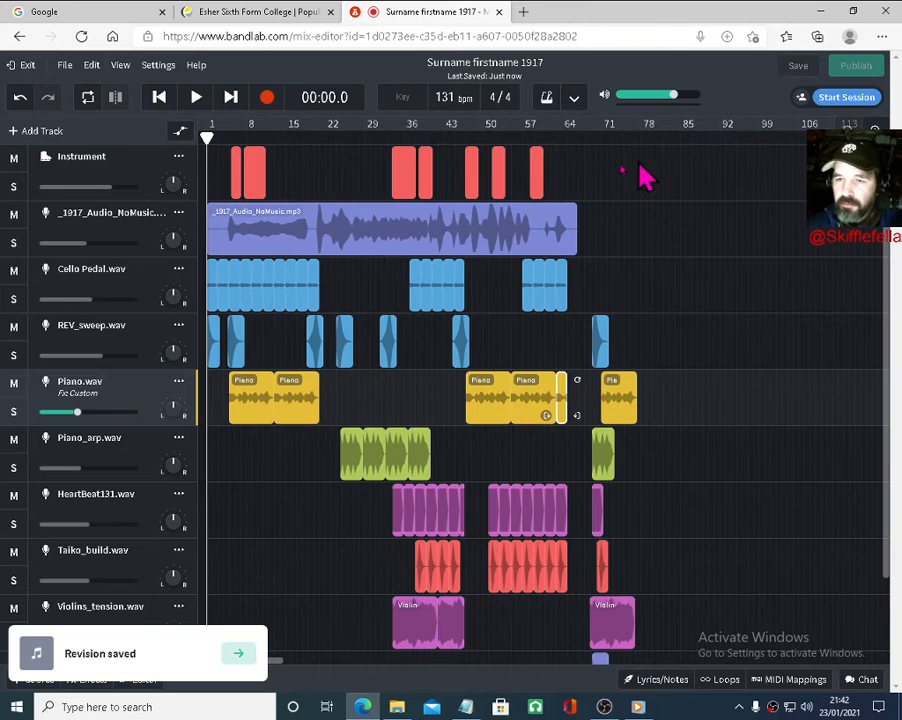
pyautogui.moveTo(708, 308); pyautogui.dragTo(595, 672)
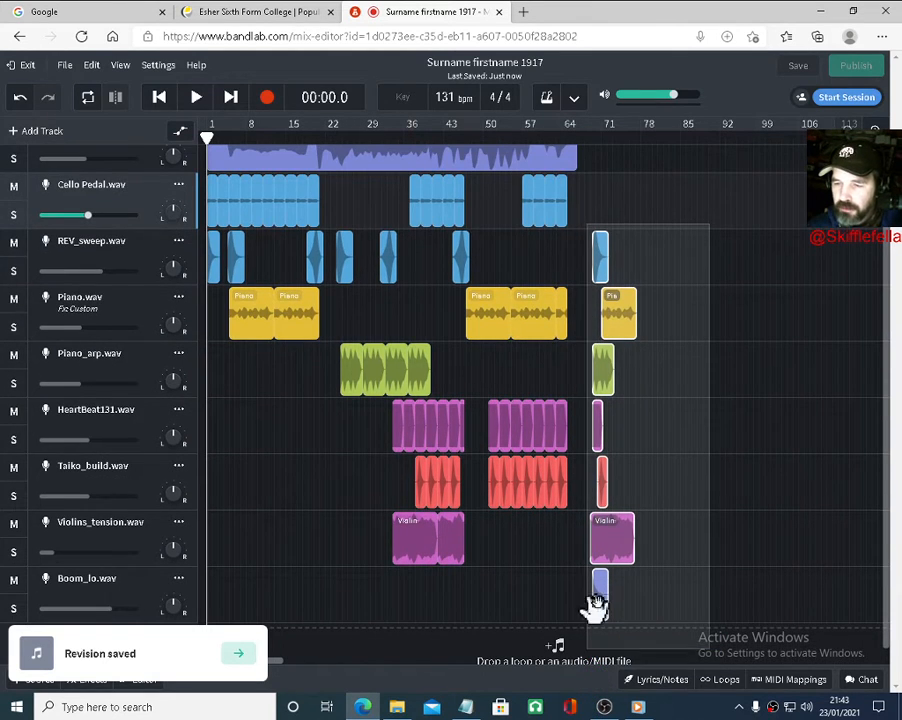
pyautogui.moveTo(612, 536); pyautogui.dragTo(656, 545)
pyautogui.scroll(2, 380, 313)
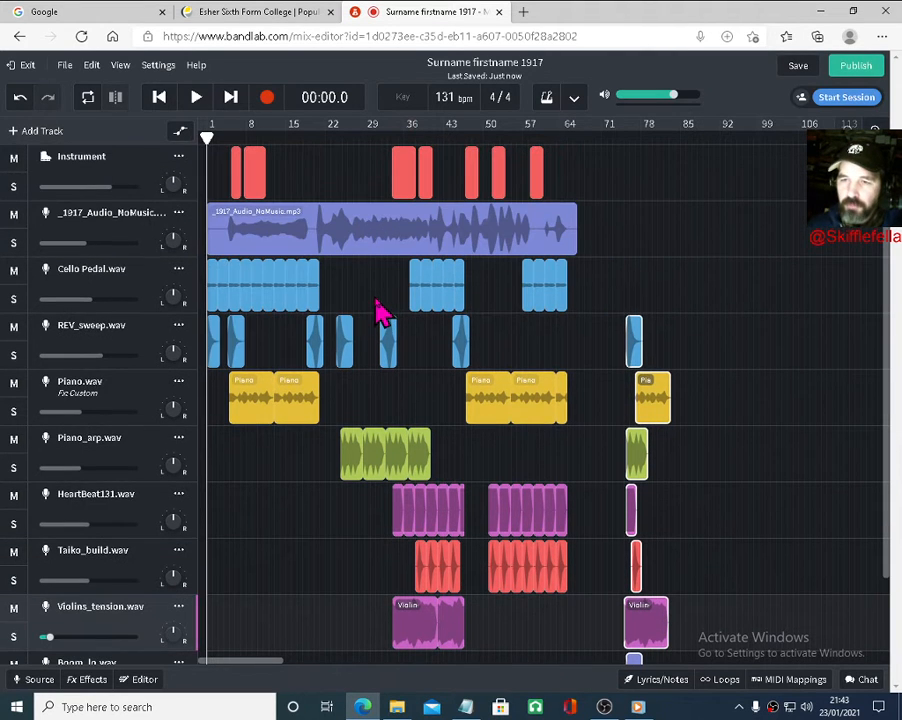
pyautogui.click(799, 67)
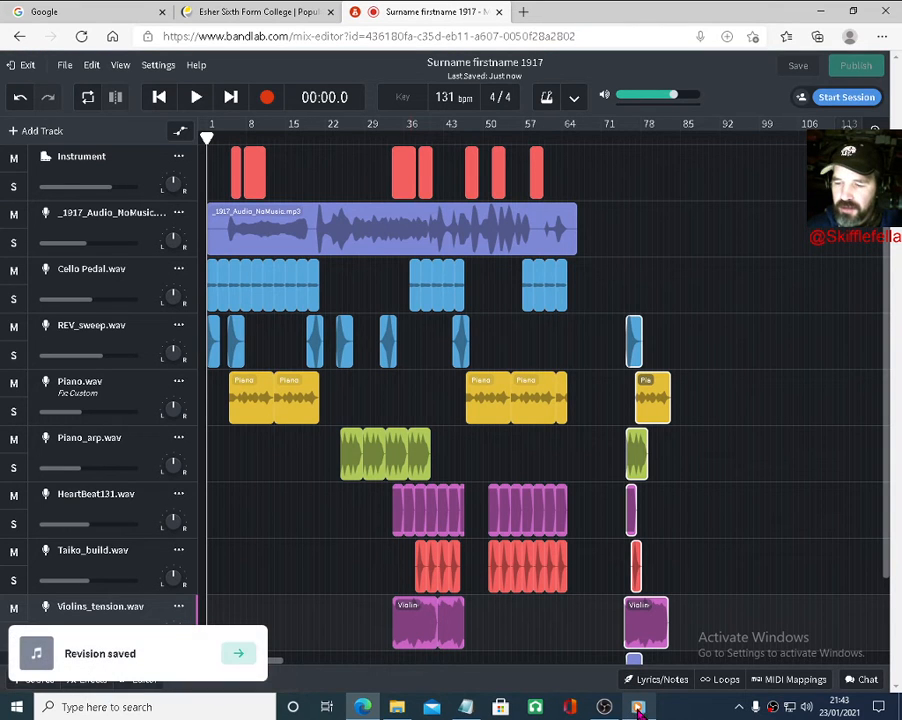
# Switch to the _1917_countdown_NoMusic video player, view its video size options and move its window clear of the arranged regions
pyautogui.moveTo(638, 707)
pyautogui.click(680, 650)
pyautogui.moveTo(775, 298)
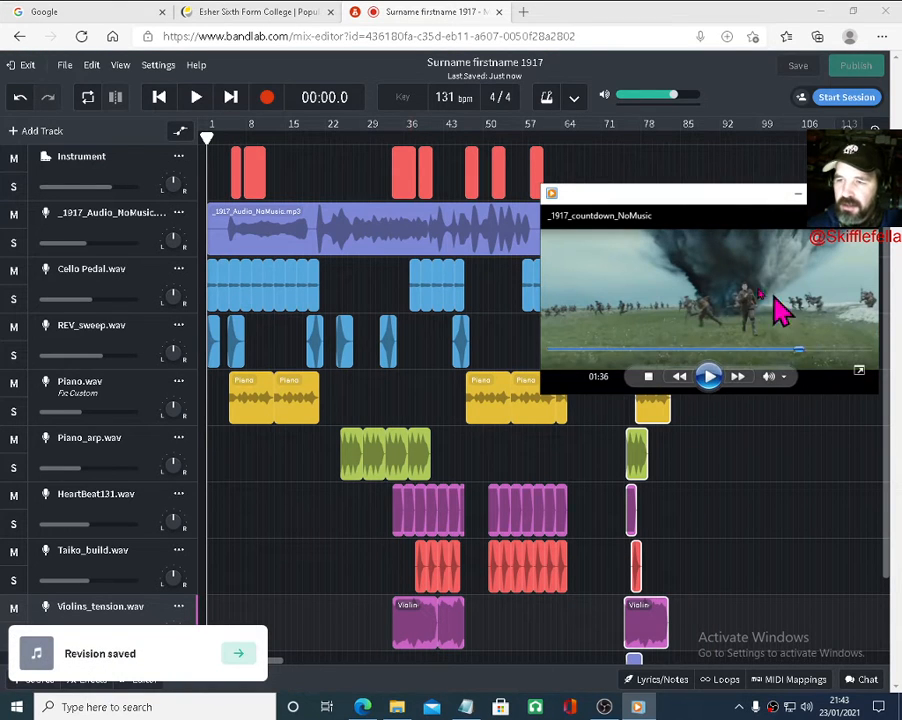
pyautogui.rightClick(674, 295)
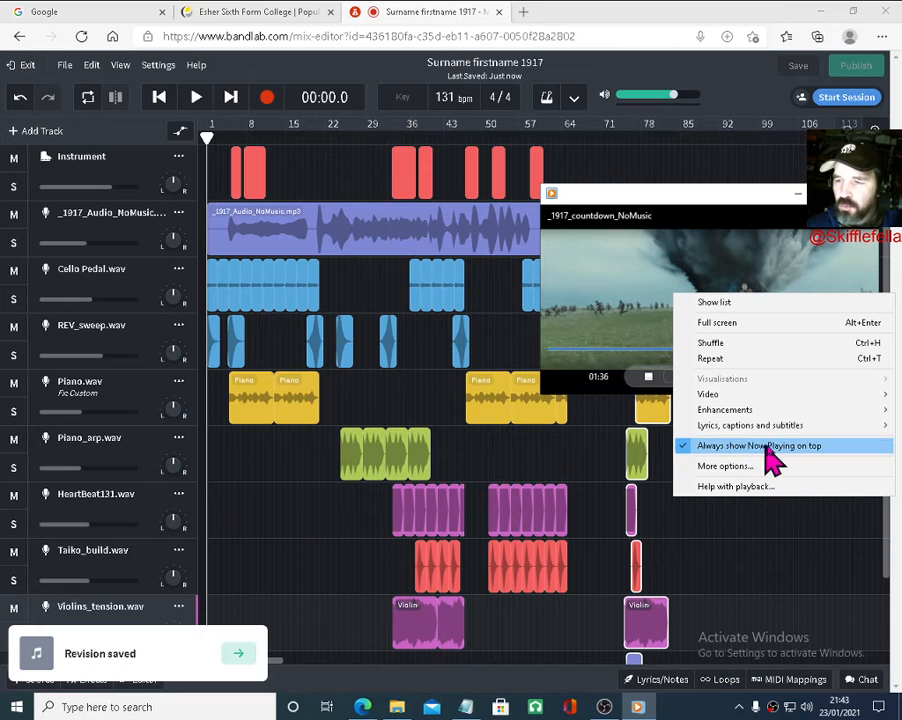
pyautogui.moveTo(716, 396)
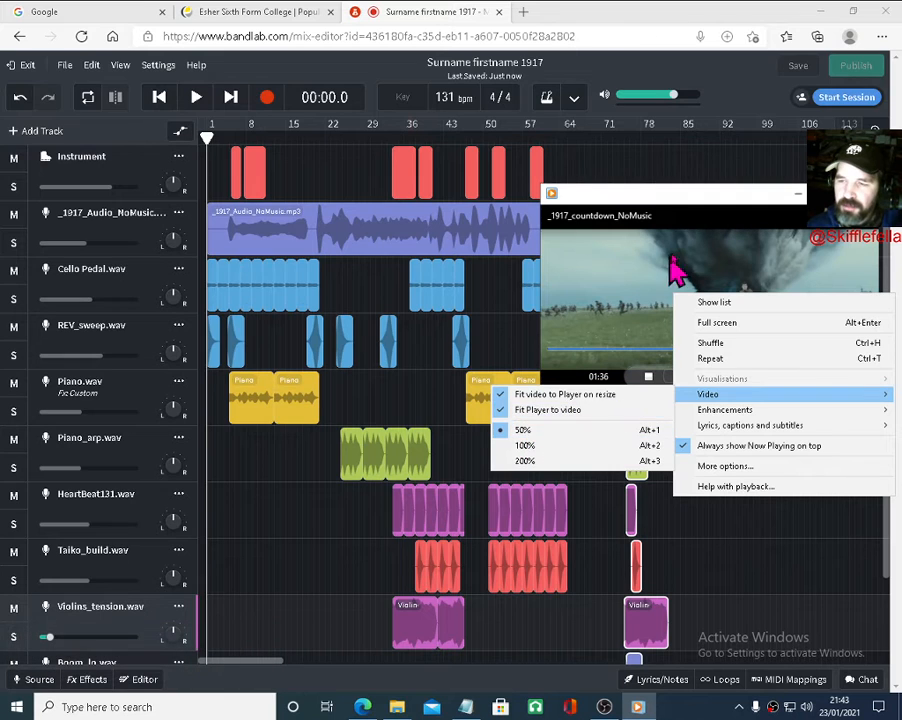
pyautogui.click(680, 196)
pyautogui.moveTo(703, 197); pyautogui.dragTo(704, 352)
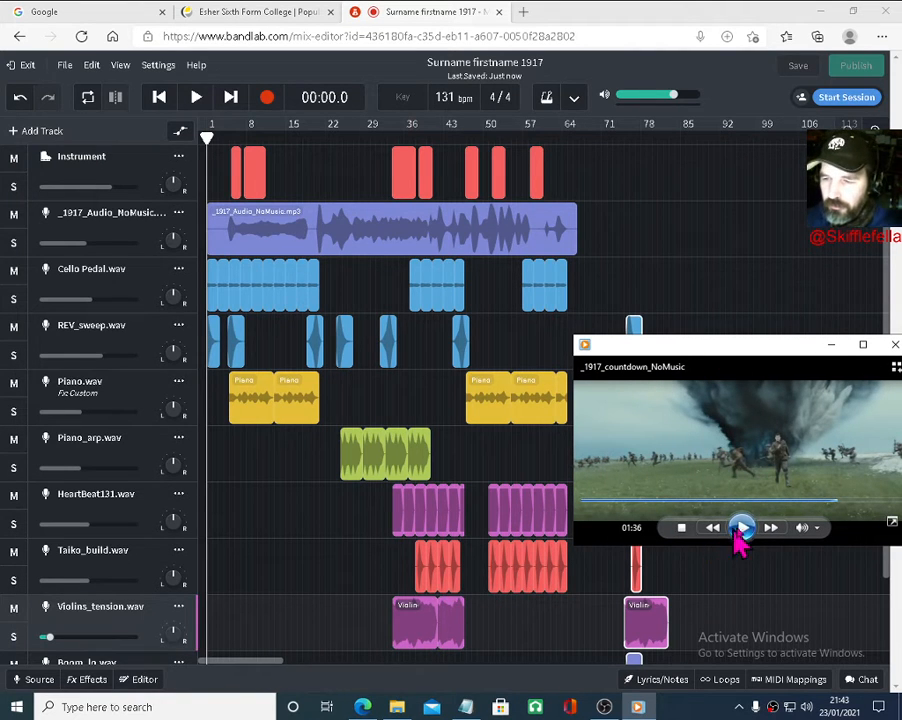
# Restart the video and play the project in sync with it, muting the _1917_Audio_NoMusic track to judge the music alone
pyautogui.click(679, 529)
pyautogui.click(741, 528)
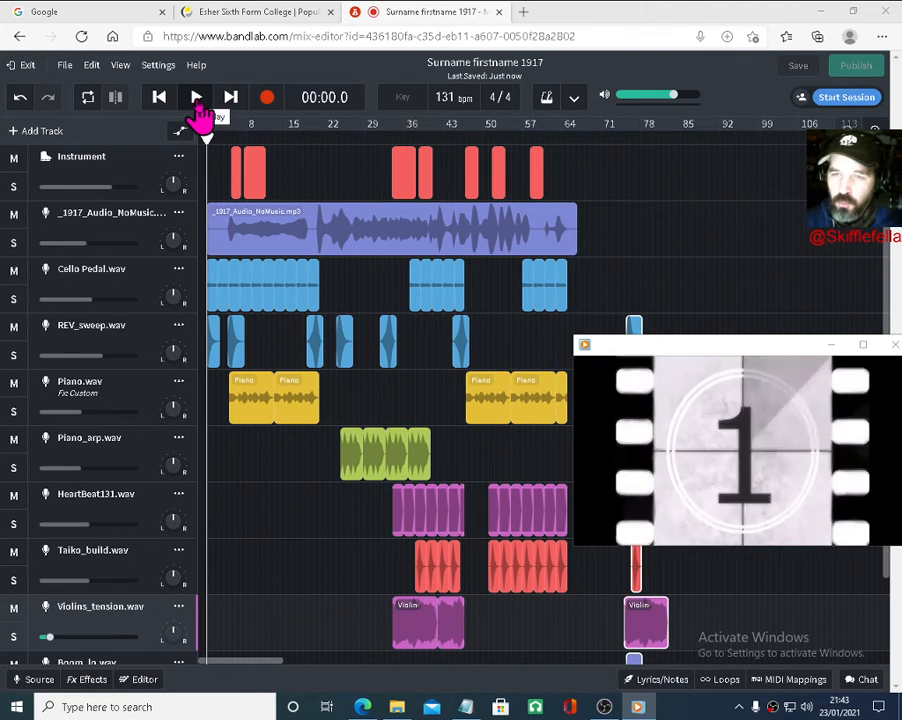
pyautogui.click(198, 108)
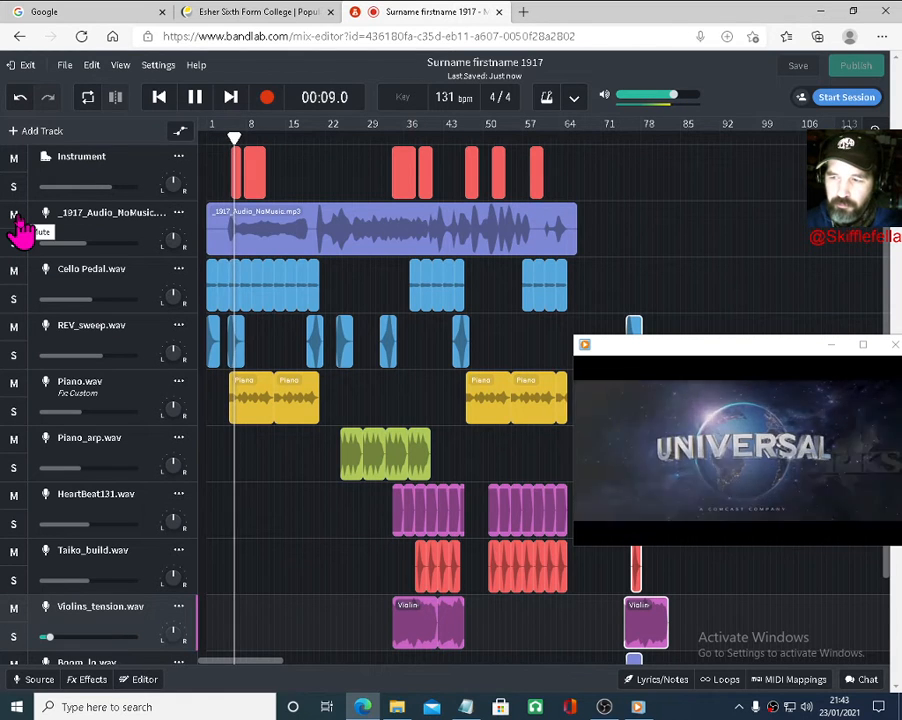
pyautogui.click(16, 218)
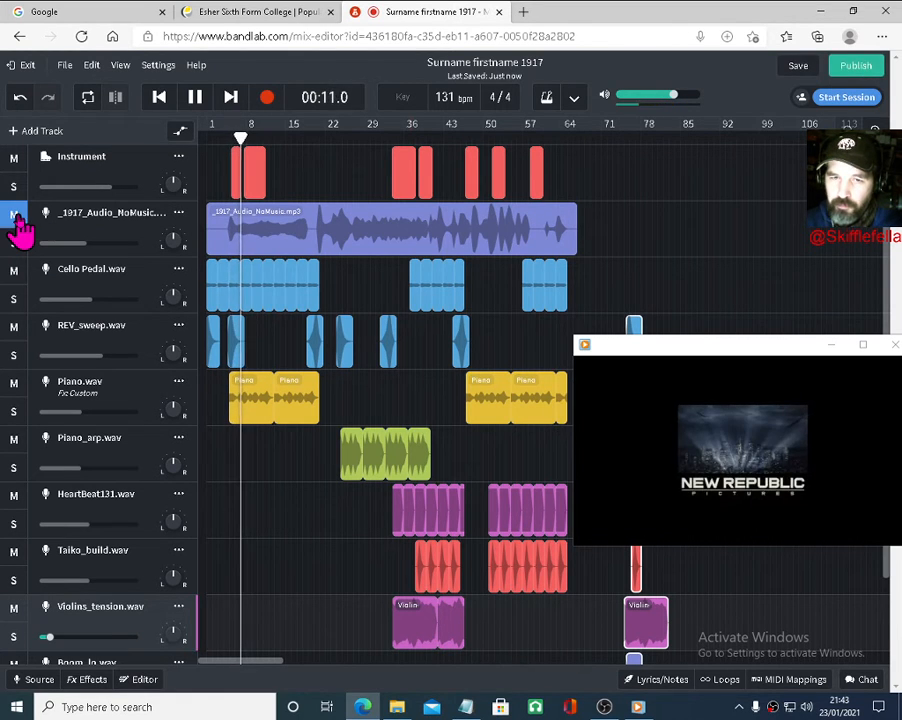
pyautogui.moveTo(797, 480)
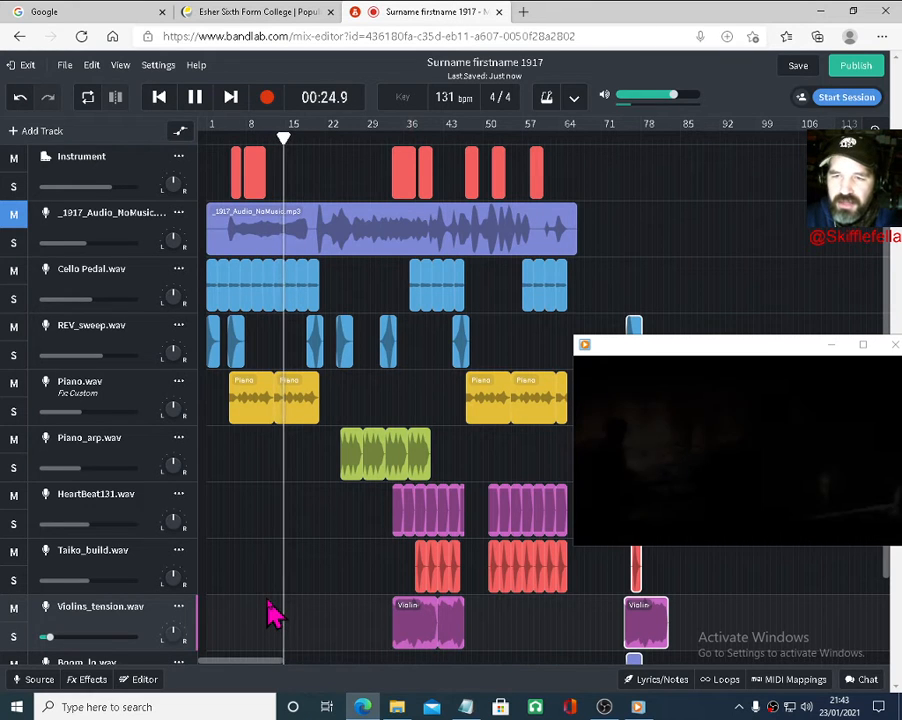
pyautogui.click(15, 216)
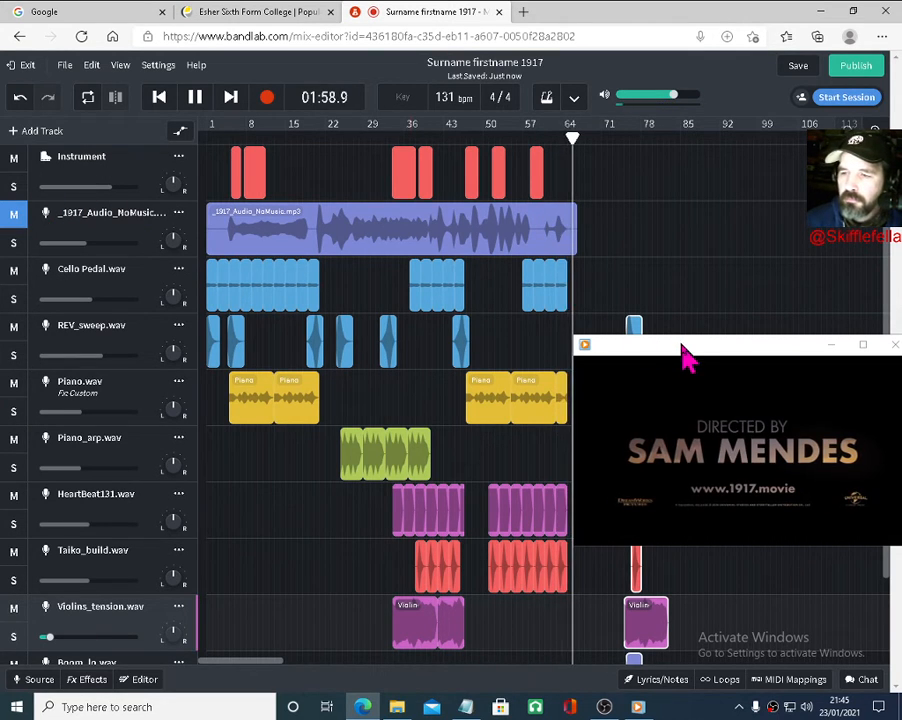
# Stop the trailer video and close its player
pyautogui.moveTo(688, 356); pyautogui.dragTo(564, 330)
pyautogui.click(617, 500)
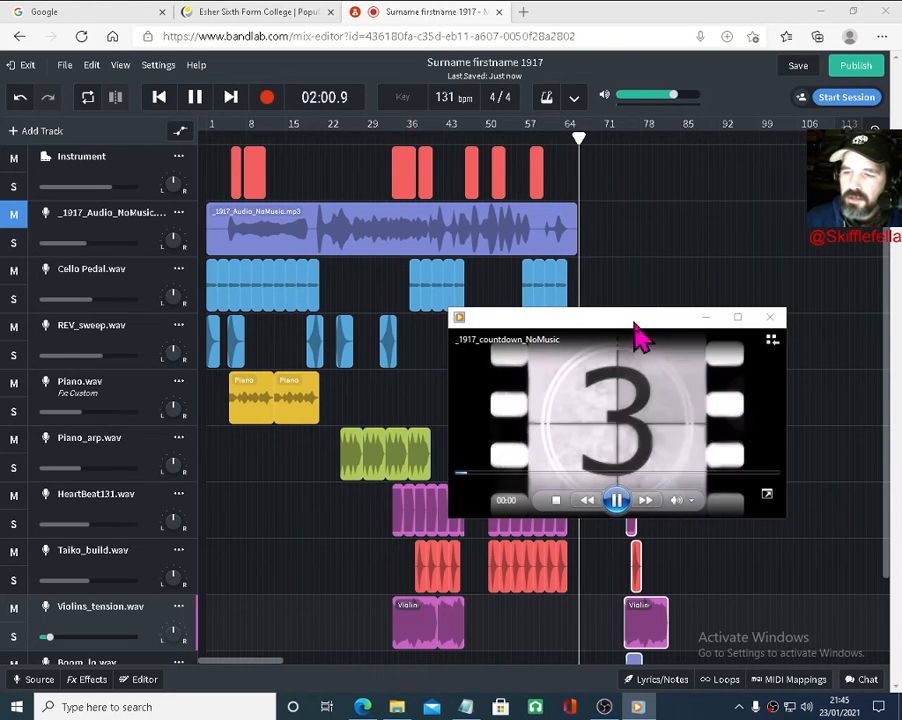
pyautogui.click(771, 318)
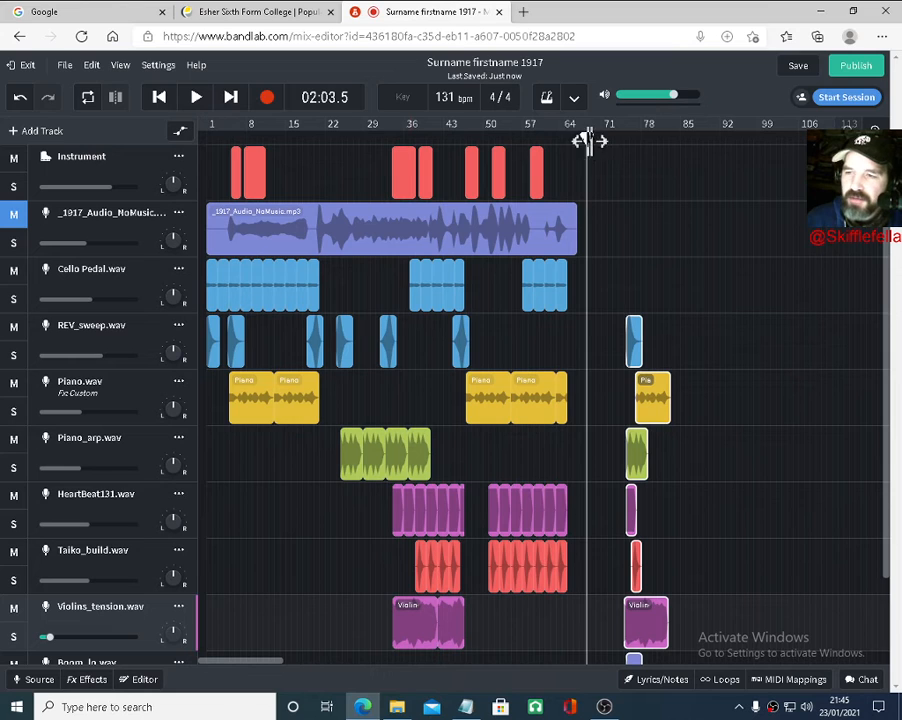
# Replay the project from 1:44.4, unmute the _1917_Audio_NoMusic track and raise its volume slightly
pyautogui.moveTo(568, 145); pyautogui.dragTo(528, 140)
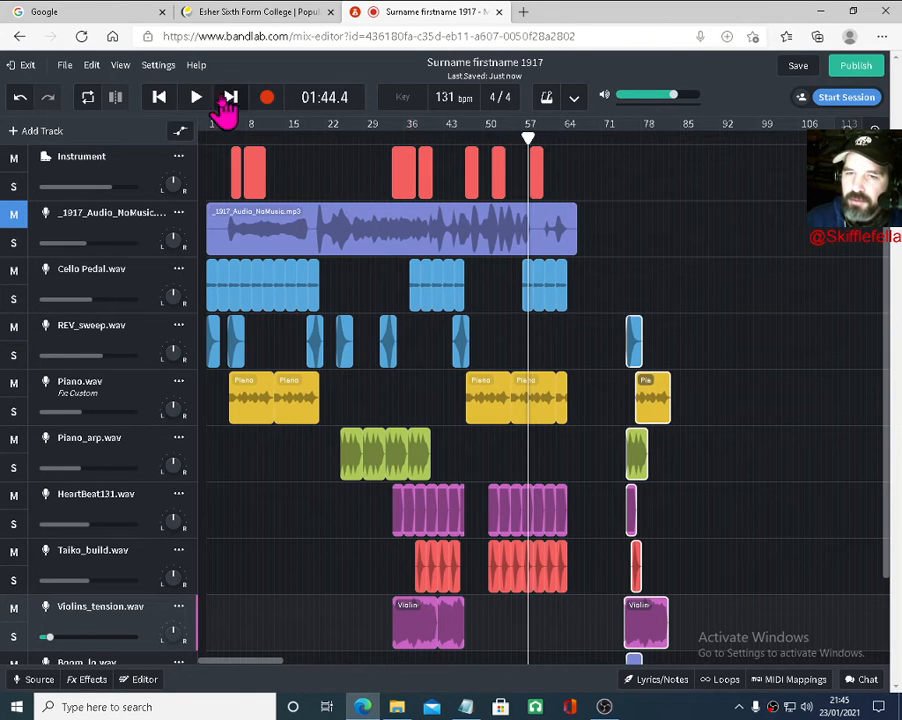
pyautogui.click(12, 213)
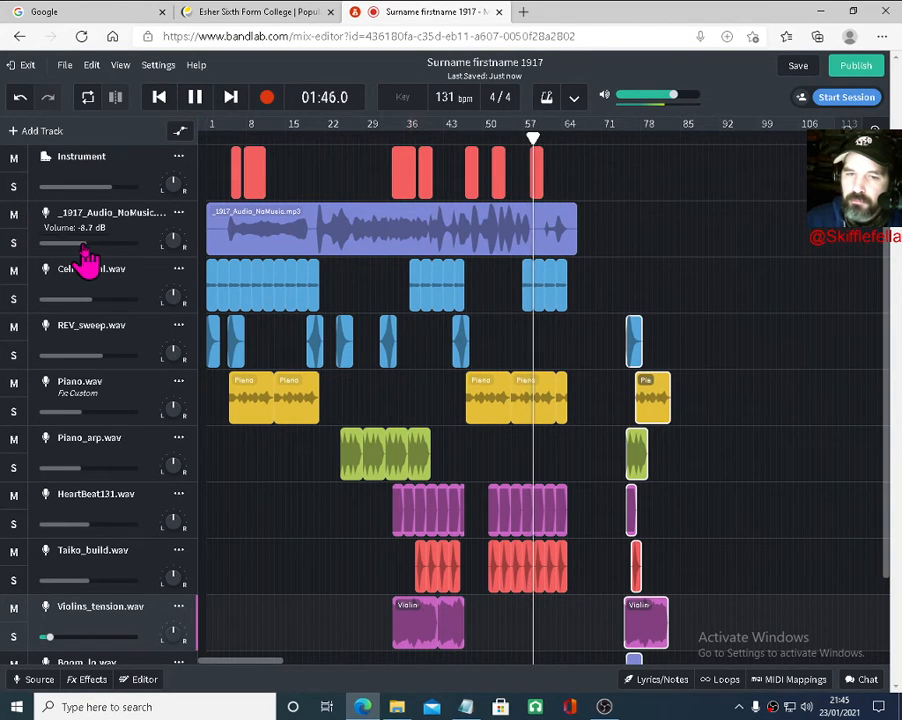
pyautogui.moveTo(83, 244); pyautogui.dragTo(89, 246)
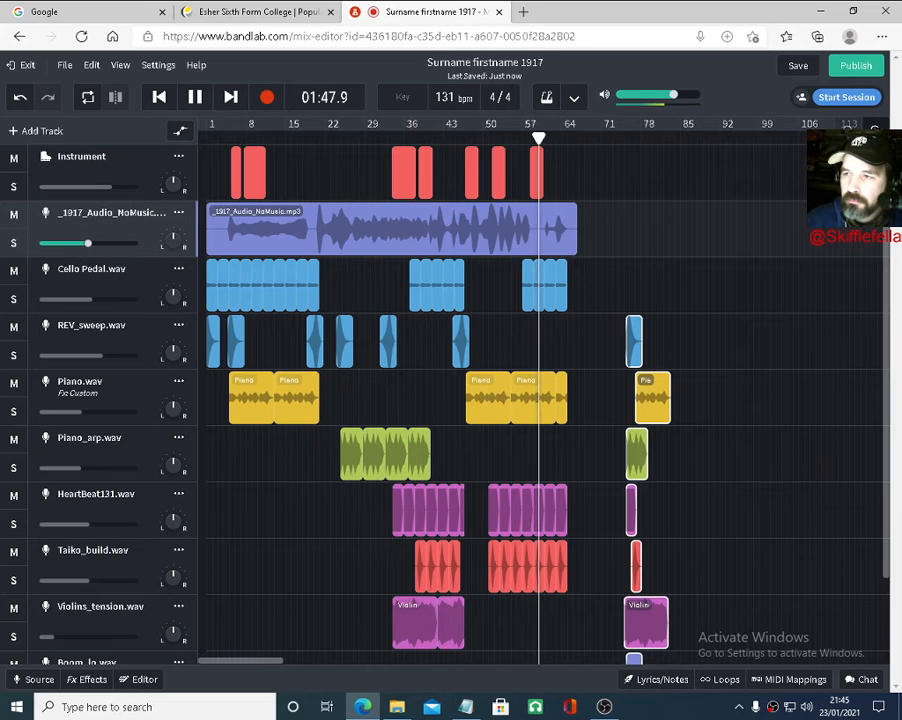
# Audition the song's ending in a closer timeline view and stop playback at 1:52.1, near bar 62
pyautogui.click(875, 129)
pyautogui.click(875, 129)
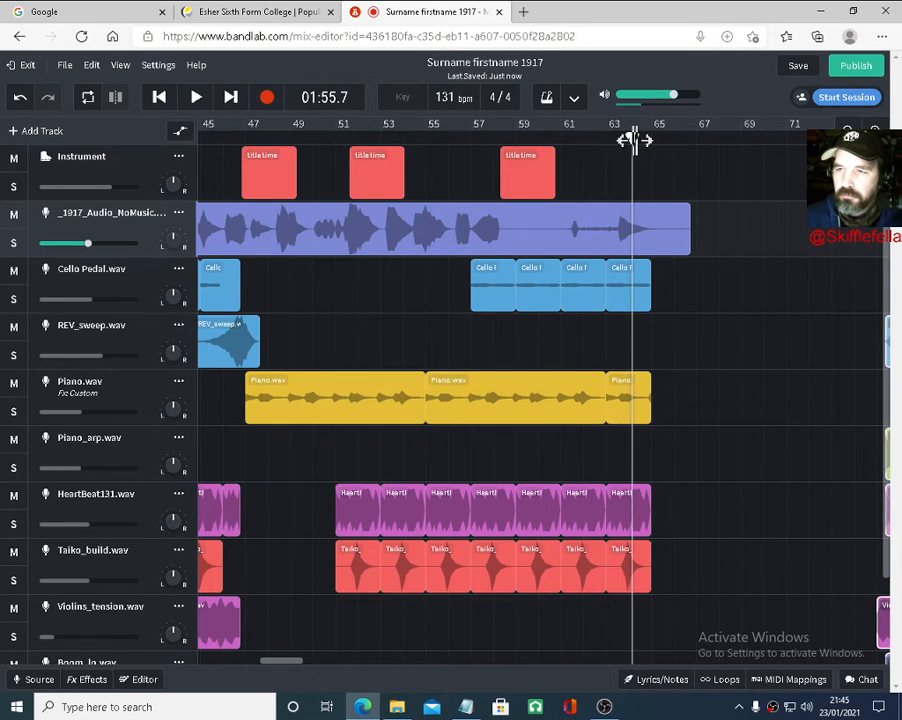
pyautogui.moveTo(630, 139); pyautogui.dragTo(561, 139)
pyautogui.click(494, 160)
pyautogui.press('space')
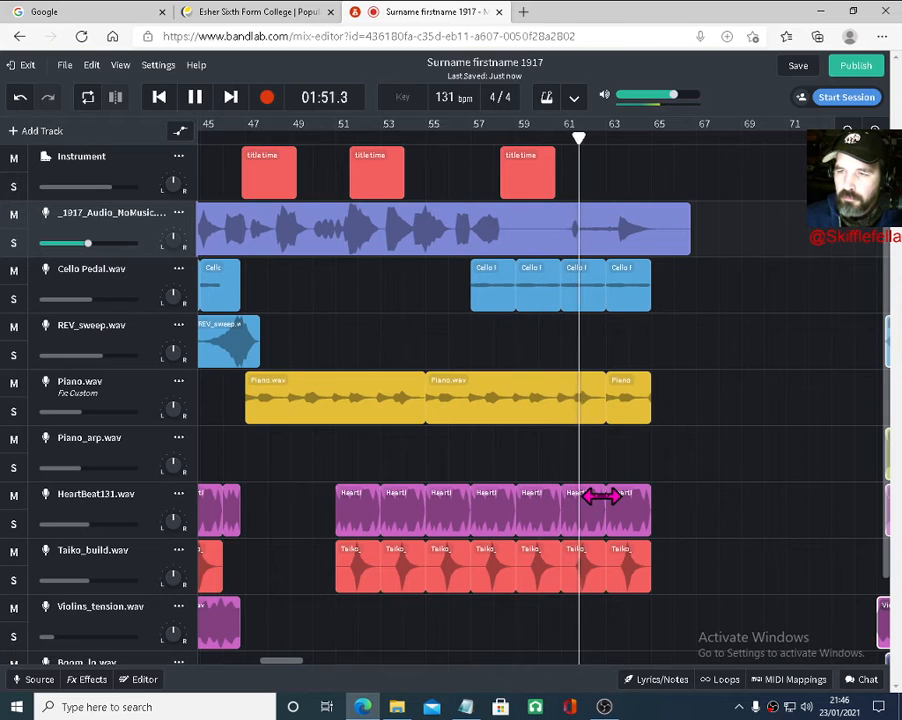
pyautogui.press('space')
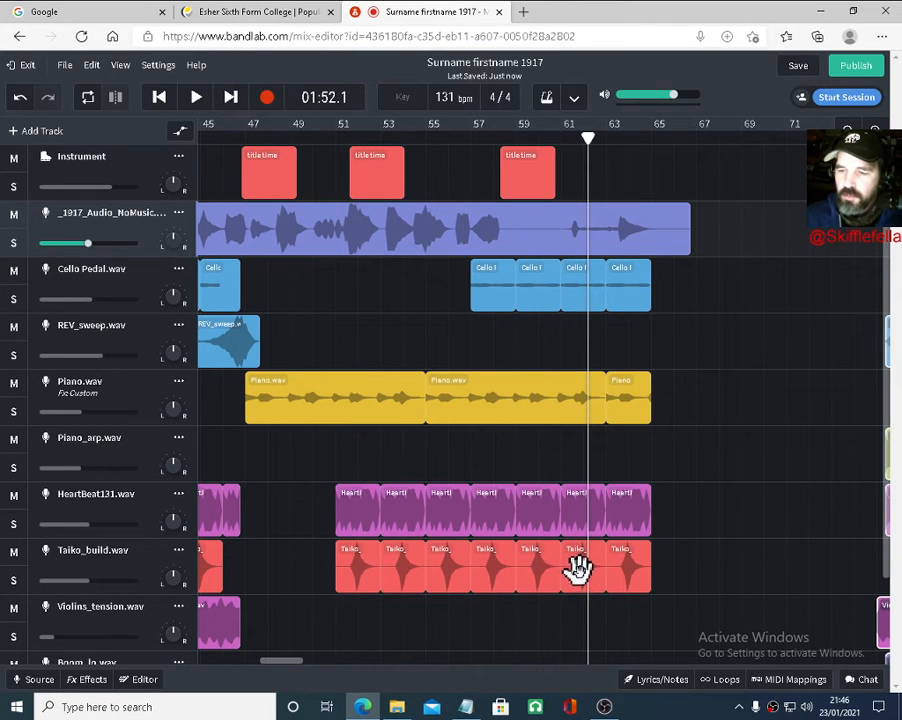
# Delete the last short Piano.wav region and trim the preceding one to end at 1:51.8
pyautogui.click(637, 403)
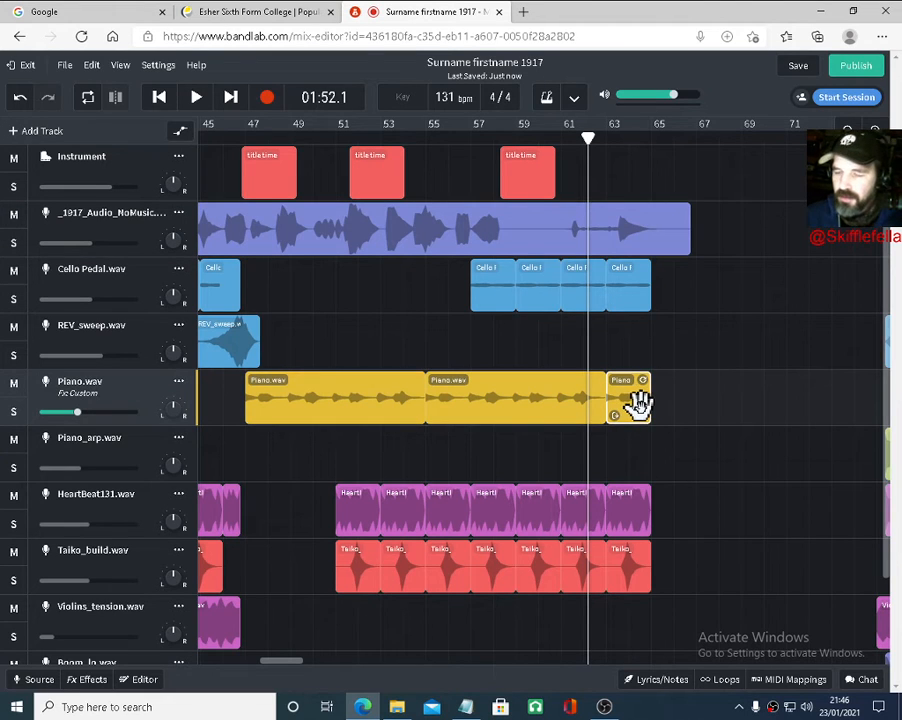
pyautogui.press('Delete')
pyautogui.click(583, 411)
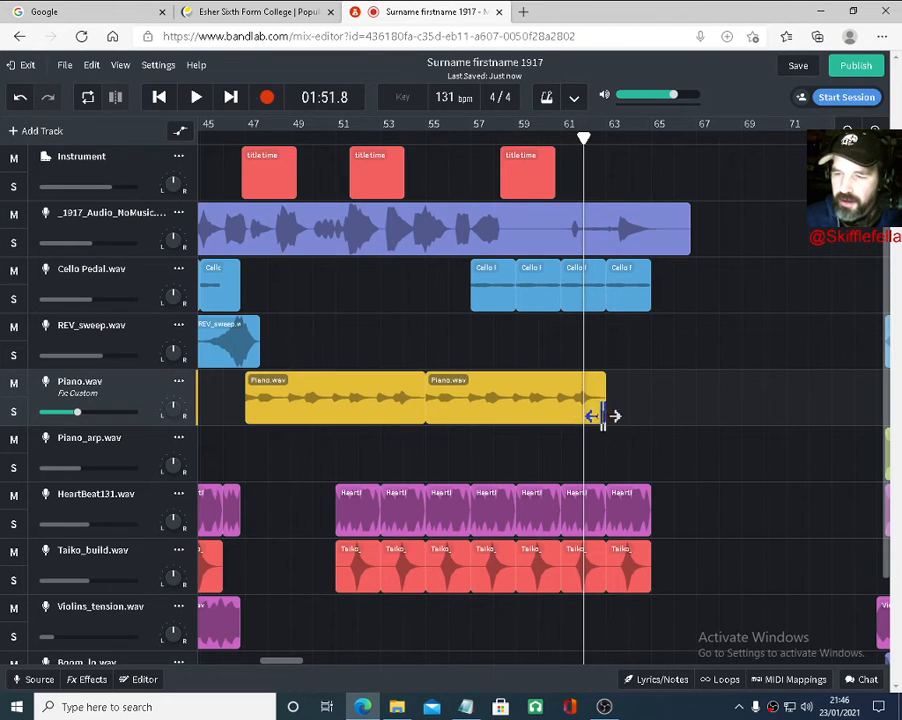
pyautogui.click(598, 414)
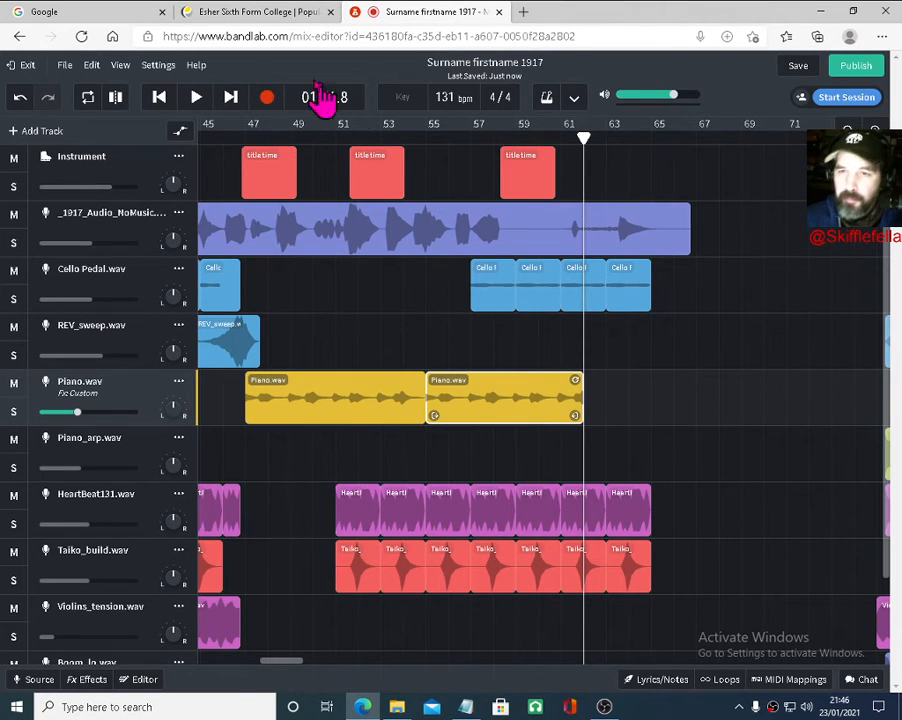
# Check the grid size options and trim the last Piano.wav region further, to end shortly after bar 61
pyautogui.click(119, 68)
pyautogui.moveTo(182, 118)
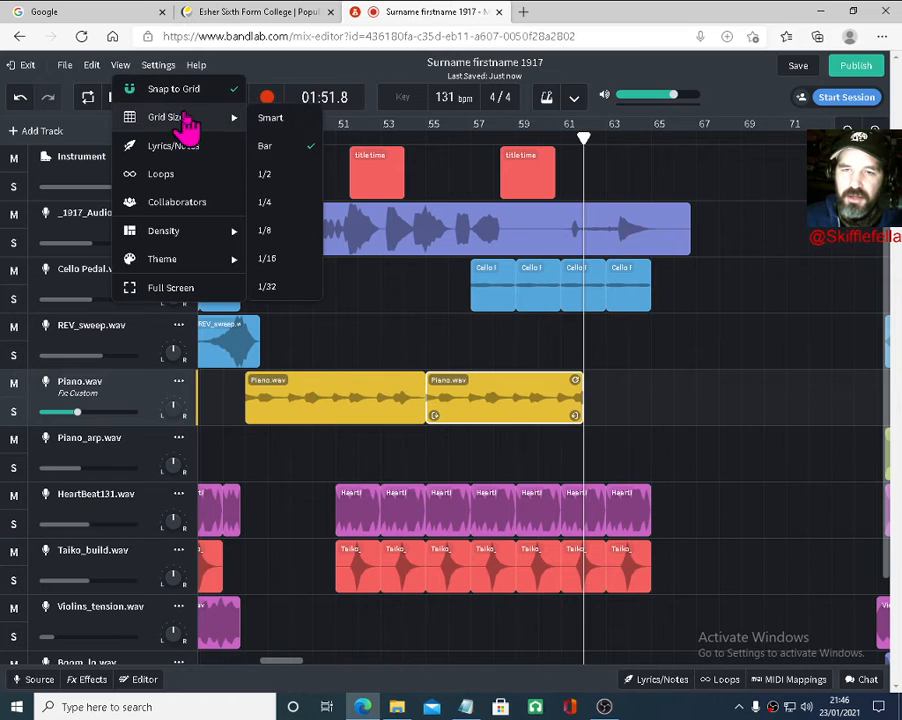
pyautogui.click(583, 140)
pyautogui.moveTo(578, 130); pyautogui.dragTo(566, 138)
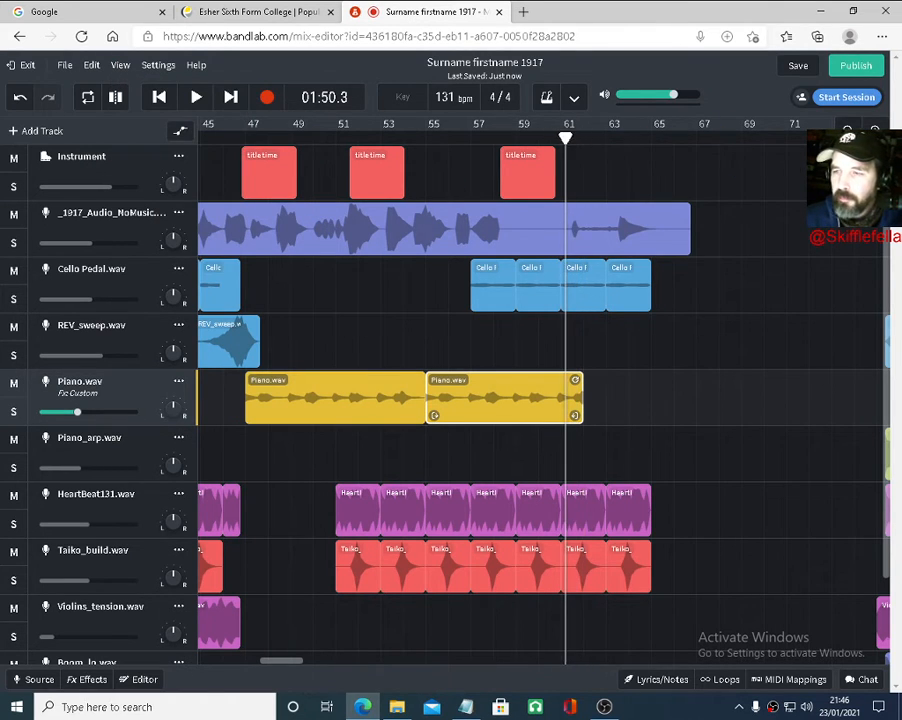
pyautogui.click(875, 132)
pyautogui.click(875, 132)
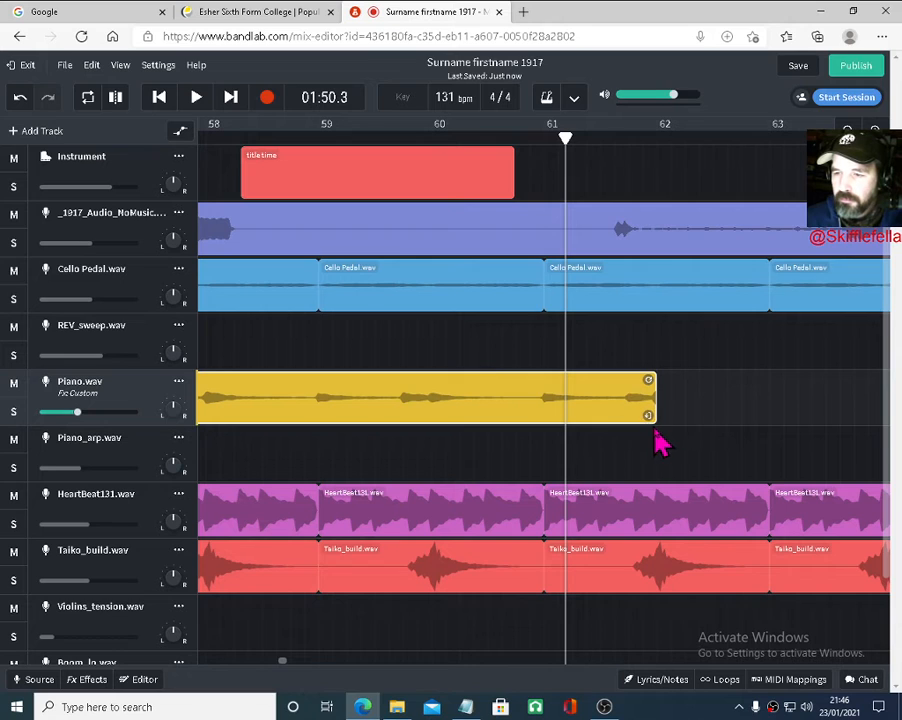
pyautogui.moveTo(651, 415); pyautogui.dragTo(603, 419)
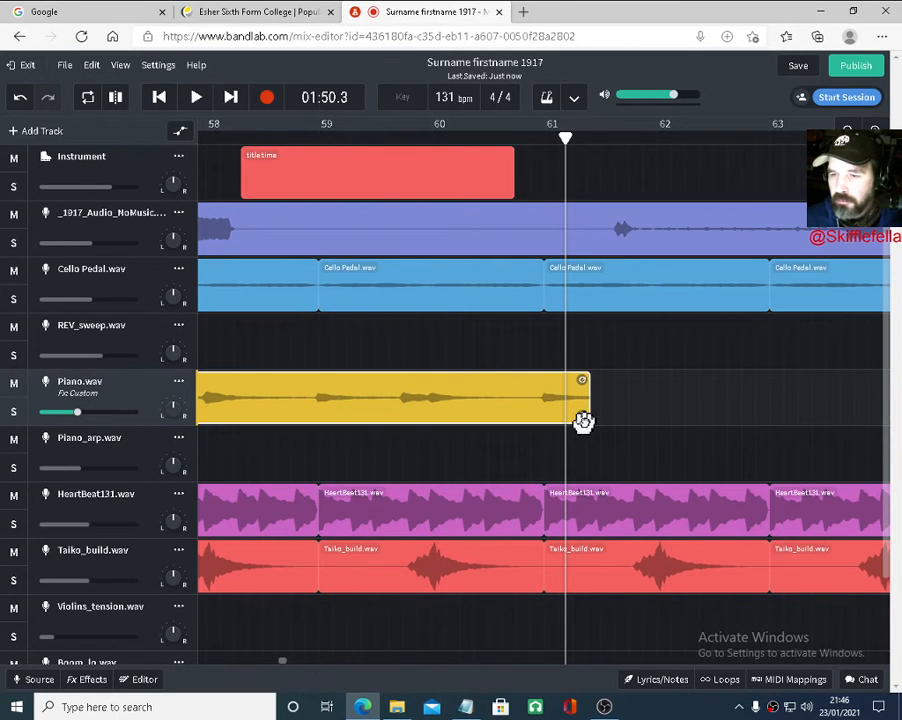
# Play from 1:47.9 to 1:54.5 to check the shortened piano ending
pyautogui.moveTo(564, 142); pyautogui.dragTo(416, 164)
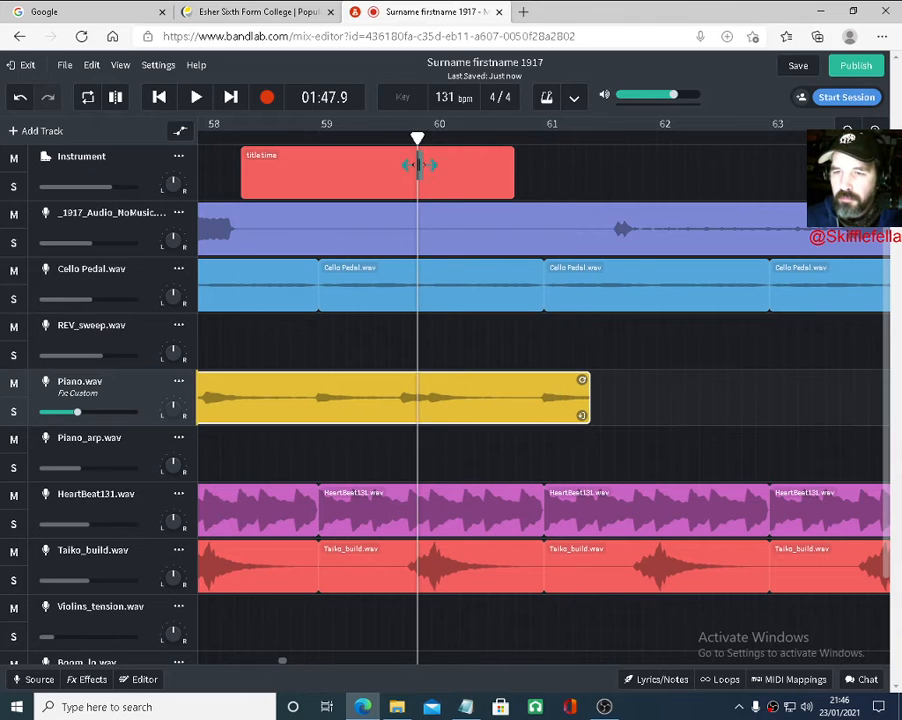
pyautogui.press('space')
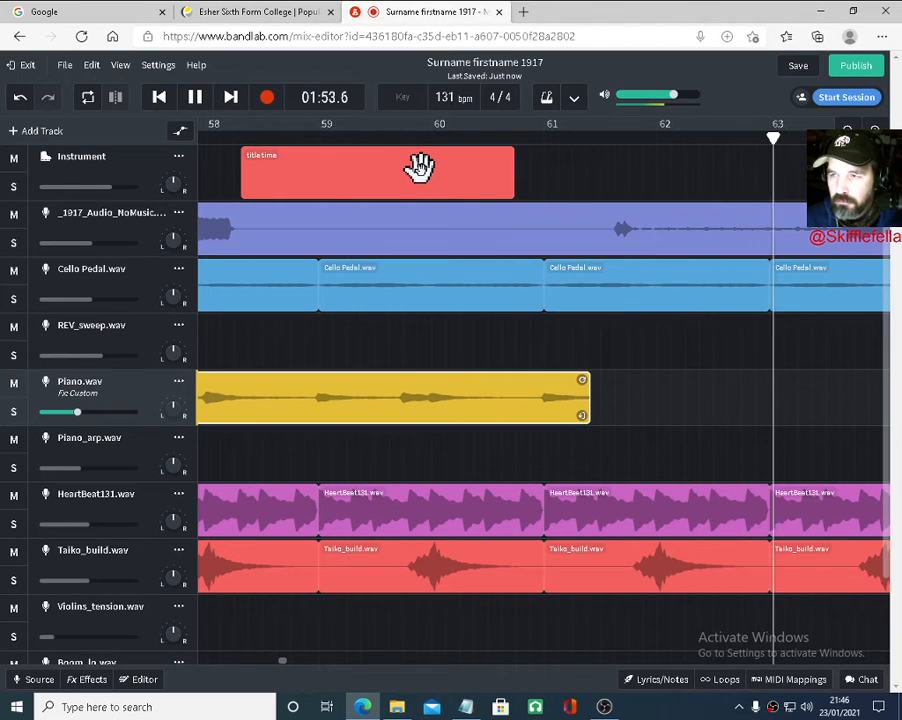
pyautogui.press('space')
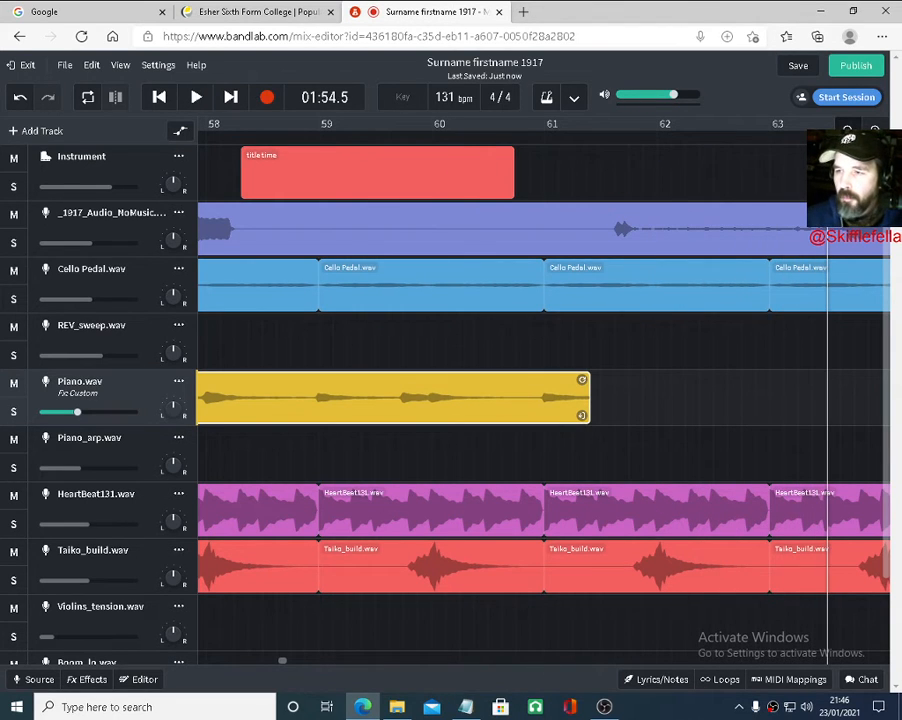
# Delete the last Cello Pedal.wav region, the one starting at about bar 63
pyautogui.click(847, 130)
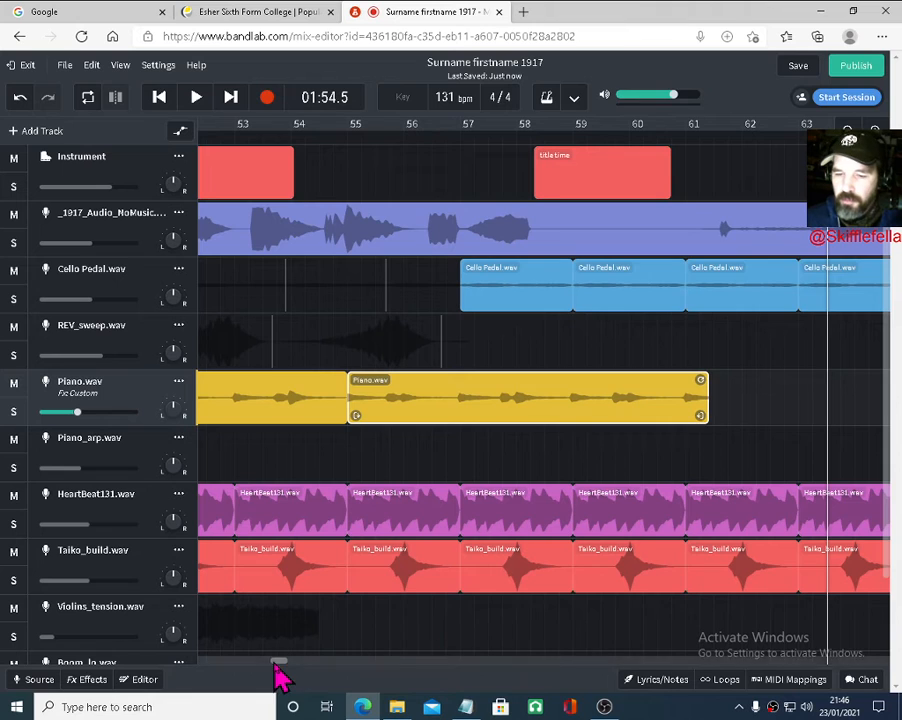
pyautogui.moveTo(278, 661); pyautogui.dragTo(283, 661)
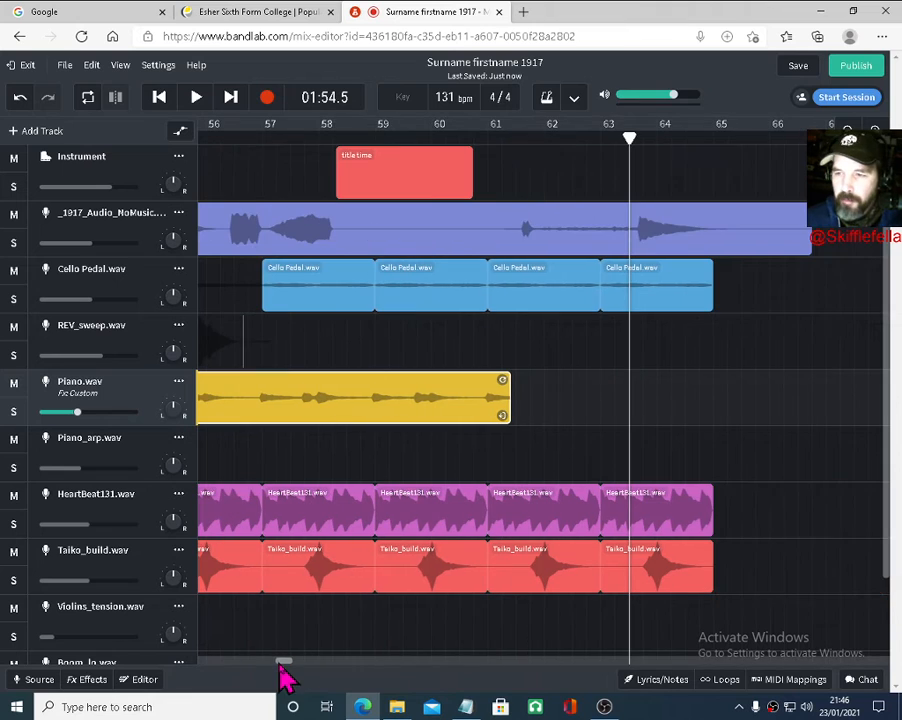
pyautogui.click(652, 292)
pyautogui.press('Delete')
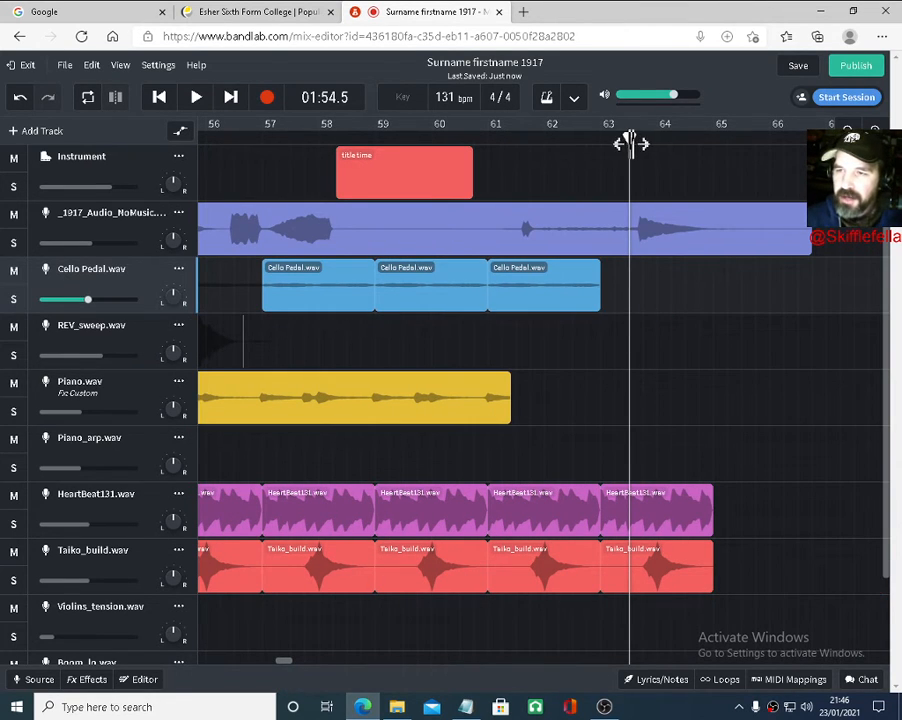
# Play from 1:43.5 to 1:55.7 to check the ending with the shorter cello part
pyautogui.moveTo(630, 143); pyautogui.dragTo(291, 145)
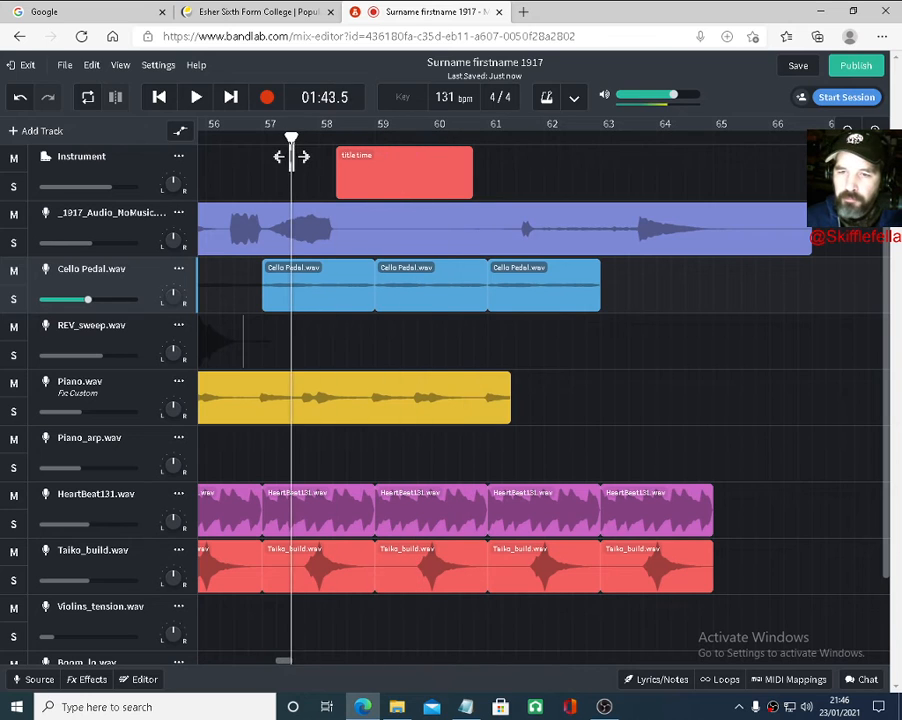
pyautogui.press('space')
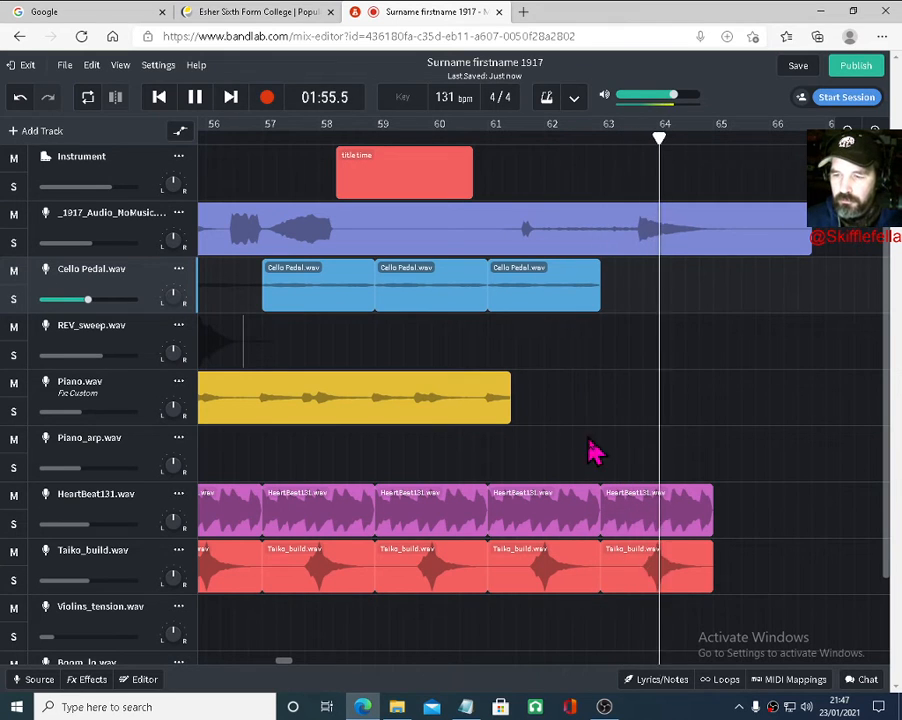
pyautogui.press('space')
# Delete the last Taiko_build.wav region, starting at about bar 63, and replay the ending from about bar 60
pyautogui.click(646, 575)
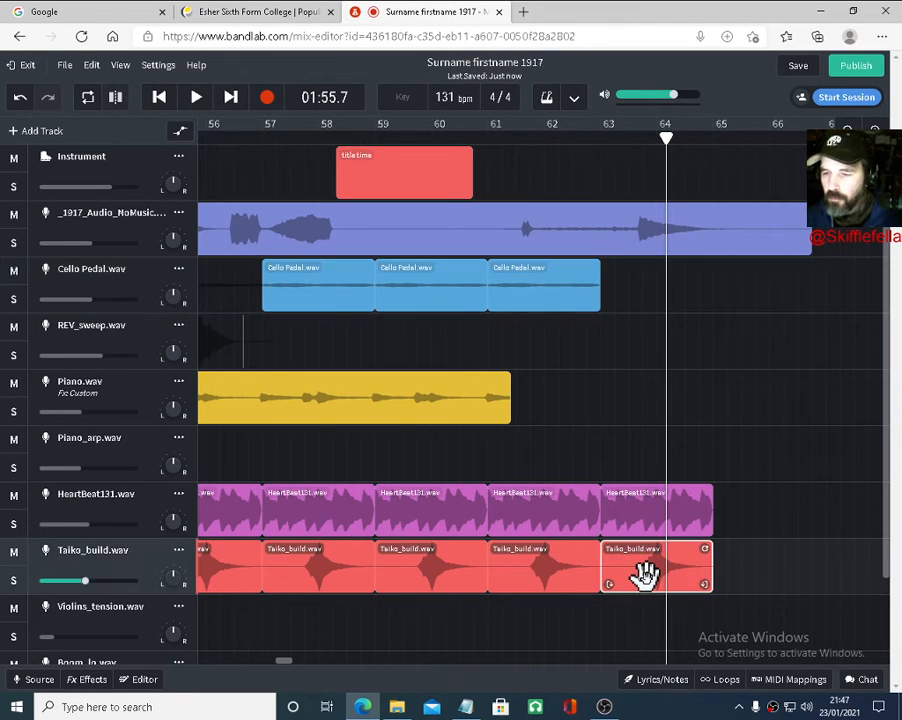
pyautogui.press('Delete')
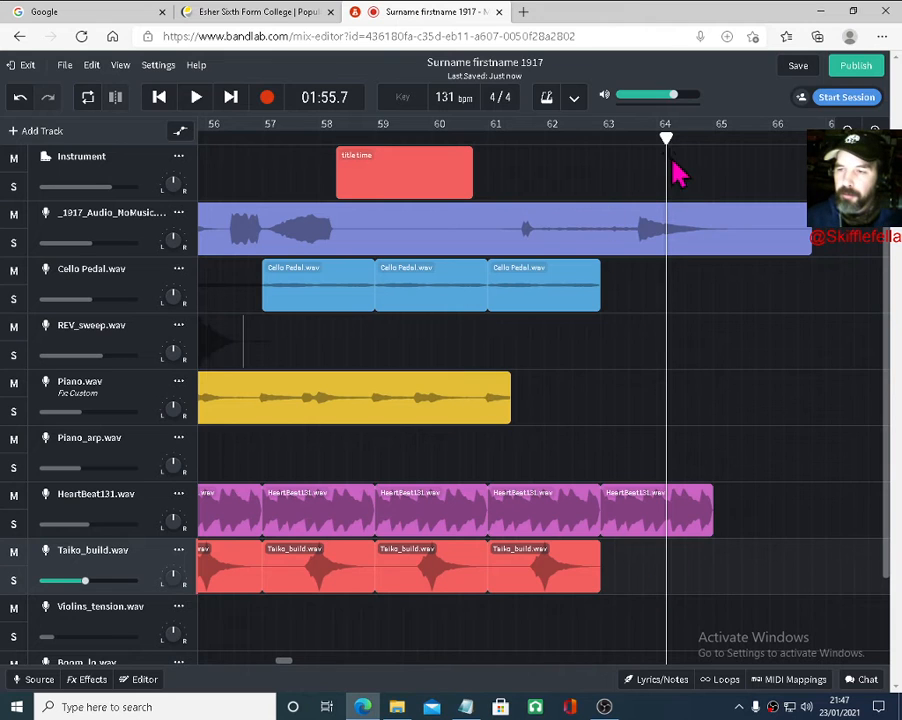
pyautogui.moveTo(666, 138); pyautogui.dragTo(432, 157)
pyautogui.press('space')
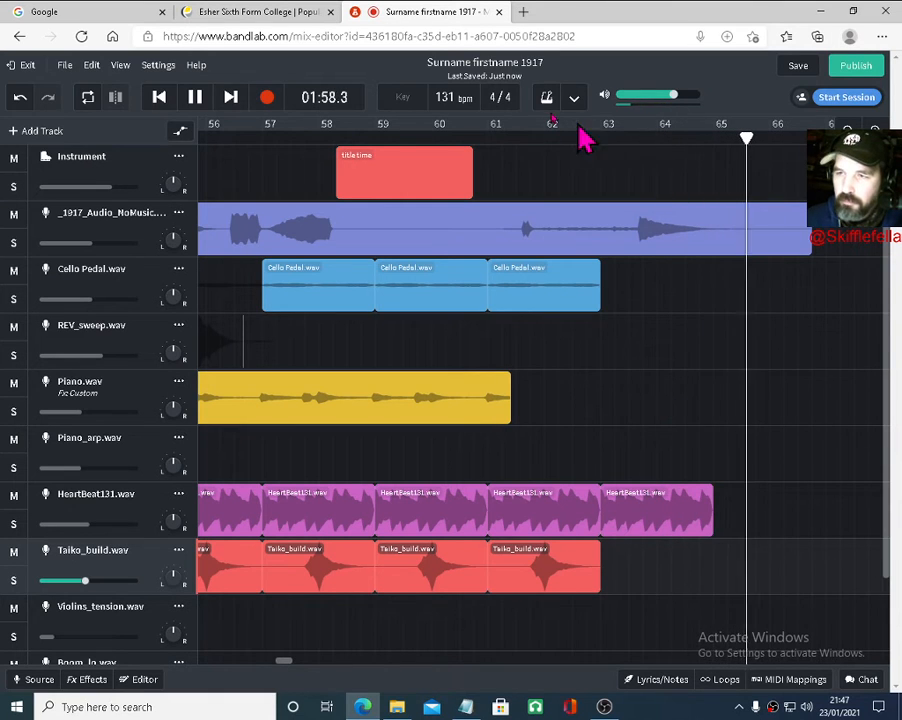
# Stop the ending playback and play from 0:58.6 to 1:02.6 to check the entry of the orders section
pyautogui.click(197, 99)
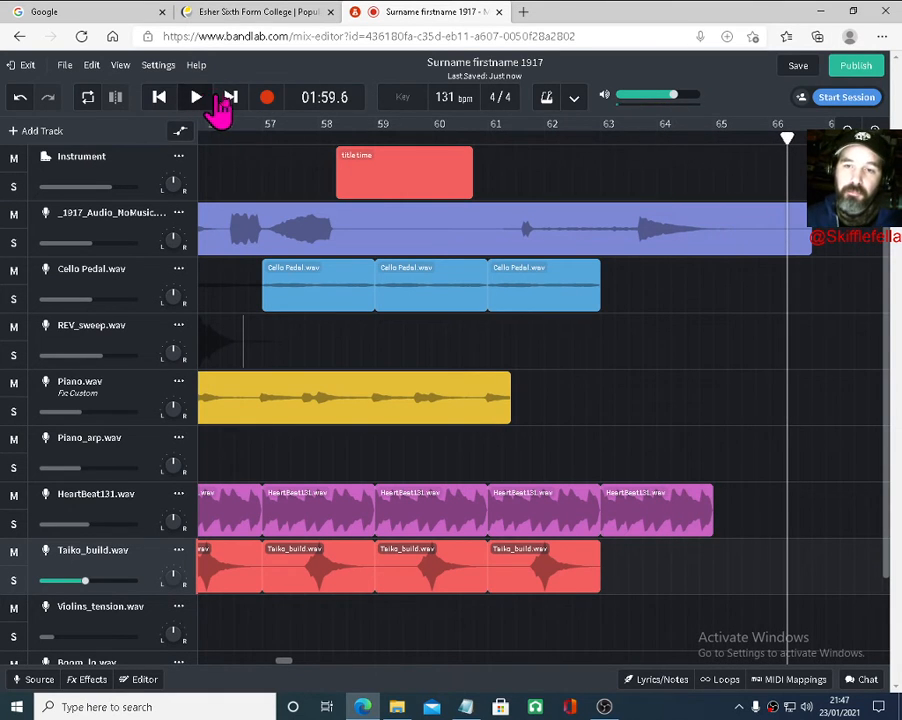
pyautogui.click(848, 131)
pyautogui.click(848, 131)
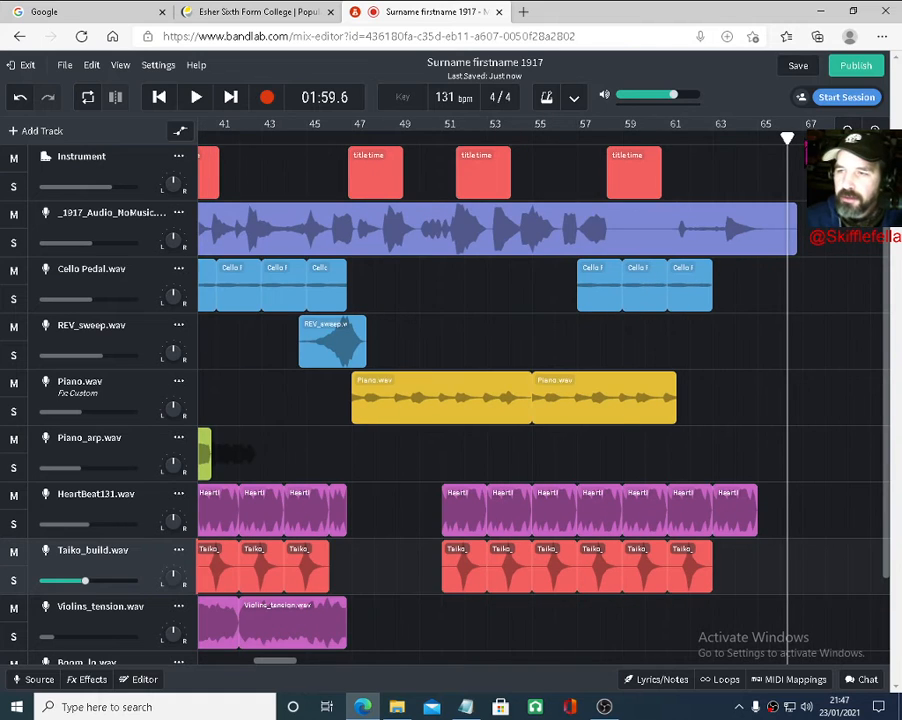
pyautogui.moveTo(785, 137); pyautogui.dragTo(172, 153)
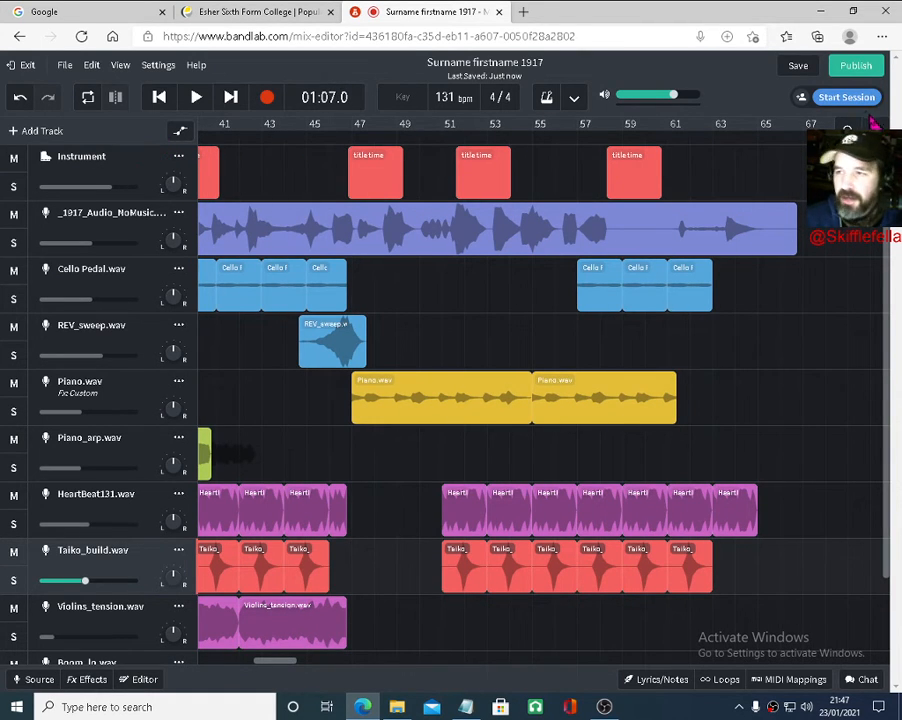
pyautogui.click(848, 131)
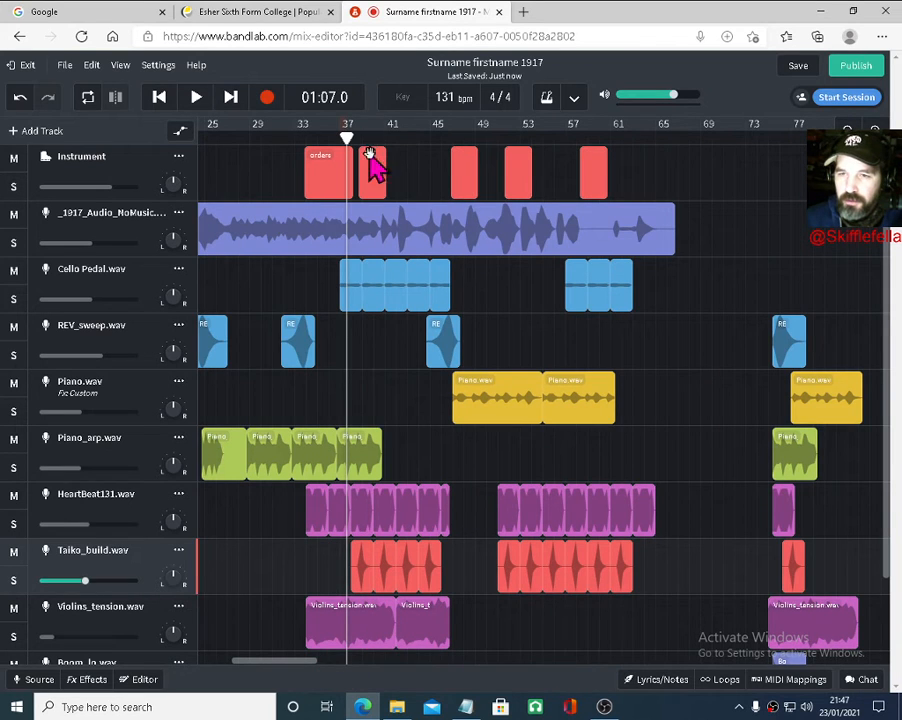
pyautogui.moveTo(345, 141); pyautogui.dragTo(293, 142)
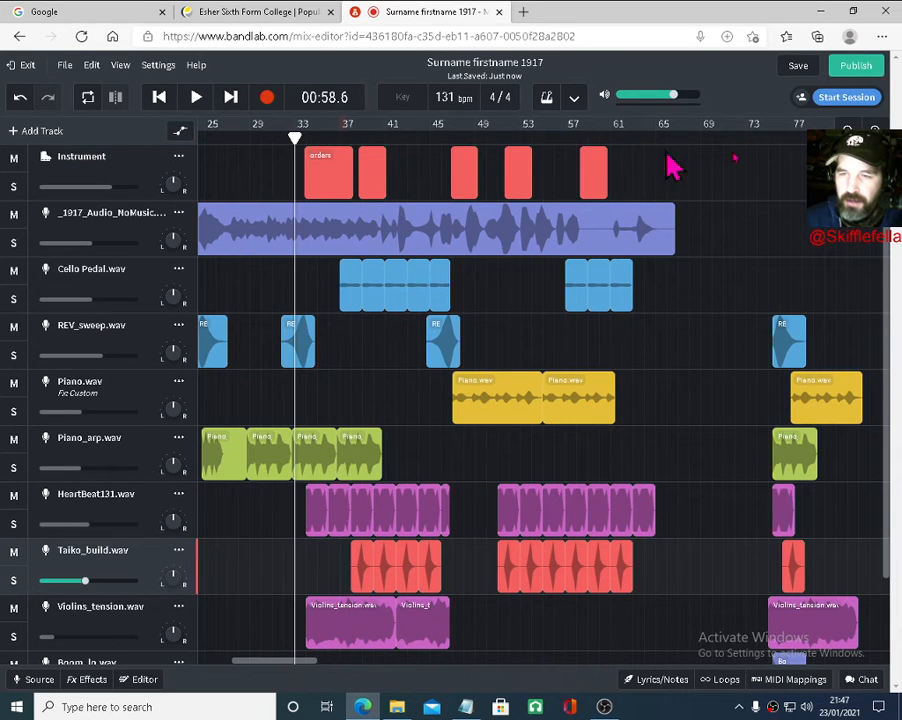
pyautogui.click(875, 131)
pyautogui.click(875, 131)
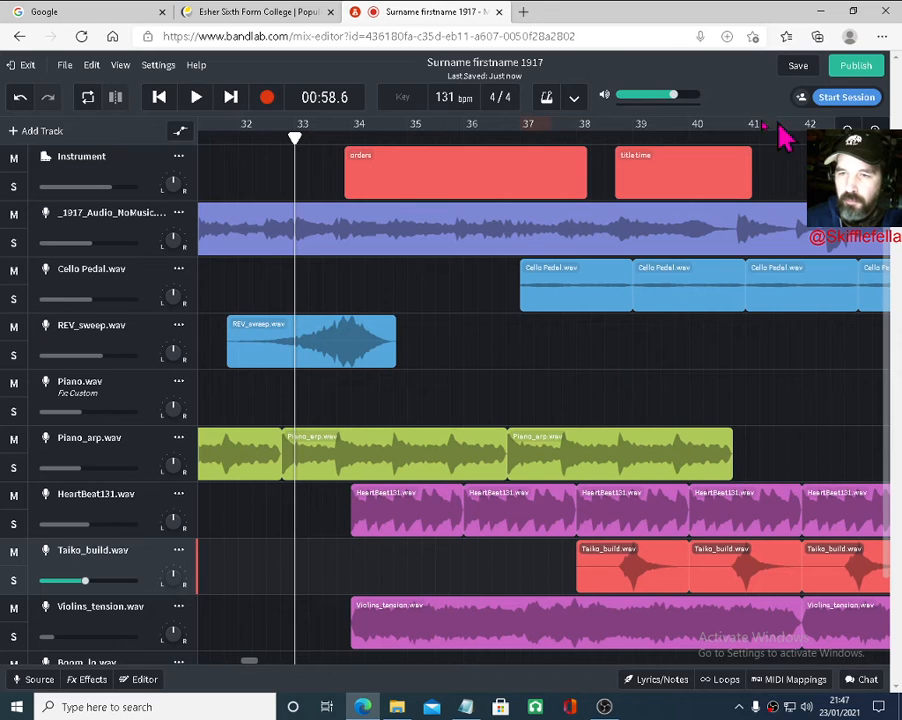
pyautogui.press('space')
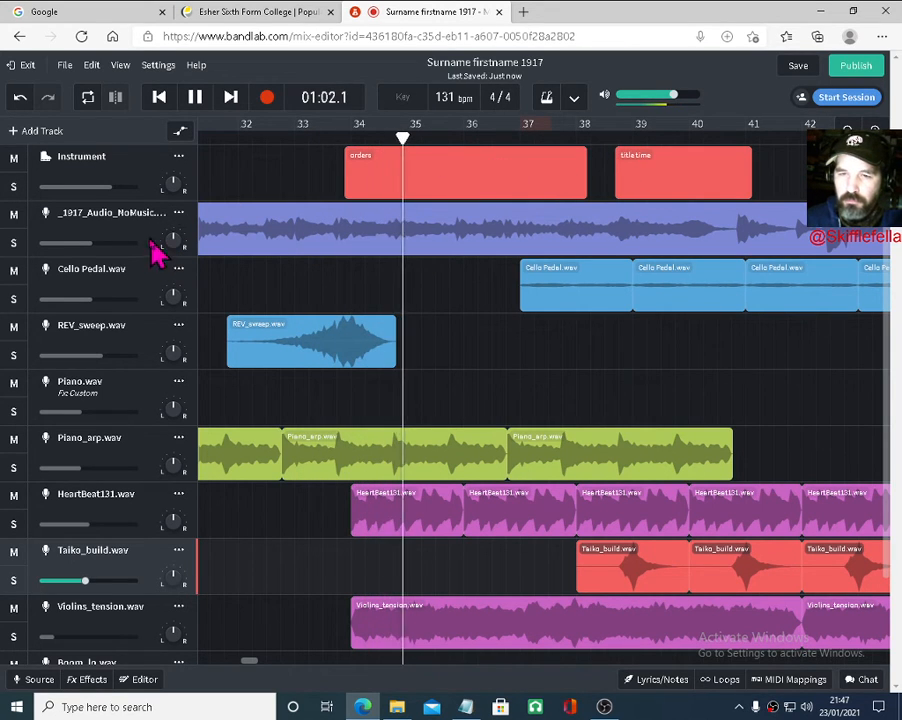
pyautogui.press('space')
# Raise the volume of the _1917_Audio_NoMusic track while replaying the section from about bar 32
pyautogui.click(91, 246)
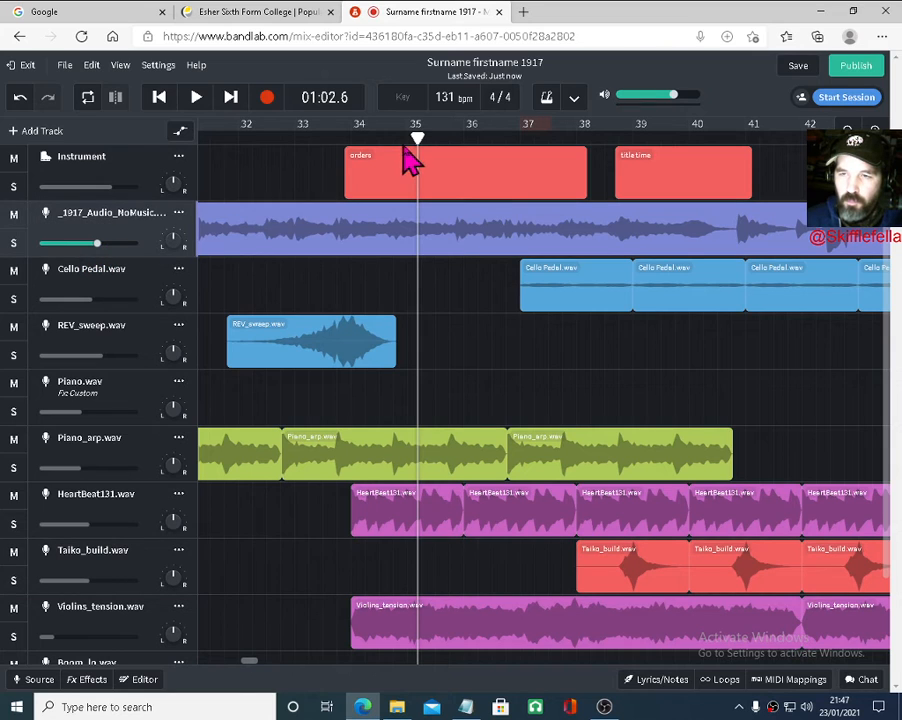
pyautogui.moveTo(418, 138); pyautogui.dragTo(248, 136)
pyautogui.press('space')
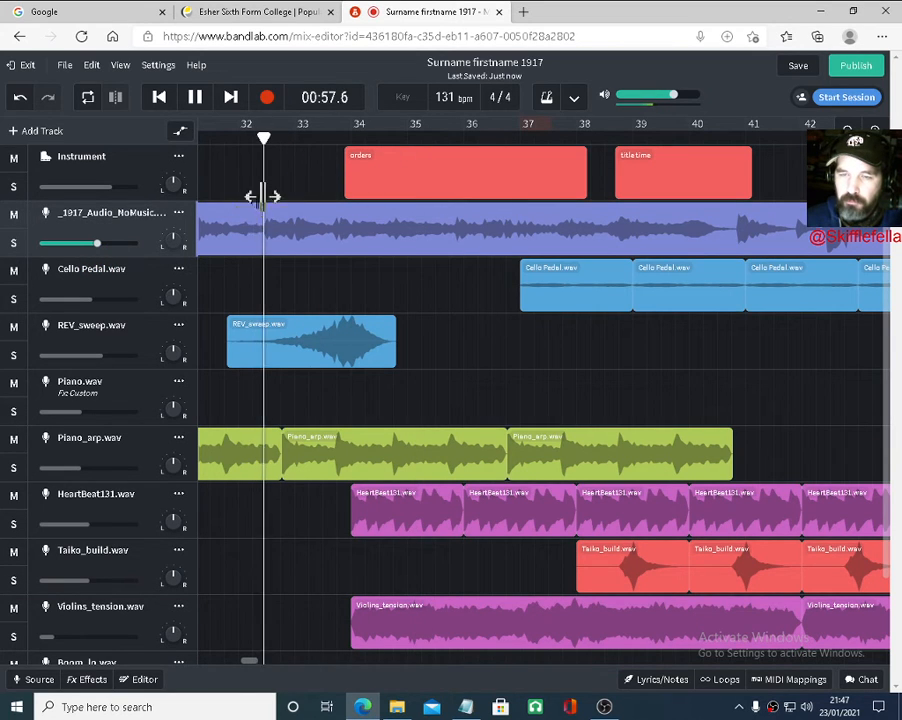
pyautogui.moveTo(99, 244); pyautogui.dragTo(116, 247)
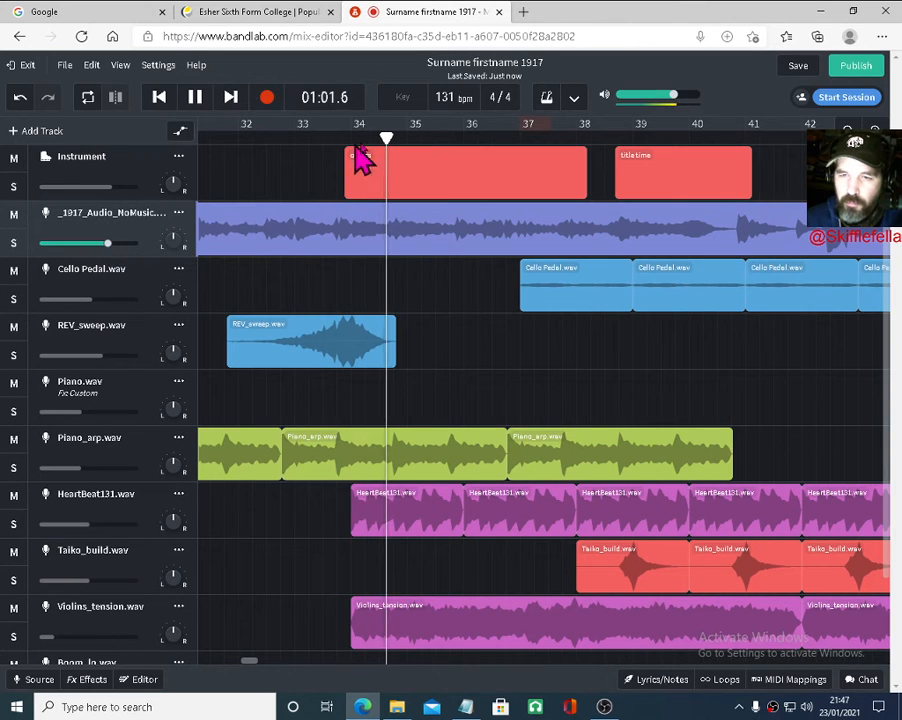
pyautogui.press('space')
# Set the playhead to 1:00.2, open the _1917_countdown_NoMusic video and start project playback in sync with it
pyautogui.moveTo(390, 138); pyautogui.dragTo(337, 145)
pyautogui.moveTo(314, 151); pyautogui.dragTo(343, 142)
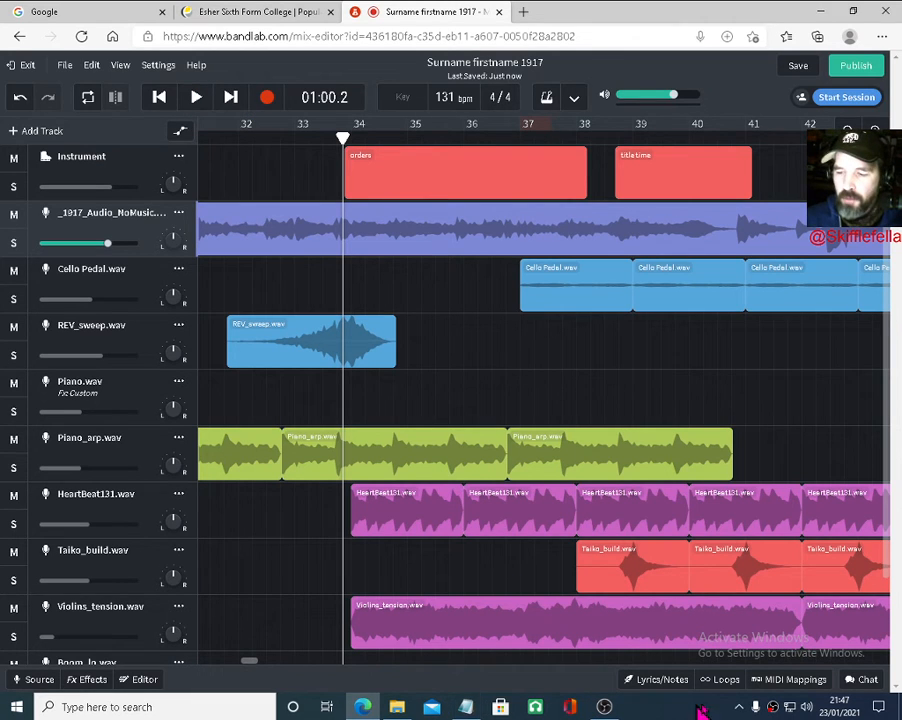
pyautogui.click(397, 707)
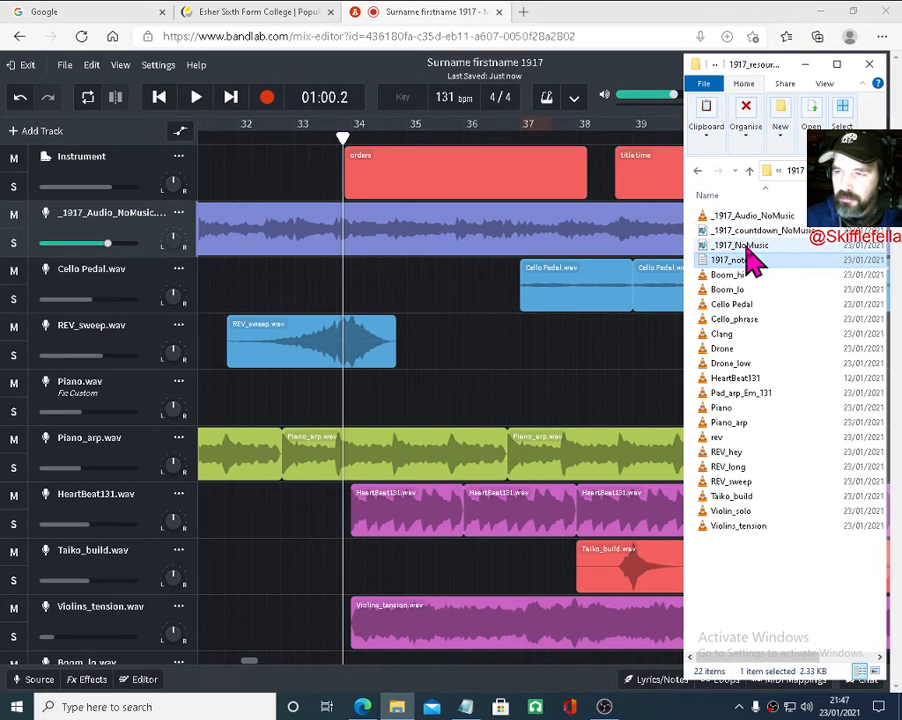
pyautogui.click(770, 232)
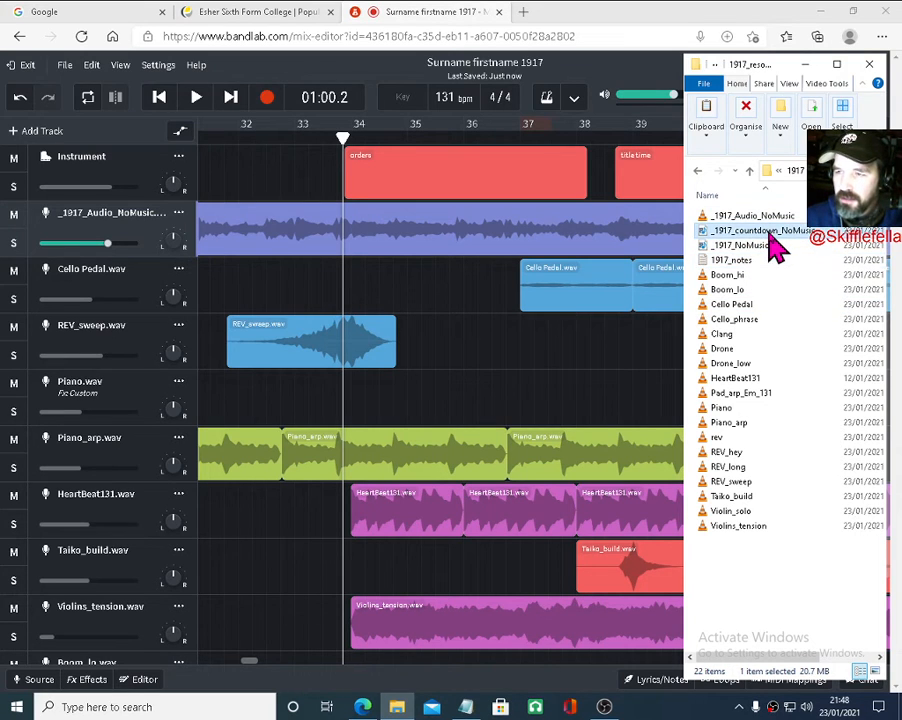
pyautogui.doubleClick(770, 236)
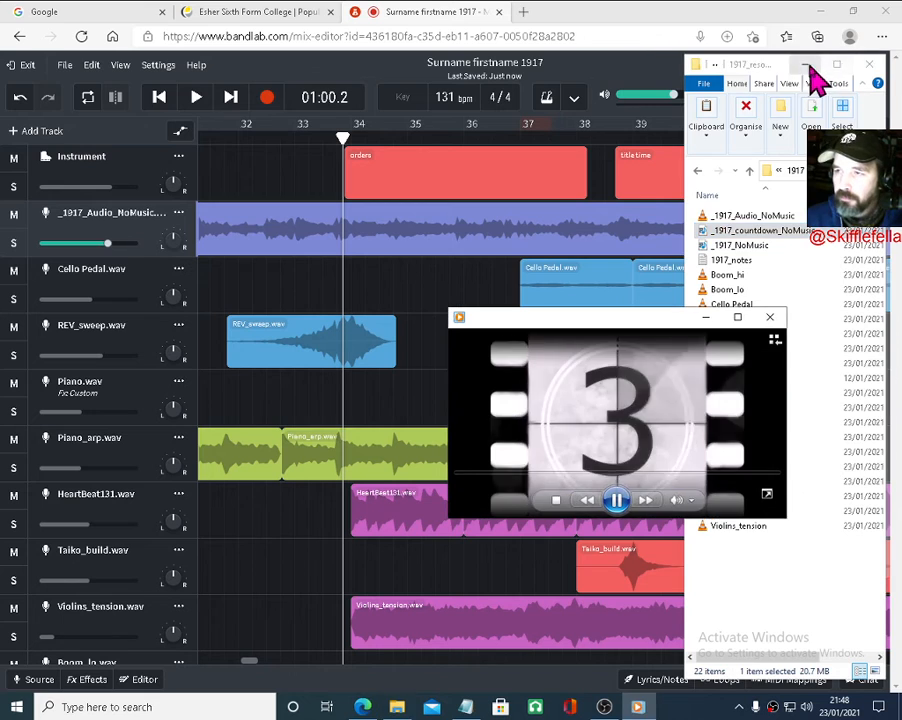
pyautogui.click(806, 63)
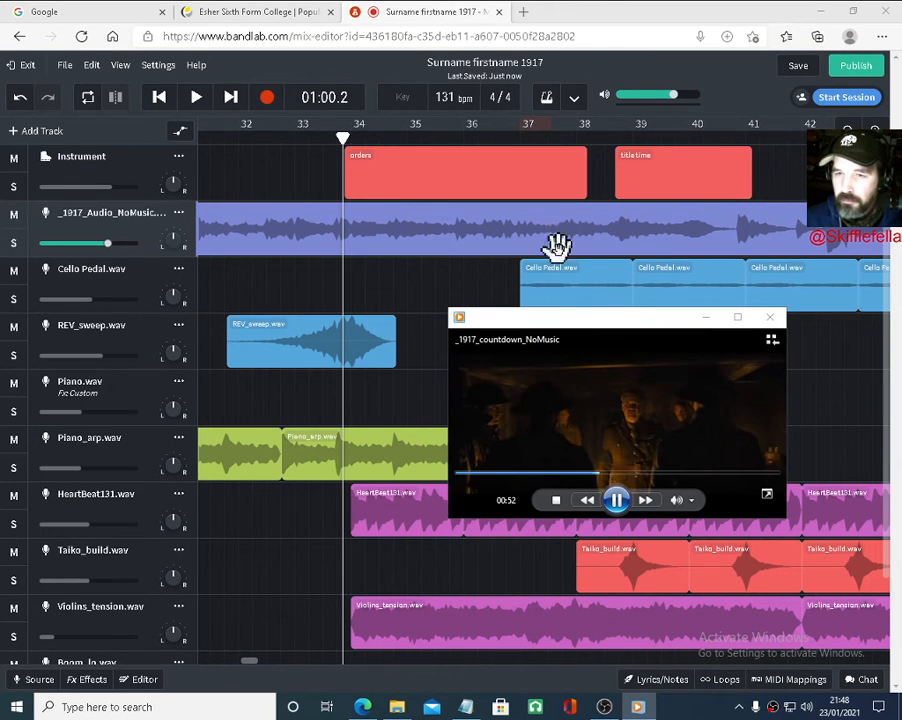
pyautogui.click(197, 100)
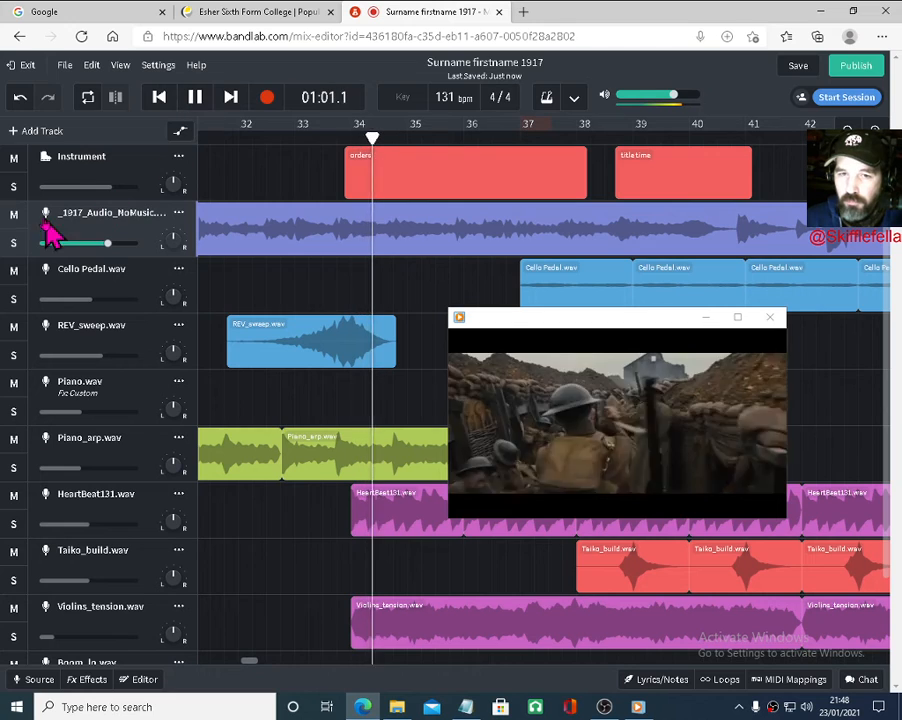
# Mute the _1917_Audio_NoMusic track and follow the arrangement against the video up to about bar 46
pyautogui.moveTo(766, 345)
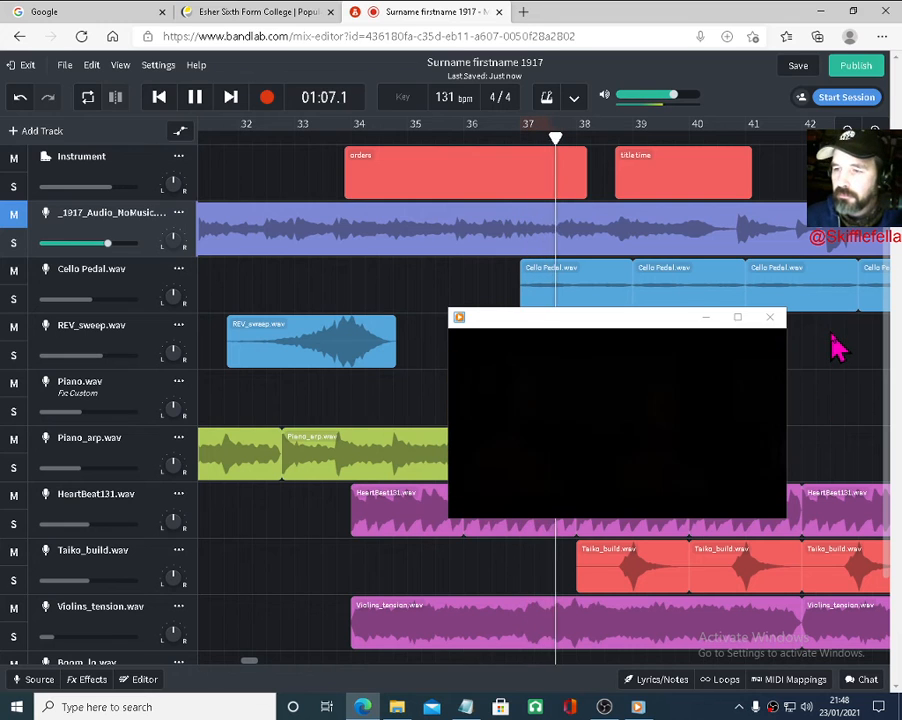
pyautogui.click(847, 131)
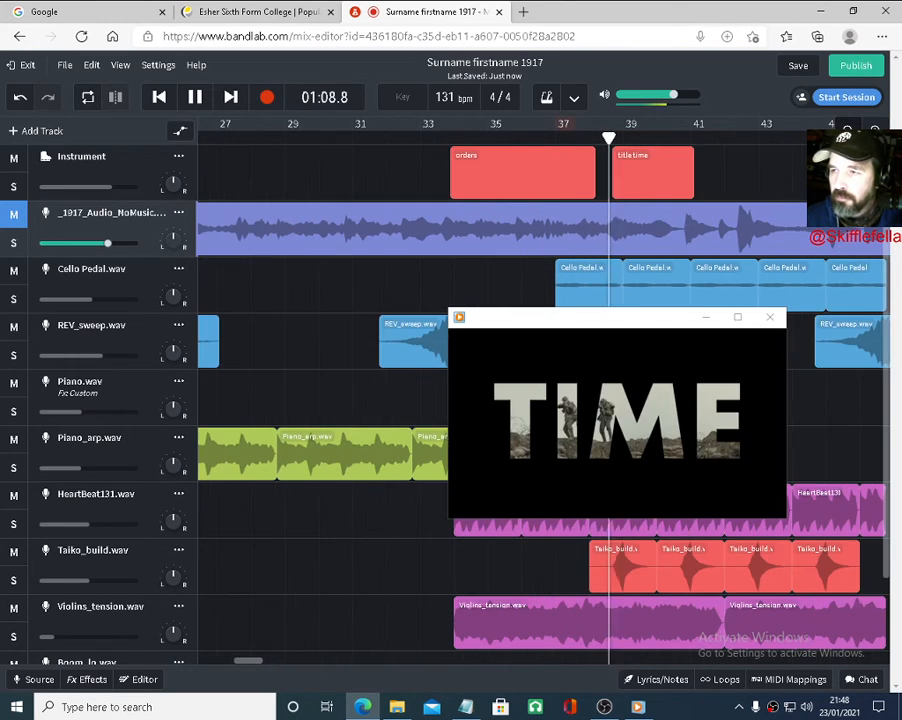
pyautogui.click(847, 131)
pyautogui.click(847, 131)
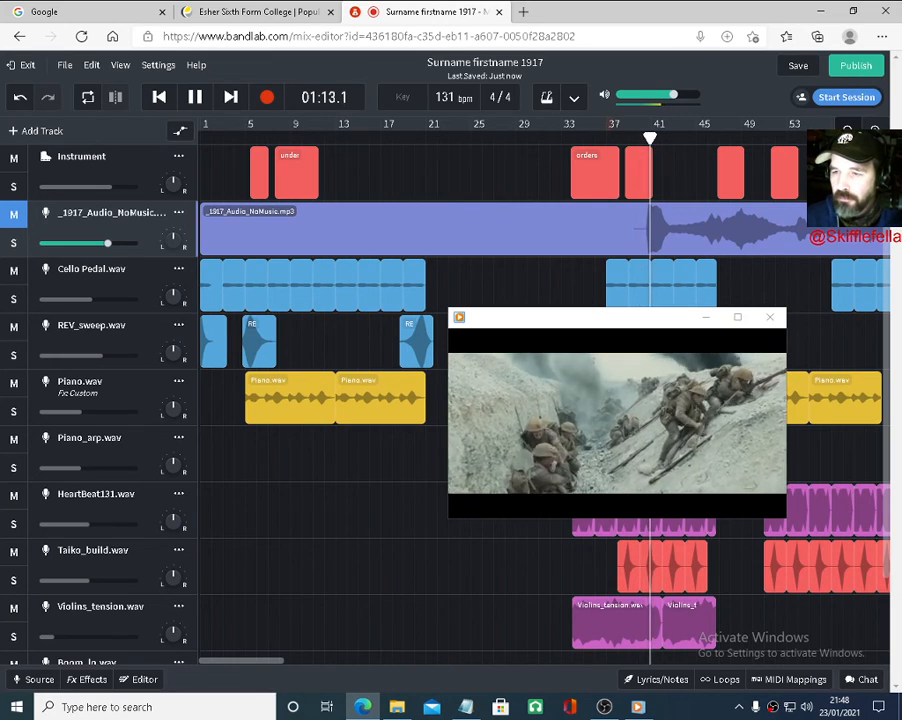
pyautogui.moveTo(262, 660); pyautogui.dragTo(312, 668)
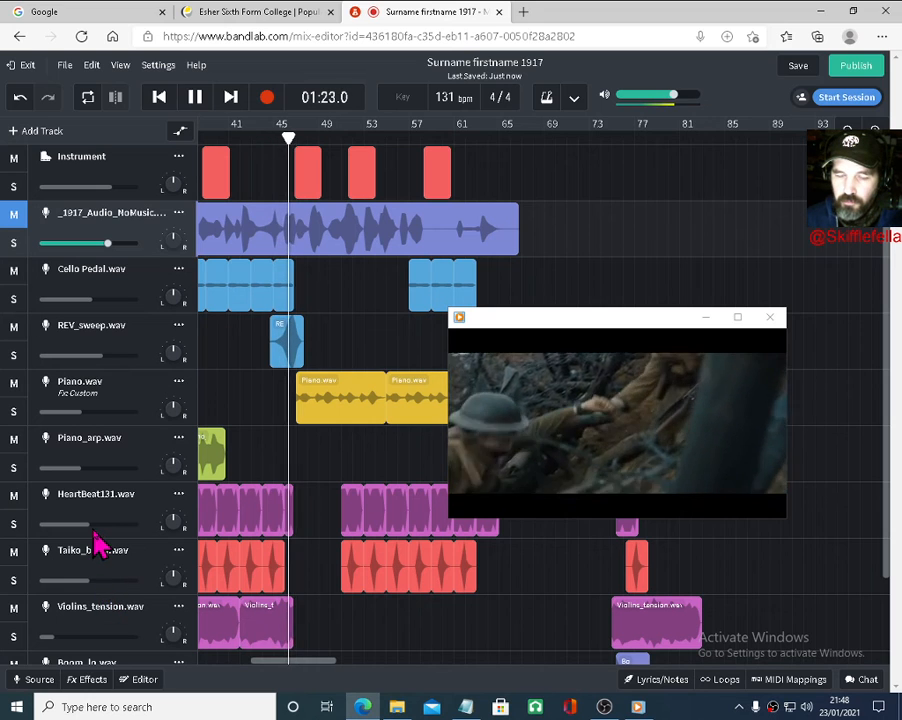
# Slightly raise the volumes of the Violins_tension.wav and Piano.wav tracks during playback
pyautogui.moveTo(58, 651); pyautogui.dragTo(60, 654)
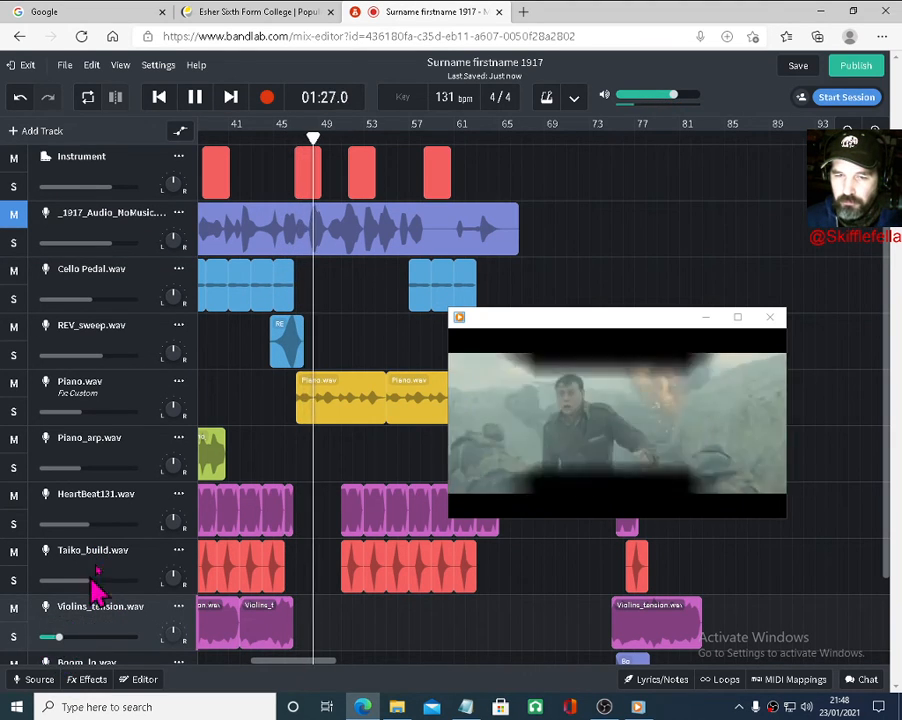
pyautogui.moveTo(84, 427); pyautogui.dragTo(88, 428)
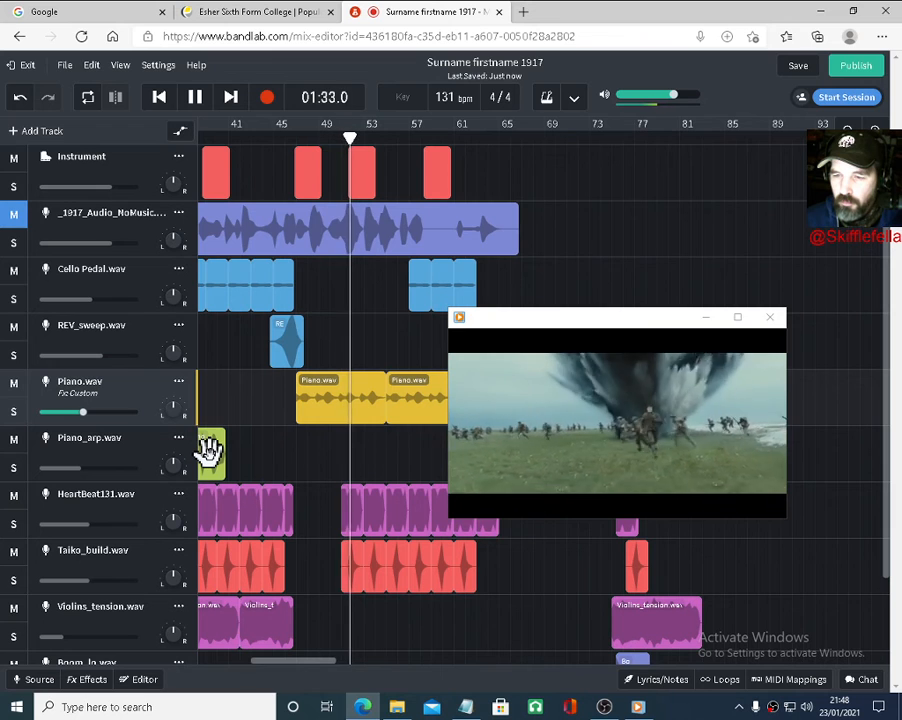
# Delete the Taiko_build.wav regions starting at about bars 51 and 57, and close the video once playback is stopped
pyautogui.click(346, 580)
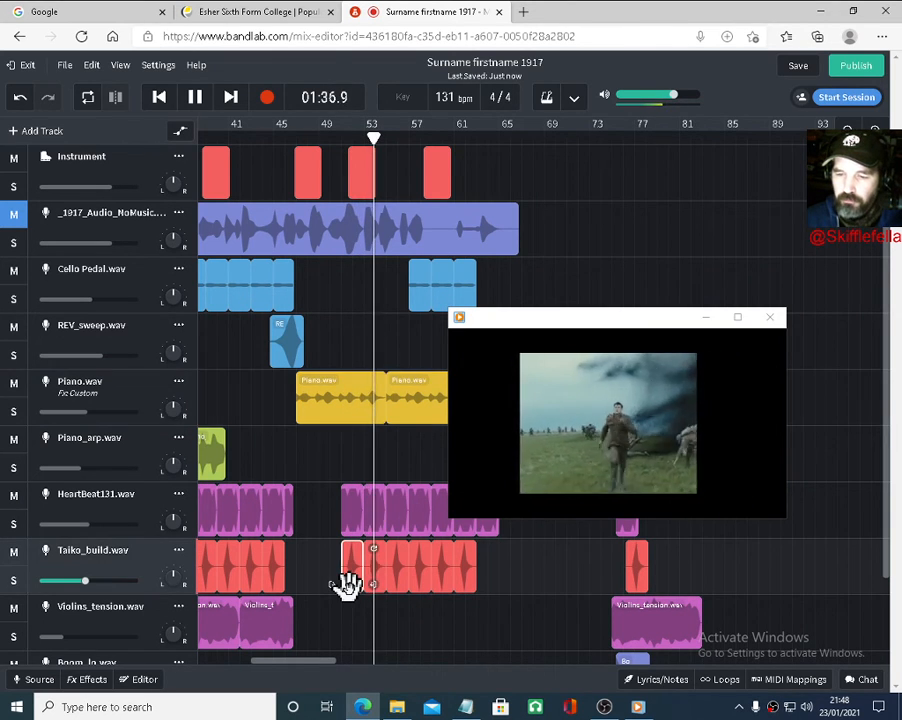
pyautogui.press('Delete')
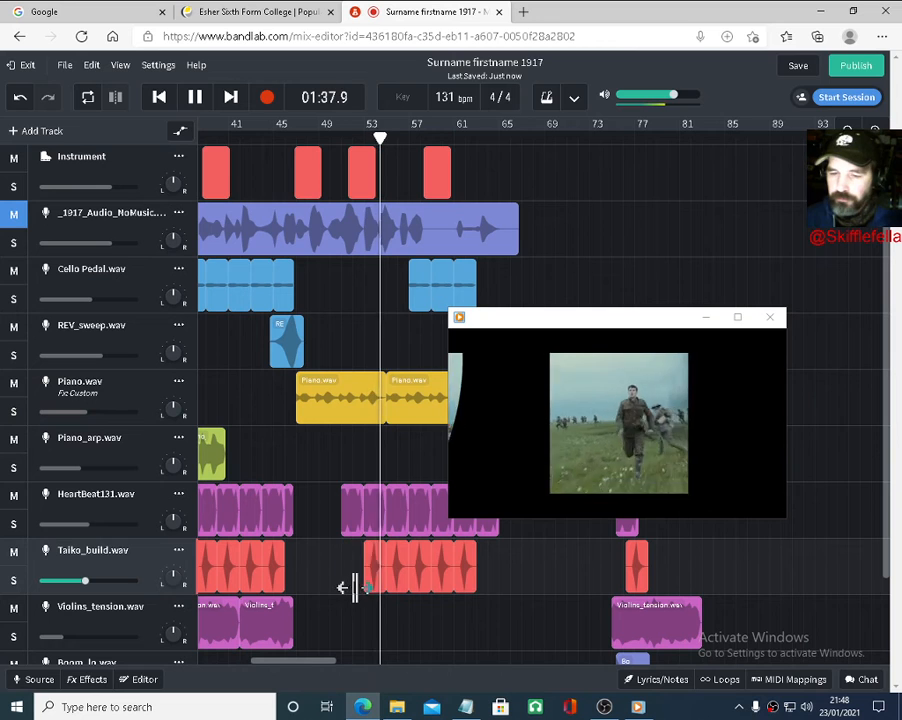
pyautogui.click(412, 575)
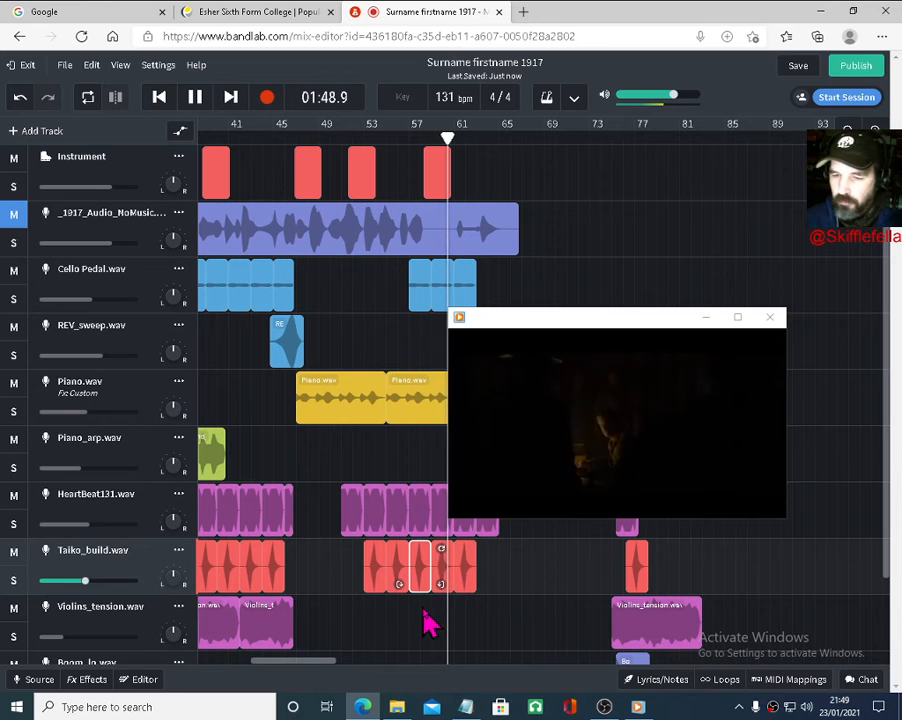
pyautogui.press('Delete')
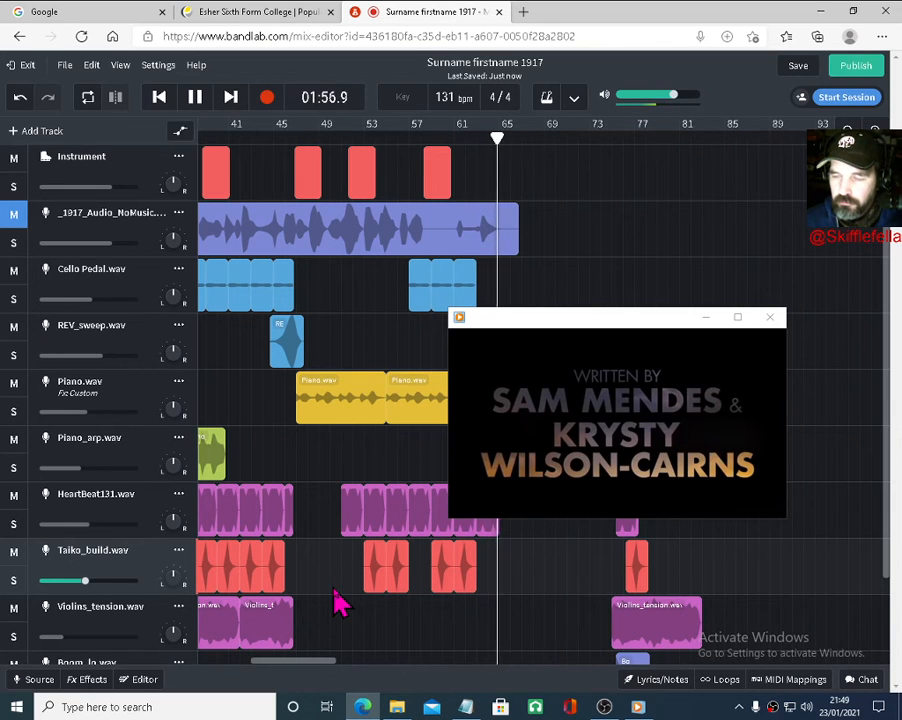
pyautogui.click(195, 97)
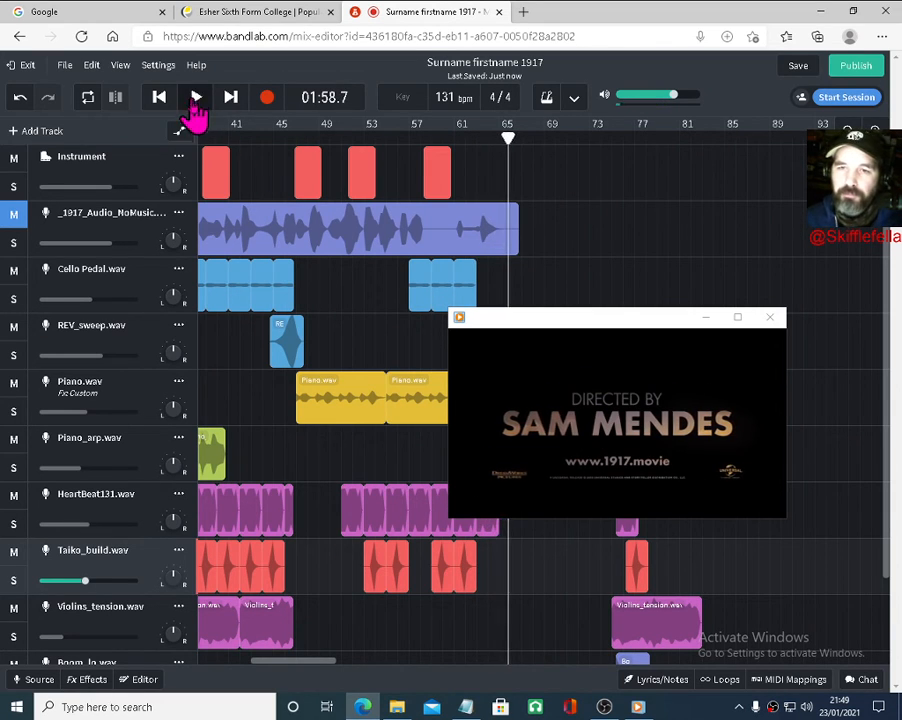
pyautogui.click(770, 317)
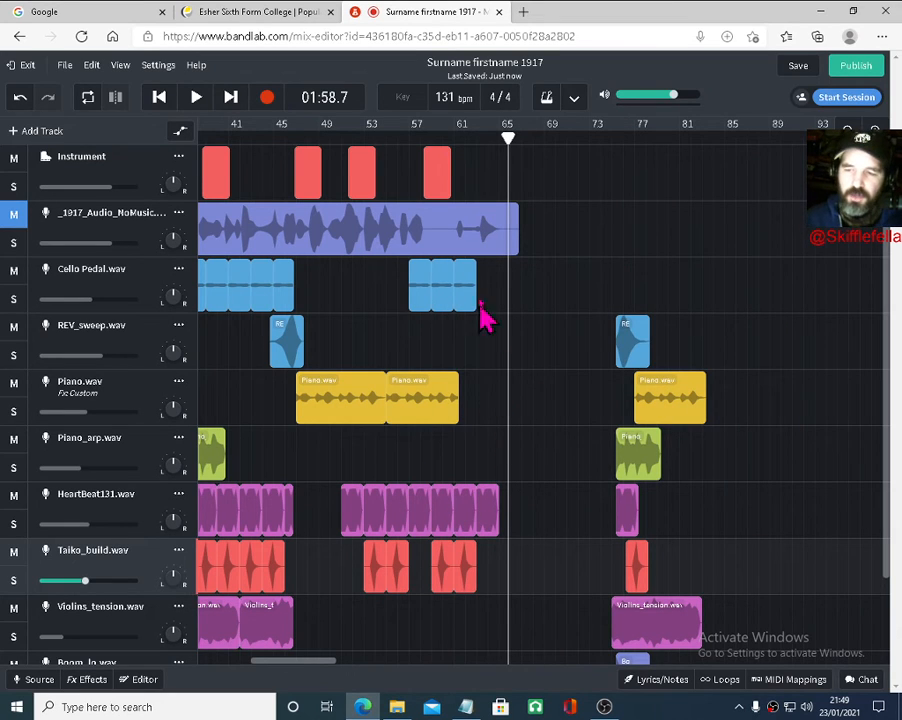
# Return the playhead to the project start and save the project
pyautogui.moveTo(515, 147); pyautogui.dragTo(185, 170)
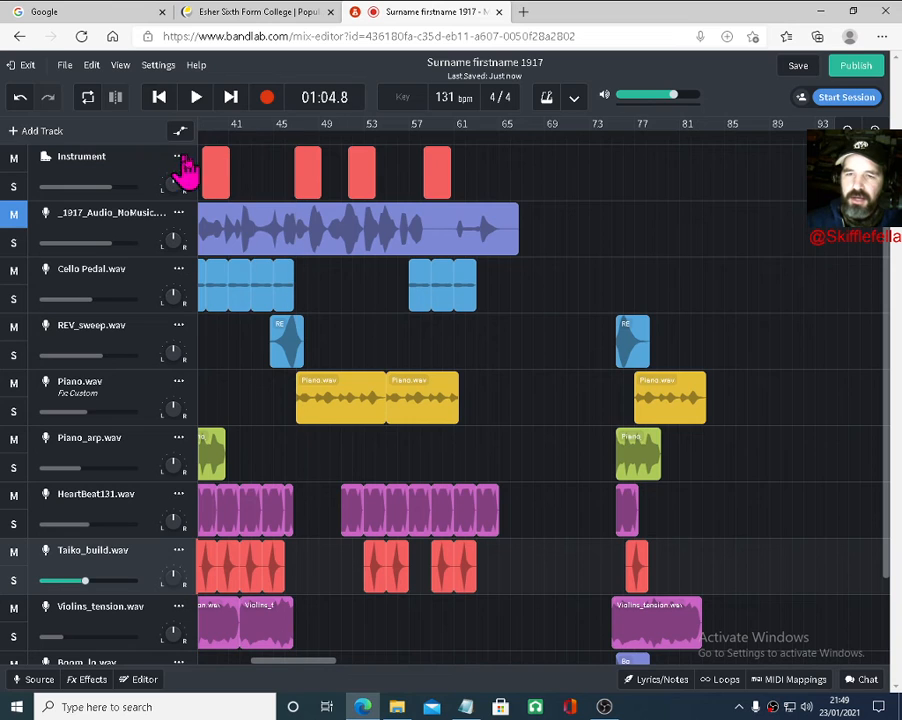
pyautogui.click(847, 131)
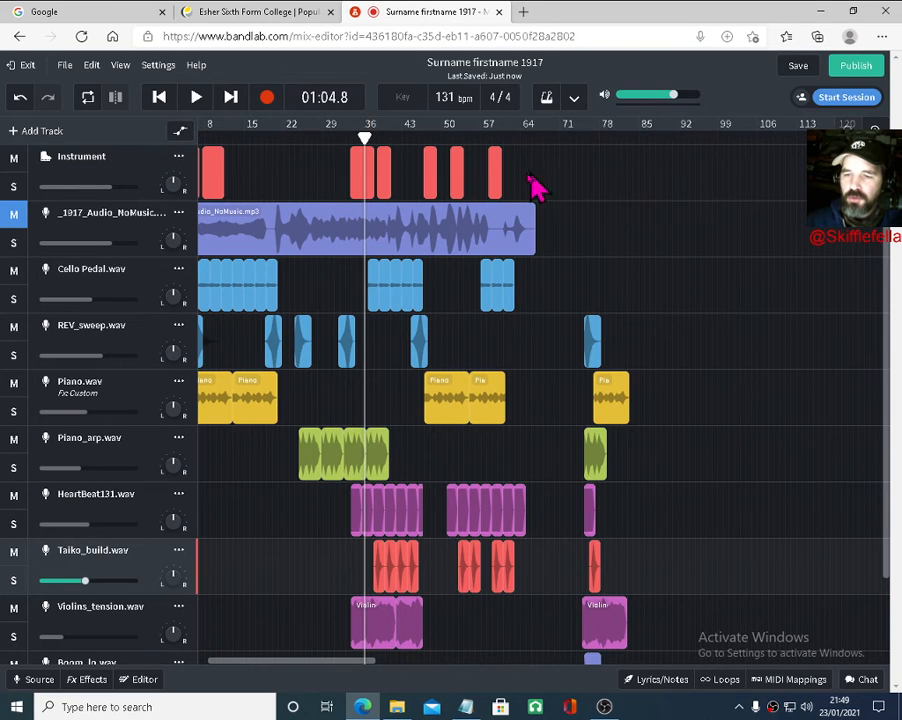
pyautogui.moveTo(357, 135); pyautogui.dragTo(207, 242)
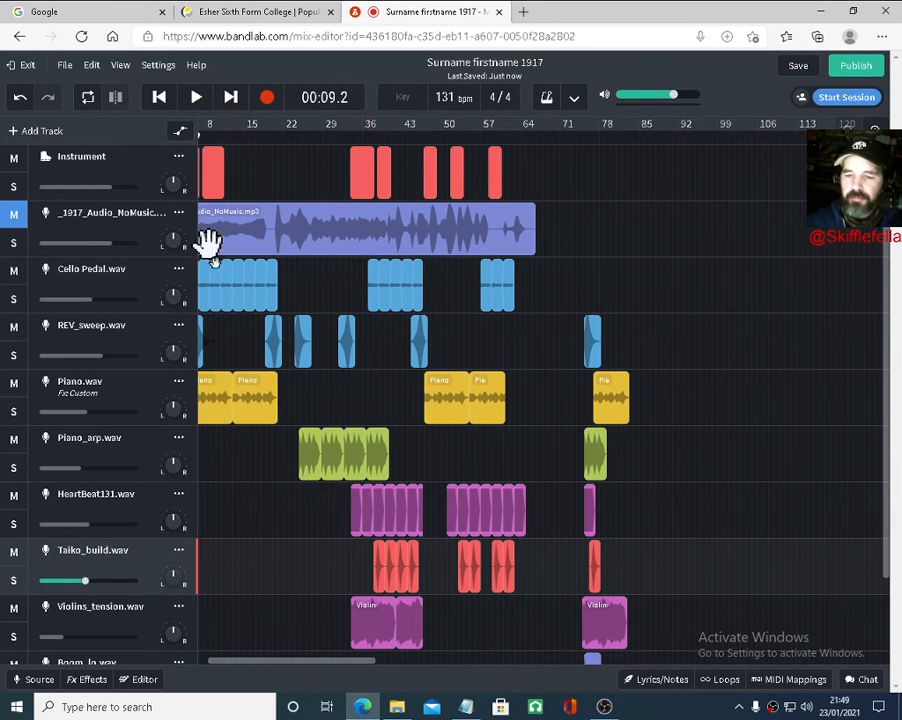
pyautogui.moveTo(280, 657); pyautogui.dragTo(256, 644)
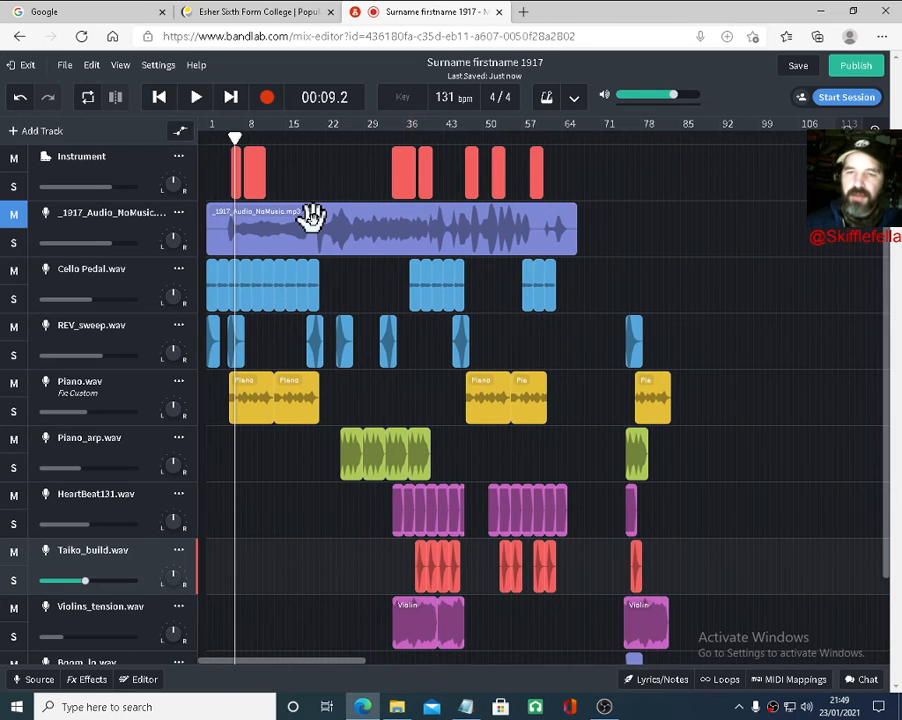
pyautogui.click(210, 135)
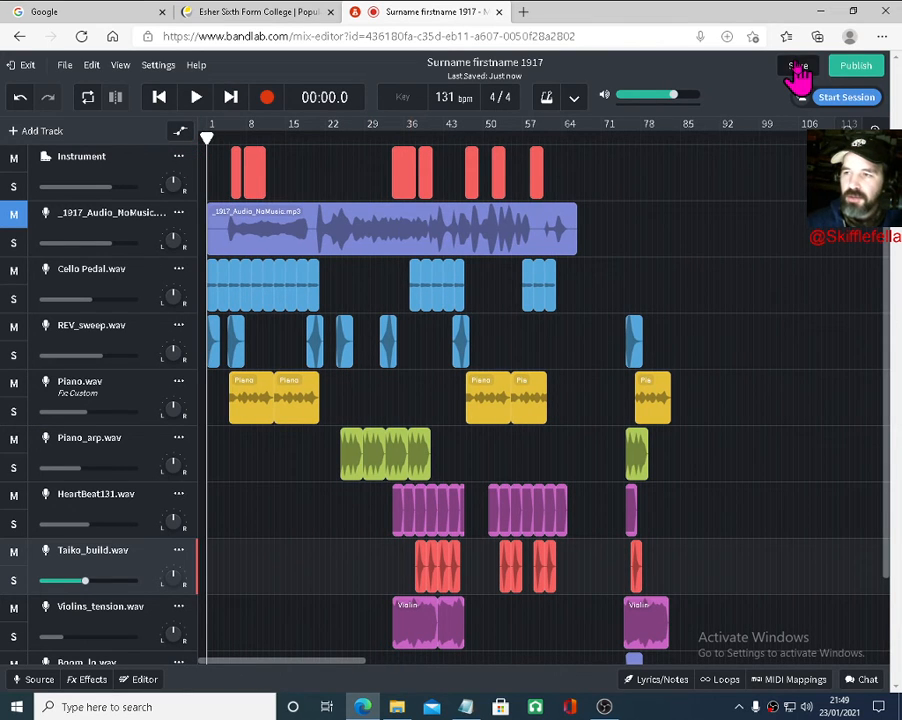
pyautogui.click(798, 68)
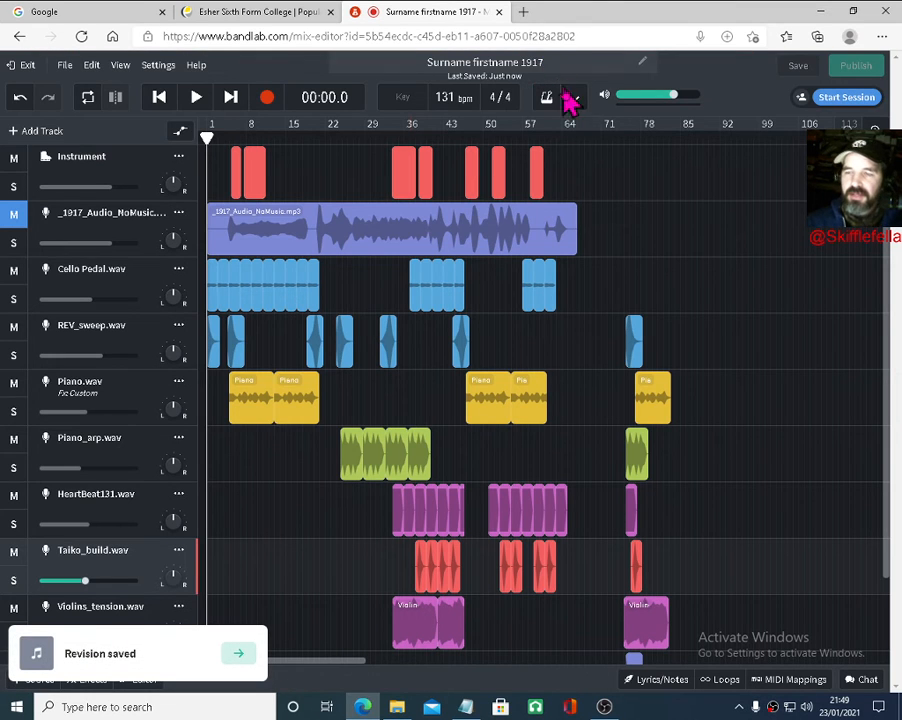
pyautogui.scroll(-1, 428, 388)
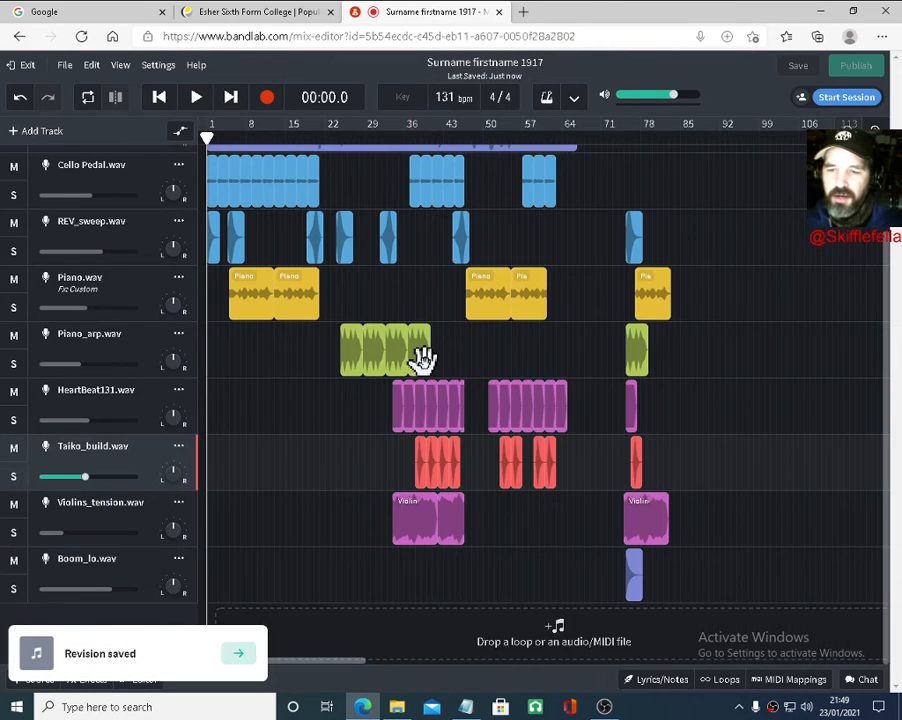
# Add a MIDI instrument track named strings and move it directly below the Instrument track
pyautogui.scroll(1, 418, 356)
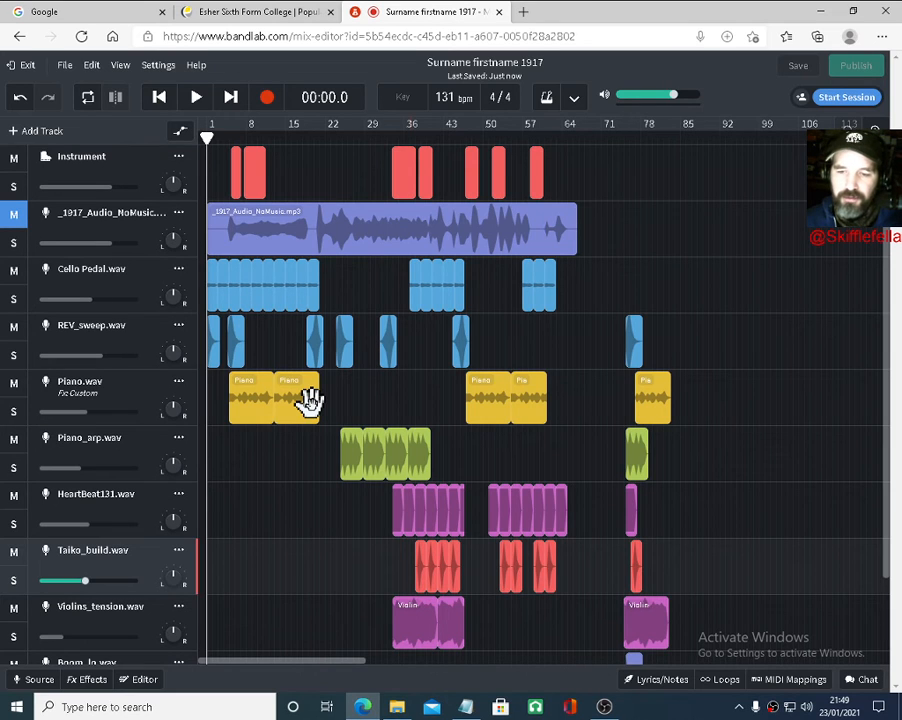
pyautogui.scroll(-1, 314, 410)
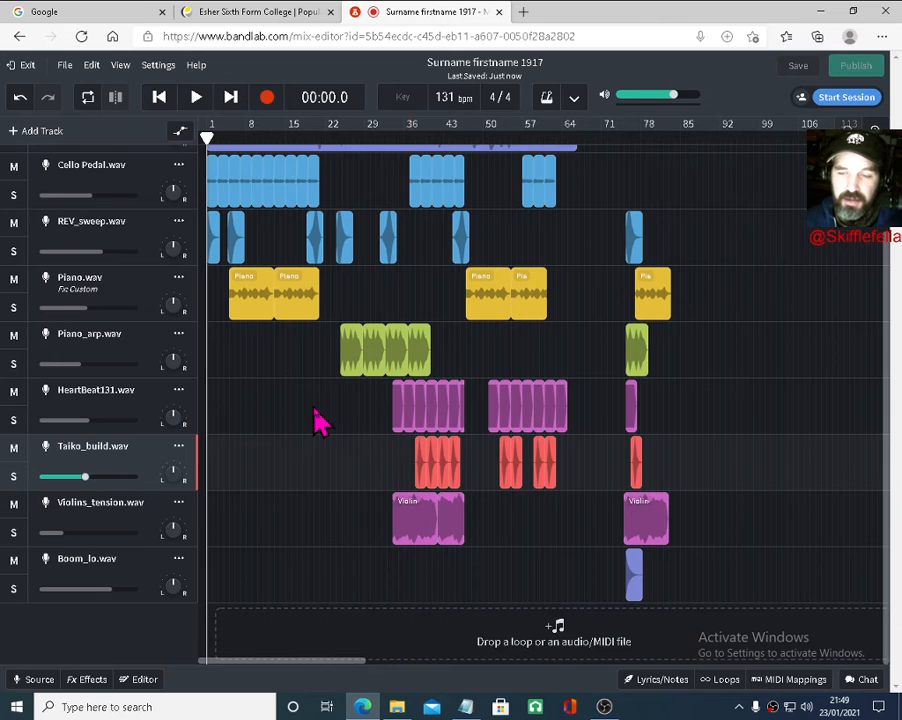
pyautogui.scroll(1, 312, 410)
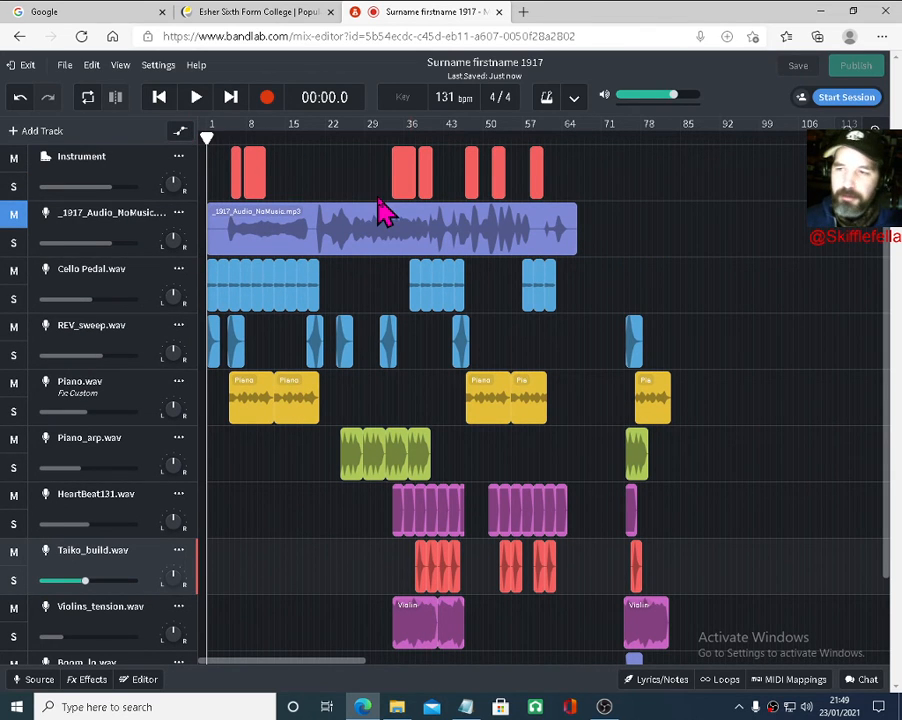
pyautogui.click(30, 140)
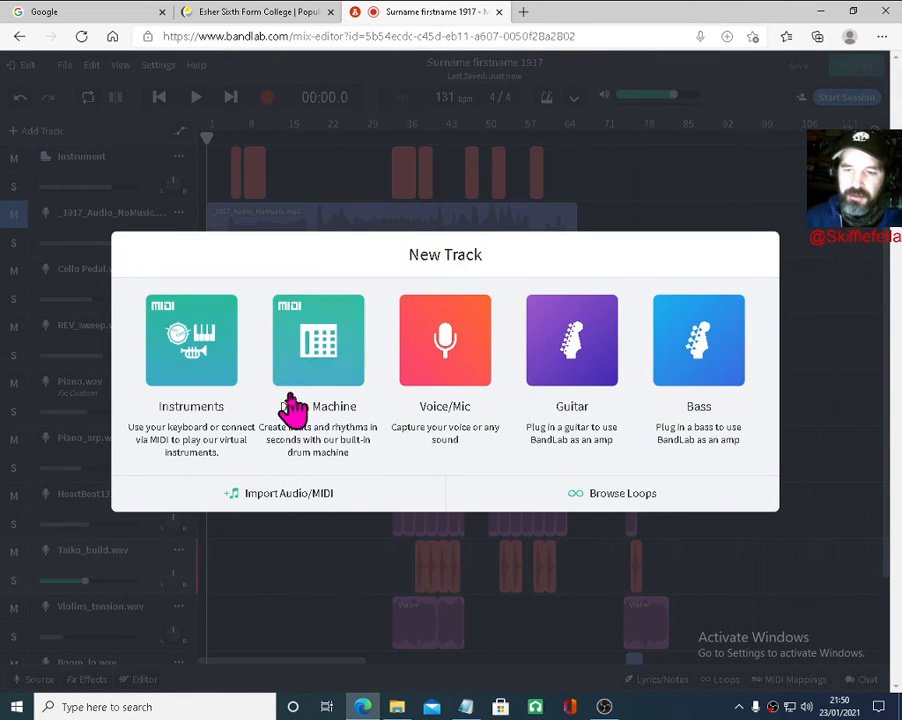
pyautogui.click(222, 372)
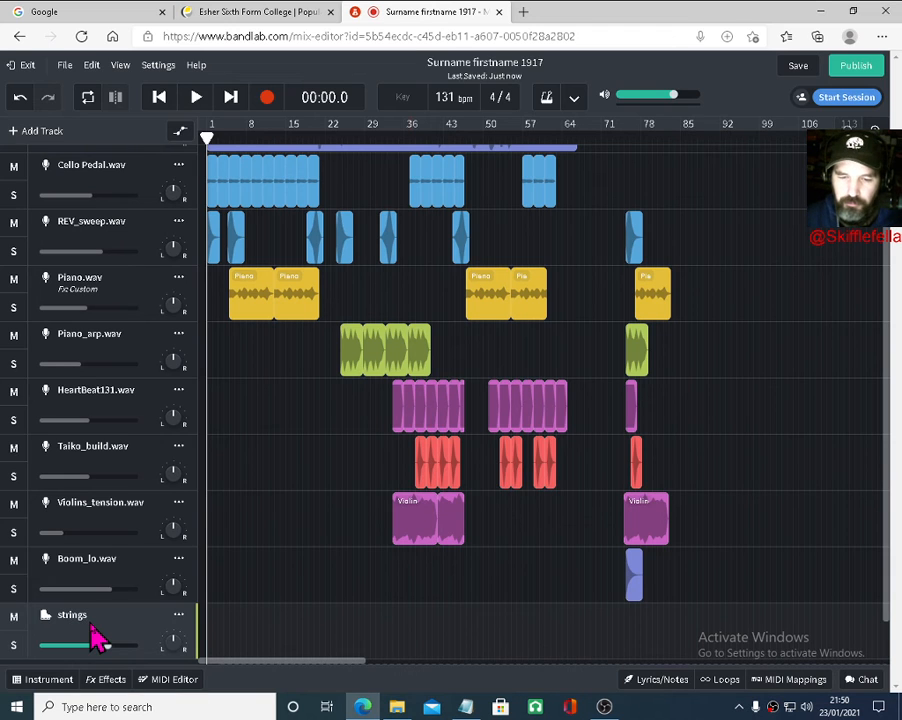
pyautogui.moveTo(133, 643); pyautogui.dragTo(132, 194)
pyautogui.scroll(3, 352, 320)
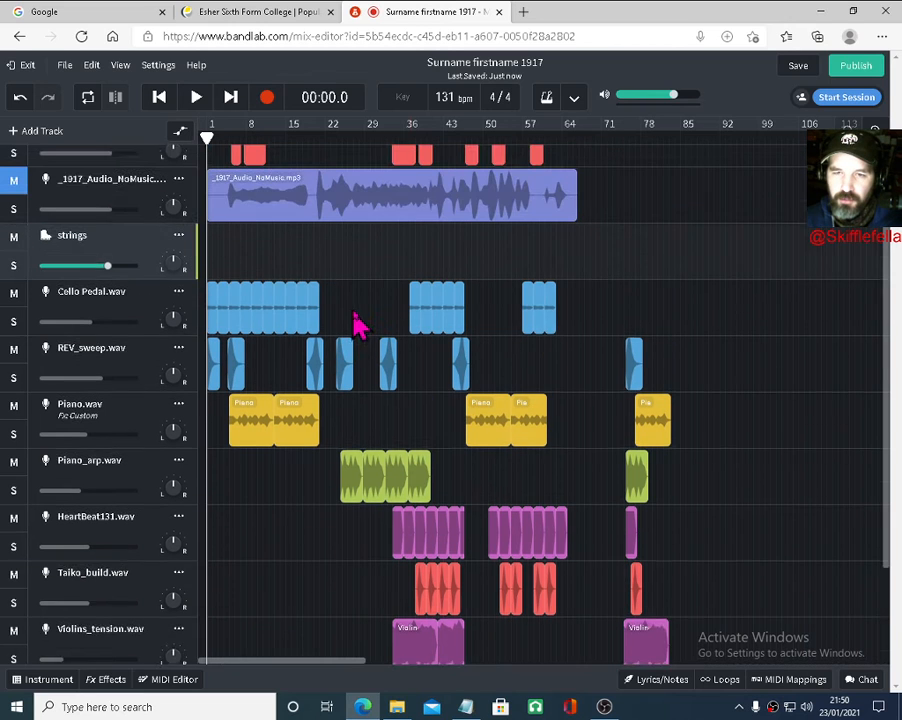
pyautogui.moveTo(125, 273); pyautogui.dragTo(124, 234)
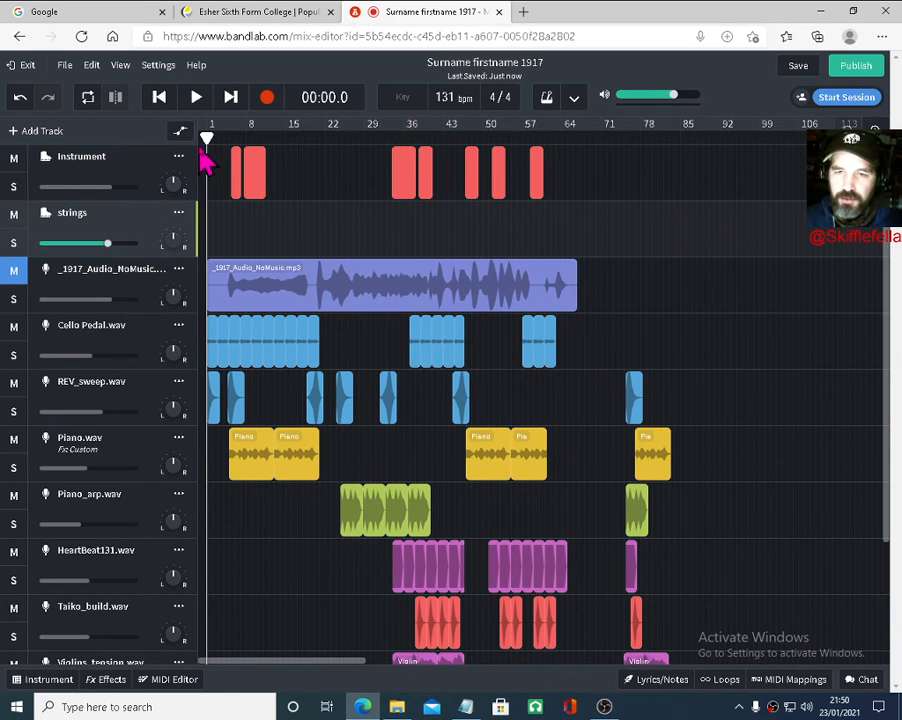
# Set the strings track's instrument to String Orchestra Pizz, lower the track's volume and add some reverb
pyautogui.moveTo(205, 137); pyautogui.dragTo(520, 143)
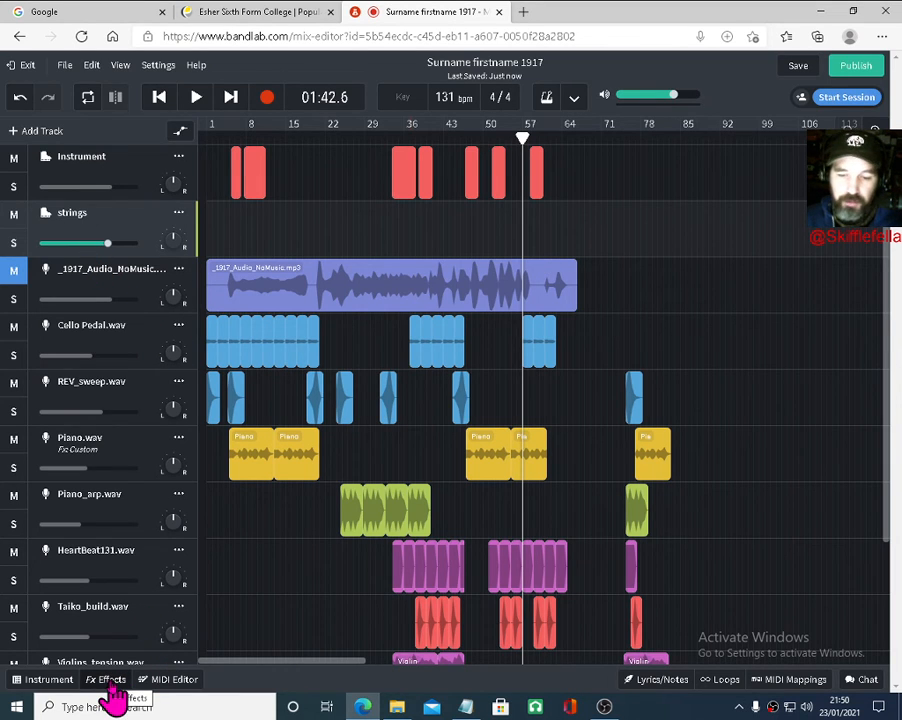
pyautogui.click(55, 683)
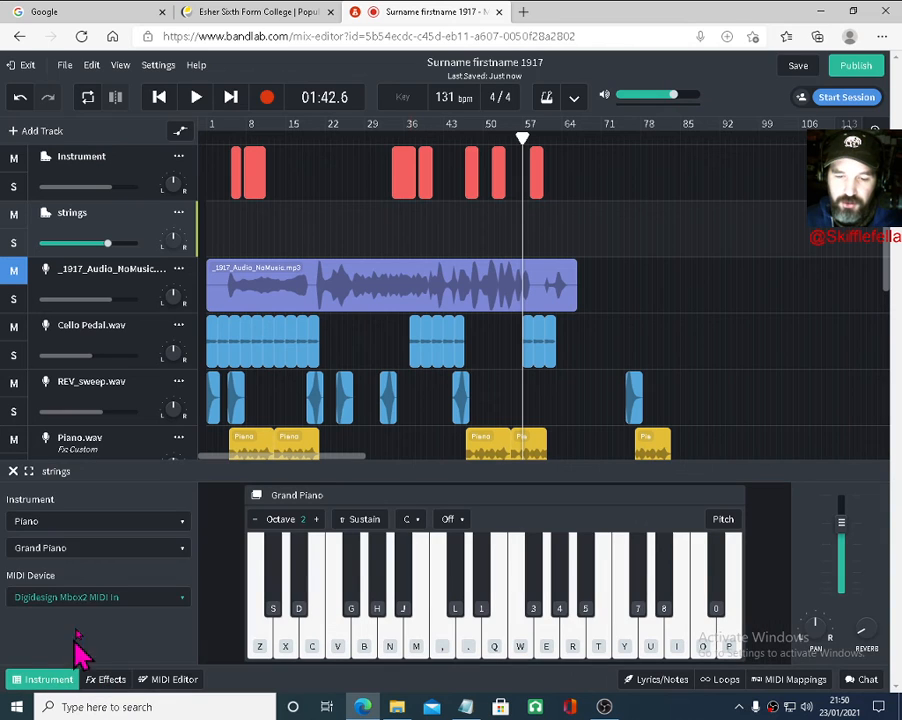
pyautogui.click(76, 522)
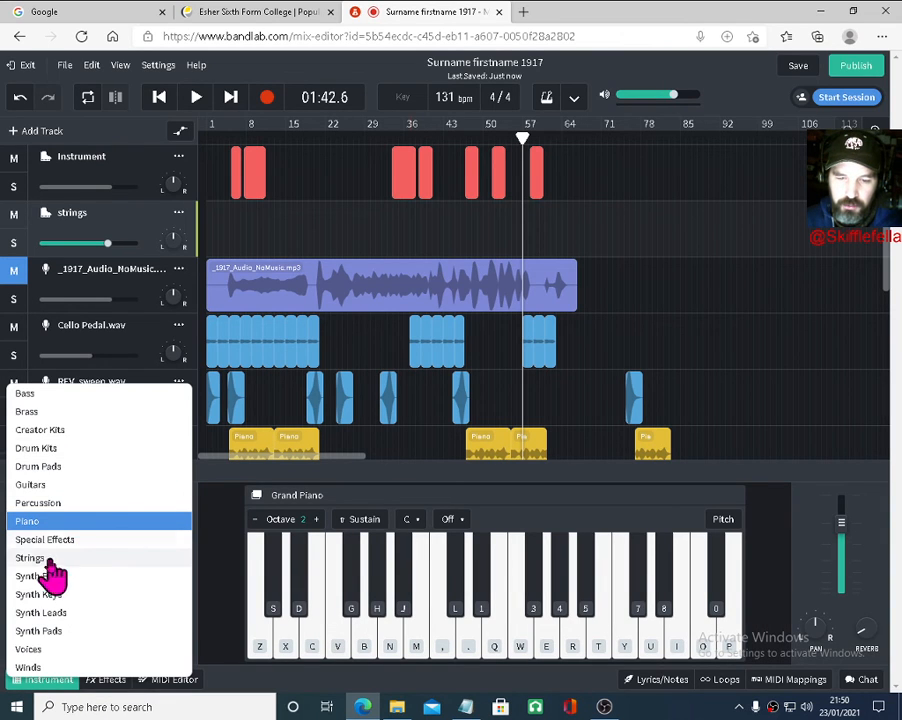
pyautogui.click(42, 560)
pyautogui.click(76, 545)
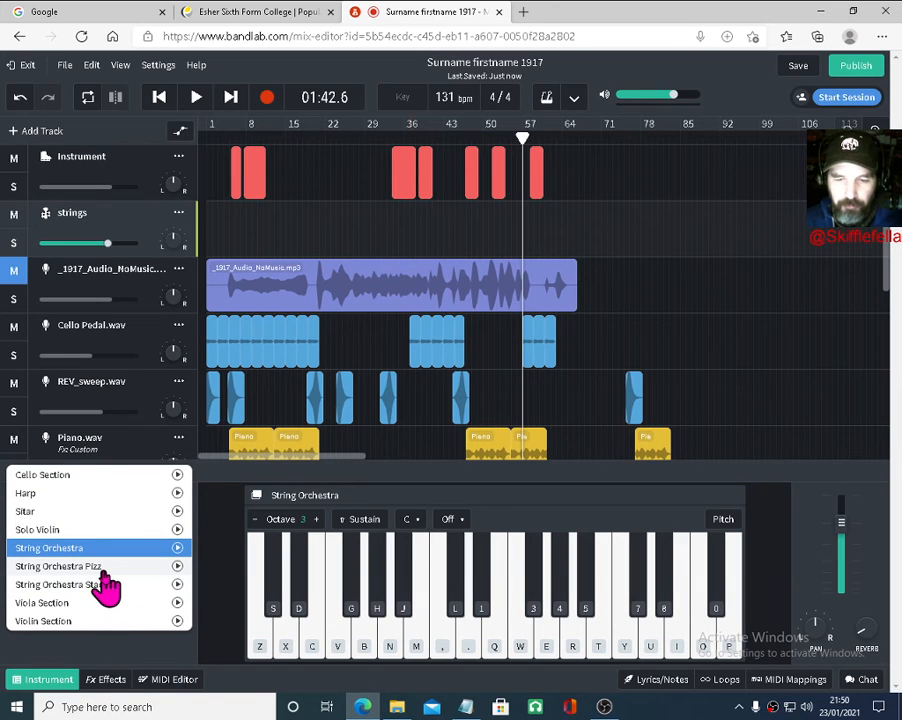
pyautogui.click(60, 566)
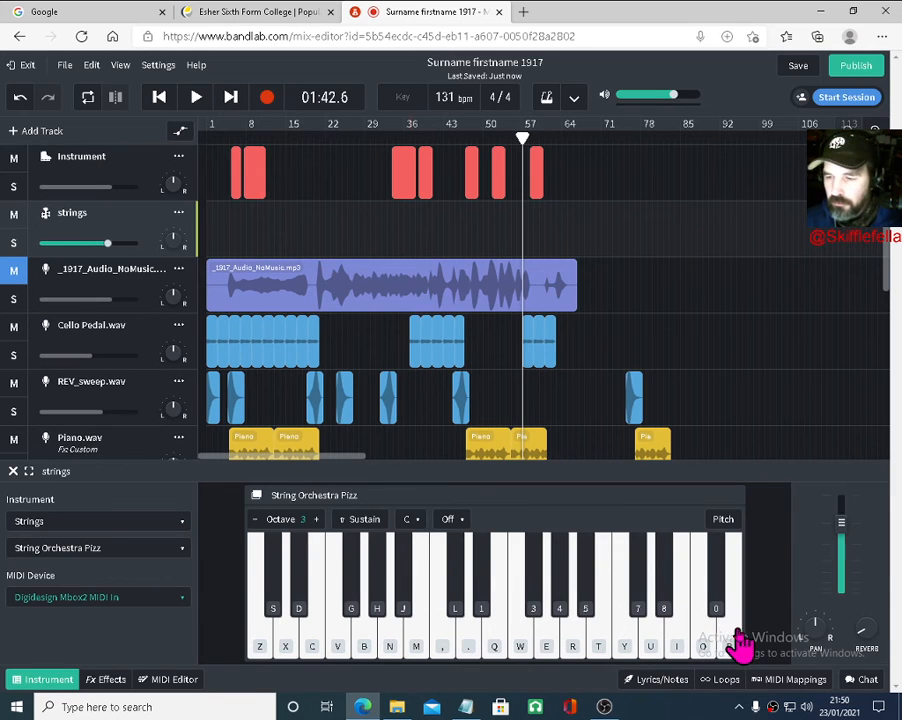
pyautogui.moveTo(107, 243); pyautogui.dragTo(77, 243)
pyautogui.moveTo(868, 625)
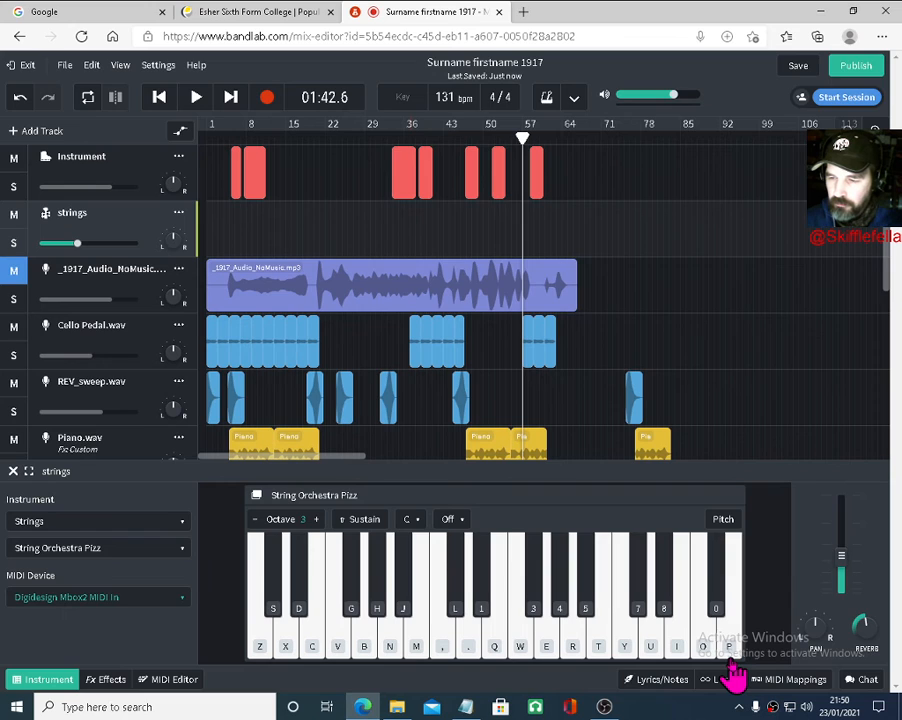
# Rehearse an alternating two-note pizzicato pattern on the strings track's virtual keyboard at octave 3
pyautogui.press('Left')
pyautogui.press('i')
pyautogui.press('p')
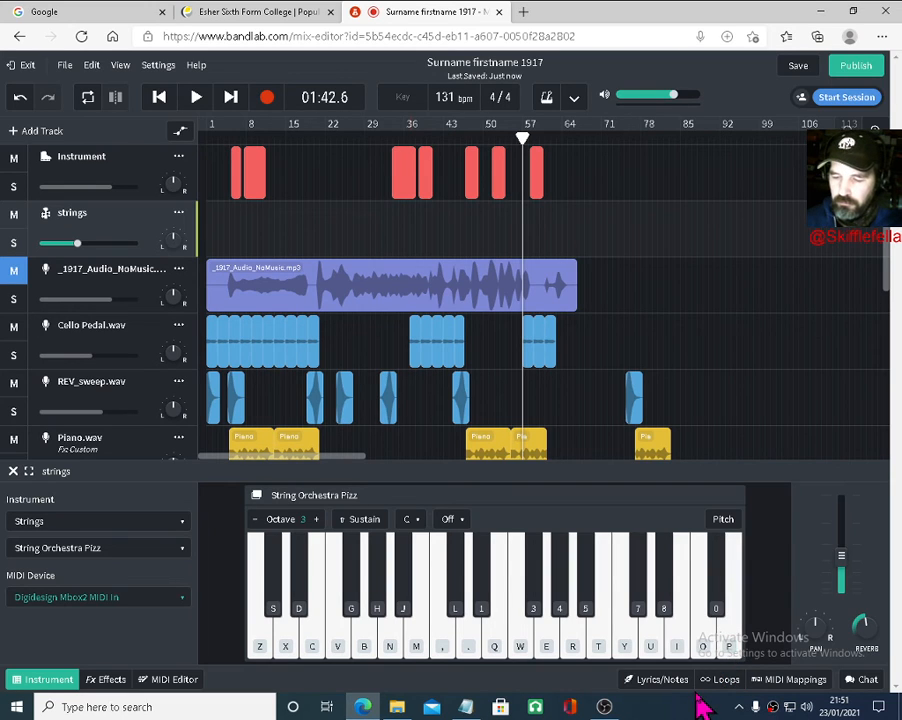
pyautogui.press('i')
pyautogui.press('i')
pyautogui.press('0')
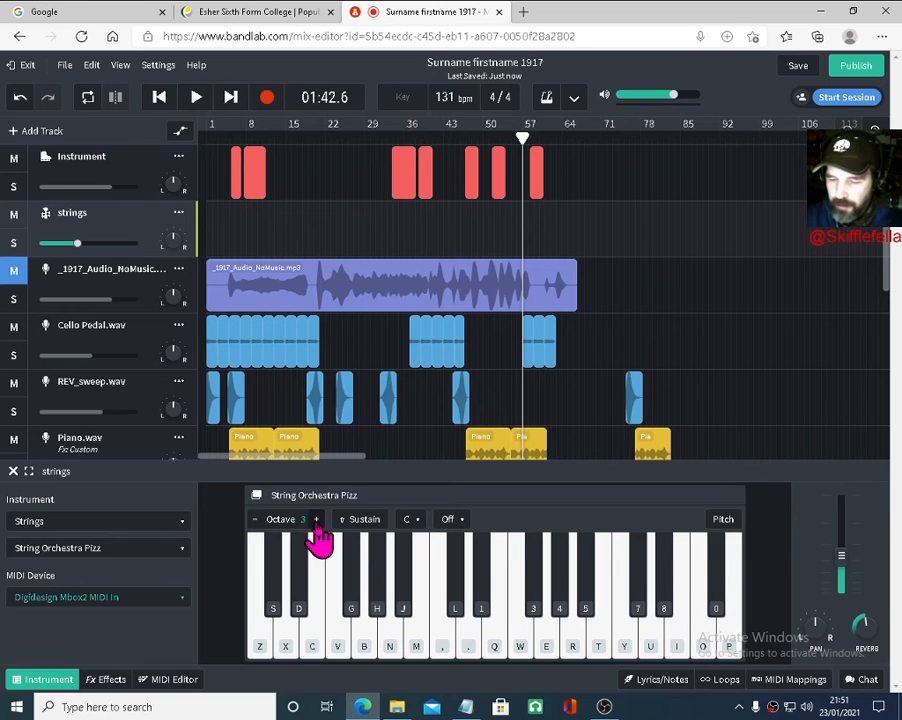
pyautogui.press('i')
pyautogui.press('0')
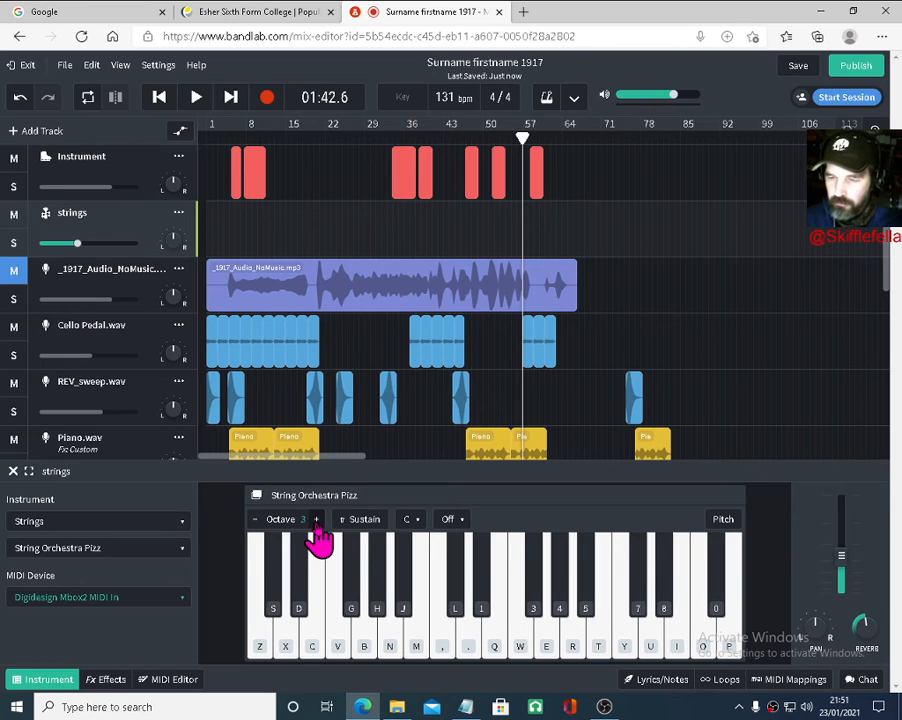
pyautogui.press('i')
pyautogui.press('0')
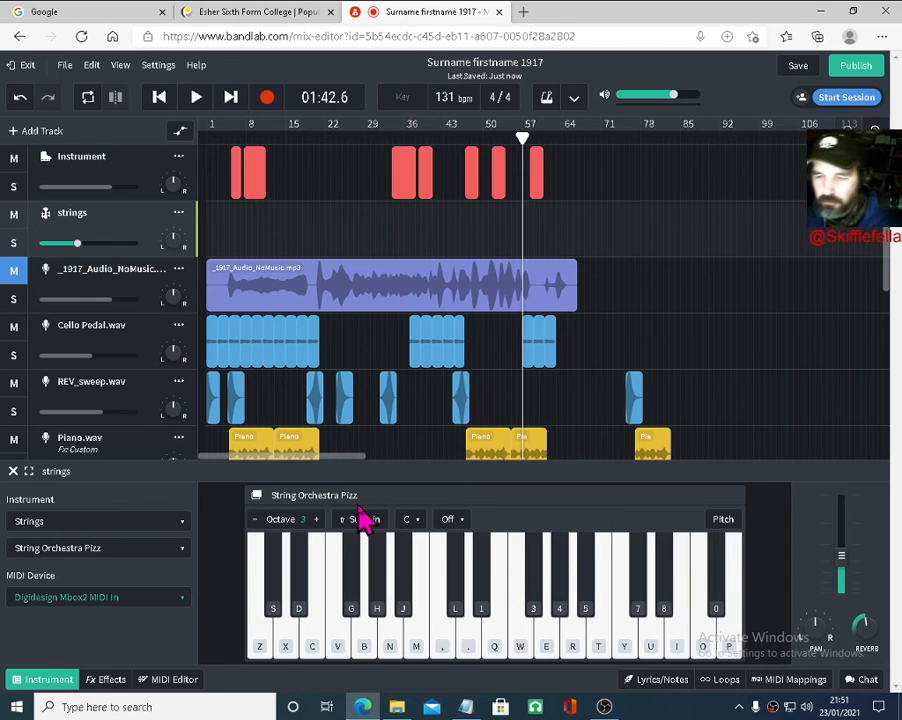
pyautogui.press('i')
pyautogui.press('0')
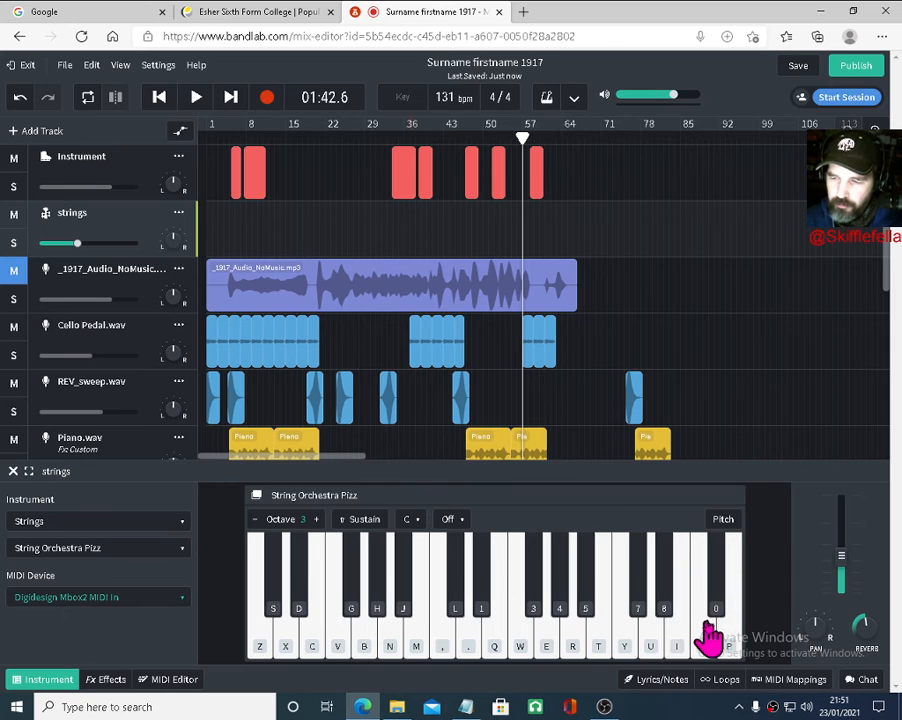
pyautogui.press('i')
pyautogui.press('p')
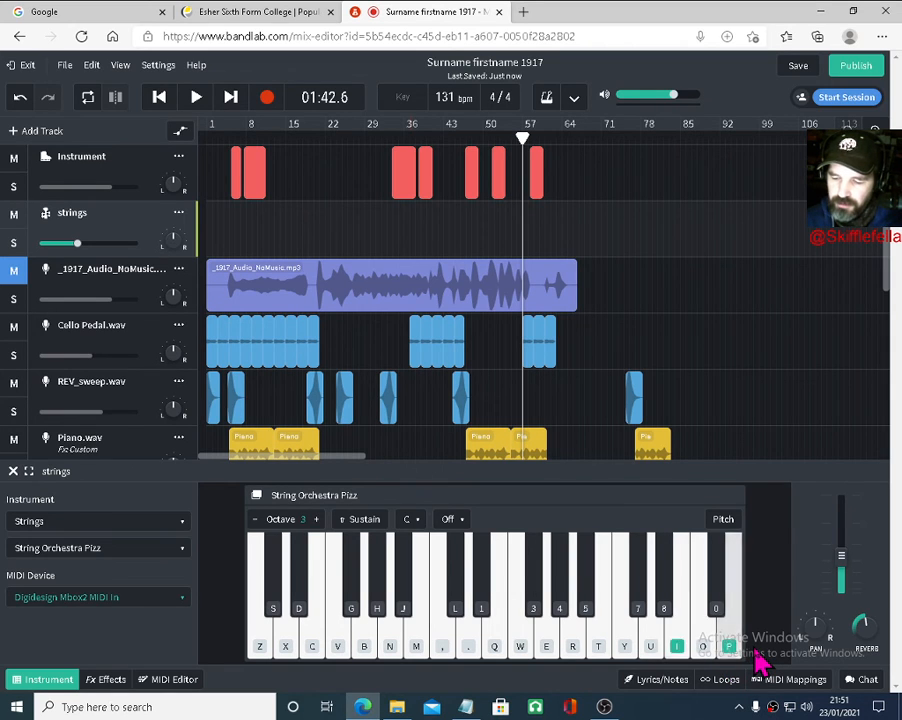
pyautogui.press('0')
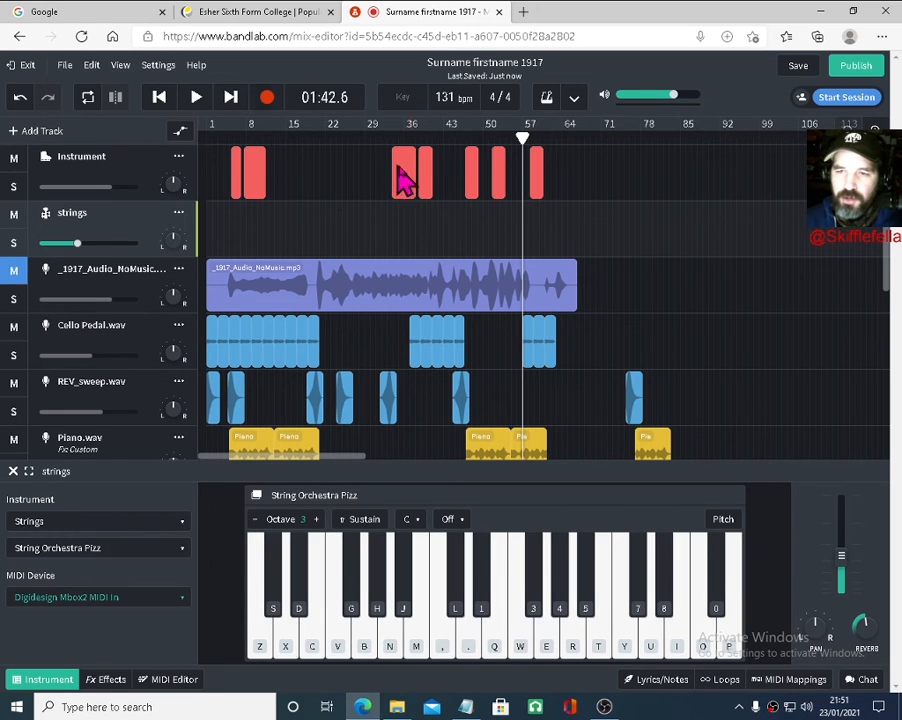
# Record the pizzicato pattern on the strings track from about bar 55 to about bar 62
pyautogui.moveTo(522, 140); pyautogui.dragTo(511, 138)
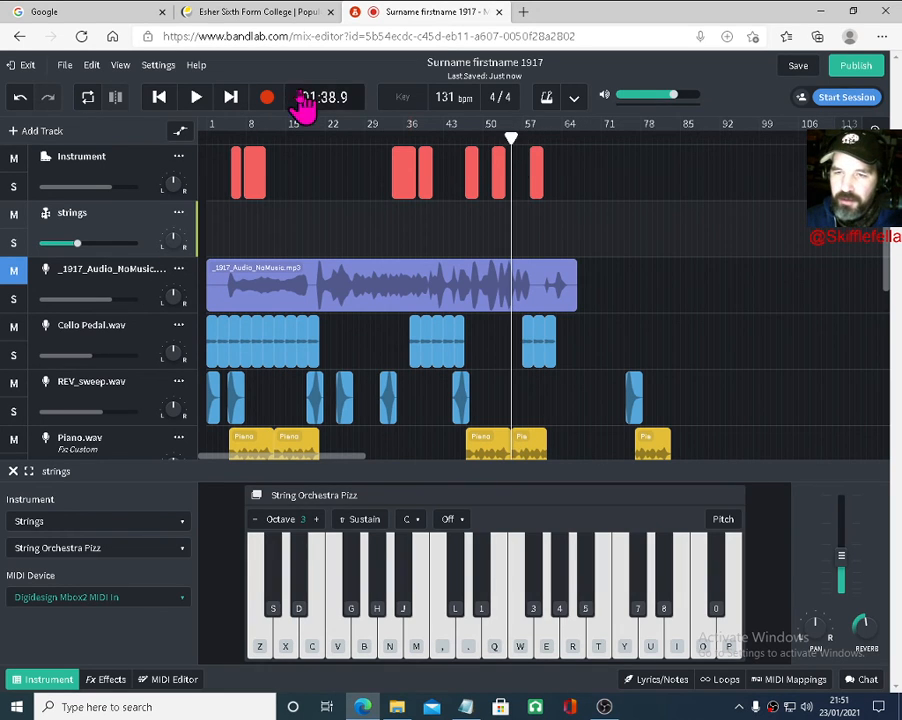
pyautogui.click(268, 99)
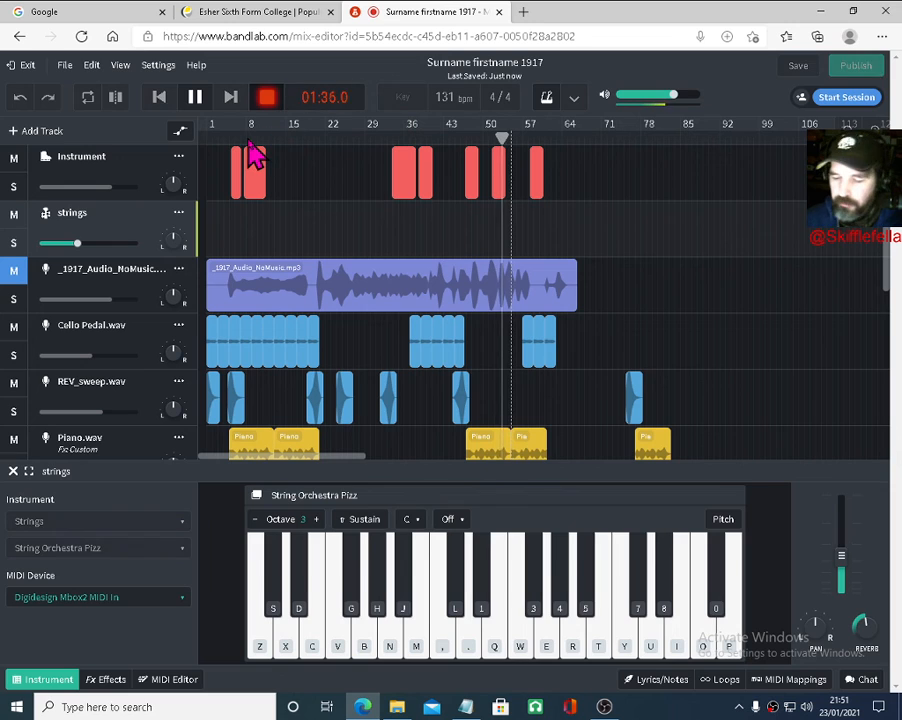
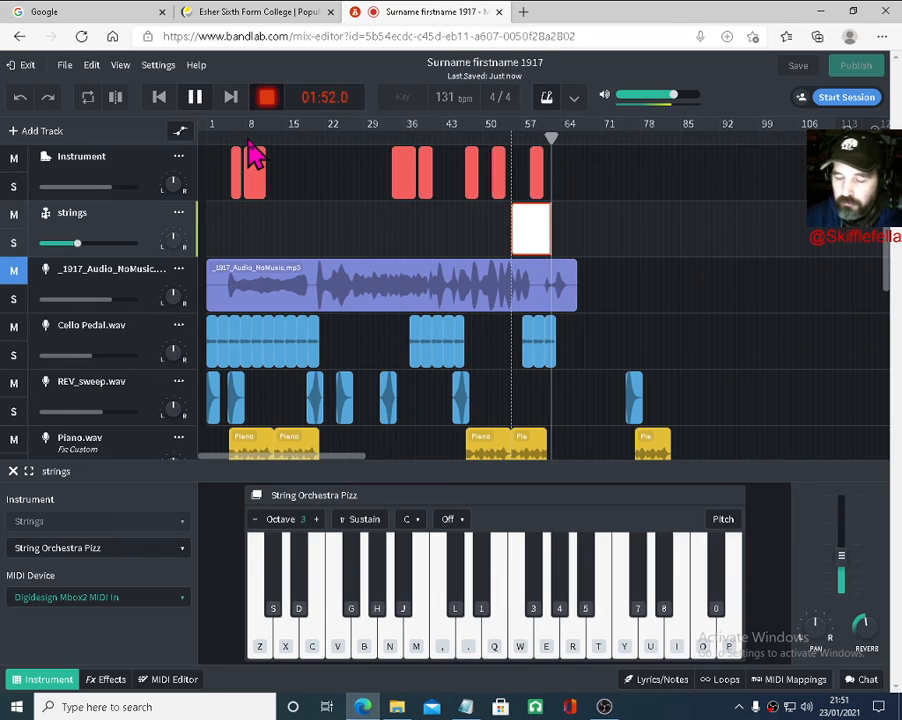
pyautogui.click(192, 100)
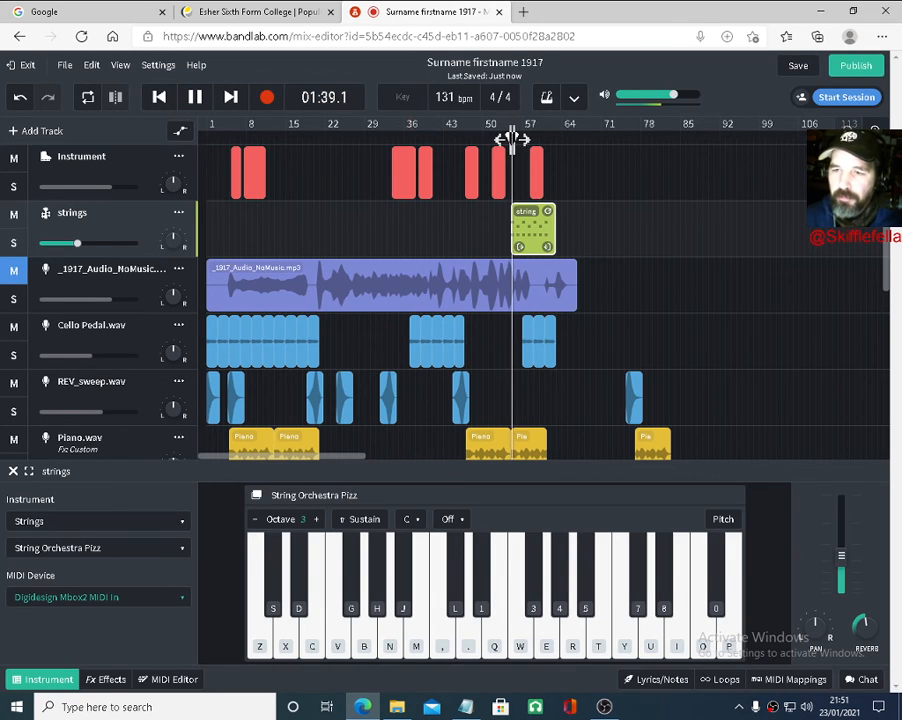
# Lower the strings track's volume slightly during playback and raise its reverb to about 90 %
pyautogui.moveTo(74, 246); pyautogui.dragTo(64, 250)
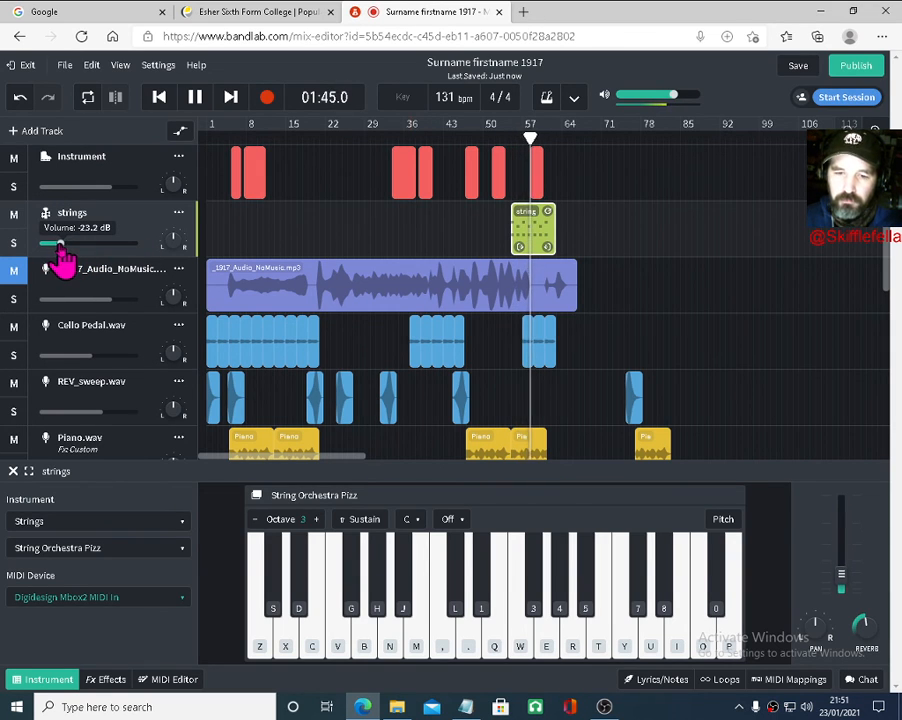
pyautogui.moveTo(60, 250); pyautogui.dragTo(64, 250)
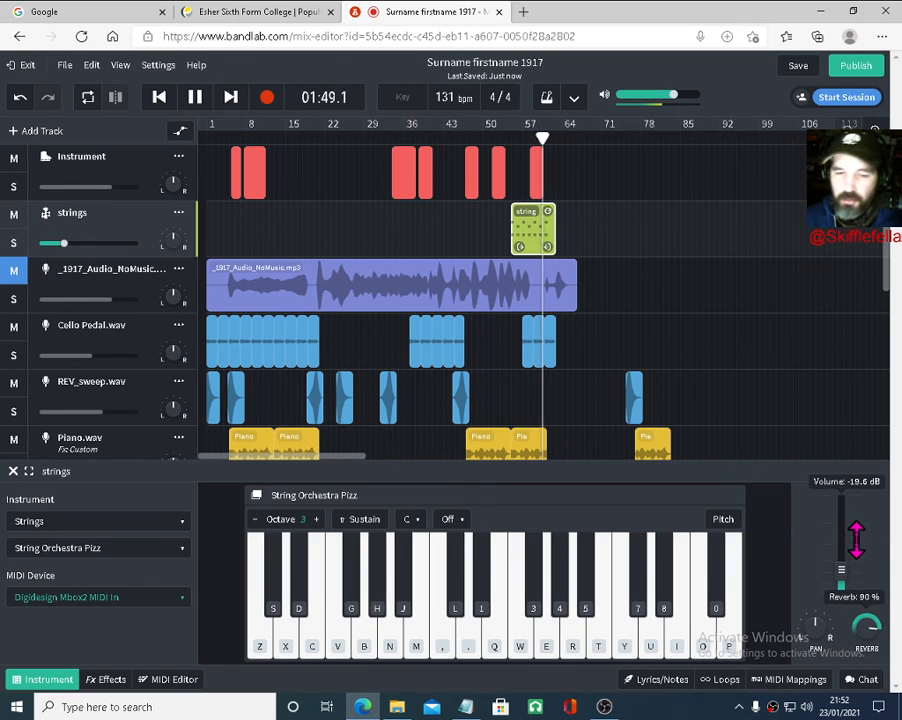
pyautogui.moveTo(850, 585); pyautogui.dragTo(838, 563)
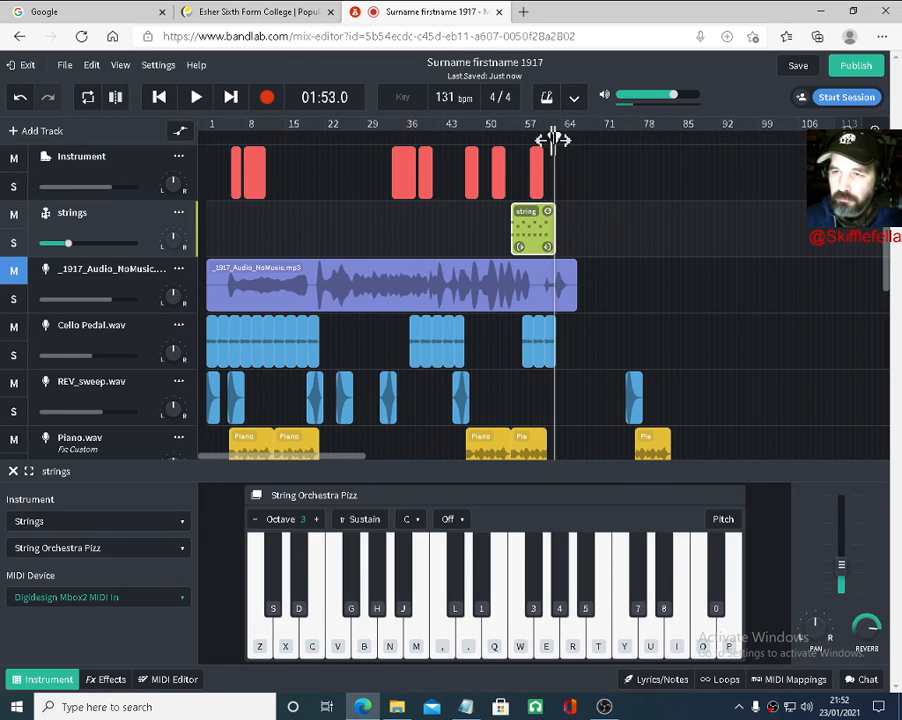
# Turn on the metronome and replay the start of the recorded strings region to check its timing
pyautogui.moveTo(540, 138); pyautogui.dragTo(508, 136)
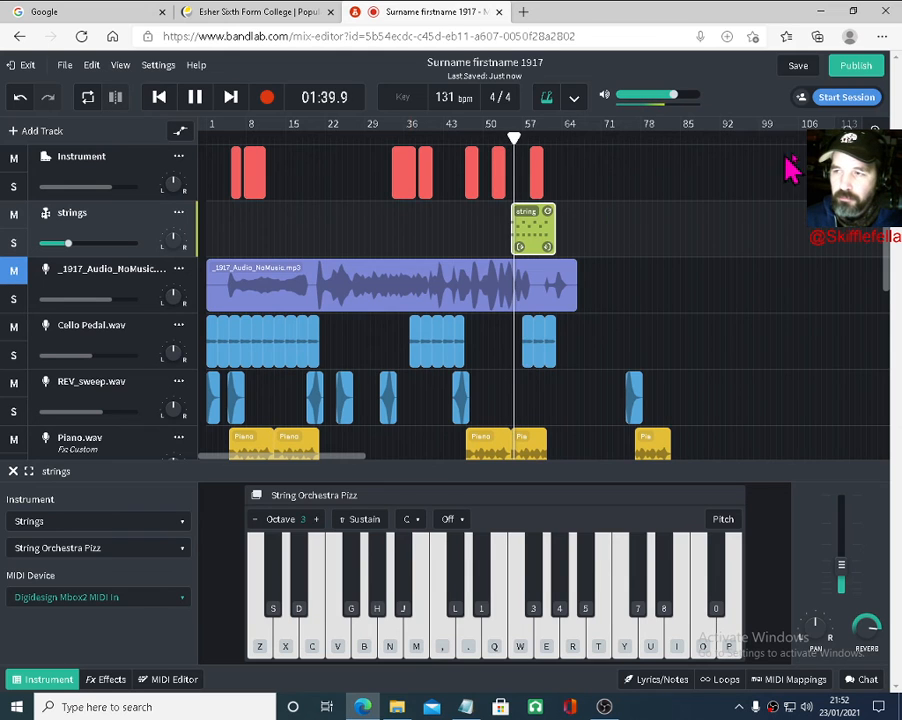
pyautogui.scroll(5, 644, 221)
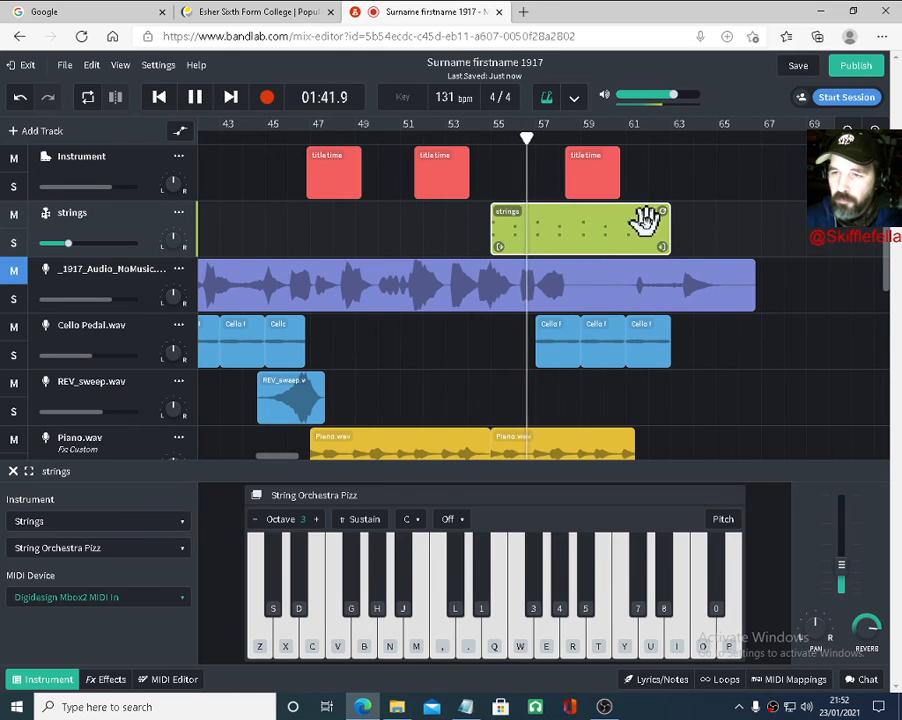
pyautogui.press('space')
# Shift the first two-note chord of the strings region to the start of bar 55 in the MIDI editor and play it back
pyautogui.doubleClick(559, 241)
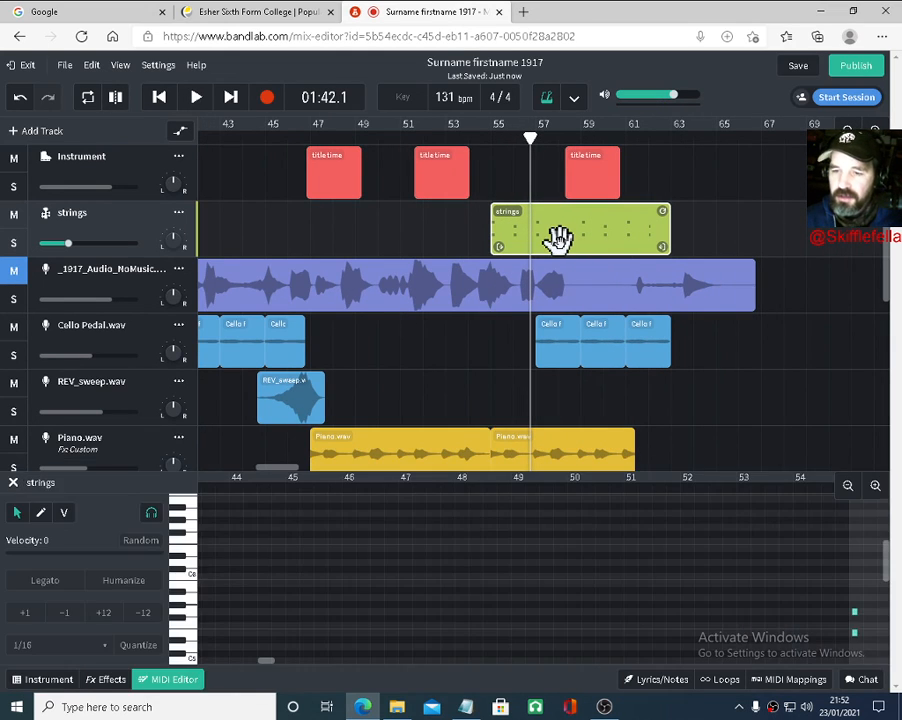
pyautogui.moveTo(256, 662); pyautogui.dragTo(280, 664)
pyautogui.scroll(-3, 326, 590)
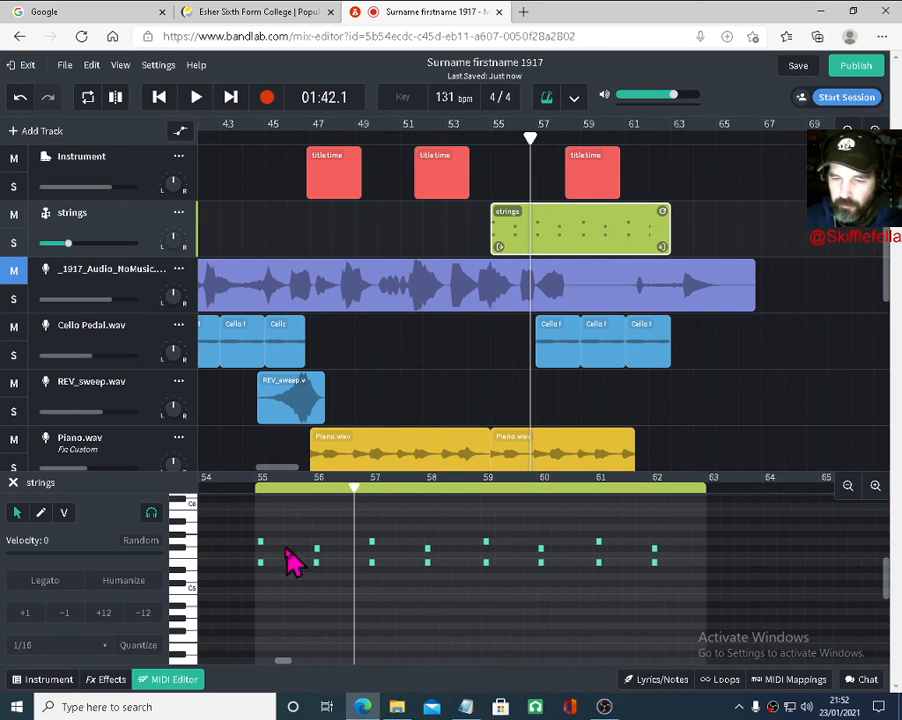
pyautogui.moveTo(355, 492); pyautogui.dragTo(256, 500)
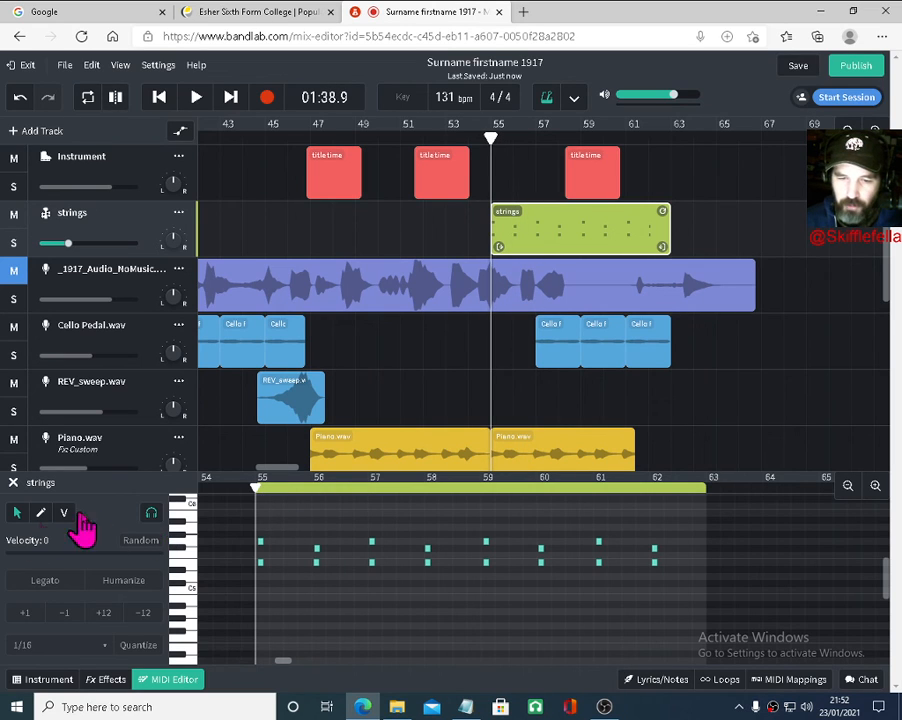
pyautogui.click(875, 487)
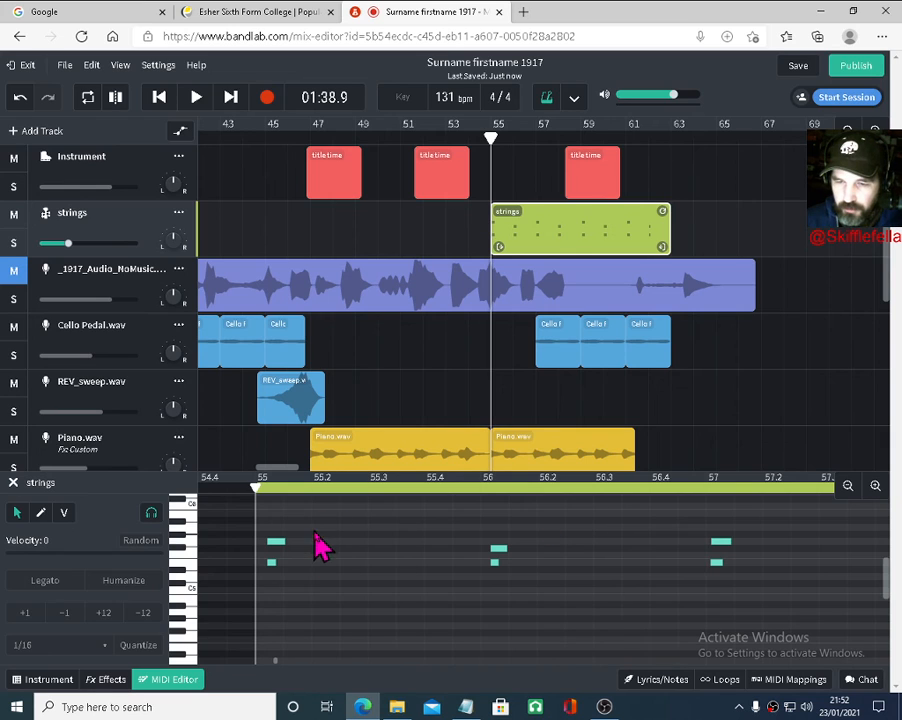
pyautogui.moveTo(279, 555); pyautogui.dragTo(265, 573)
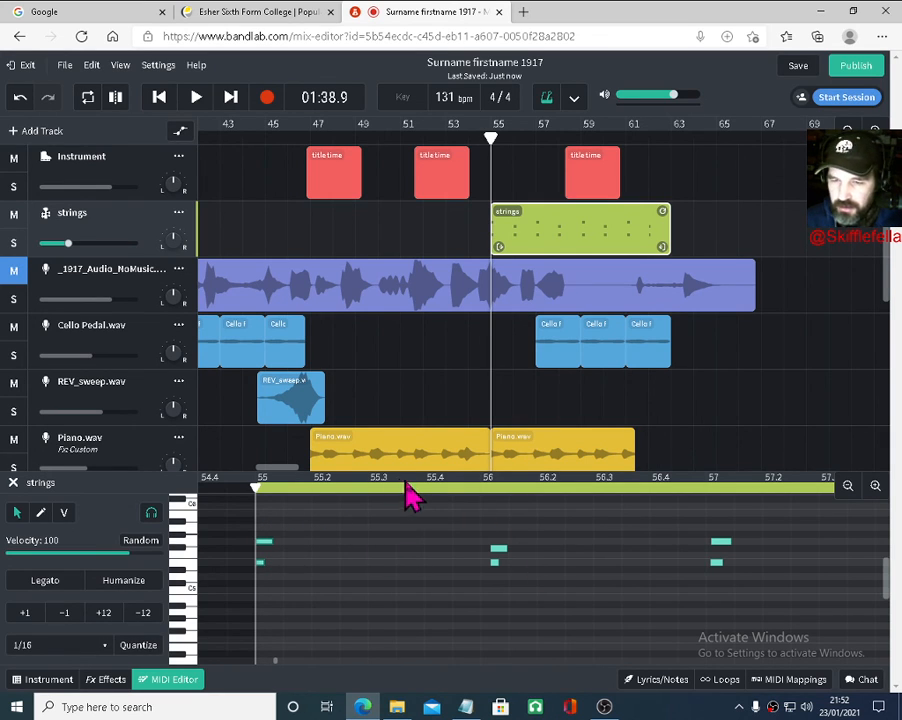
pyautogui.press('space')
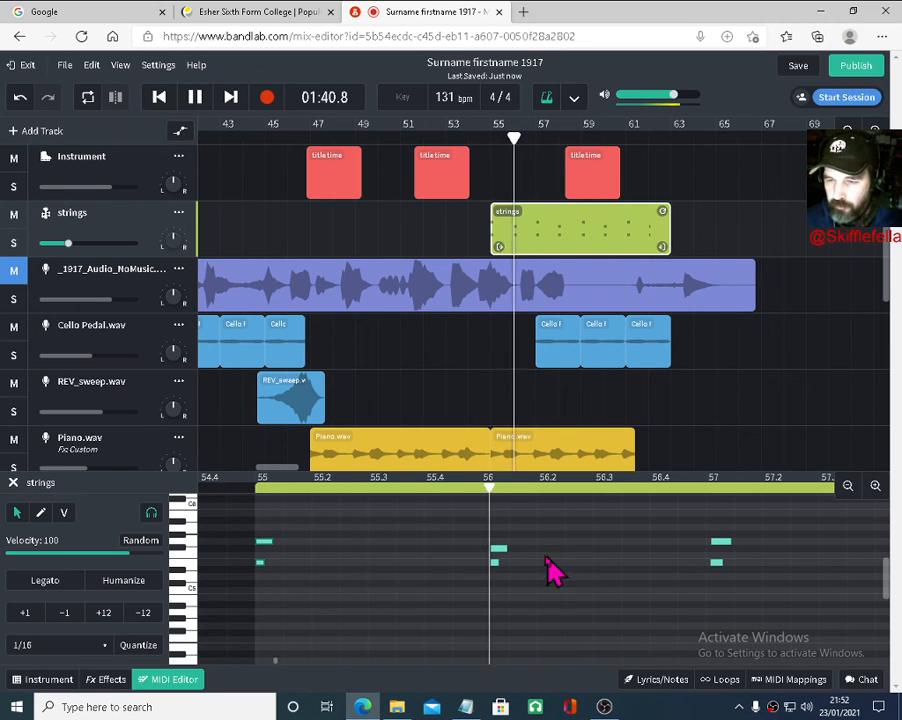
# Shift the second and third two-note chords of the strings region to the starts of bars 56 and 57
pyautogui.press('space')
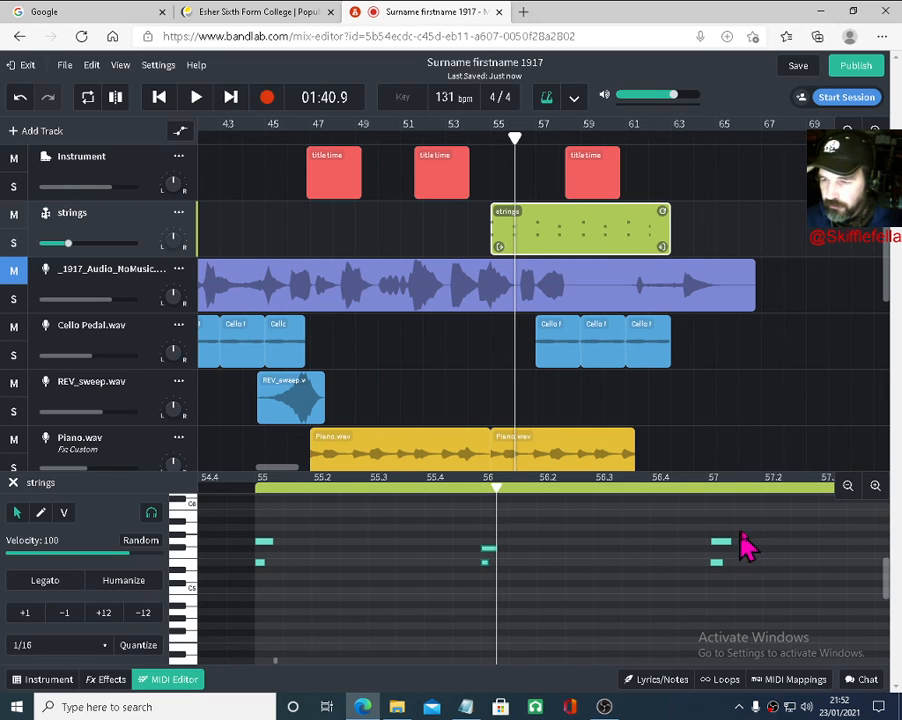
pyautogui.moveTo(743, 530); pyautogui.dragTo(705, 581)
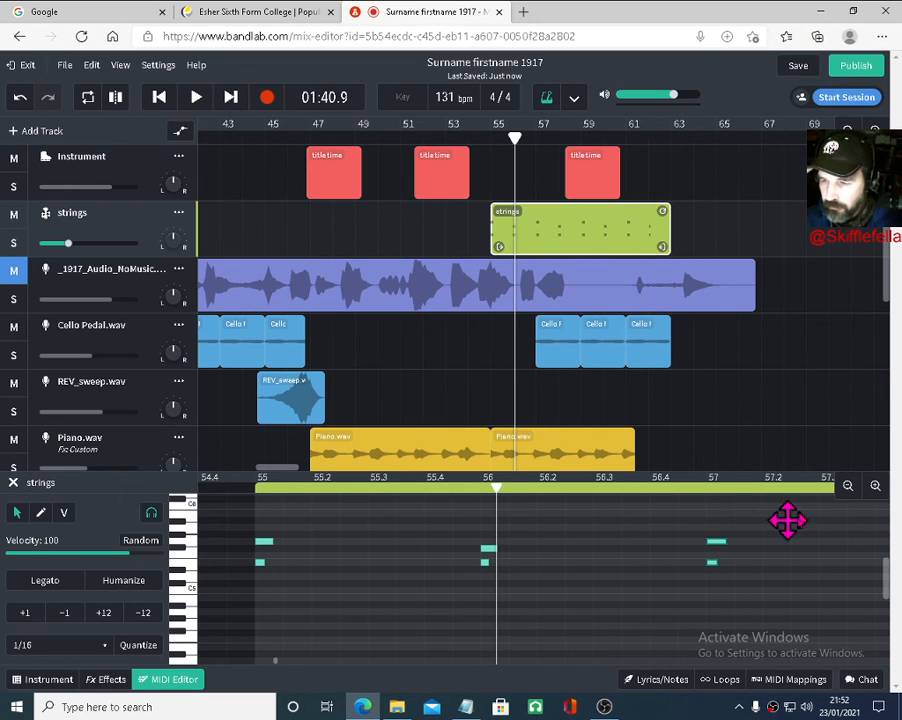
# Quantize all the notes in the strings region to 1/4 and play the region through to about bar 62
pyautogui.click(847, 487)
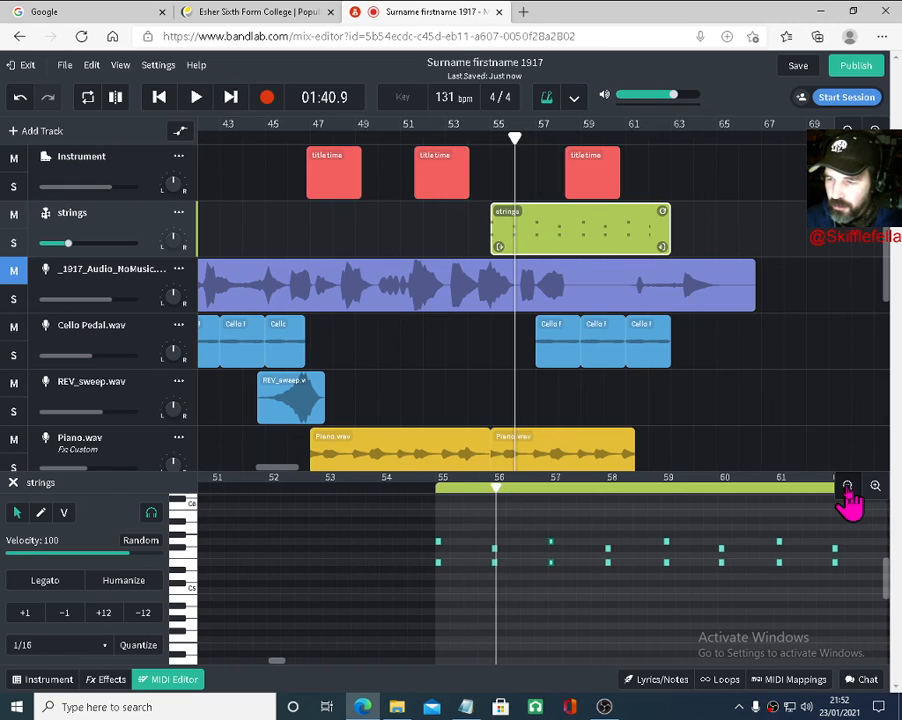
pyautogui.click(847, 487)
pyautogui.moveTo(770, 586); pyautogui.dragTo(445, 529)
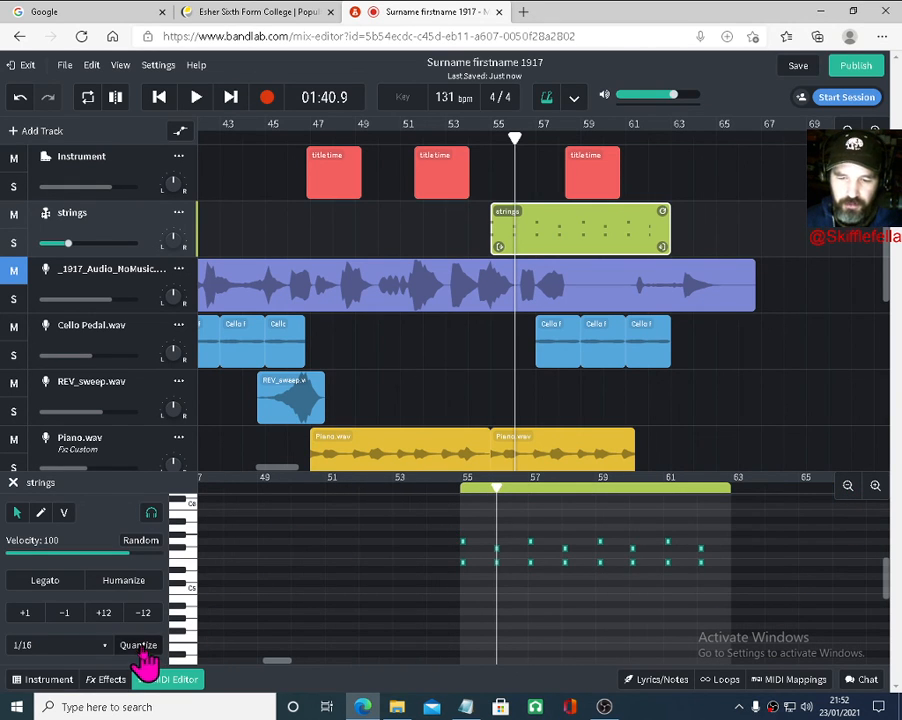
pyautogui.click(106, 645)
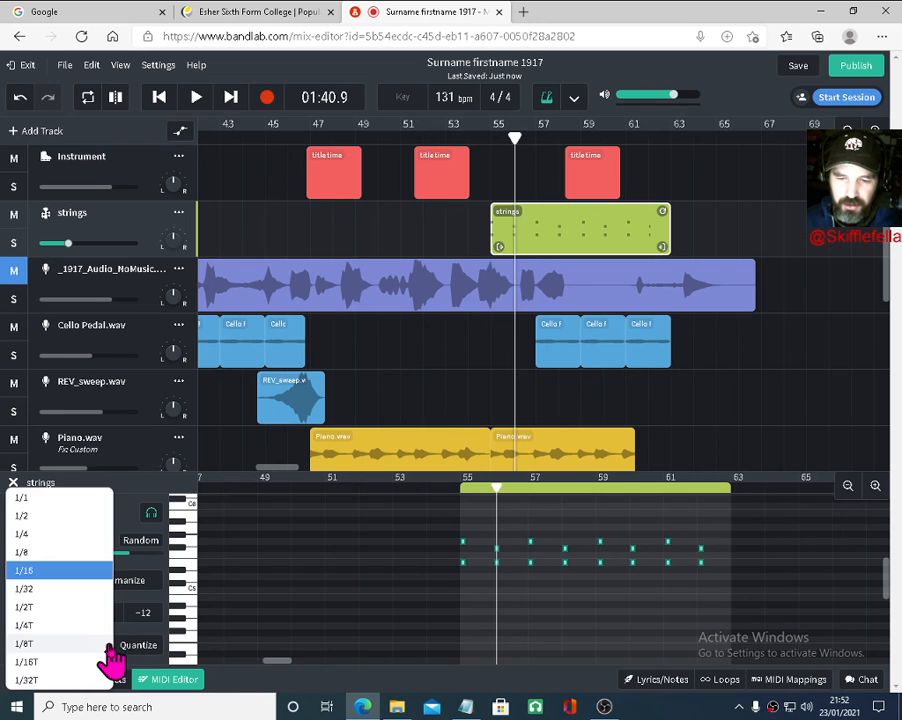
pyautogui.click(53, 535)
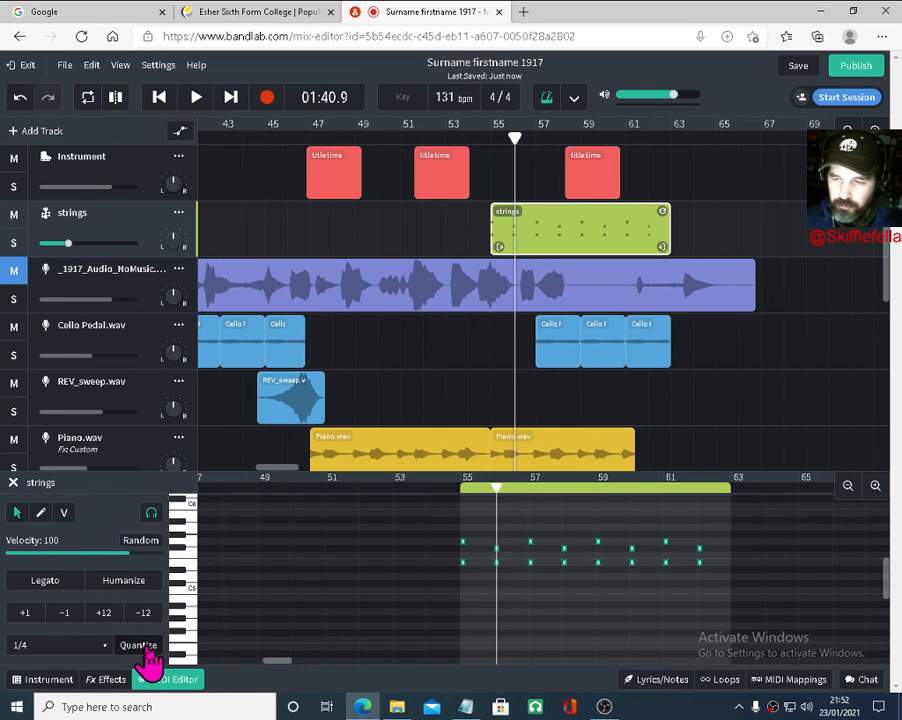
pyautogui.press('space')
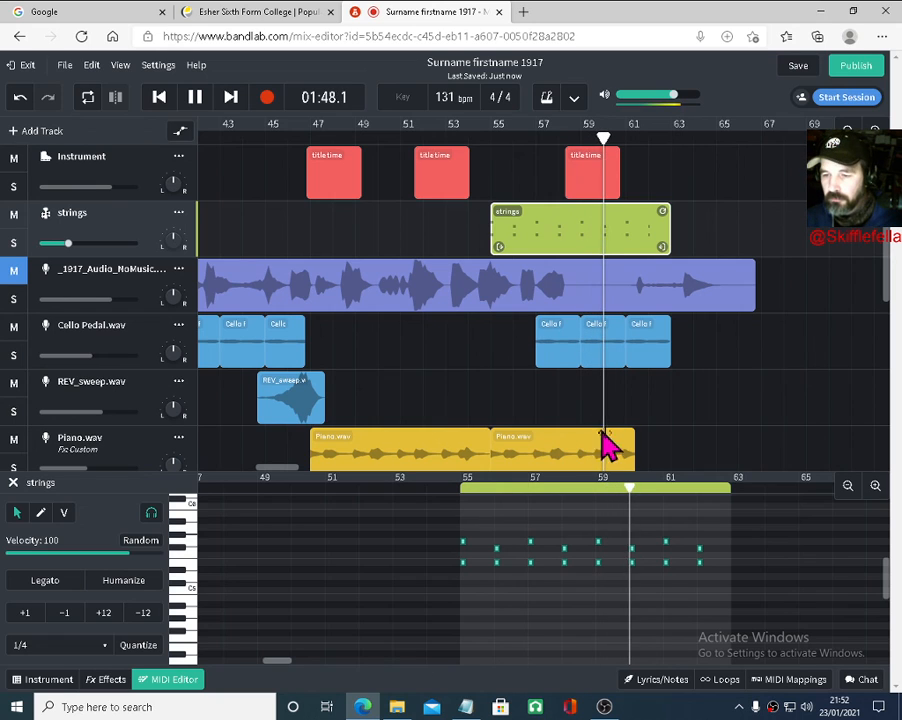
pyautogui.click(875, 487)
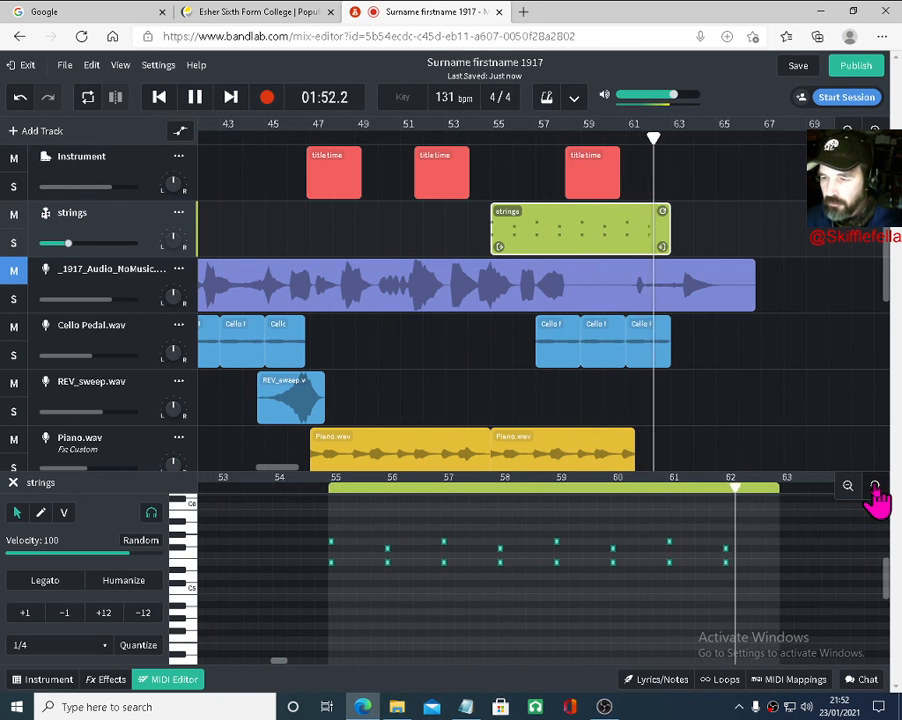
pyautogui.press('space')
# Duplicate all the strings chords half a bar later so that a chord falls twice in every bar
pyautogui.moveTo(802, 525); pyautogui.dragTo(309, 601)
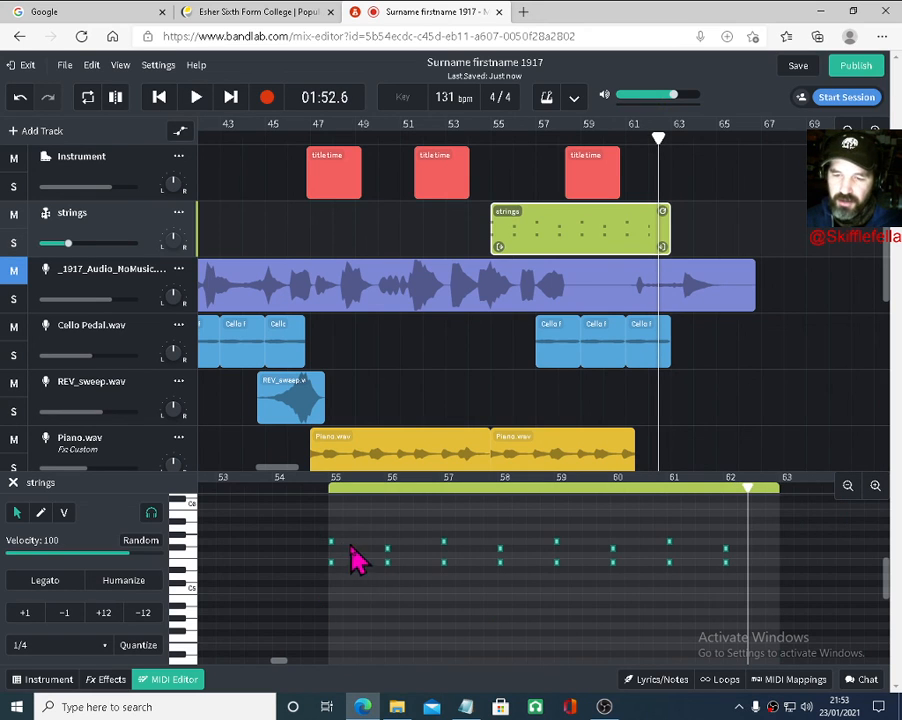
pyautogui.click(876, 488)
pyautogui.moveTo(284, 660); pyautogui.dragTo(277, 660)
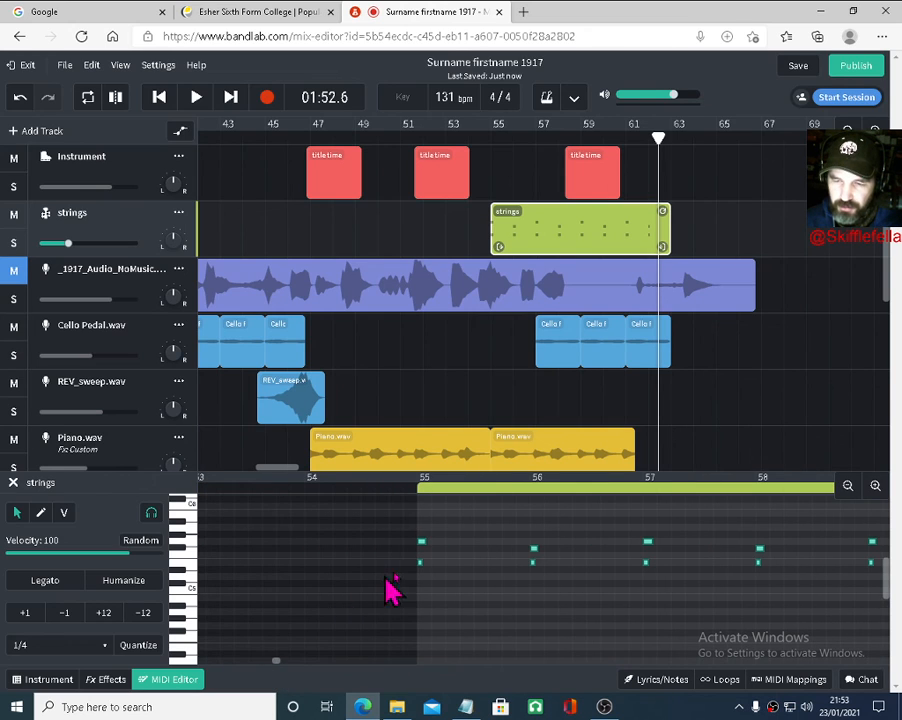
pyautogui.moveTo(422, 543); pyautogui.dragTo(459, 543)
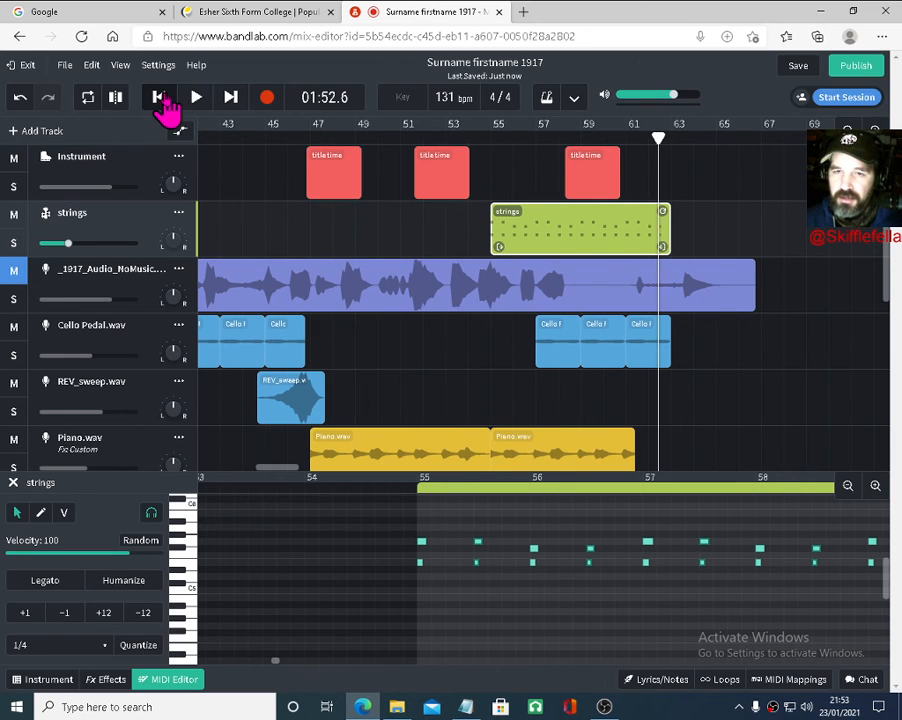
# Play the strings region from just before bar 55, lowering the strings track's volume and raising it again slightly
pyautogui.click(160, 98)
pyautogui.moveTo(514, 140); pyautogui.dragTo(480, 140)
pyautogui.press('space')
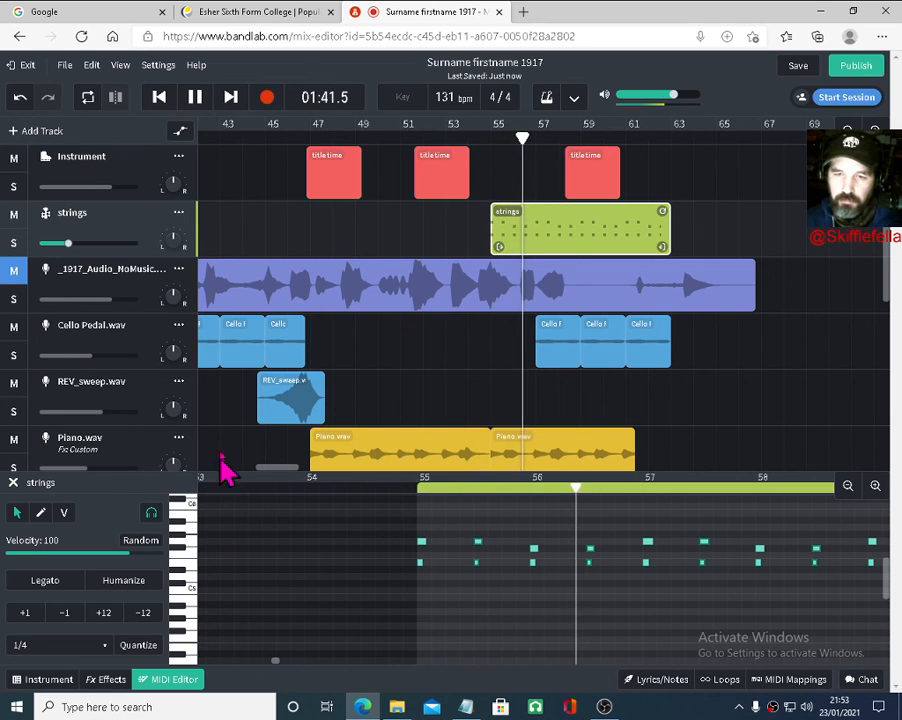
pyautogui.moveTo(70, 246)
pyautogui.moveTo(70, 246); pyautogui.dragTo(61, 246)
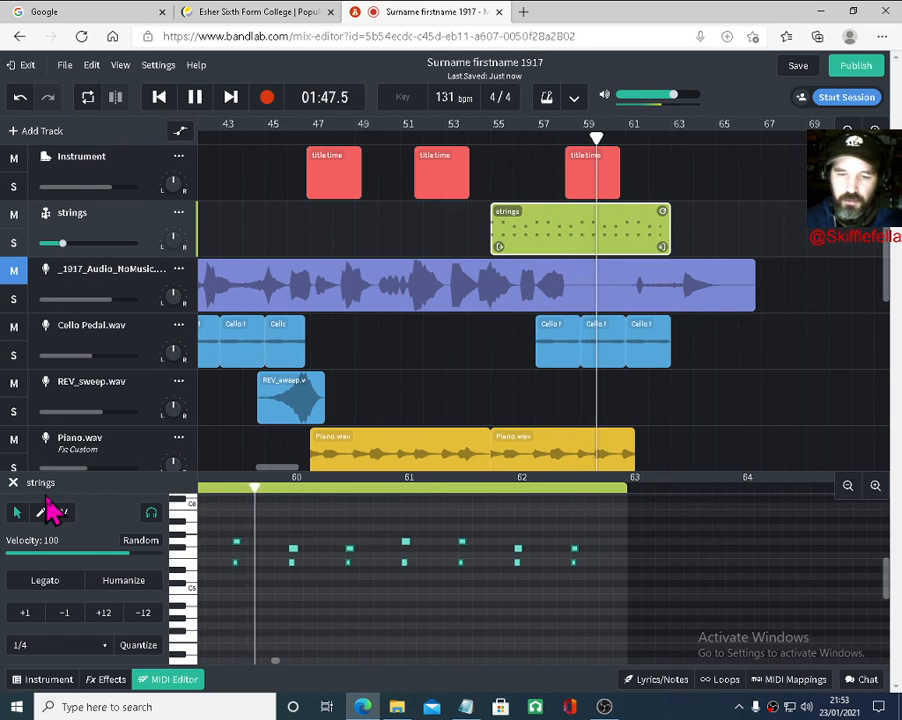
pyautogui.click(62, 684)
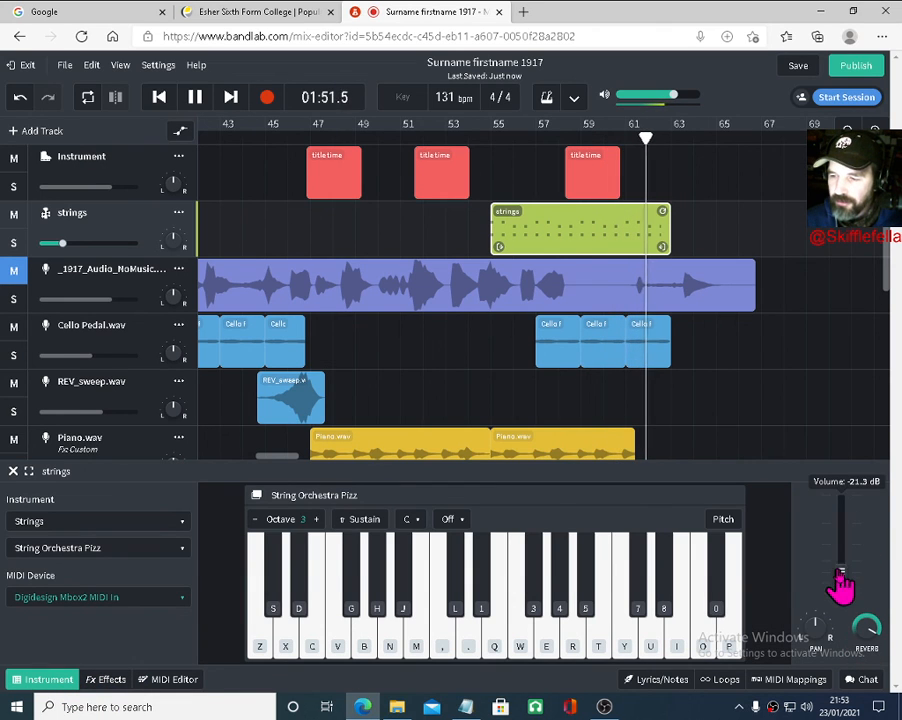
pyautogui.moveTo(841, 584); pyautogui.dragTo(842, 565)
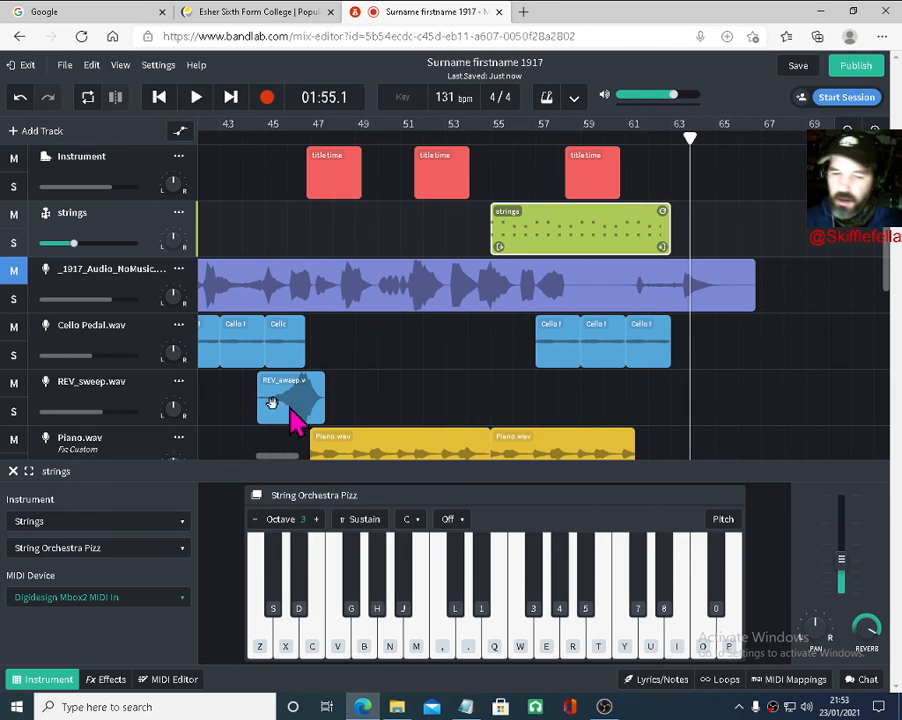
# Try the String Orchestra sound on the strings track and play it from just before bar 55
pyautogui.click(130, 550)
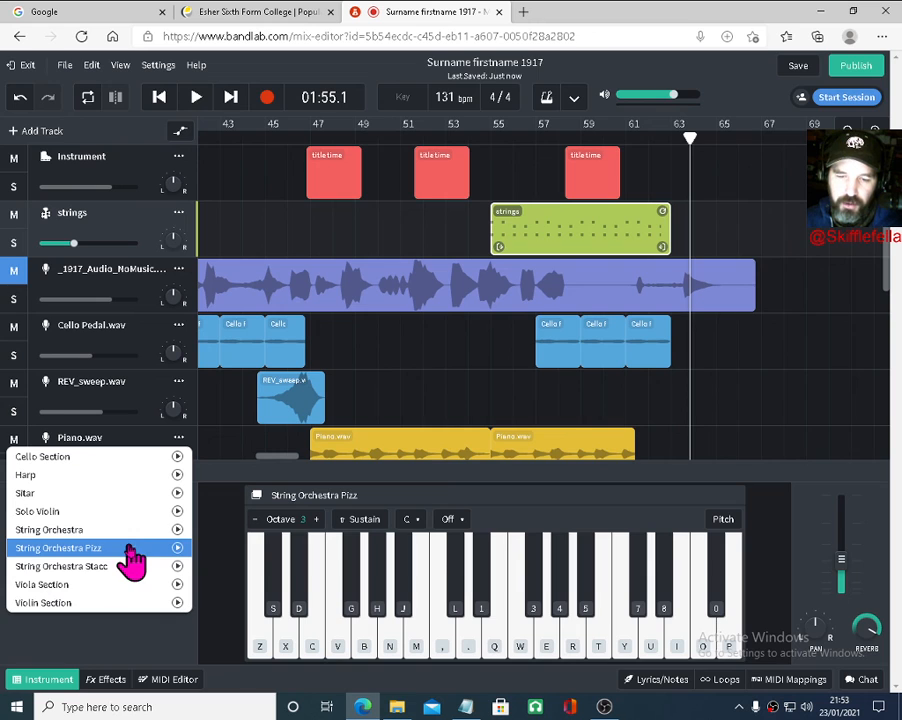
pyautogui.click(121, 531)
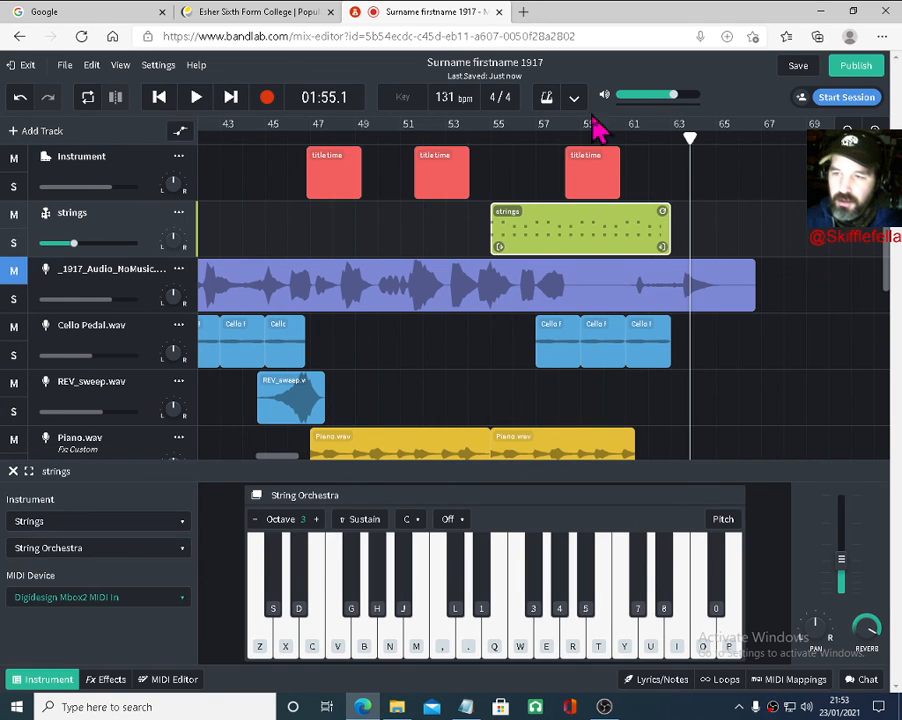
pyautogui.moveTo(688, 141); pyautogui.dragTo(487, 155)
pyautogui.press('space')
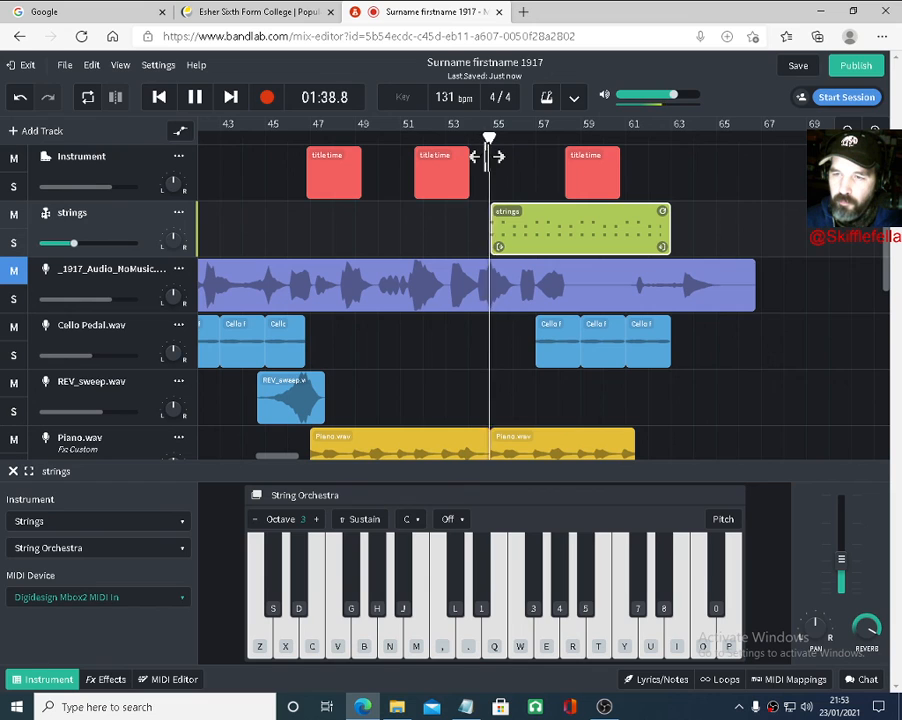
# Switch the strings track to String Orchestra Stacc and reduce its volume to slightly below -20.7 dB during playback
pyautogui.click(178, 556)
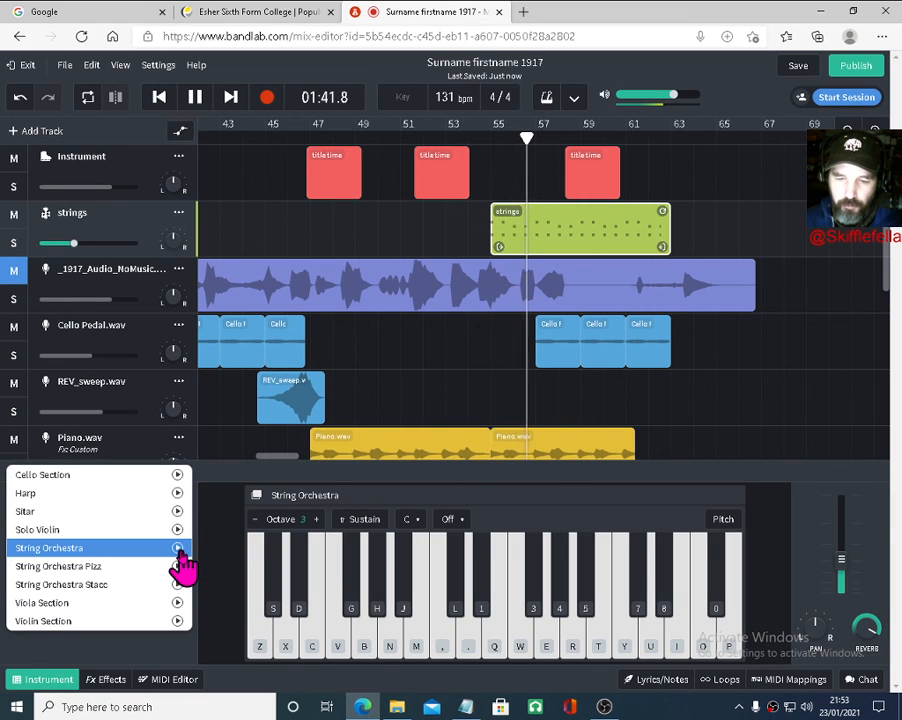
pyautogui.click(146, 584)
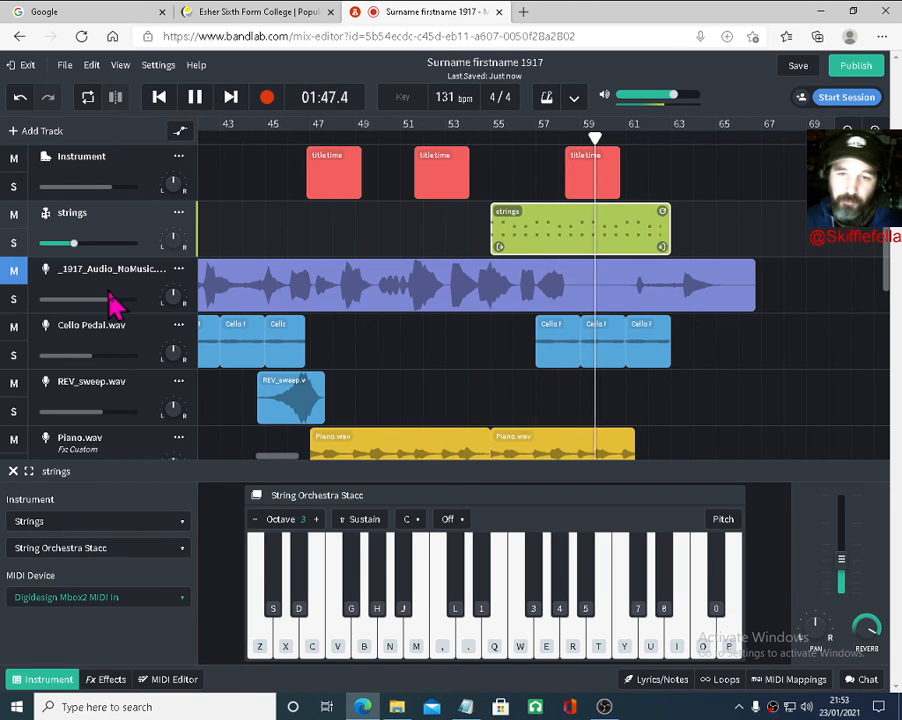
pyautogui.moveTo(74, 244); pyautogui.dragTo(61, 248)
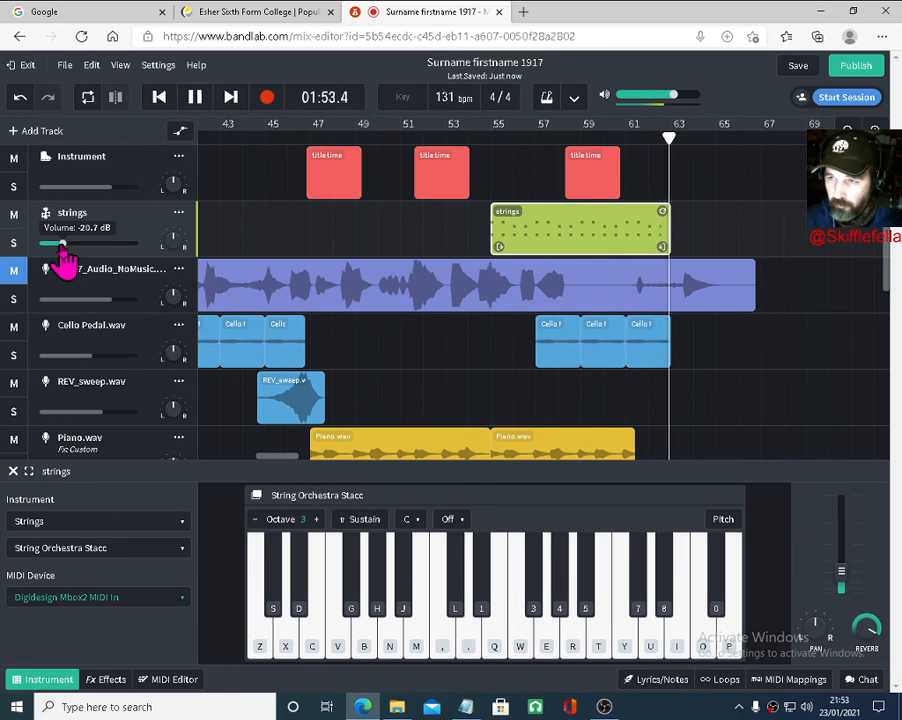
pyautogui.moveTo(61, 248); pyautogui.dragTo(57, 248)
pyautogui.press('space')
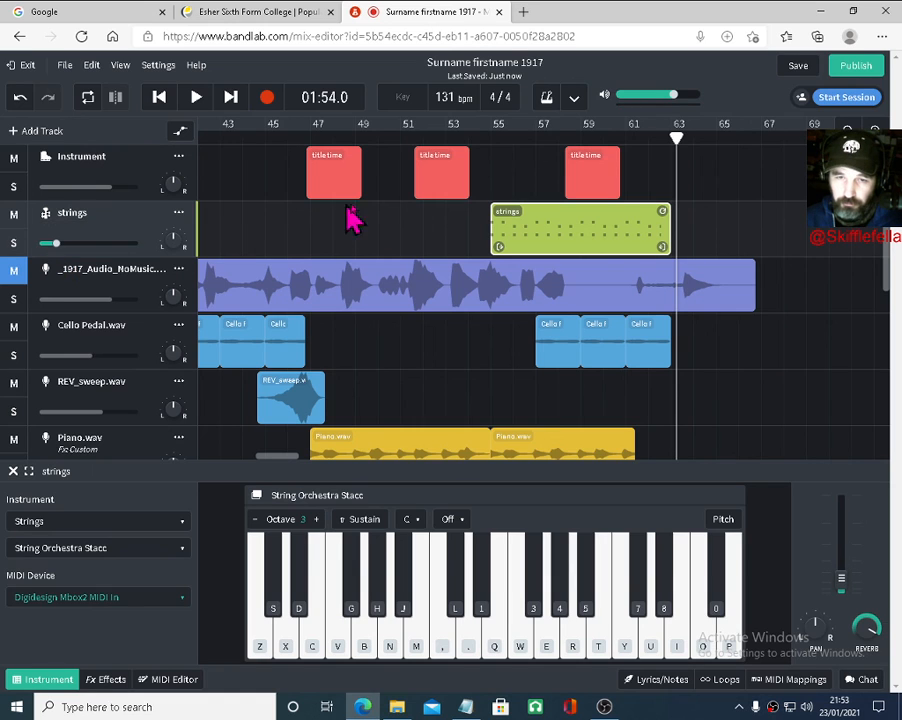
# Replay from bar 55, move the strings region to start at bar 57 and play it with the other tracks
pyautogui.moveTo(626, 142); pyautogui.dragTo(488, 141)
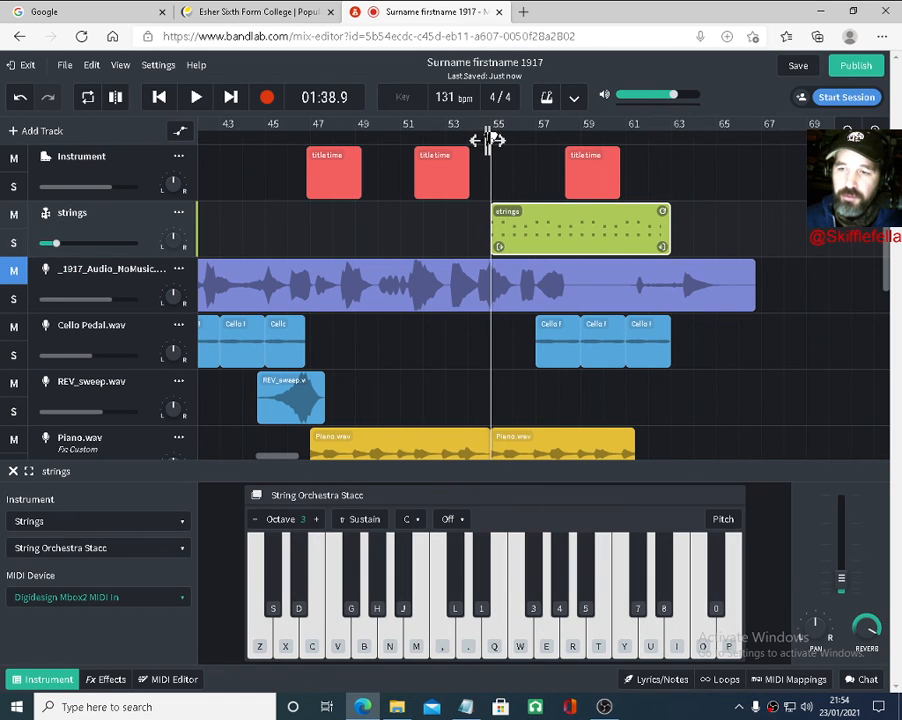
pyautogui.press('space')
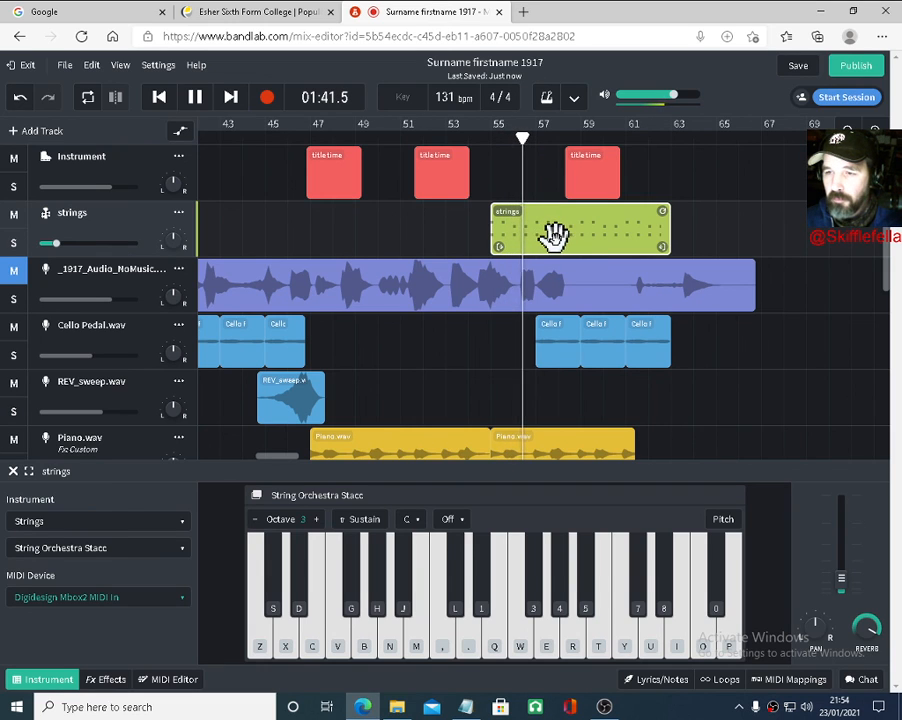
pyautogui.moveTo(553, 236); pyautogui.dragTo(604, 238)
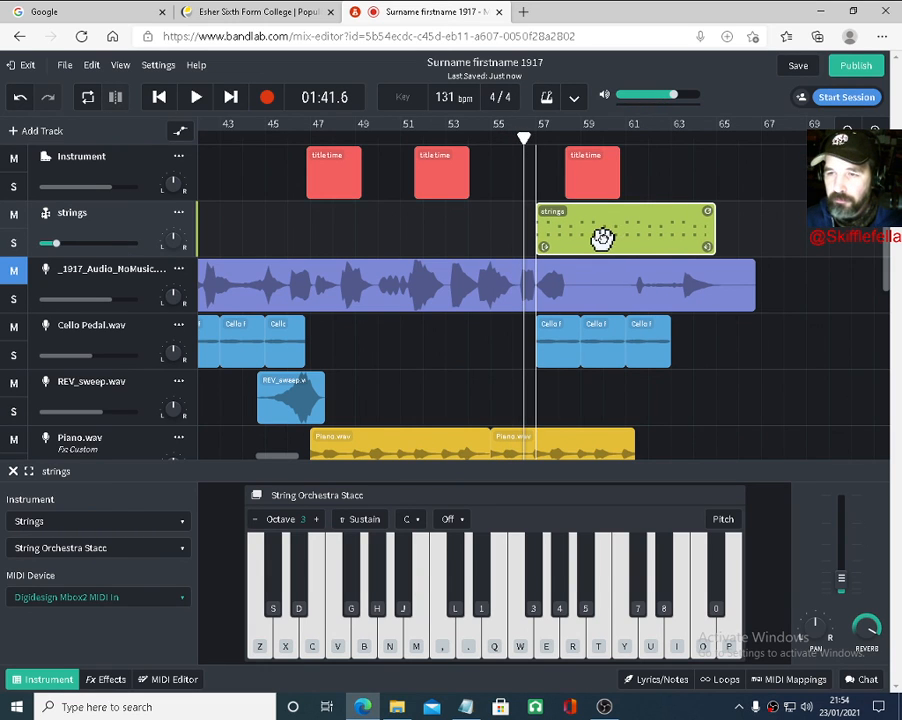
pyautogui.press('space')
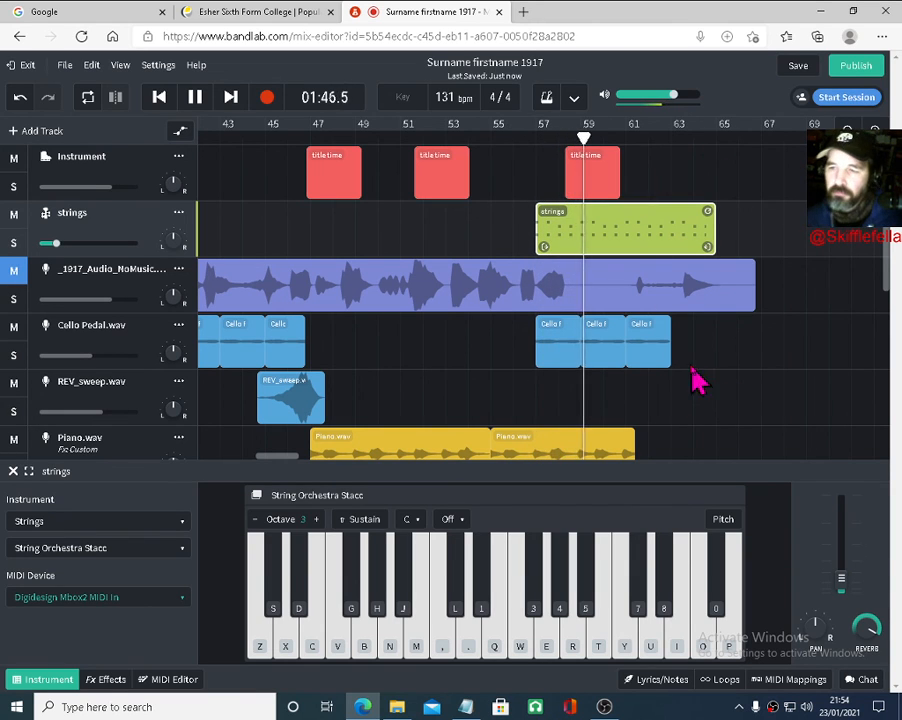
pyautogui.scroll(-3, 710, 378)
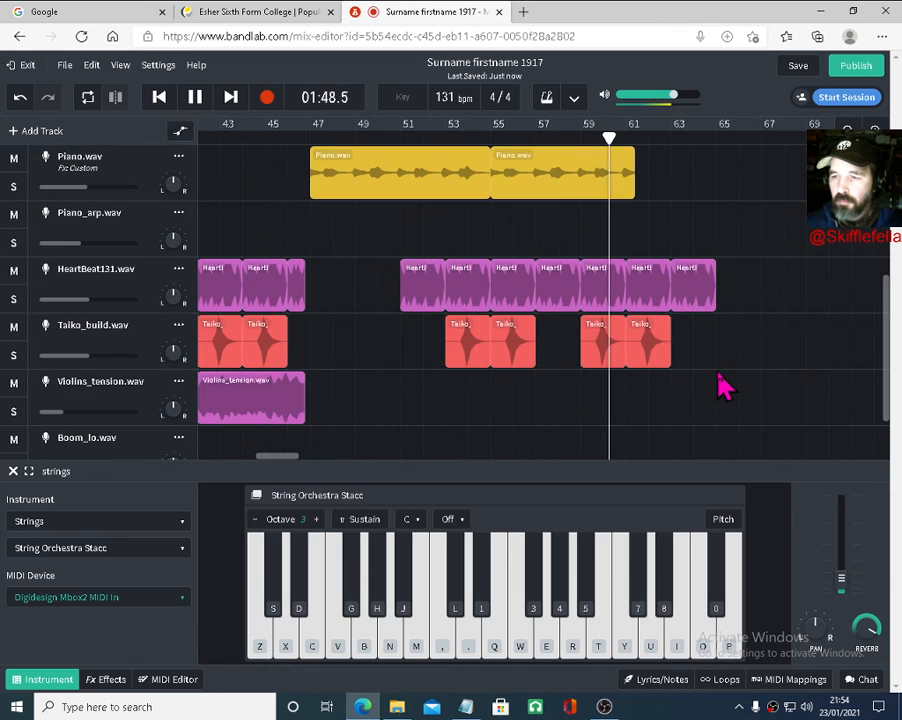
pyautogui.scroll(2, 718, 385)
pyautogui.scroll(2, 718, 385)
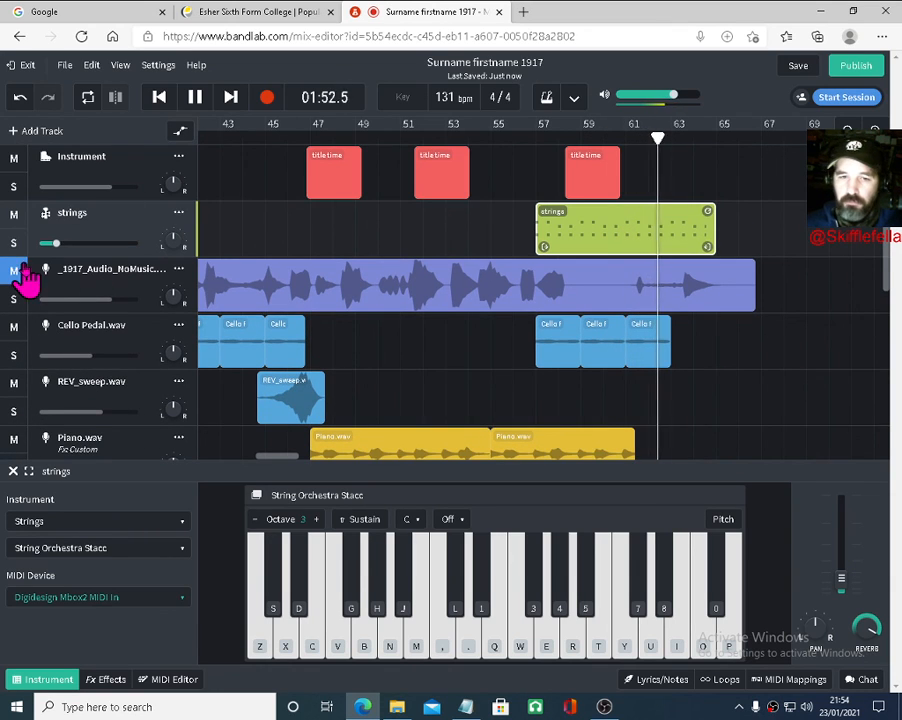
# Unmute the 1917 trailer audio track, replay the ending from about bar 59 and save the project
pyautogui.moveTo(671, 137); pyautogui.dragTo(592, 137)
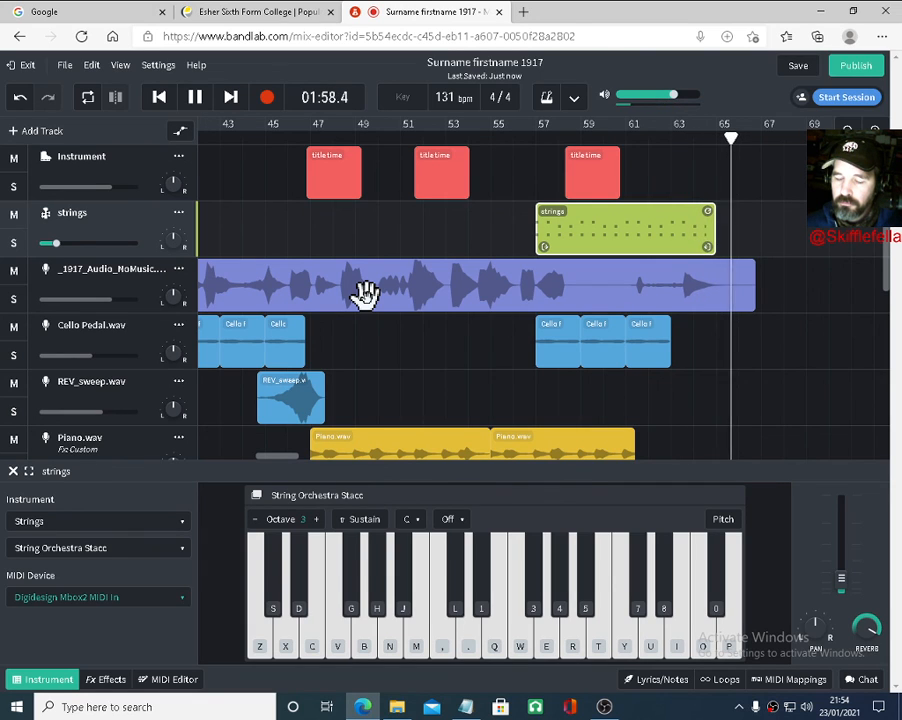
pyautogui.press('space')
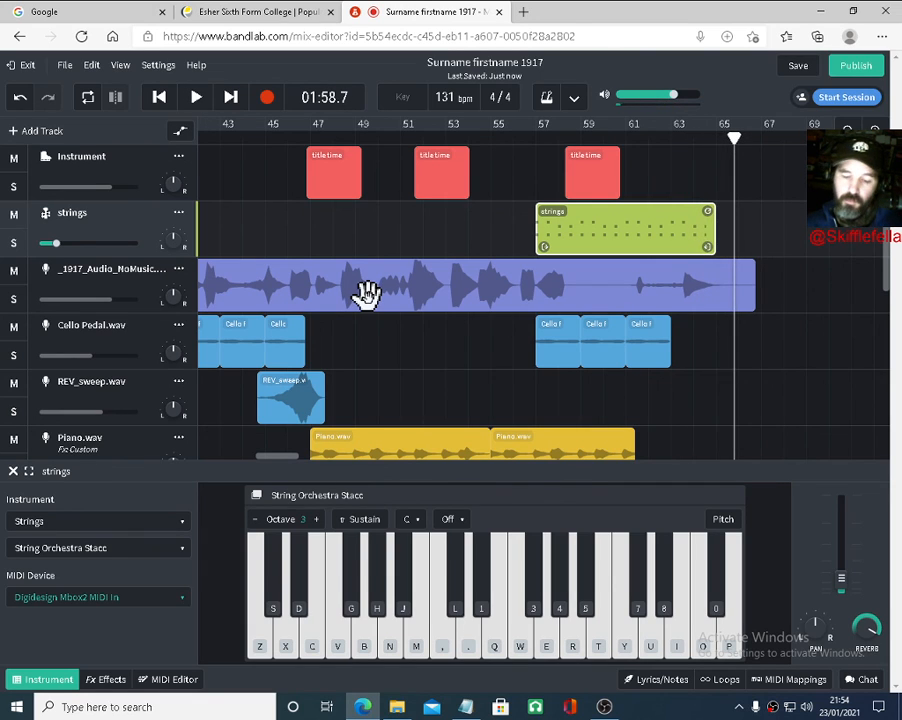
pyautogui.click(798, 66)
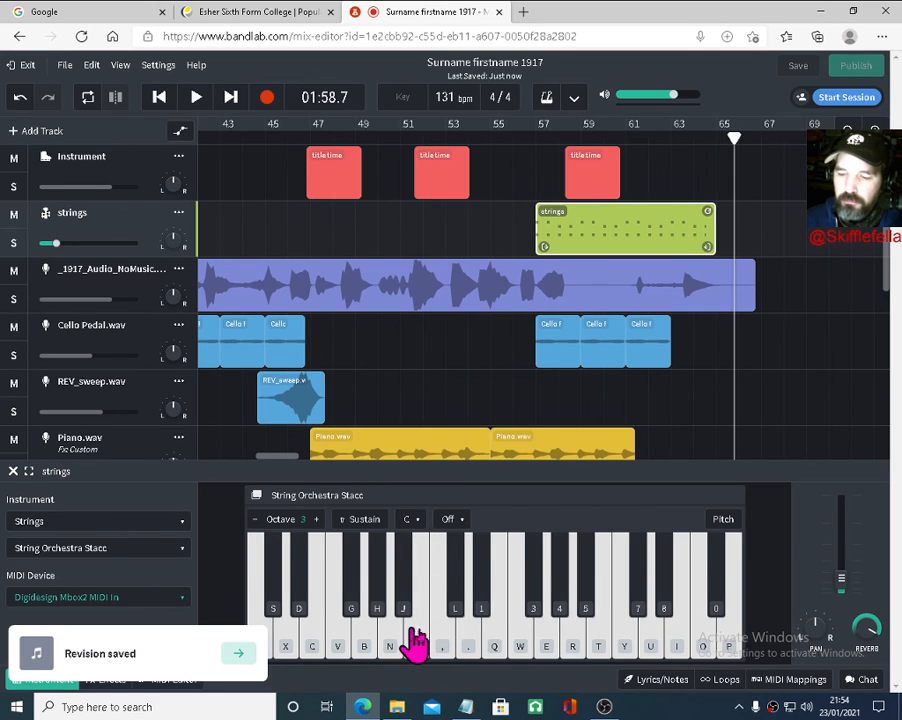
# Set the strings track's on-screen keyboard to the E Minor Scale and audition notes up to E5
pyautogui.click(418, 520)
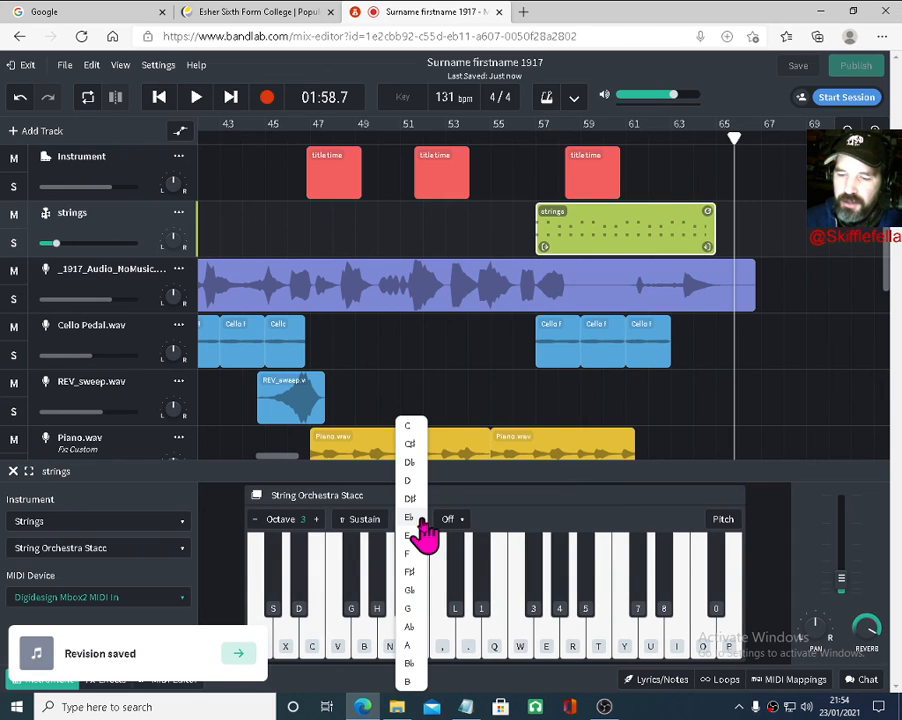
pyautogui.click(408, 514)
pyautogui.click(450, 519)
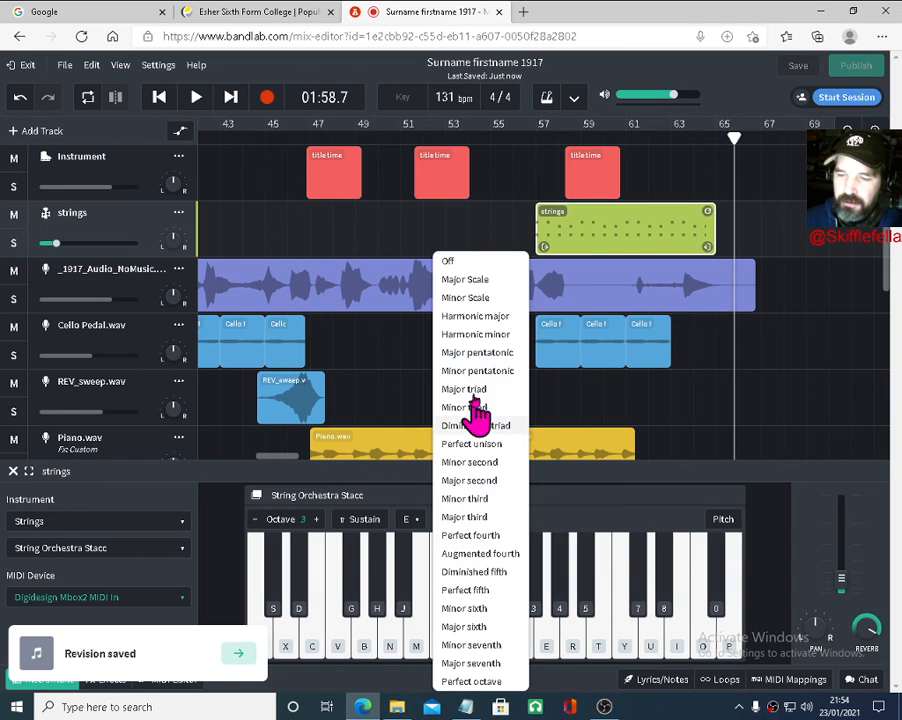
pyautogui.click(478, 297)
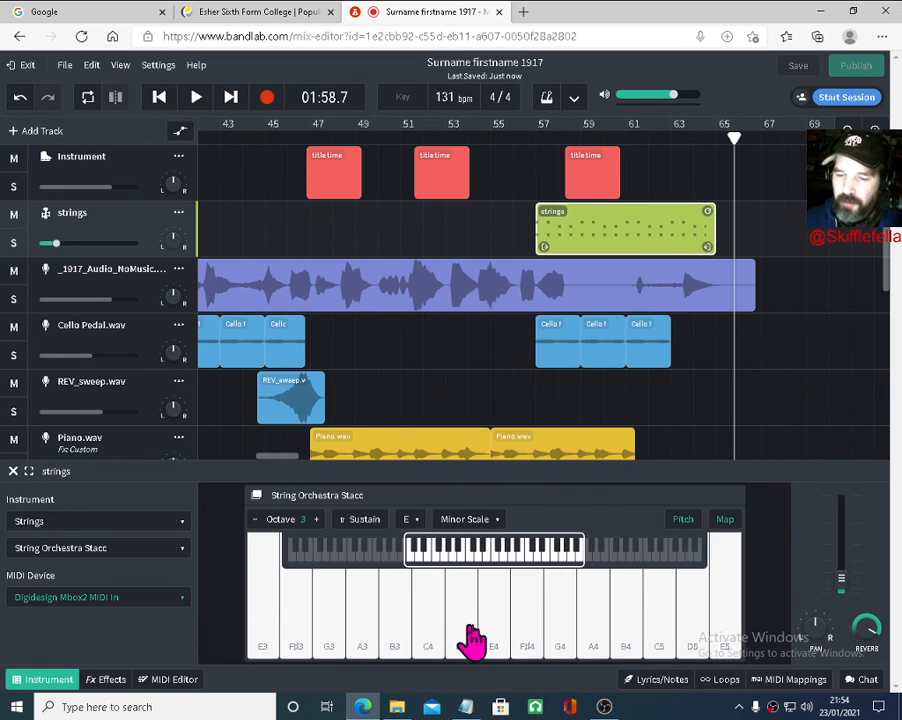
pyautogui.click(594, 636)
pyautogui.click(512, 643)
pyautogui.moveTo(510, 631)
pyautogui.mouseDown()
pyautogui.moveTo(438, 632)
pyautogui.moveTo(615, 626)
pyautogui.moveTo(535, 645)
pyautogui.moveTo(276, 644)
pyautogui.moveTo(717, 640)
pyautogui.mouseUp()
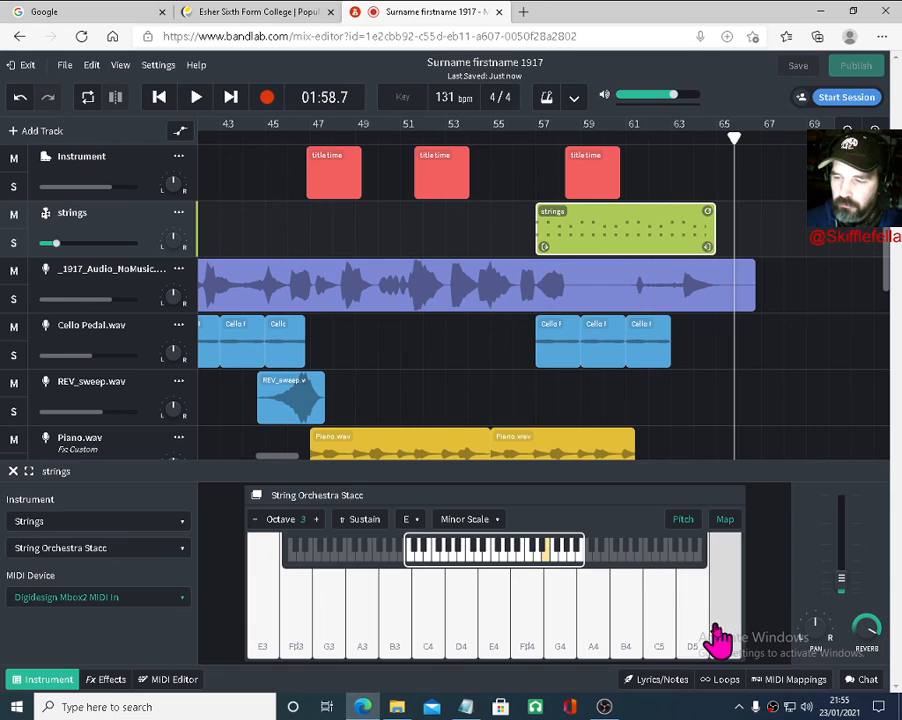
# Show the computer-key mapping on the strings keyboard and audition single notes between B3 and E4 in the E Minor Scale
pyautogui.click(725, 521)
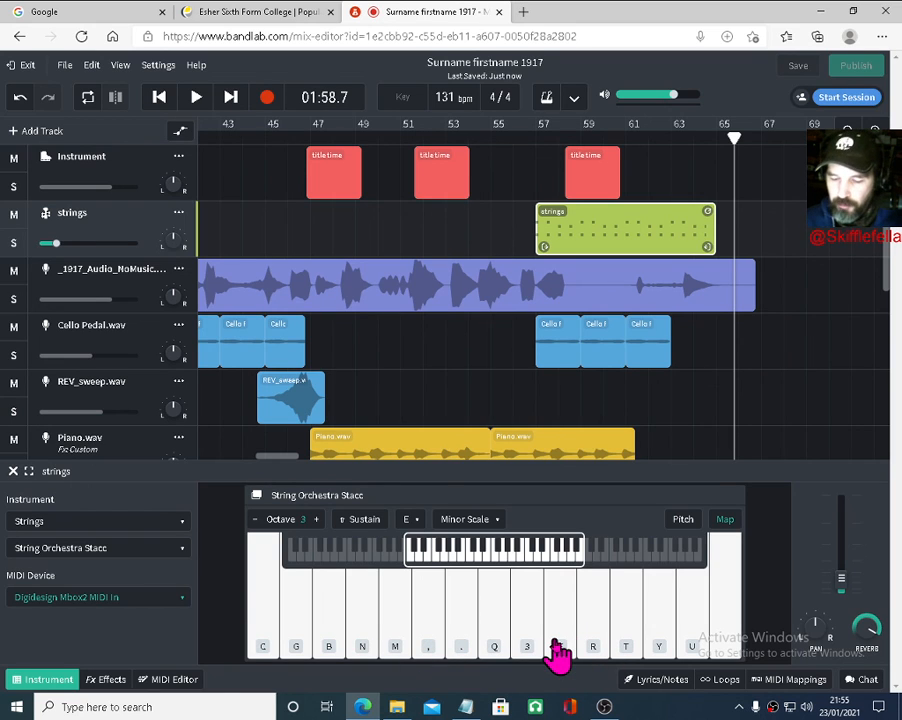
pyautogui.press(',')
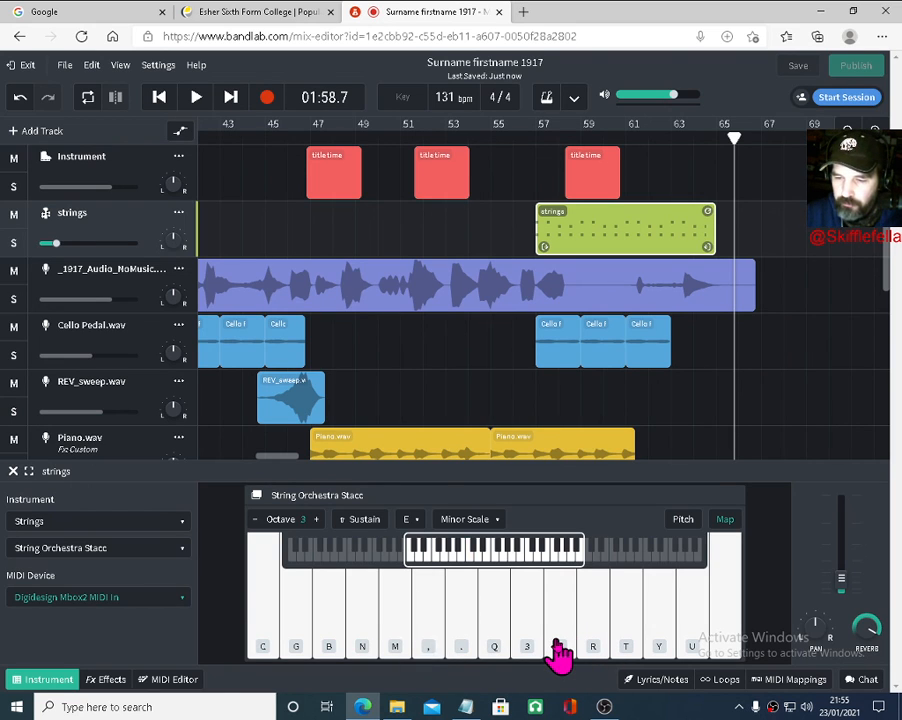
pyautogui.press(',')
pyautogui.press('m')
pyautogui.press('m')
pyautogui.press('m')
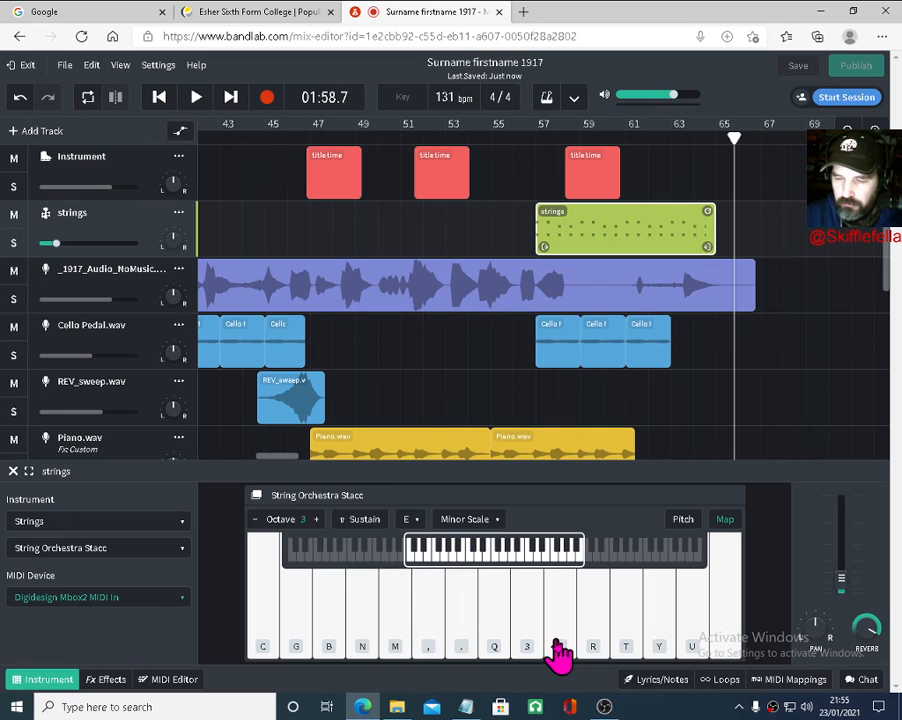
pyautogui.press('.')
pyautogui.press('.')
pyautogui.press('q')
pyautogui.press('q')
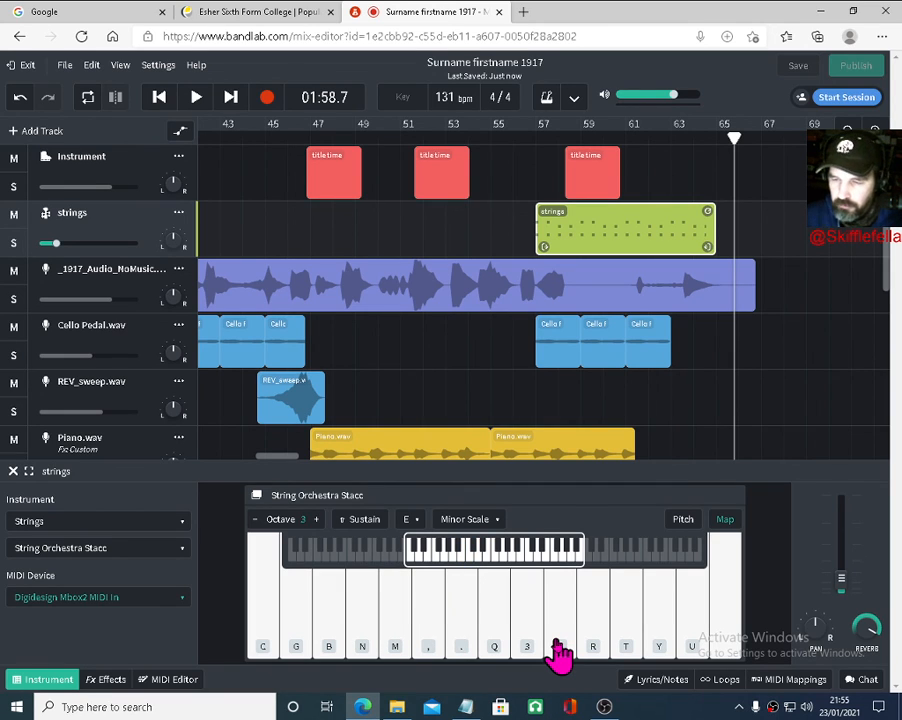
# Audition a fast staccato pattern alternating between E4 and G4 on the strings keyboard
pyautogui.press('e')
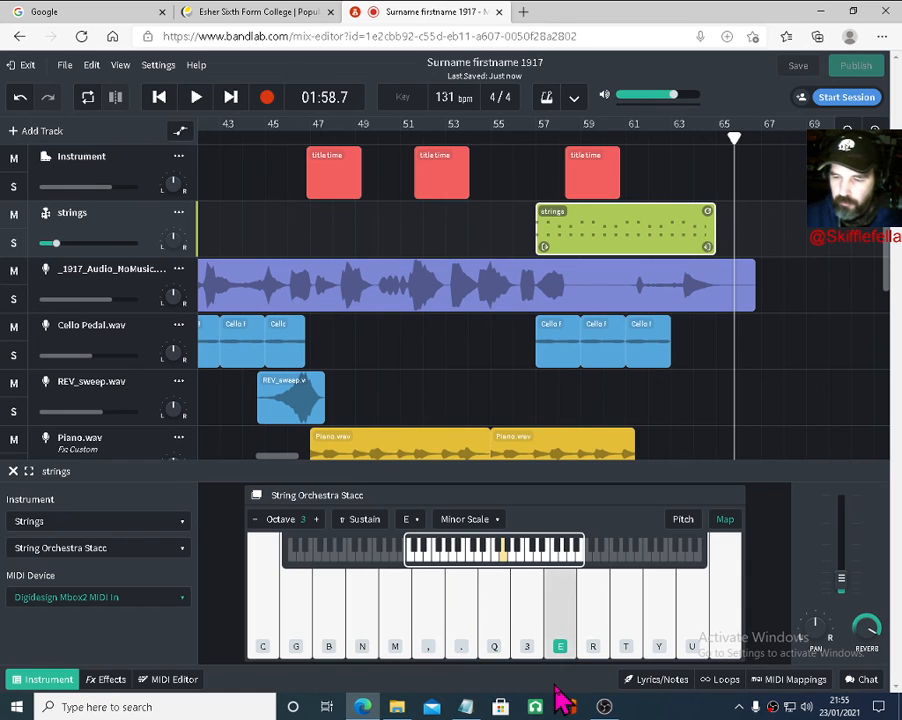
pyautogui.press('q')
pyautogui.press('e')
pyautogui.press('q')
pyautogui.press('e')
pyautogui.press('q')
pyautogui.press('e')
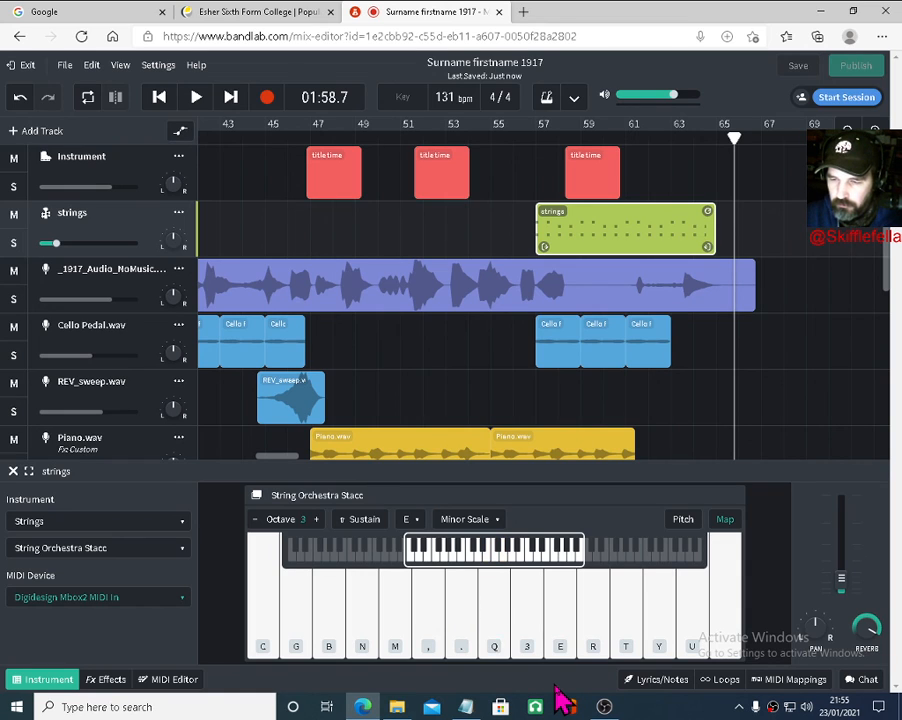
pyautogui.press('q')
pyautogui.press('e')
pyautogui.press('q')
pyautogui.press('e')
pyautogui.press('q')
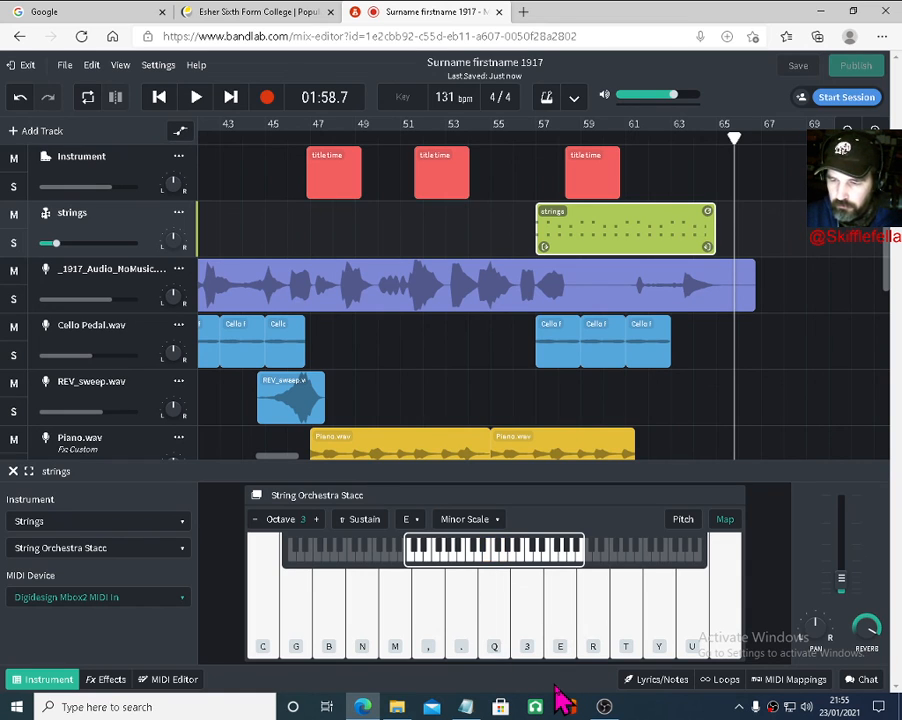
pyautogui.press('q')
pyautogui.press('e')
pyautogui.press('q')
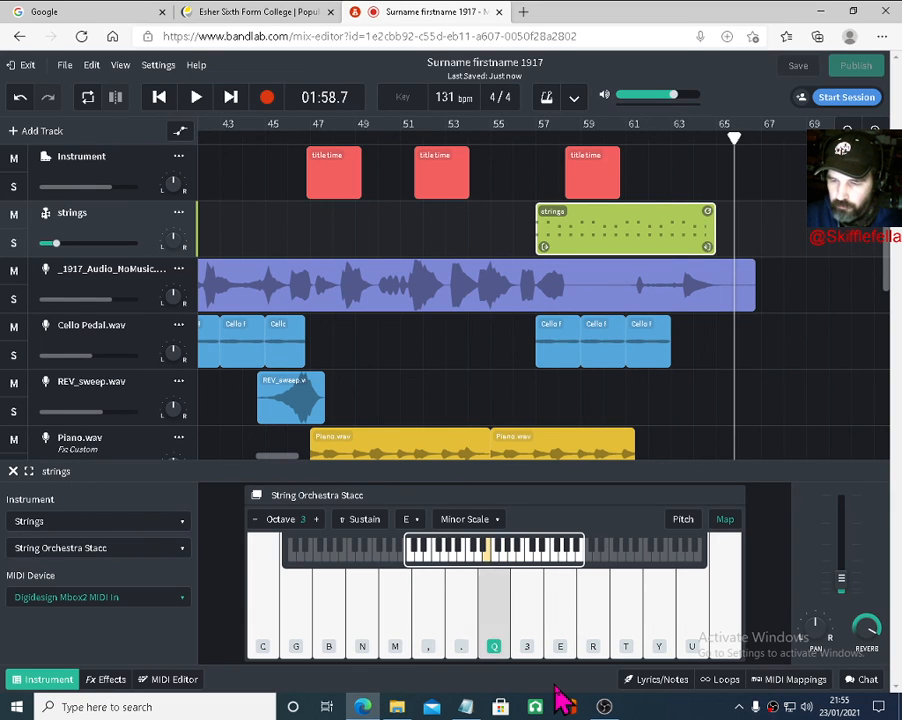
pyautogui.press('e')
pyautogui.press('q')
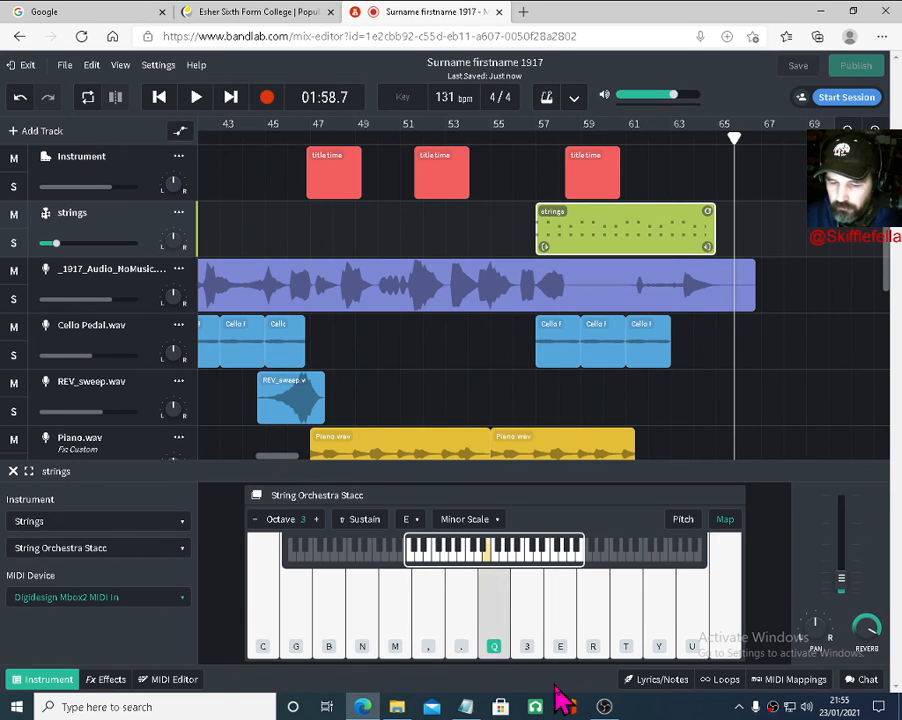
# Audition a variation alternating E4 with F♯4, returning to the E4 and G4 alternation at the end
pyautogui.press('q')
pyautogui.press('3')
pyautogui.press('q')
pyautogui.press('3')
pyautogui.press('q')
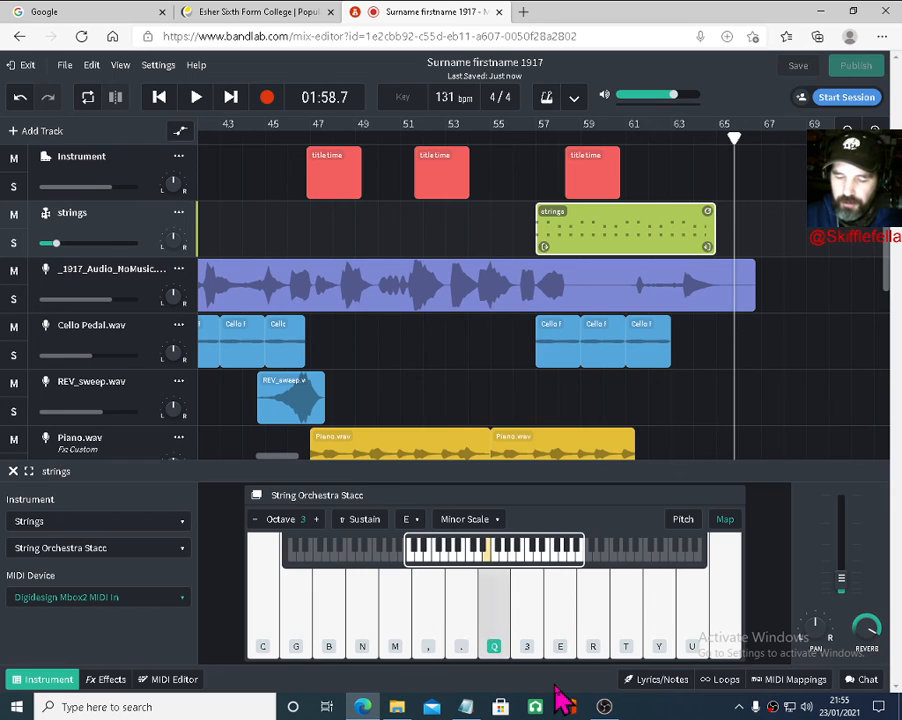
pyautogui.press('q')
pyautogui.press('3')
pyautogui.press('q')
pyautogui.press('e')
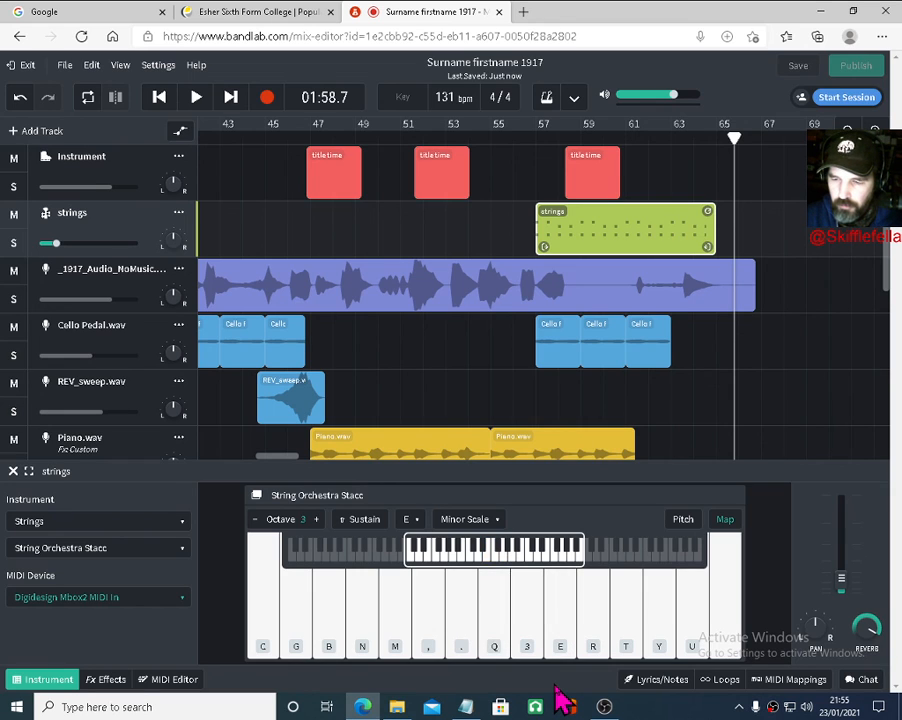
pyautogui.press('q')
pyautogui.press('e')
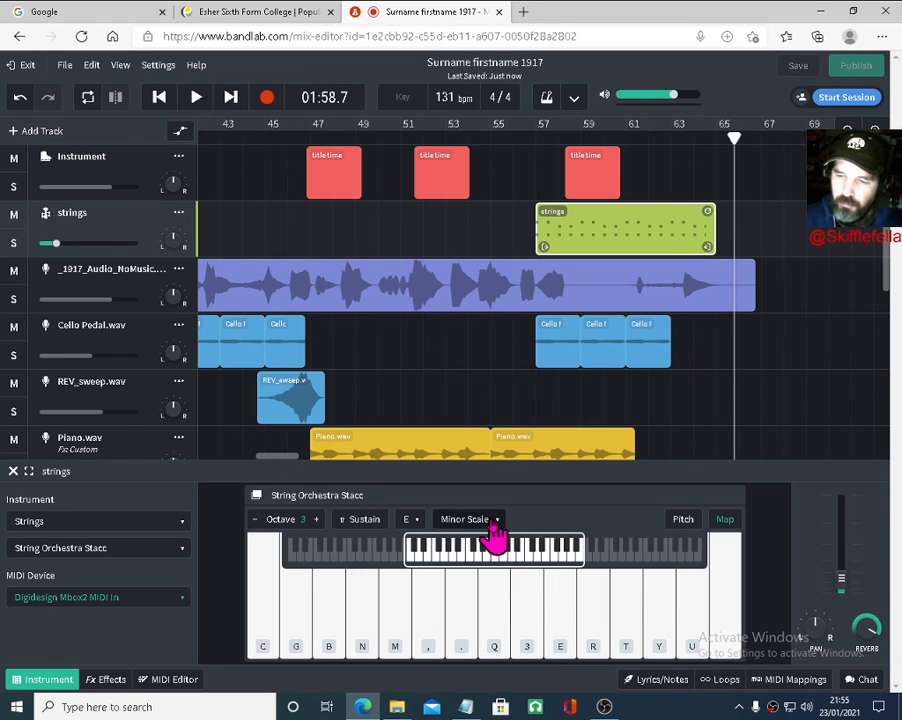
# Set the strings keyboard's scale option to Off so it offers all chromatic notes
pyautogui.click(497, 521)
pyautogui.click(458, 264)
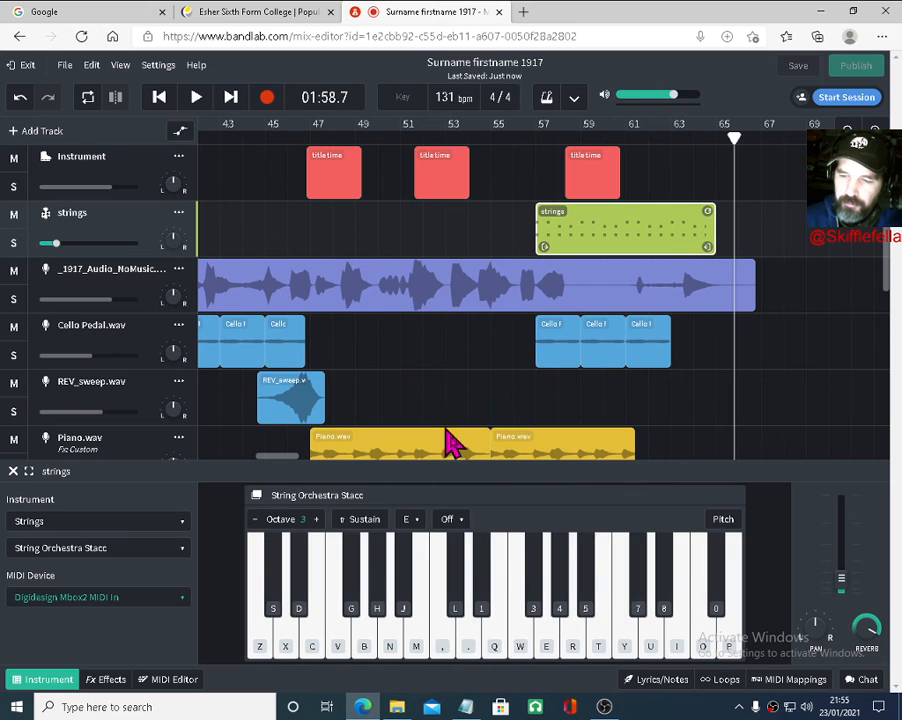